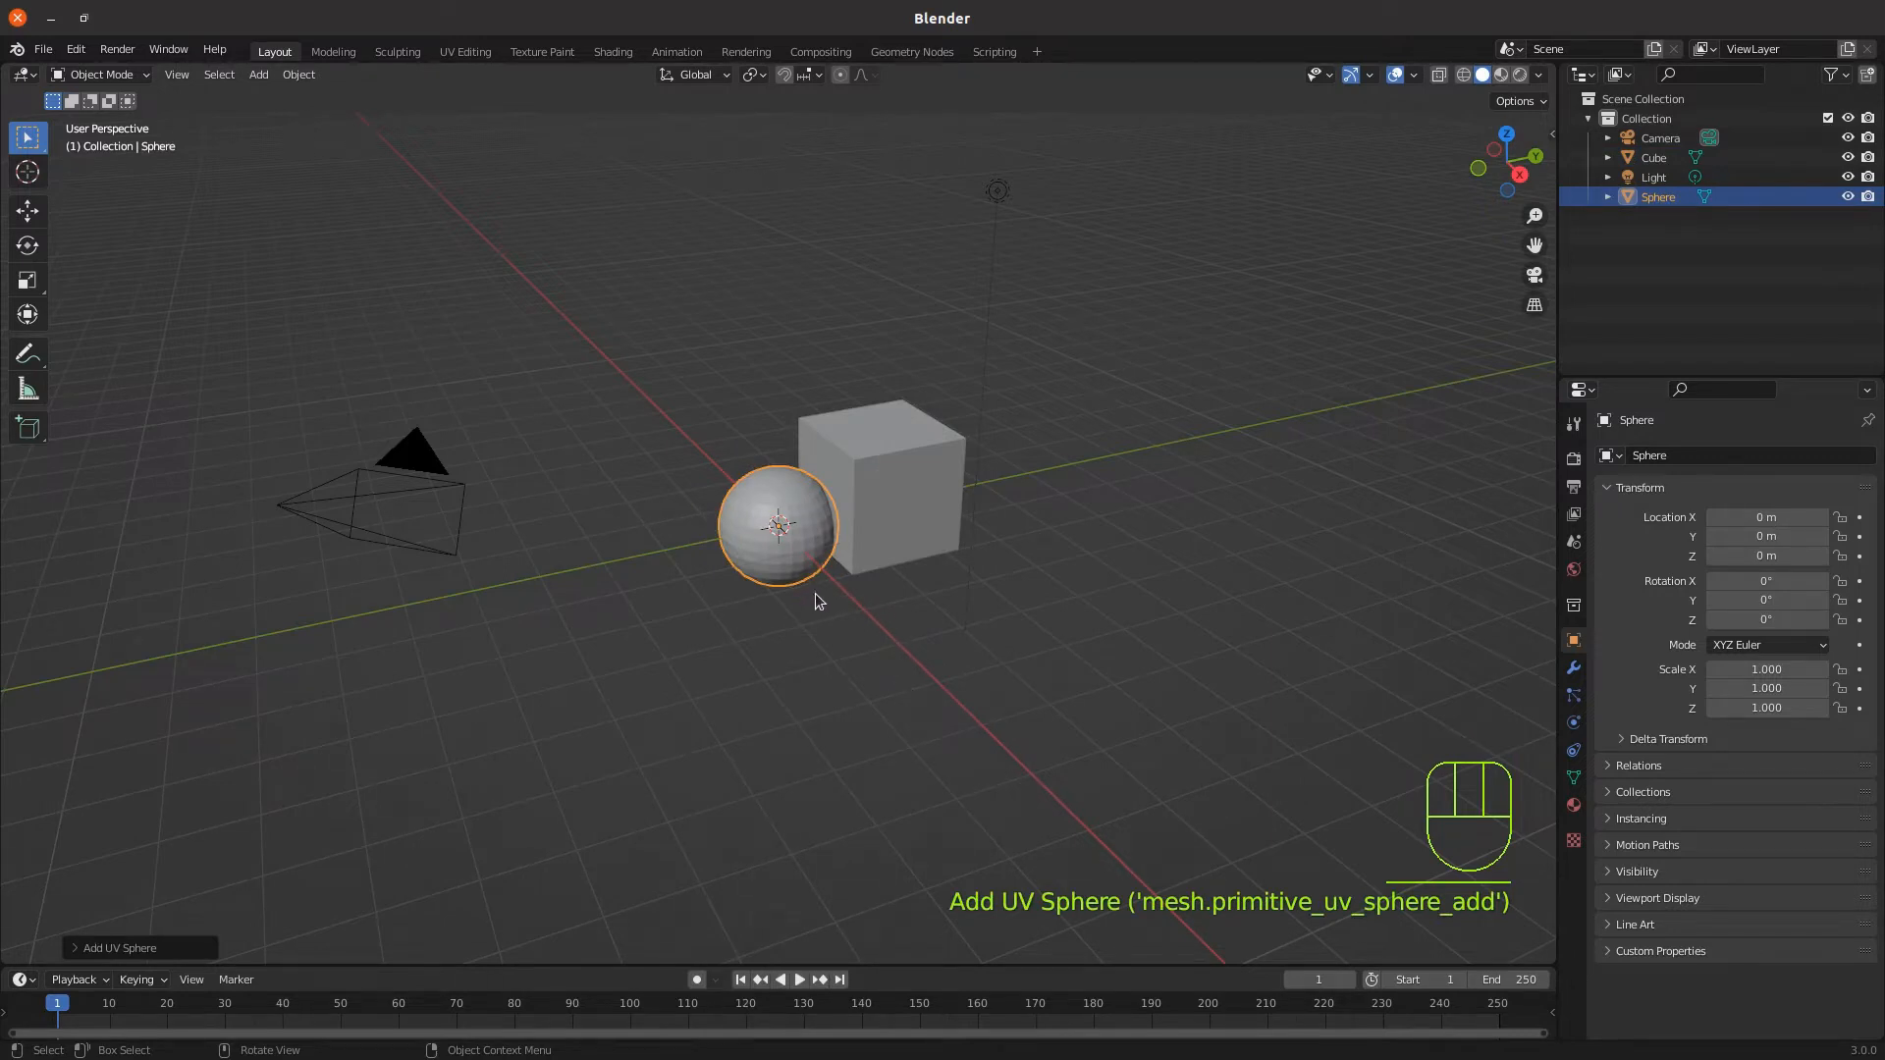
# Move the cube in the top view to about X 1.22 m, Y 1.18 m so one corner overlaps the sphere
pyautogui.press('KP_7')
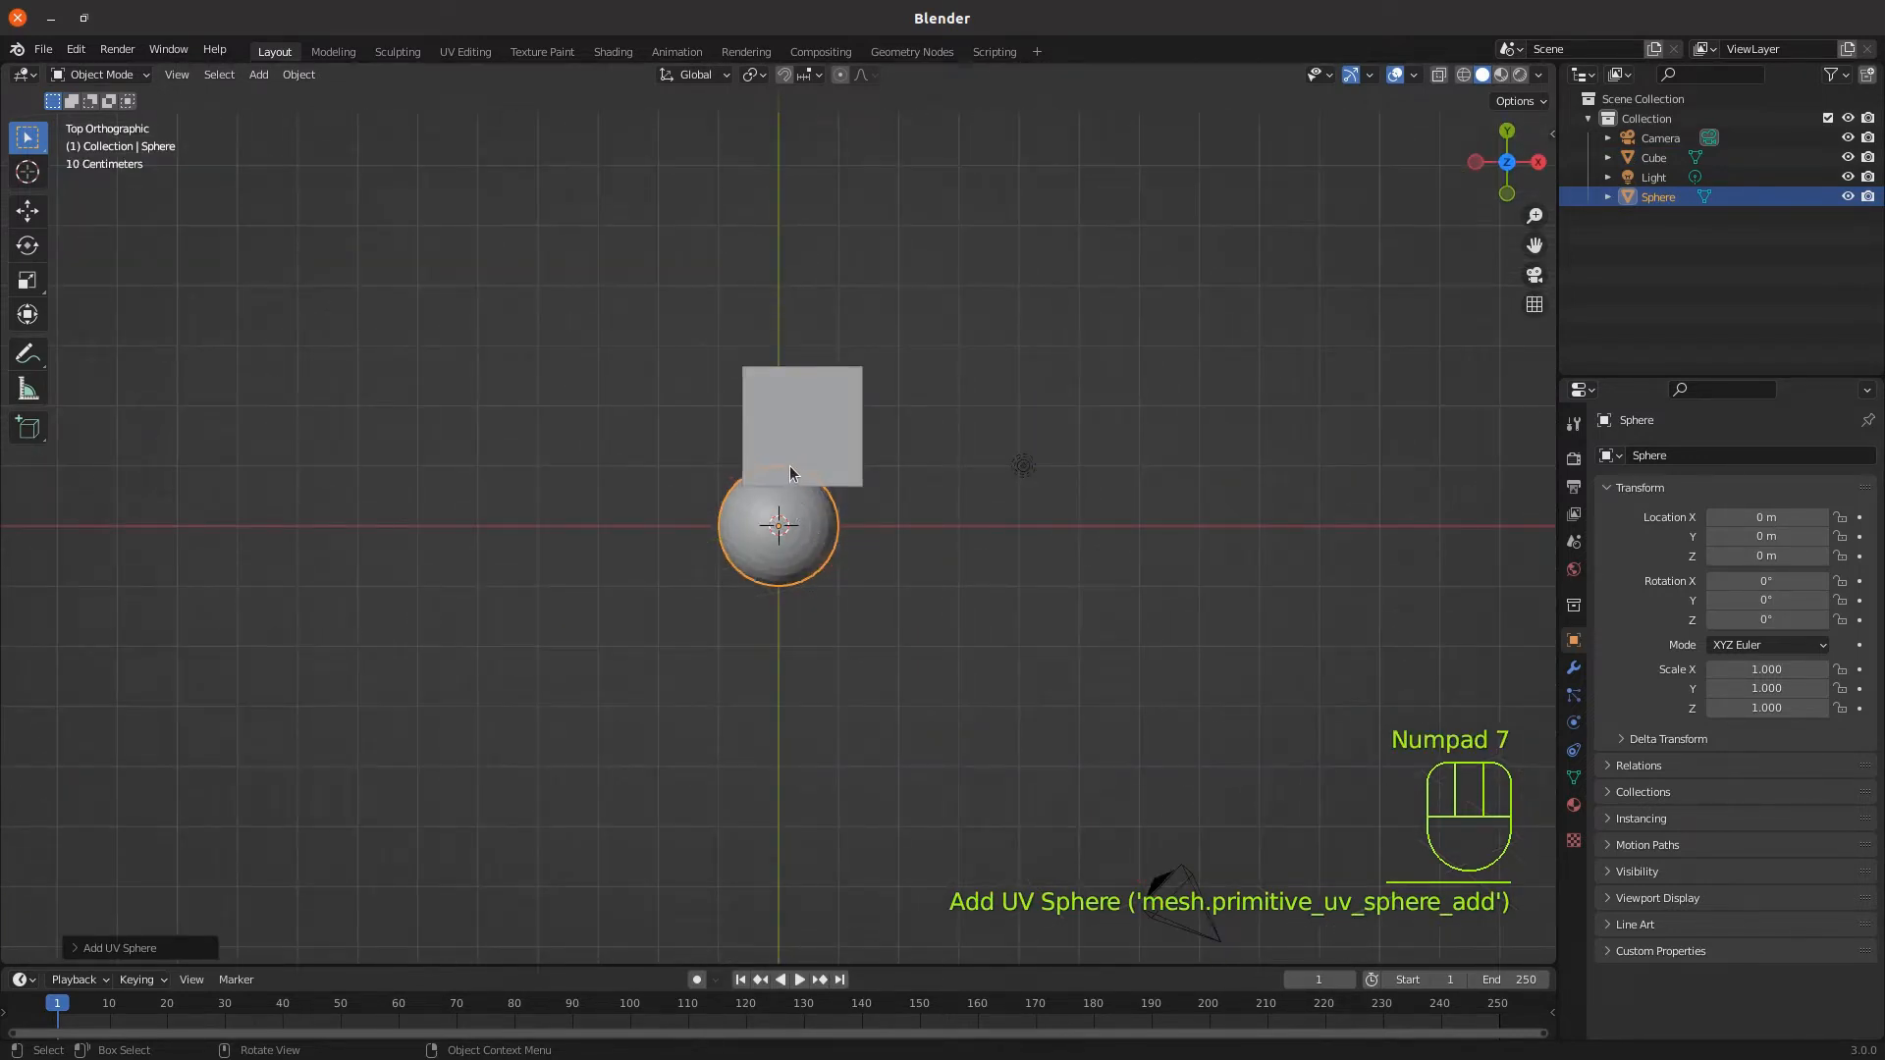
pyautogui.press('g')
pyautogui.rightClick(804, 465)
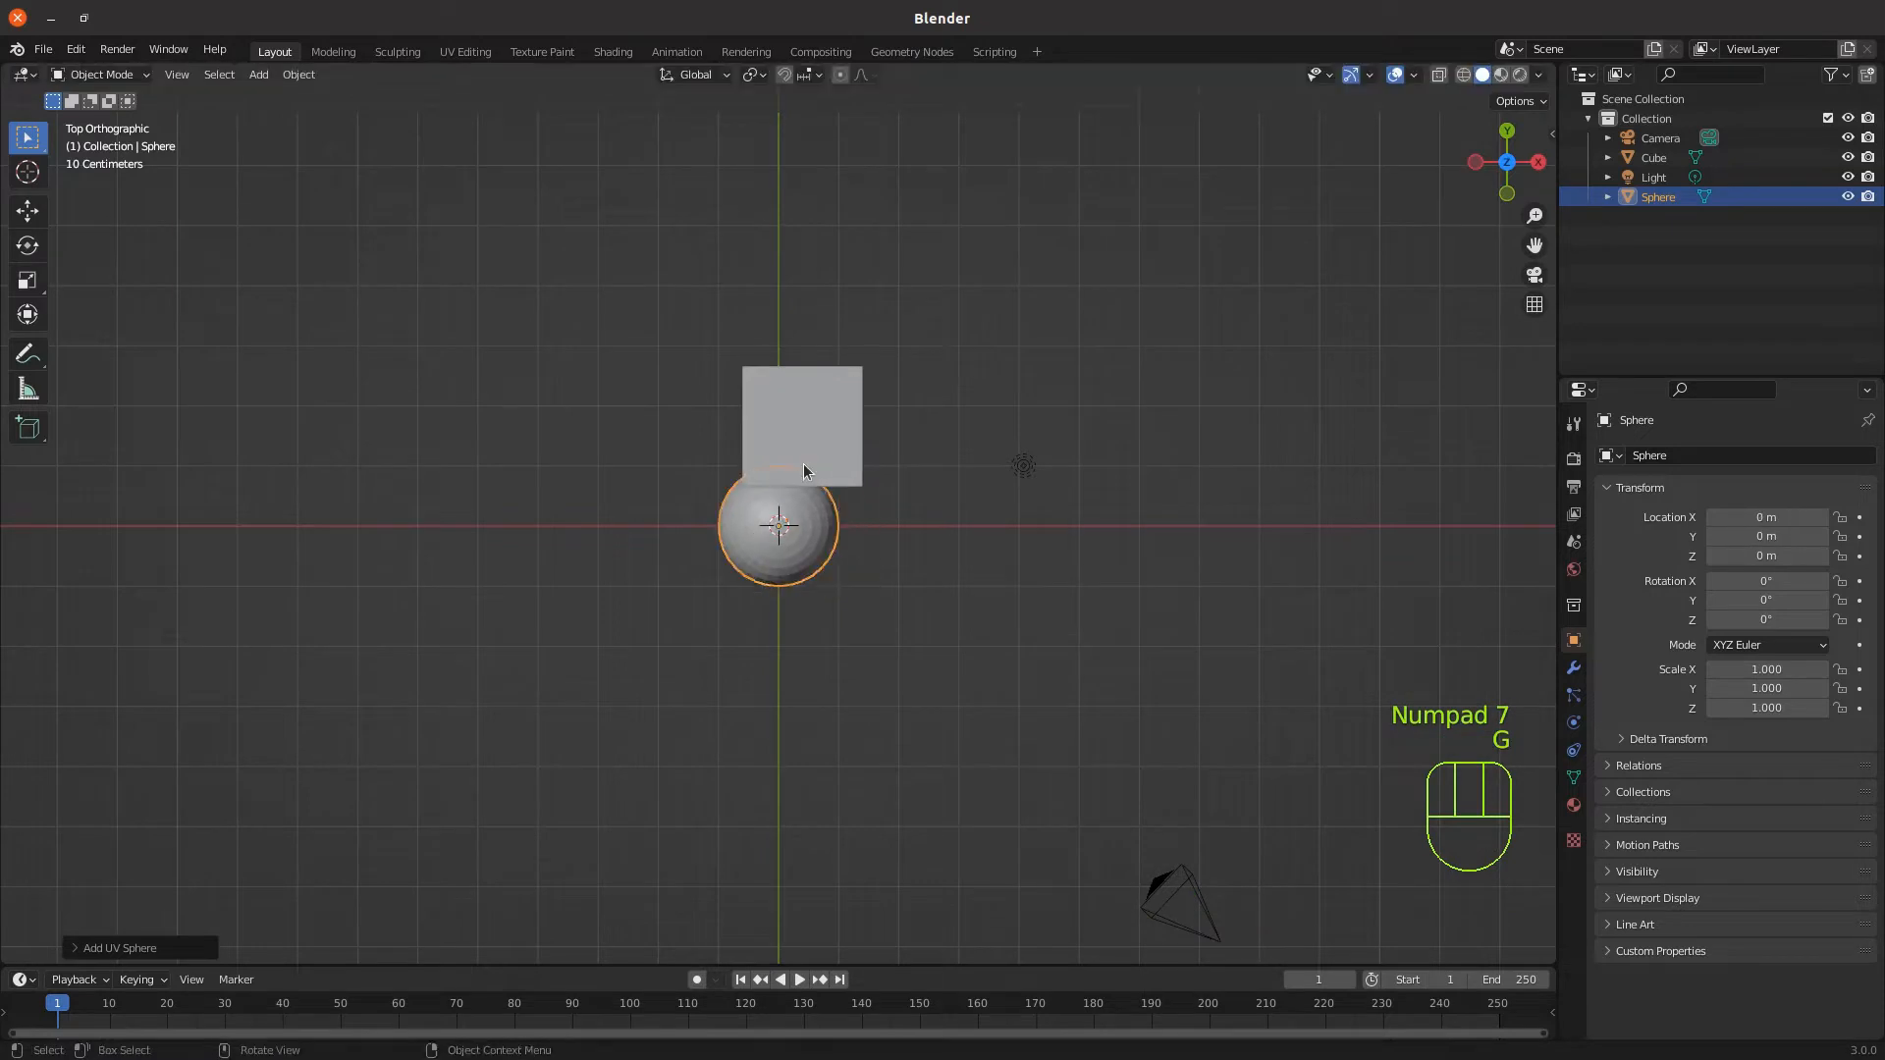
pyautogui.click(833, 435)
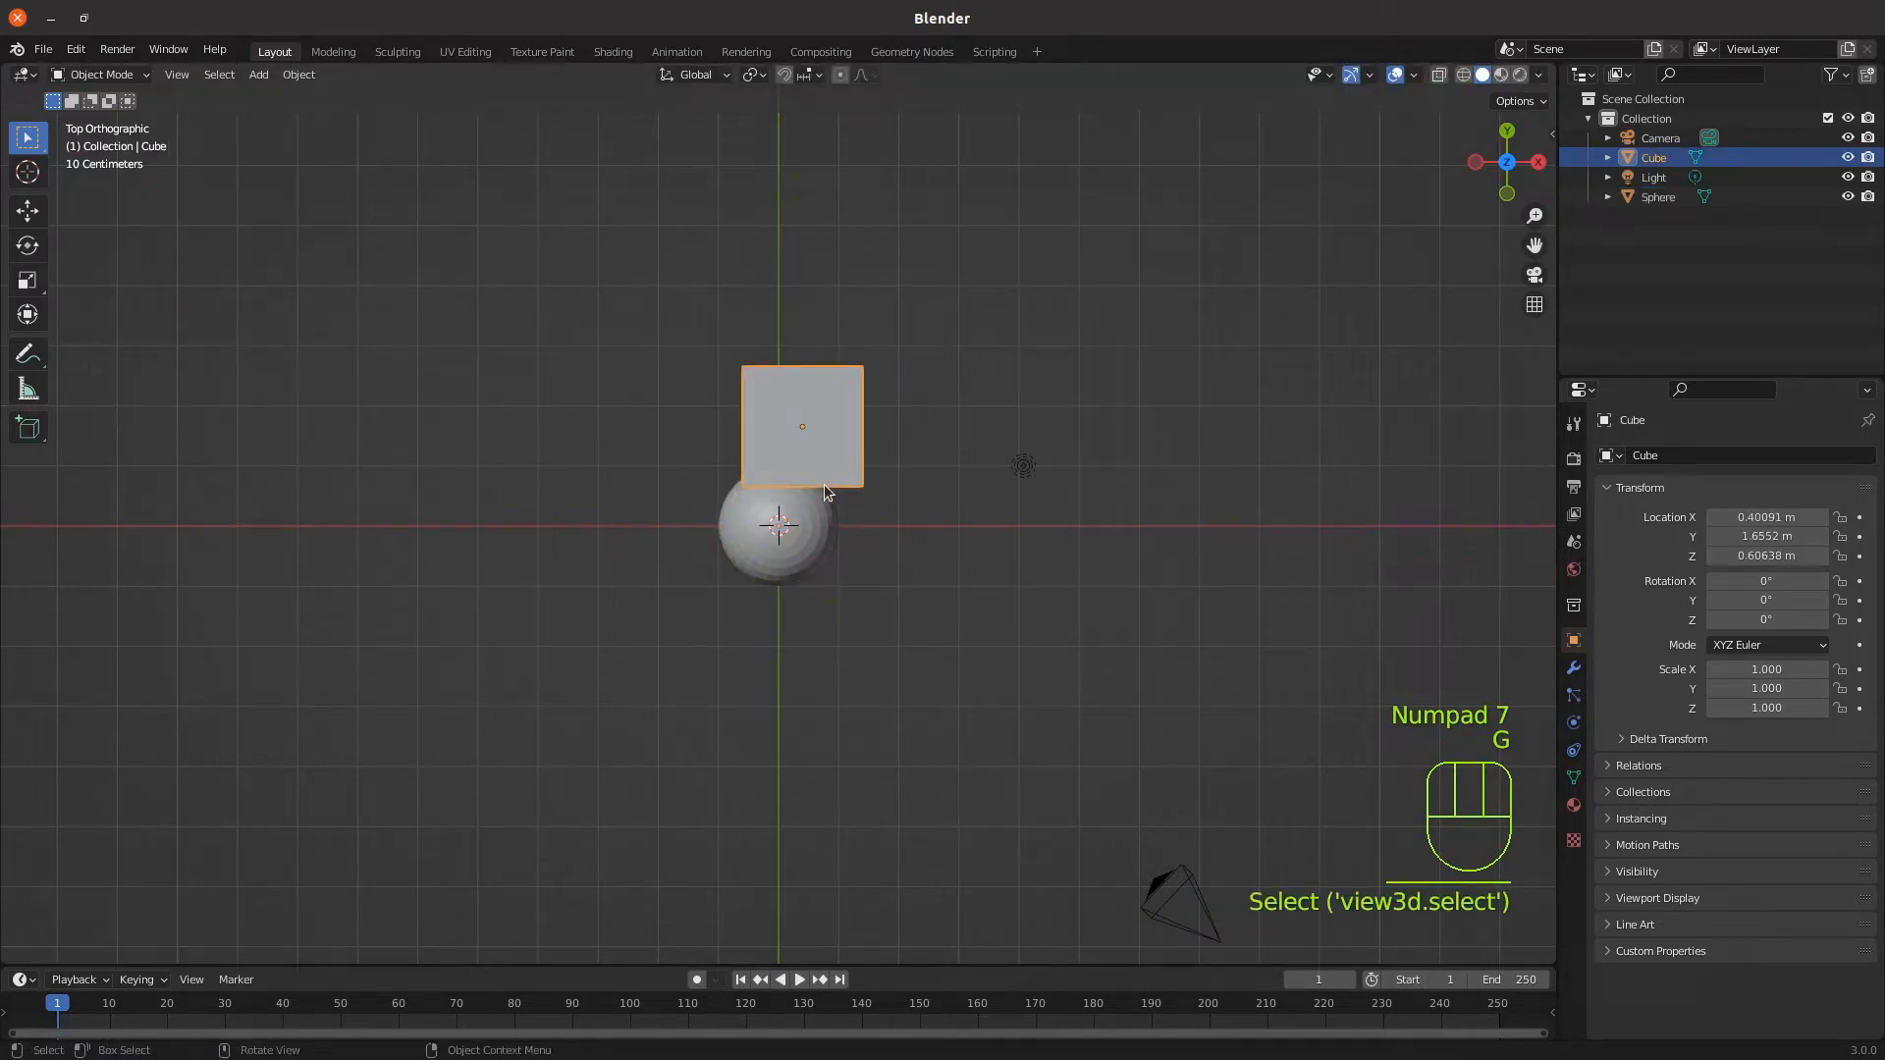
pyautogui.press('g')
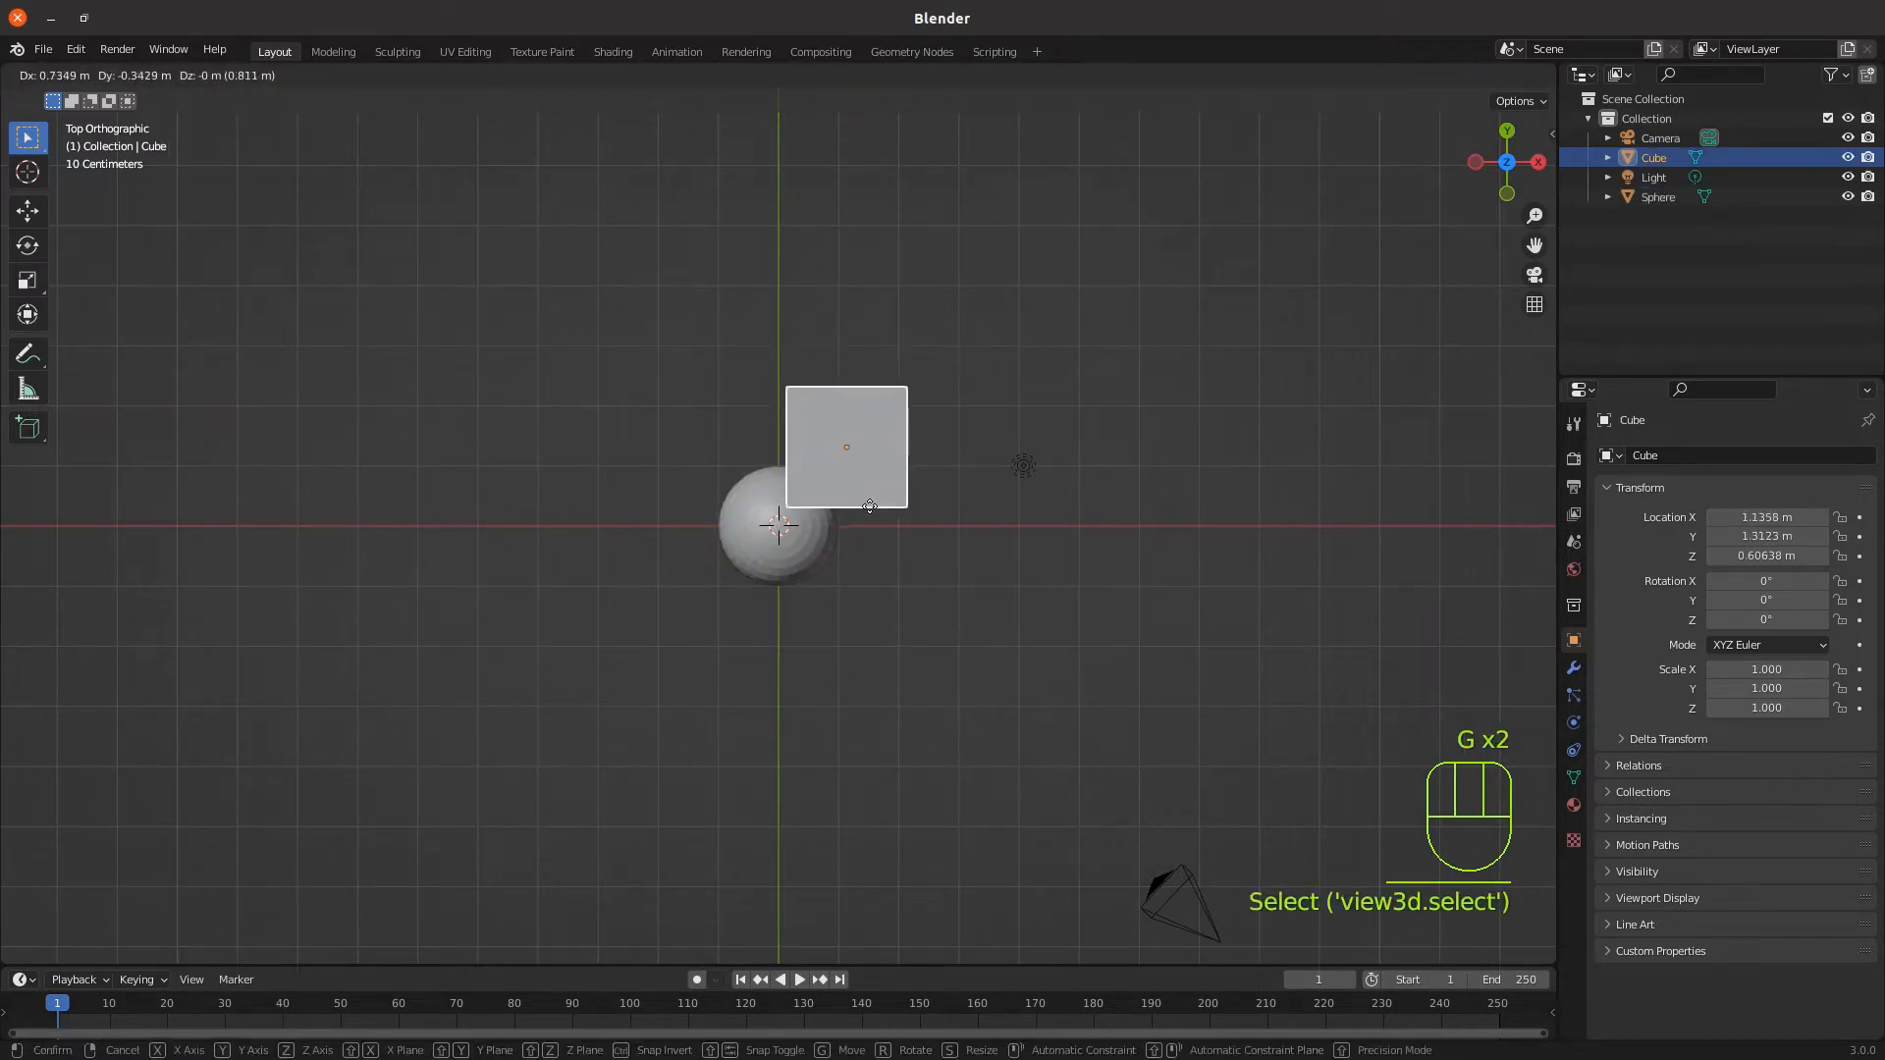
pyautogui.click(869, 511)
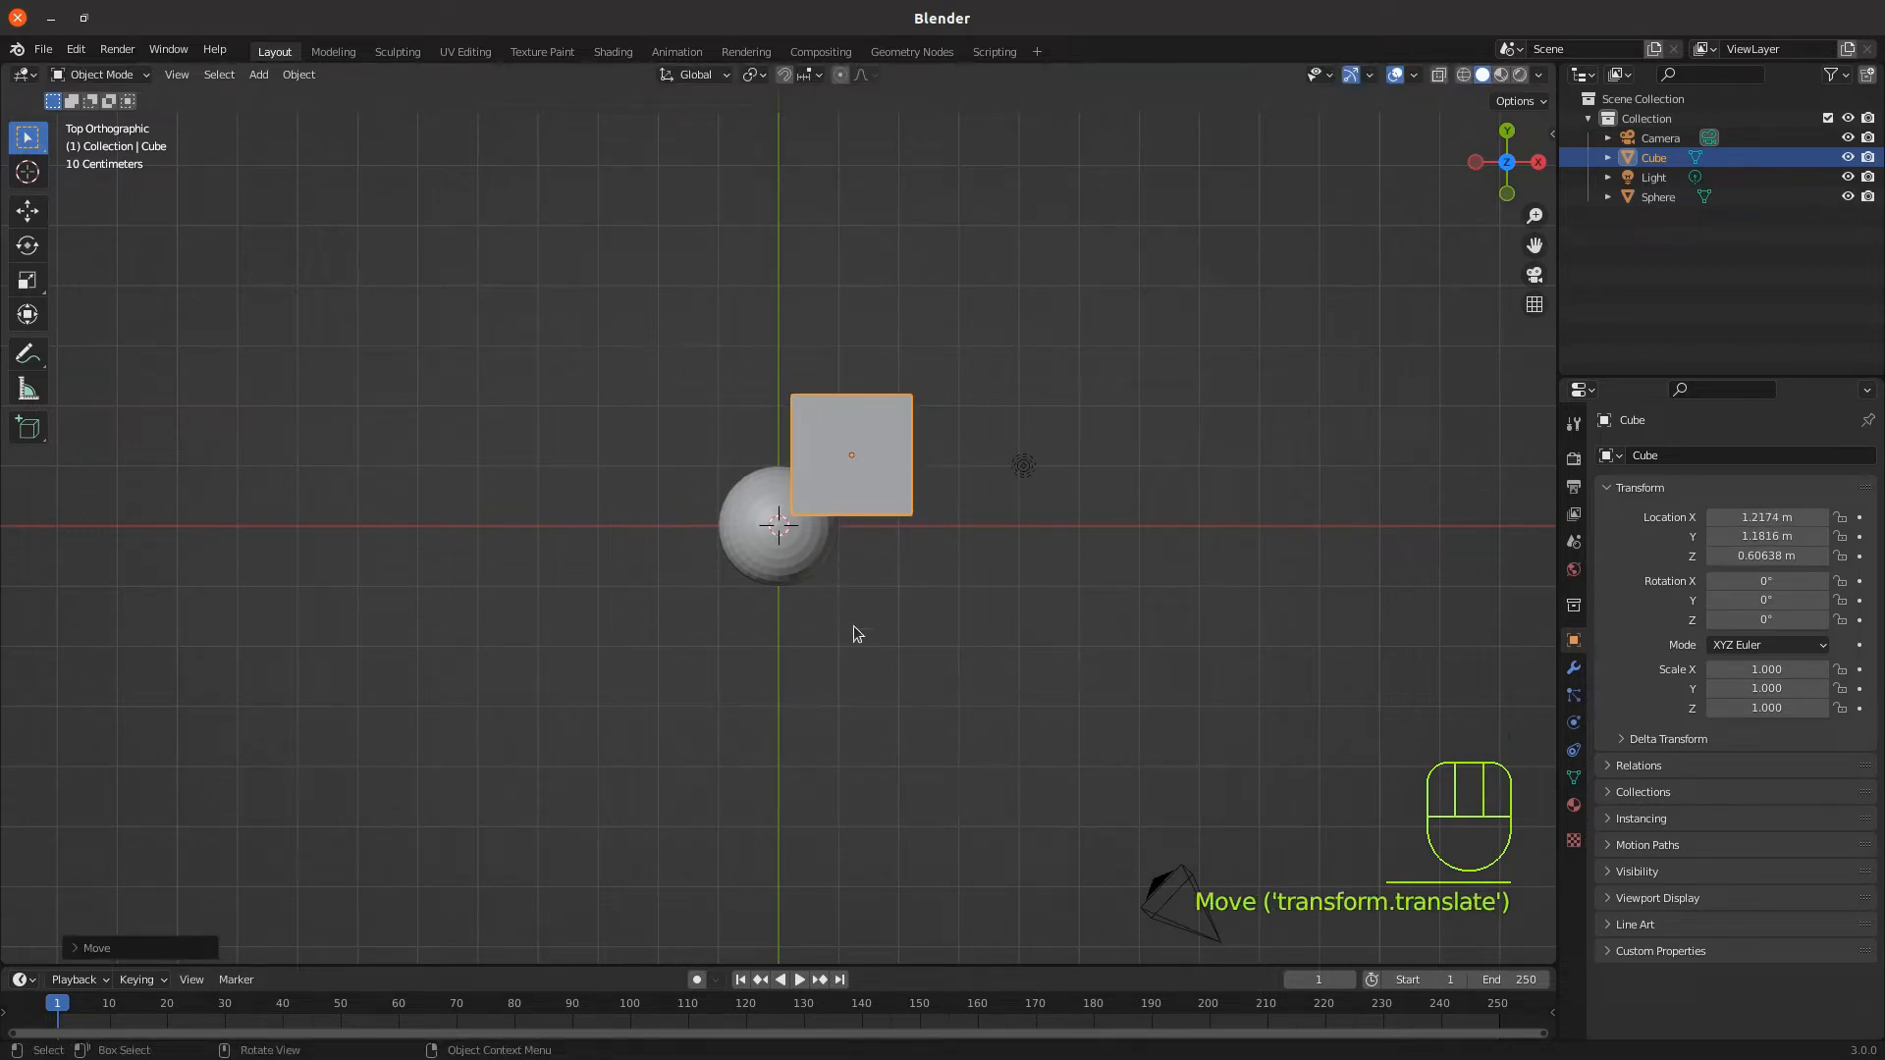
# Move the cube up in the right view to about Z 1.16 m, keeping Y at about 1.18 m
pyautogui.press('KP_3')
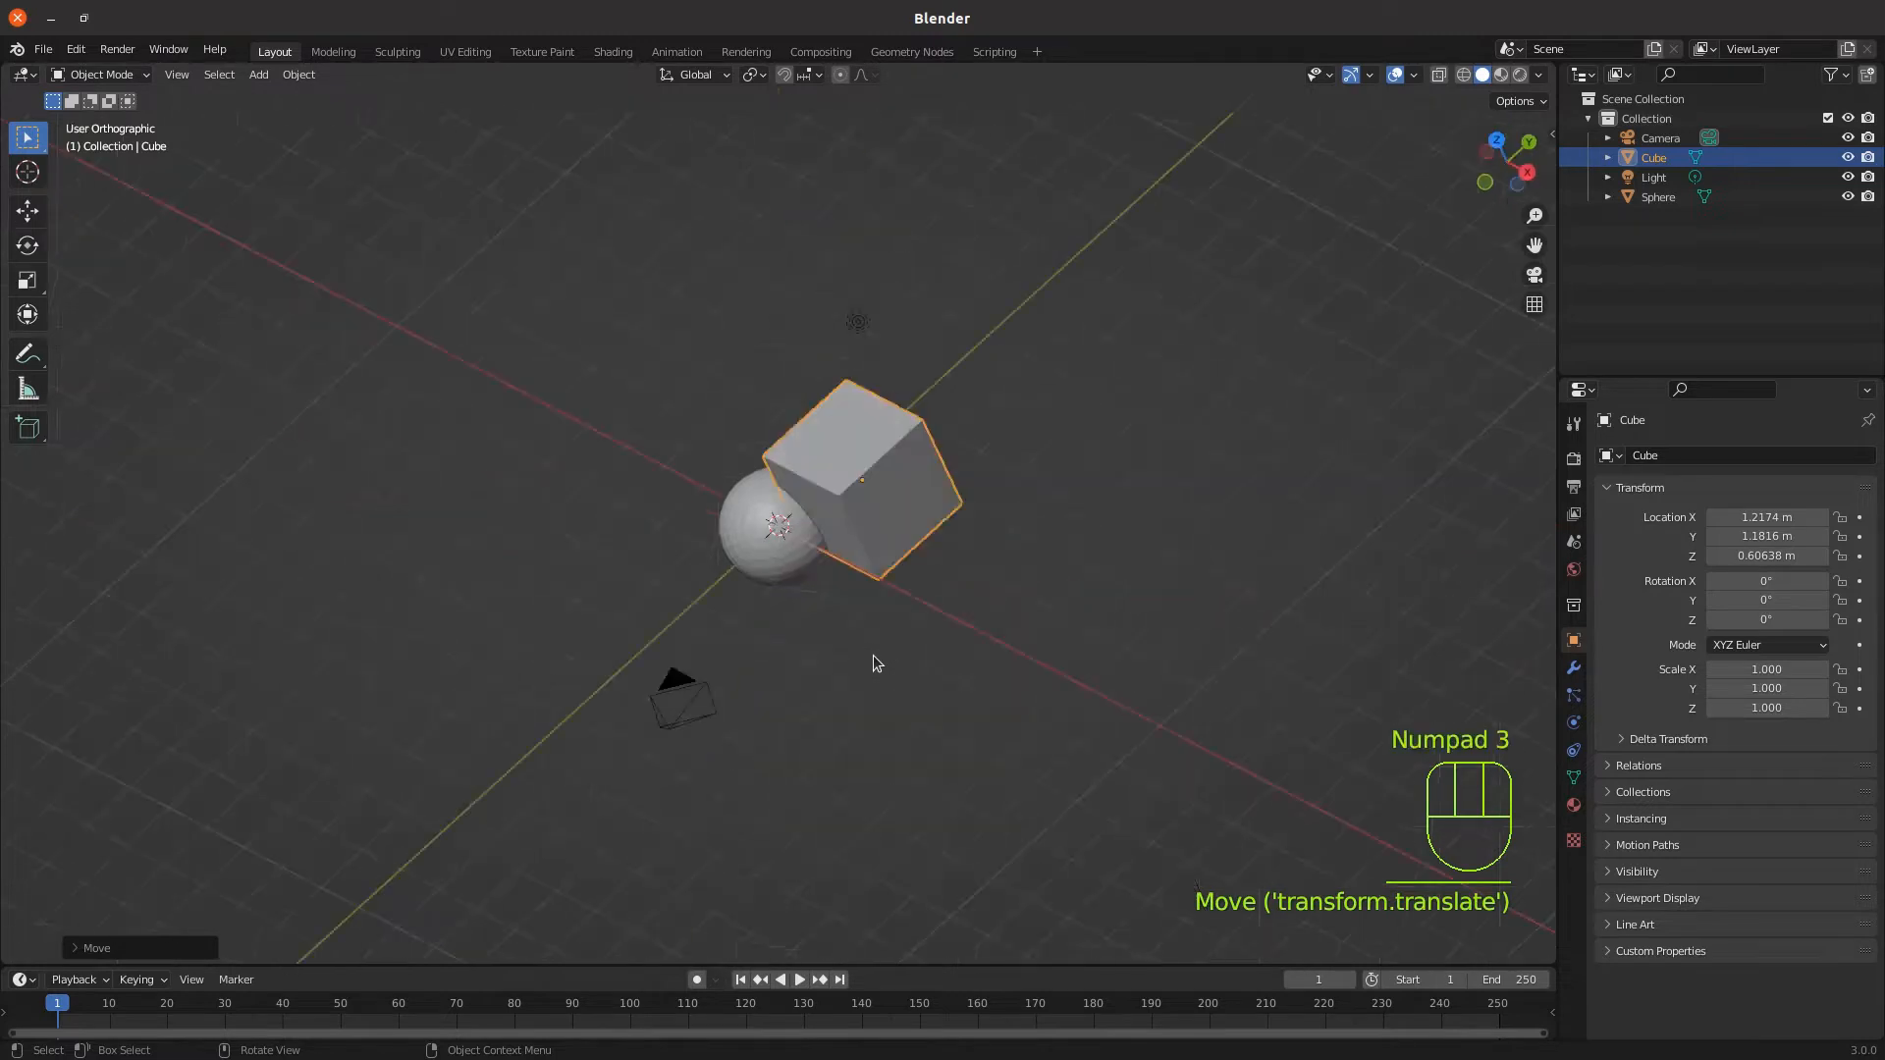
pyautogui.press('g')
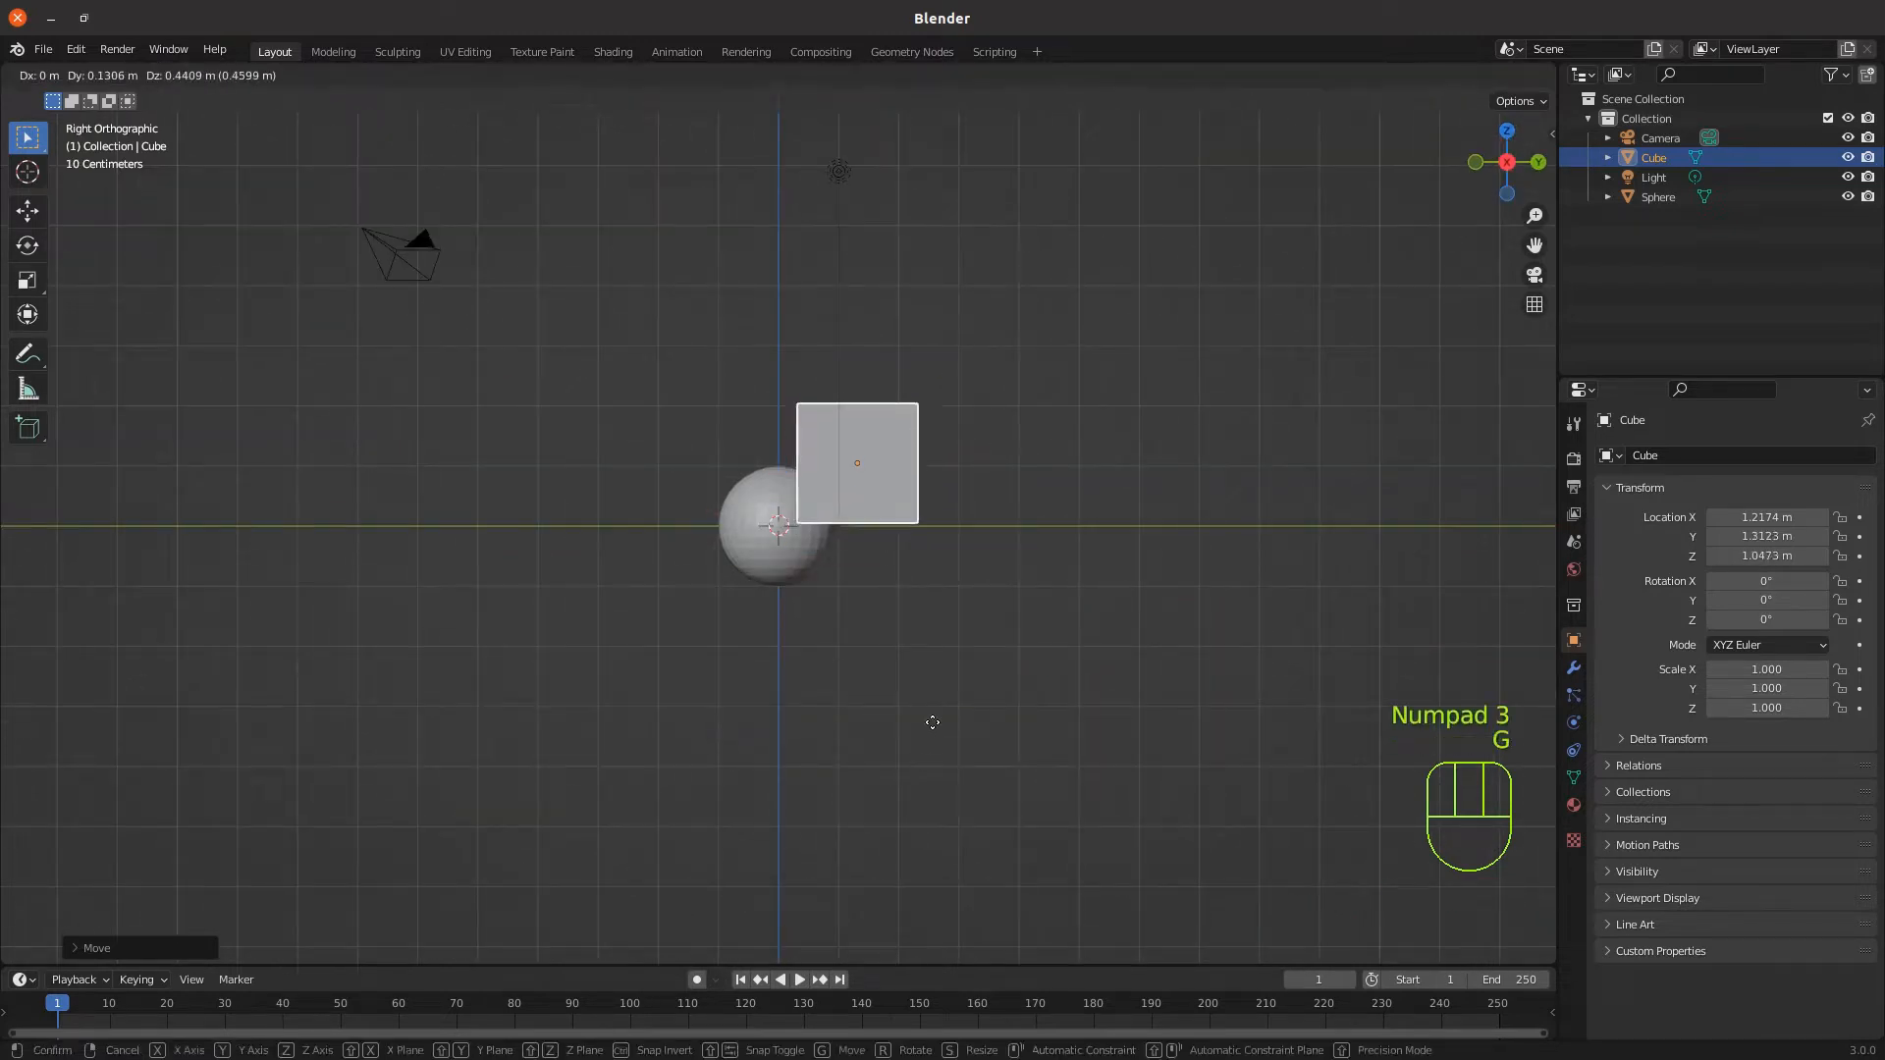
pyautogui.click(891, 727)
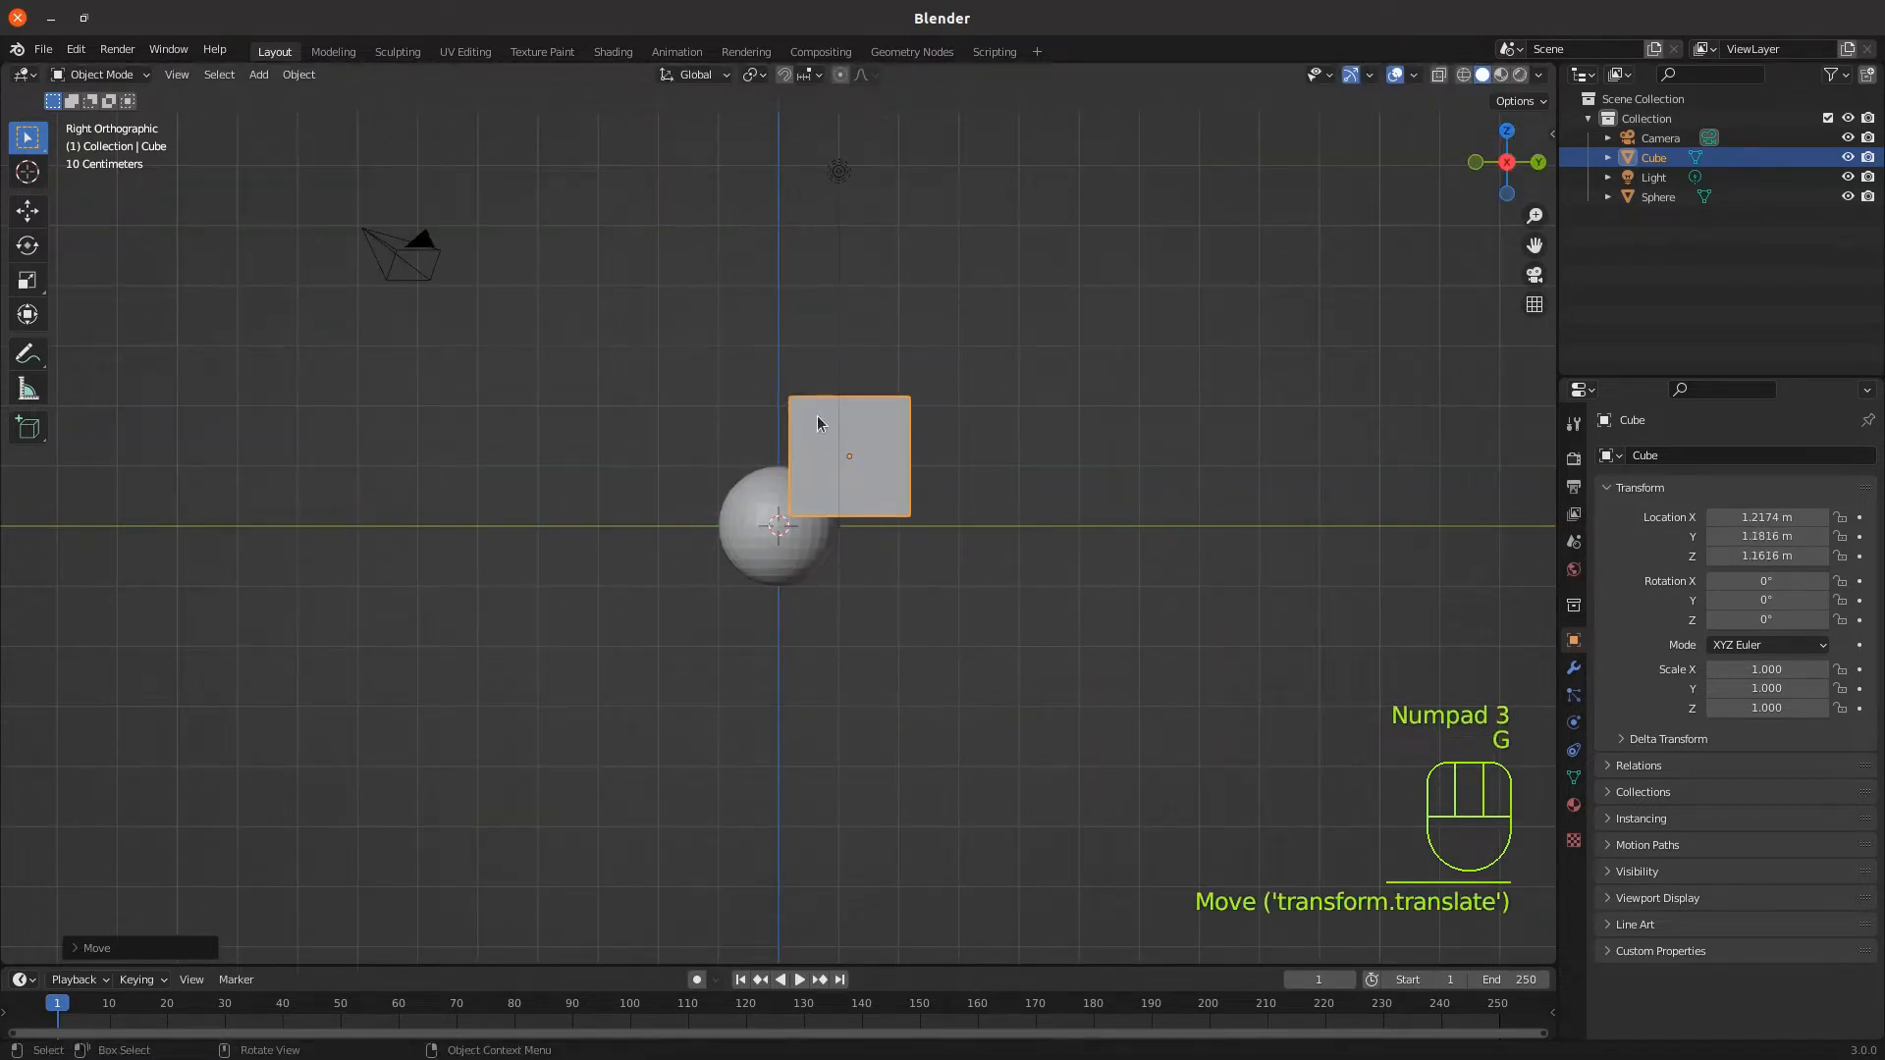
# Select the sphere and the cube together and join them into one object with the cube active
pyautogui.moveTo(707, 539); pyautogui.dragTo(917, 606, button='middle')
pyautogui.scroll(5, 790, 565)
pyautogui.keyDown('shift'); pyautogui.moveTo(799, 511); pyautogui.dragTo(705, 603, button='middle'); pyautogui.keyUp('shift')
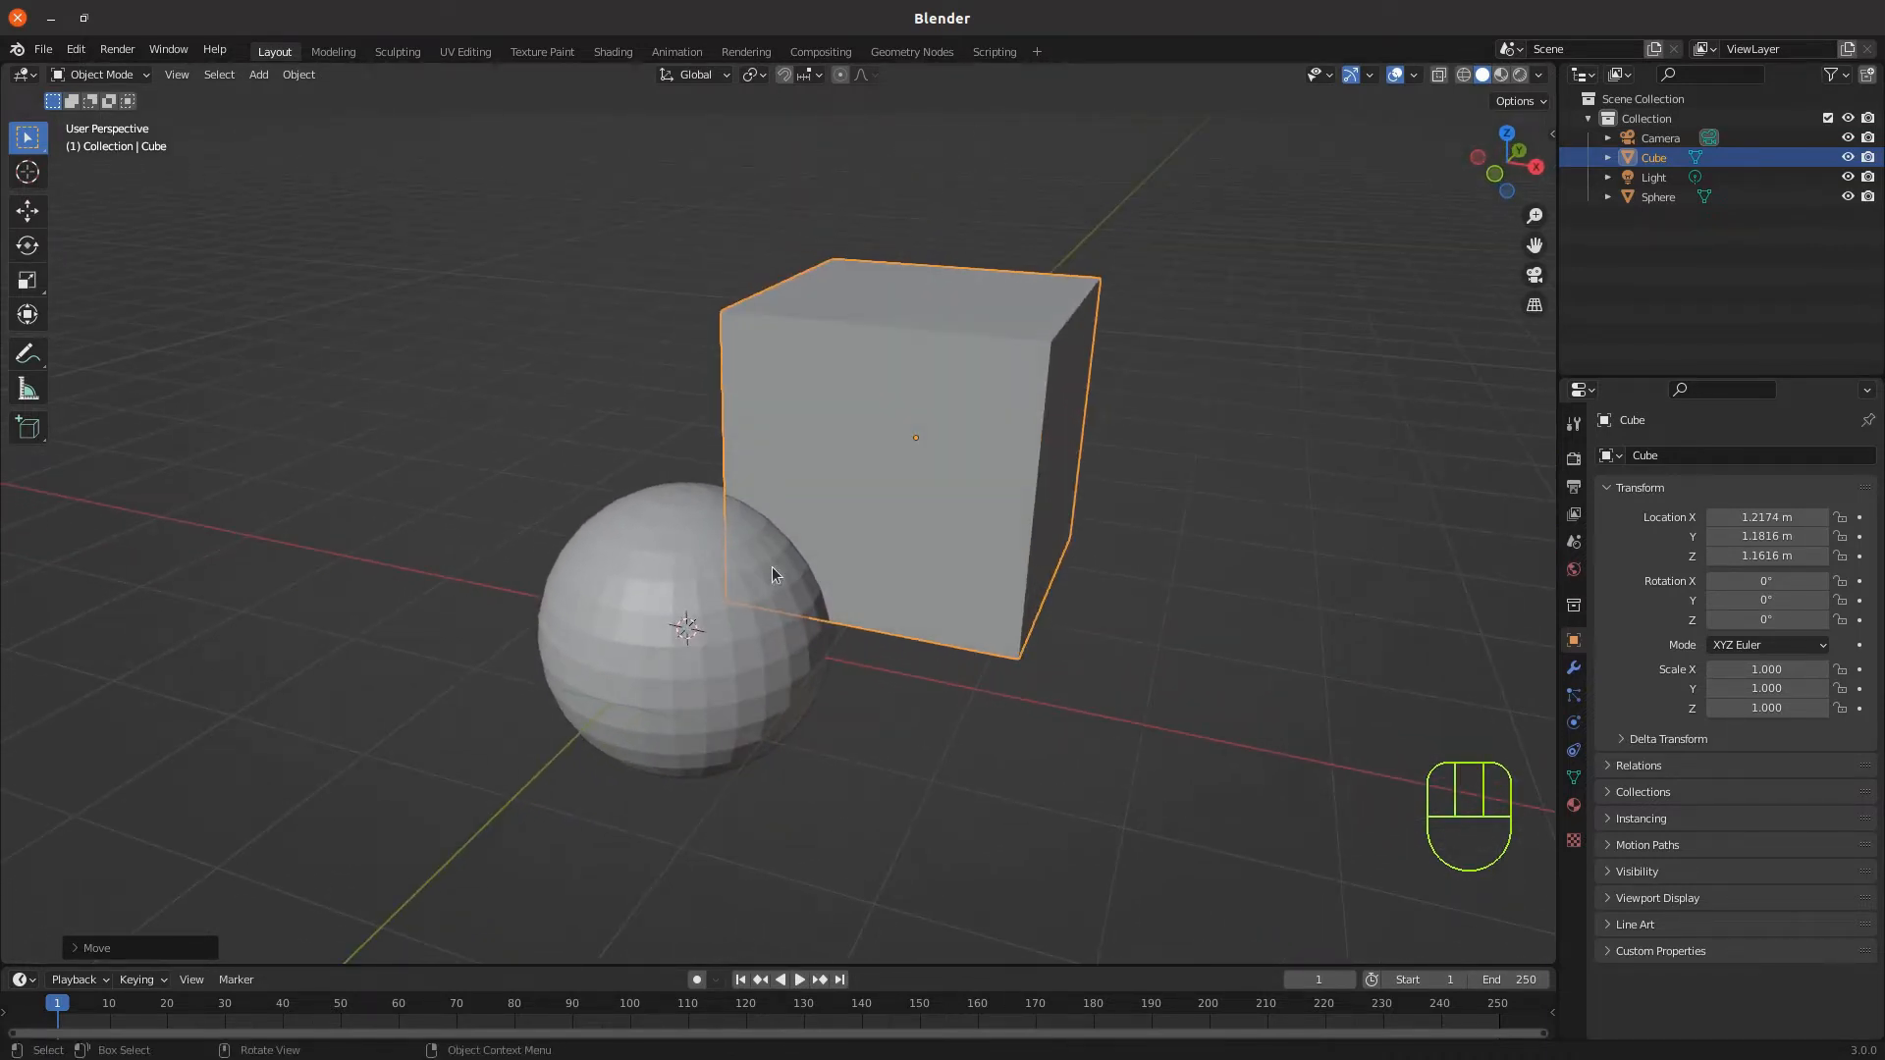
pyautogui.click(679, 638)
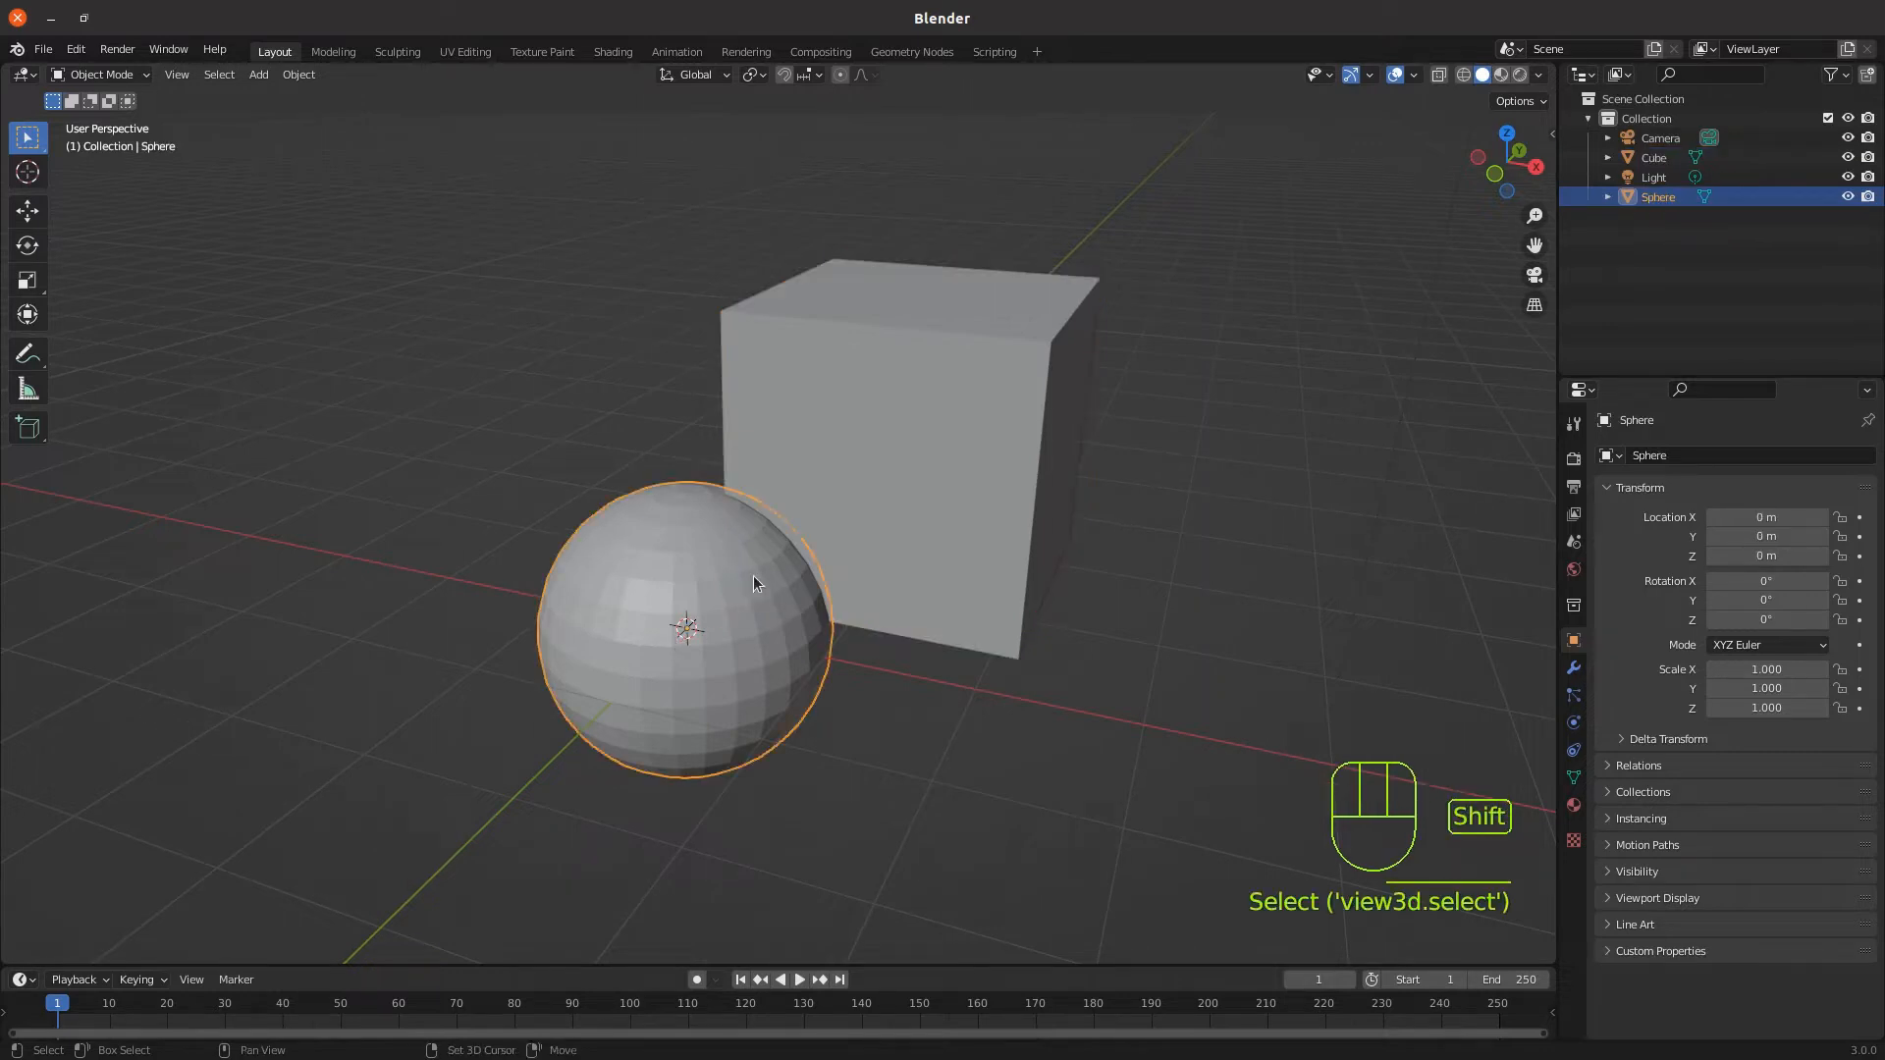
pyautogui.keyDown('shift'); pyautogui.click(799, 441); pyautogui.keyUp('shift')
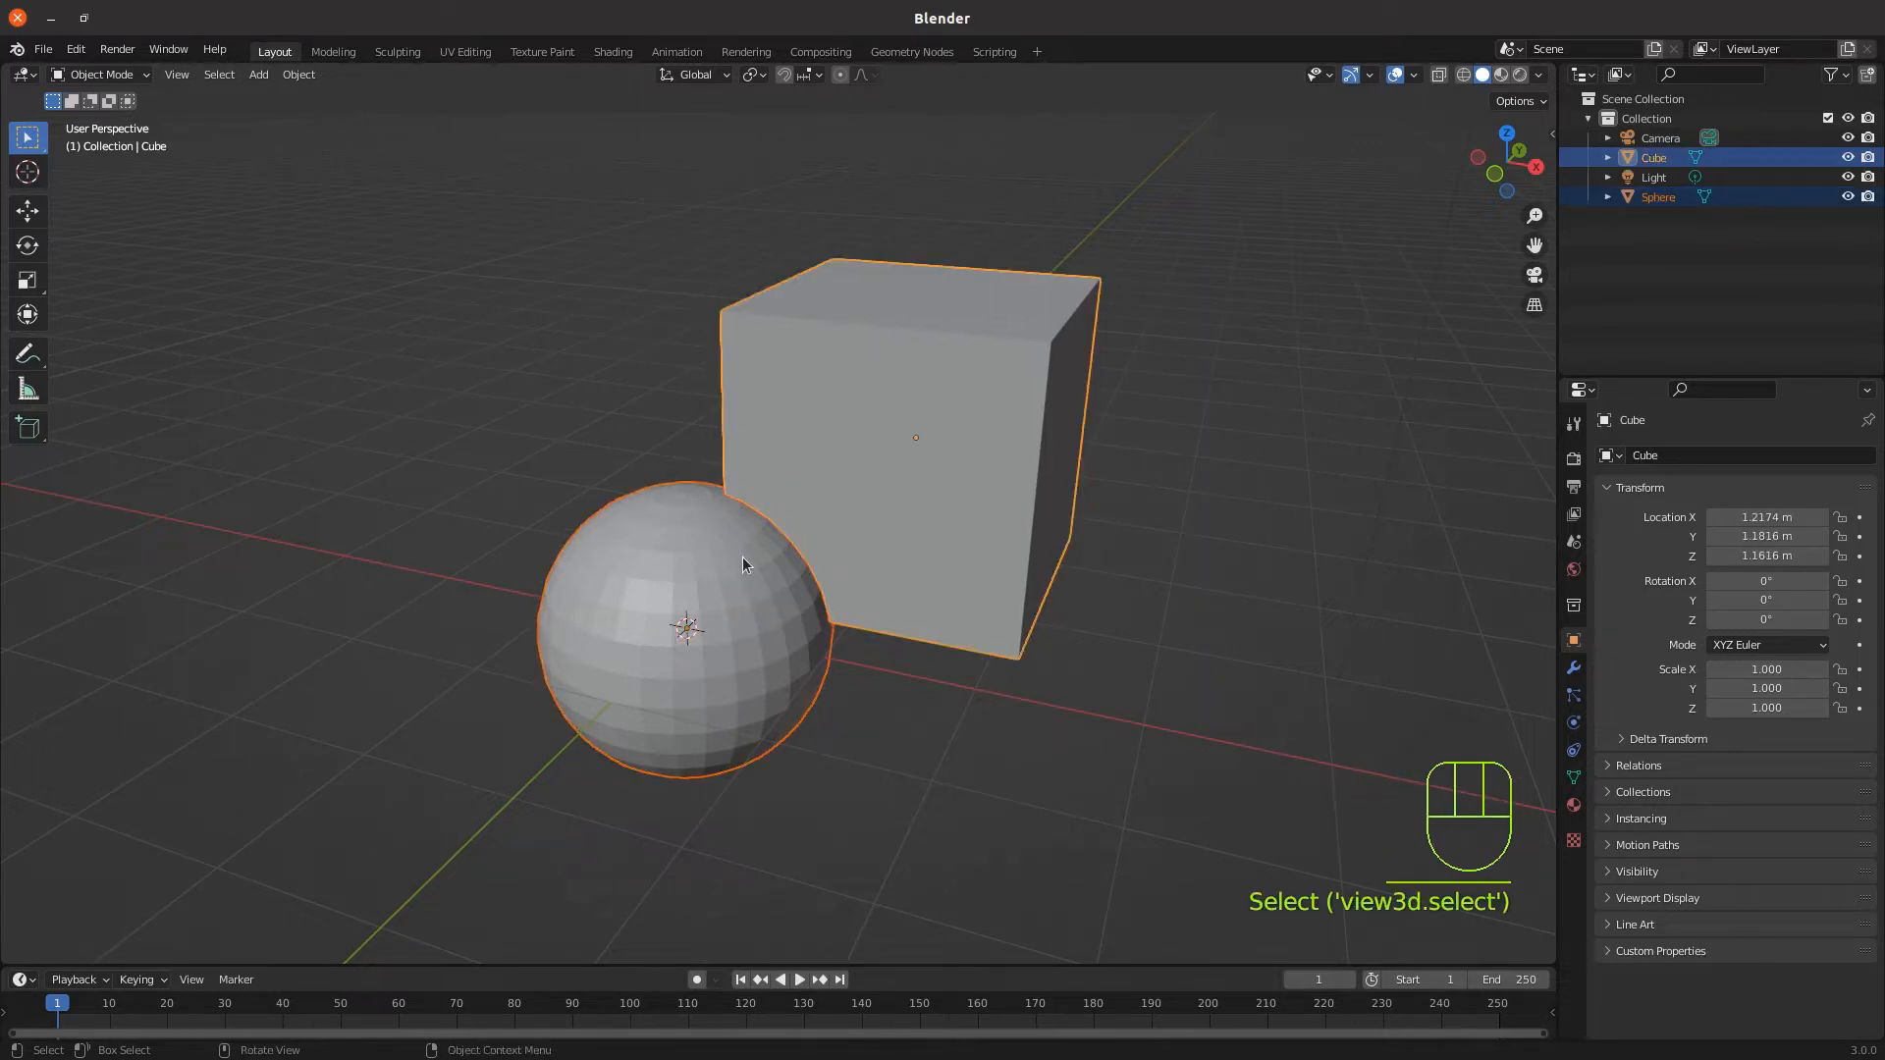
pyautogui.hotkey('ctrl', 'j')
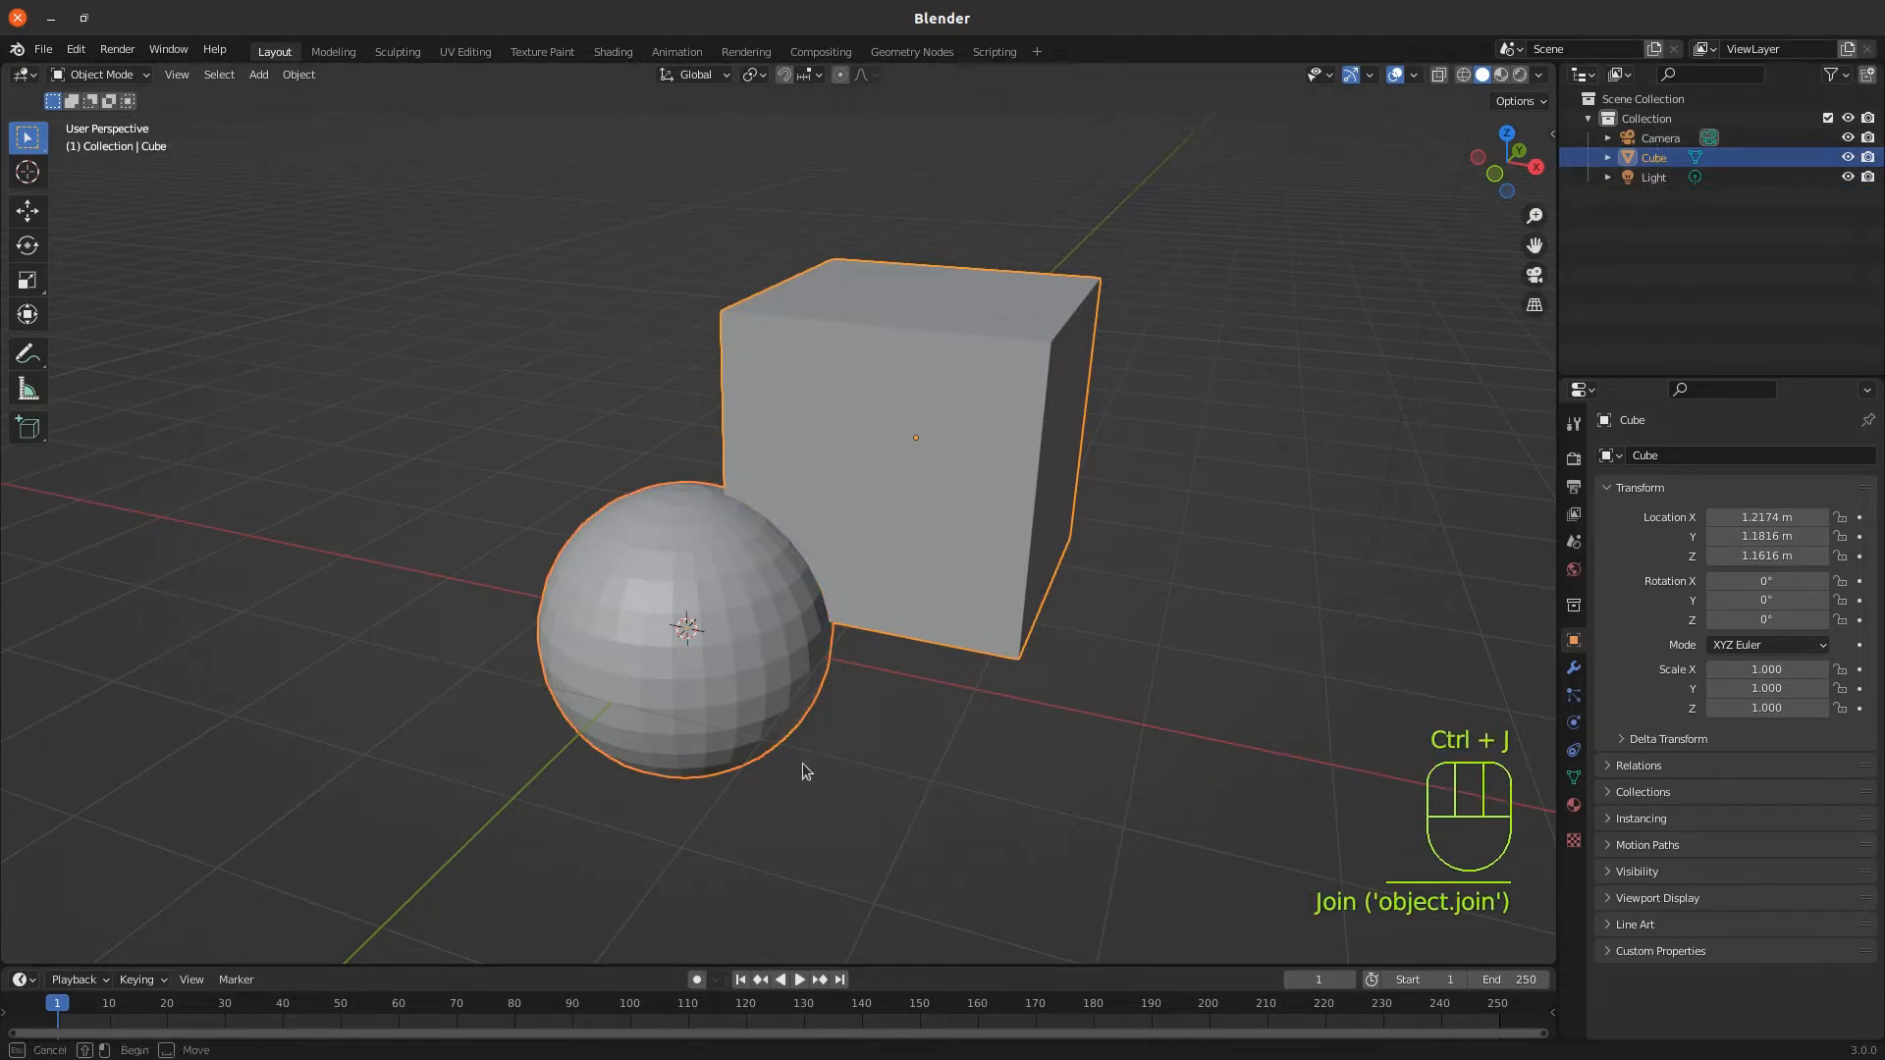
pyautogui.click(762, 656)
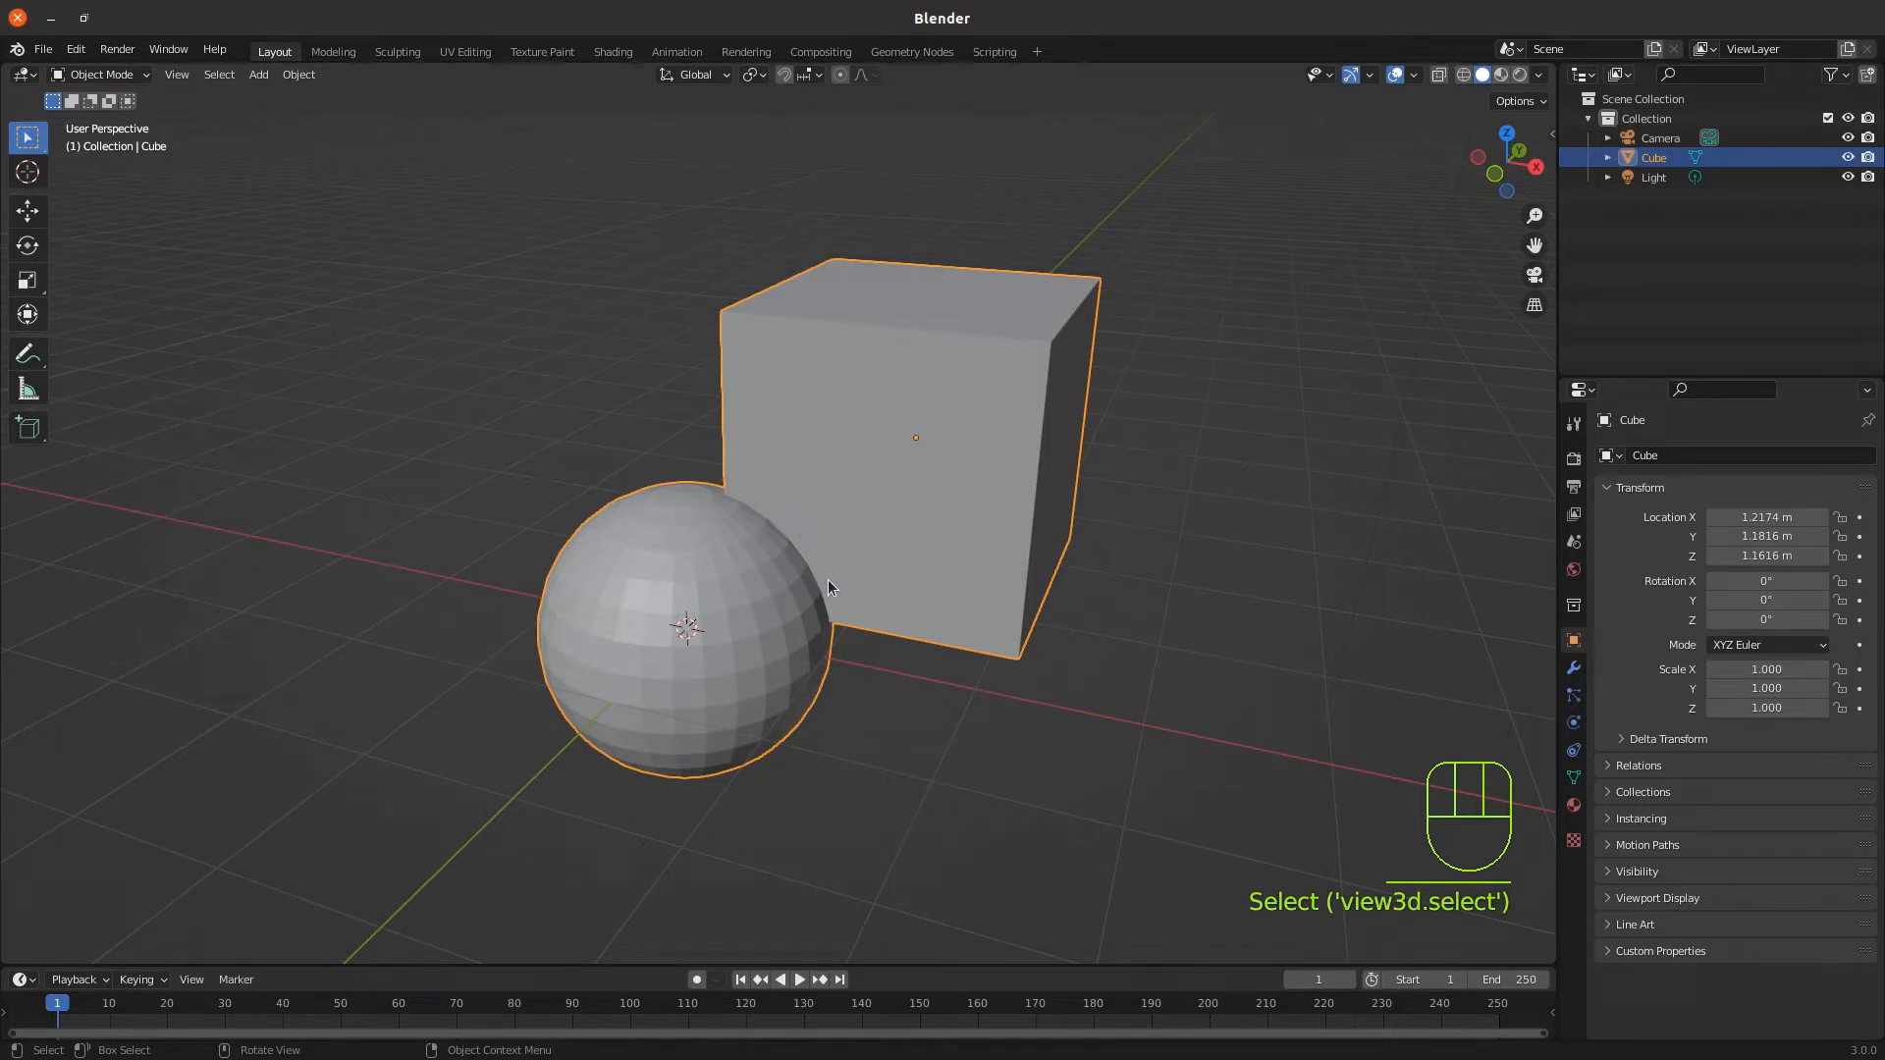
# Enter Edit Mode on the joined object and inspect the overlapping meshes in wireframe shading
pyautogui.press('Tab')
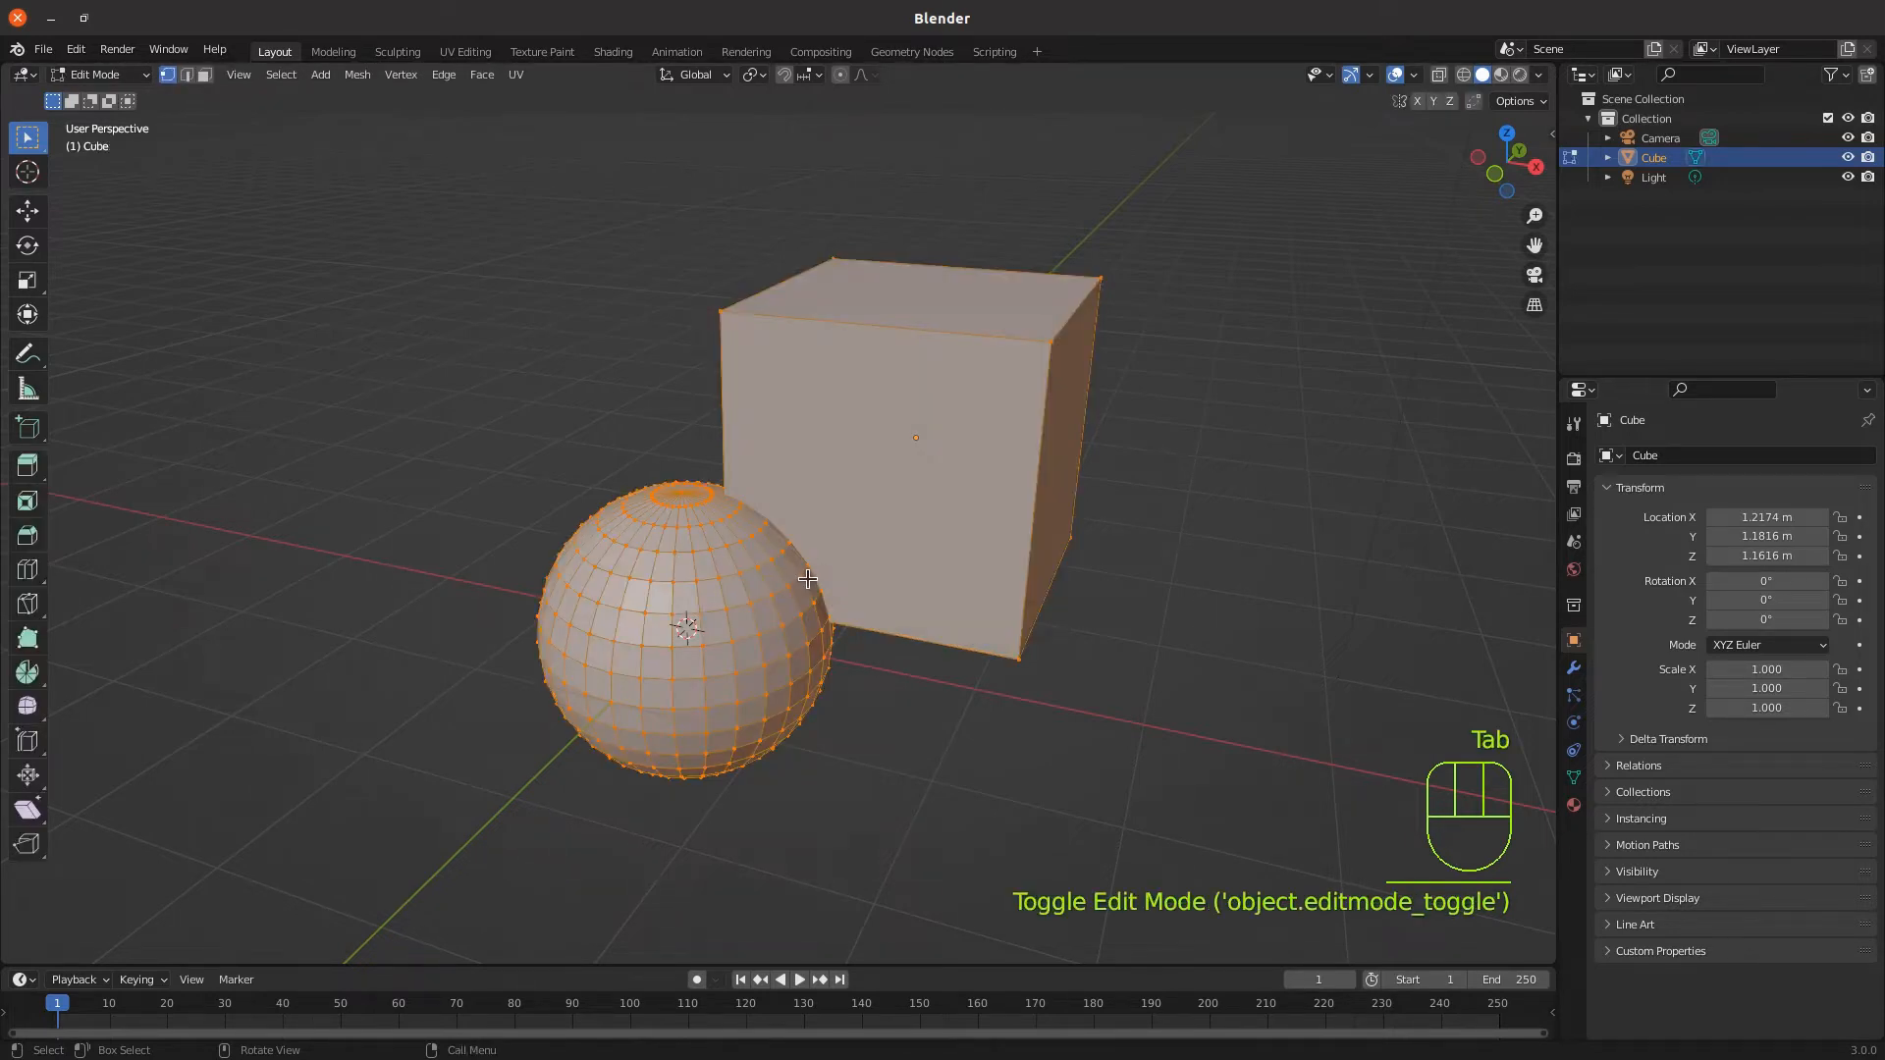
pyautogui.press('z')
pyautogui.moveTo(811, 549); pyautogui.dragTo(756, 557, button='middle')
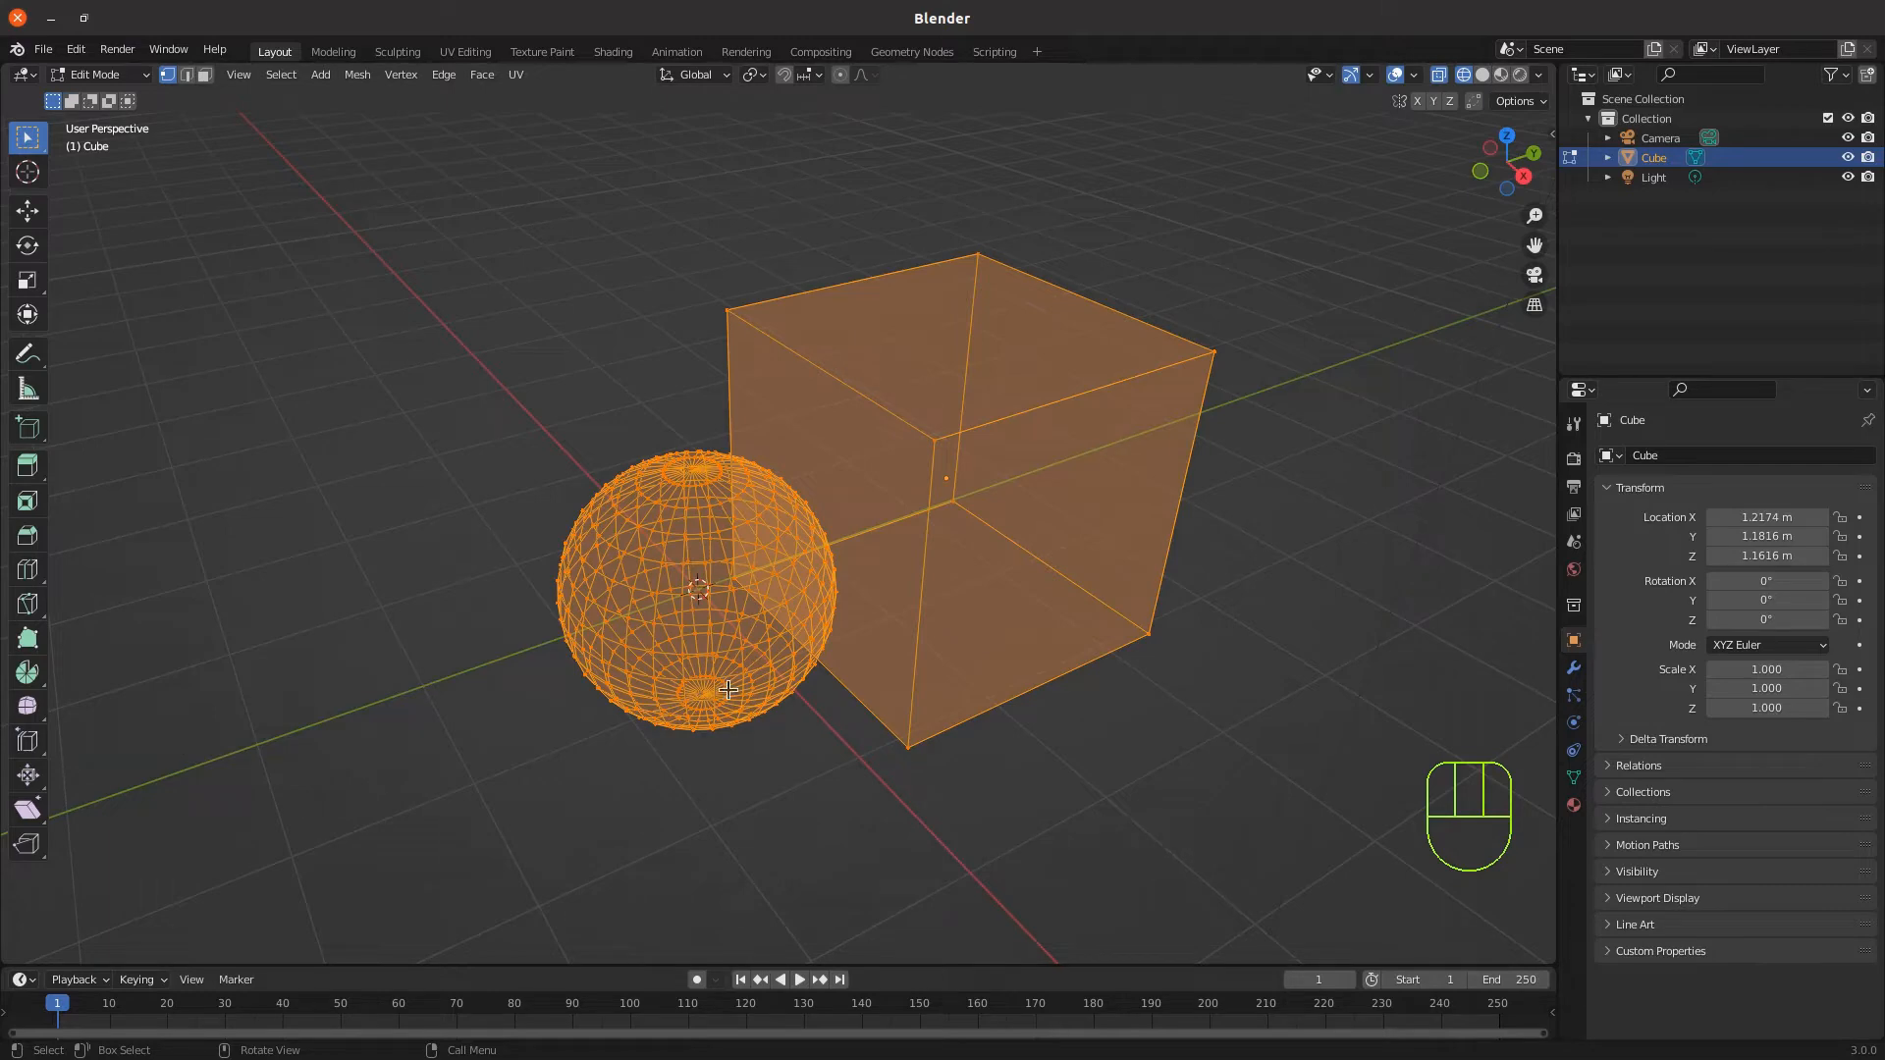
pyautogui.moveTo(914, 630); pyautogui.dragTo(800, 528, button='middle')
pyautogui.moveTo(802, 616); pyautogui.dragTo(788, 481, button='middle')
pyautogui.moveTo(776, 365); pyautogui.dragTo(828, 522, button='middle')
pyautogui.moveTo(712, 636); pyautogui.dragTo(711, 481, button='middle')
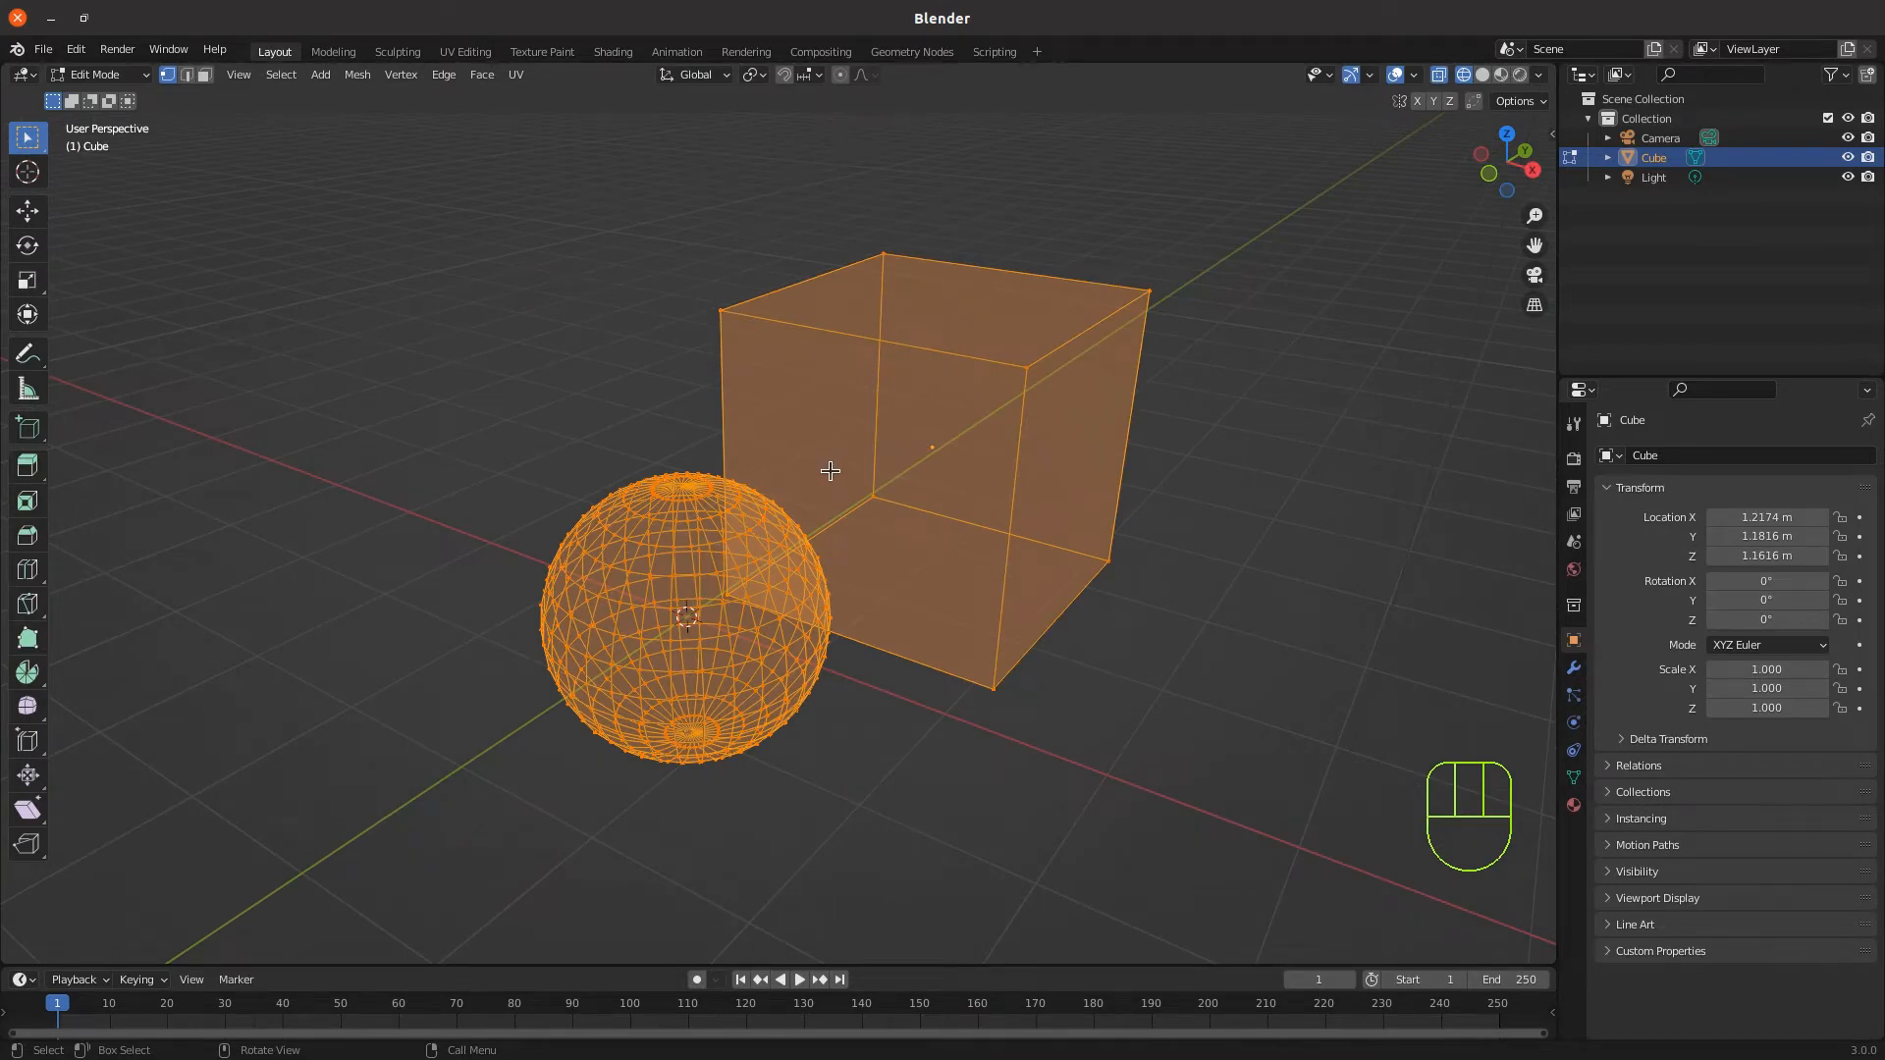
# Select only the linked cube geometry within the joined mesh and try moving it against the sphere
pyautogui.hotkey('alt', 'a')
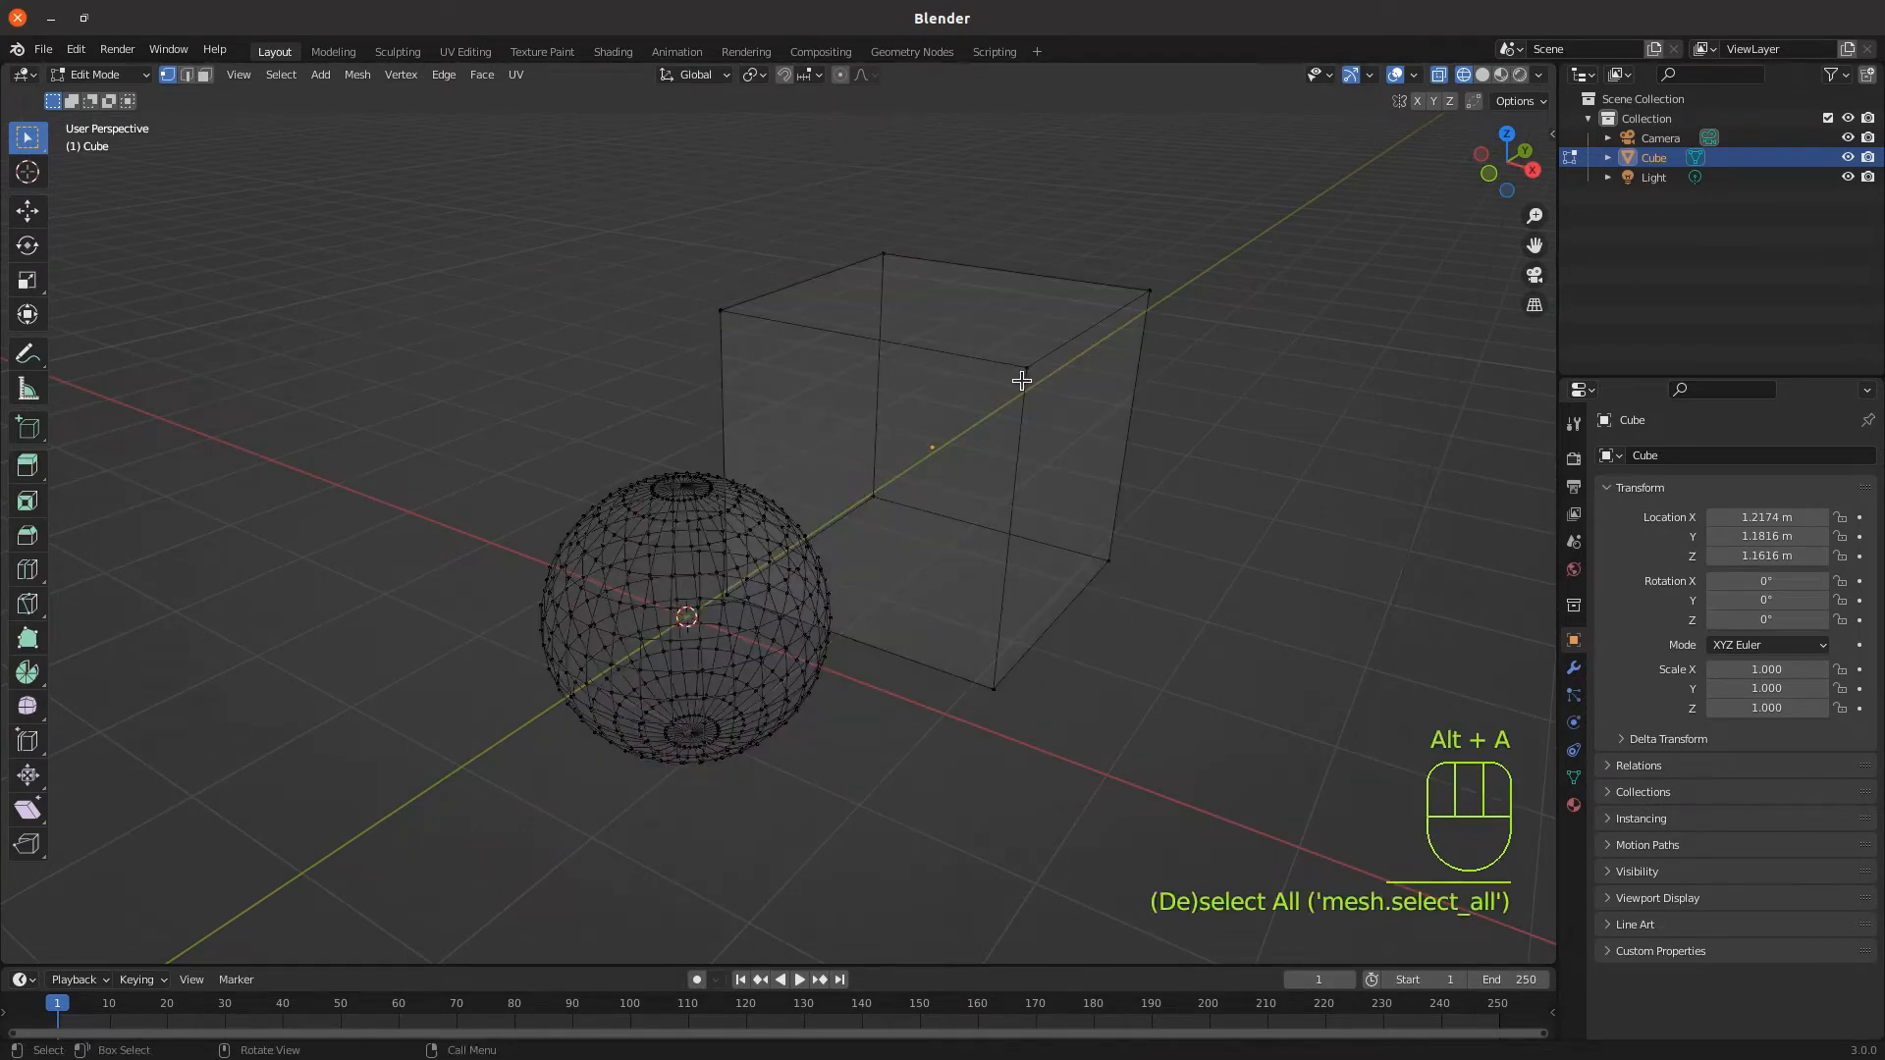
pyautogui.press('l')
pyautogui.moveTo(917, 581); pyautogui.dragTo(896, 558, button='middle')
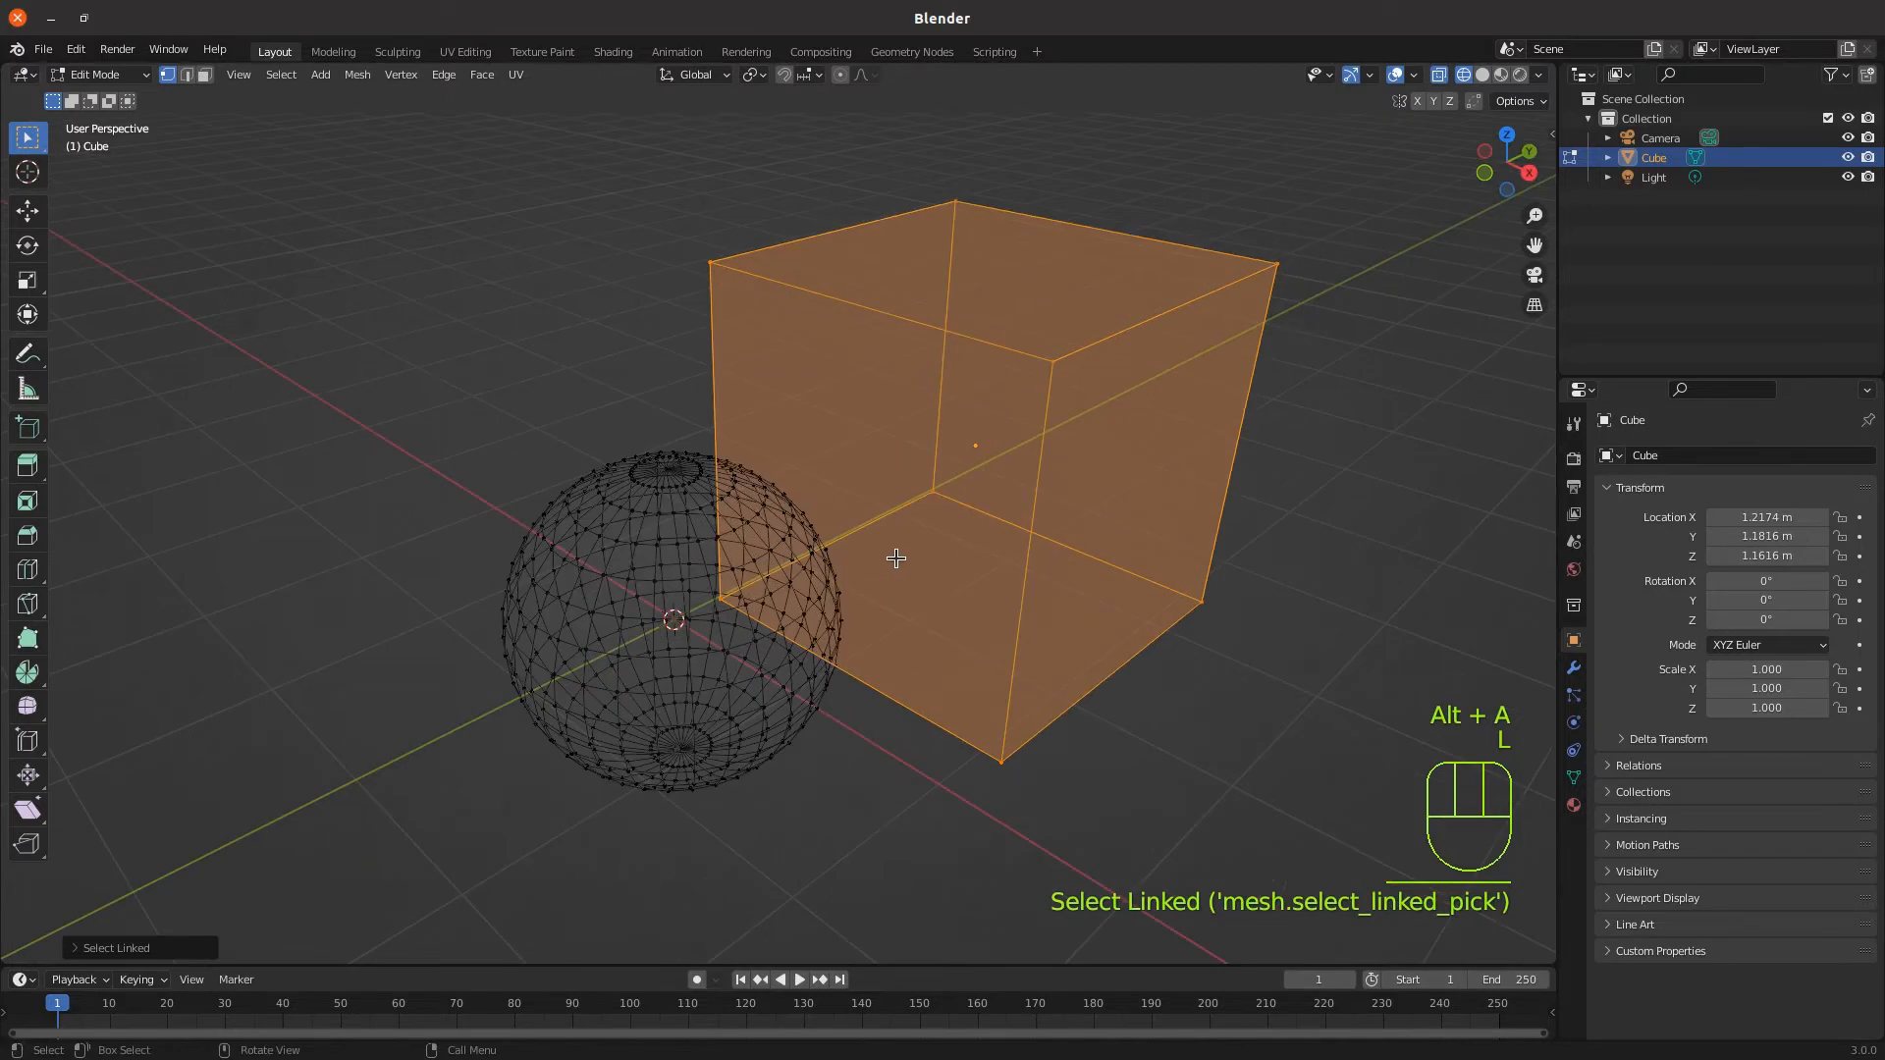
pyautogui.press('g')
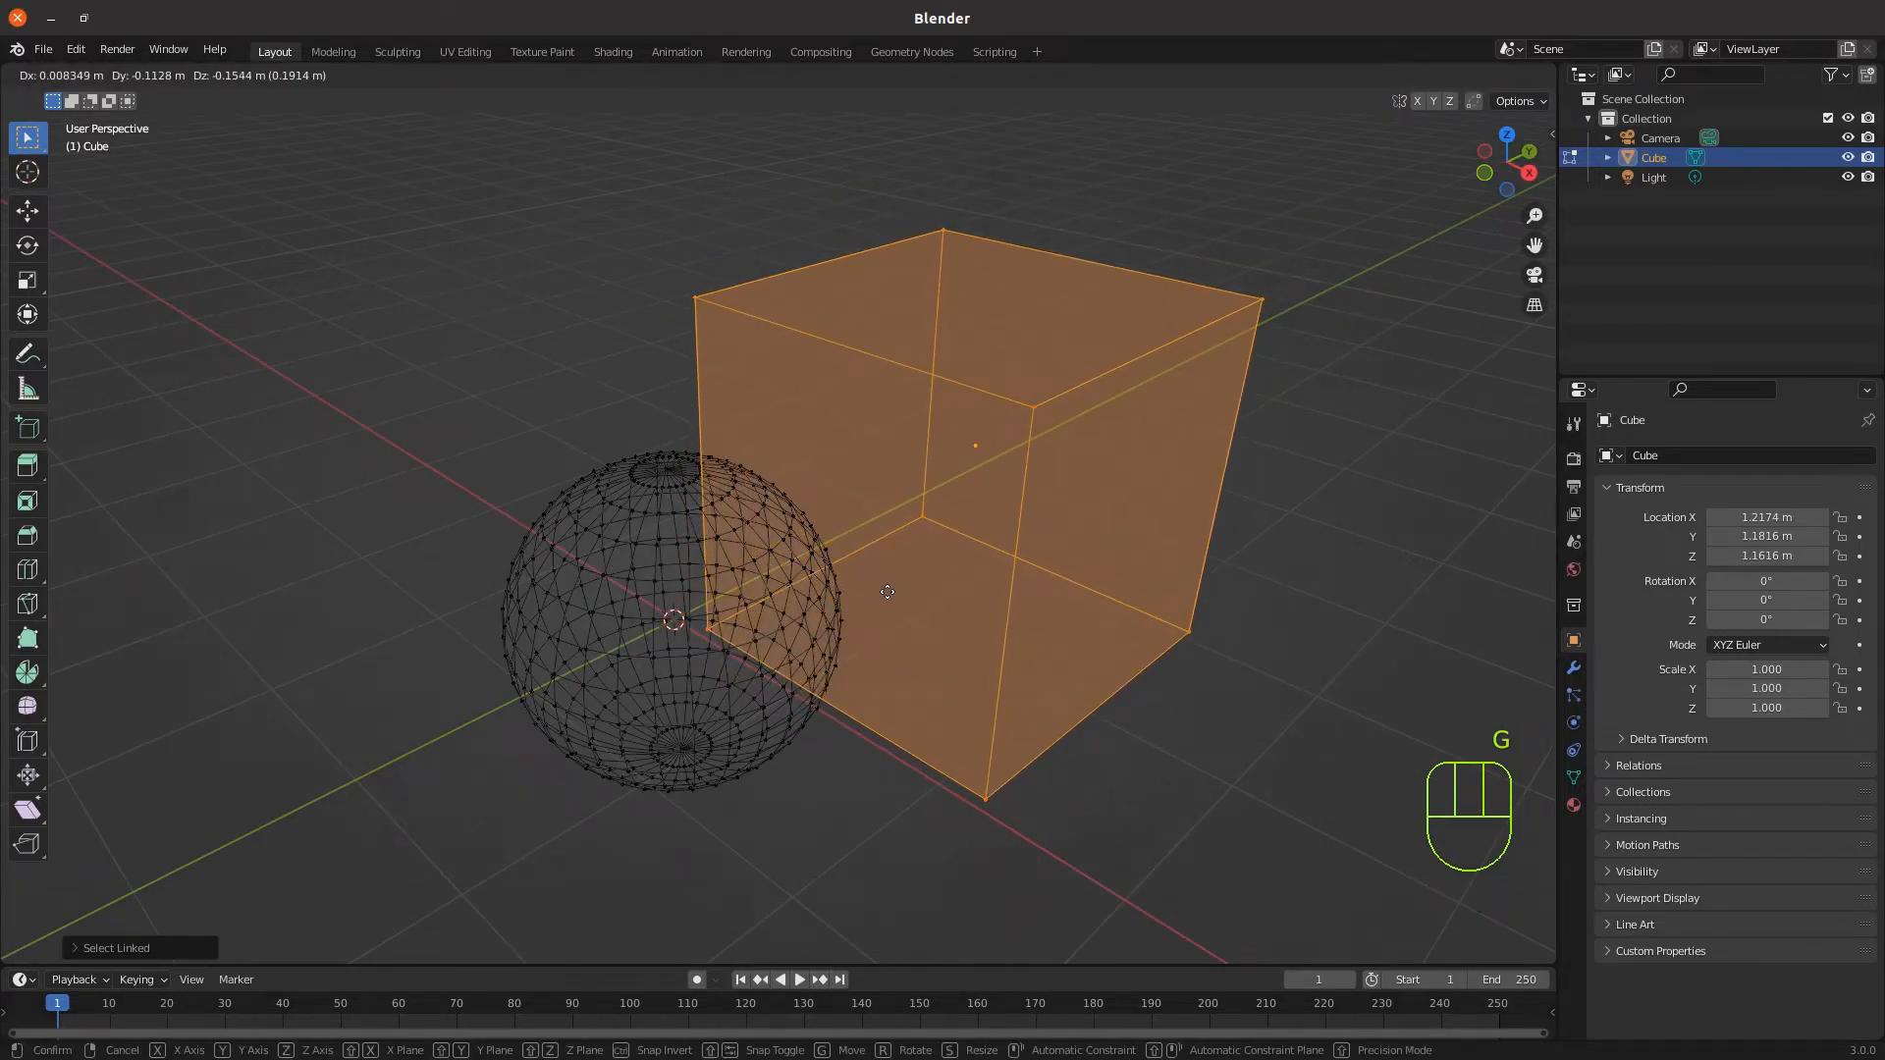
pyautogui.rightClick(887, 592)
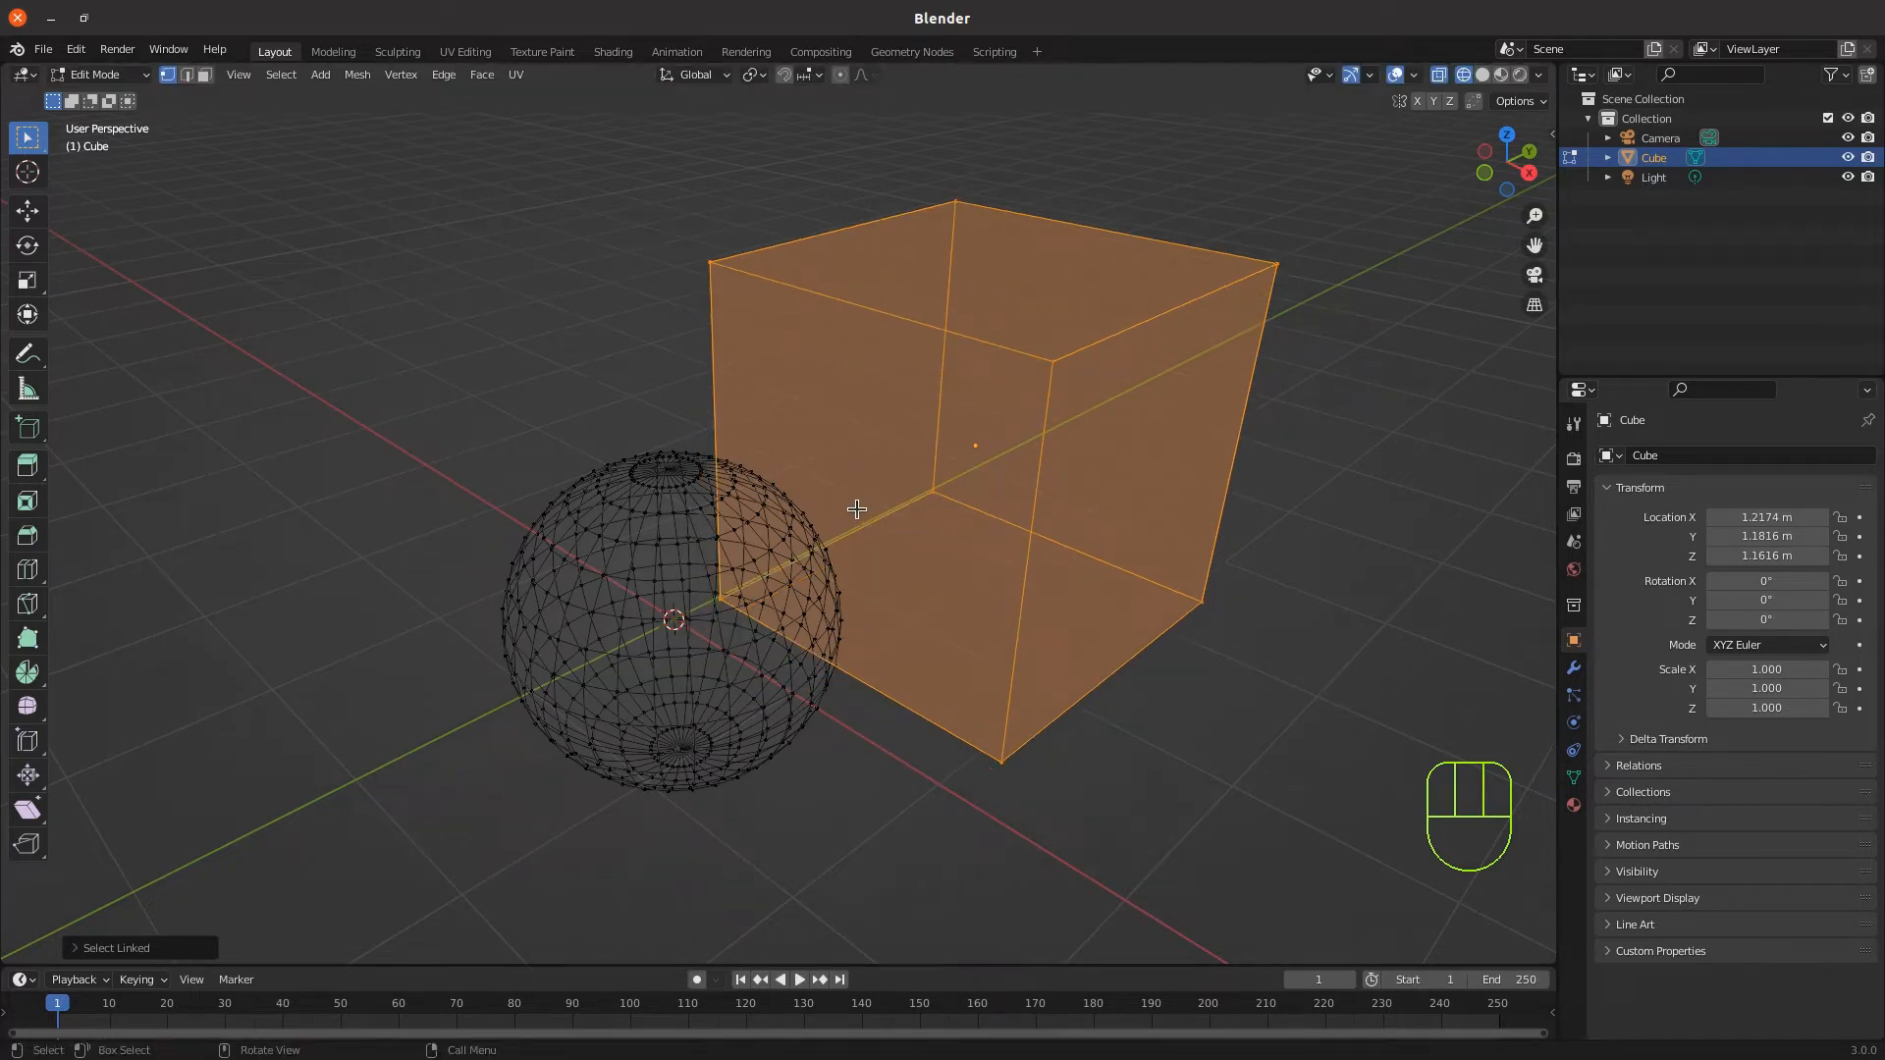
# Undo the mesh selections, Edit Mode and the join, back to separate cube and sphere objects
pyautogui.hotkey('ctrl', 'z')
pyautogui.hotkey('ctrl', 'z')
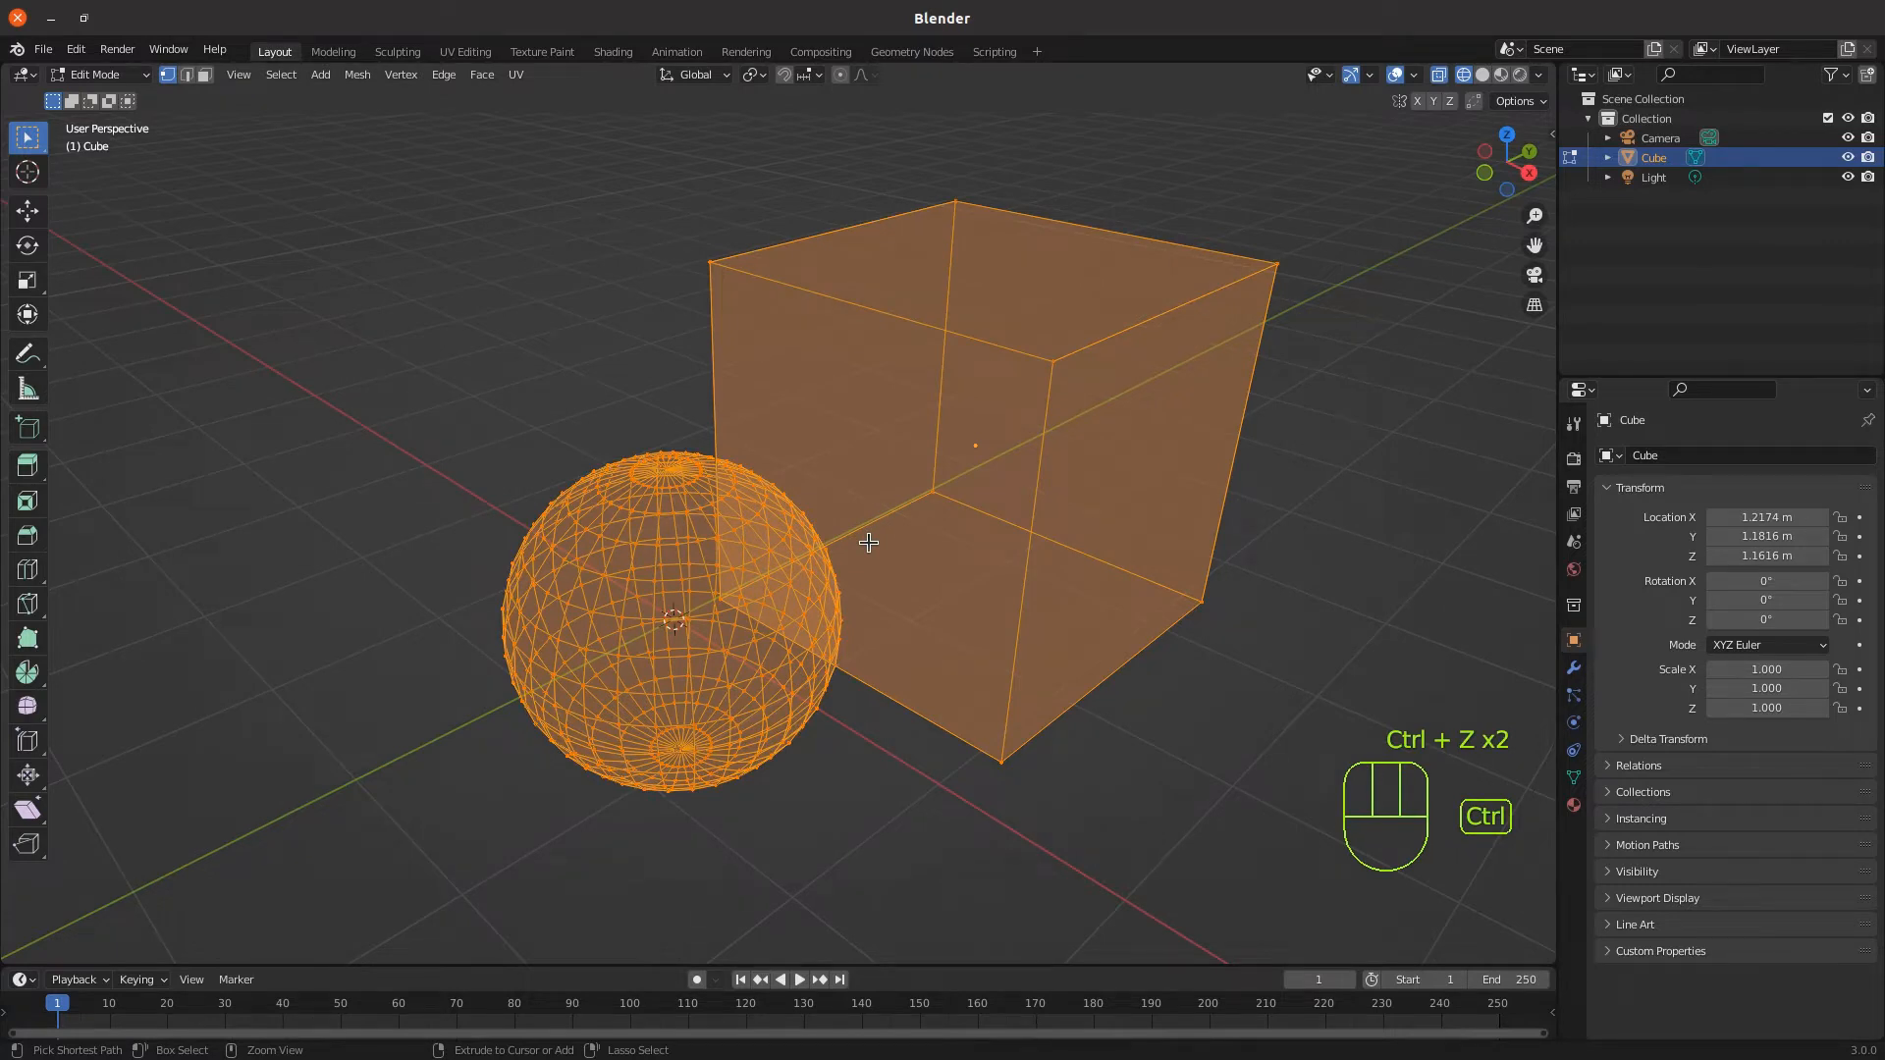
pyautogui.hotkey('ctrl', 'z')
pyautogui.hotkey('ctrl', 'z')
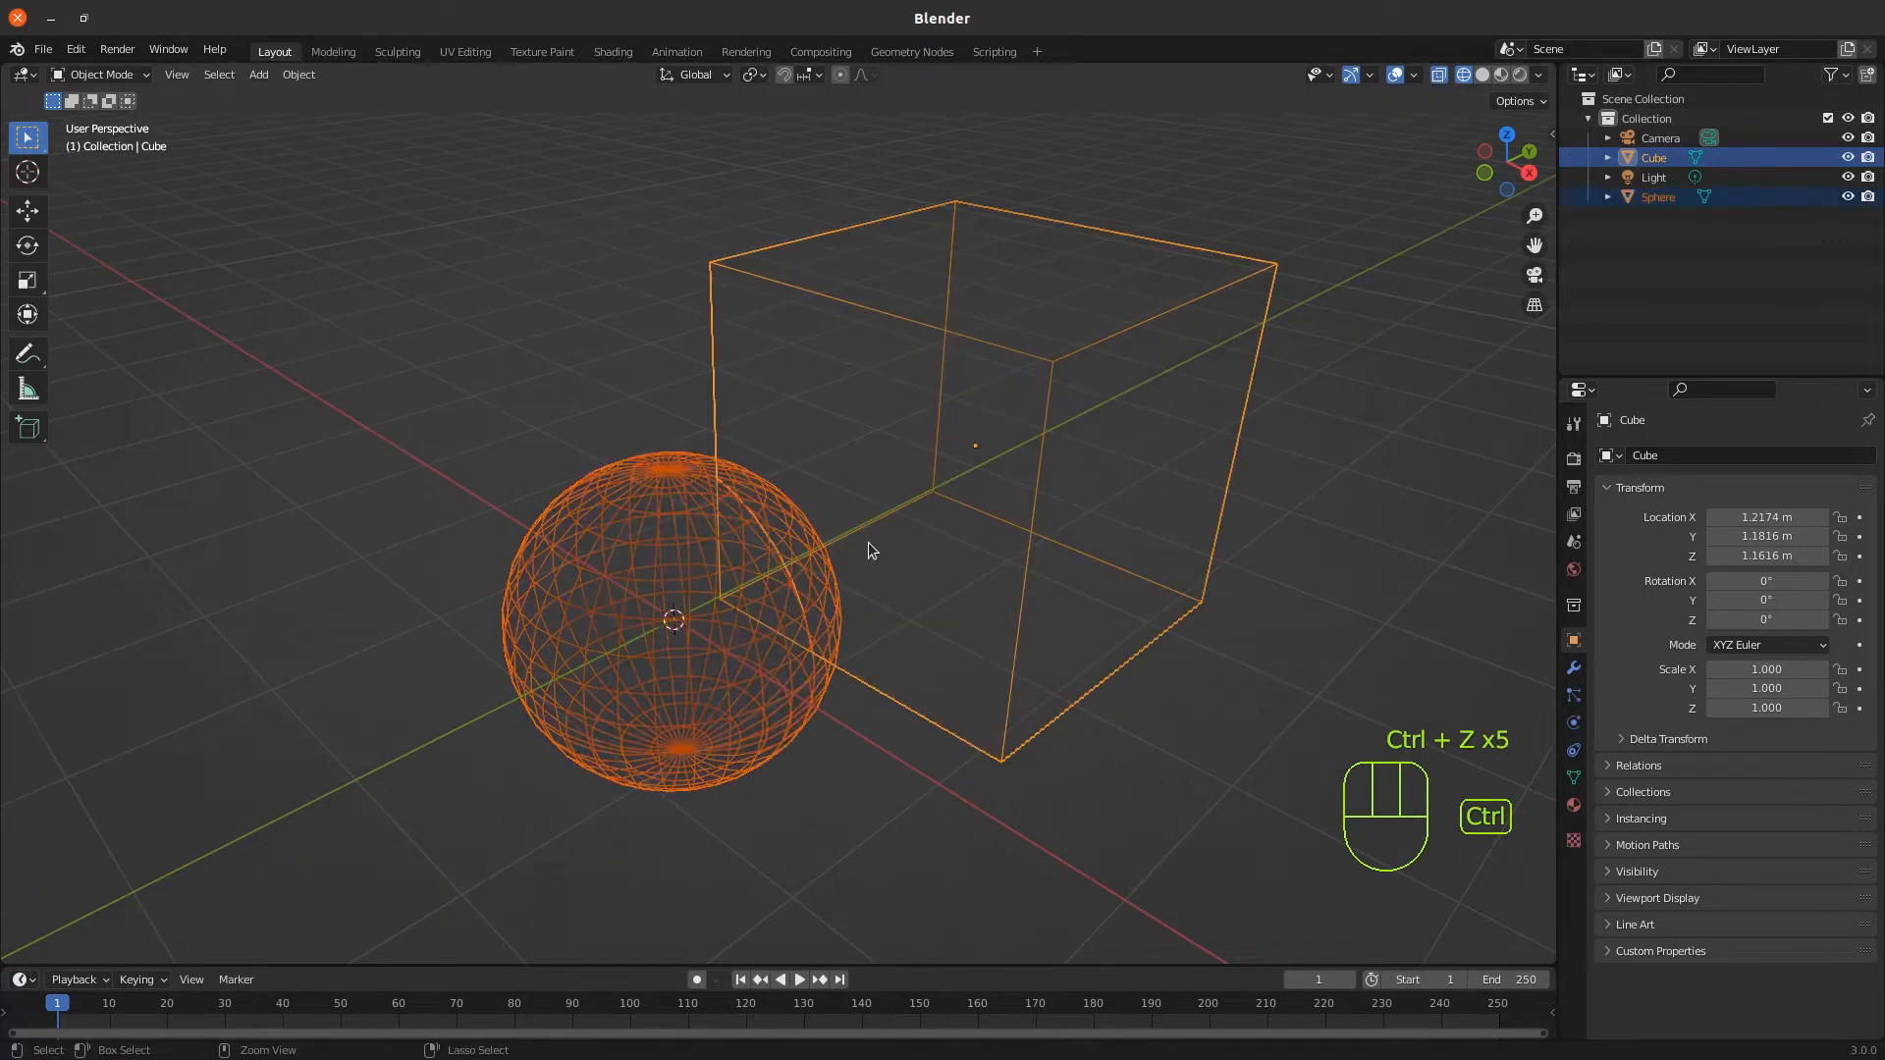
# Select only the cube in Object Mode and switch the viewport back to solid shading
pyautogui.click(695, 584)
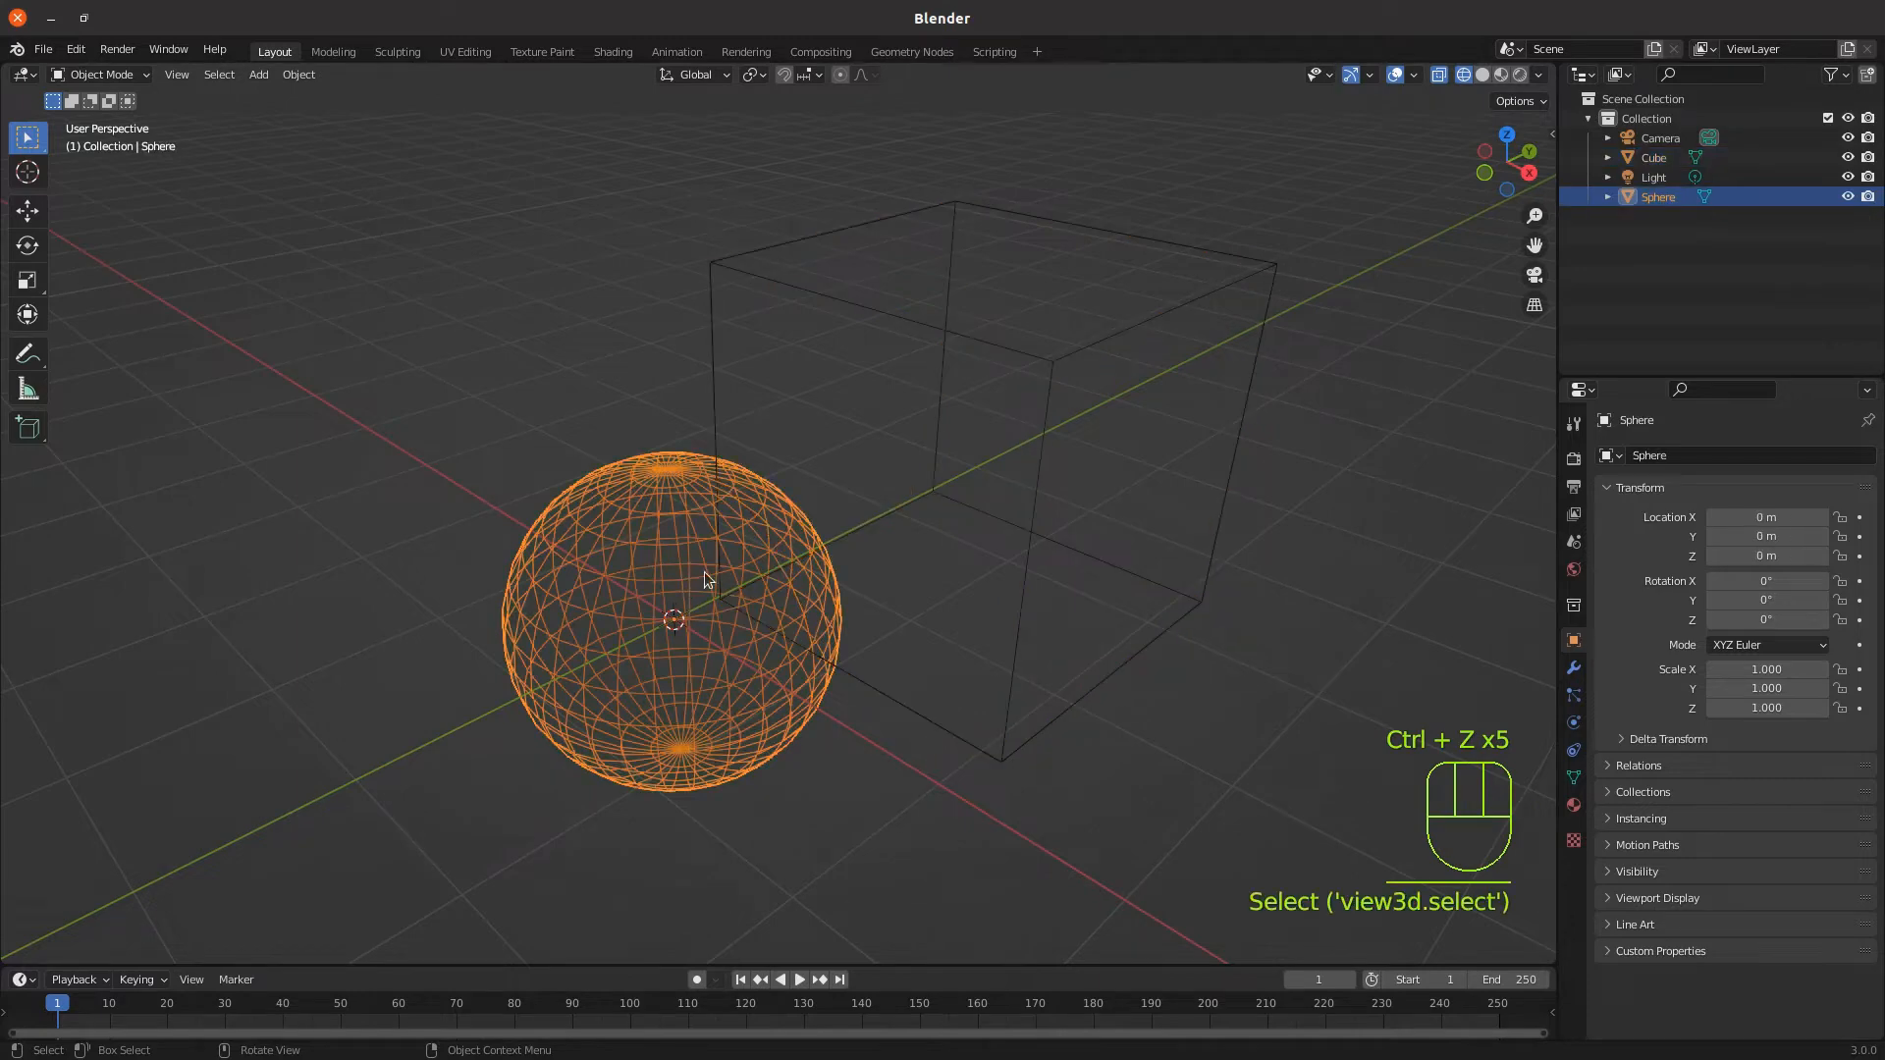
pyautogui.click(790, 293)
pyautogui.scroll(-2, 737, 496)
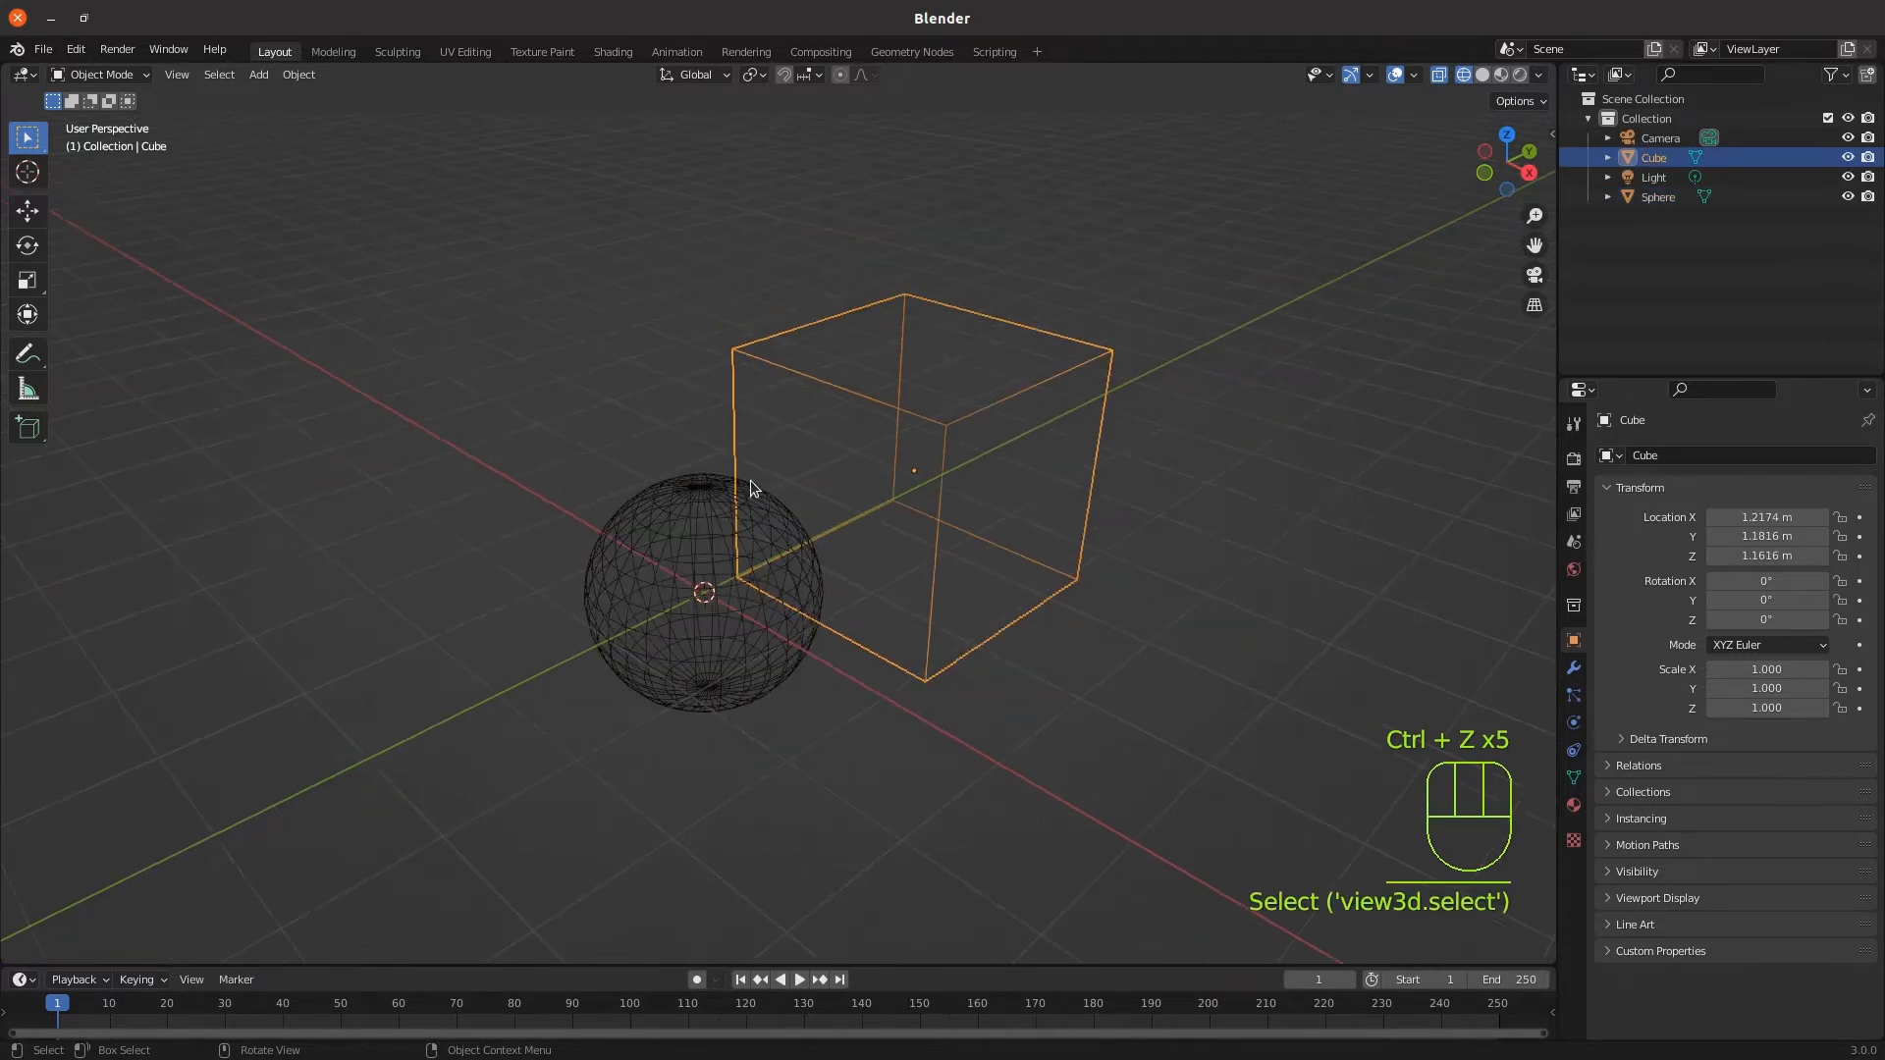
pyautogui.press('z')
pyautogui.click(898, 481)
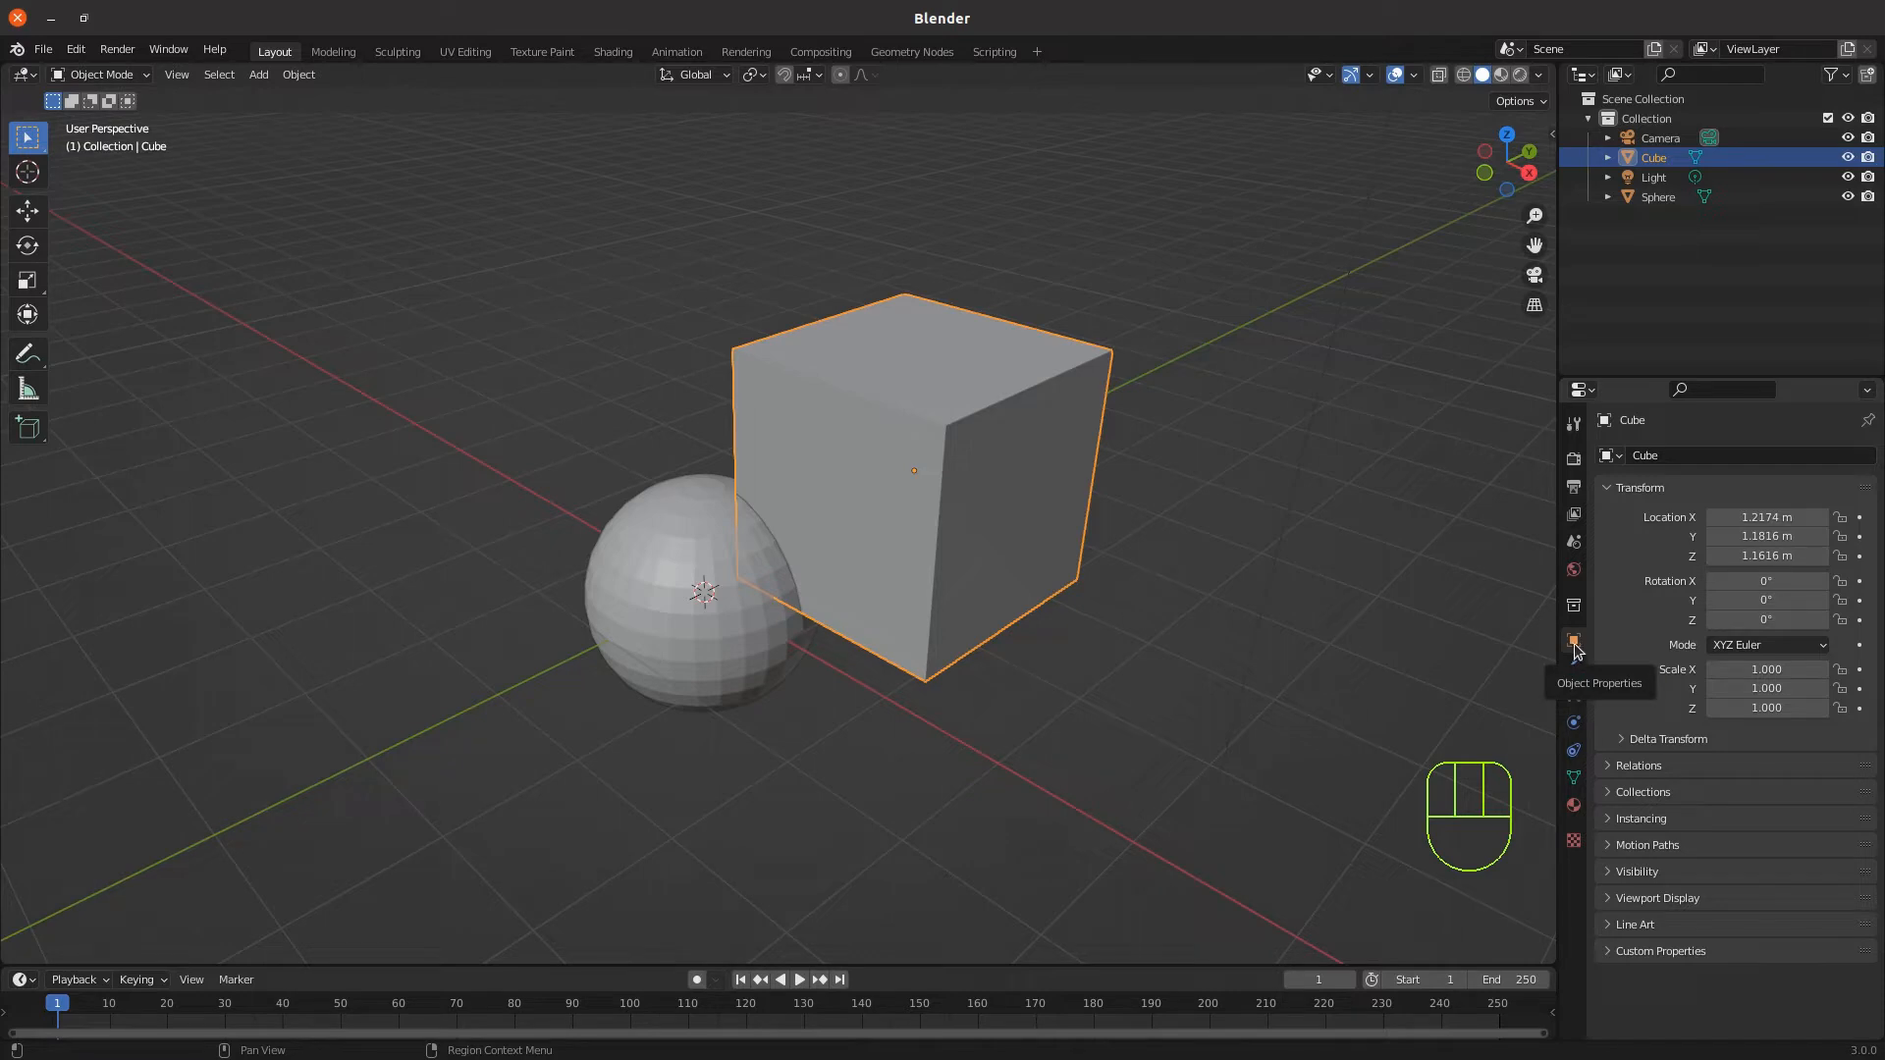
# Set the cube's viewport display to Wire so the sphere can be seen through it
pyautogui.click(1609, 899)
pyautogui.scroll(-4, 1611, 904)
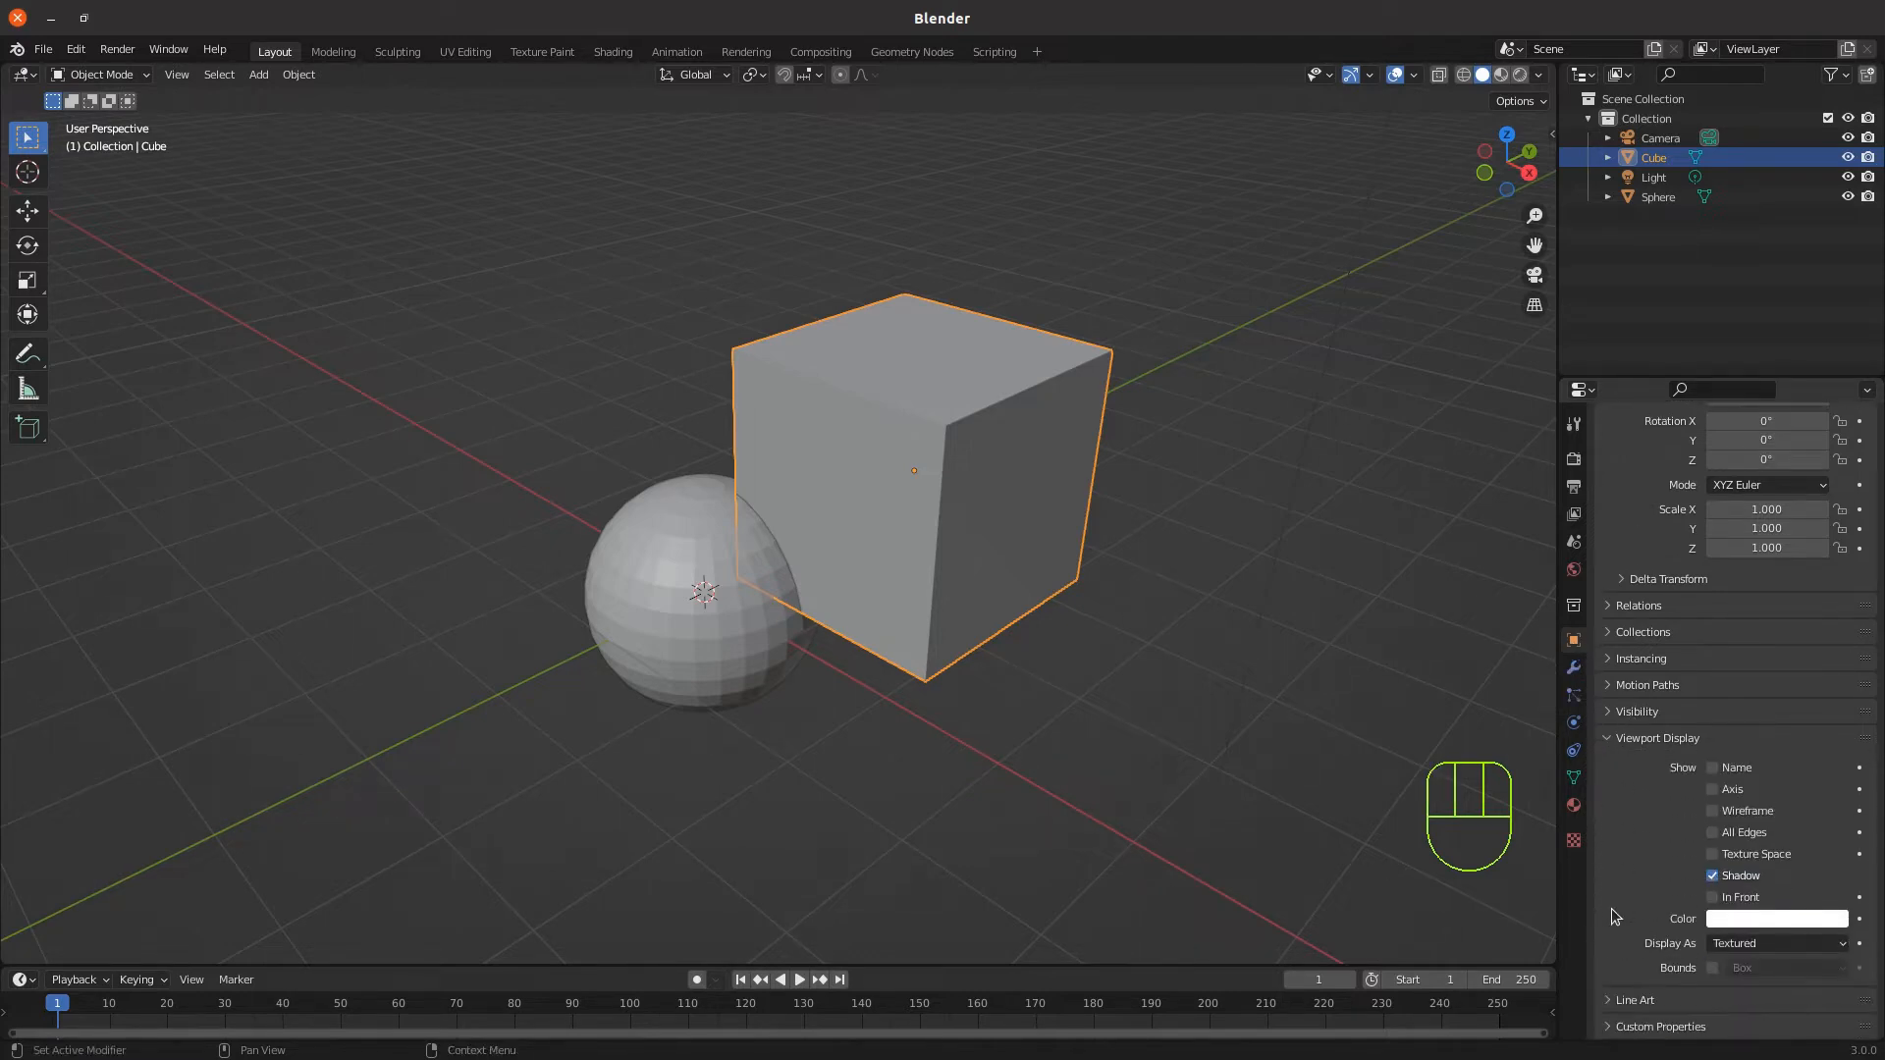
pyautogui.click(1720, 945)
pyautogui.click(1735, 903)
pyautogui.moveTo(1213, 432); pyautogui.dragTo(928, 615, button='middle')
pyautogui.moveTo(769, 656); pyautogui.dragTo(822, 645, button='middle')
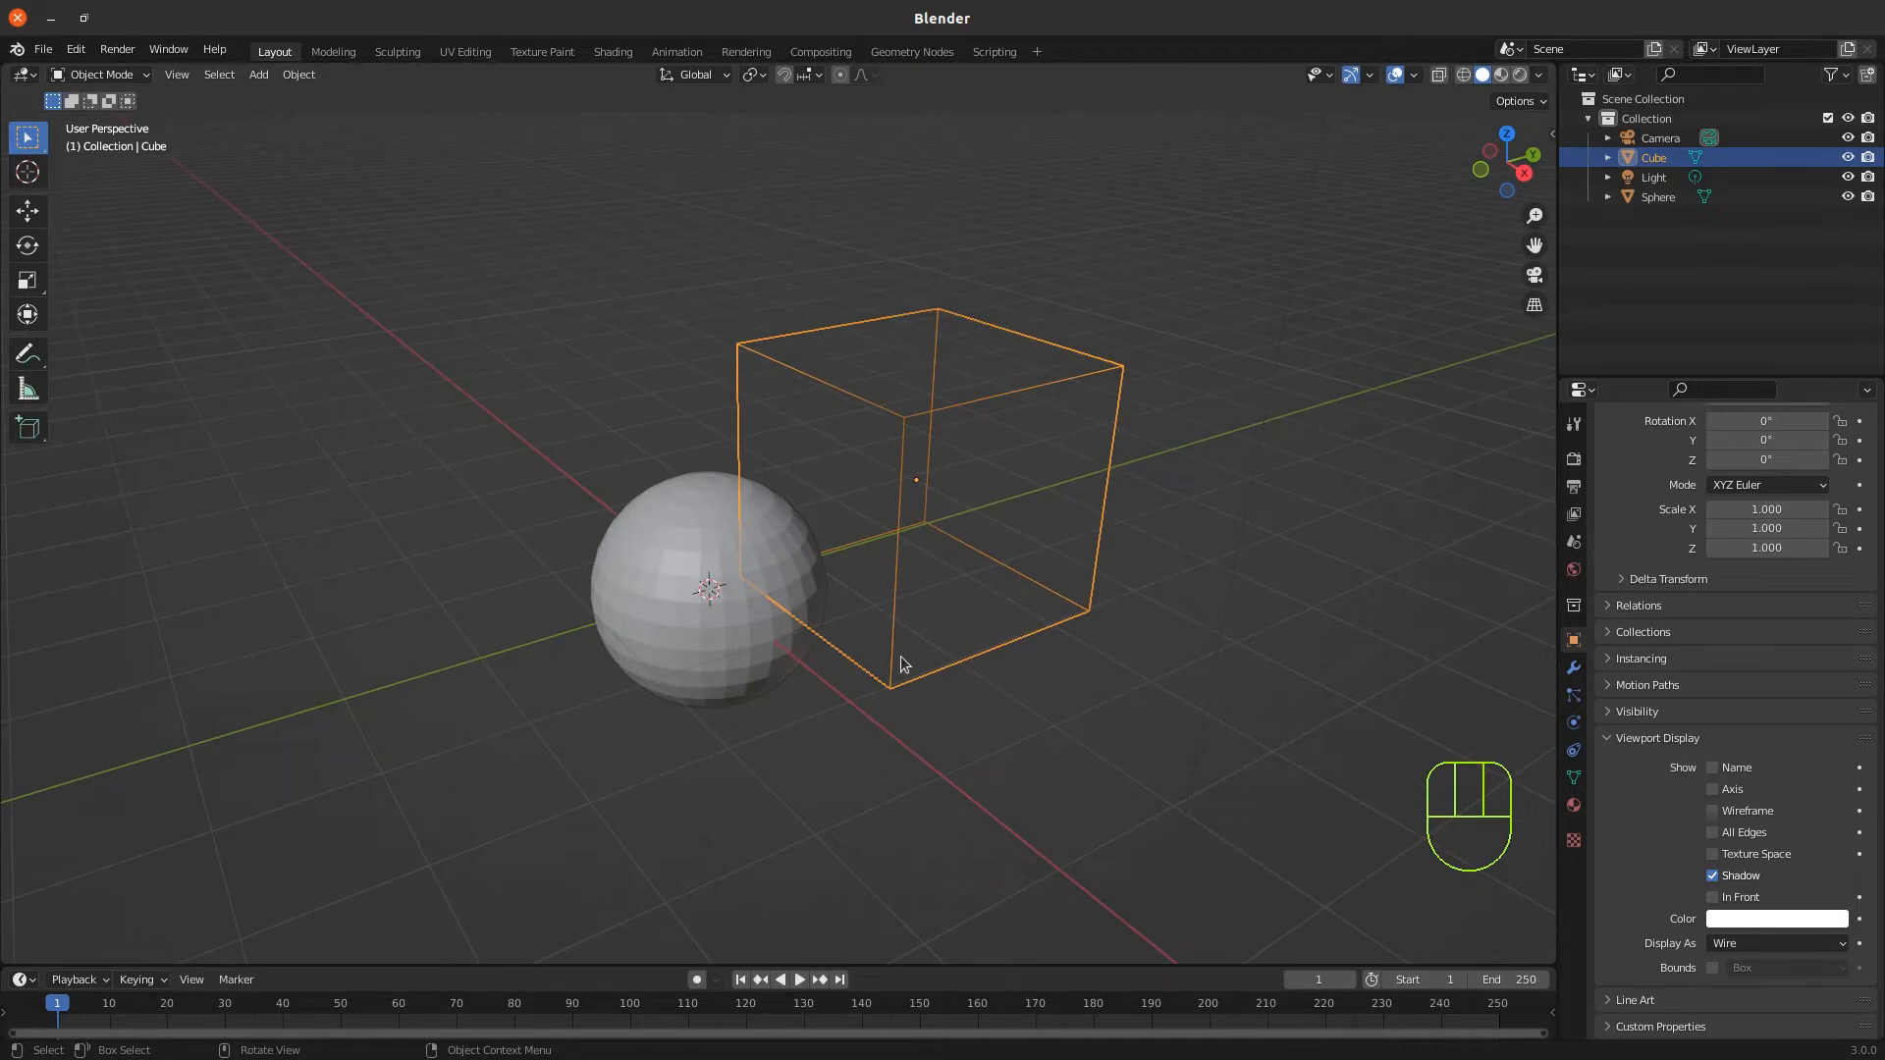
# Select the sphere and add a Boolean modifier to it
pyautogui.click(695, 640)
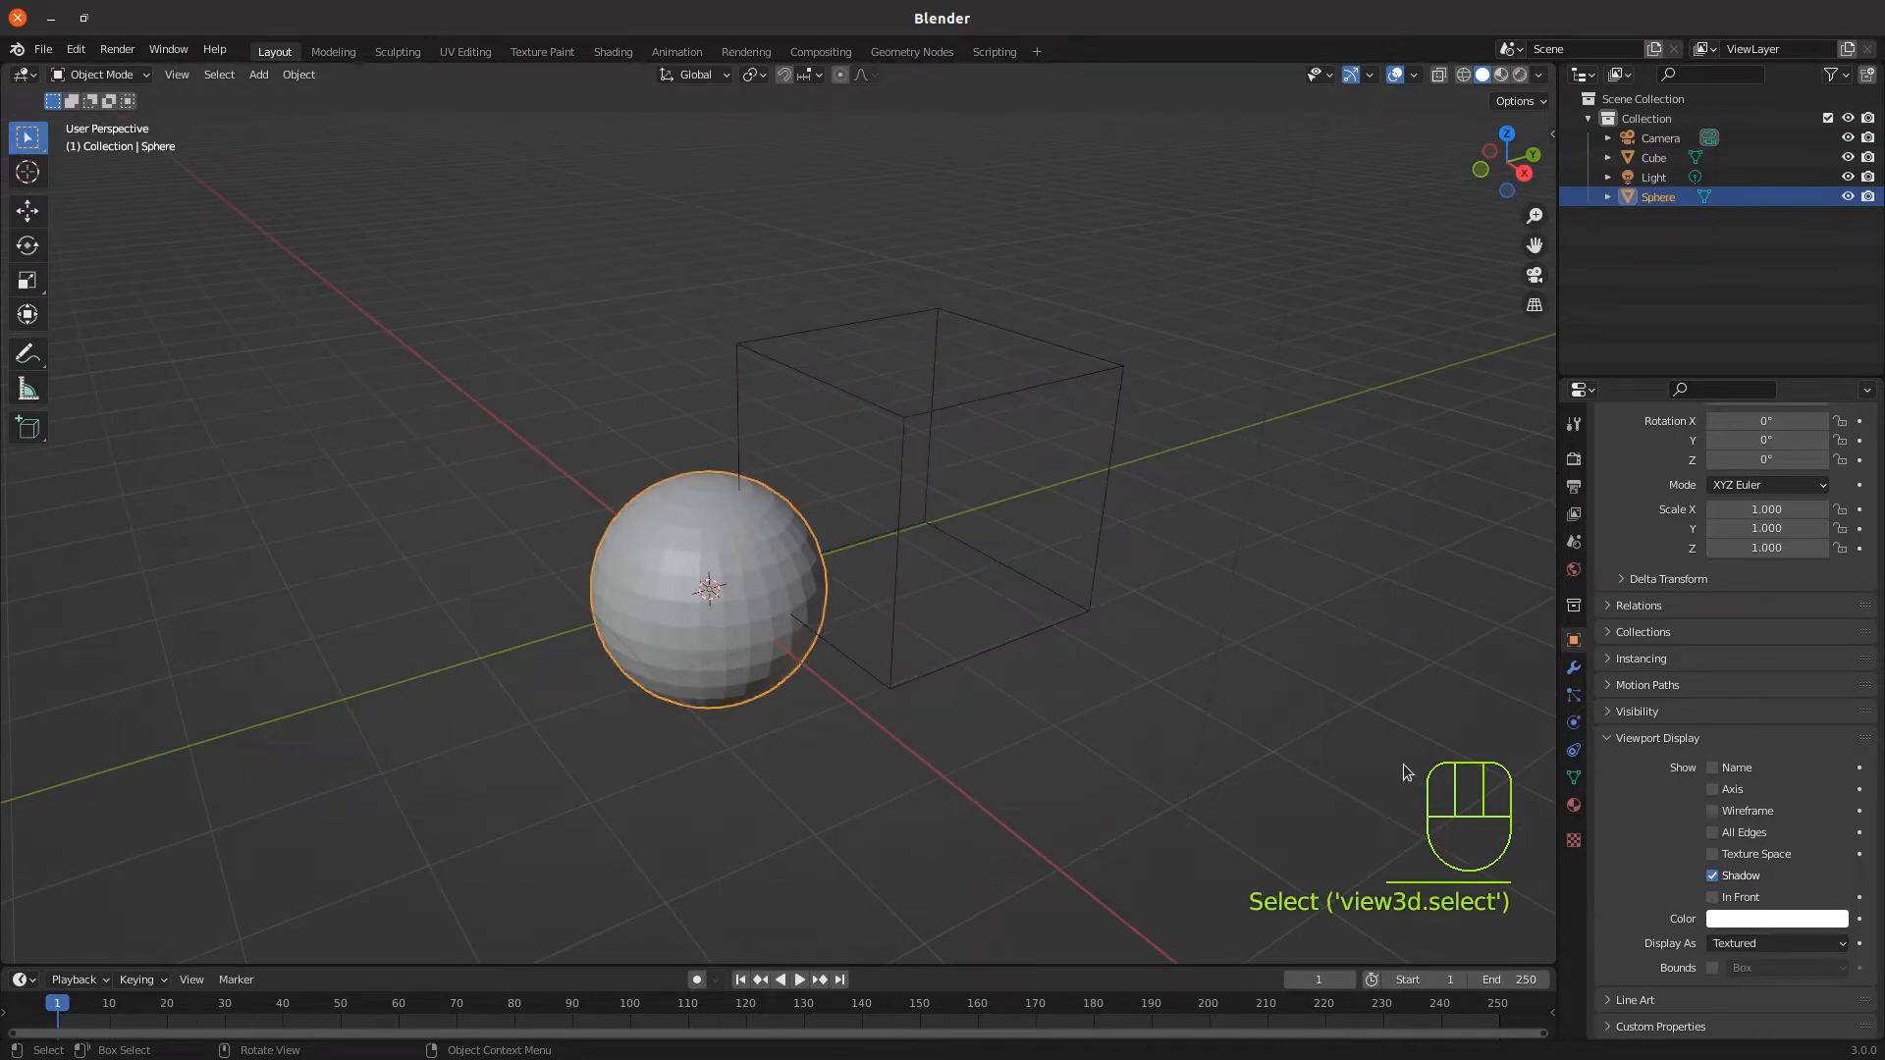
pyautogui.click(1574, 671)
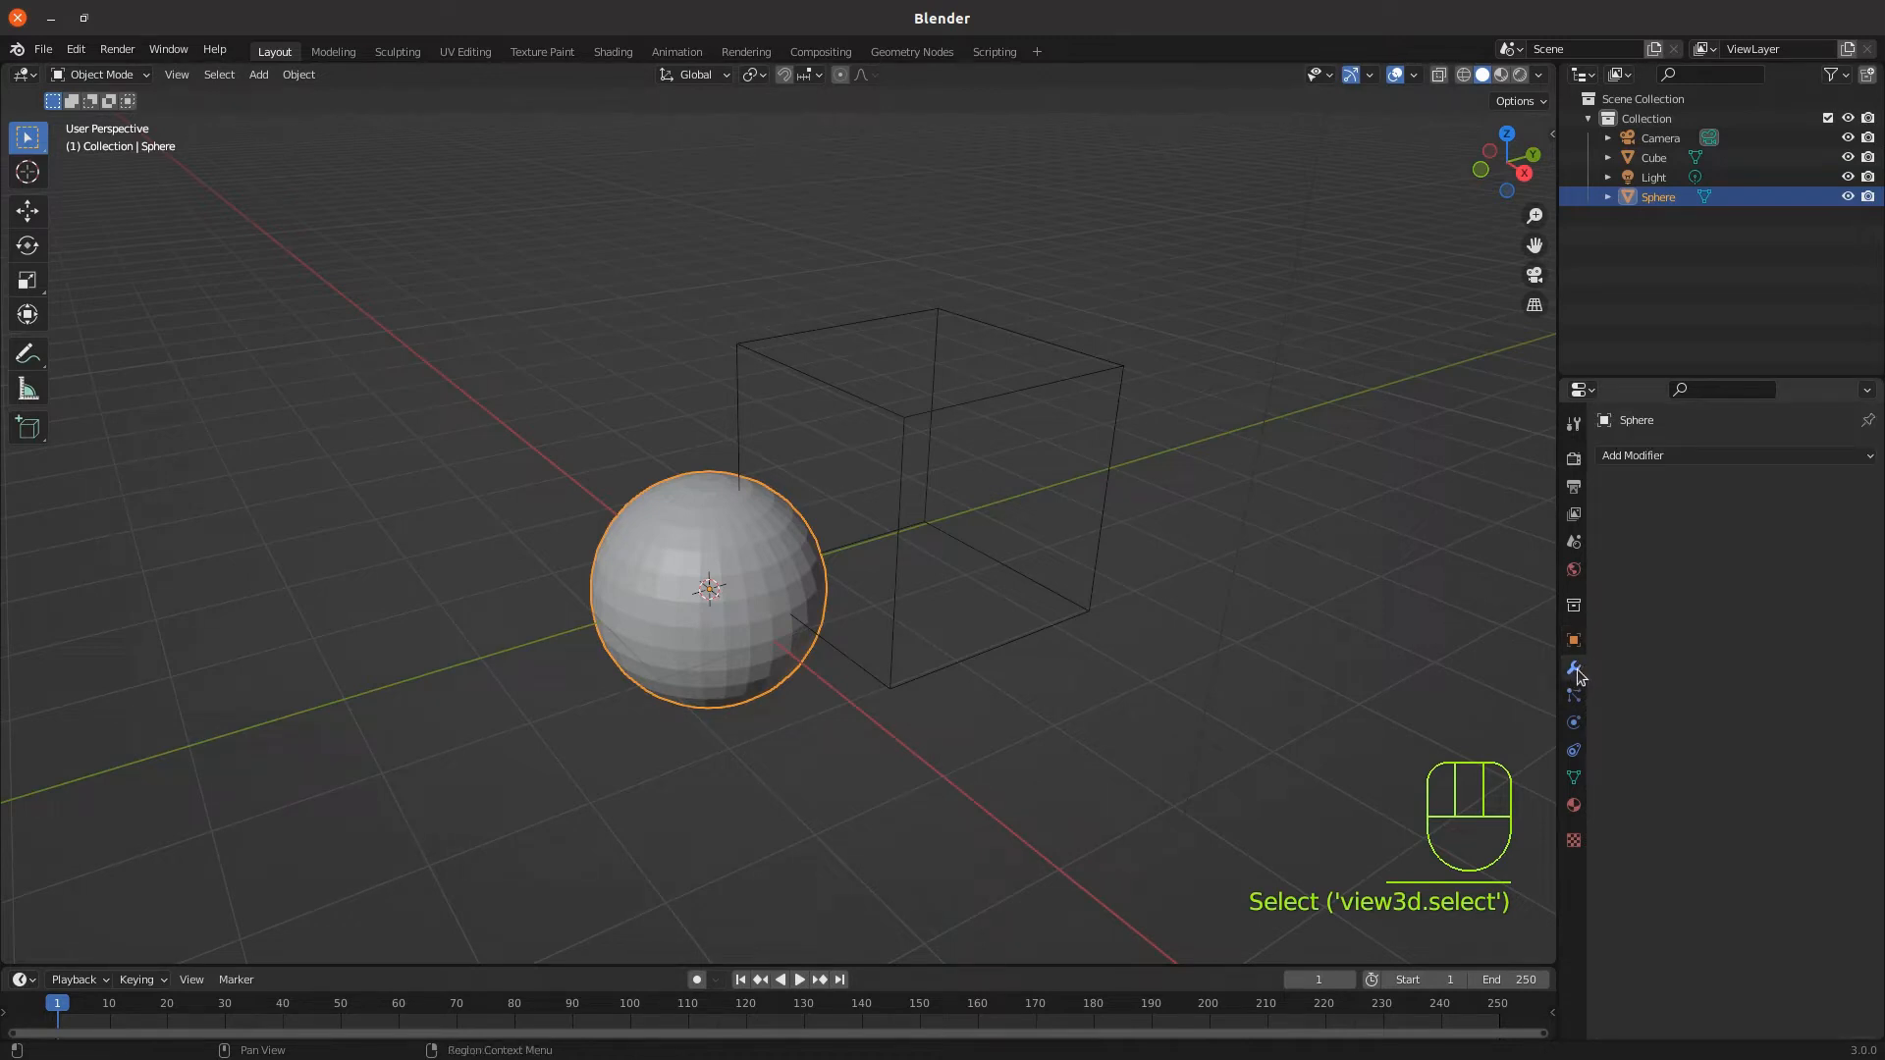
pyautogui.click(1633, 458)
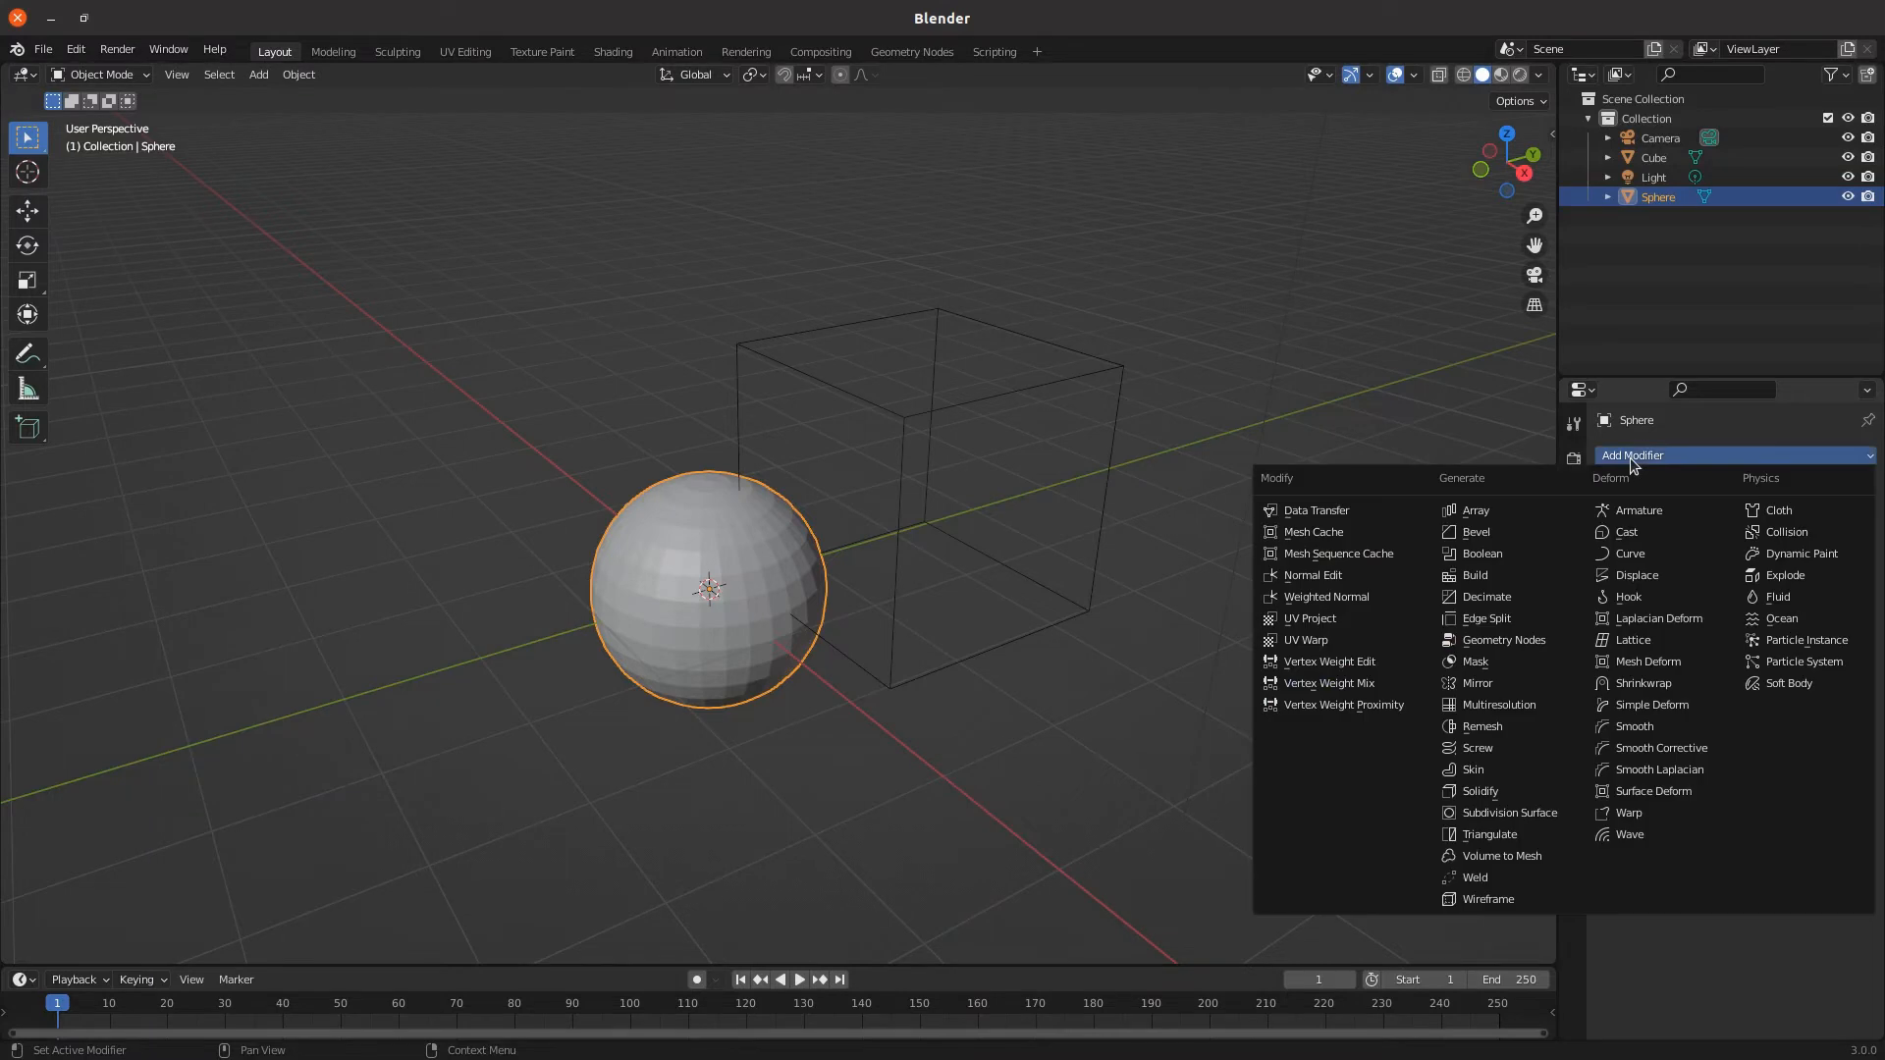
pyautogui.click(1485, 556)
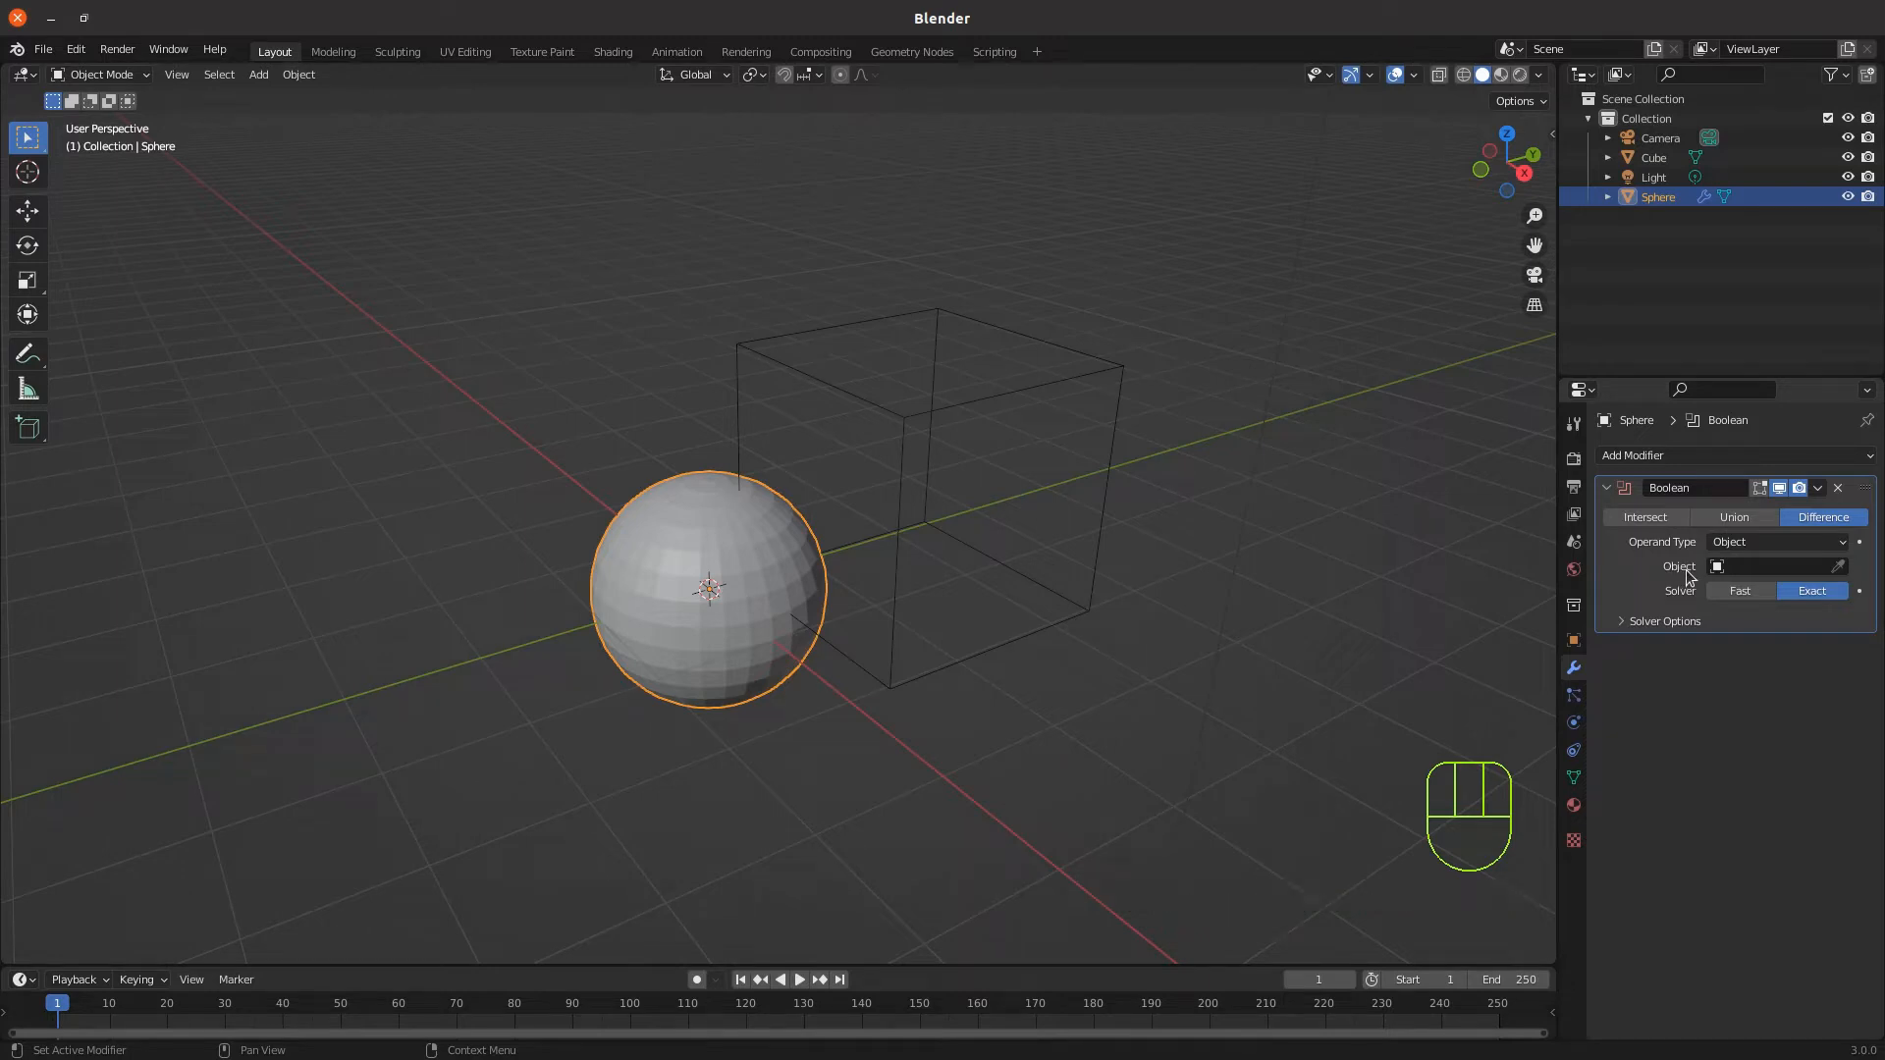
# Set Cube as the object of the sphere's Boolean Difference modifier and inspect the cut from several angles
pyautogui.click(1747, 567)
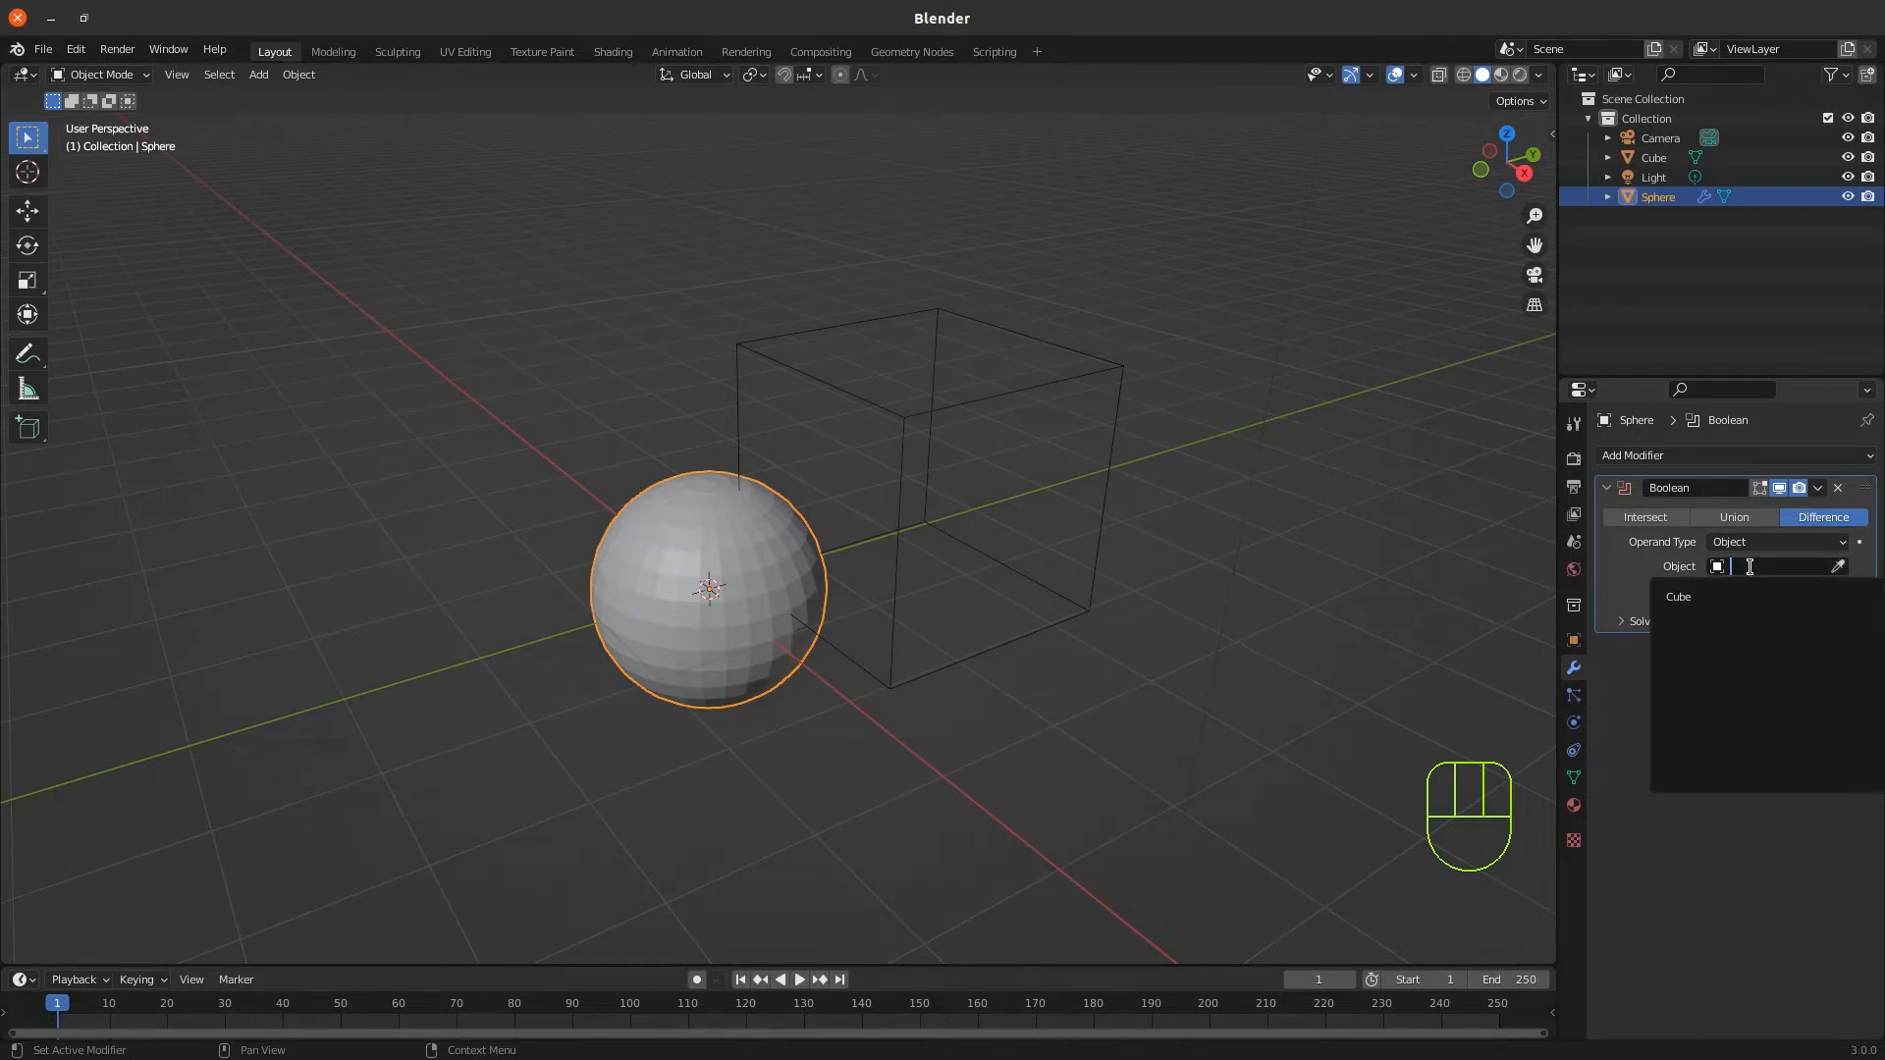
pyautogui.click(1684, 599)
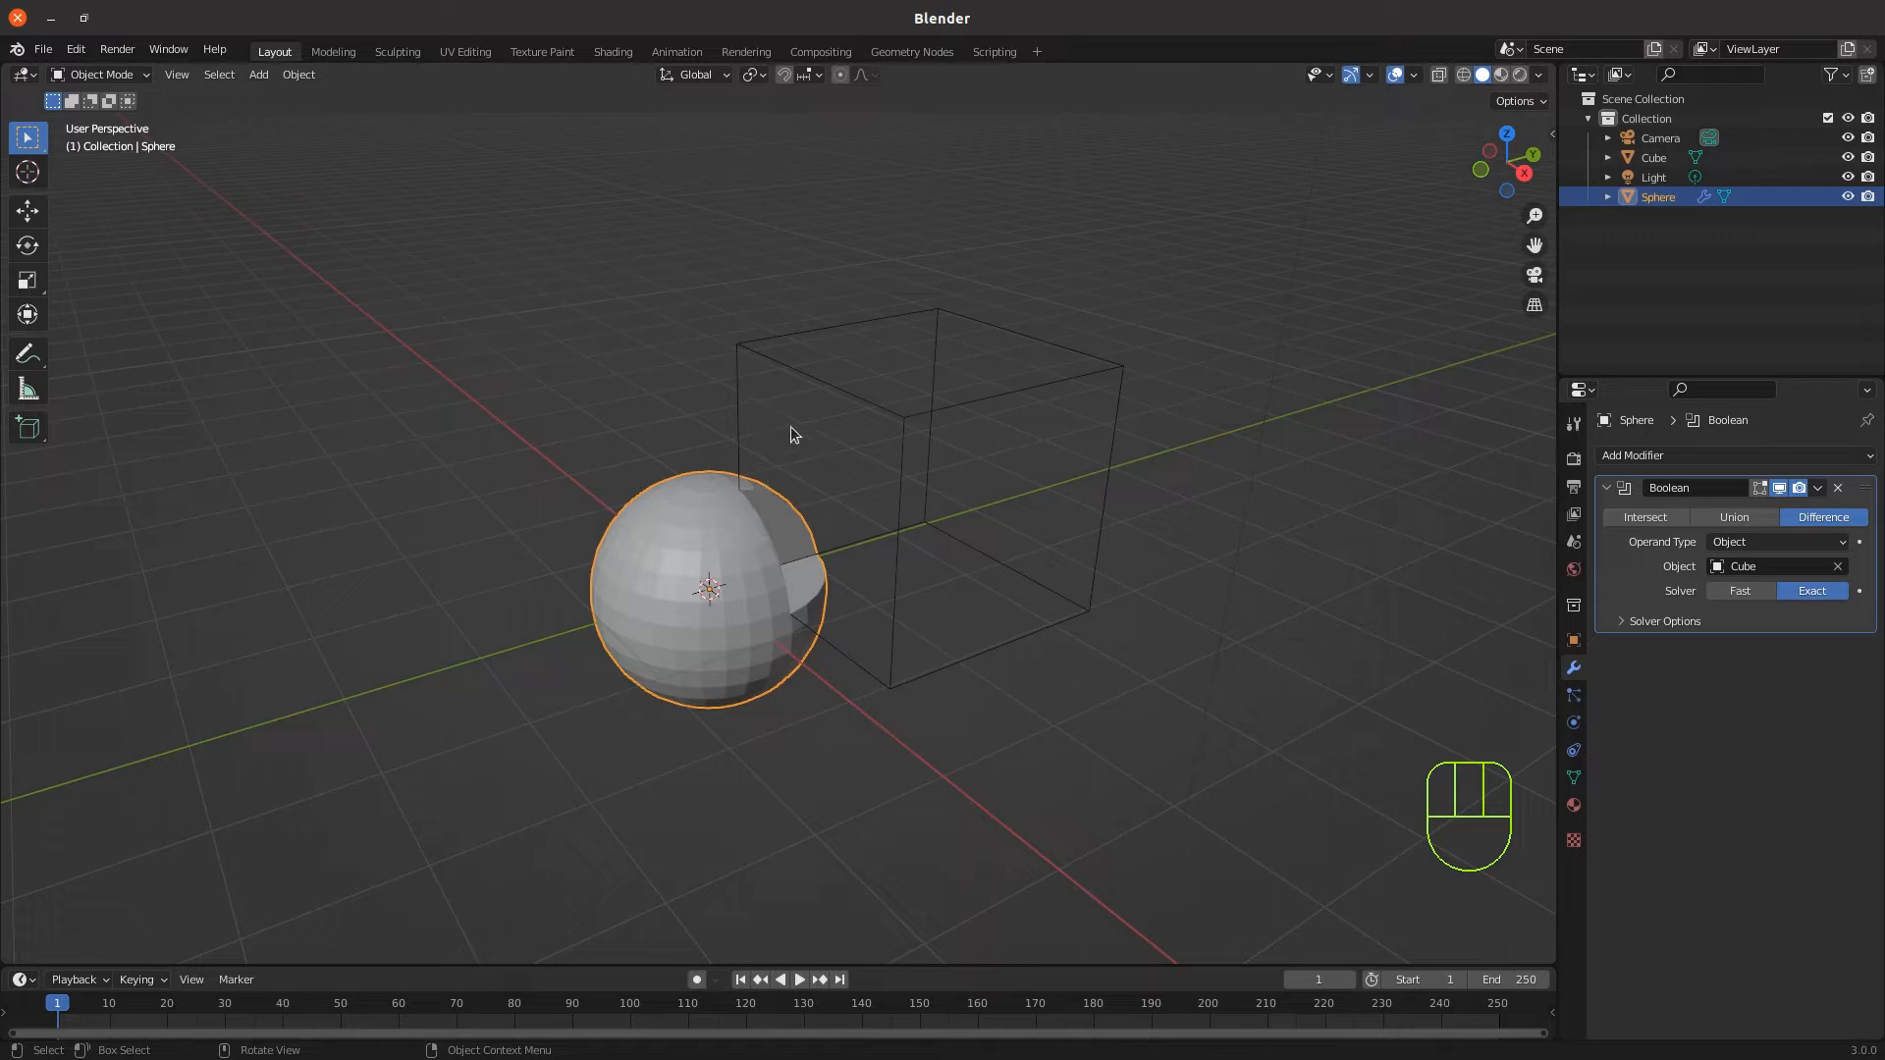
pyautogui.moveTo(724, 558)
pyautogui.mouseDown(button='middle')
pyautogui.moveTo(685, 586)
pyautogui.moveTo(625, 585)
pyautogui.moveTo(709, 589)
pyautogui.mouseUp(button='middle')
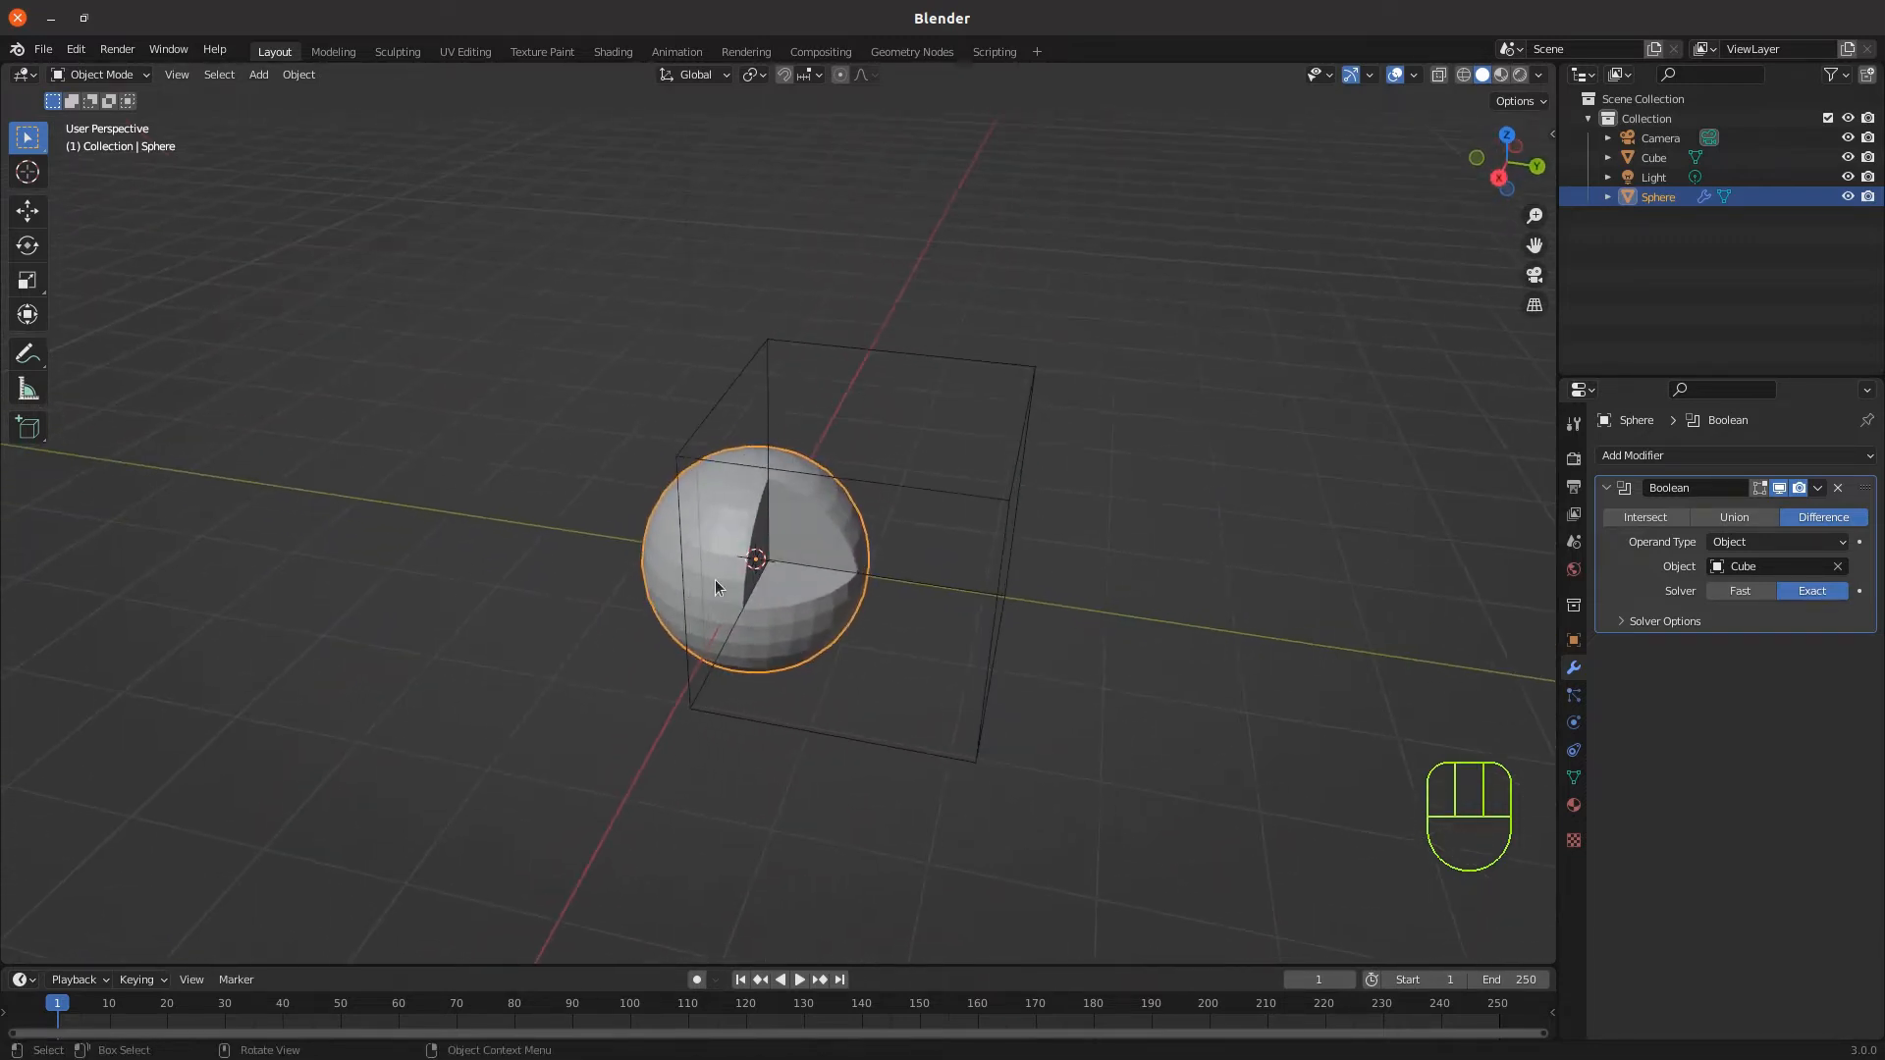
pyautogui.moveTo(821, 543); pyautogui.dragTo(785, 500, button='middle')
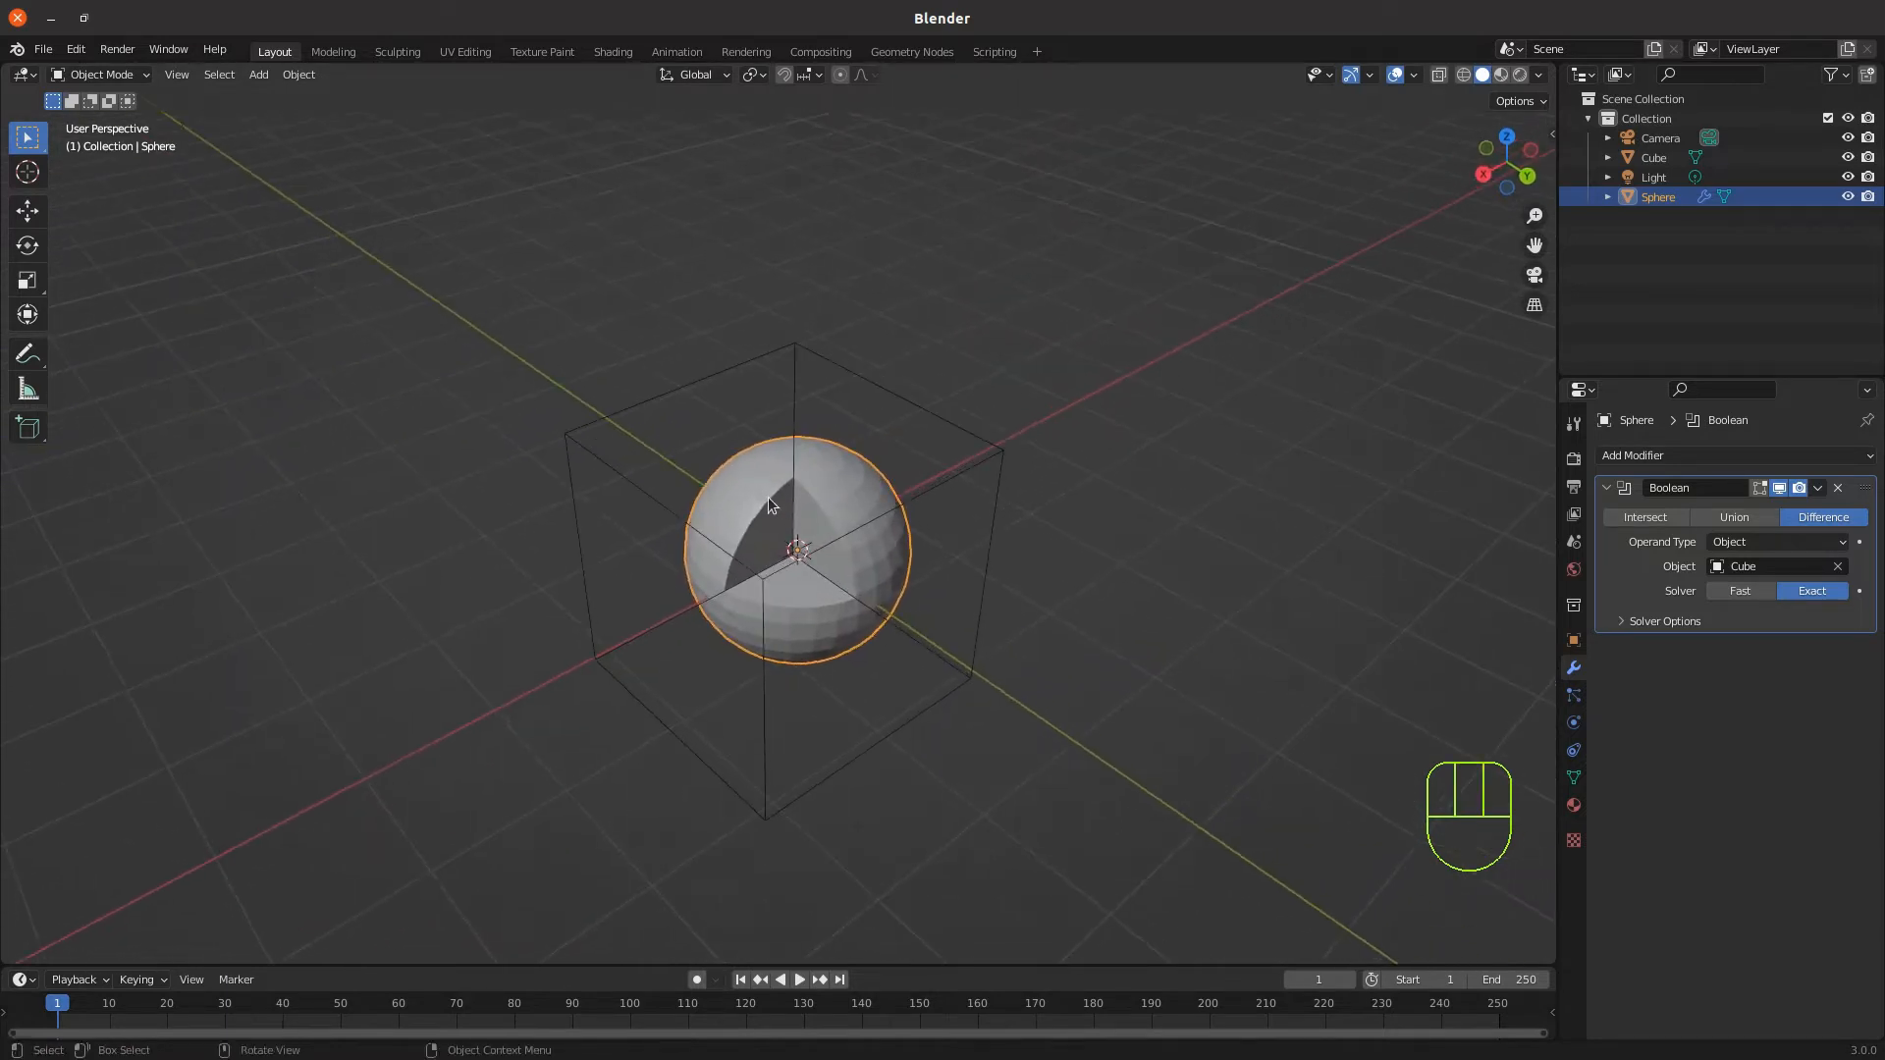
# Hide the cube in the viewport and inspect the Boolean cut in the sphere from several angles
pyautogui.scroll(3, 789, 494)
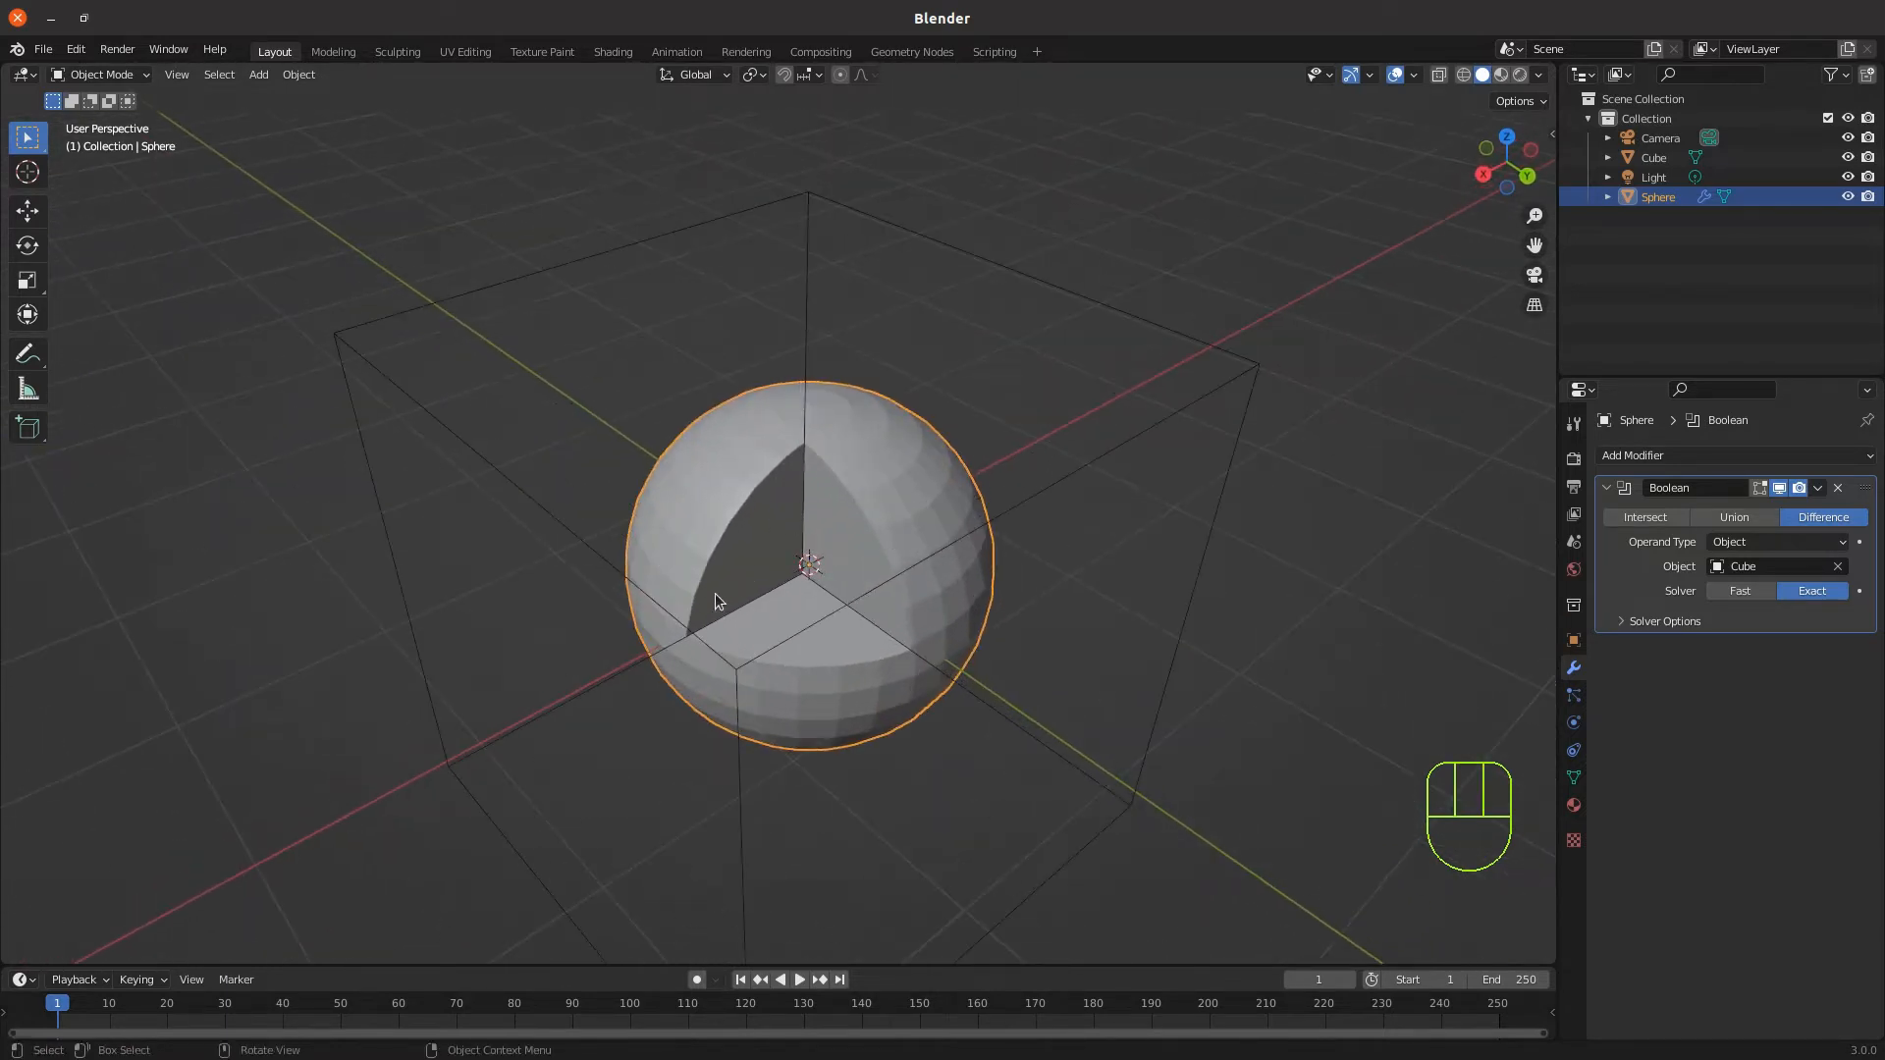
pyautogui.moveTo(738, 632); pyautogui.dragTo(1015, 572, button='middle')
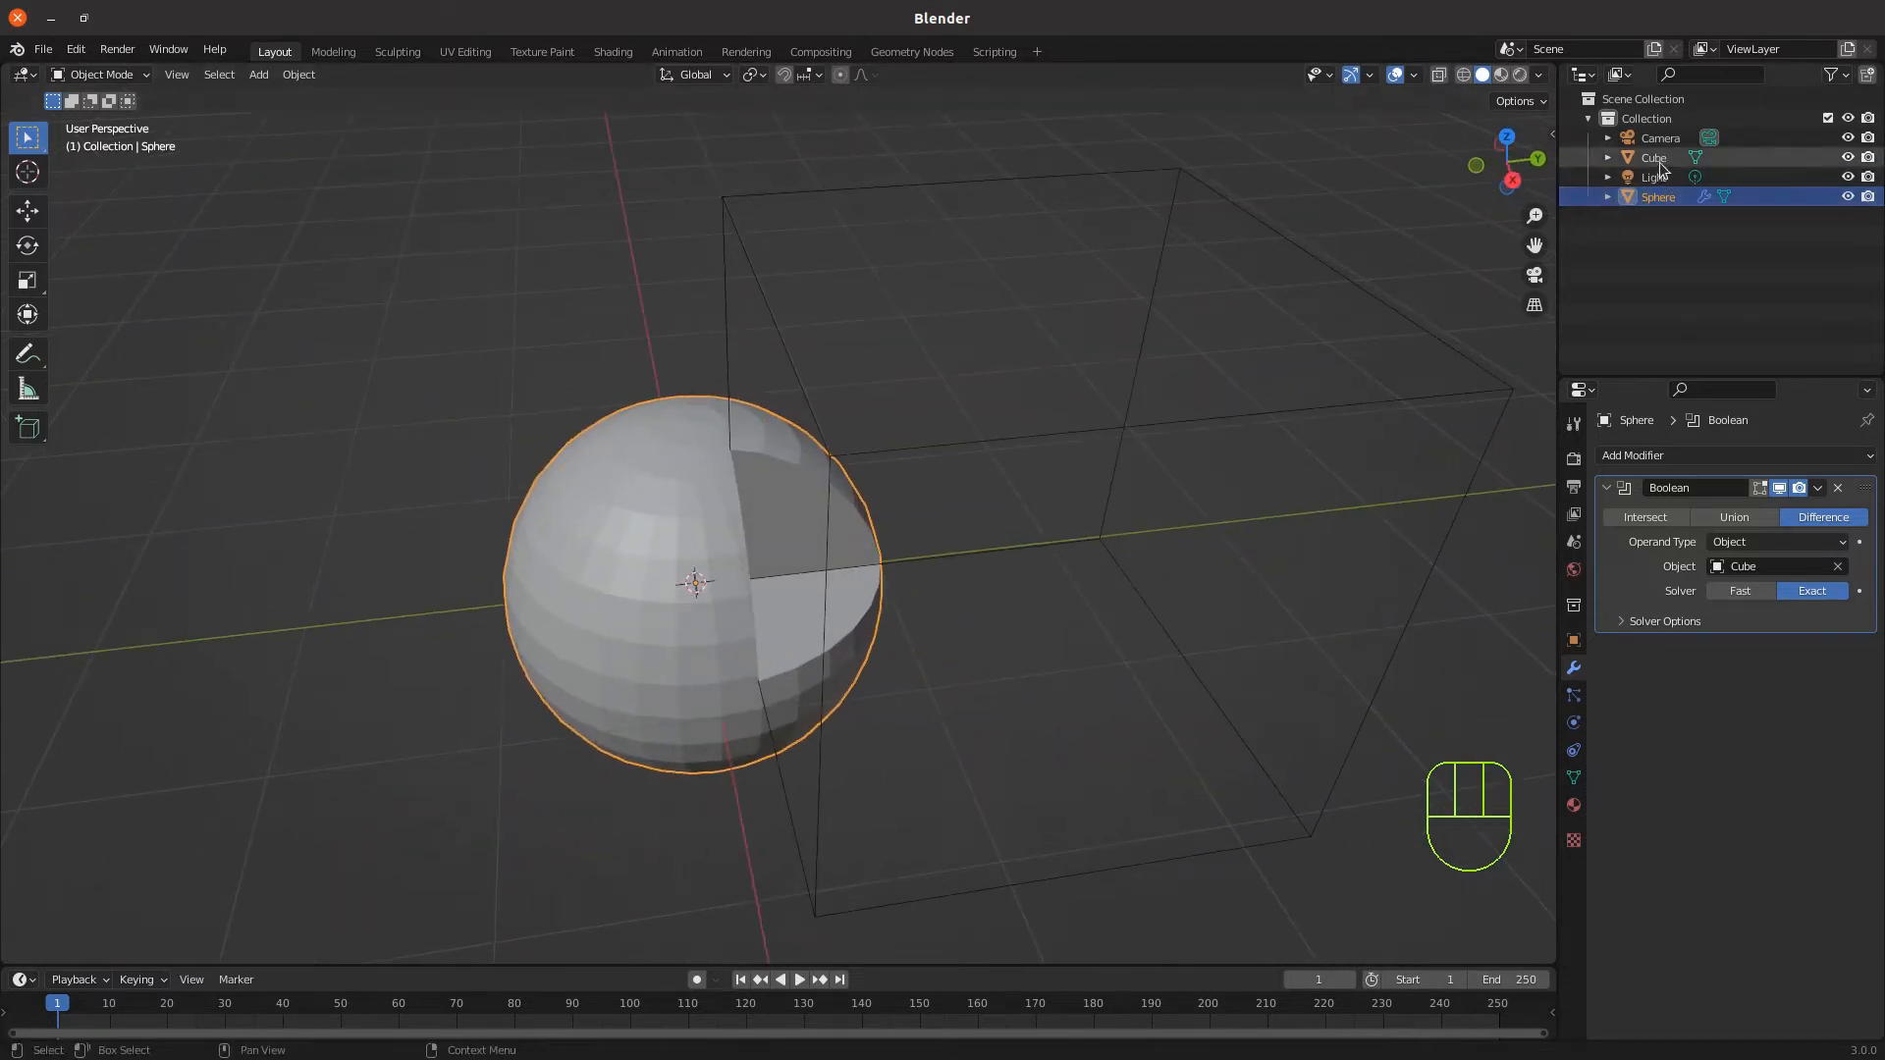
pyautogui.click(1848, 158)
pyautogui.moveTo(815, 511); pyautogui.dragTo(738, 473, button='middle')
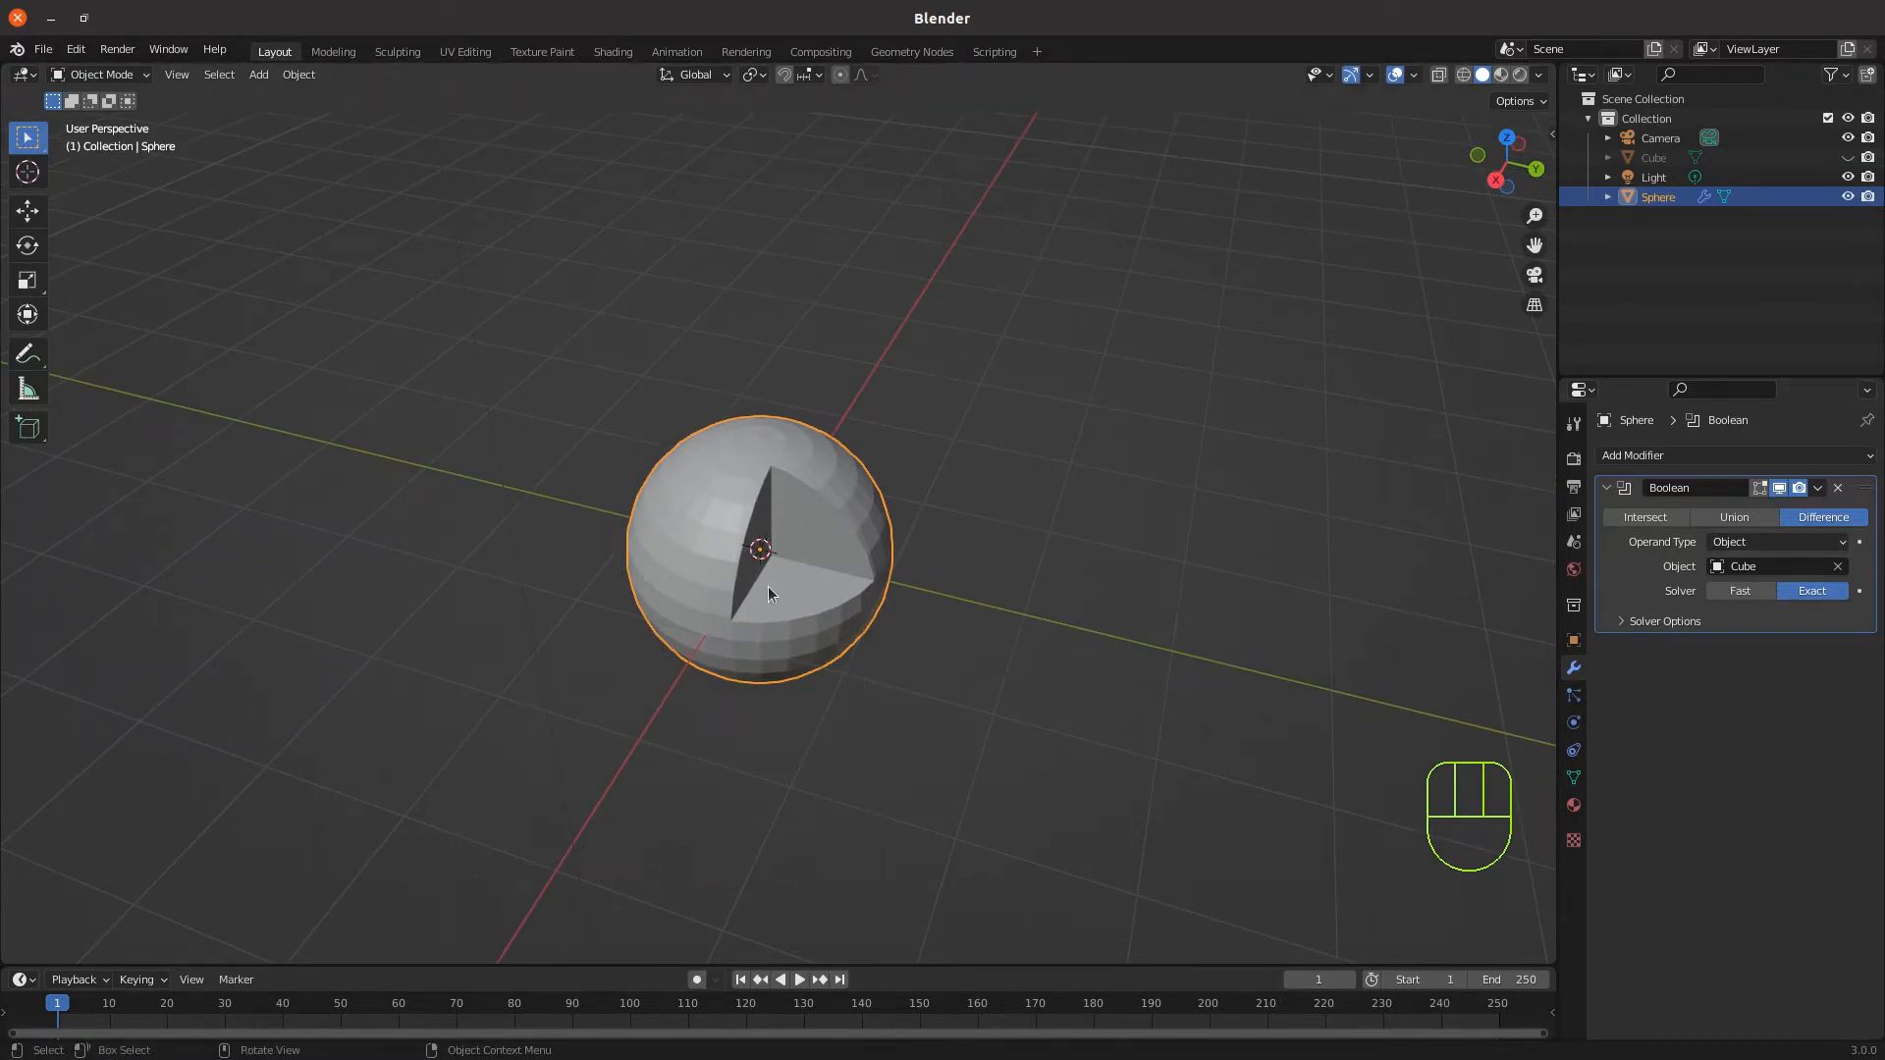
pyautogui.moveTo(712, 626); pyautogui.dragTo(825, 633, button='middle')
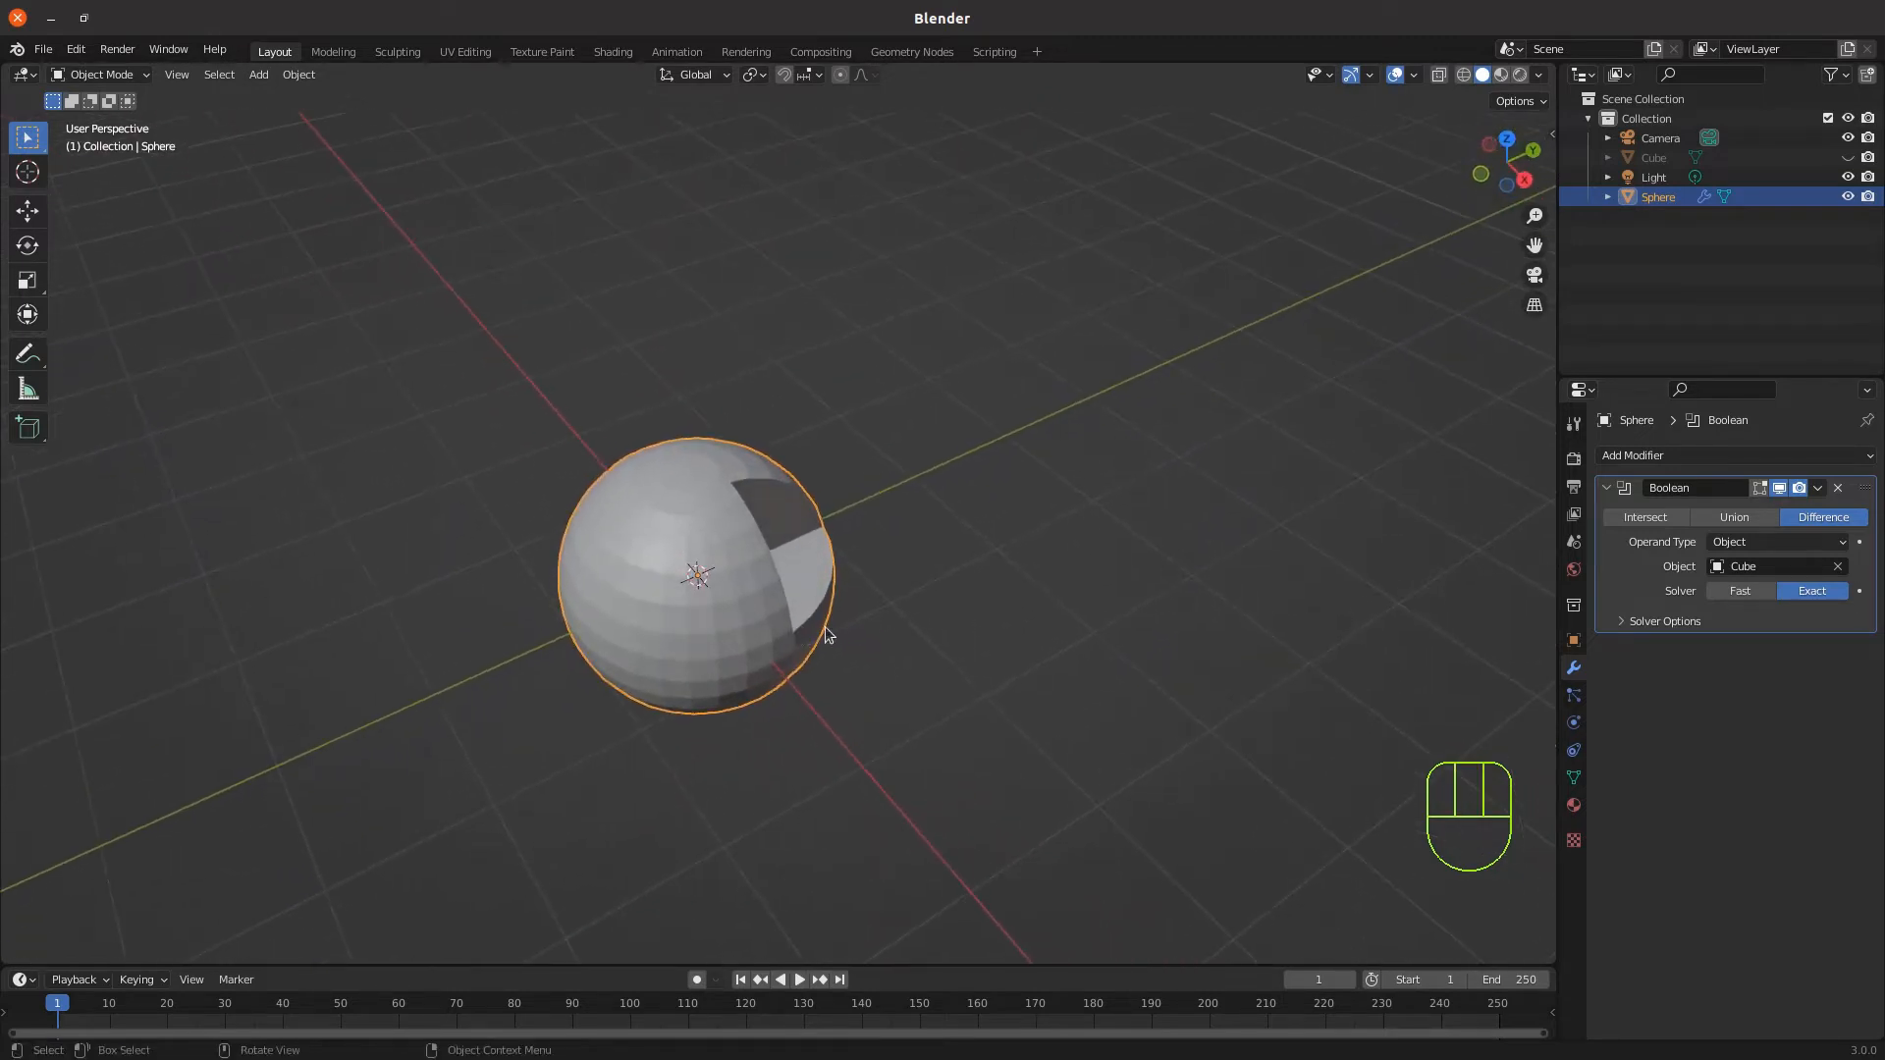
# Change the sphere's Boolean operation to Union and examine the merged mesh in wireframe shading
pyautogui.click(1733, 518)
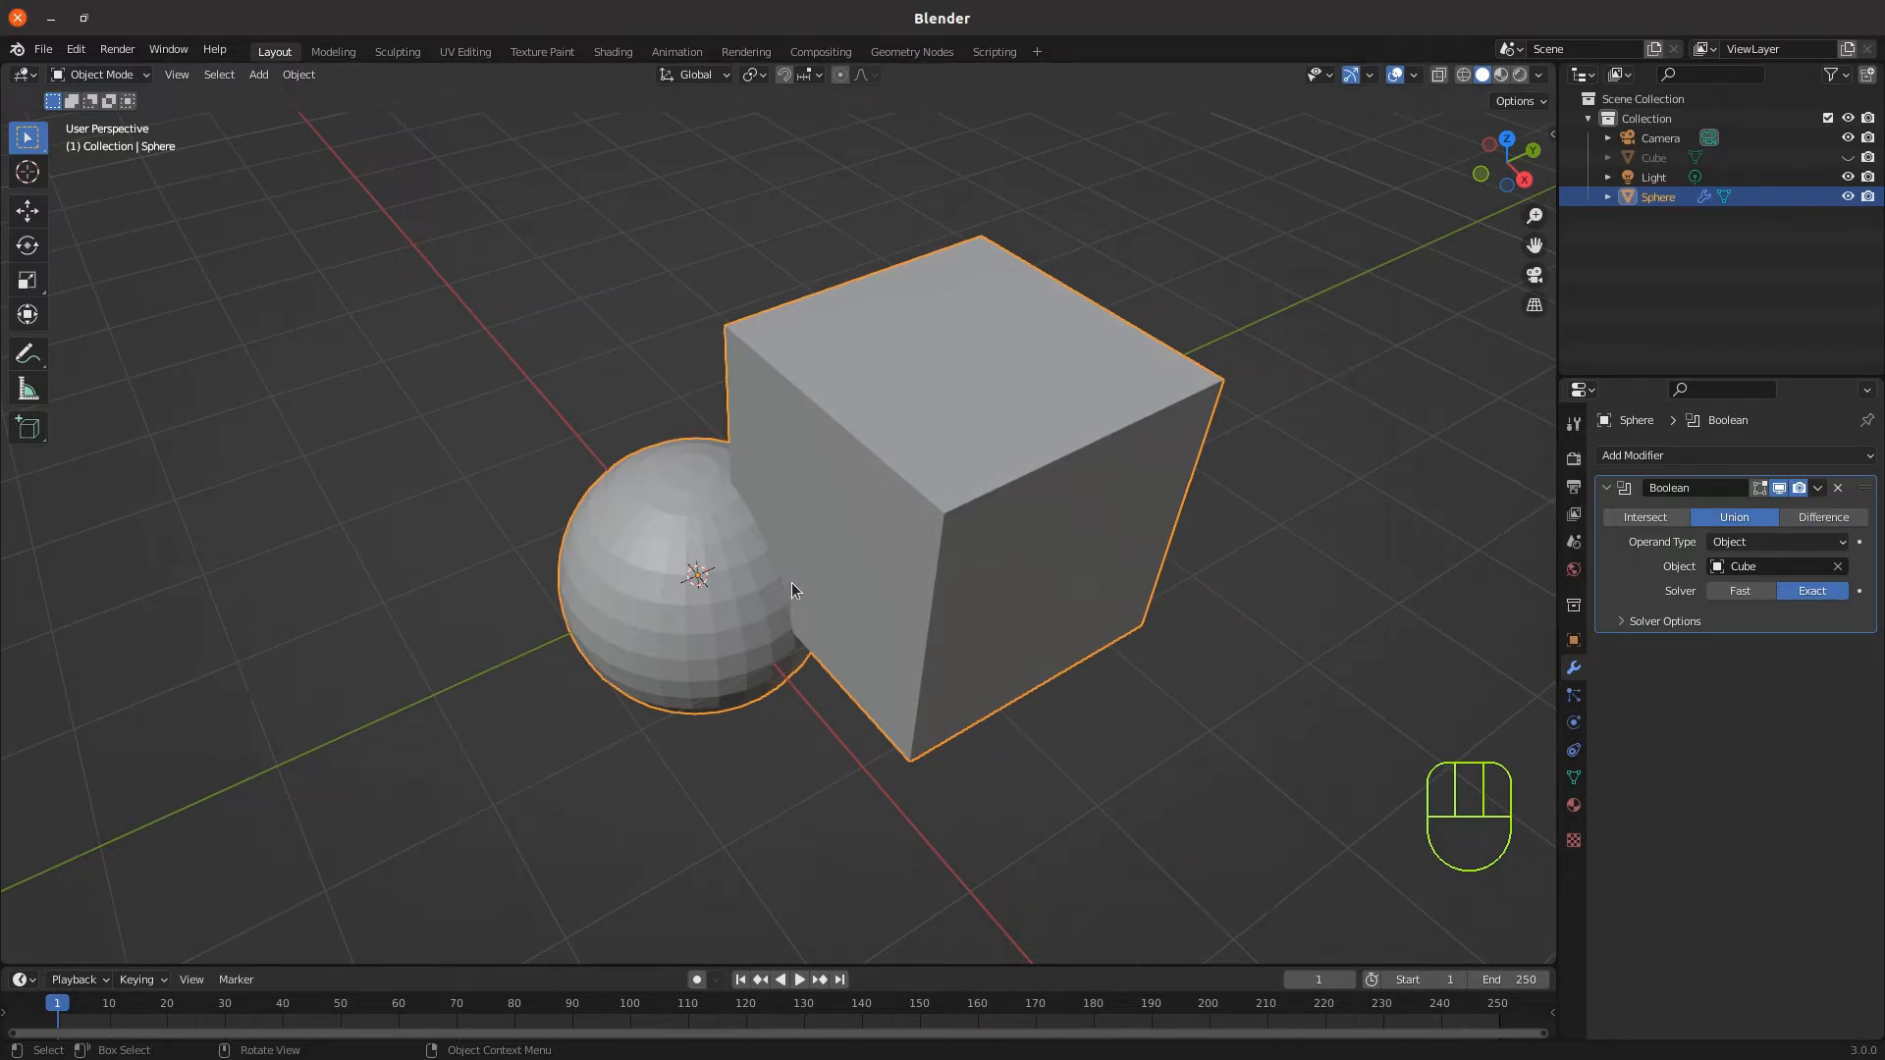
pyautogui.press('z')
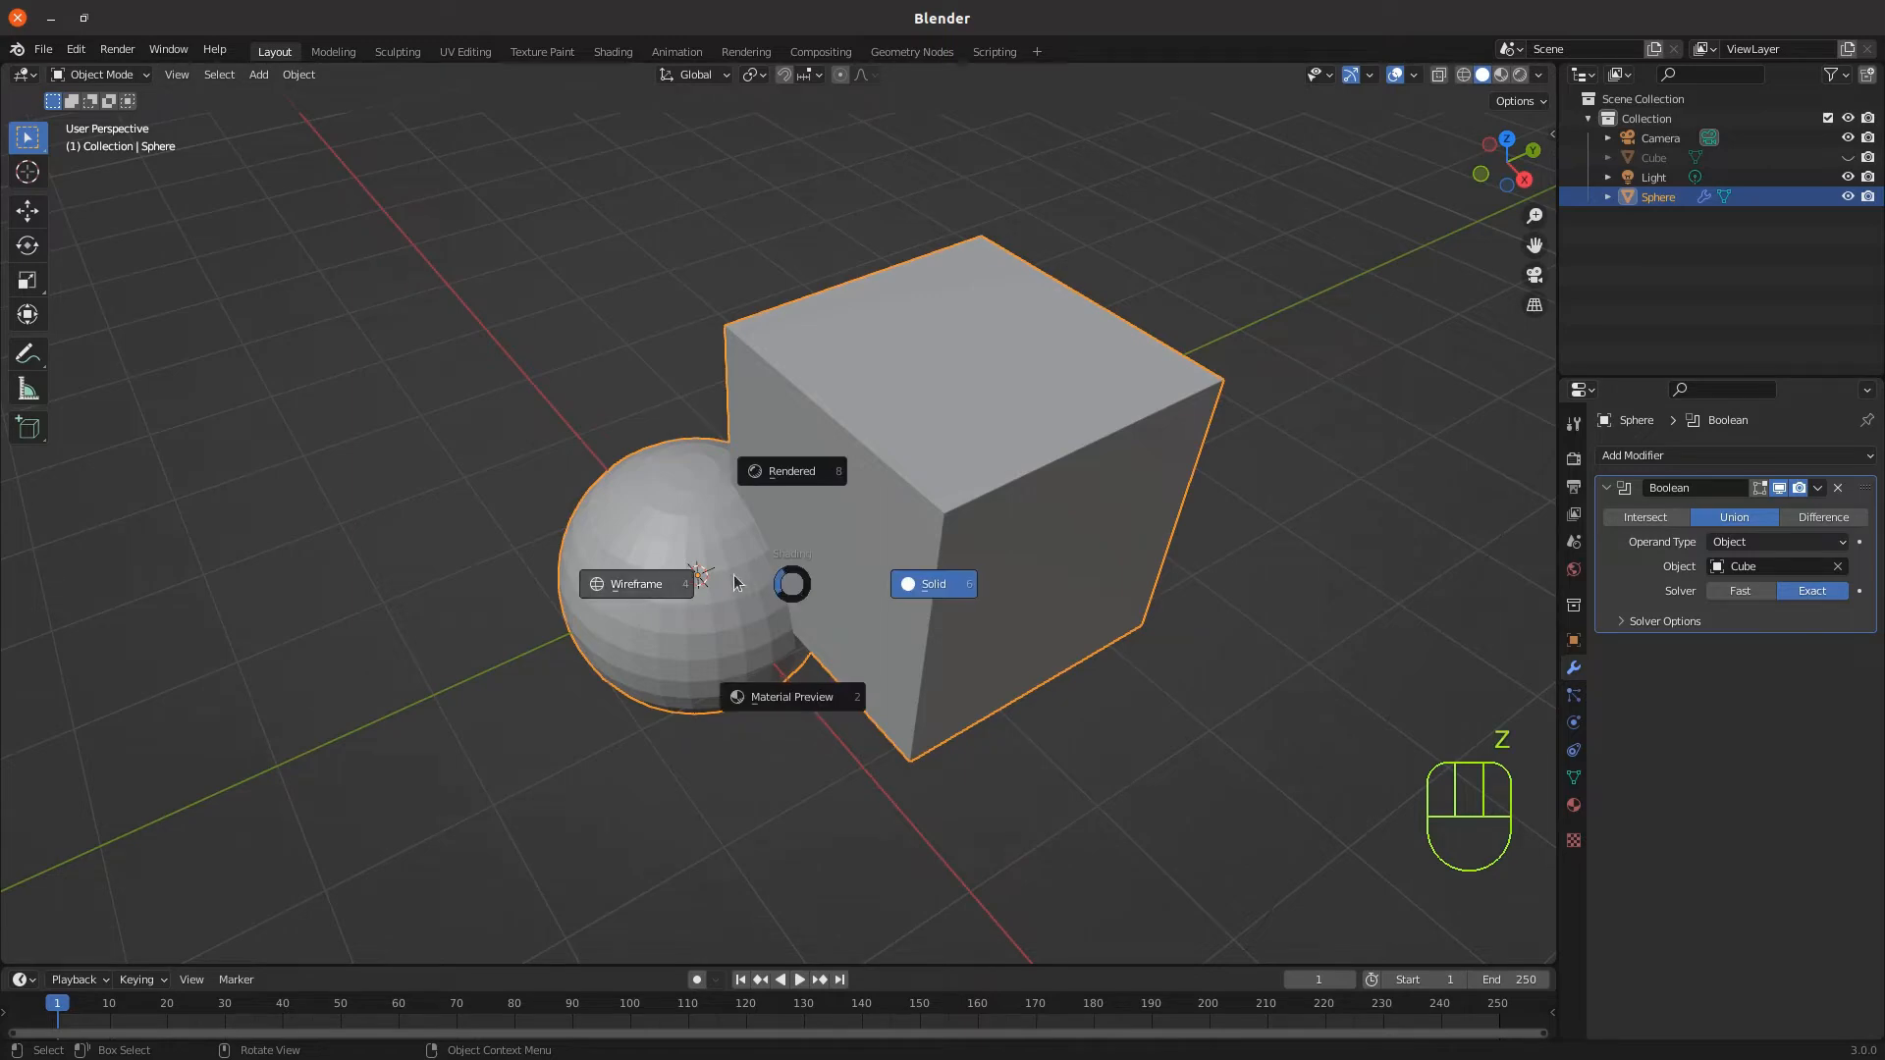
pyautogui.click(632, 586)
pyautogui.moveTo(632, 585); pyautogui.dragTo(813, 416, button='middle')
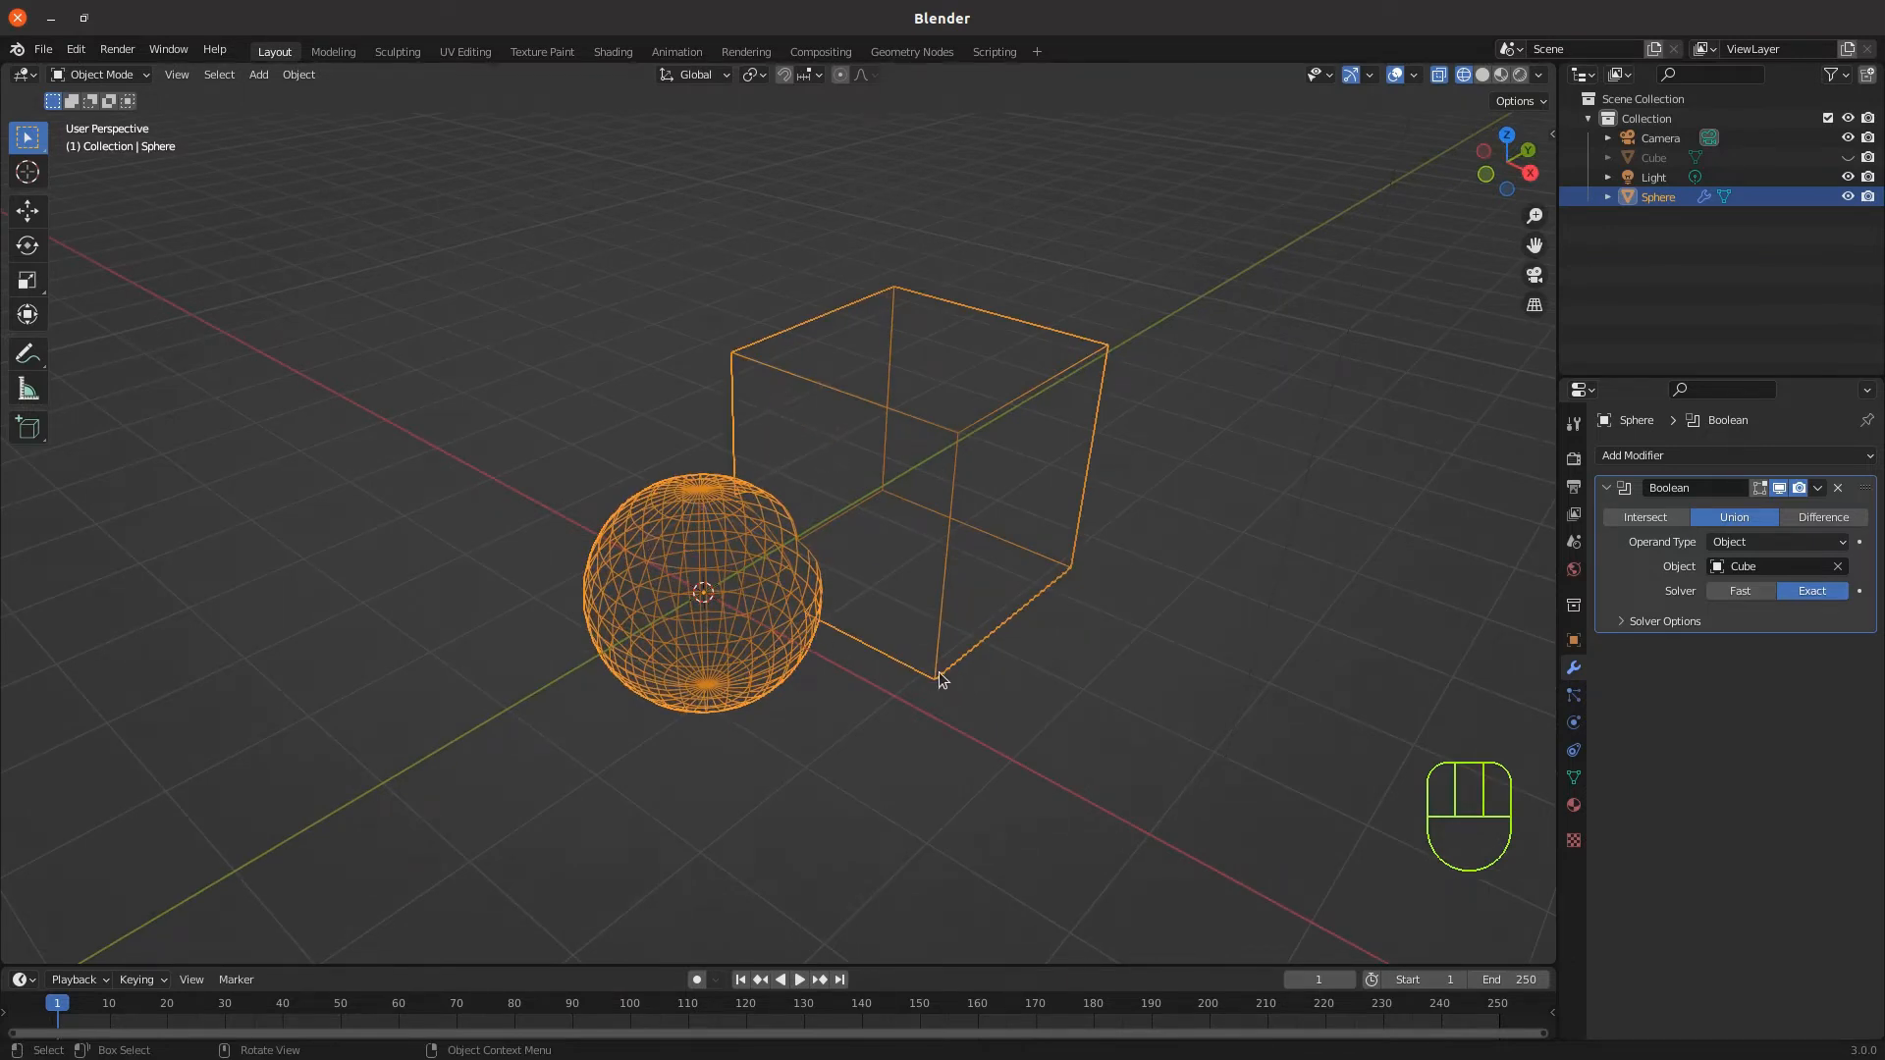
pyautogui.click(1817, 488)
pyautogui.moveTo(759, 572); pyautogui.dragTo(856, 511, button='middle')
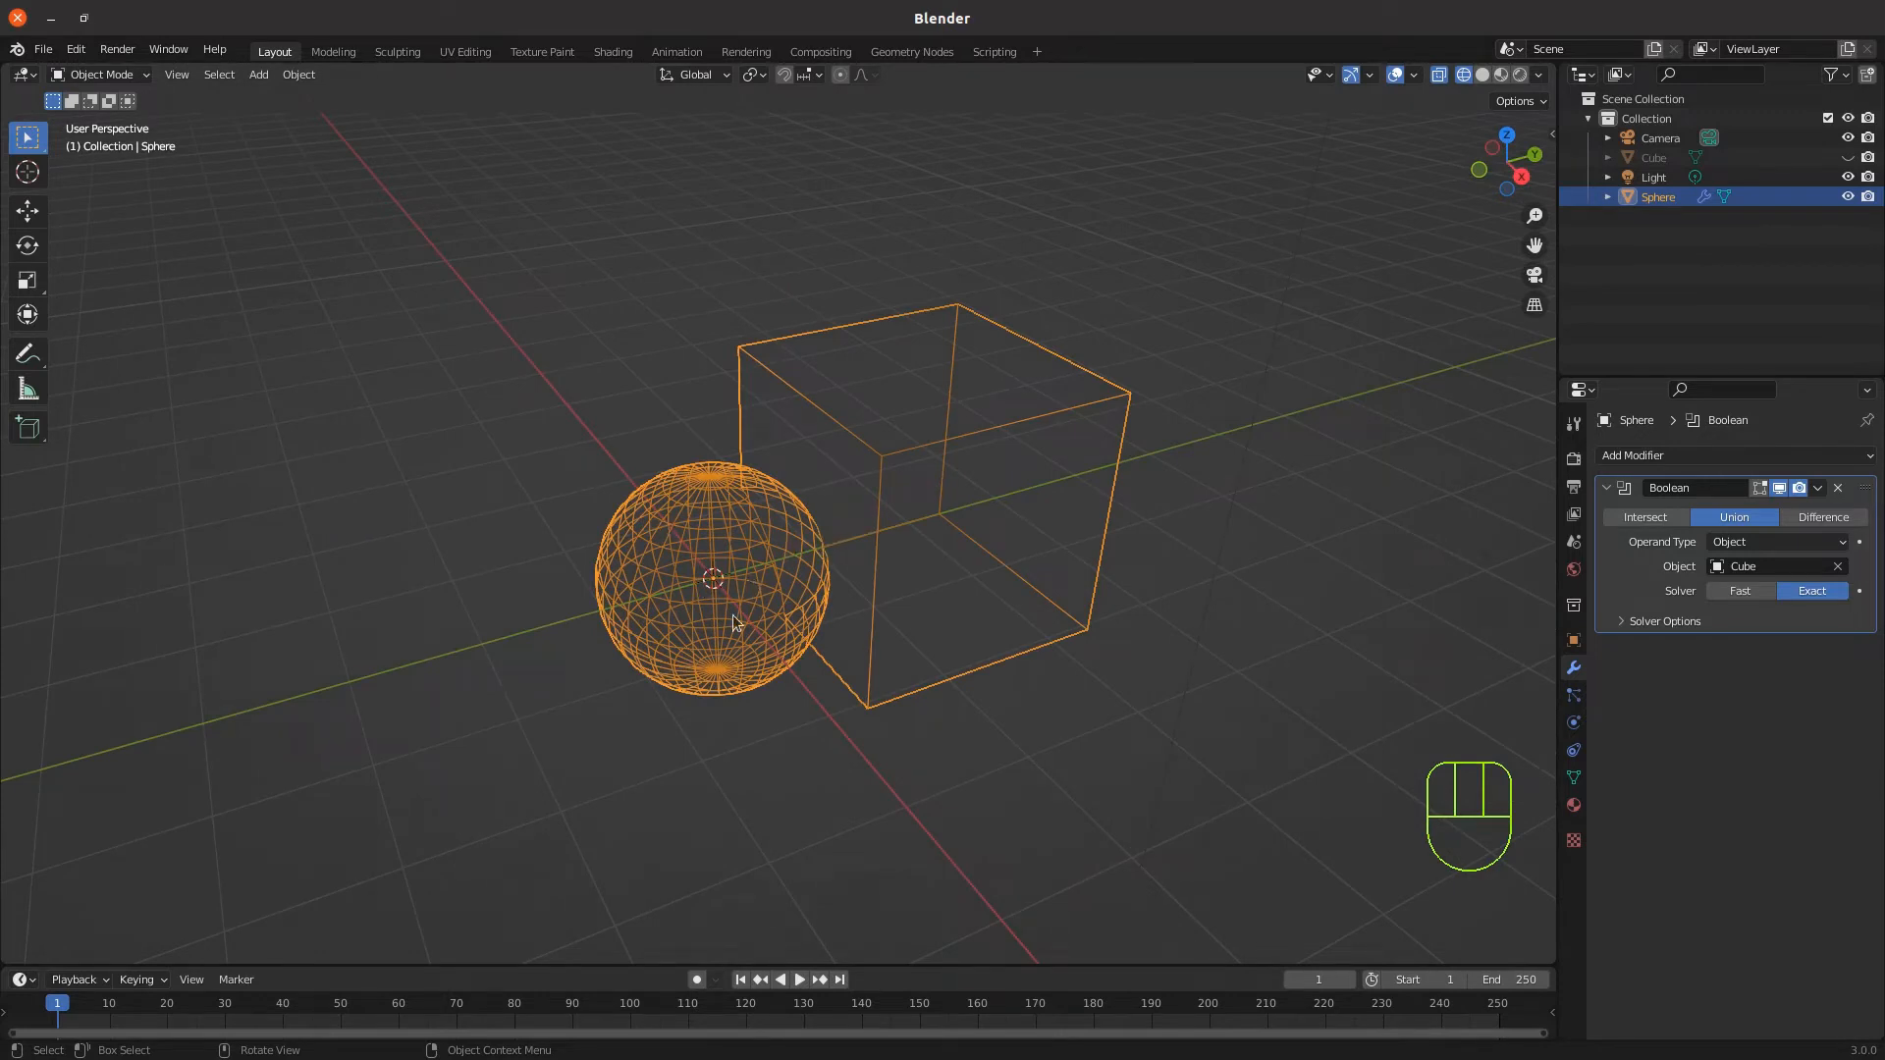
# Return to solid shading and compare the Boolean modifier's Difference and Union results, finishing on Intersect
pyautogui.press('z')
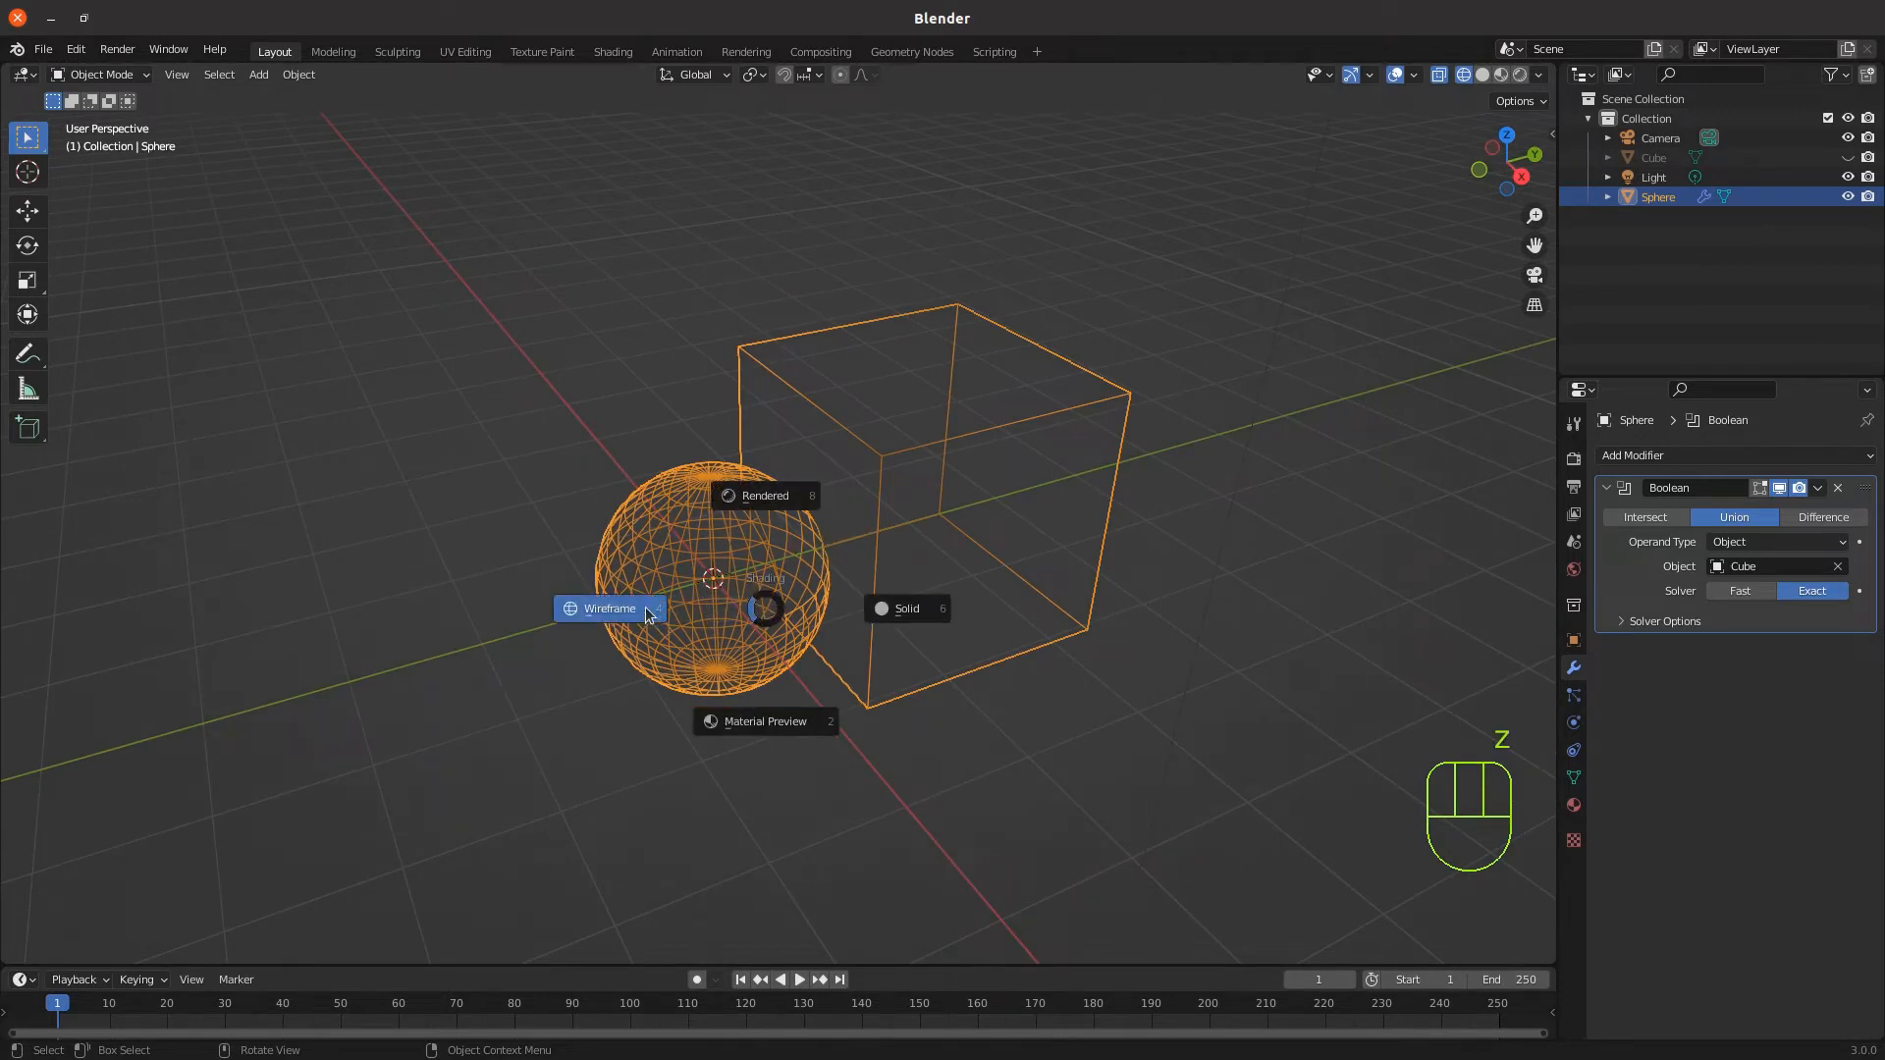
pyautogui.click(887, 612)
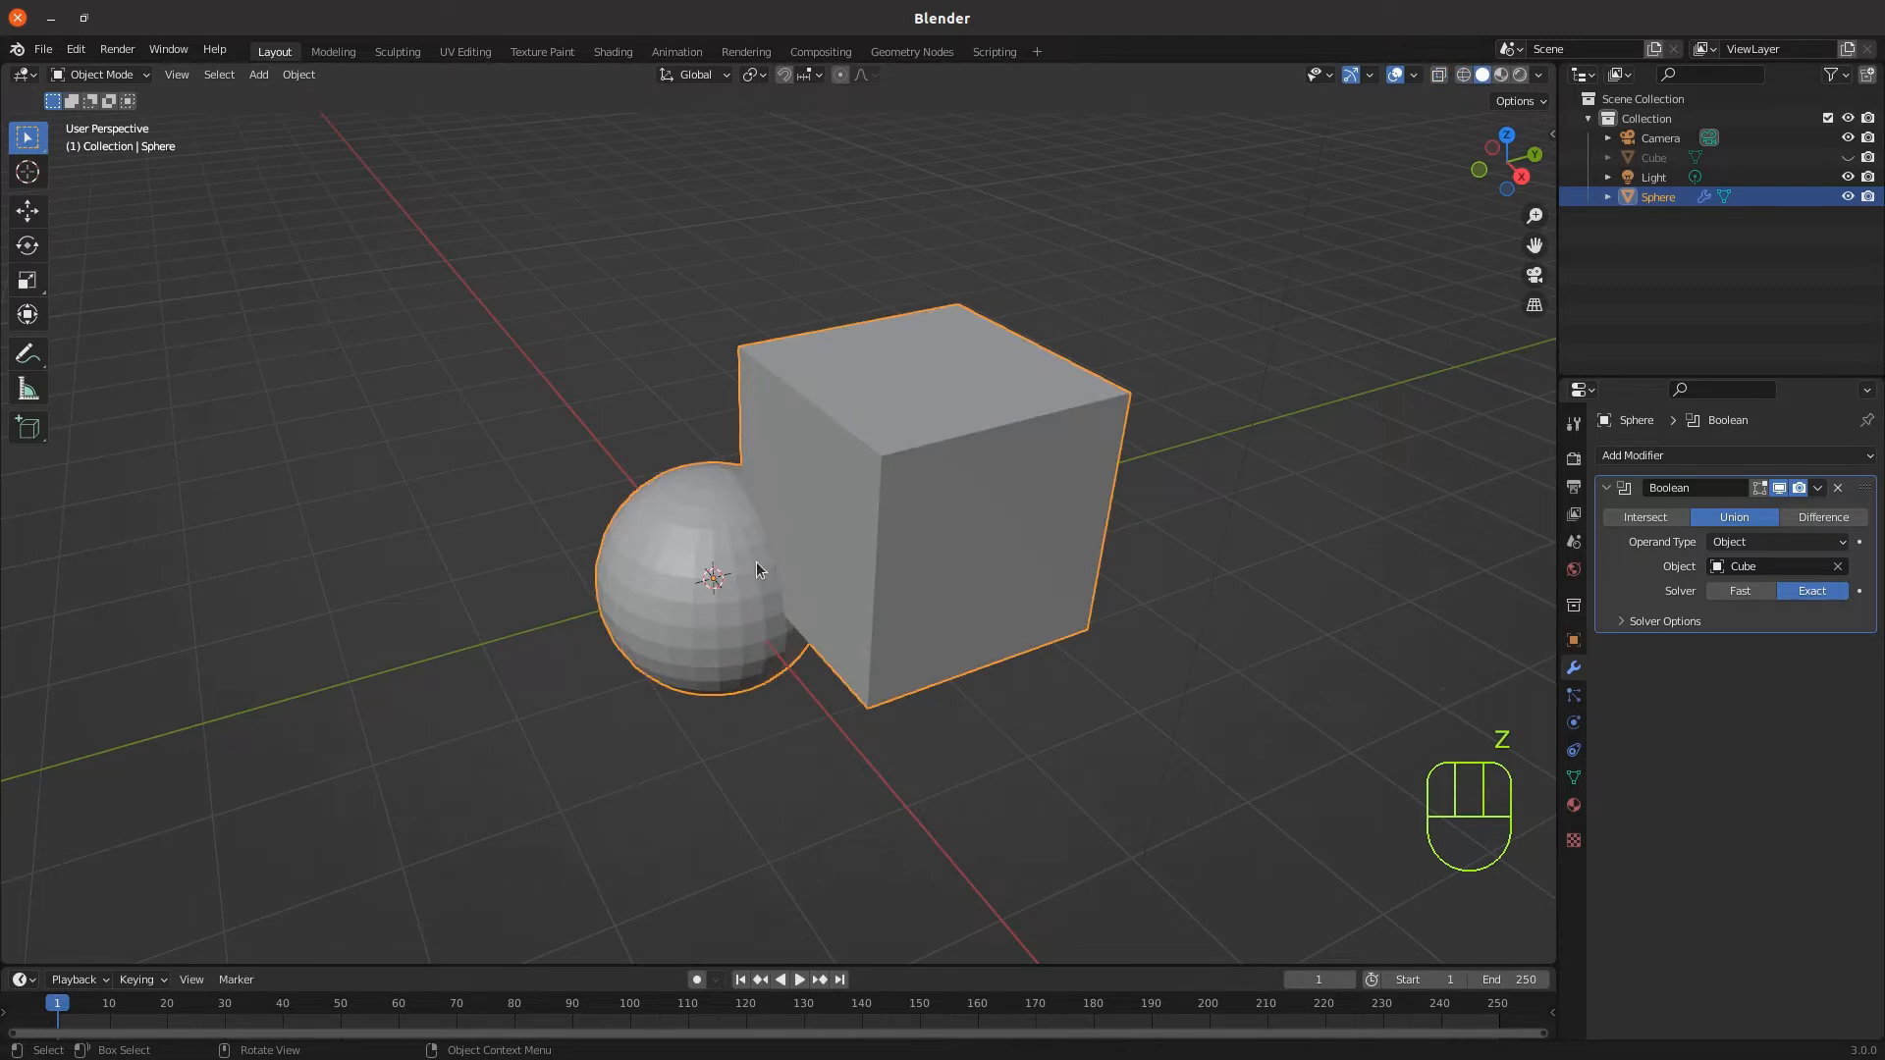
pyautogui.click(1635, 520)
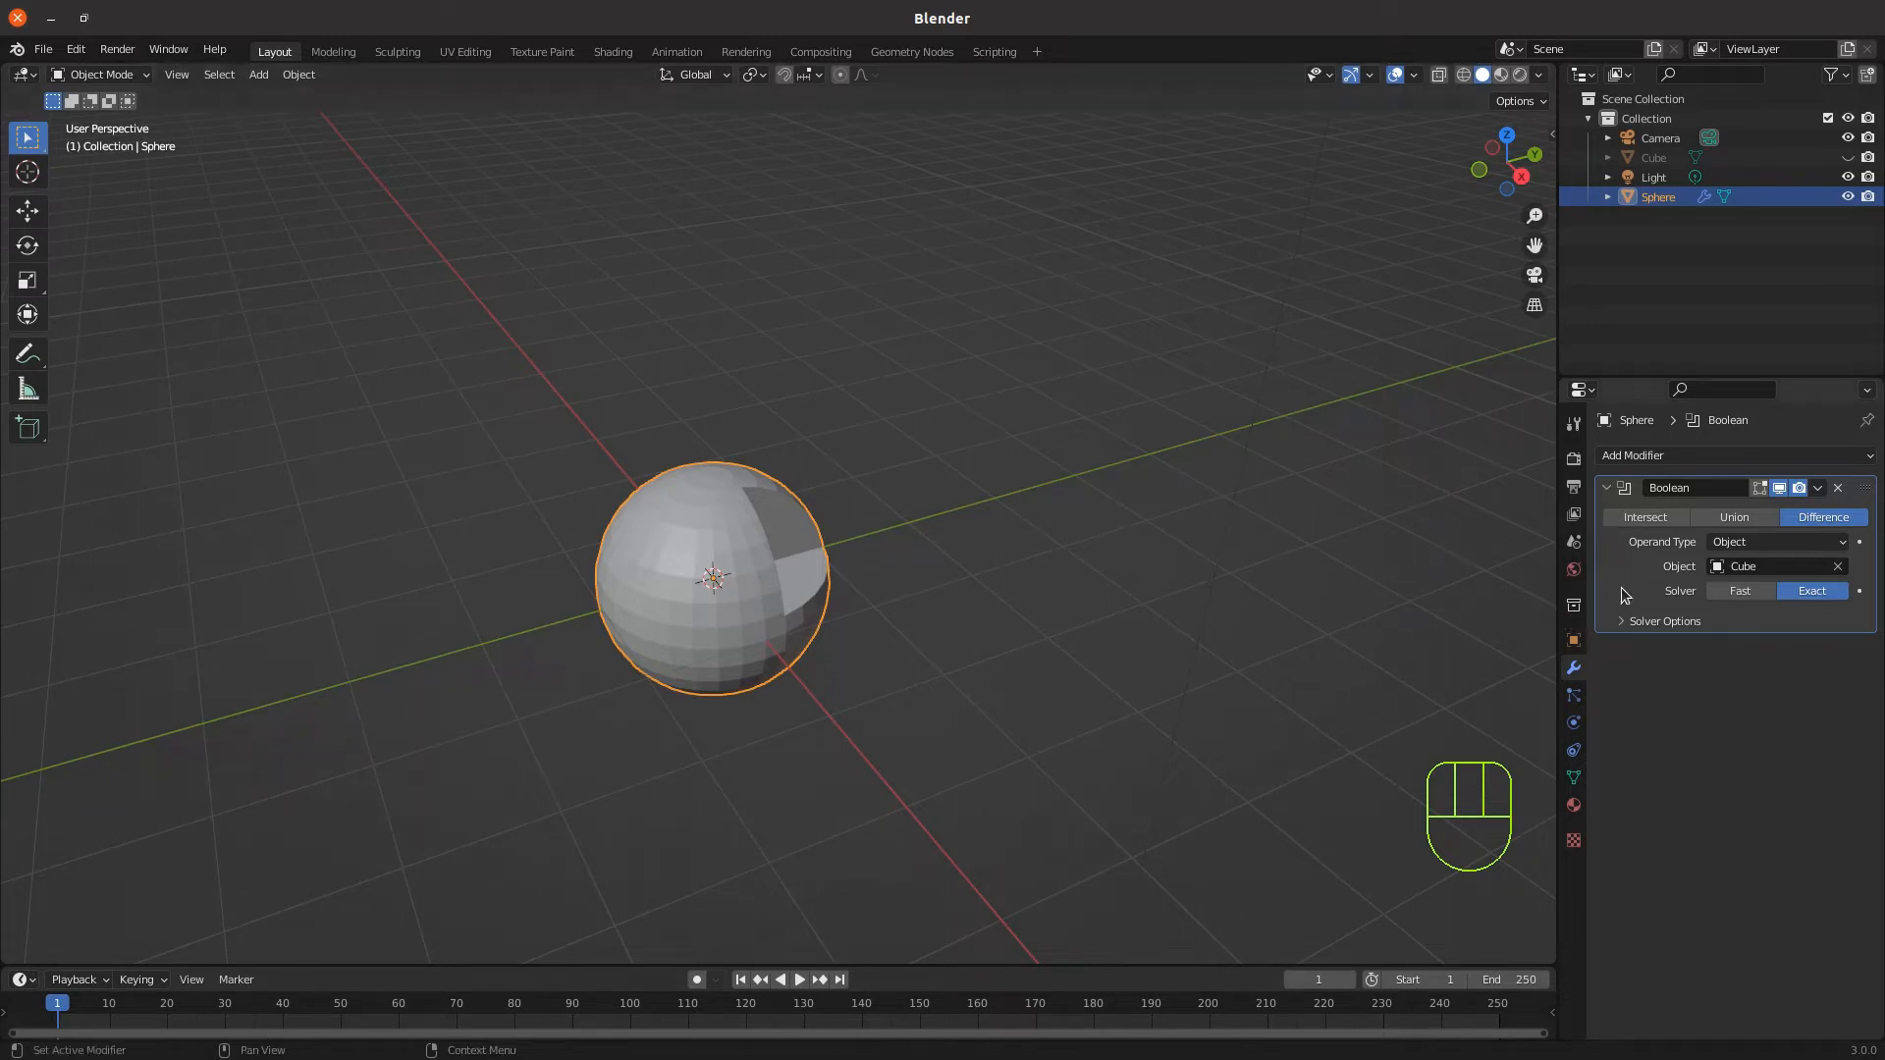
pyautogui.click(1734, 517)
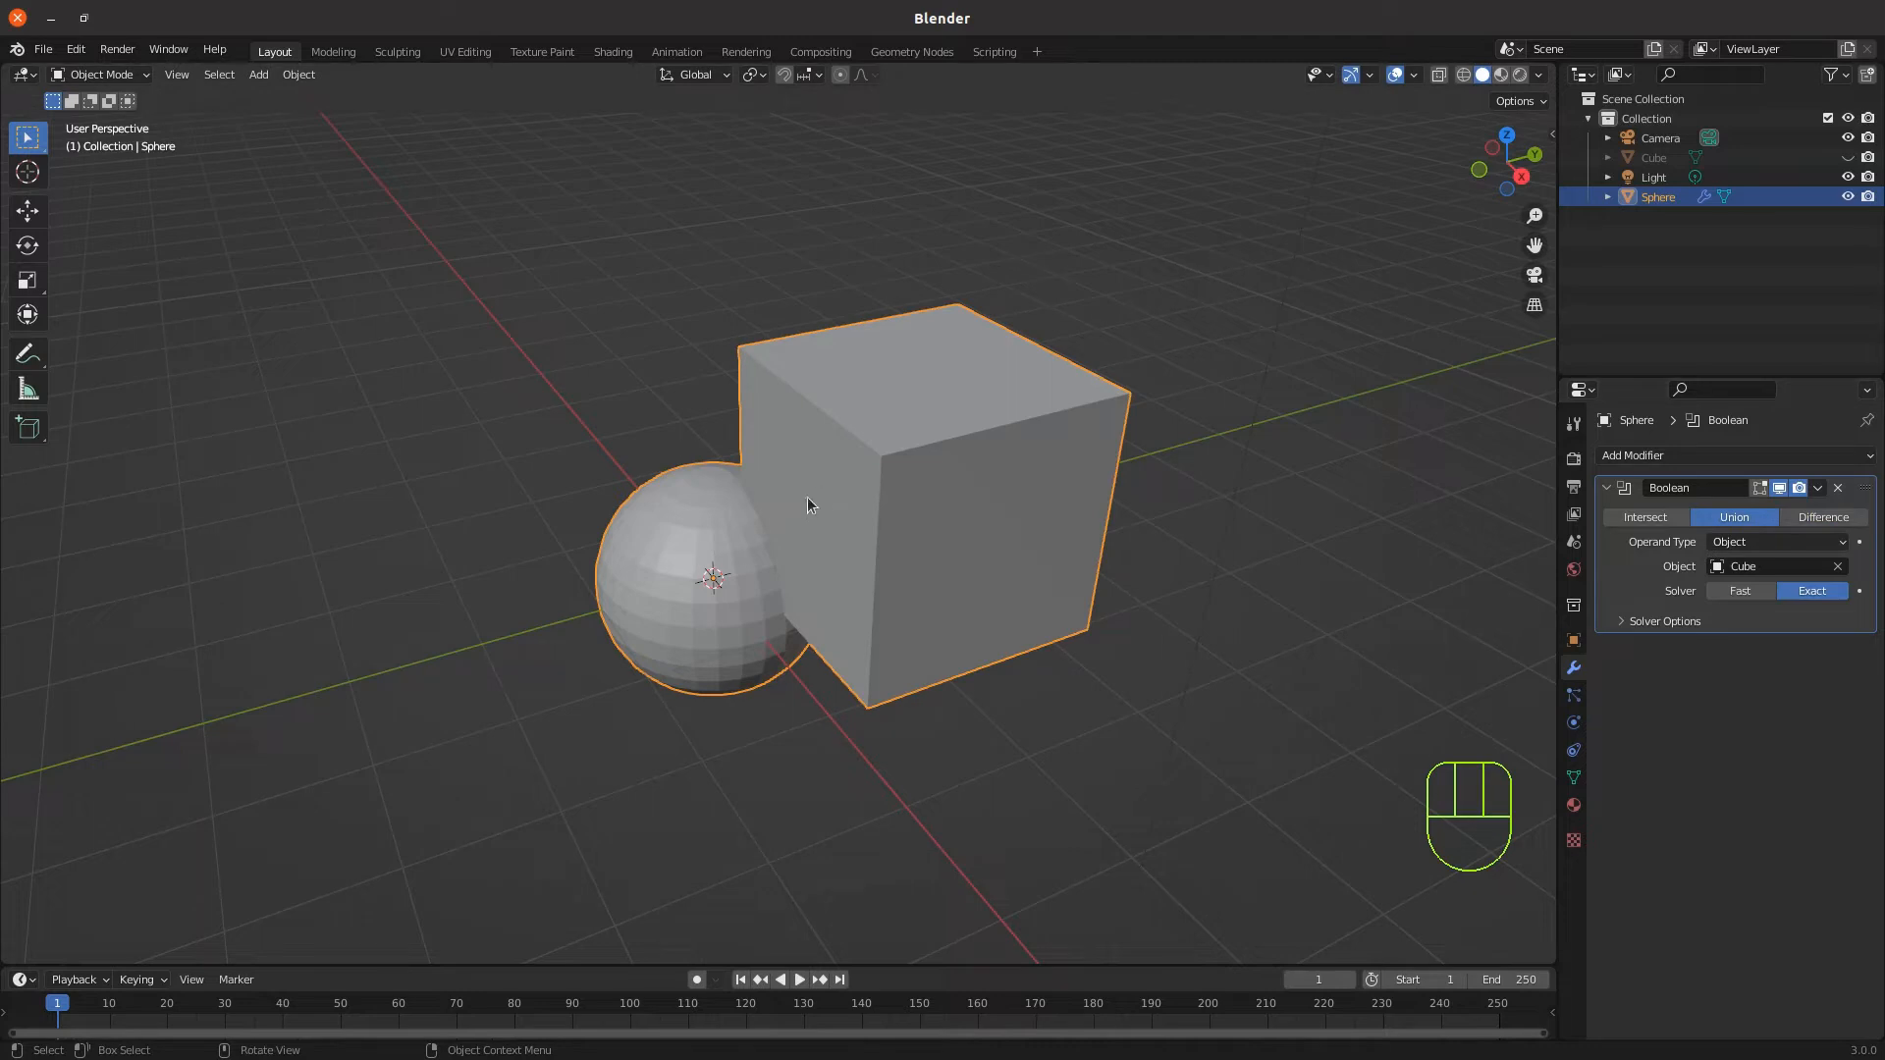
pyautogui.click(1646, 517)
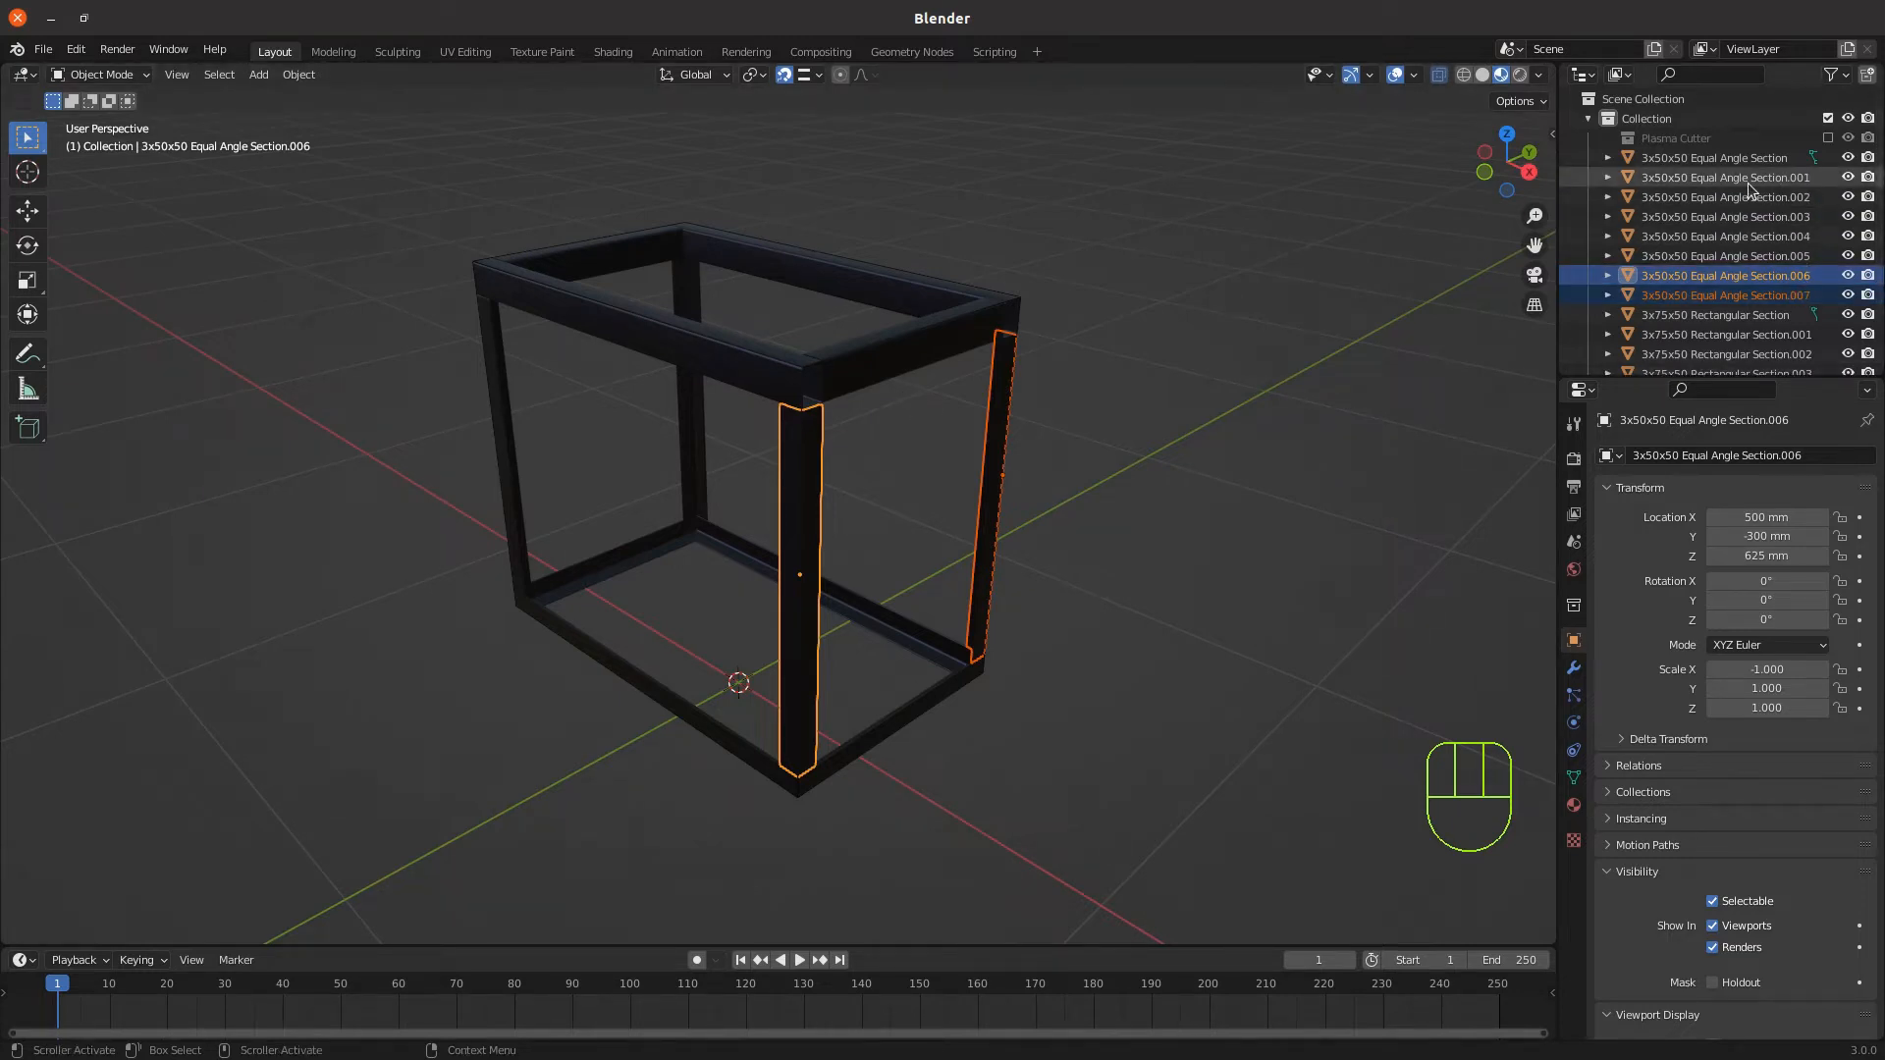
# Hide the eight 3x50x50 Equal Angle Section objects of the table frame, from the unnumbered original through .007
pyautogui.click(1848, 157)
pyautogui.click(1848, 178)
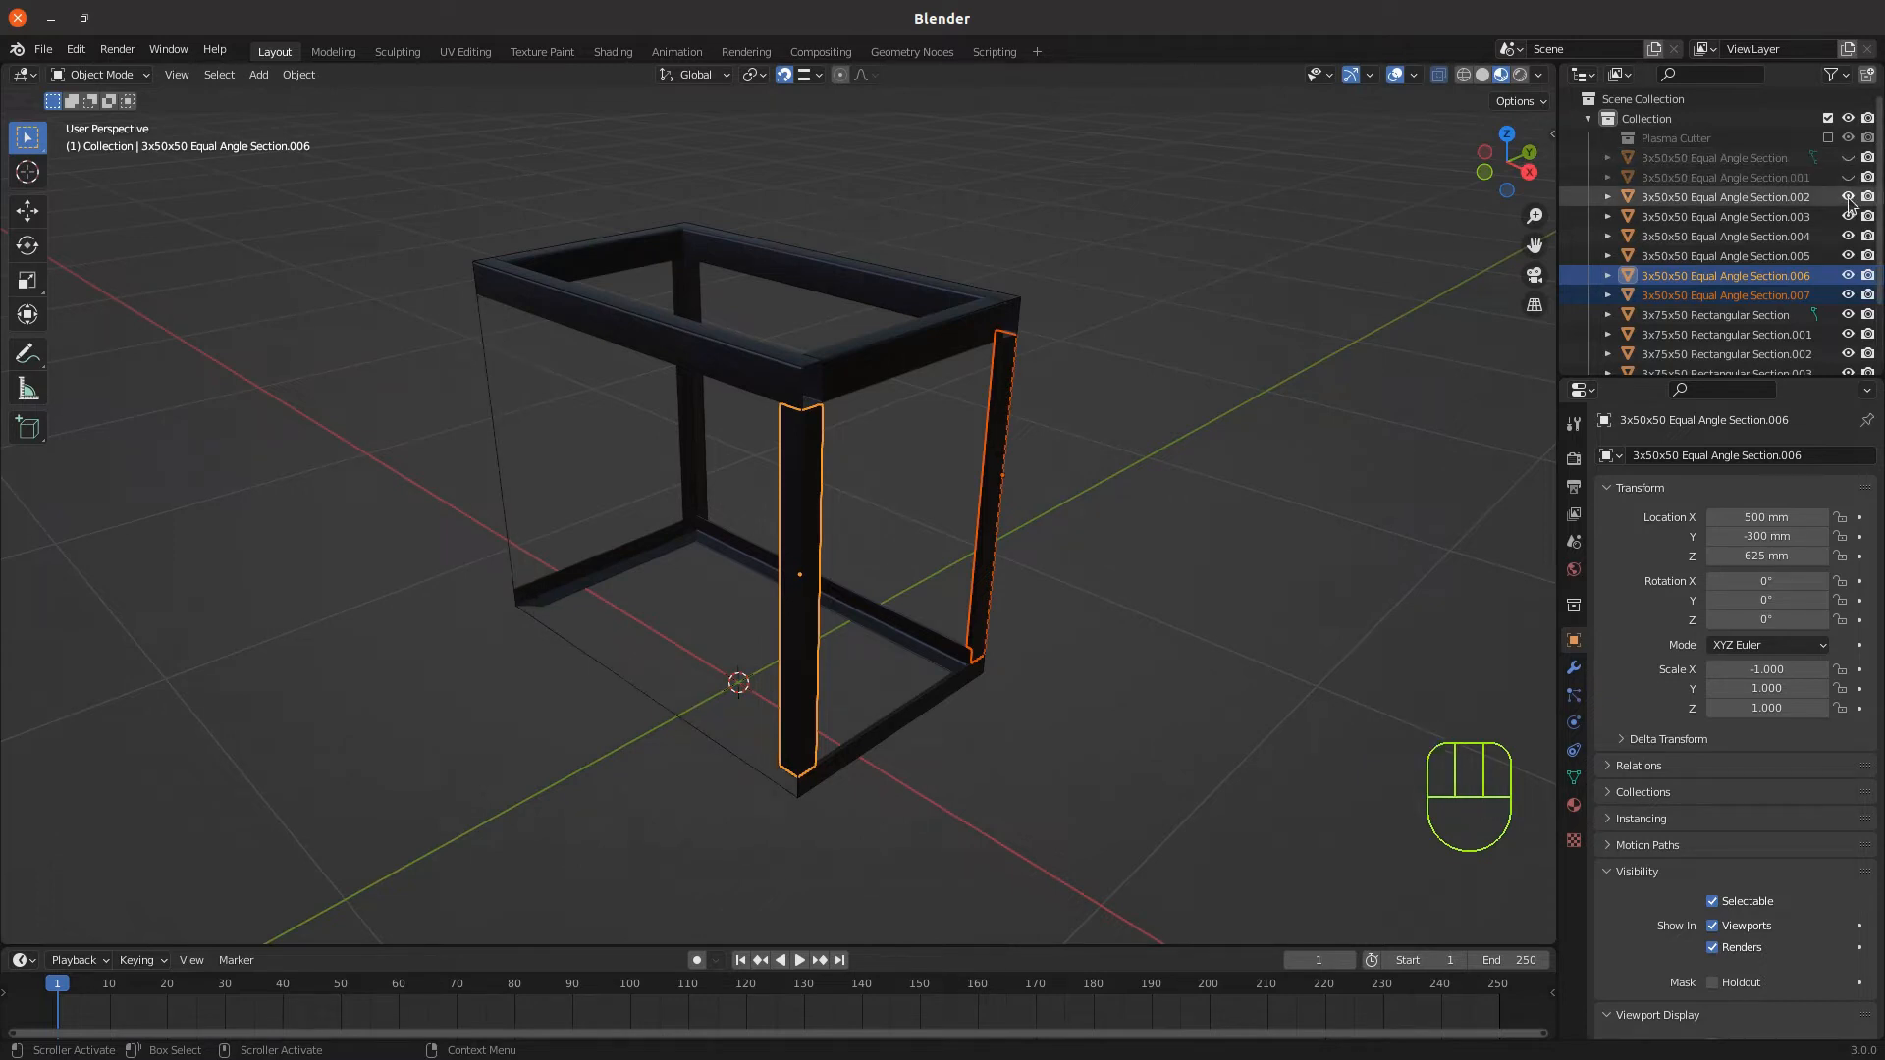
pyautogui.click(1848, 198)
pyautogui.click(1848, 217)
pyautogui.click(1848, 237)
pyautogui.click(1847, 256)
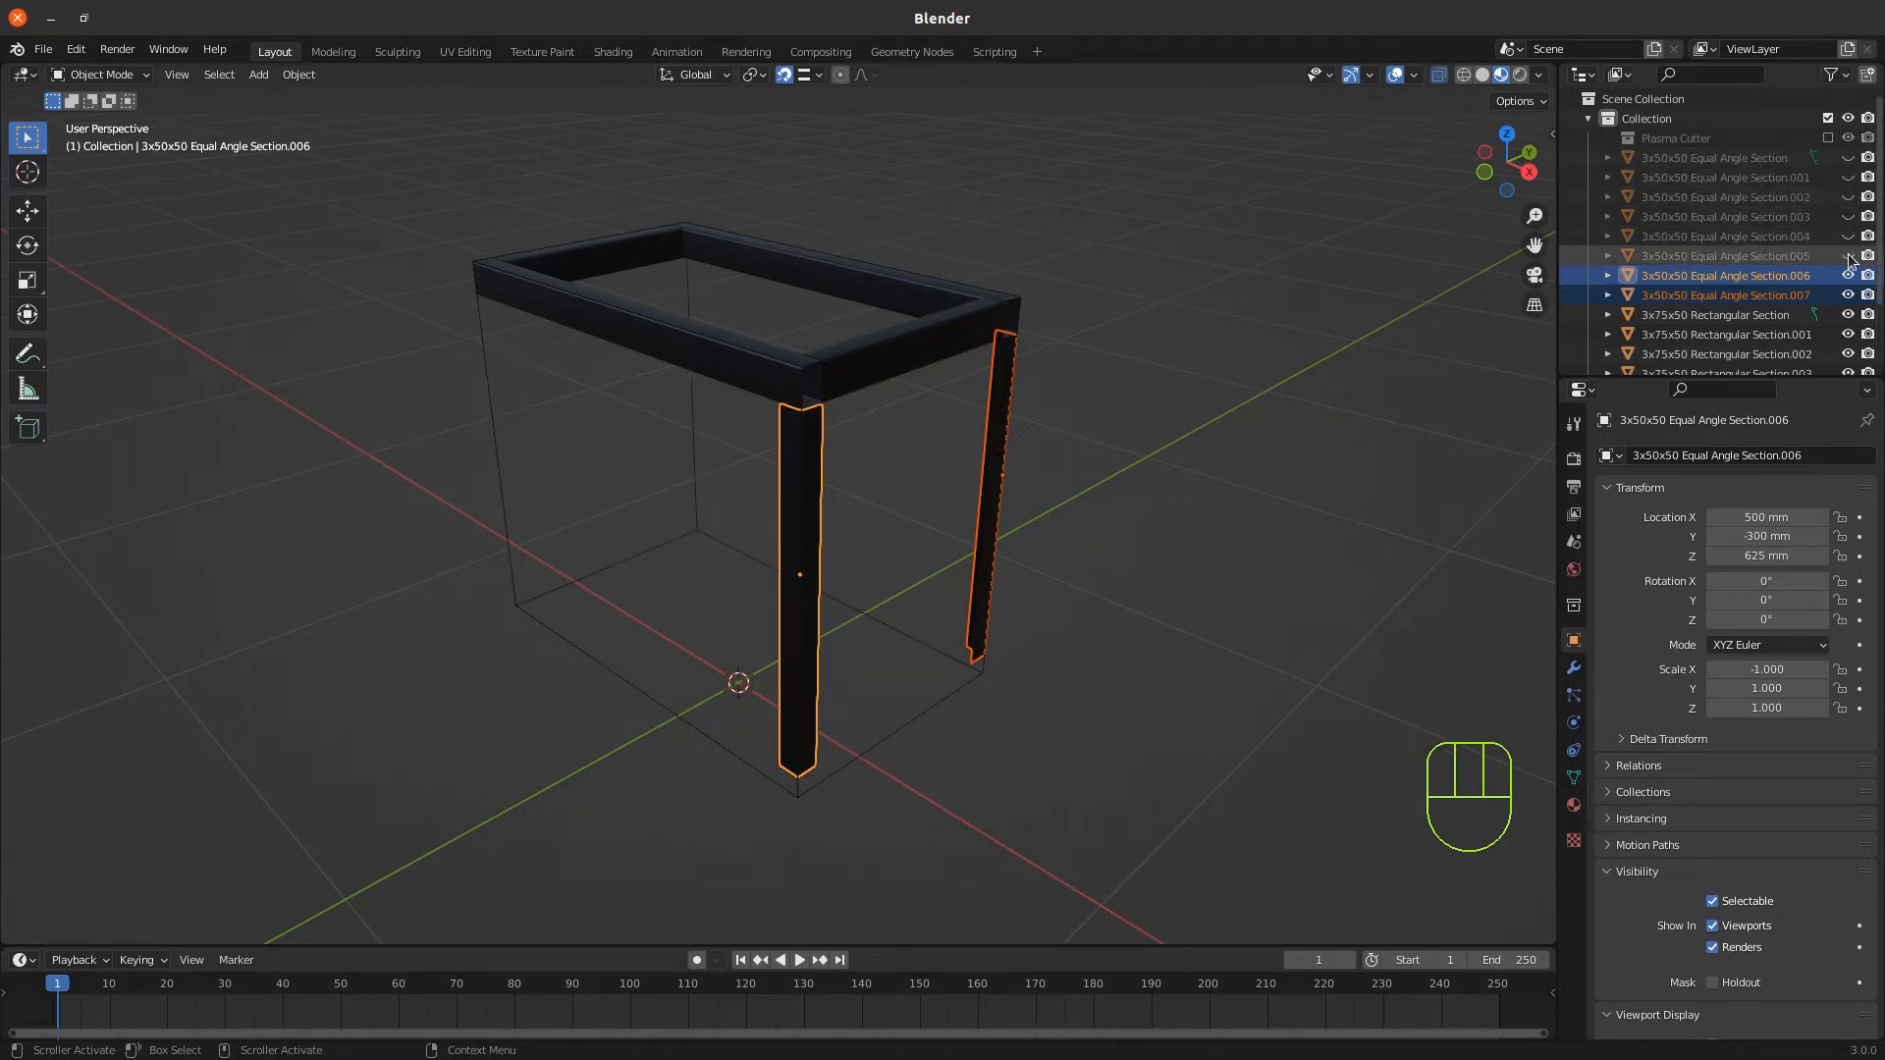
pyautogui.click(1848, 276)
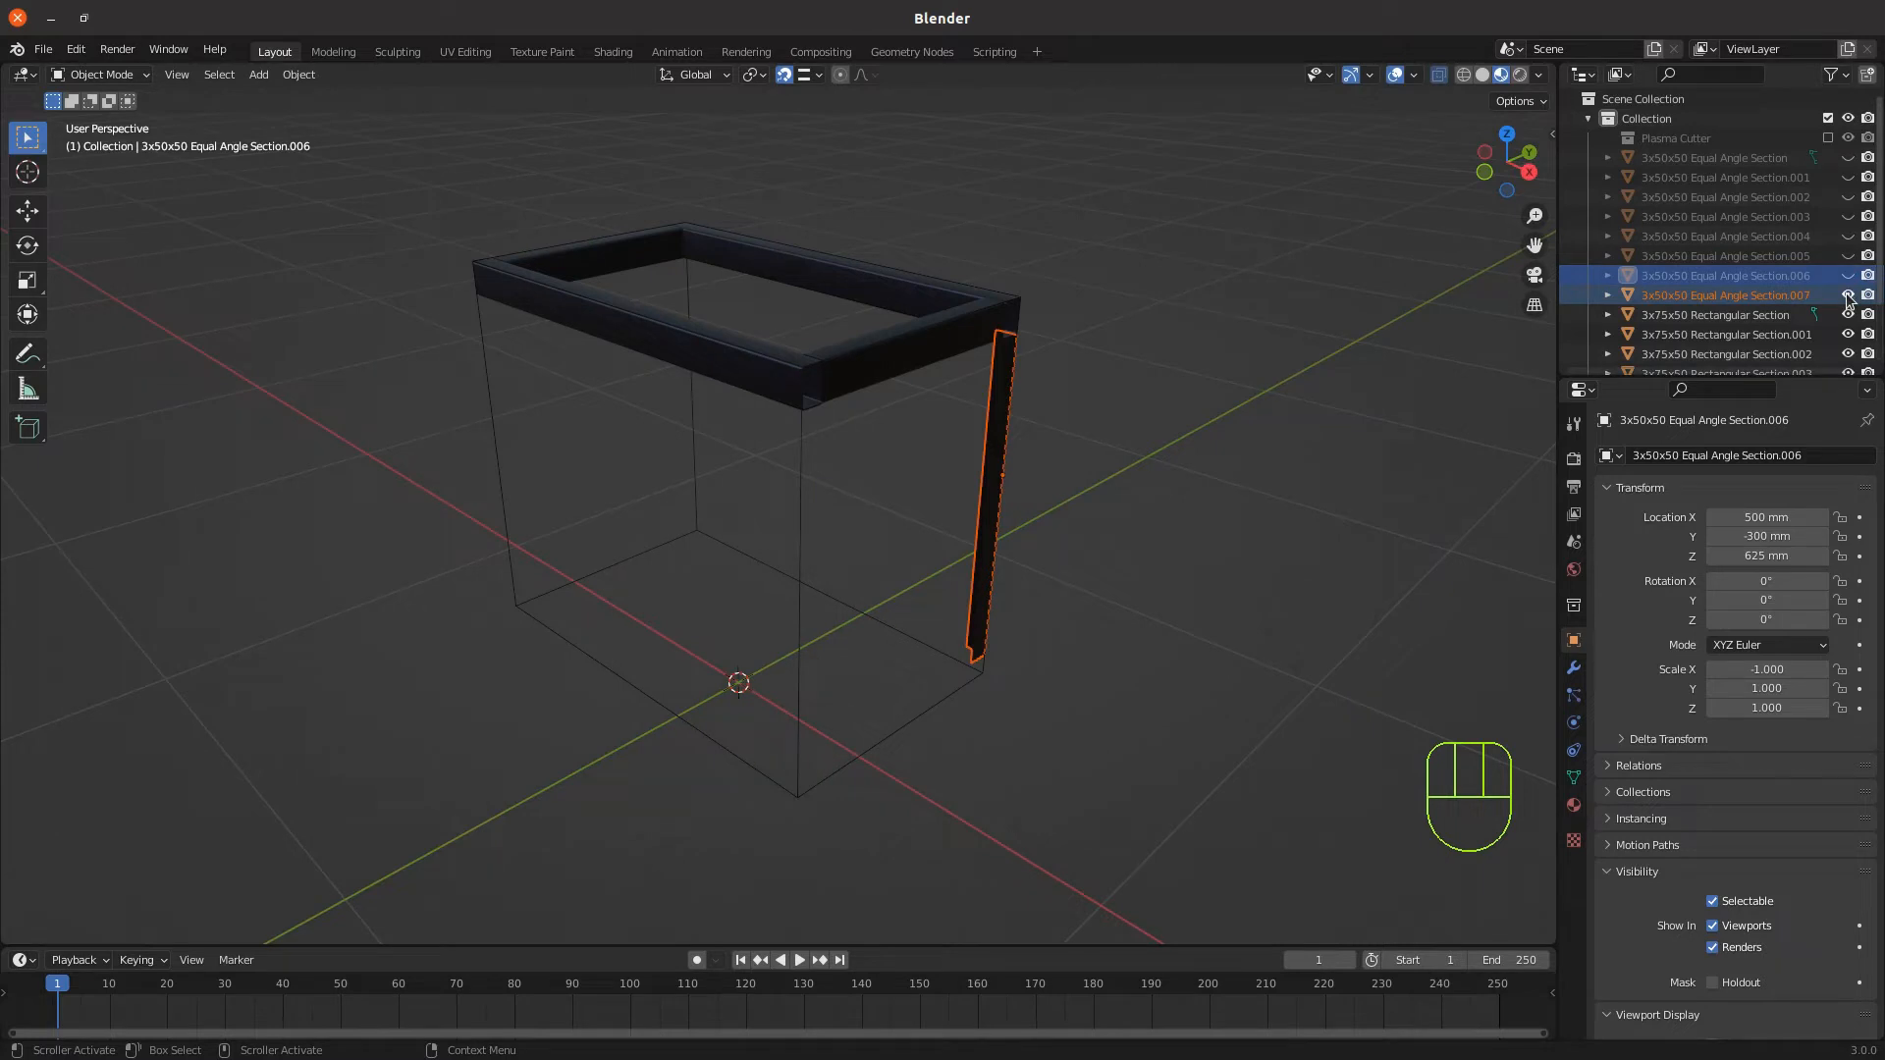
pyautogui.click(1848, 295)
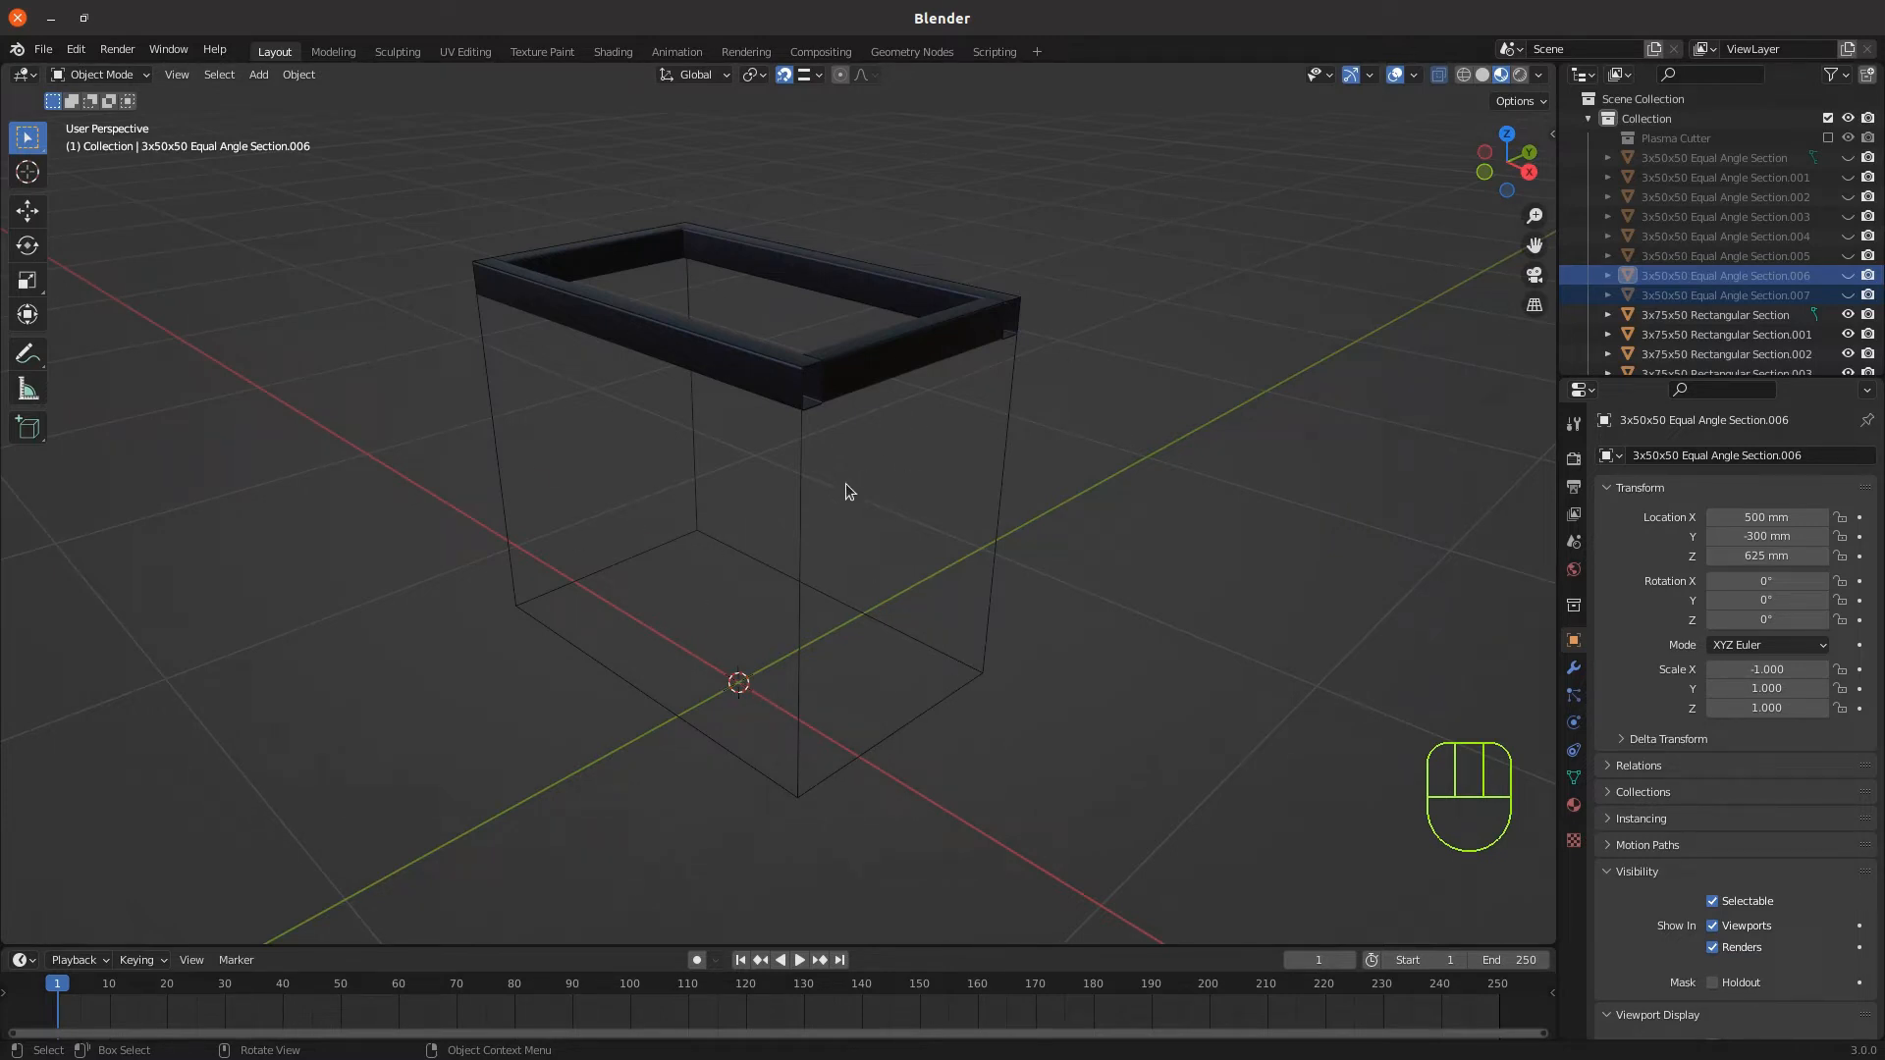
# Hide the wireframe Plane object and view the rectangular-section top frame on its own
pyautogui.scroll(-2, 1716, 258)
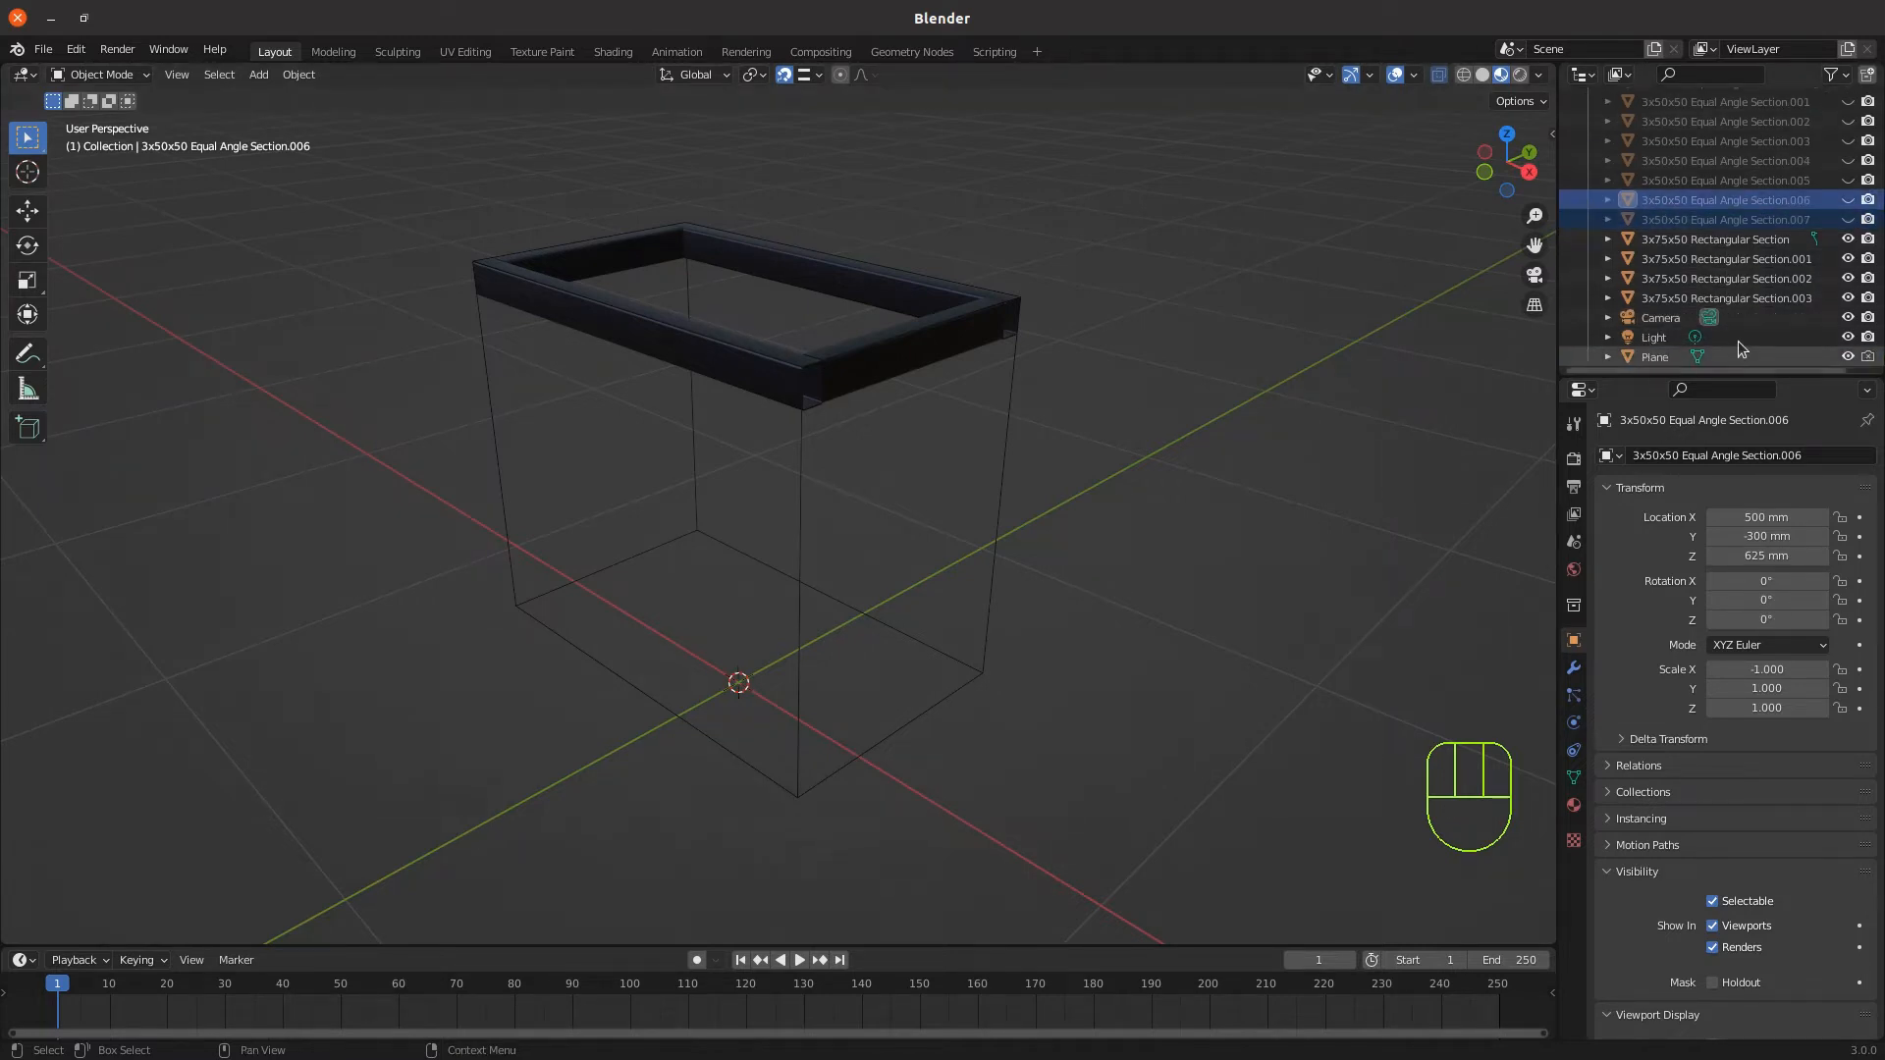
pyautogui.click(1848, 356)
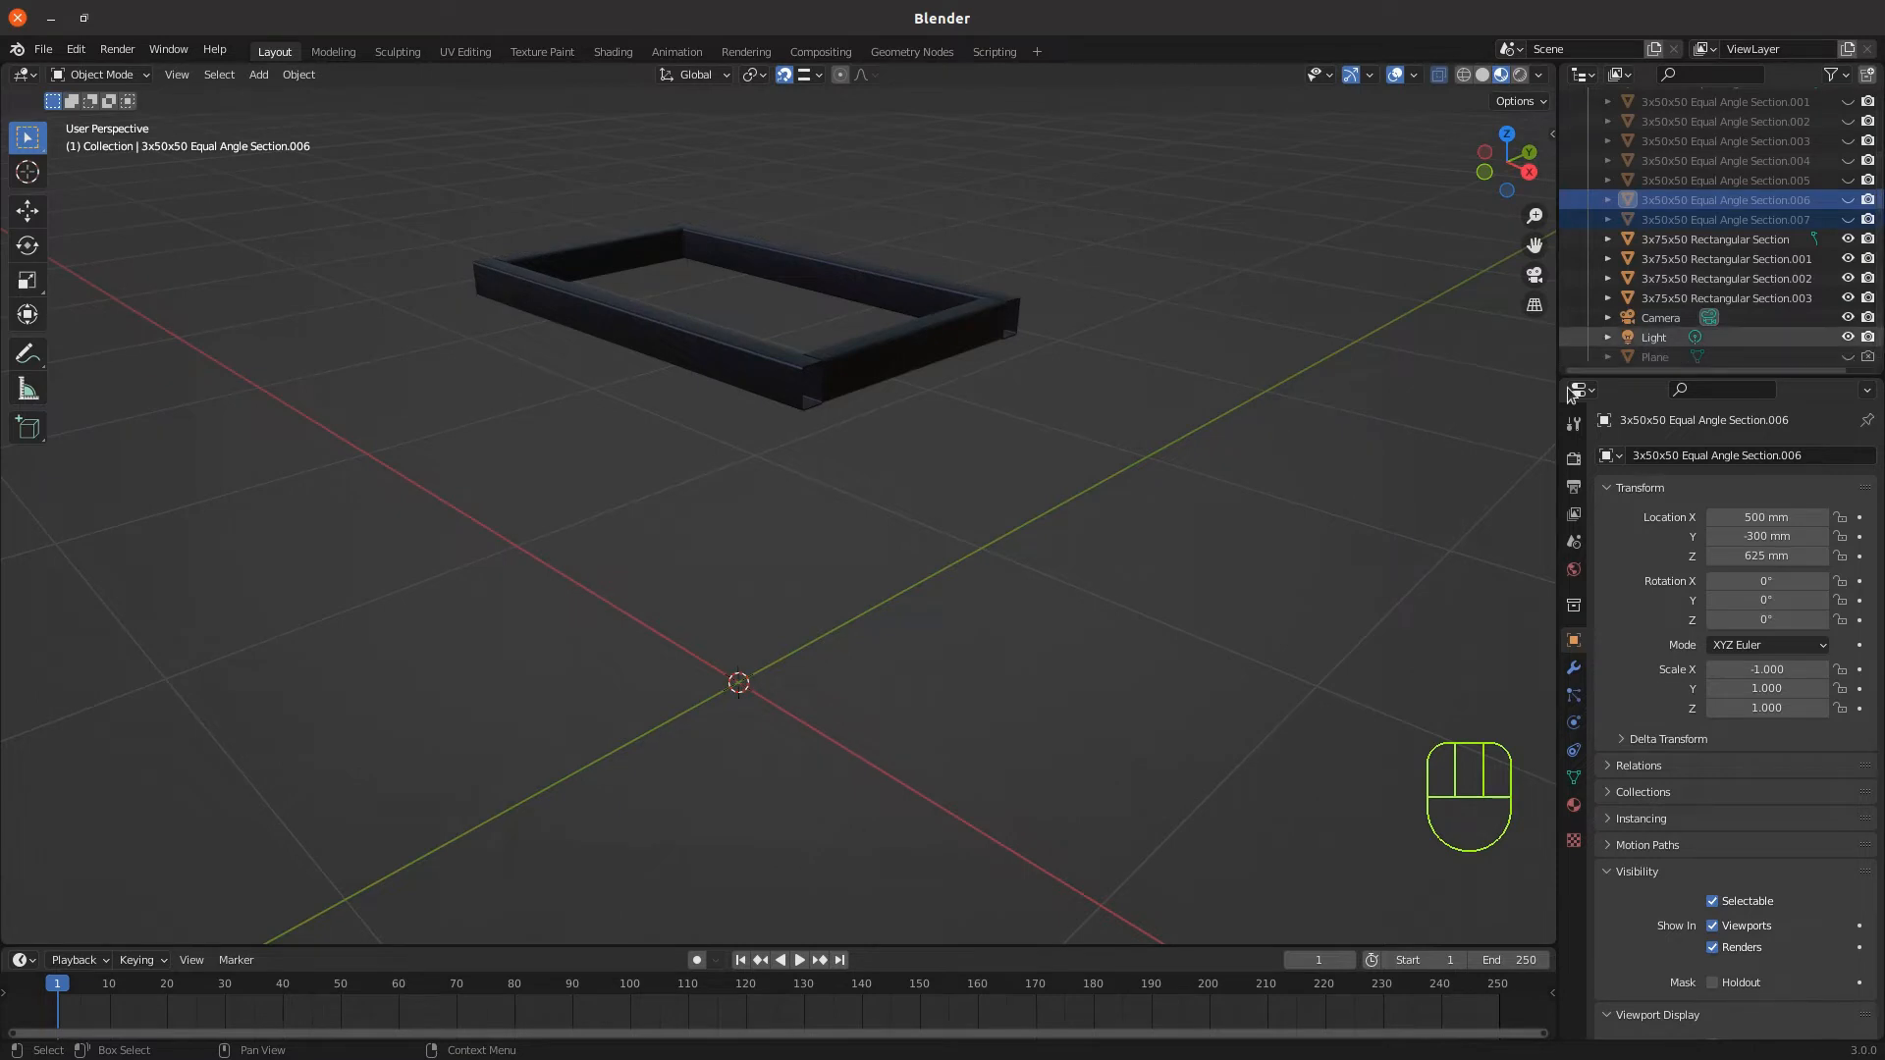
pyautogui.scroll(4, 815, 333)
pyautogui.scroll(-3, 834, 331)
pyautogui.moveTo(864, 329); pyautogui.dragTo(869, 459, button='middle')
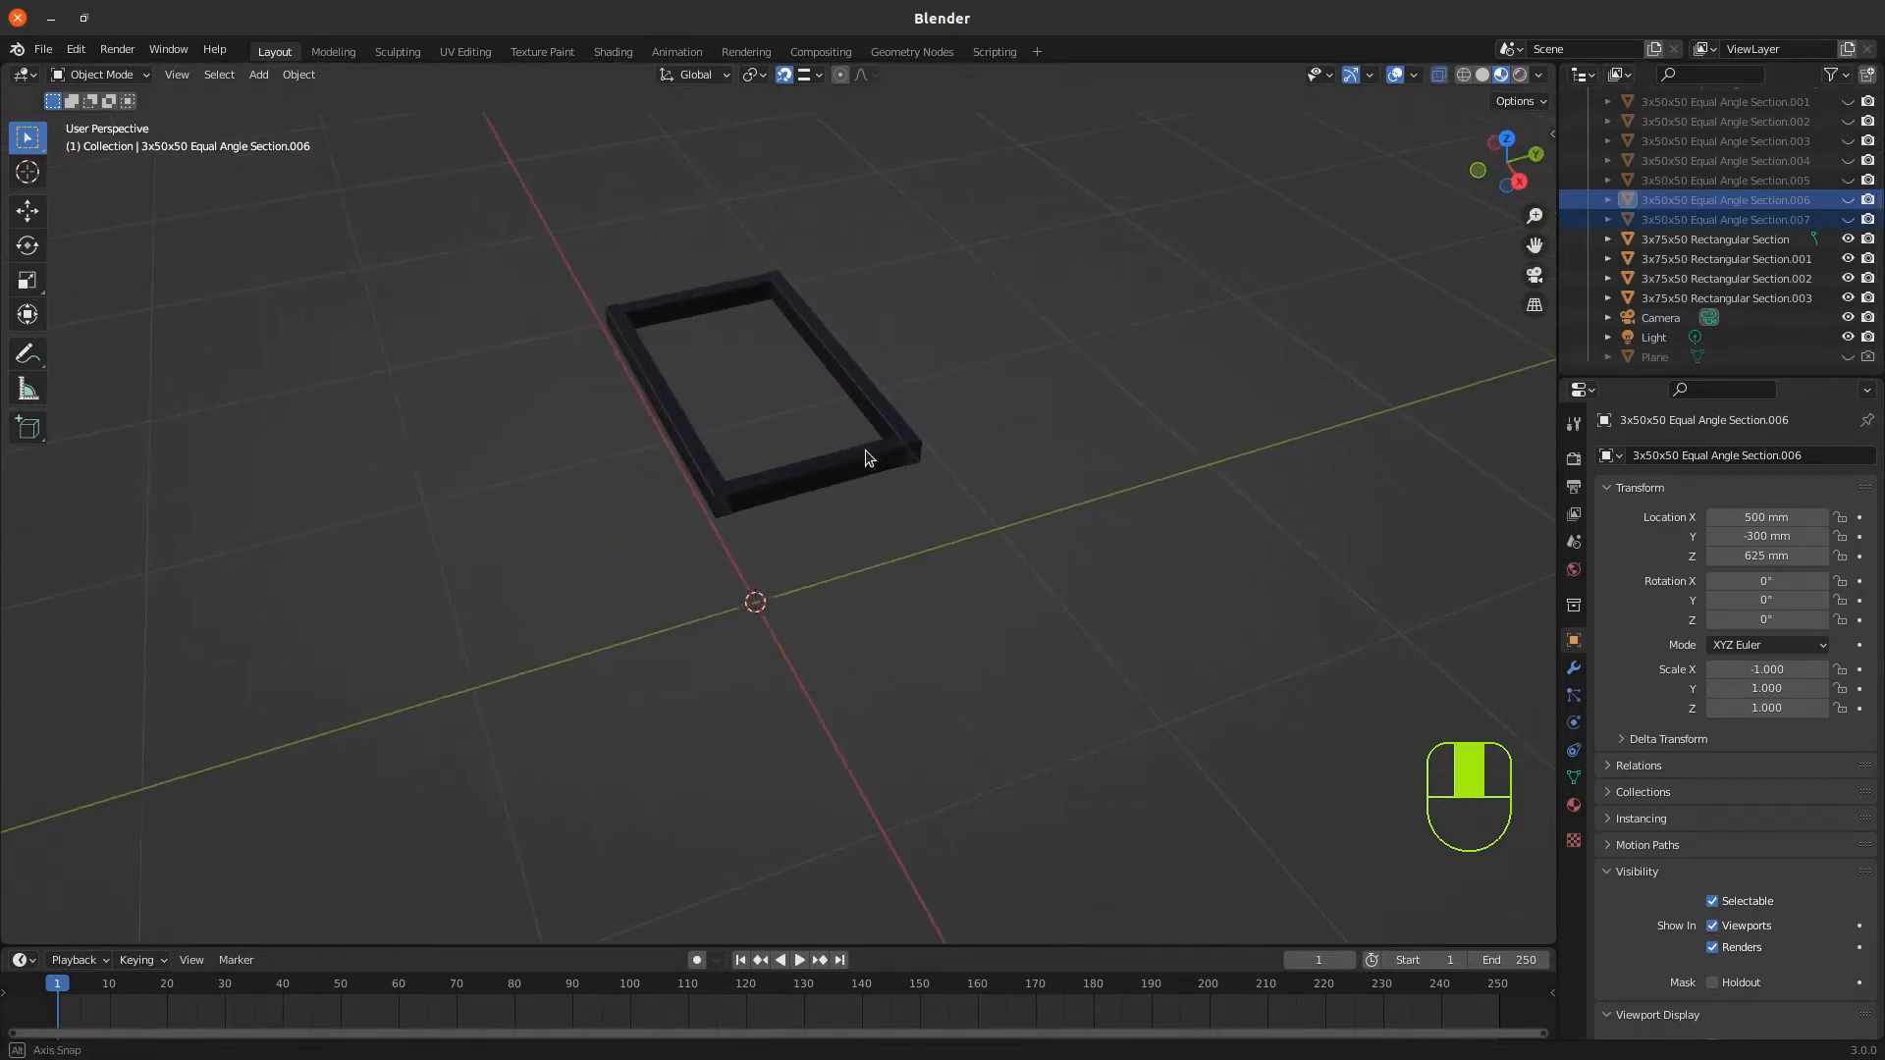
pyautogui.moveTo(825, 597); pyautogui.dragTo(813, 535, button='middle')
pyautogui.moveTo(914, 436); pyautogui.dragTo(835, 484, button='middle')
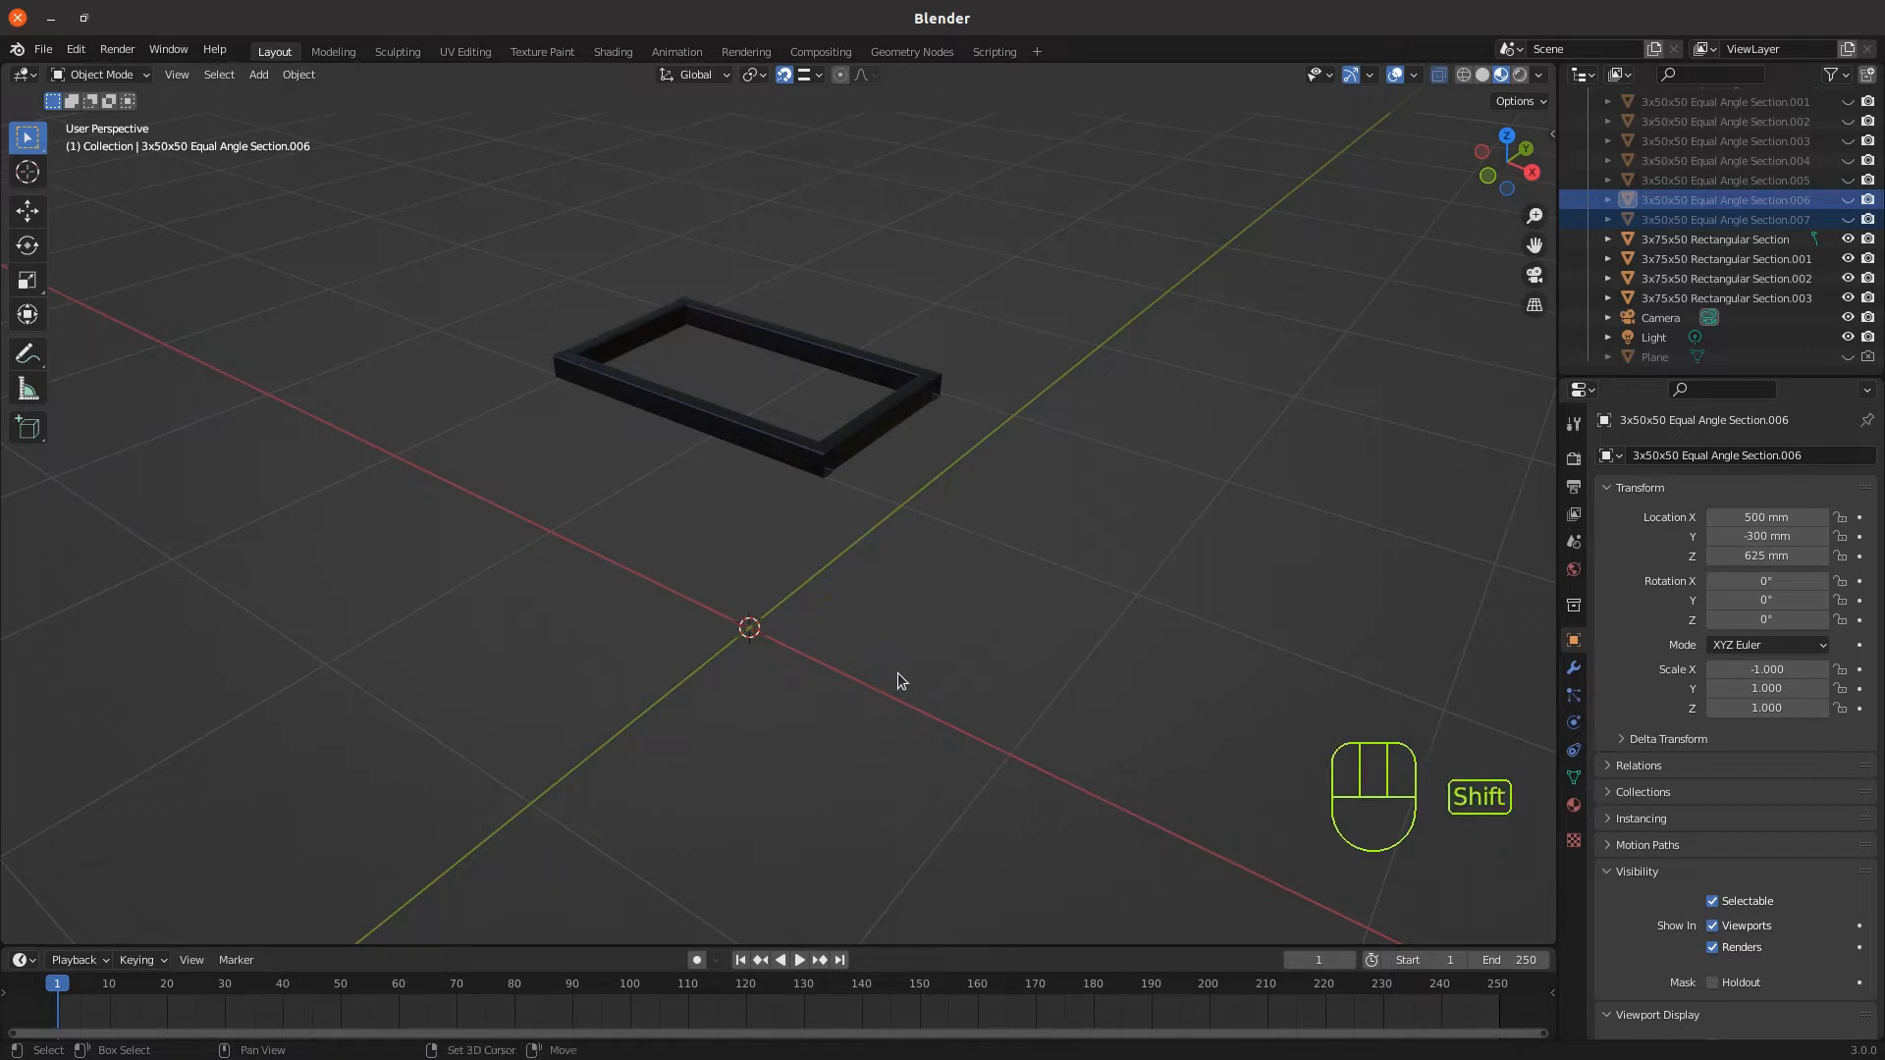
# Add a mesh plane at the world origin with a size of 575 mm
pyautogui.hotkey('shift', 'a')
pyautogui.moveTo(856, 660)
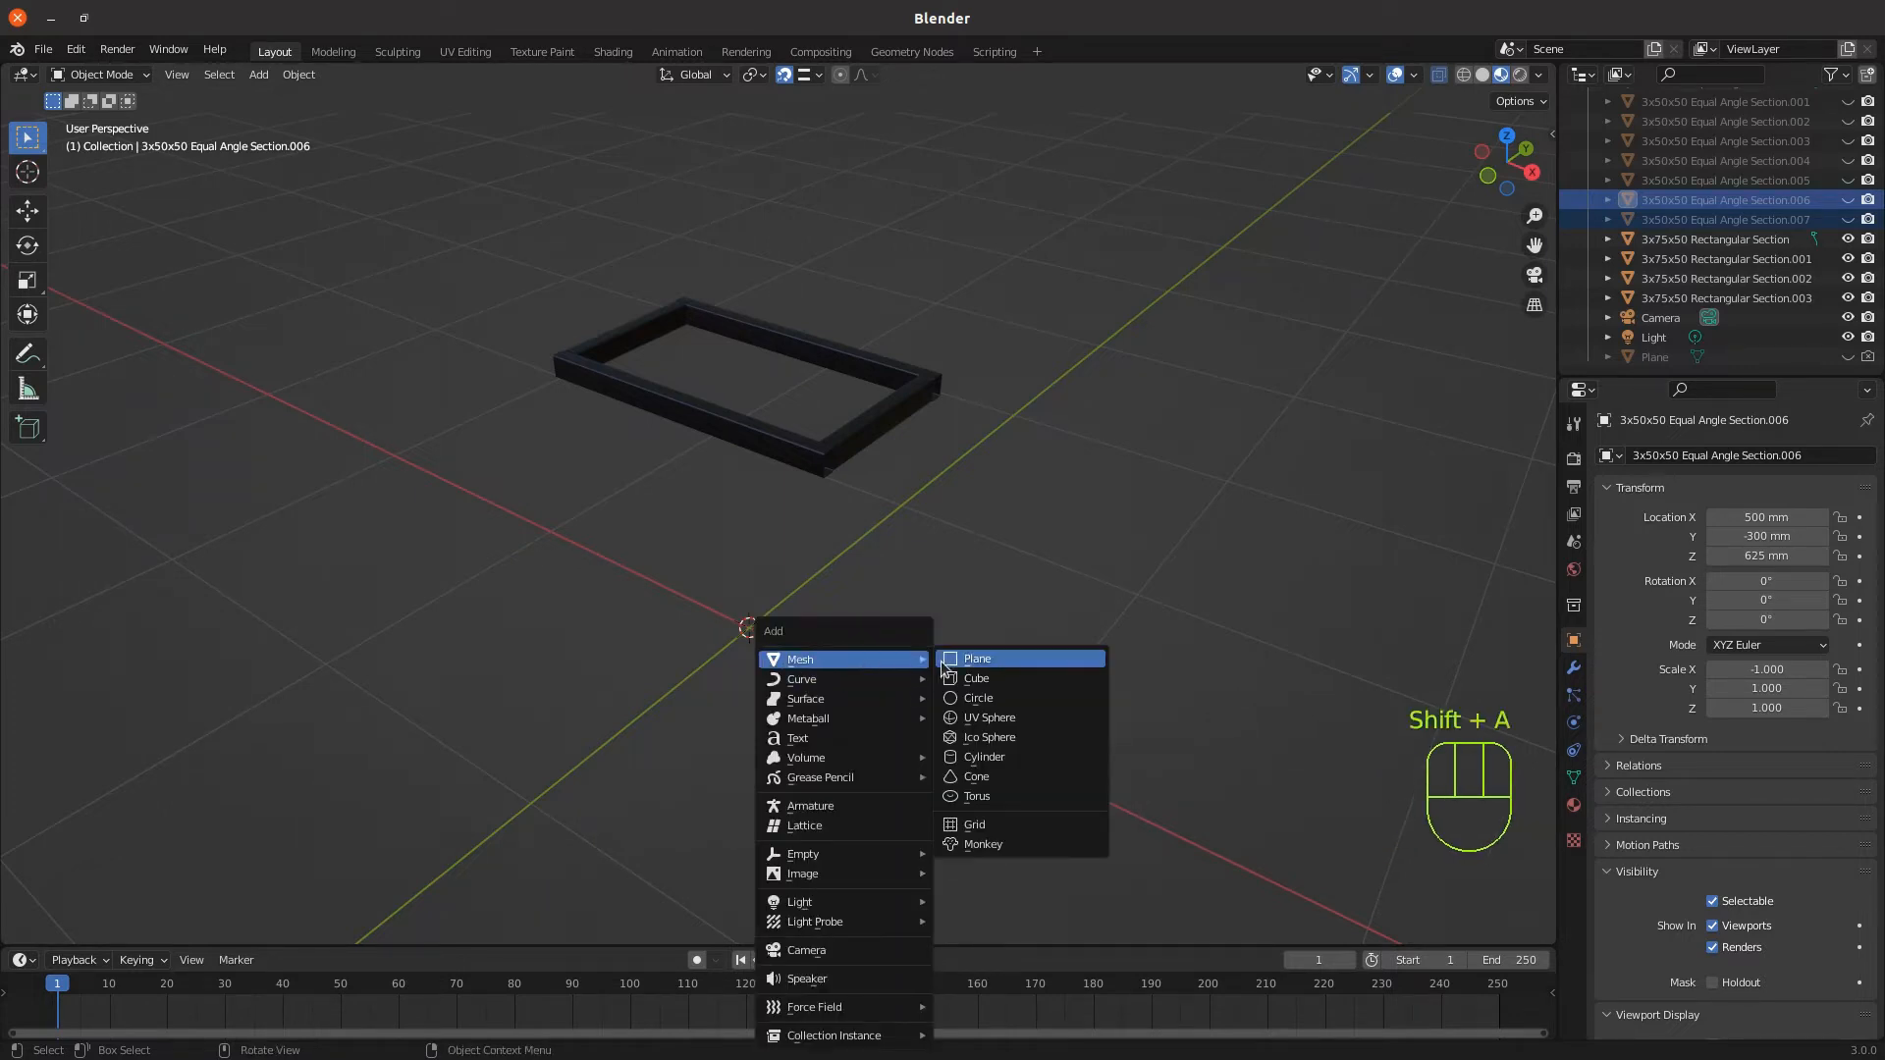
pyautogui.click(971, 661)
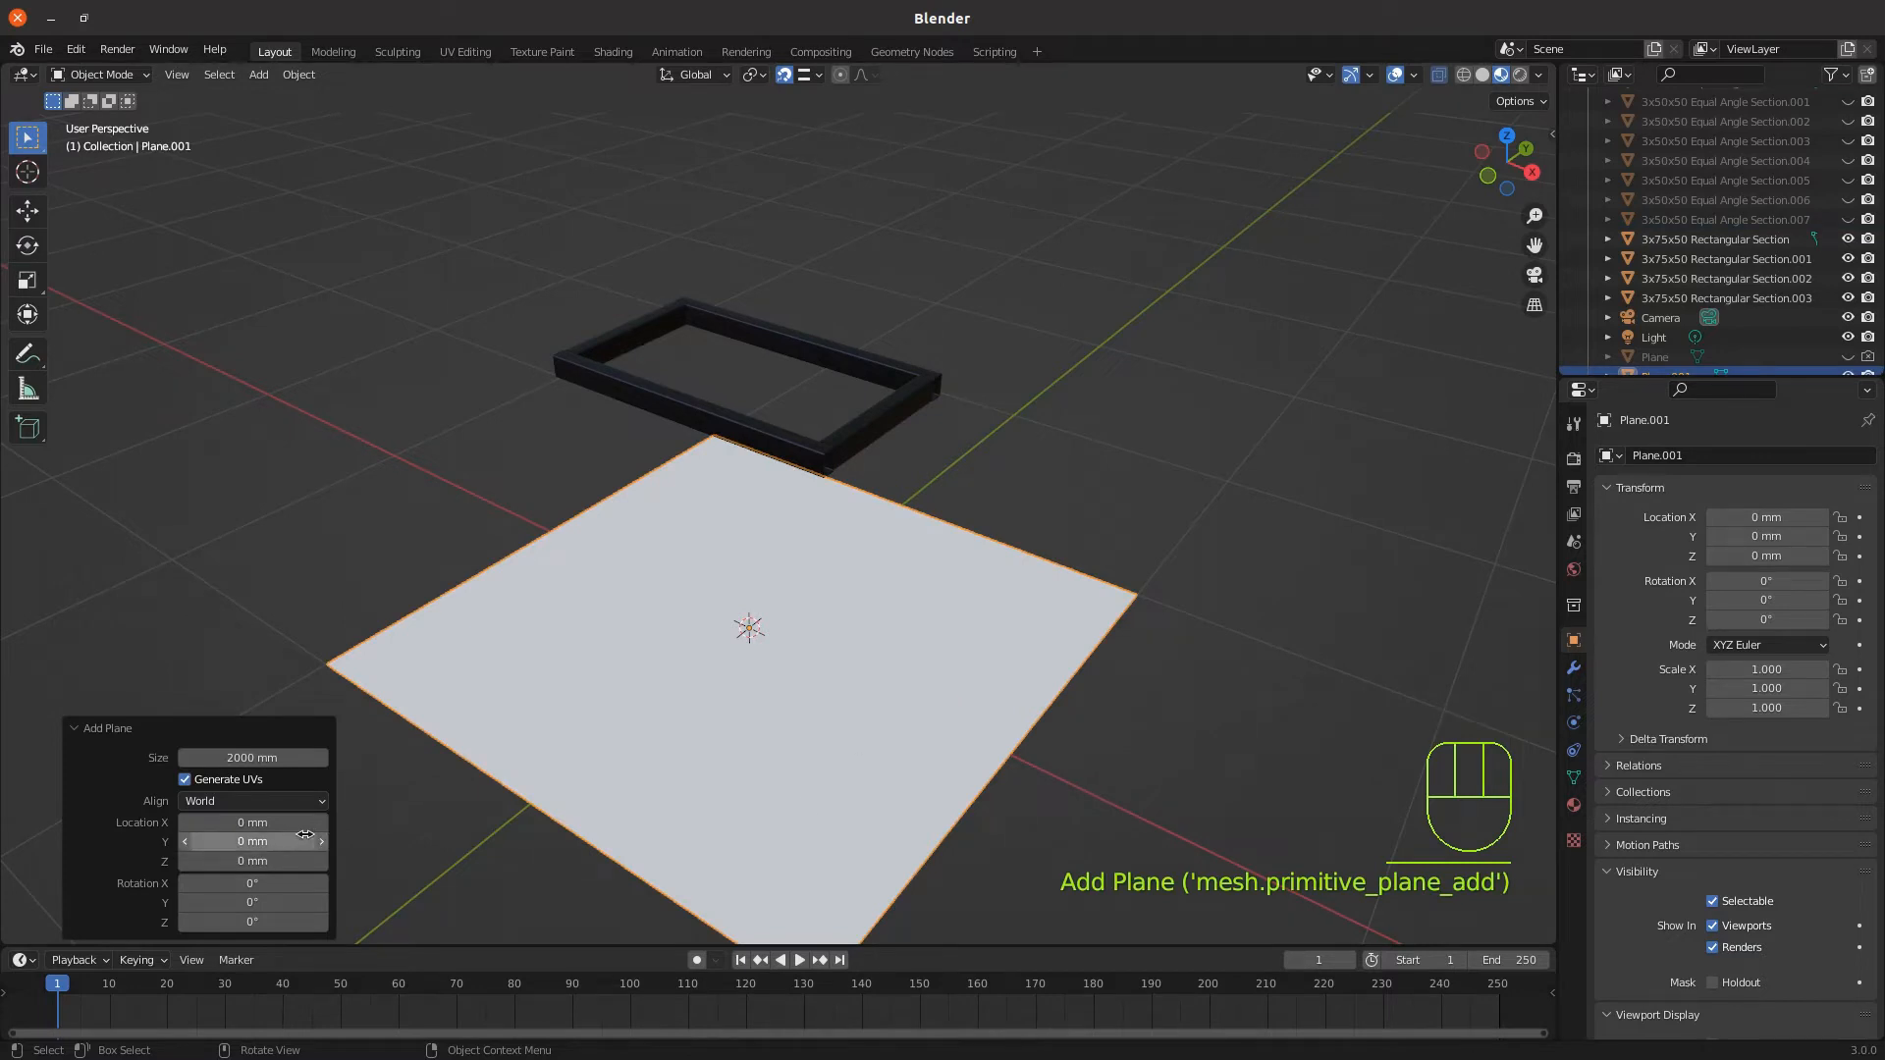
pyautogui.click(243, 758)
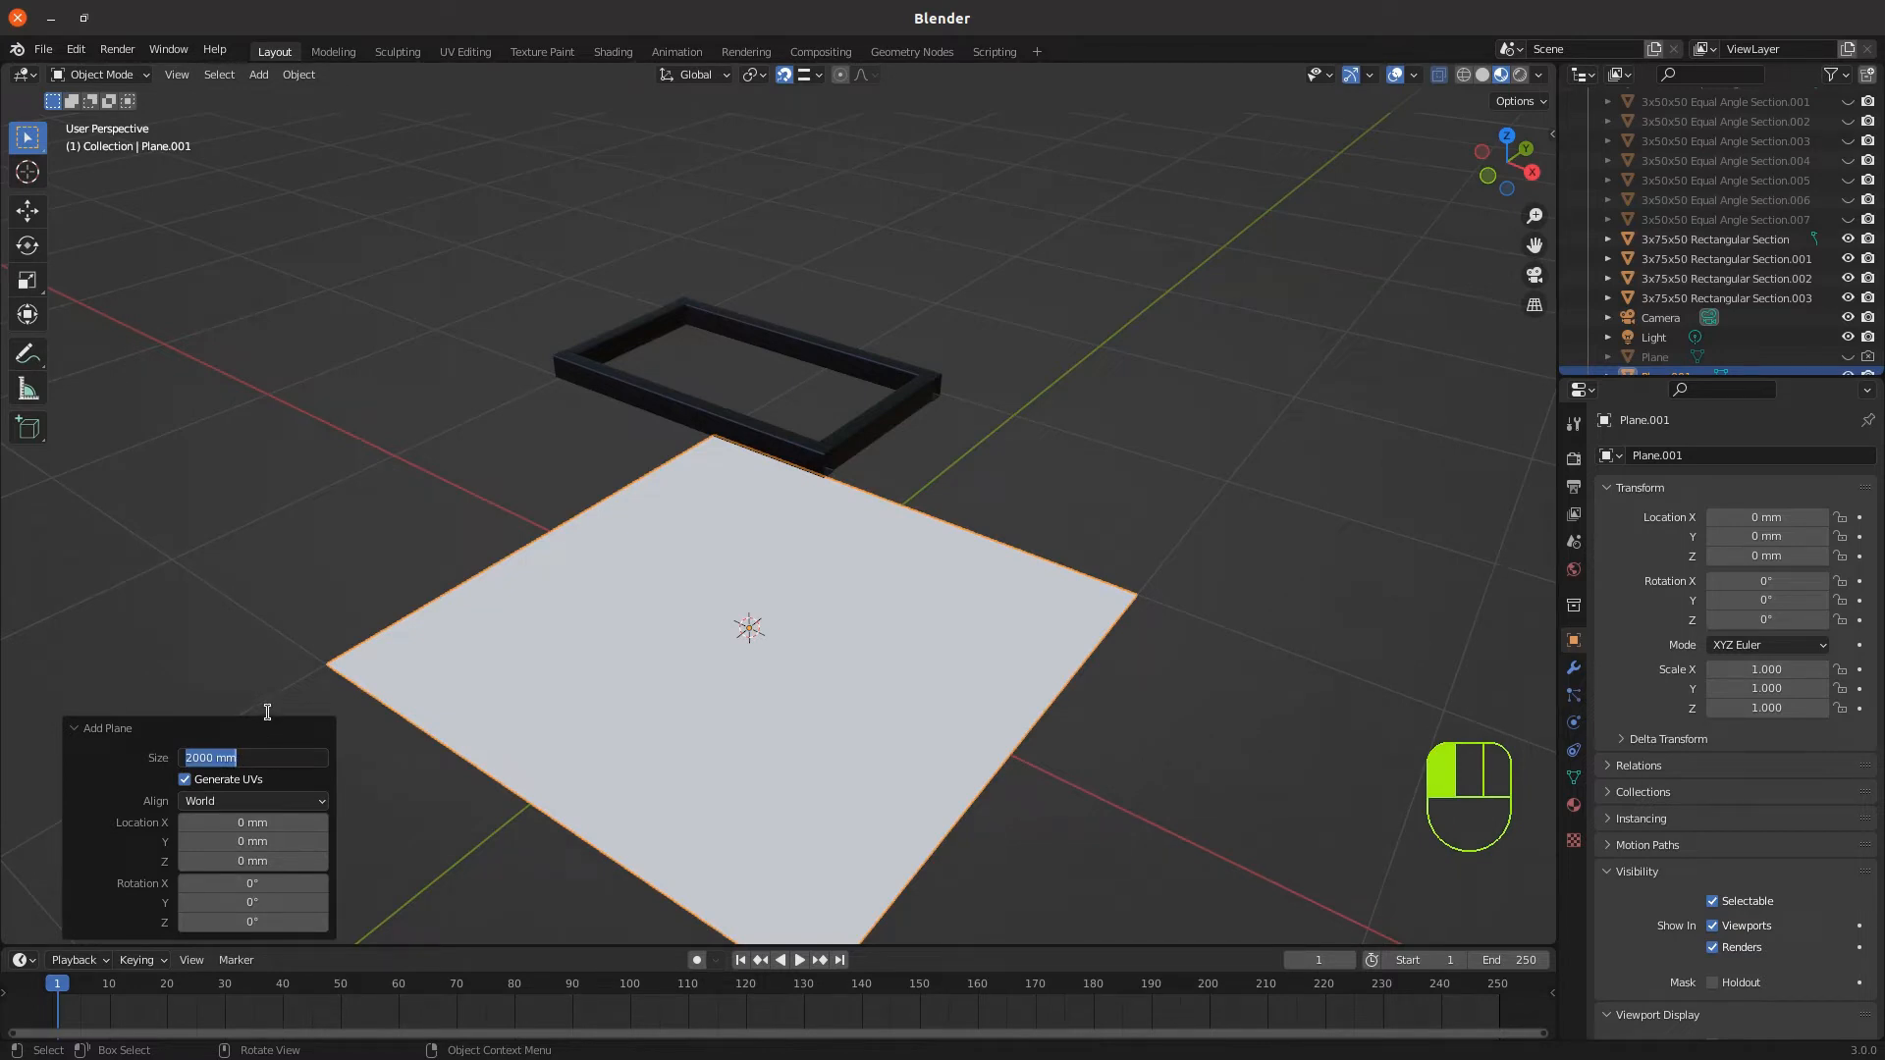
pyautogui.write('575')
pyautogui.press('Return')
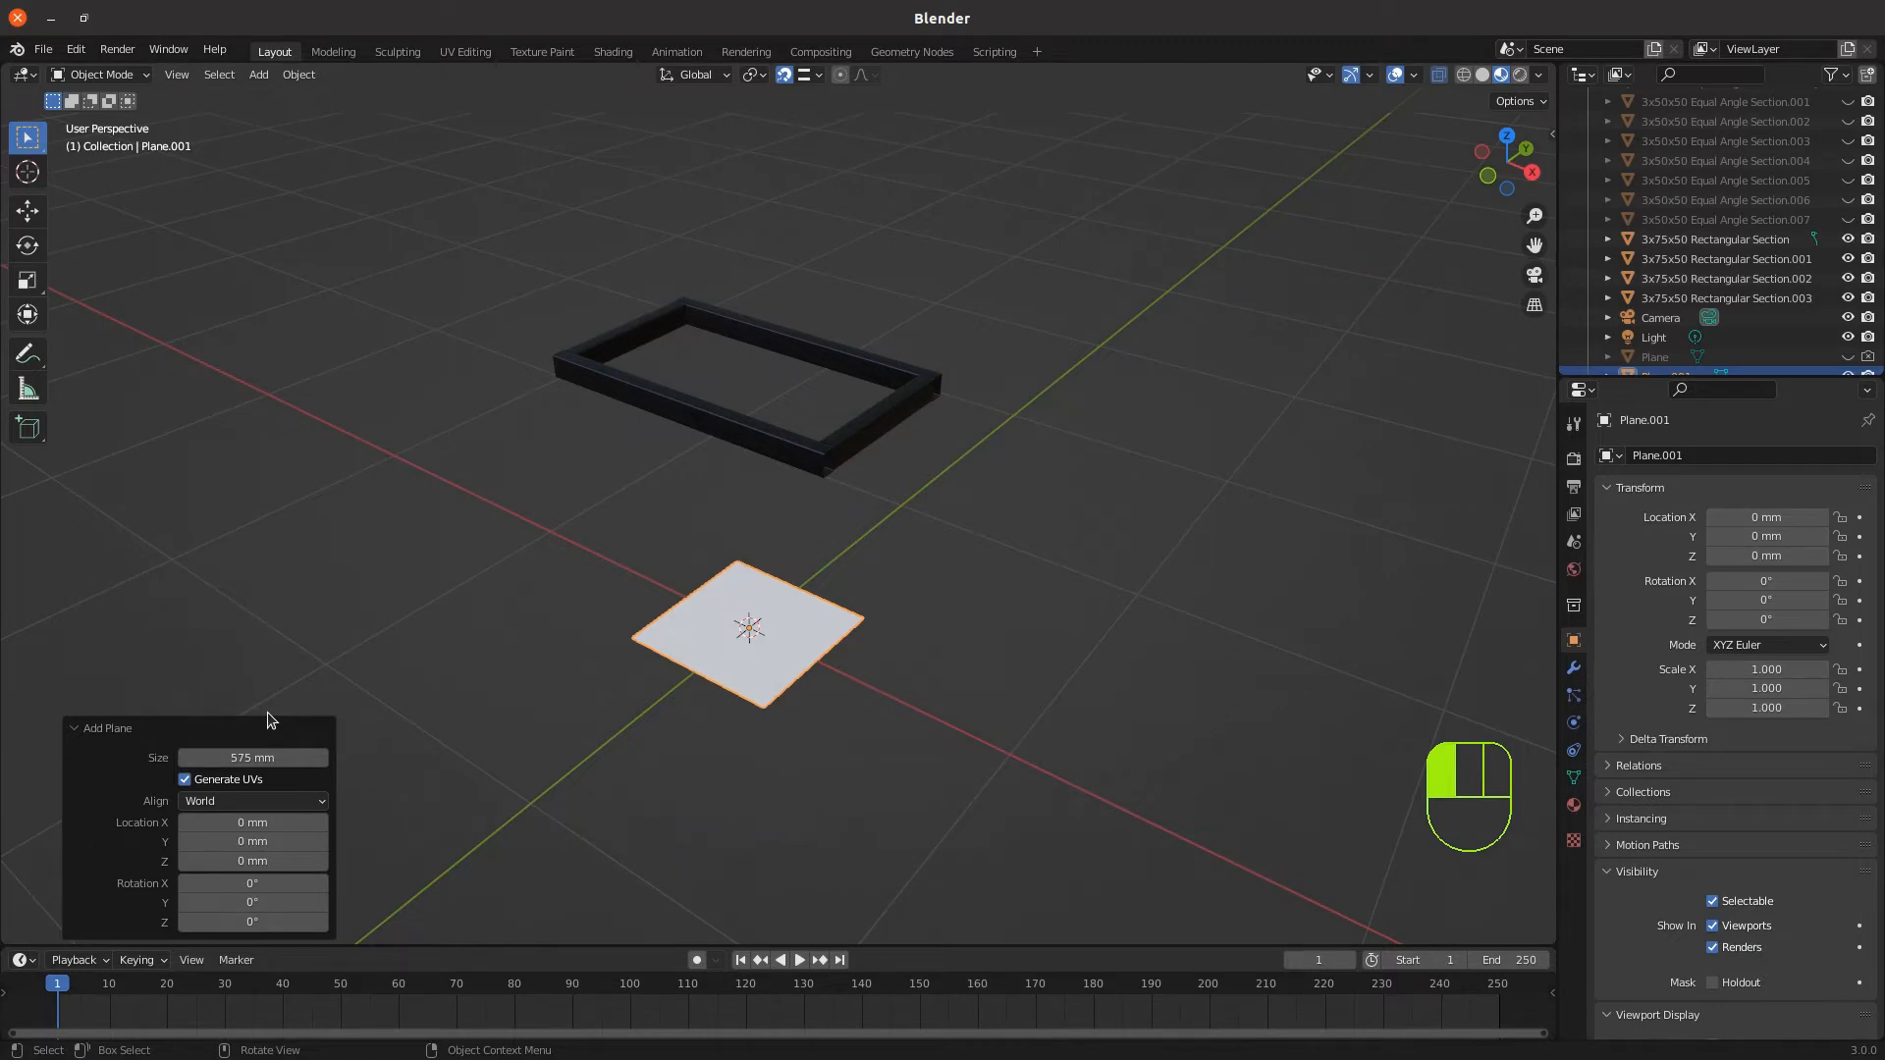
# In the right orthographic view, rotate the new plane 90° about the global Y axis
pyautogui.press('KP_3')
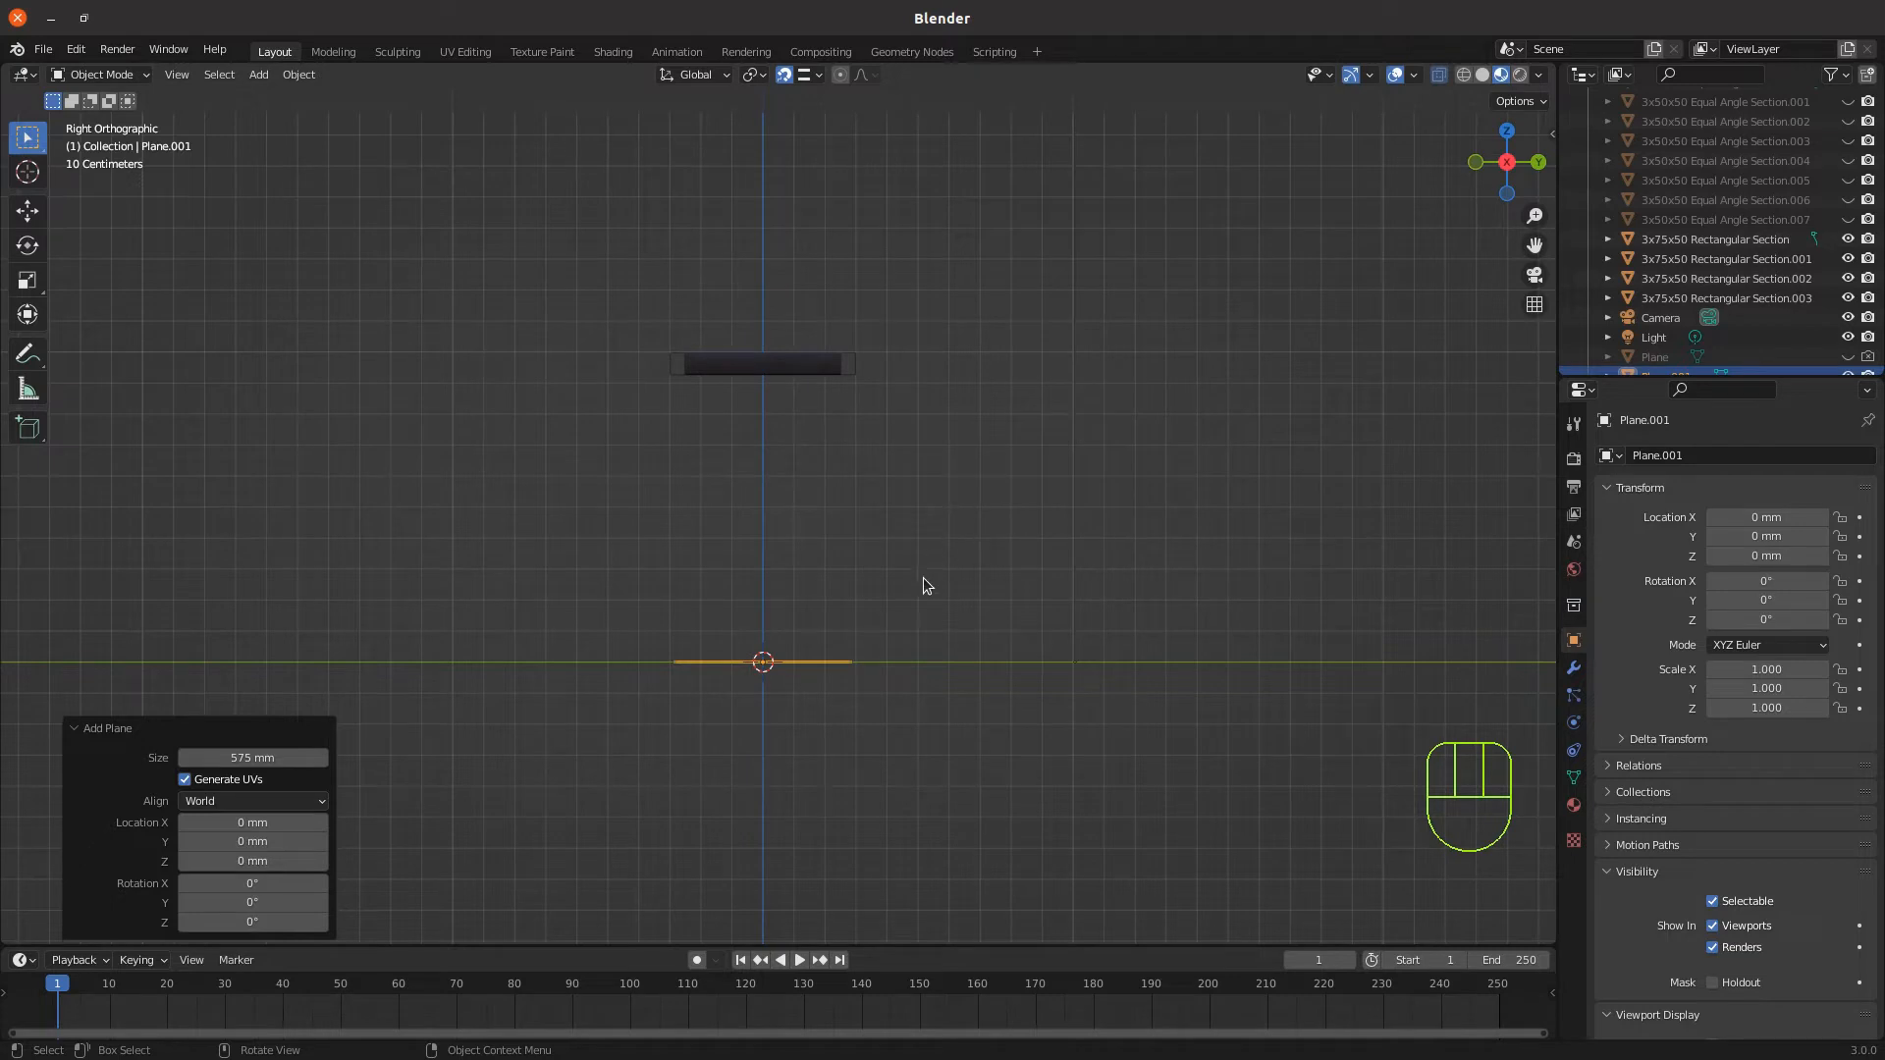
pyautogui.press('r')
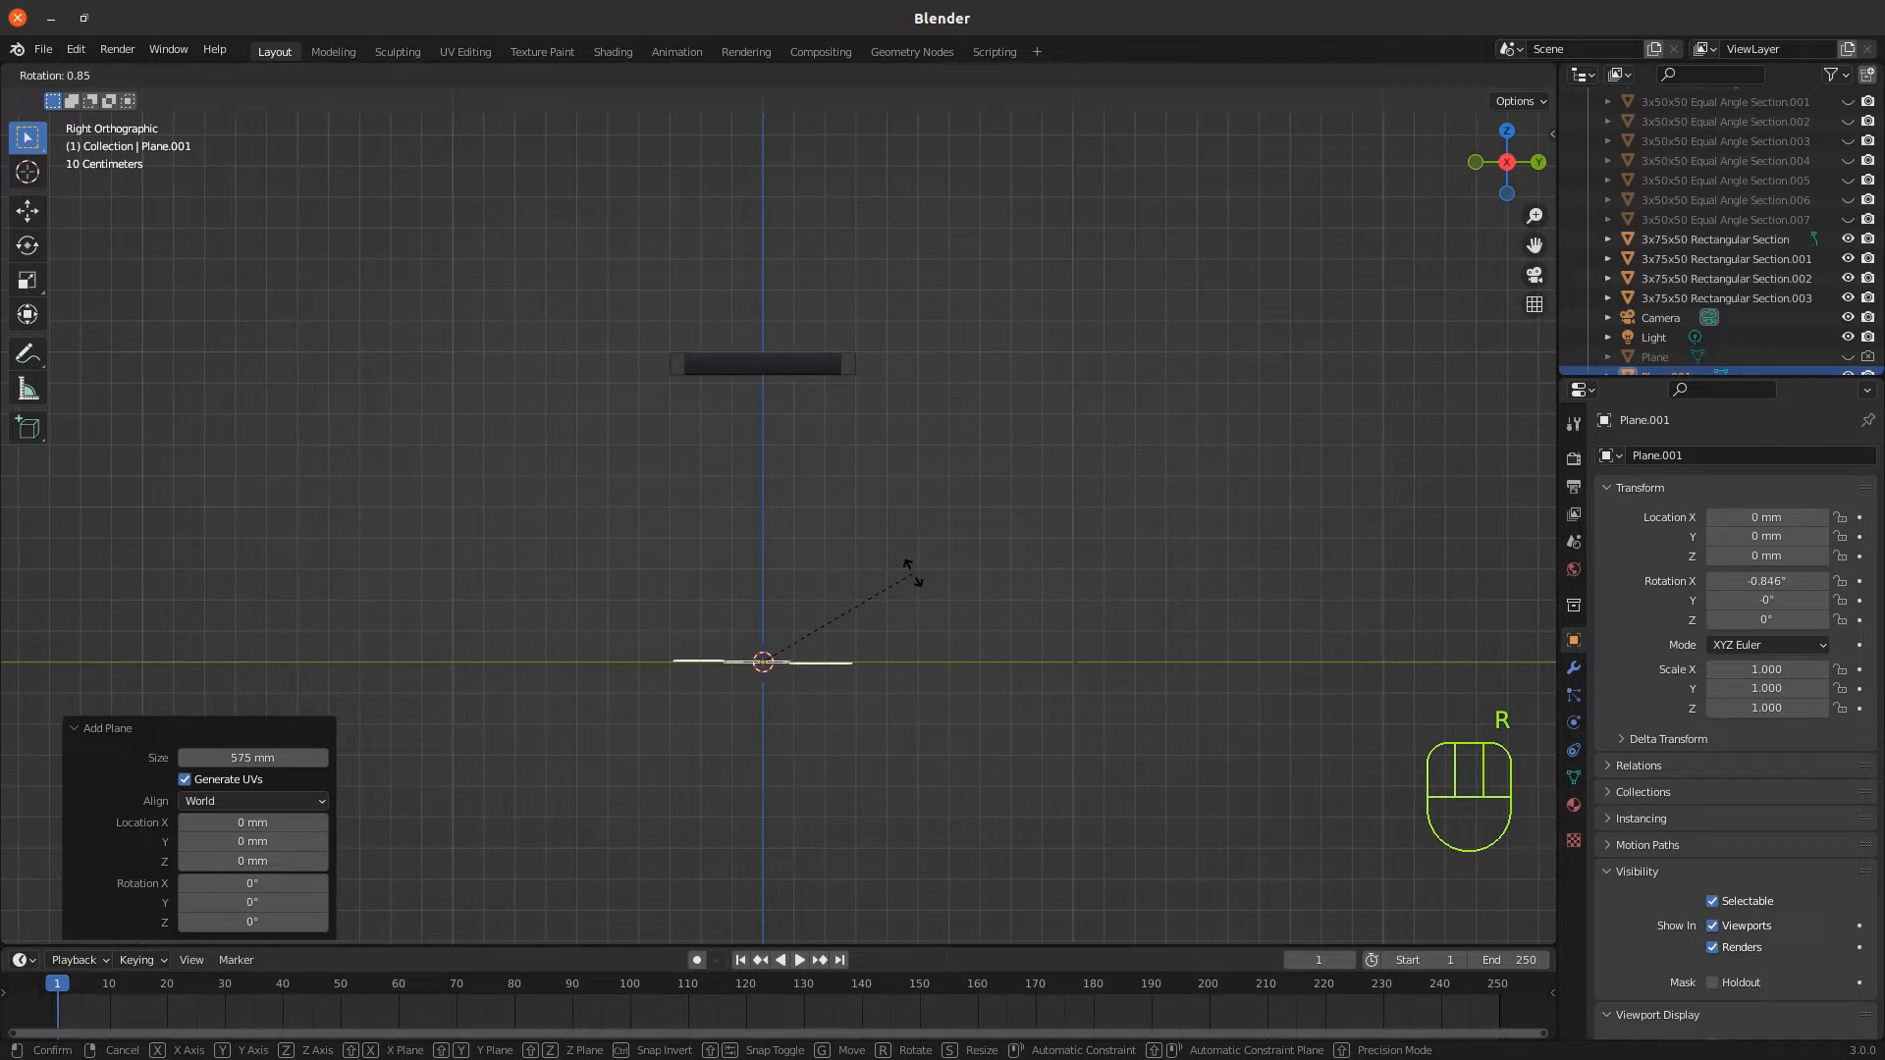
pyautogui.write('y')
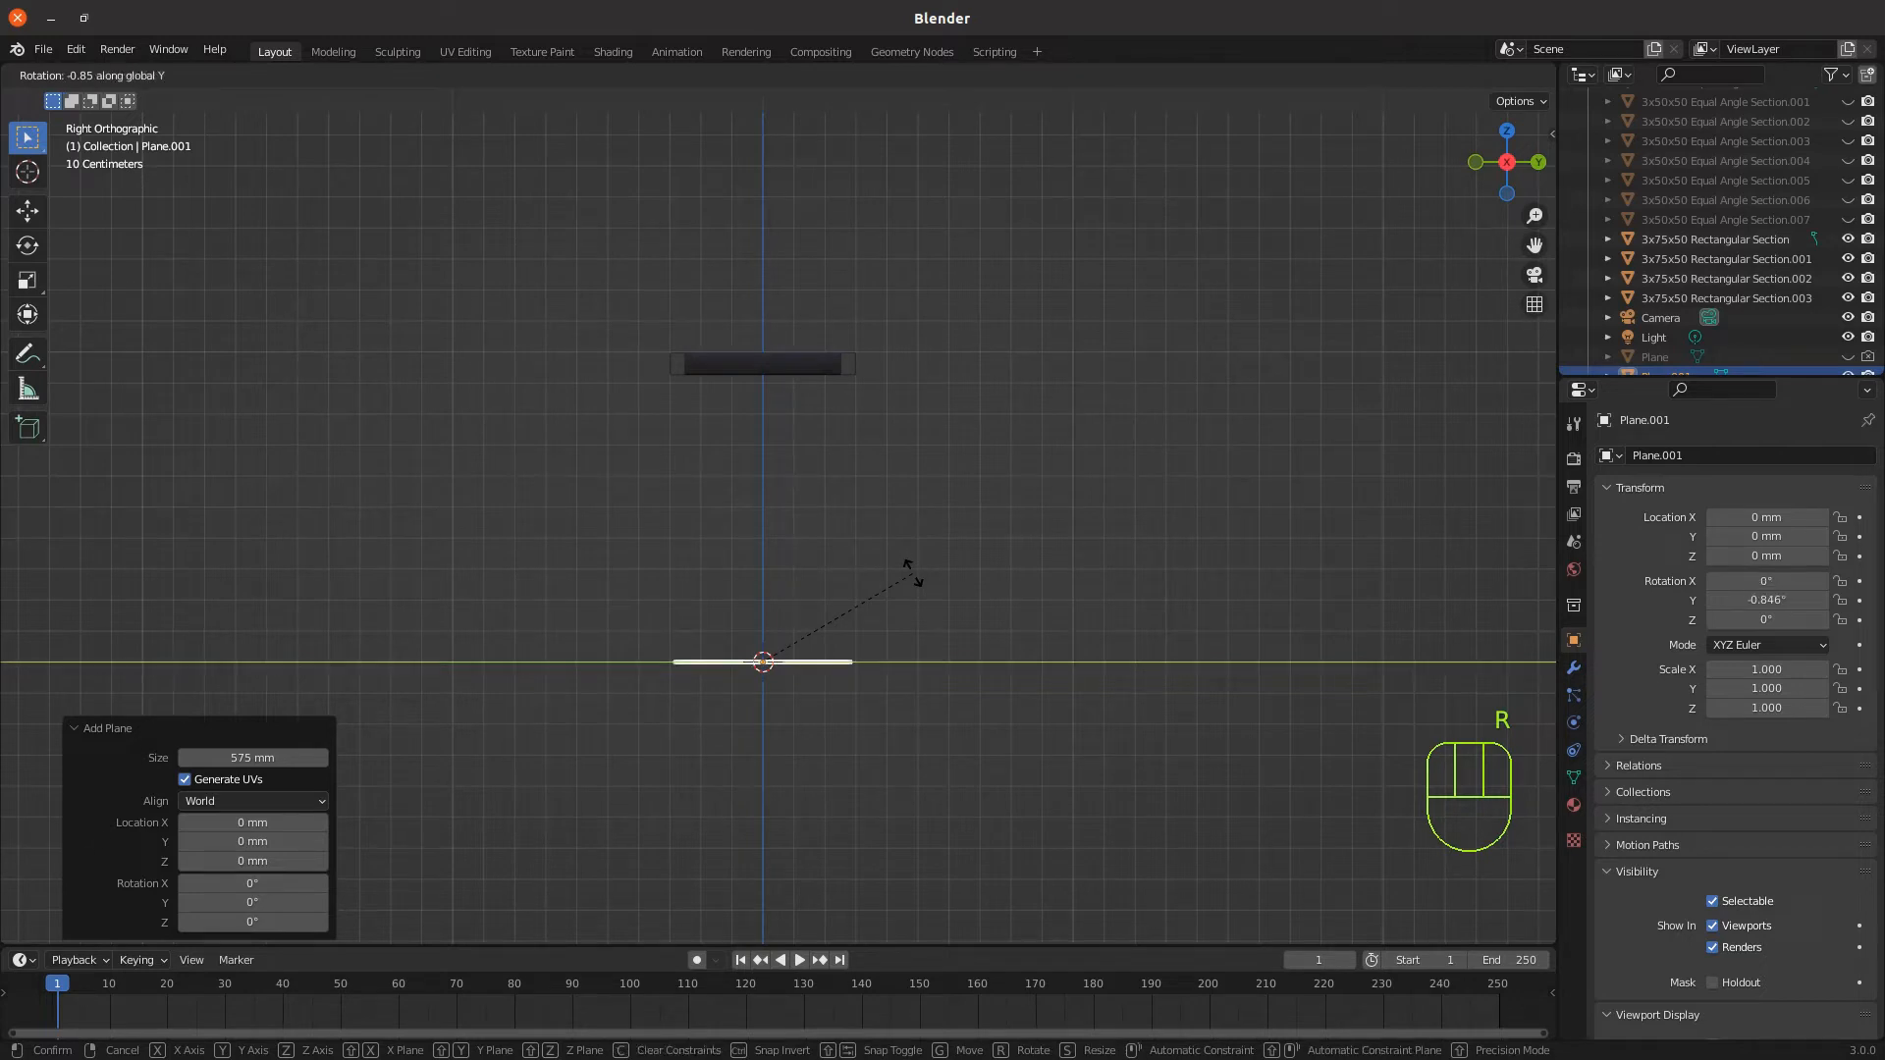
pyautogui.write('90')
pyautogui.press('Return')
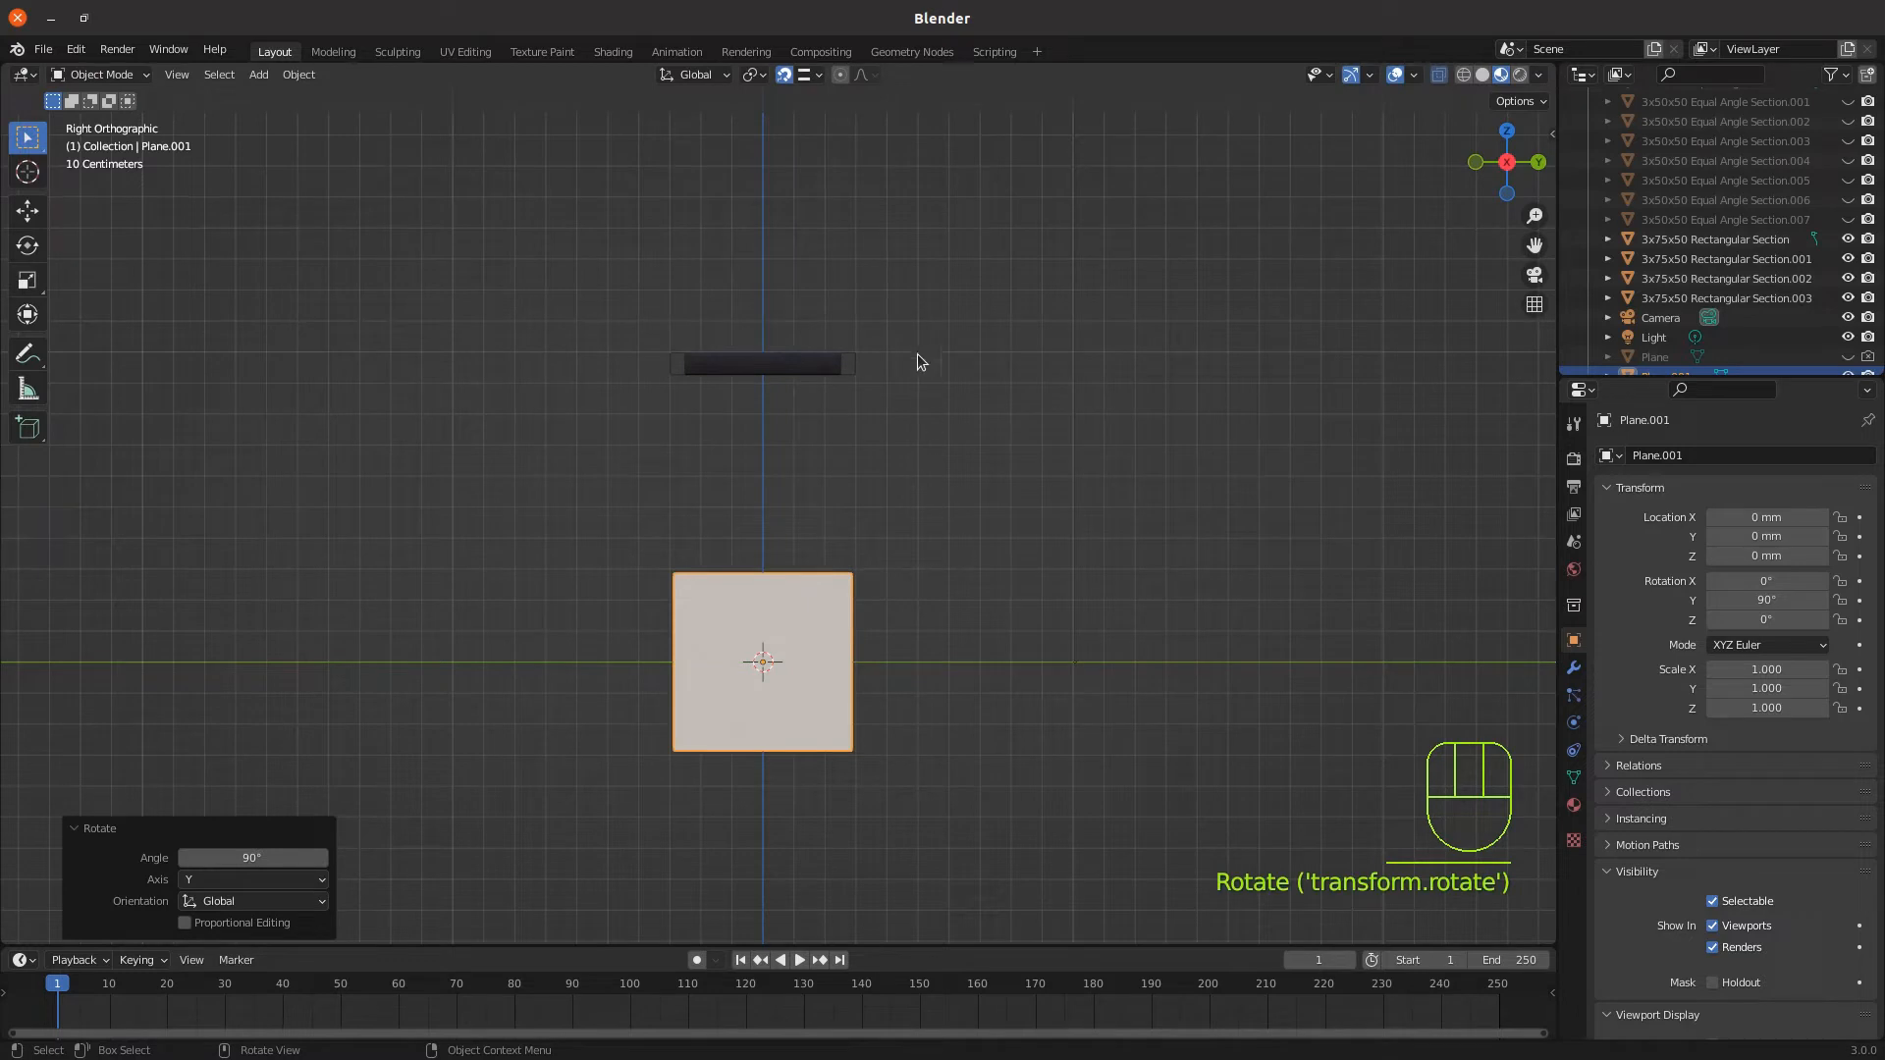
# In Edit Mode, add one centred horizontal loop cut to the plane, with the slide factor left at 0
pyautogui.click(784, 76)
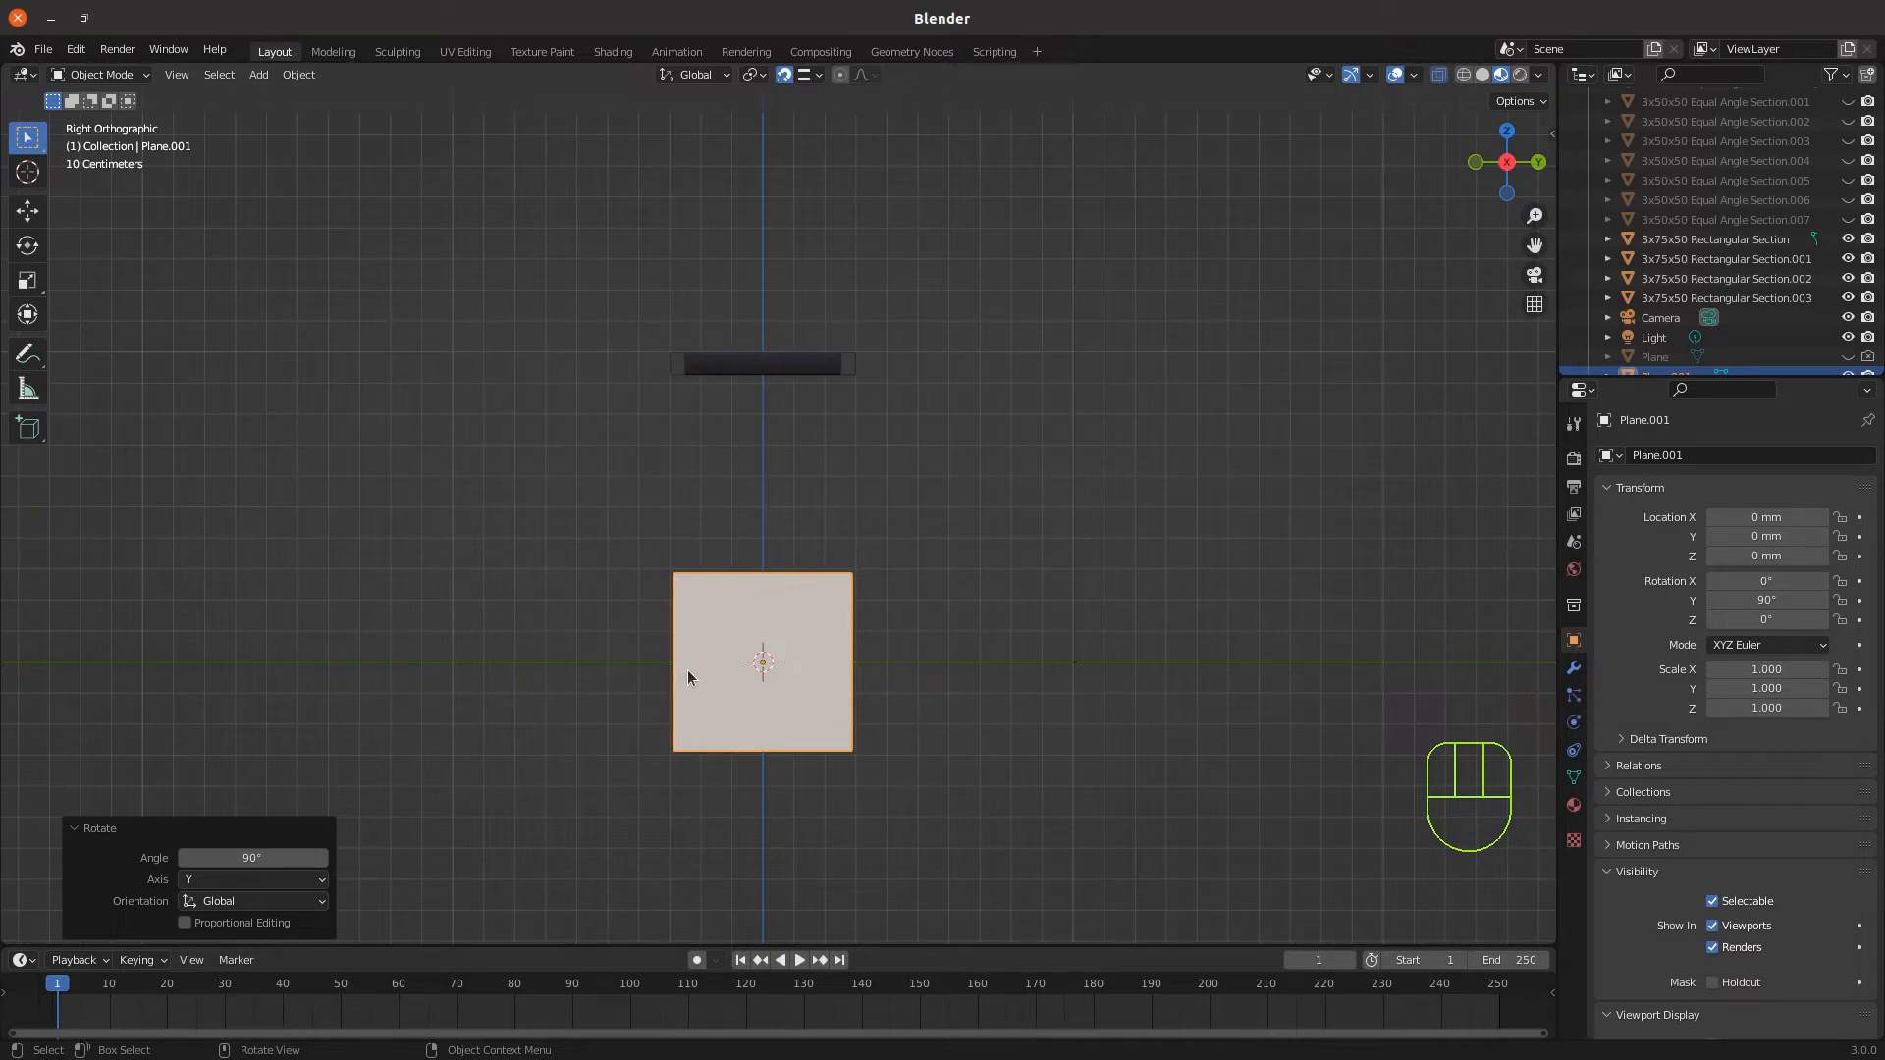
pyautogui.press('ctrl')
pyautogui.hotkey('ctrl', 'r')
pyautogui.press('Tab')
pyautogui.scroll(2, 740, 730)
pyautogui.scroll(1, 740, 730)
pyautogui.keyDown('shift'); pyautogui.moveTo(741, 660); pyautogui.dragTo(747, 531, button='middle'); pyautogui.keyUp('shift')
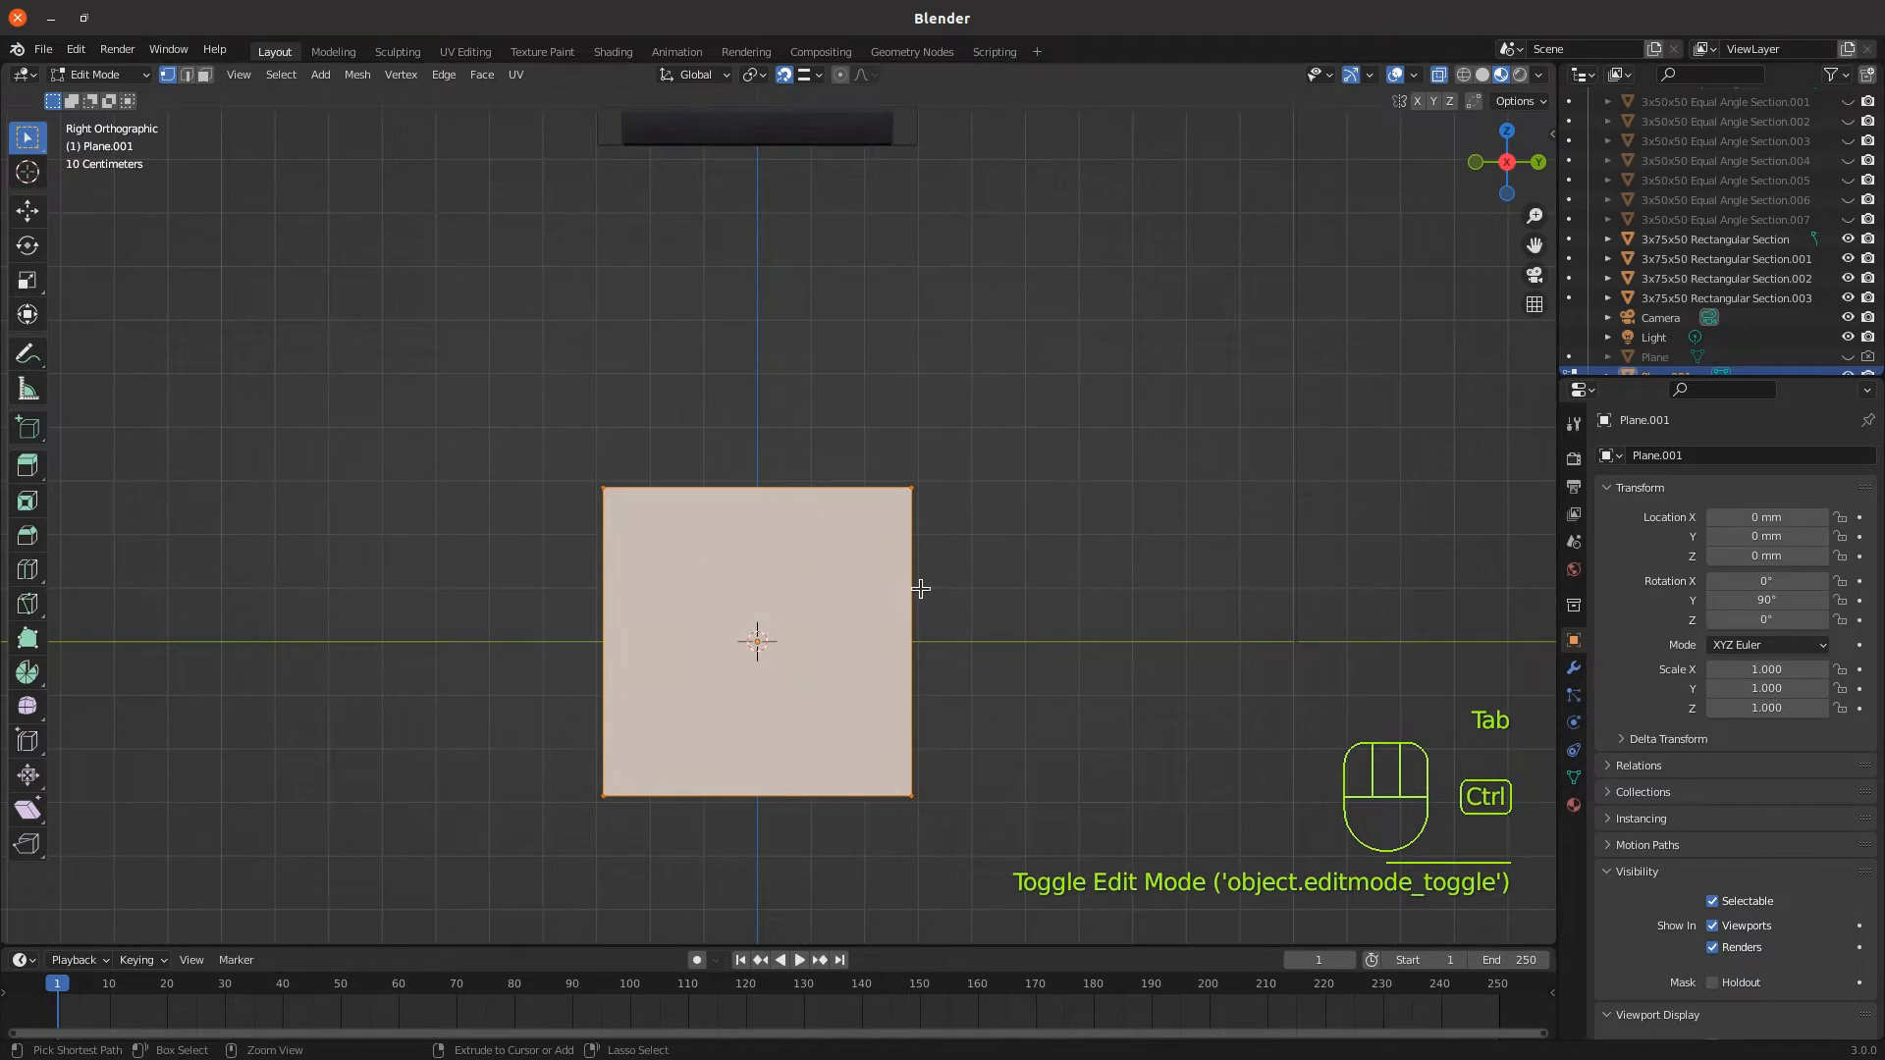
pyautogui.hotkey('ctrl', 'r')
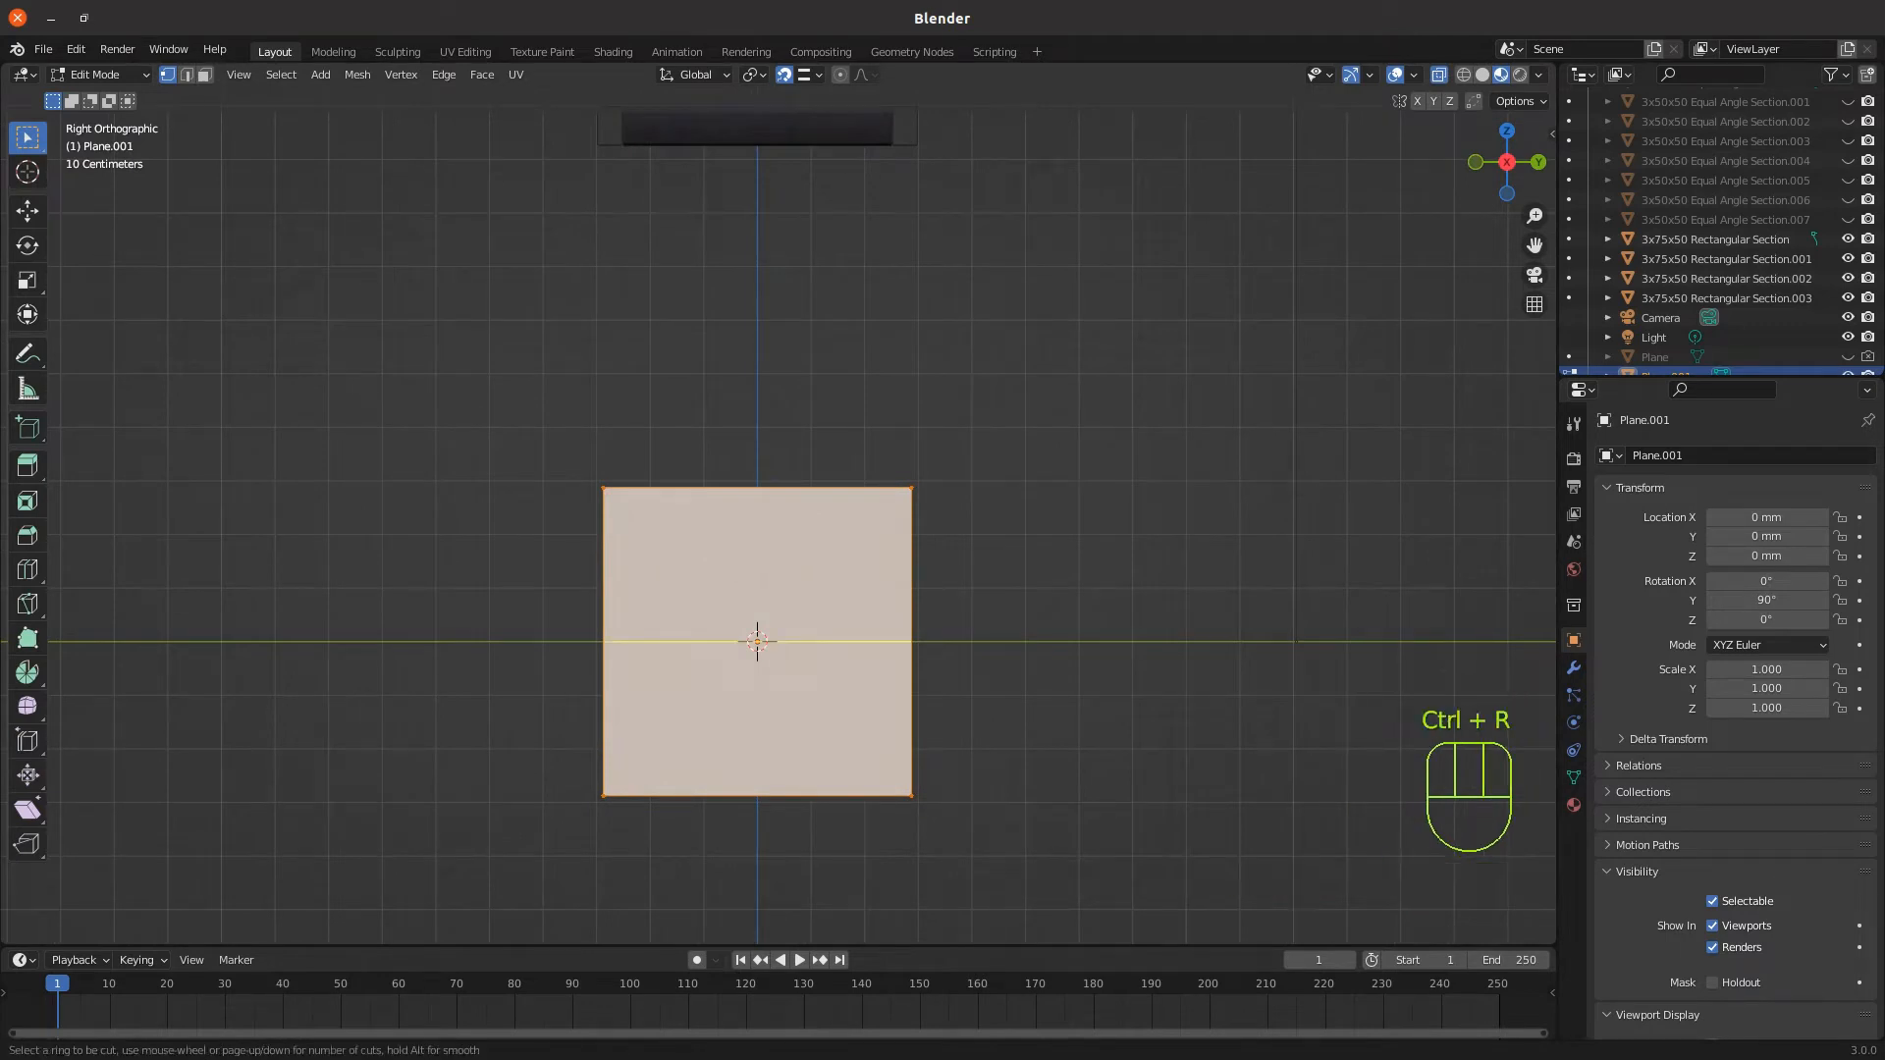
pyautogui.click(914, 597)
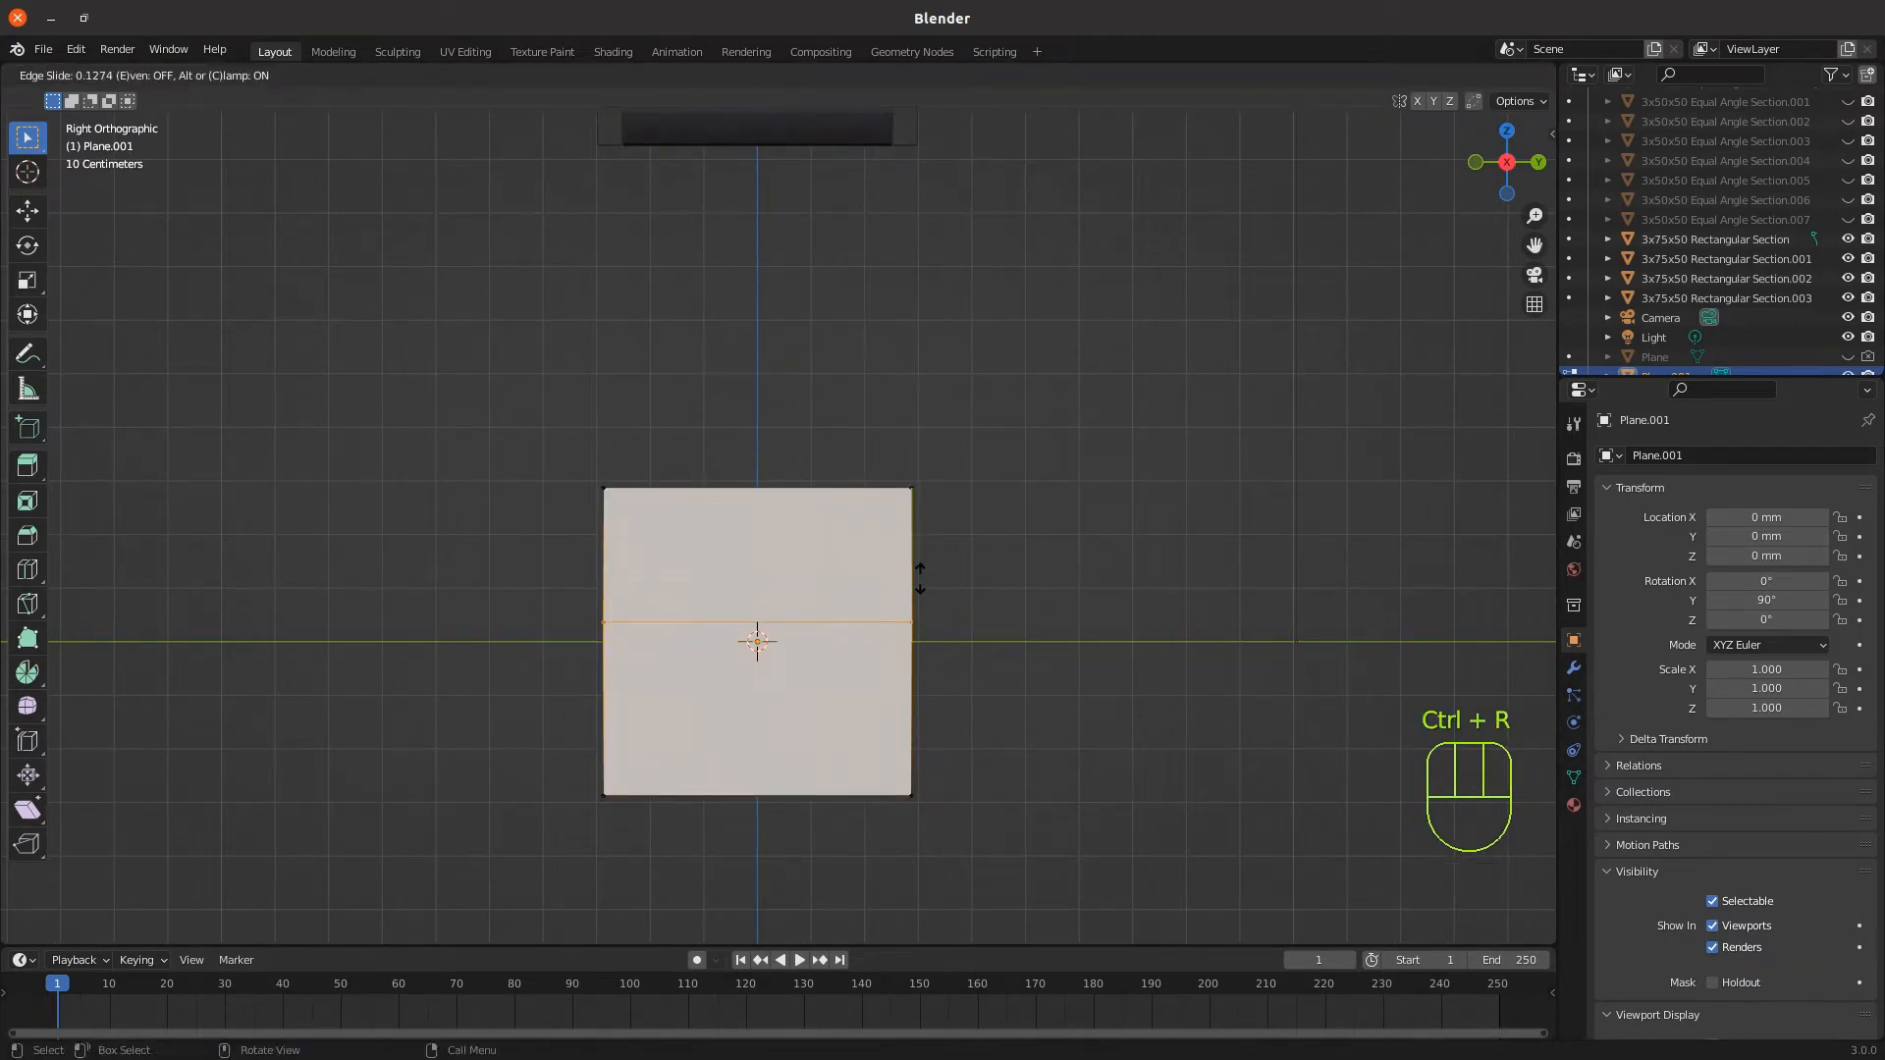
pyautogui.rightClick(918, 578)
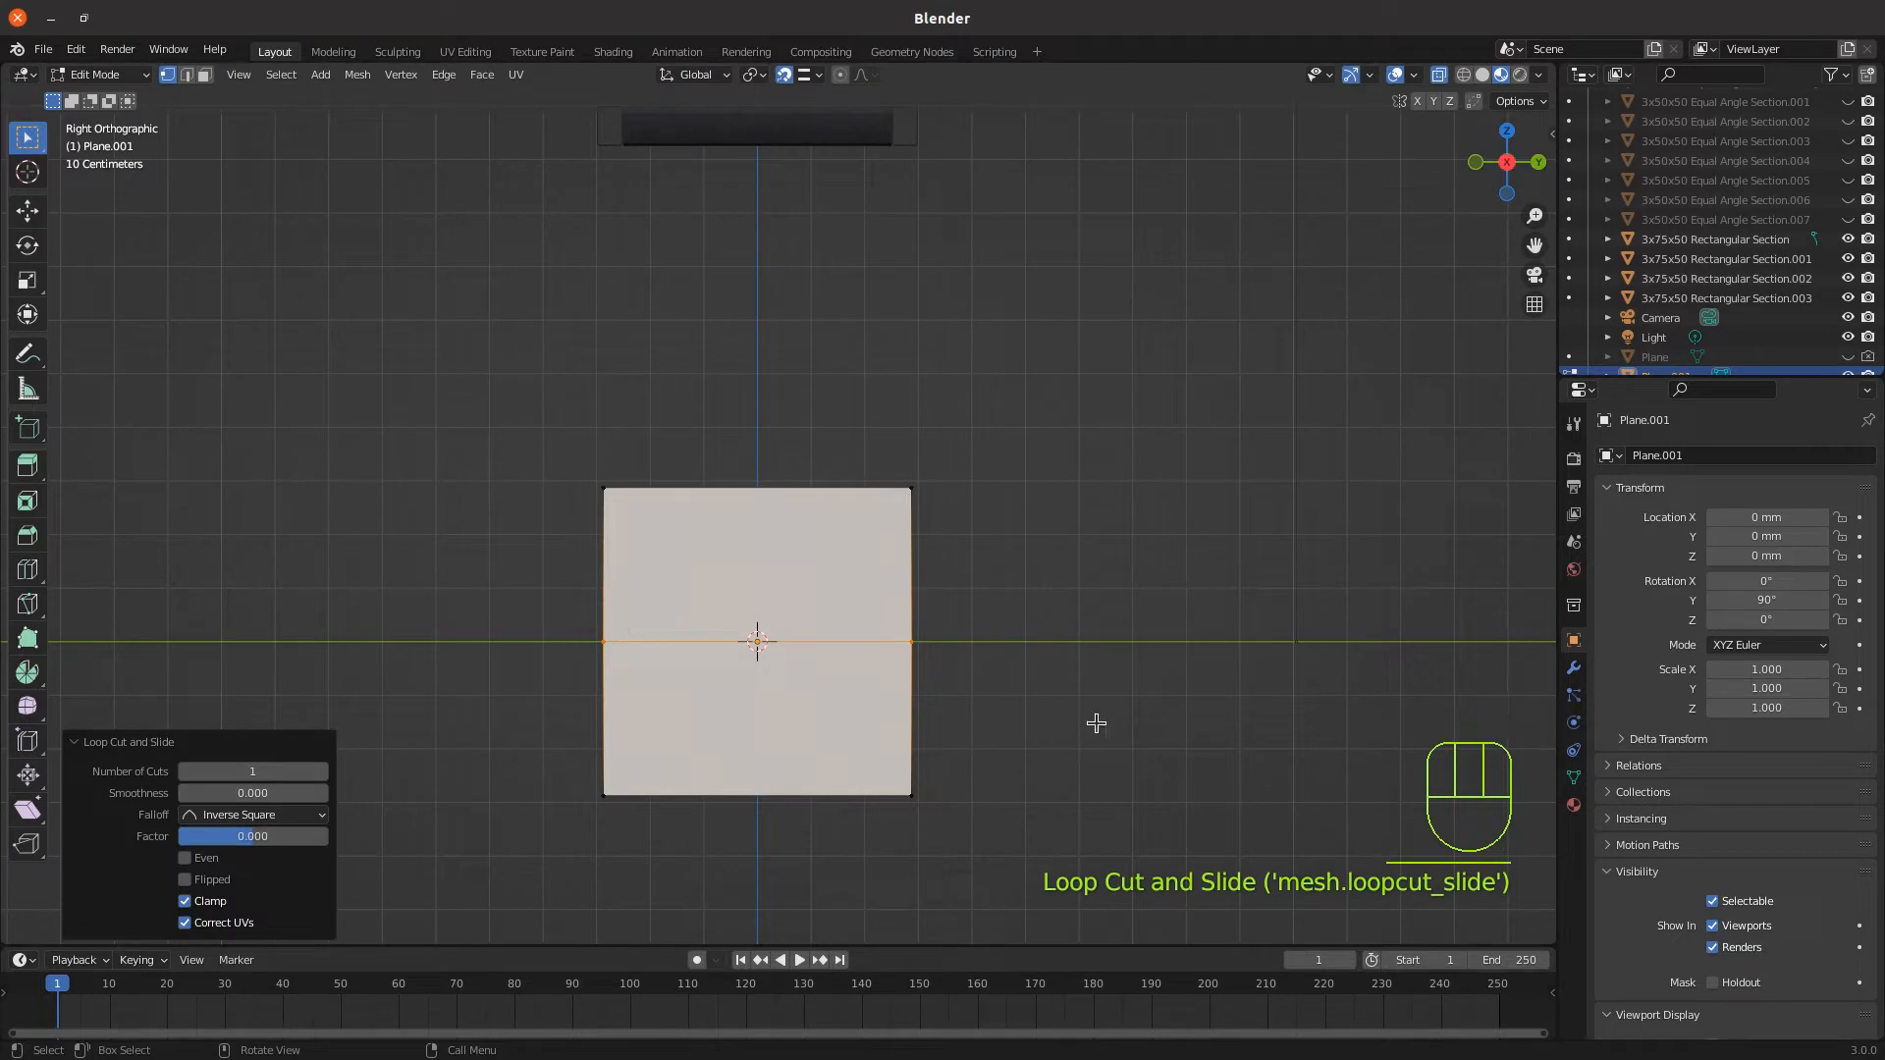
# Delete the two lower corner vertices of the plane to remove the half below the loop cut
pyautogui.click(586, 821)
pyautogui.keyDown('shift'); pyautogui.click(915, 793); pyautogui.keyUp('shift')
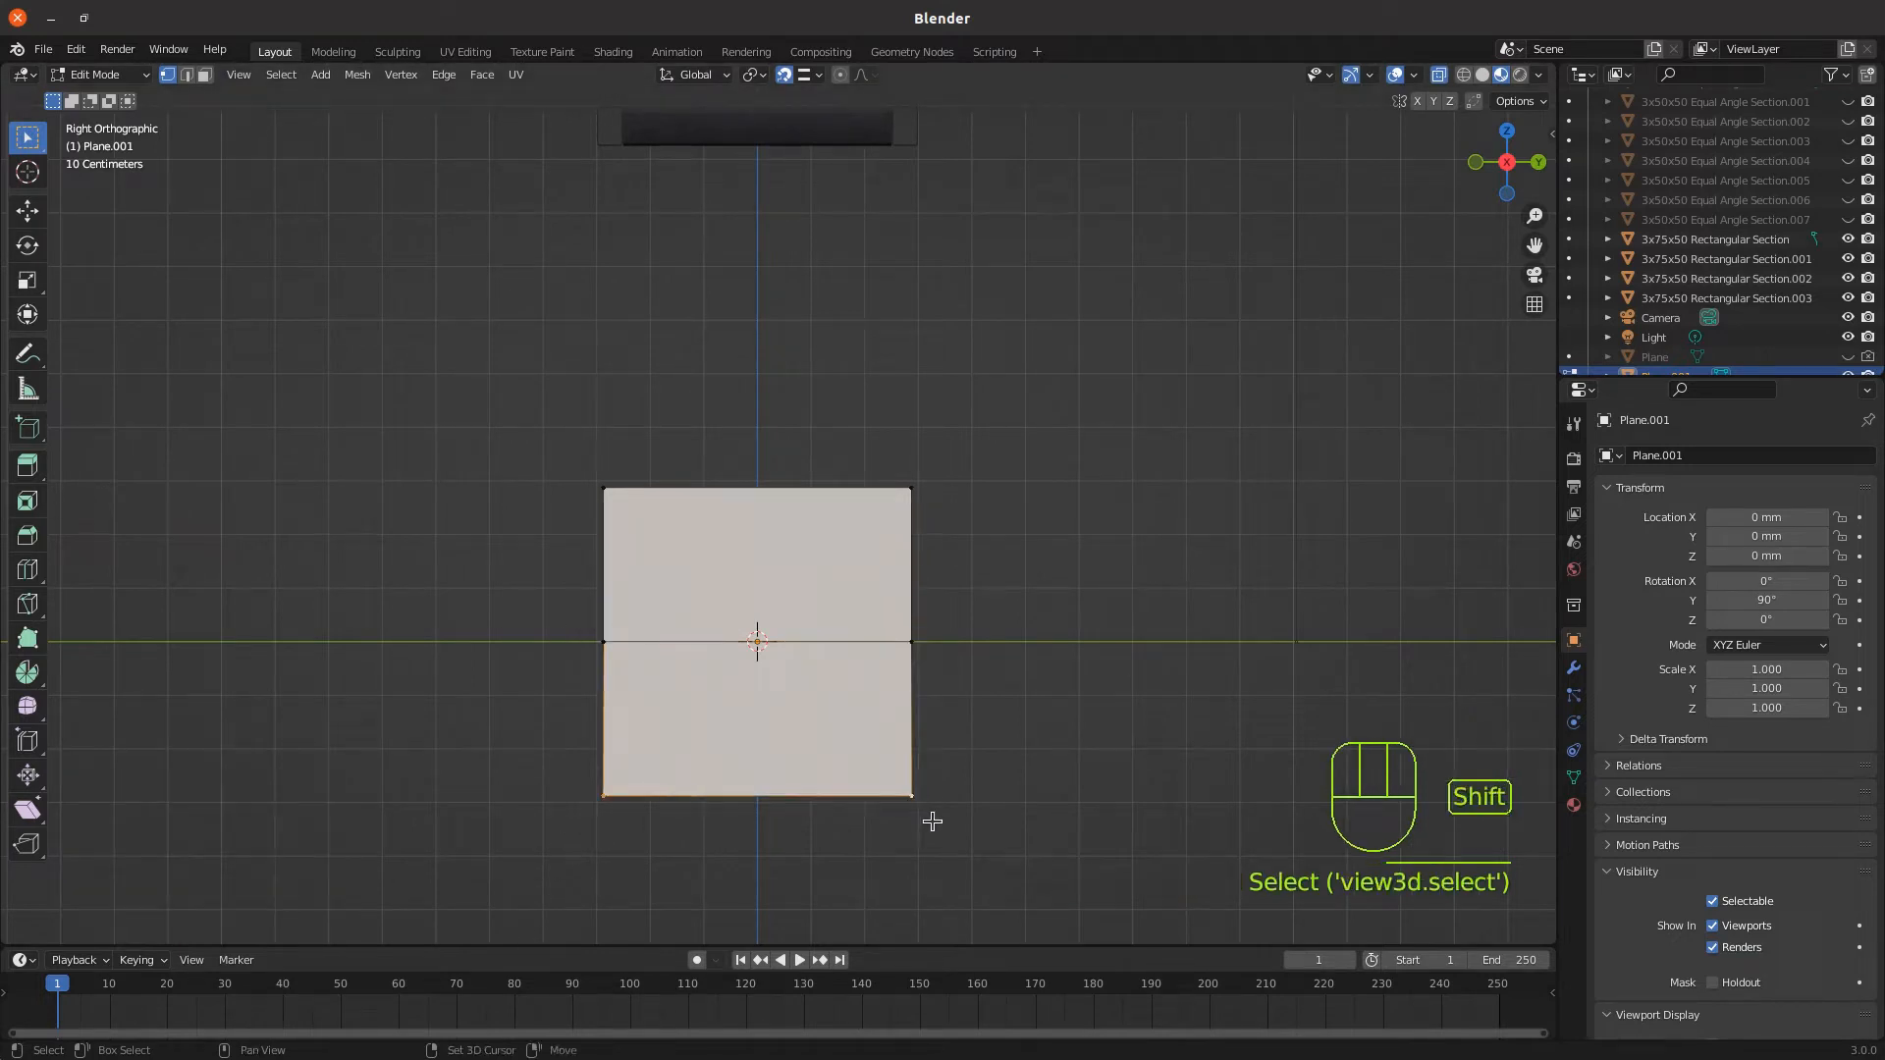
pyautogui.press('x')
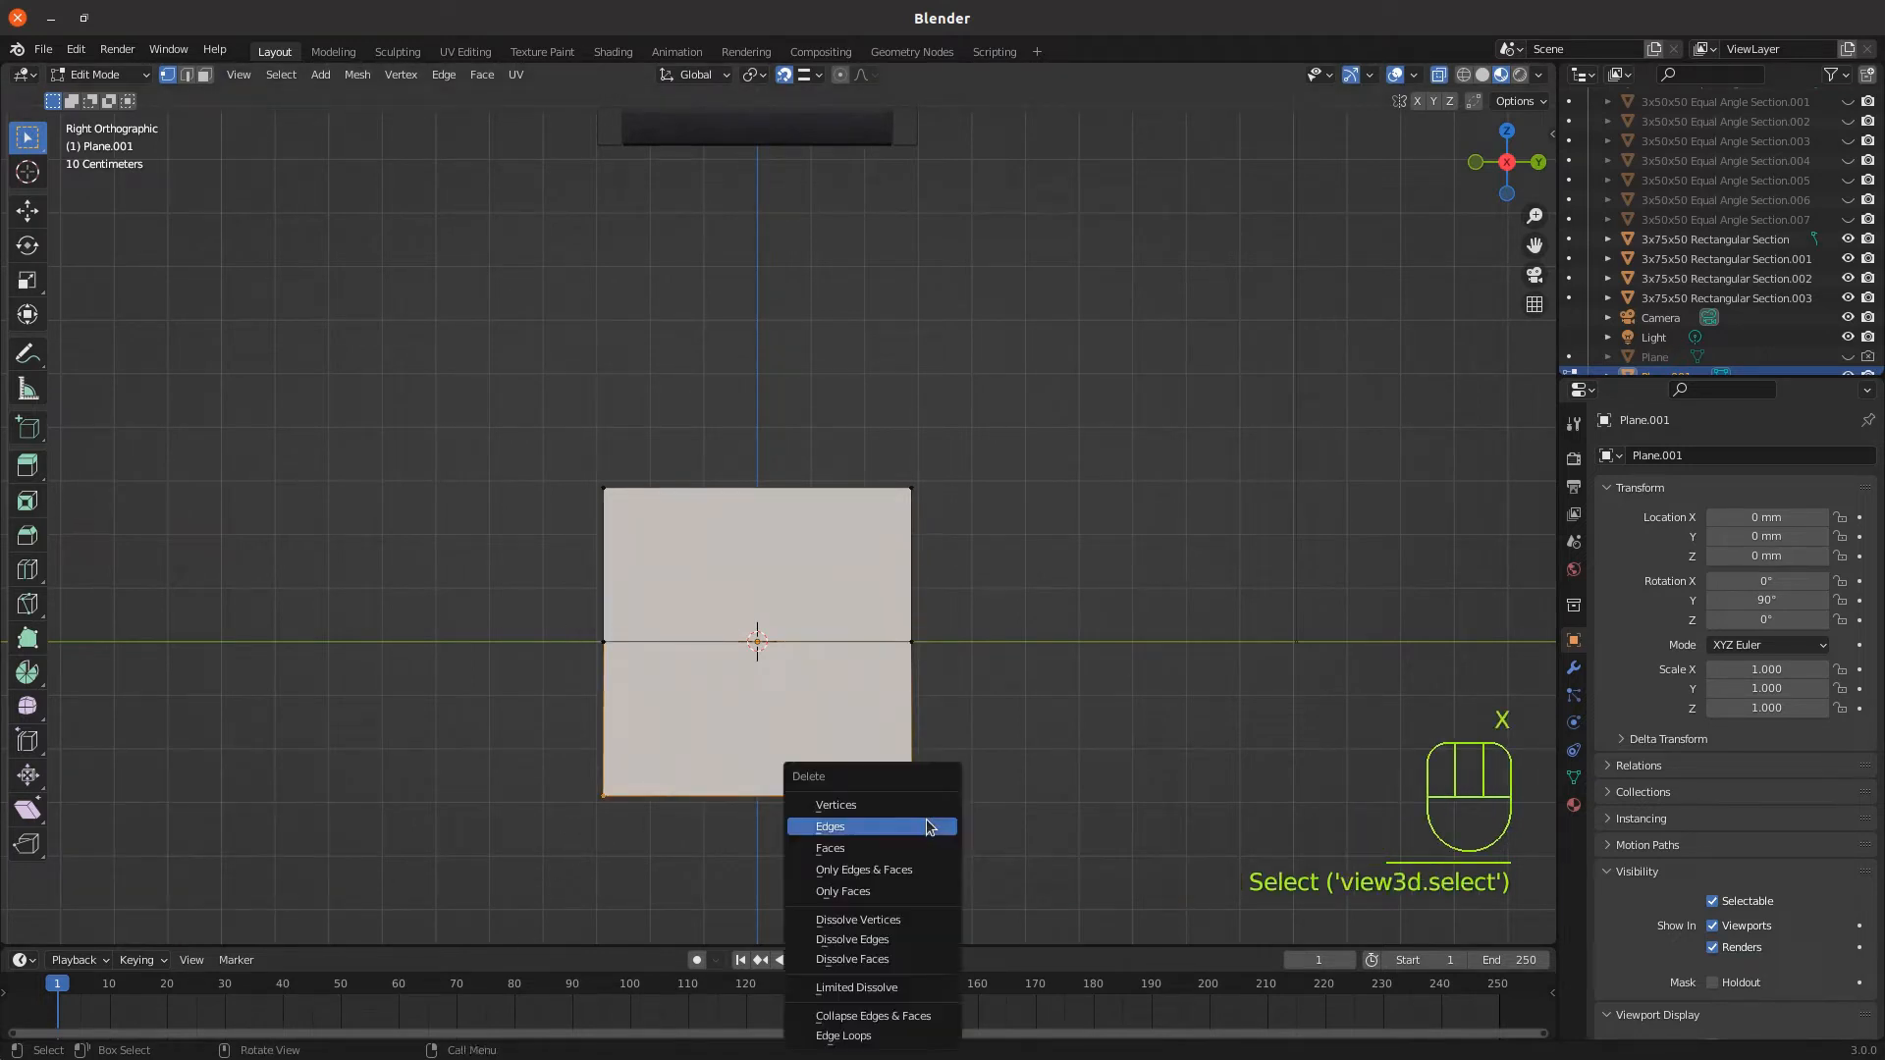
pyautogui.click(903, 806)
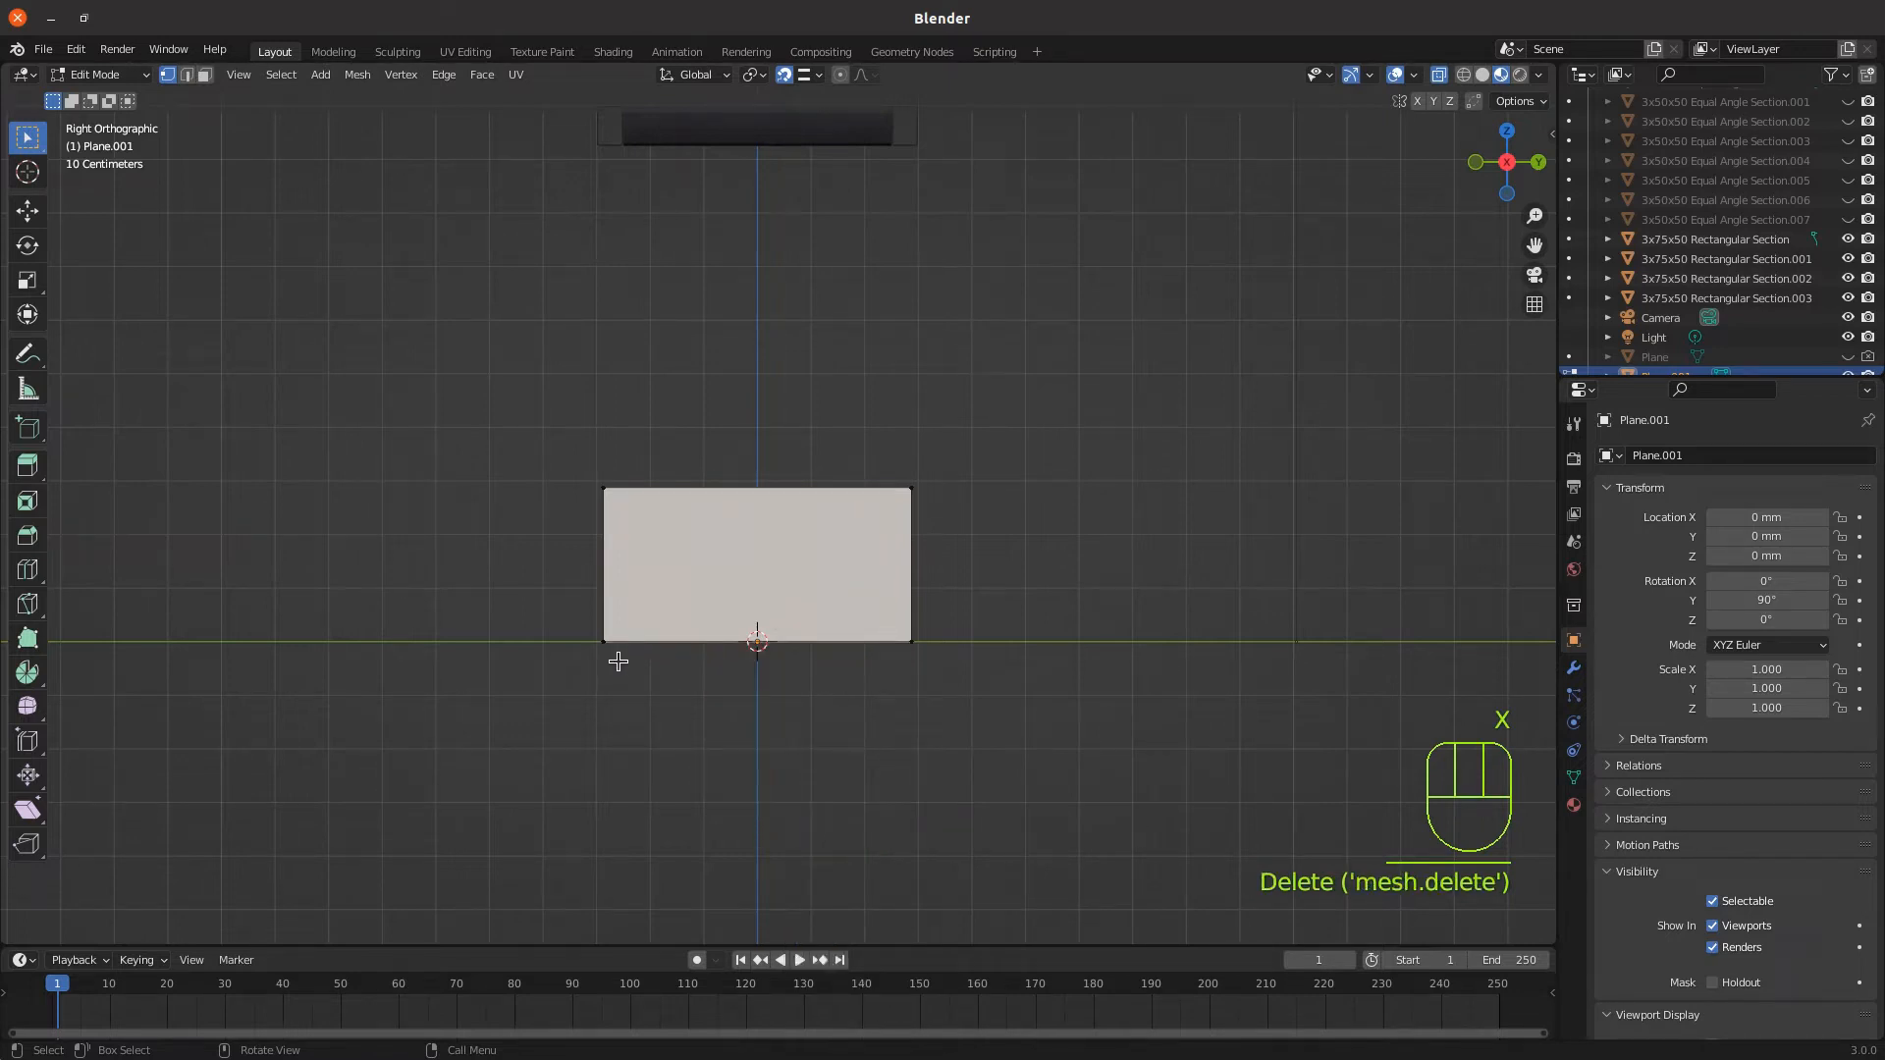
# Select the whole remaining mesh and move it up about 954 mm along global Z to overlap the top frame
pyautogui.press('a')
pyautogui.keyDown('shift'); pyautogui.moveTo(864, 568); pyautogui.dragTo(922, 710, button='middle'); pyautogui.keyUp('shift')
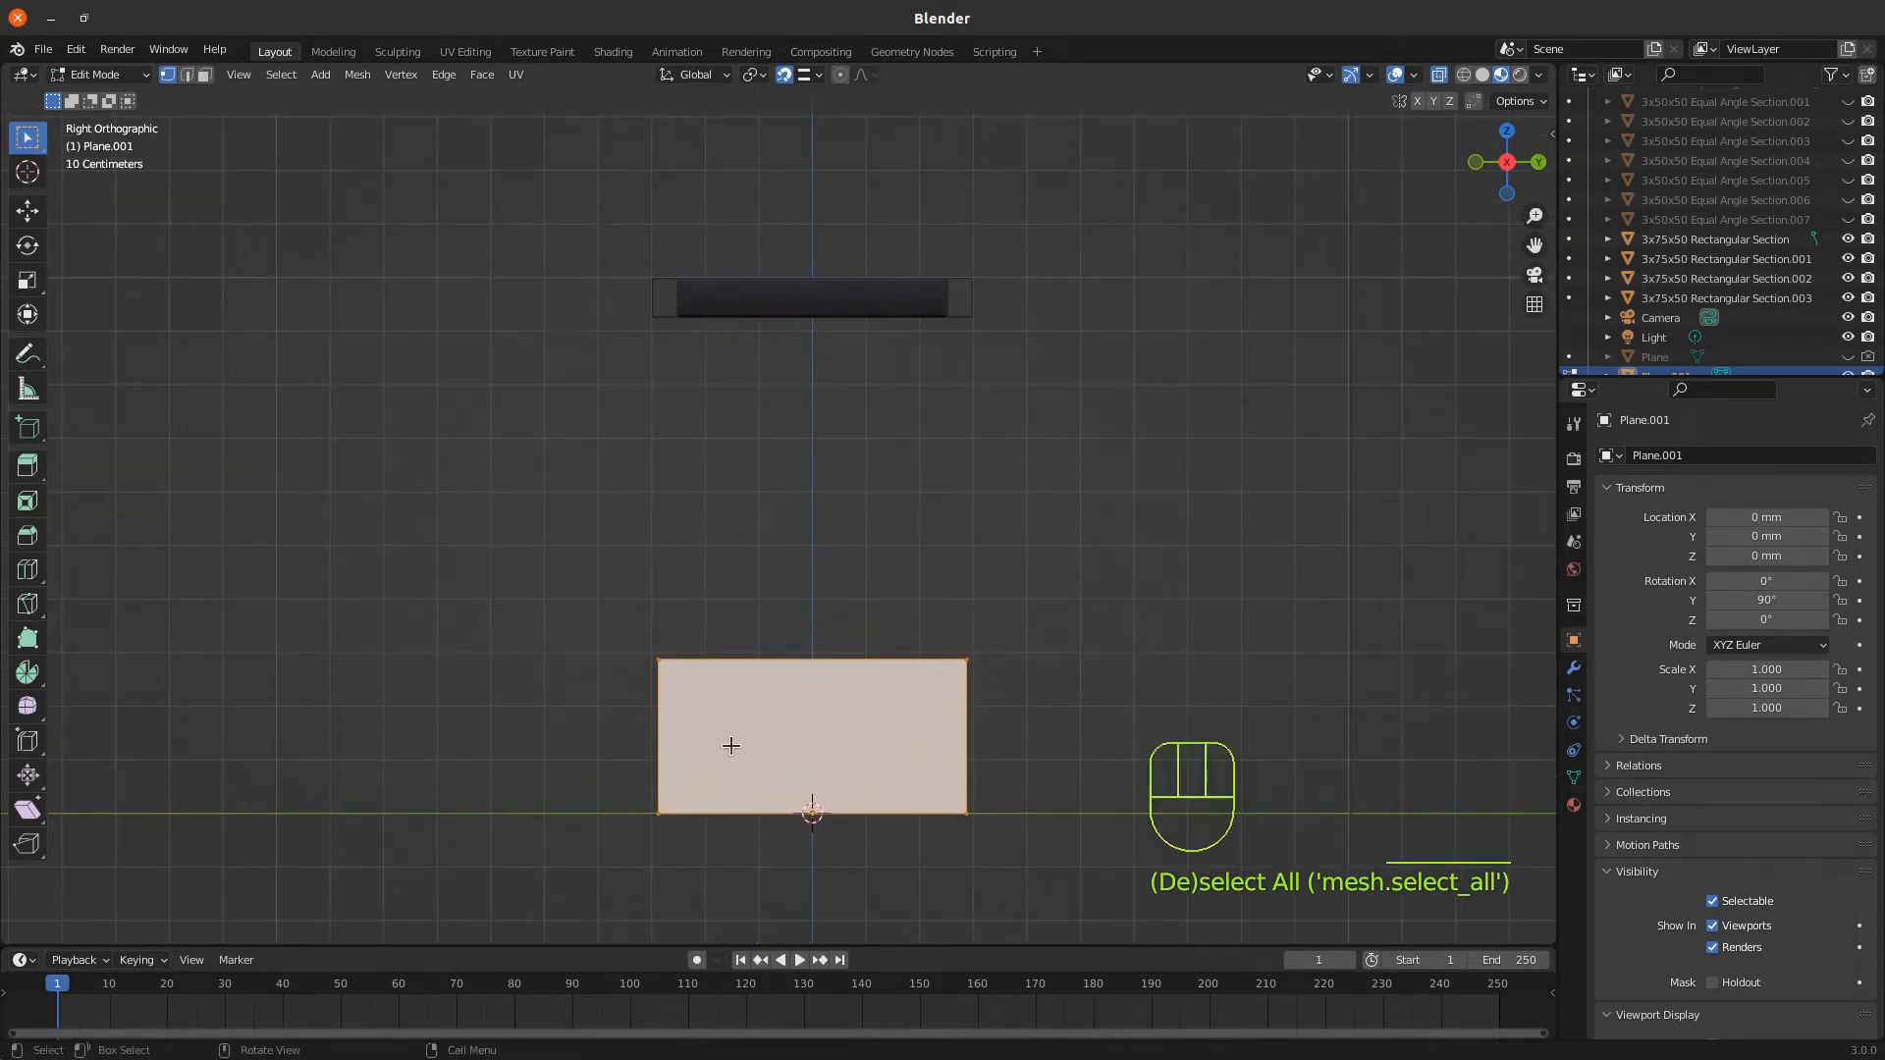
pyautogui.press('g')
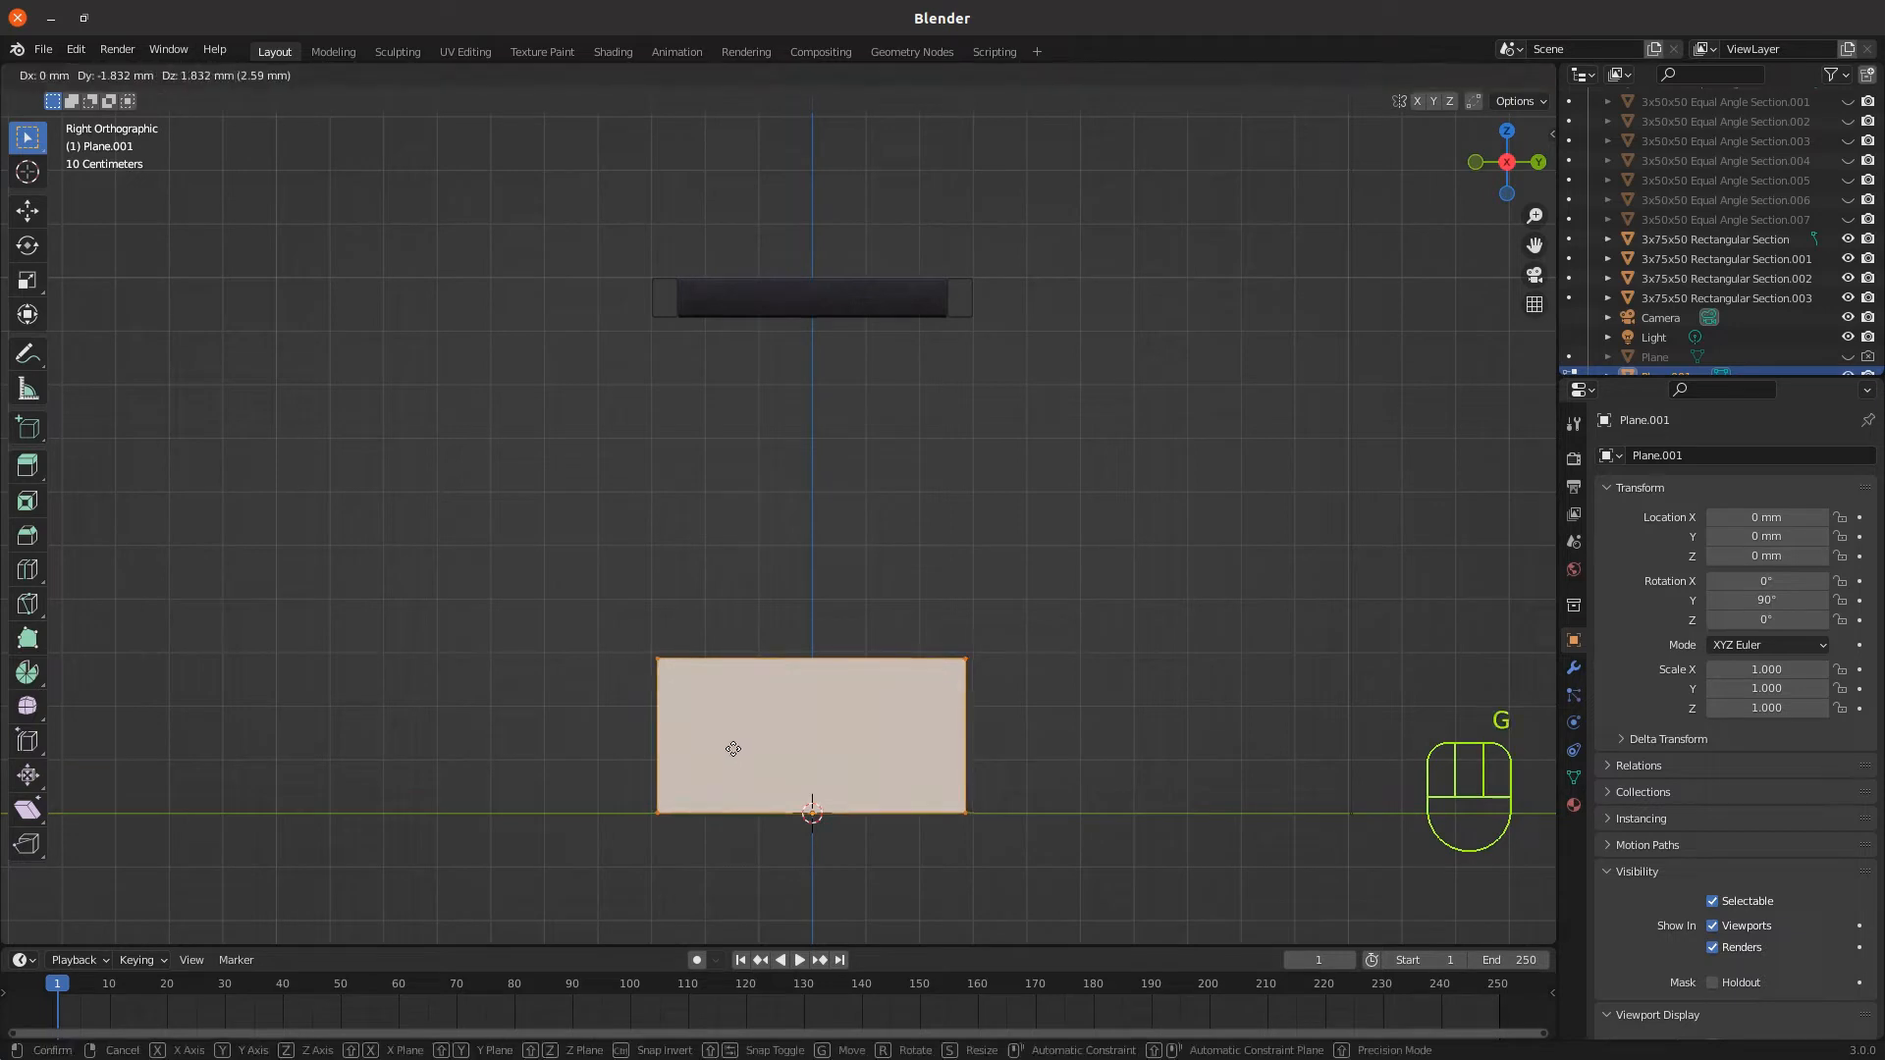
pyautogui.press('z')
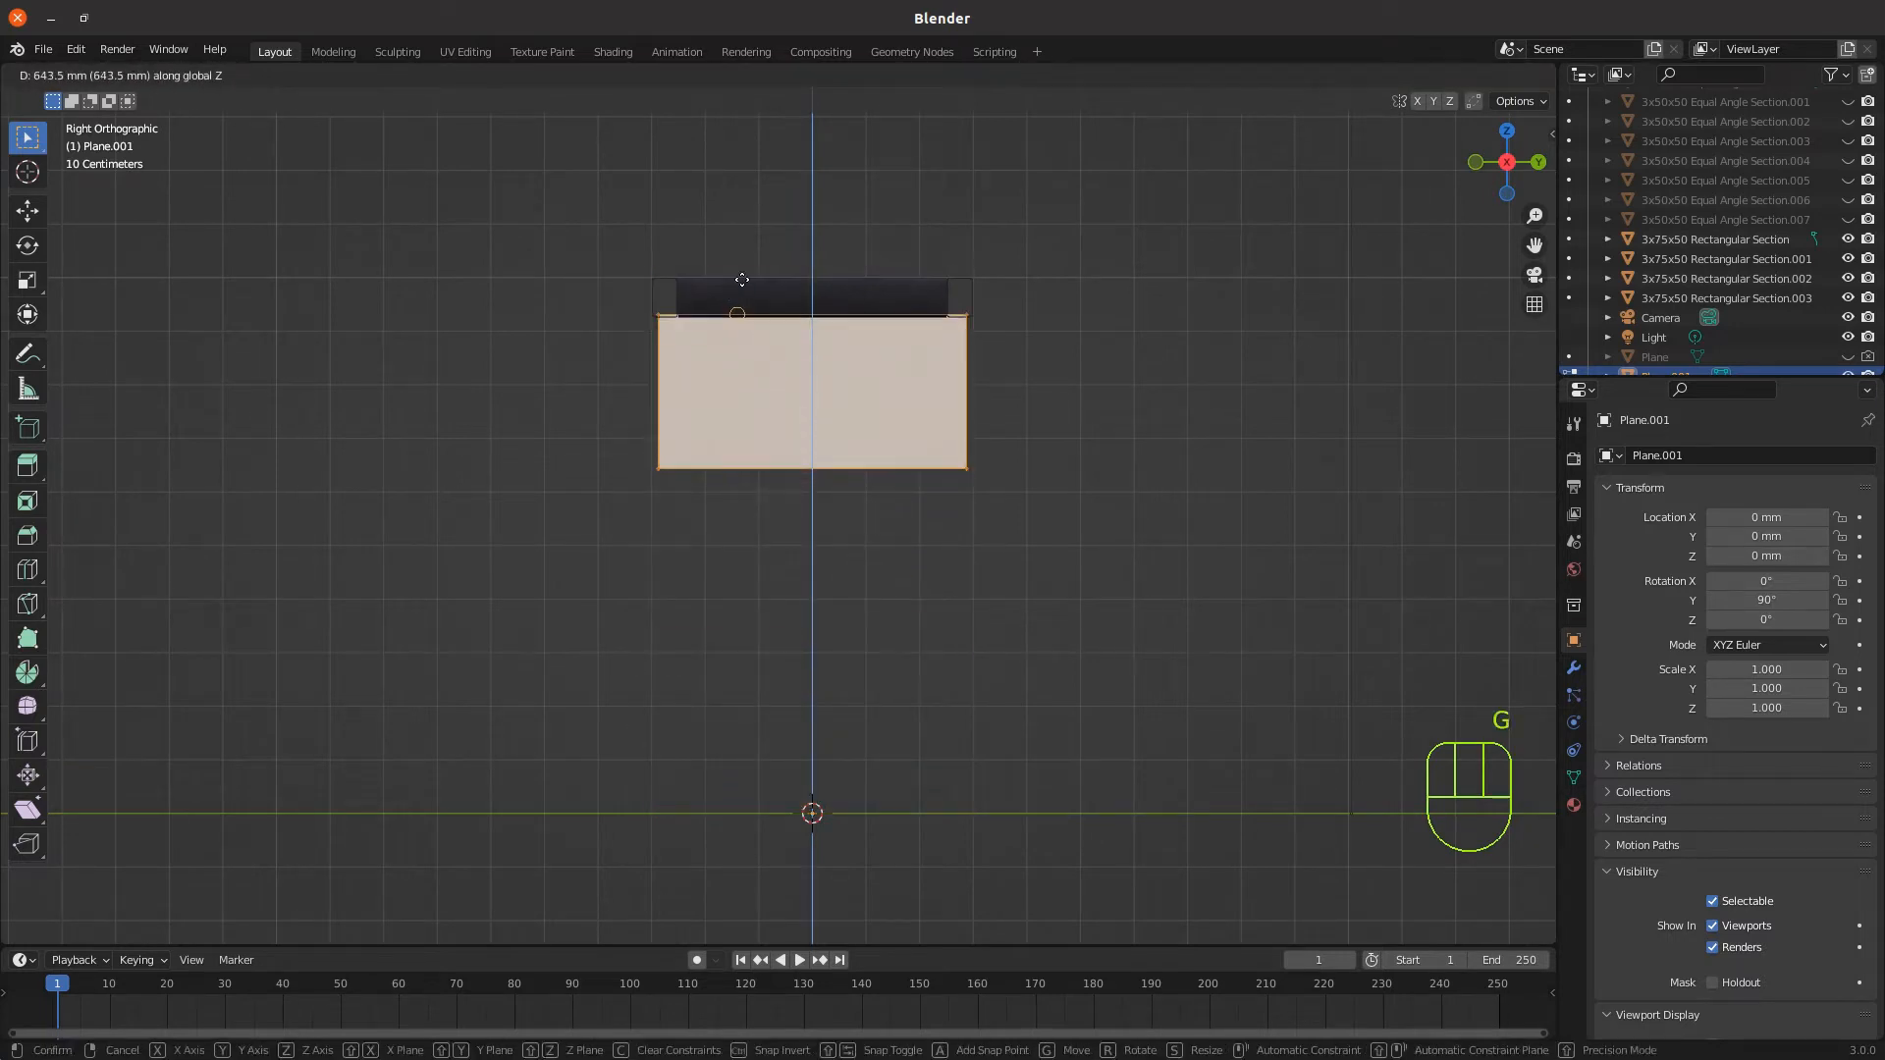
pyautogui.click(795, 234)
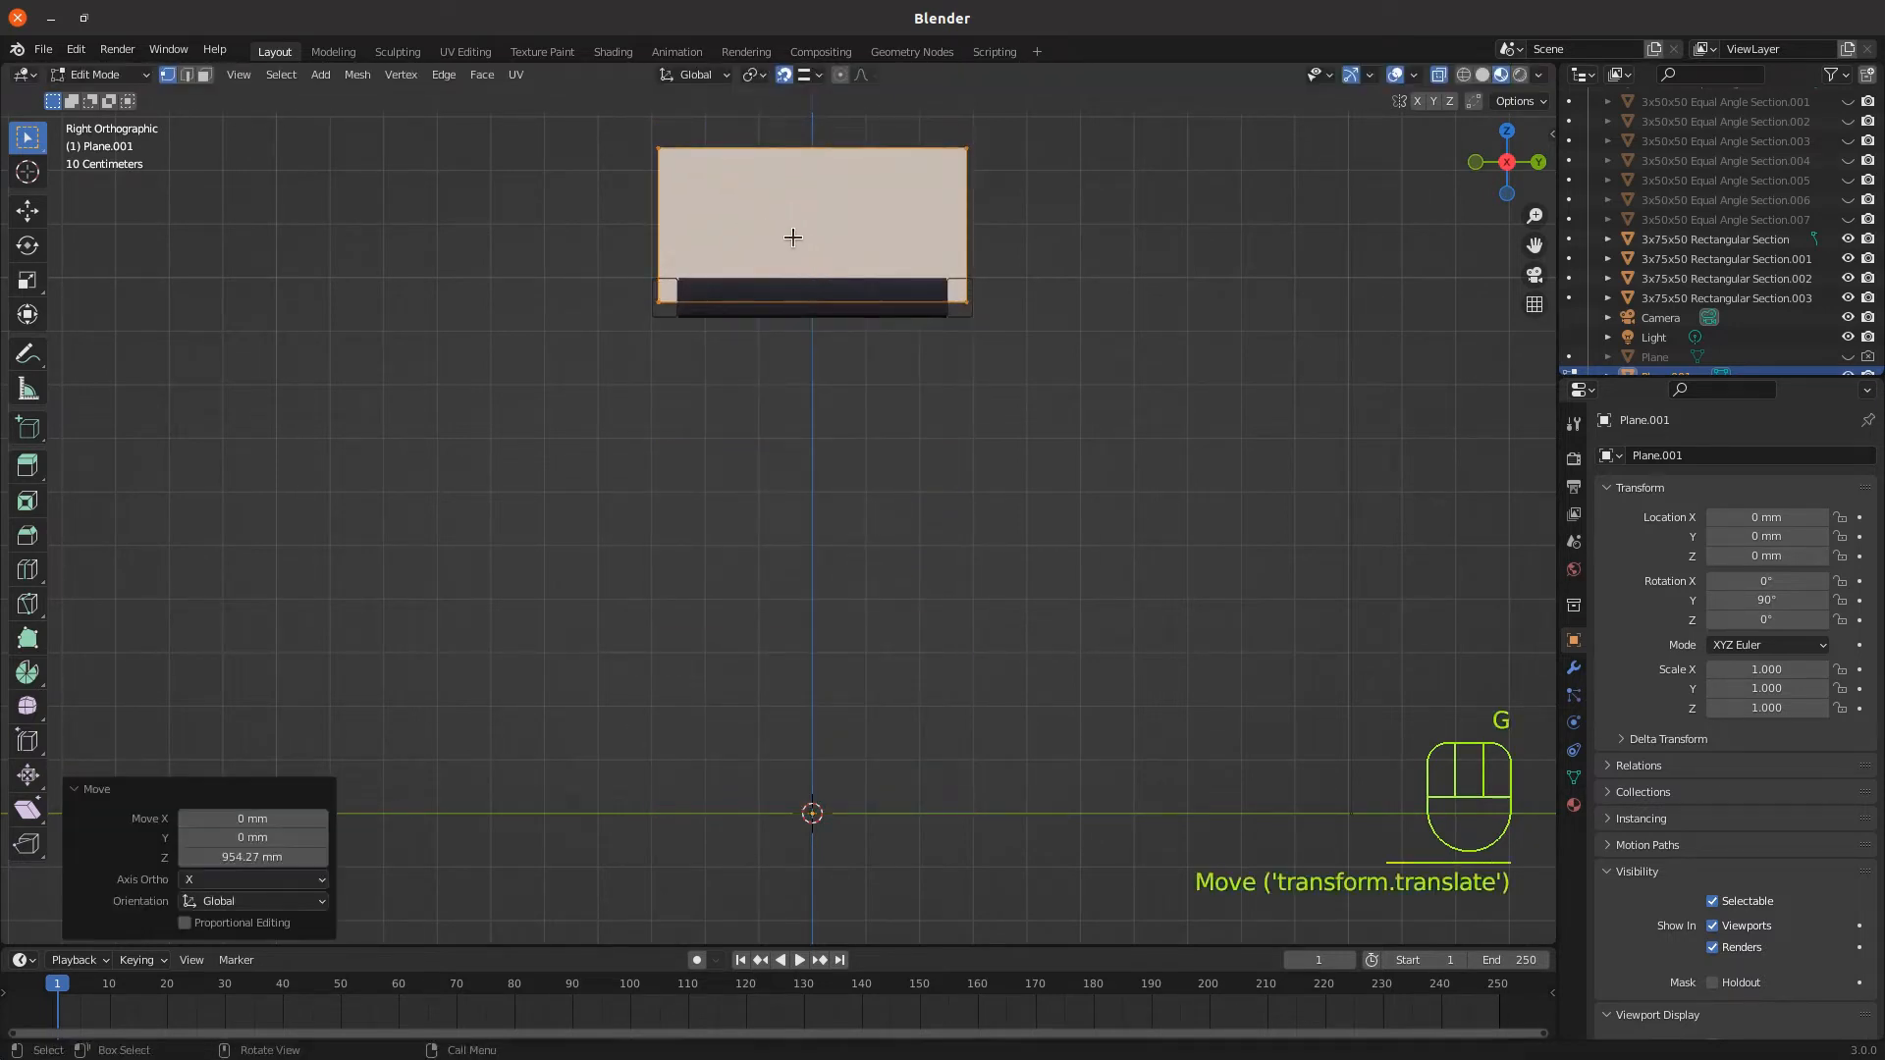
# Lower the mesh about 26 mm along global Z, aligning its bottom edge with the inner bottom face of the rectangular section
pyautogui.scroll(3, 674, 316)
pyautogui.keyDown('shift'); pyautogui.moveTo(673, 315); pyautogui.dragTo(787, 757, button='middle'); pyautogui.keyUp('shift')
pyautogui.scroll(6, 771, 736)
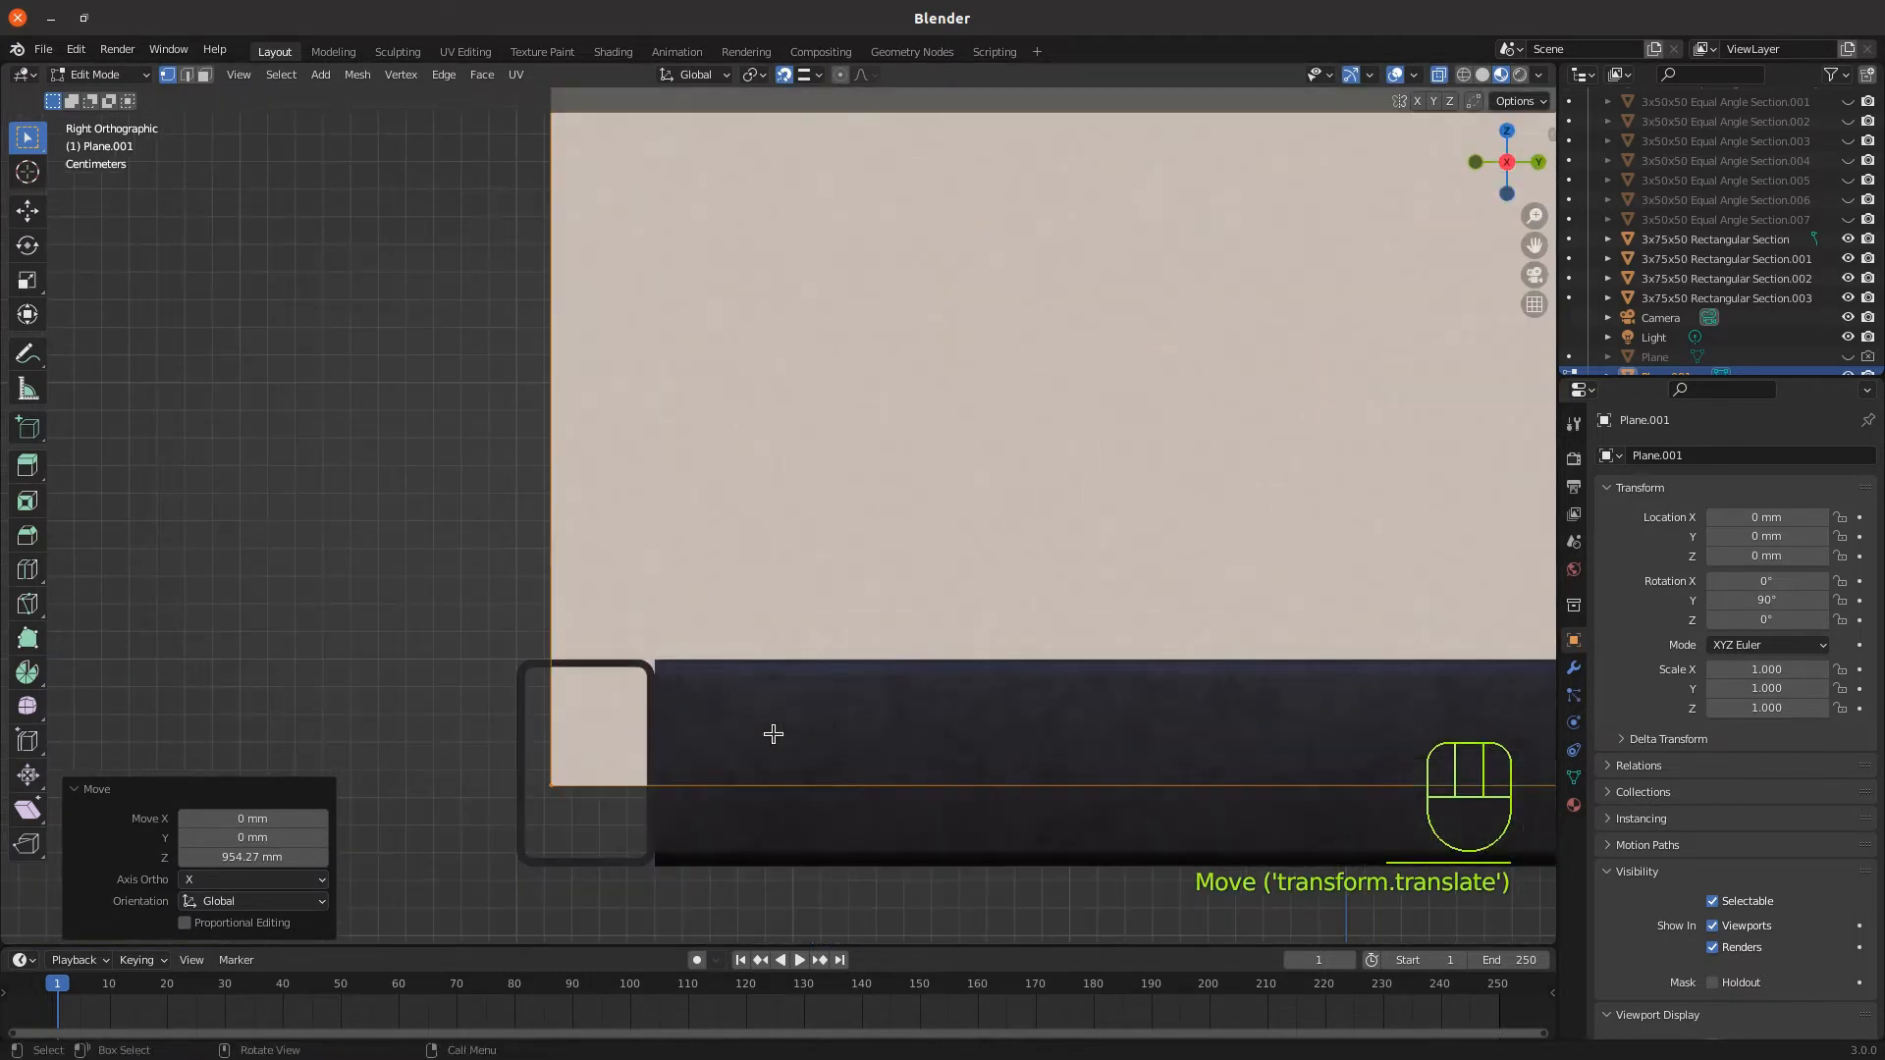
pyautogui.keyDown('shift'); pyautogui.moveTo(674, 749); pyautogui.dragTo(600, 534, button='middle'); pyautogui.keyUp('shift')
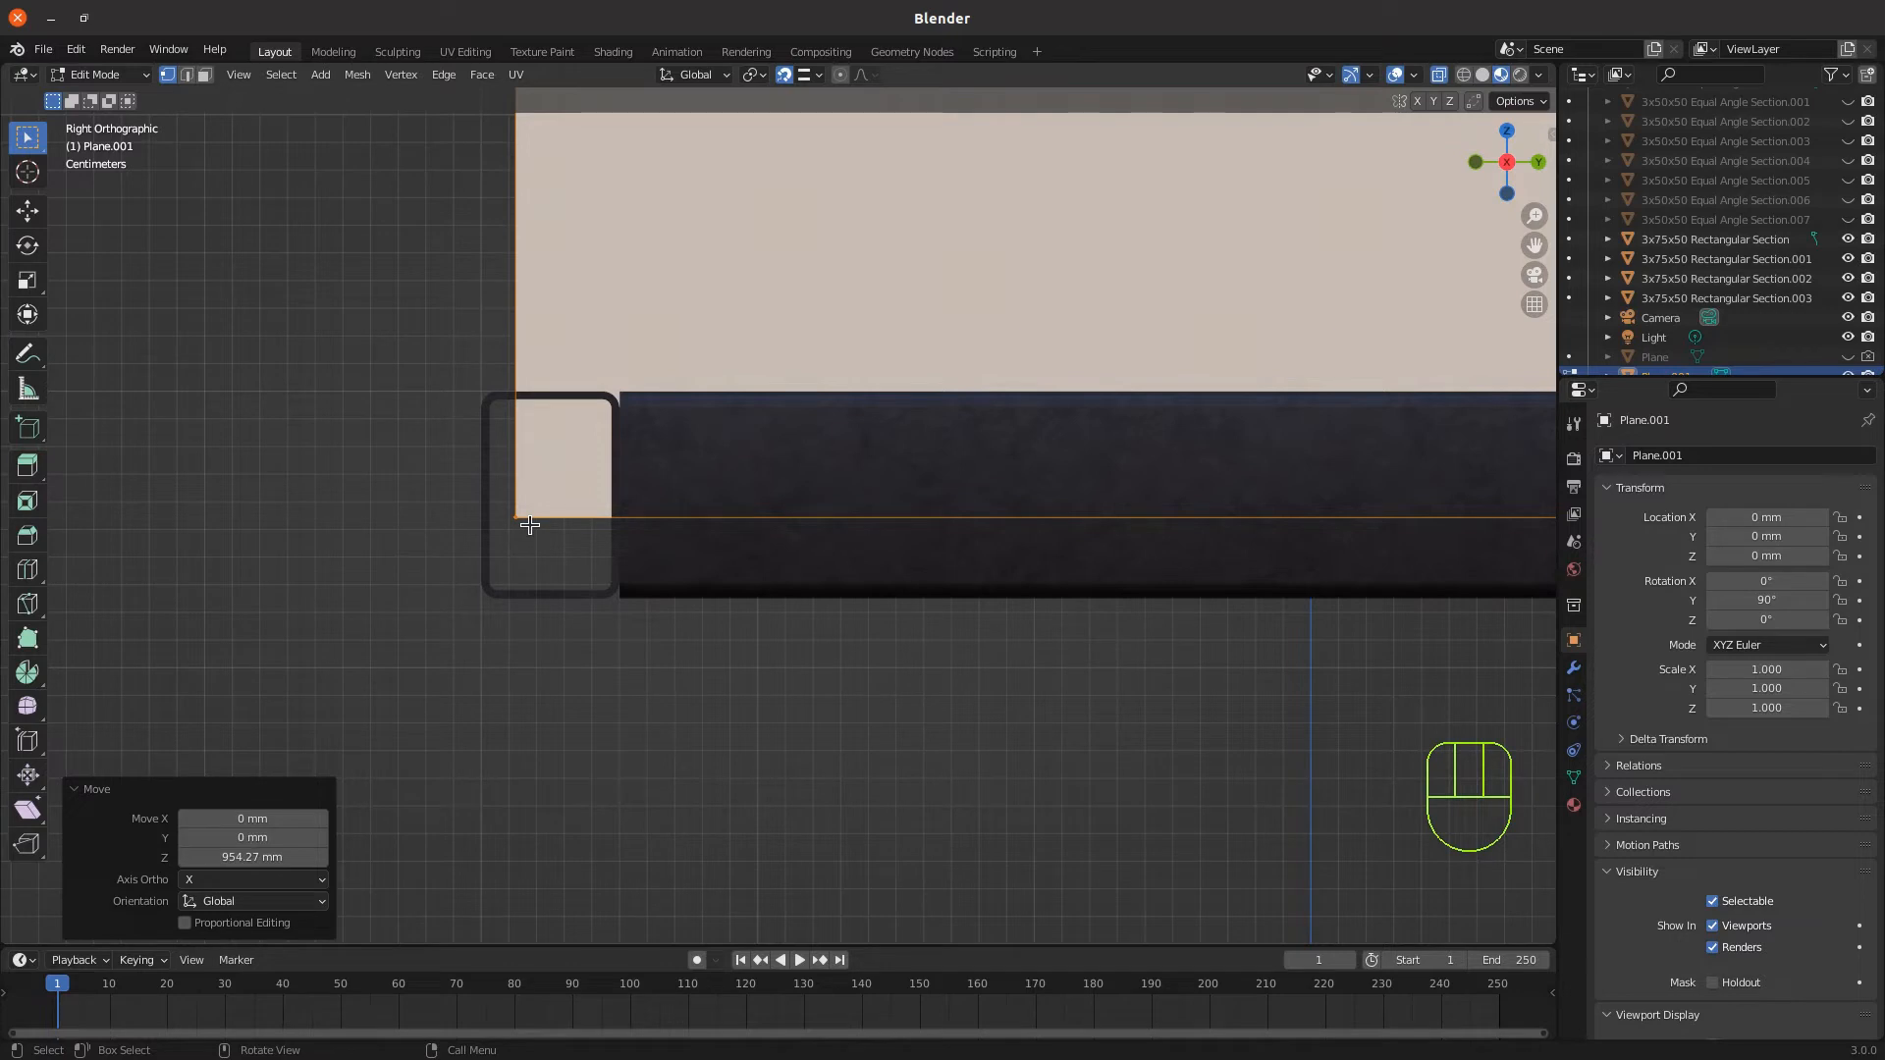
pyautogui.scroll(-5, 451, 589)
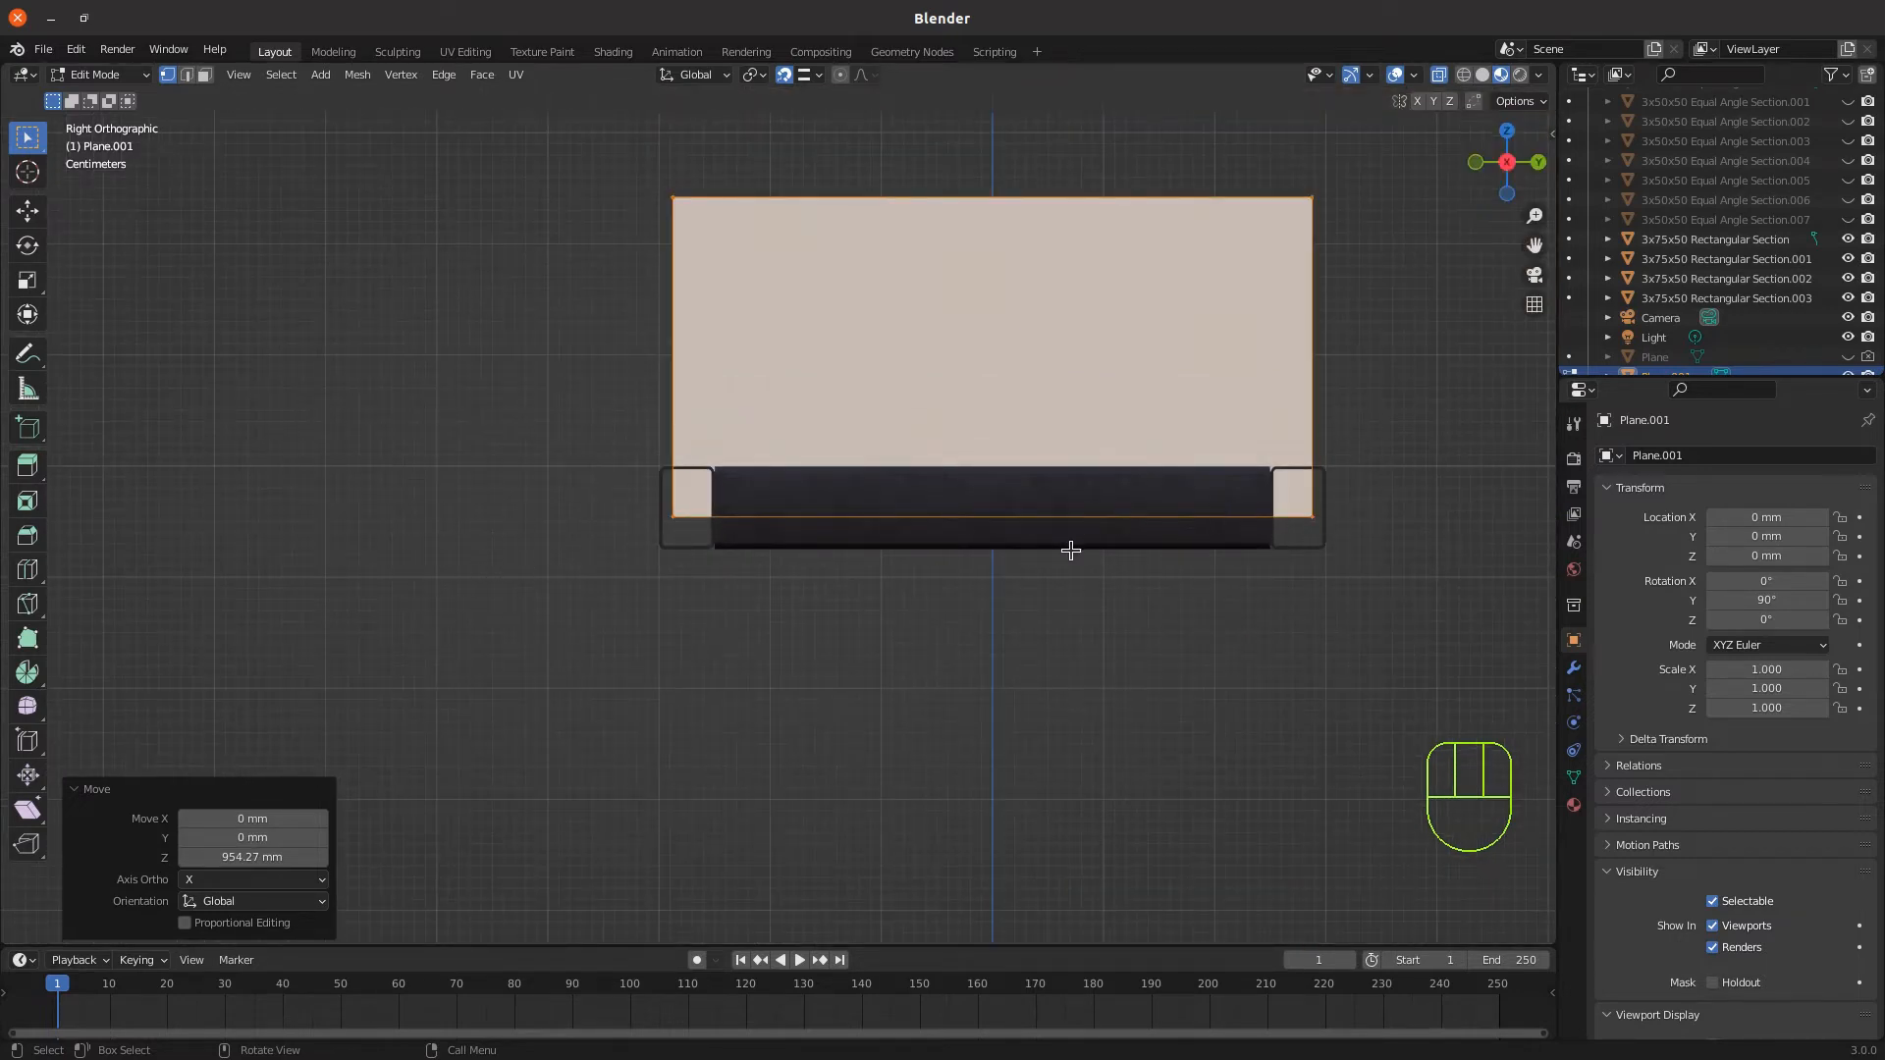
pyautogui.scroll(8, 628, 547)
pyautogui.keyDown('shift'); pyautogui.moveTo(497, 573); pyautogui.dragTo(749, 370, button='middle'); pyautogui.keyUp('shift')
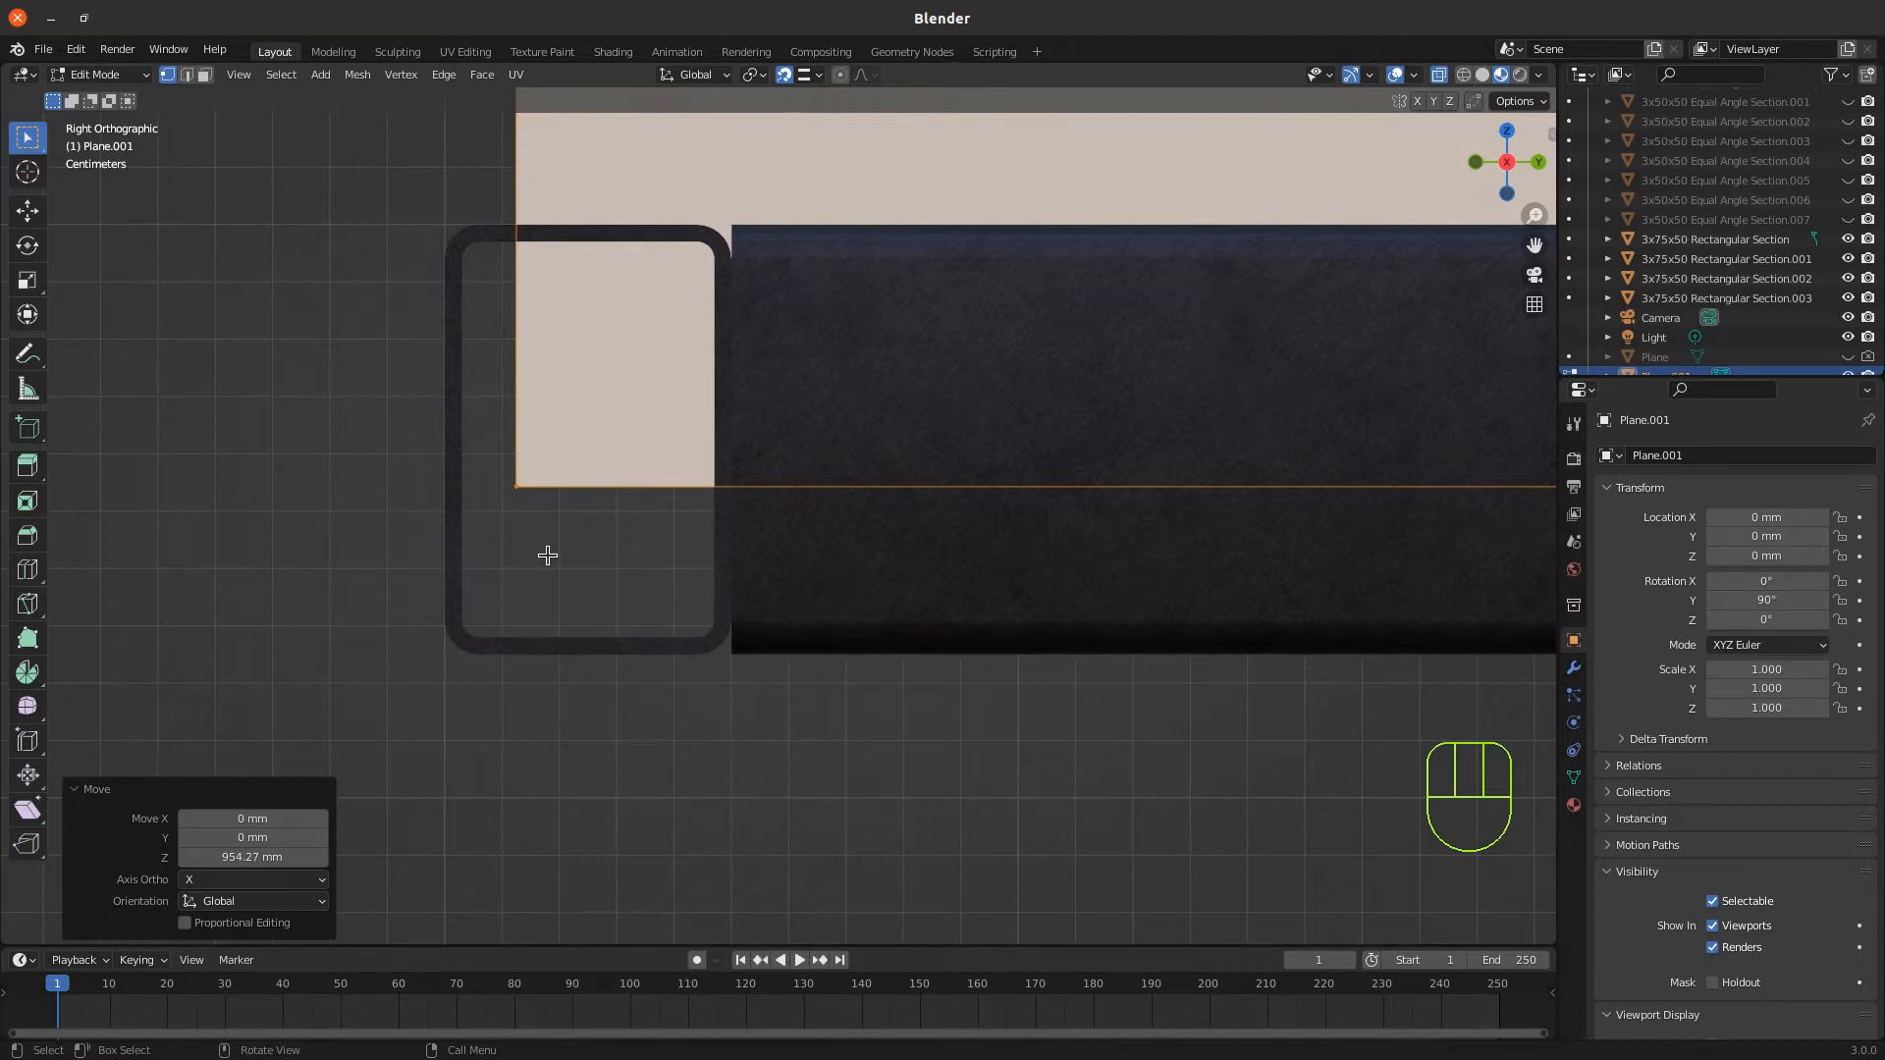
pyautogui.press('g')
pyautogui.press('z')
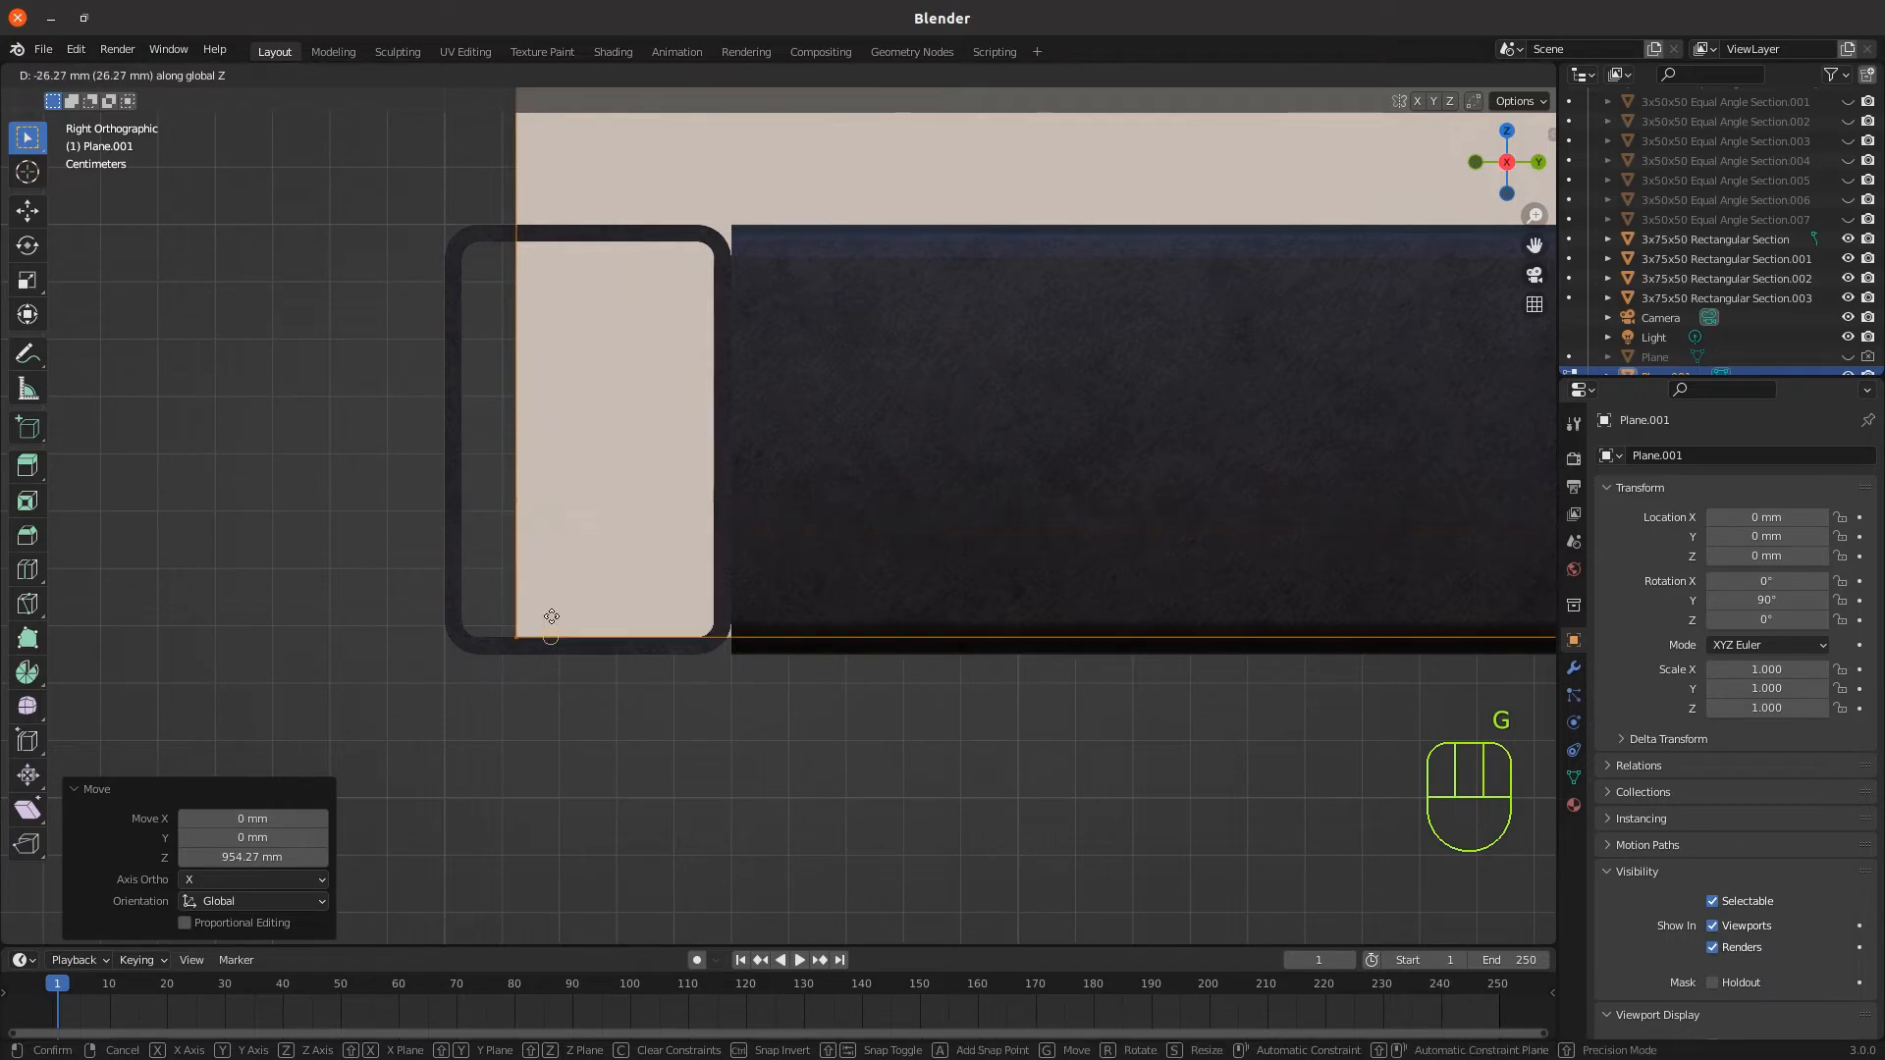
pyautogui.click(551, 617)
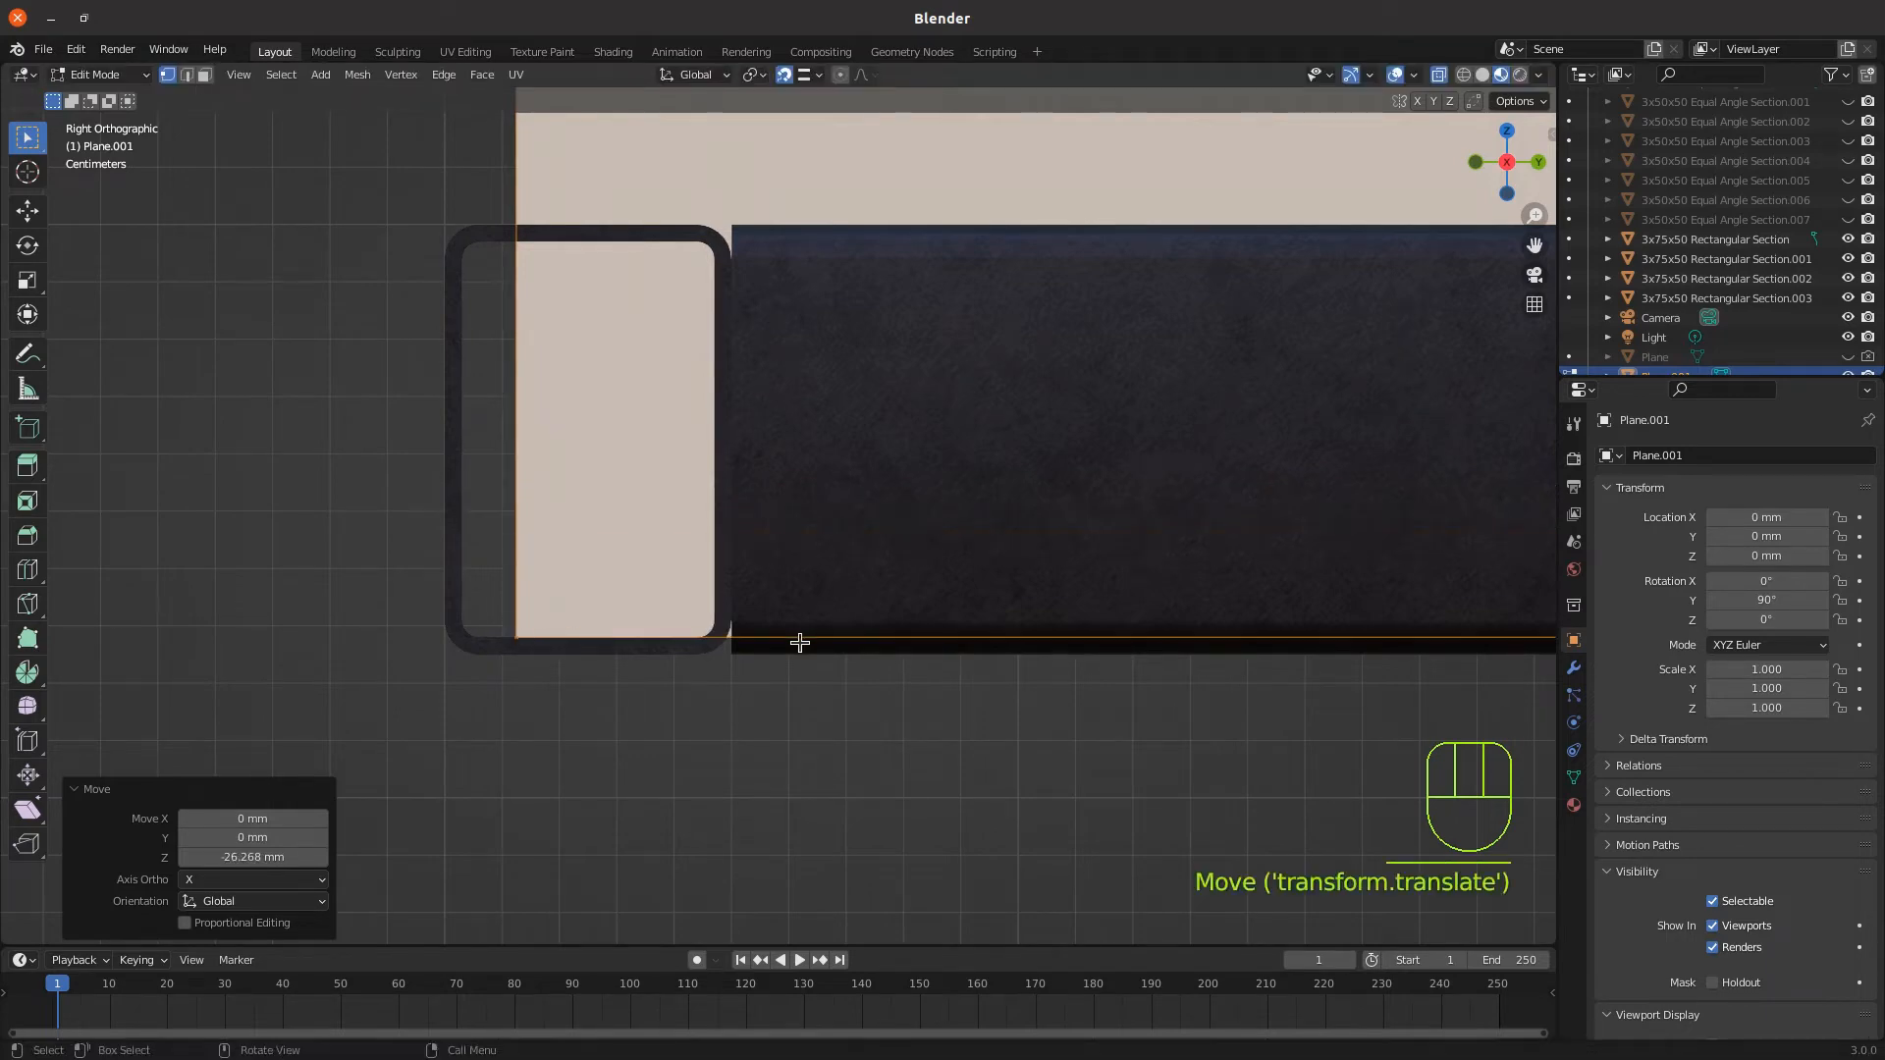
# Add a Solidify modifier to the plane and set its offset to 0
pyautogui.scroll(-10, 556, 421)
pyautogui.moveTo(547, 547); pyautogui.dragTo(681, 467, button='middle')
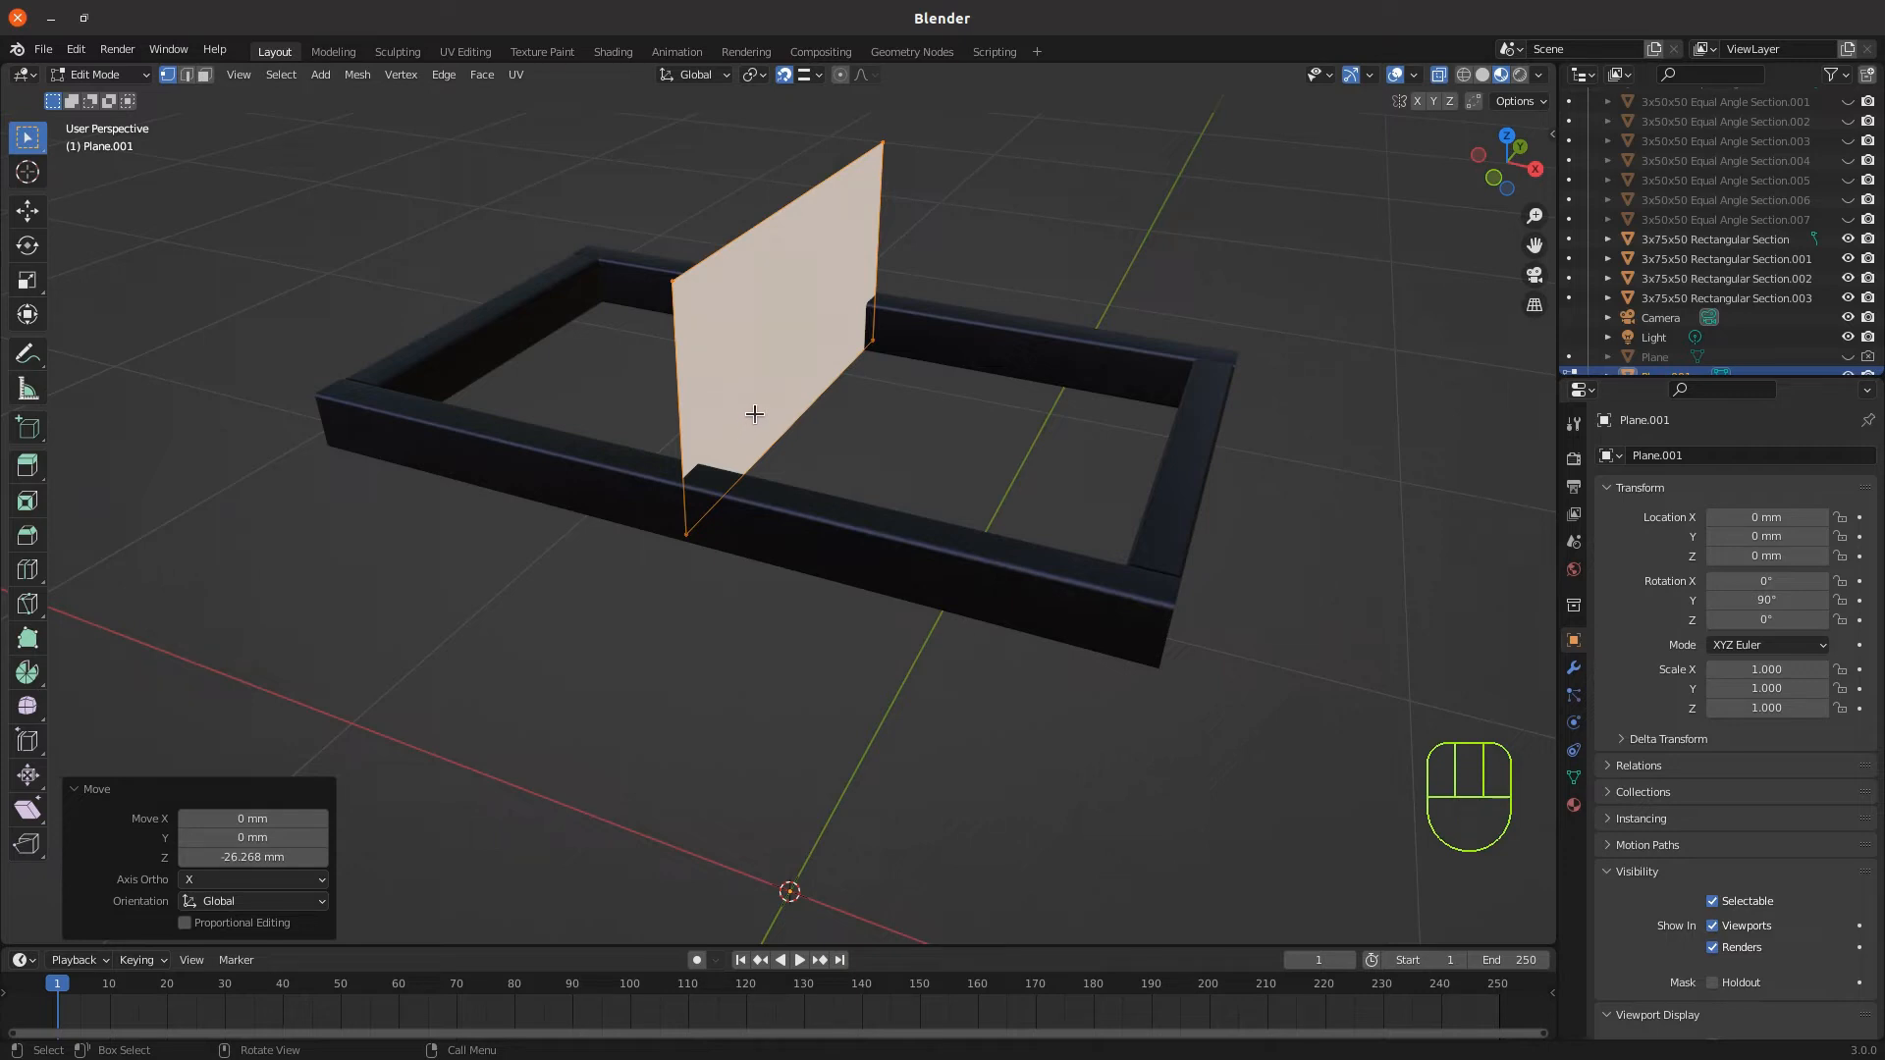
pyautogui.click(1574, 669)
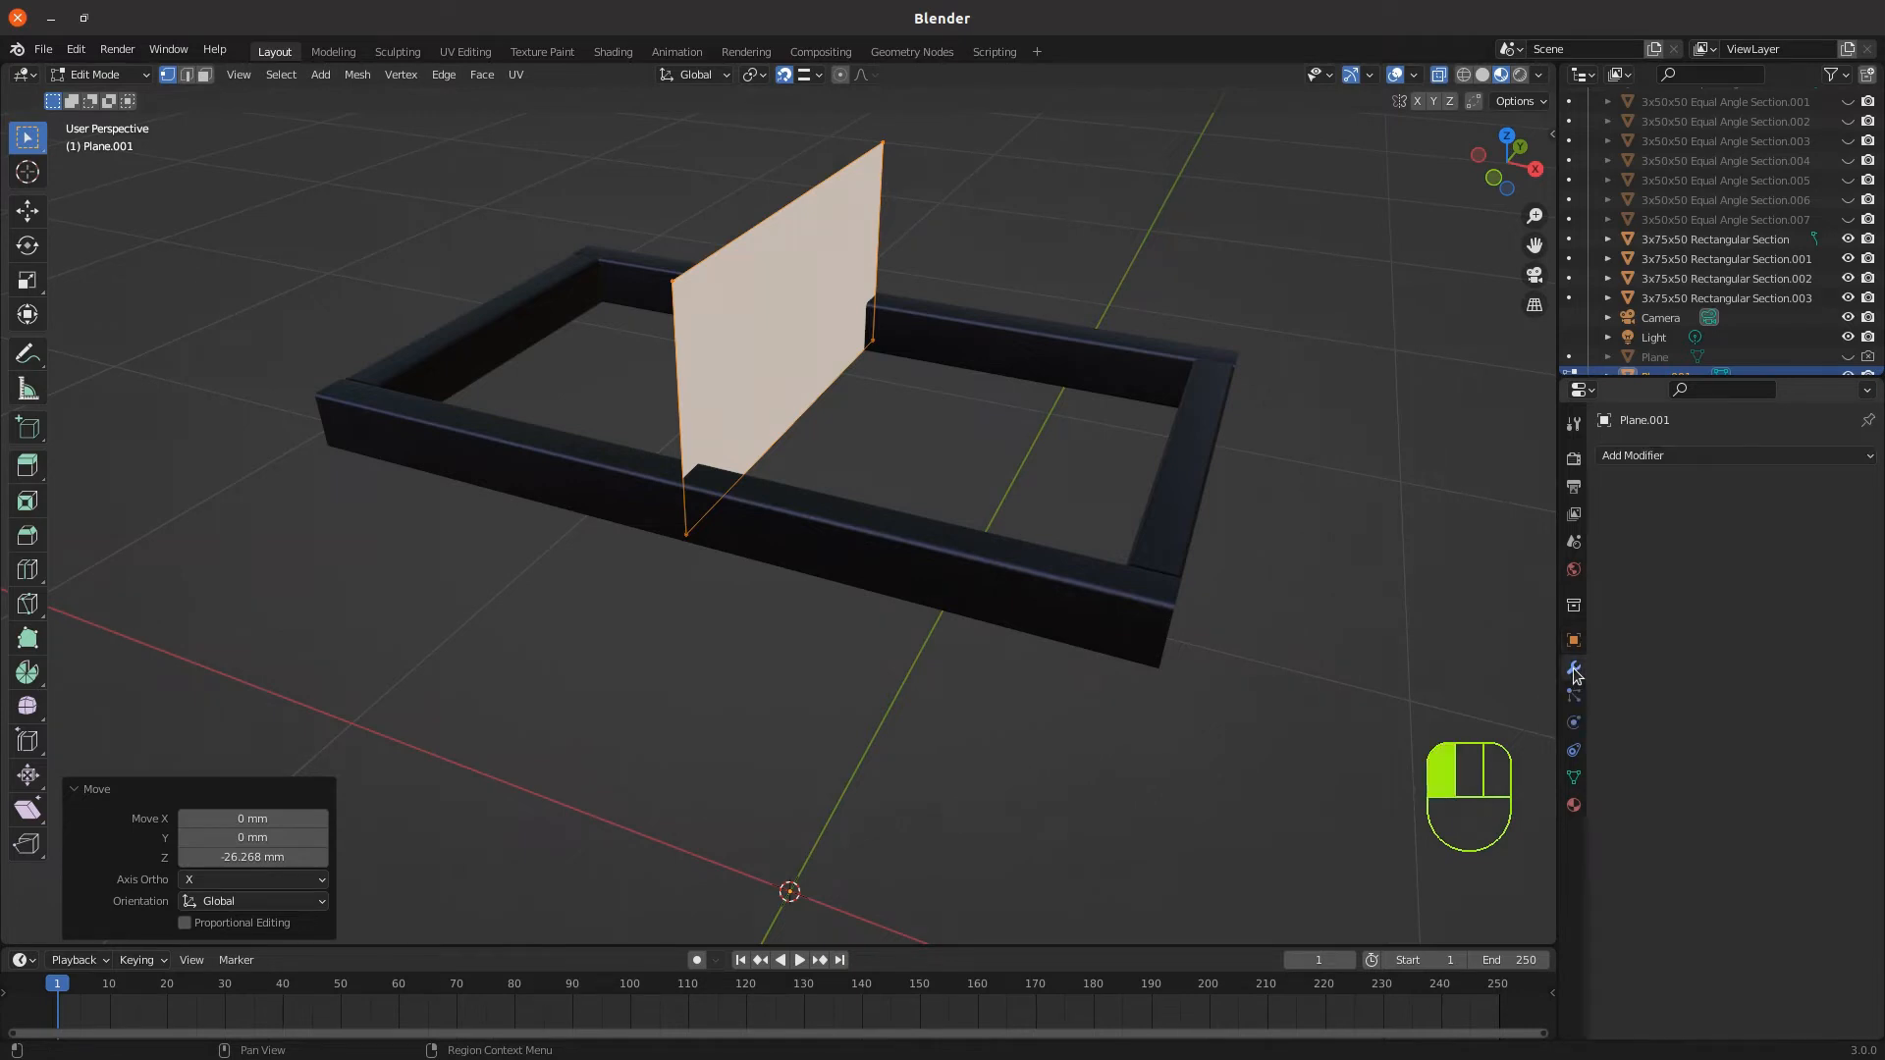
pyautogui.click(1630, 456)
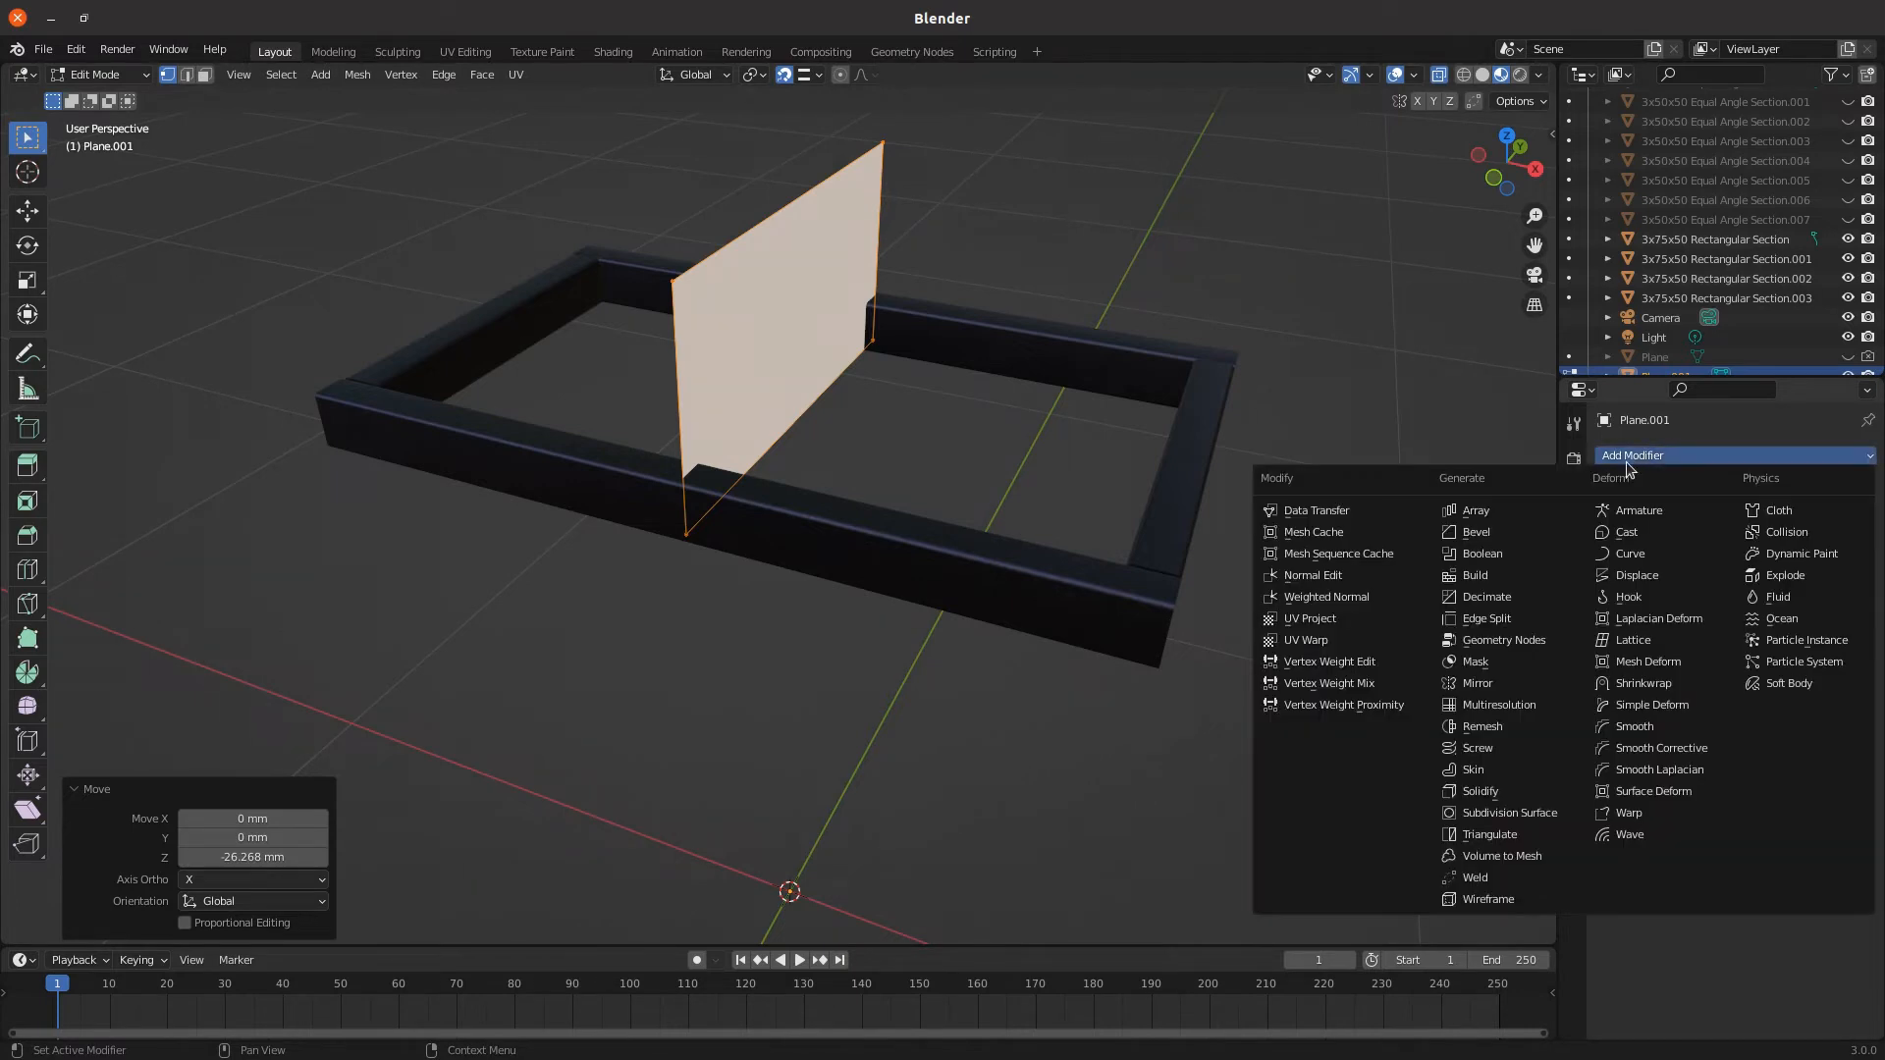
pyautogui.click(1487, 795)
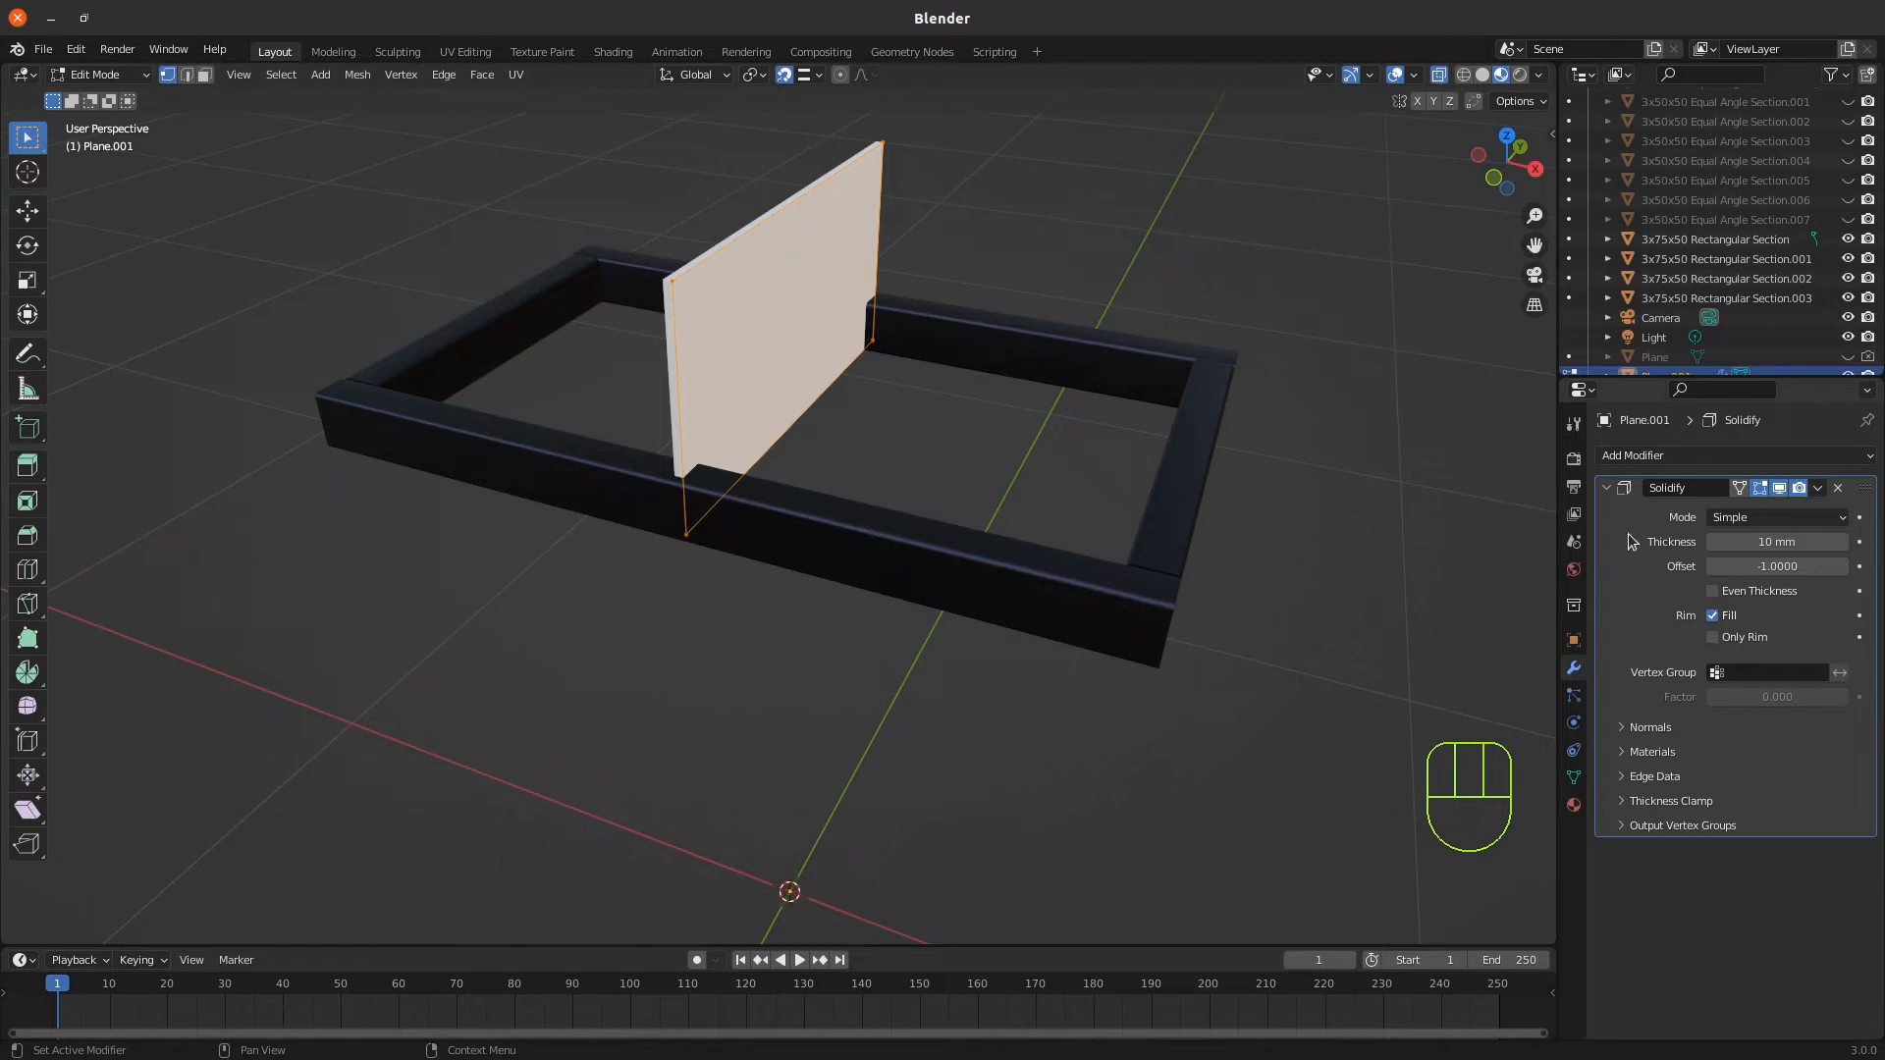
pyautogui.click(1767, 564)
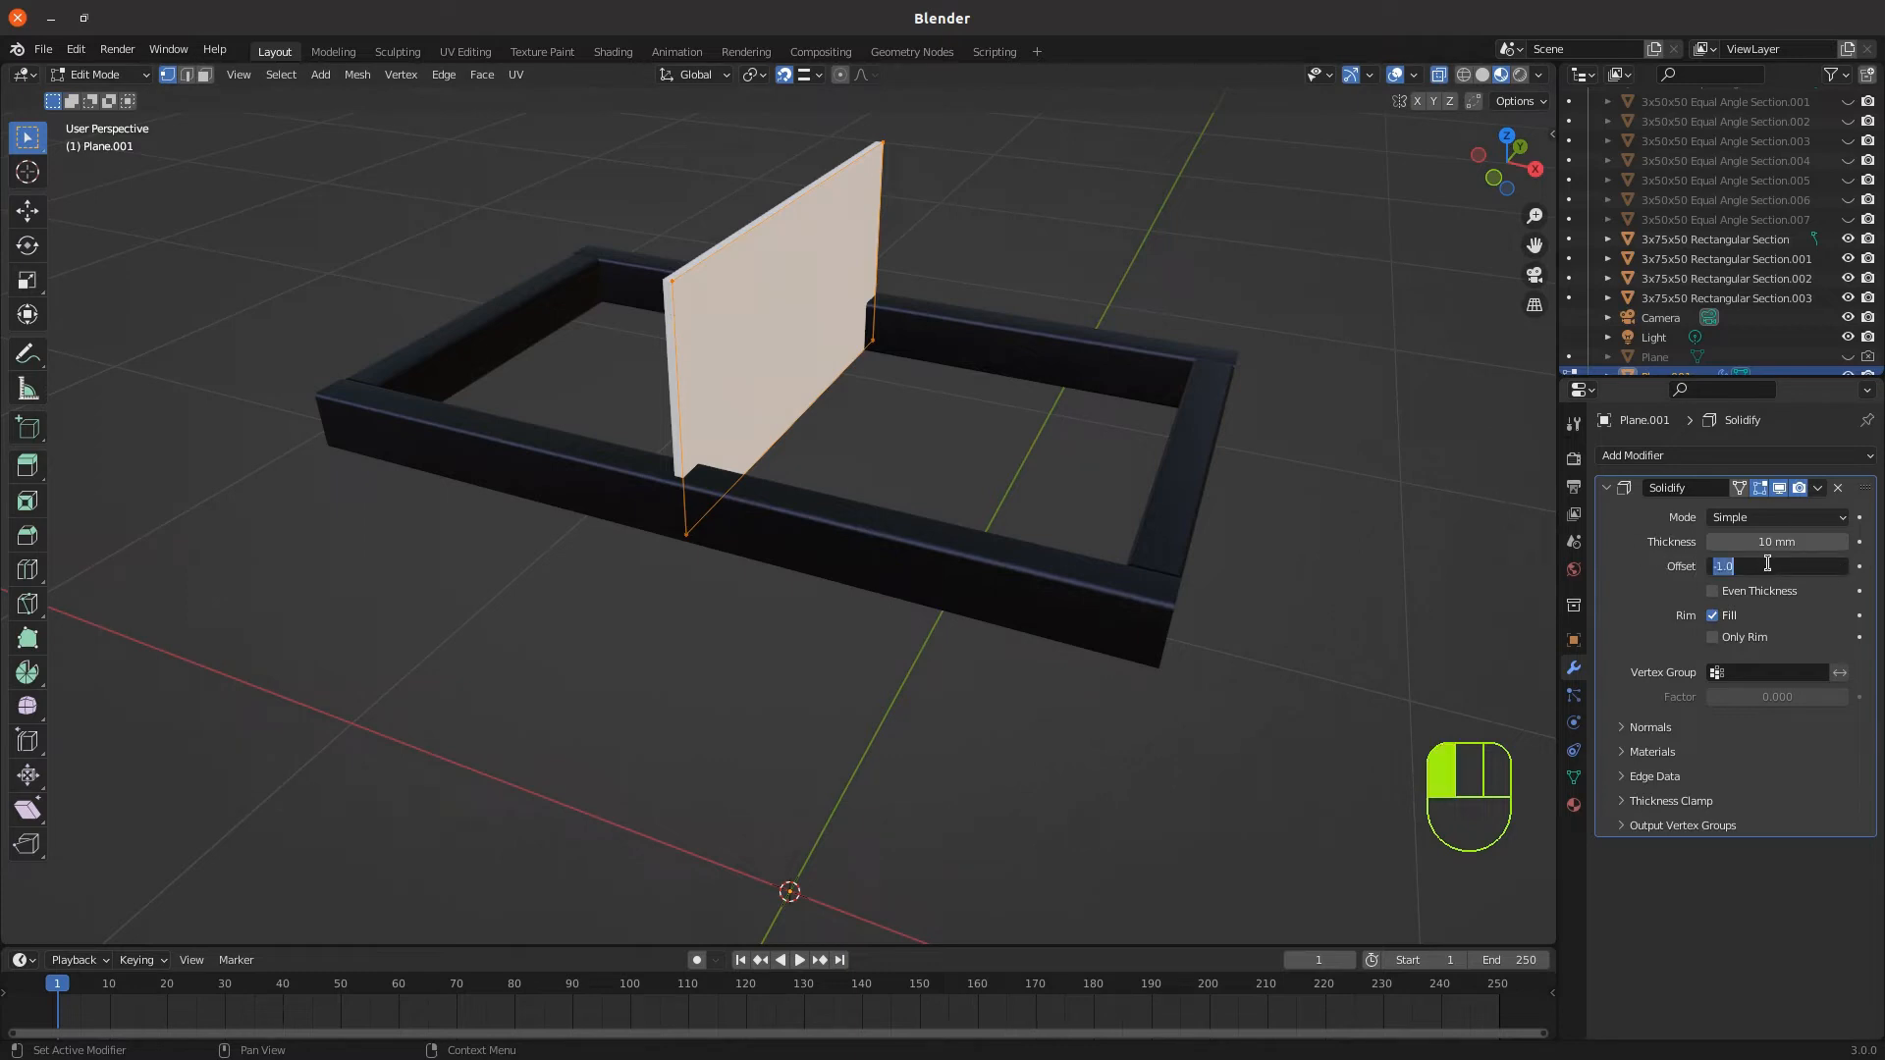
pyautogui.write('0')
pyautogui.press('Return')
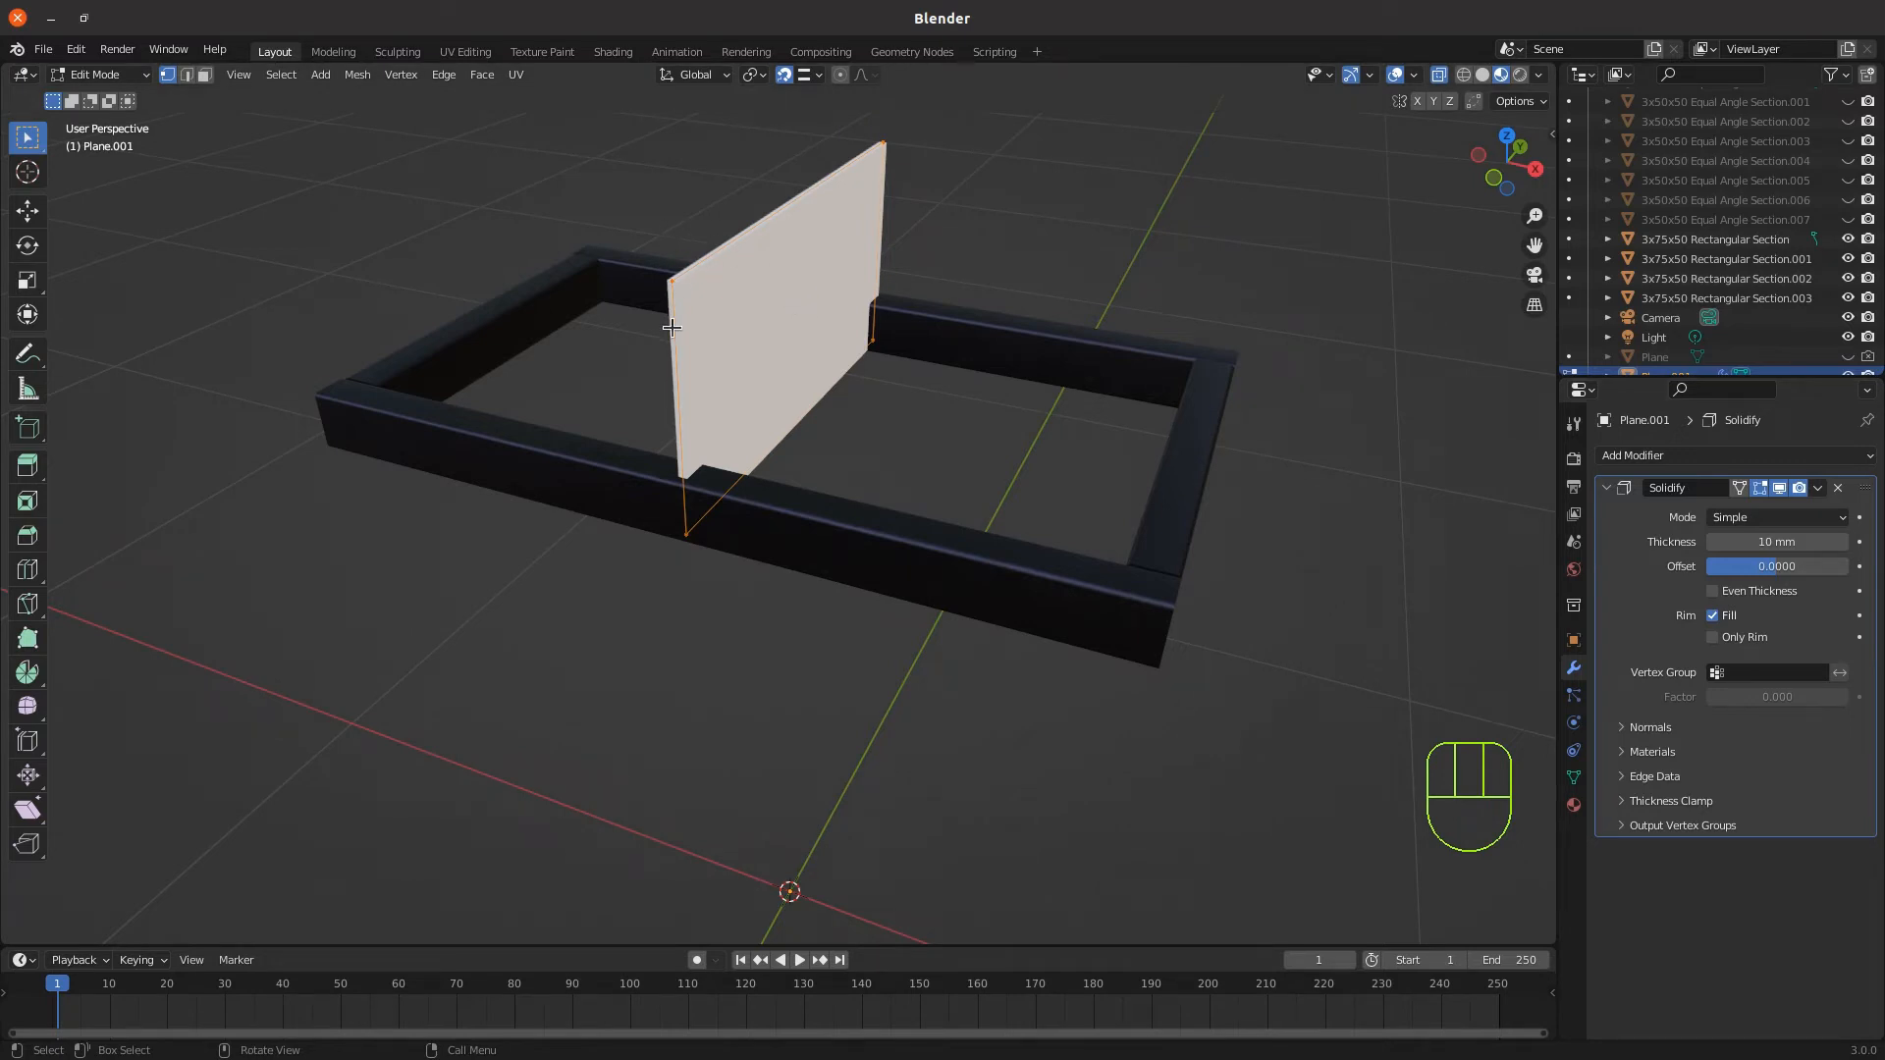
# Inspect the panel's edge thickness, and set the Solidify thickness to 2 mm
pyautogui.scroll(3, 707, 277)
pyautogui.keyDown('shift'); pyautogui.moveTo(707, 278); pyautogui.dragTo(816, 475, button='middle'); pyautogui.keyUp('shift')
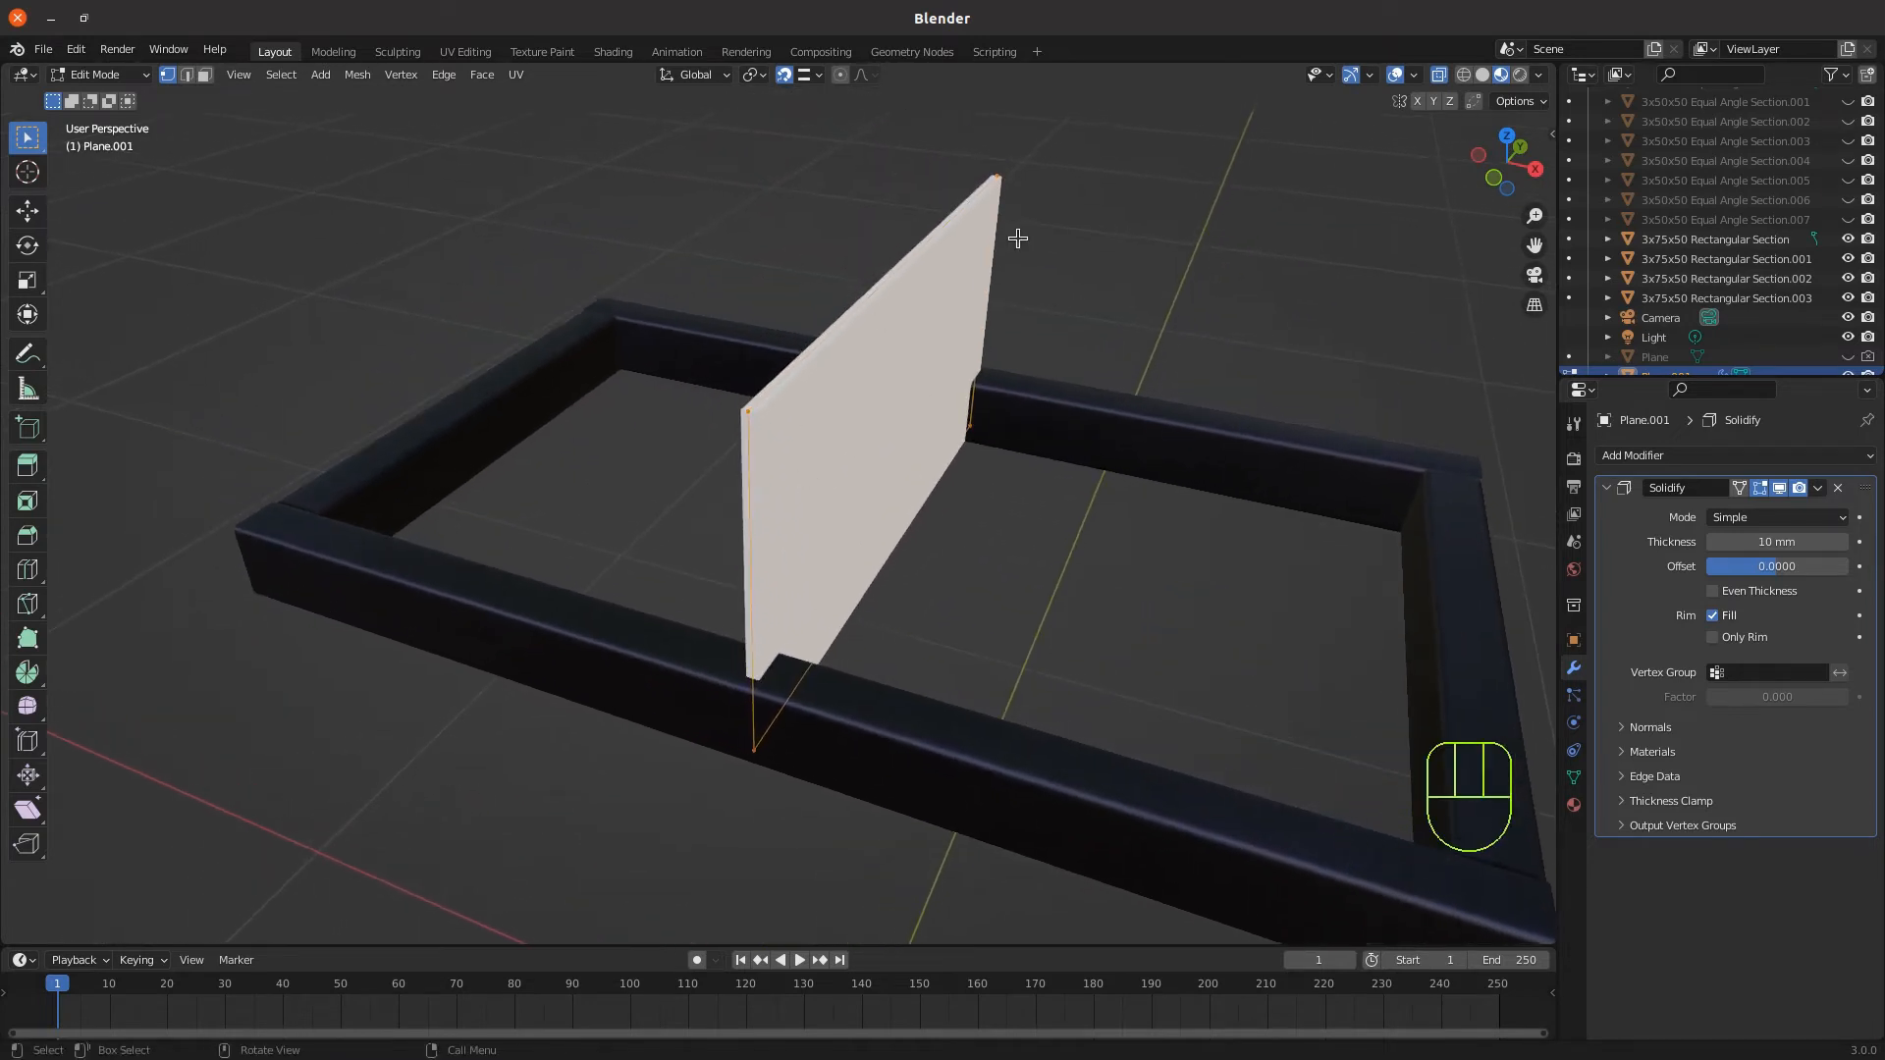
pyautogui.moveTo(1018, 236); pyautogui.dragTo(1035, 240, button='middle')
pyautogui.scroll(2, 974, 140)
pyautogui.keyDown('shift'); pyautogui.moveTo(973, 140); pyautogui.dragTo(821, 766, button='middle'); pyautogui.keyUp('shift')
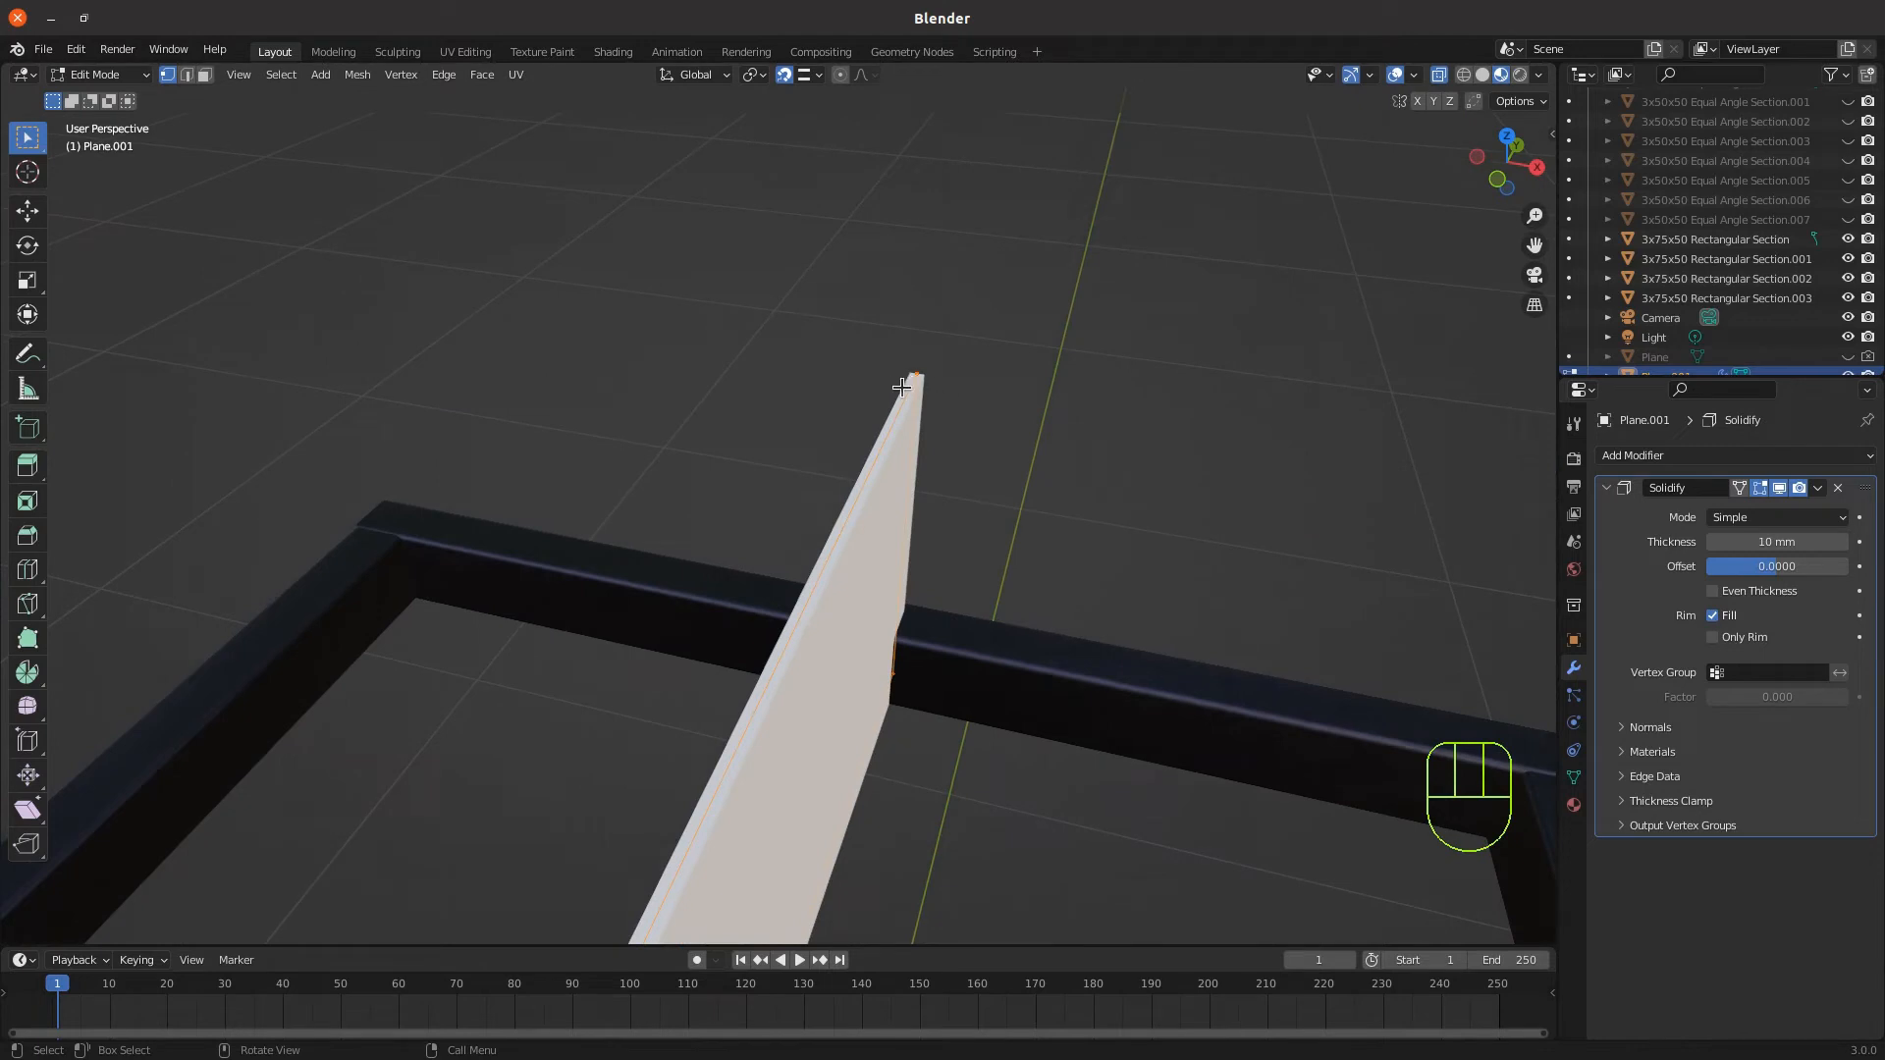
pyautogui.scroll(-3, 908, 348)
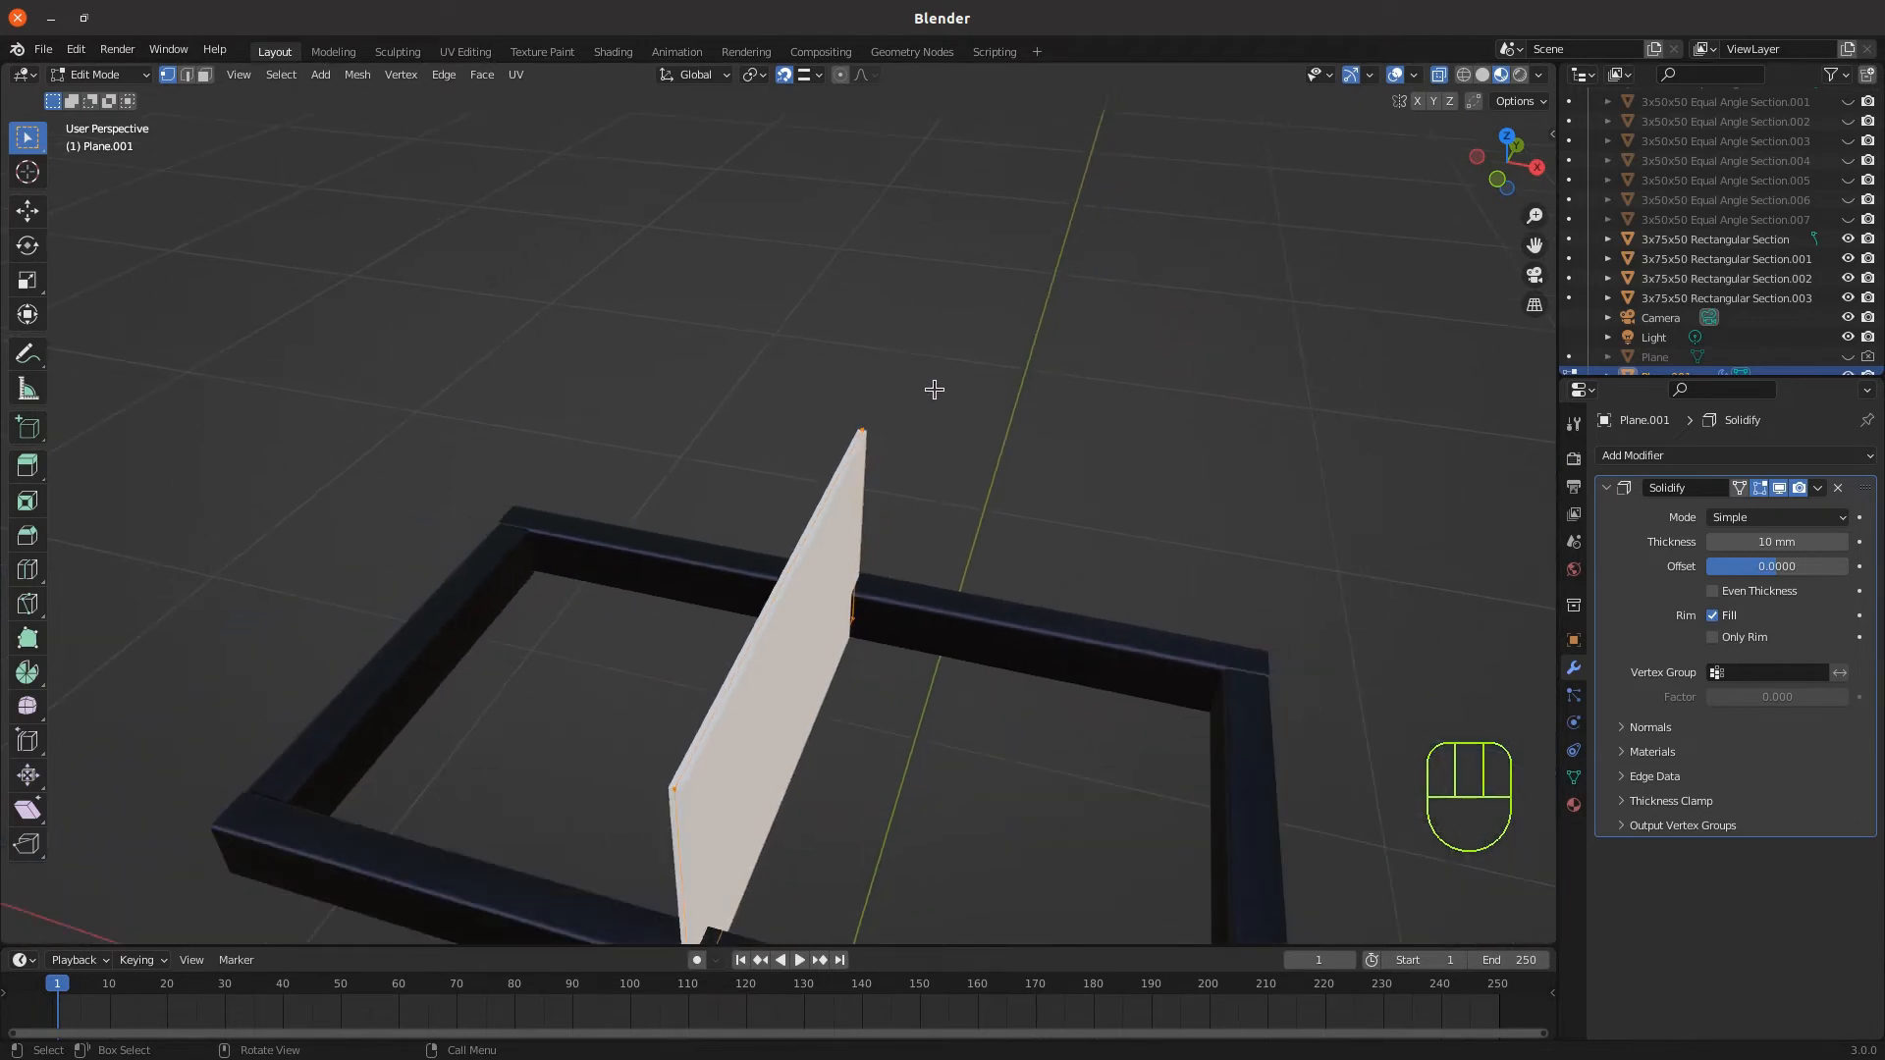
pyautogui.click(1757, 540)
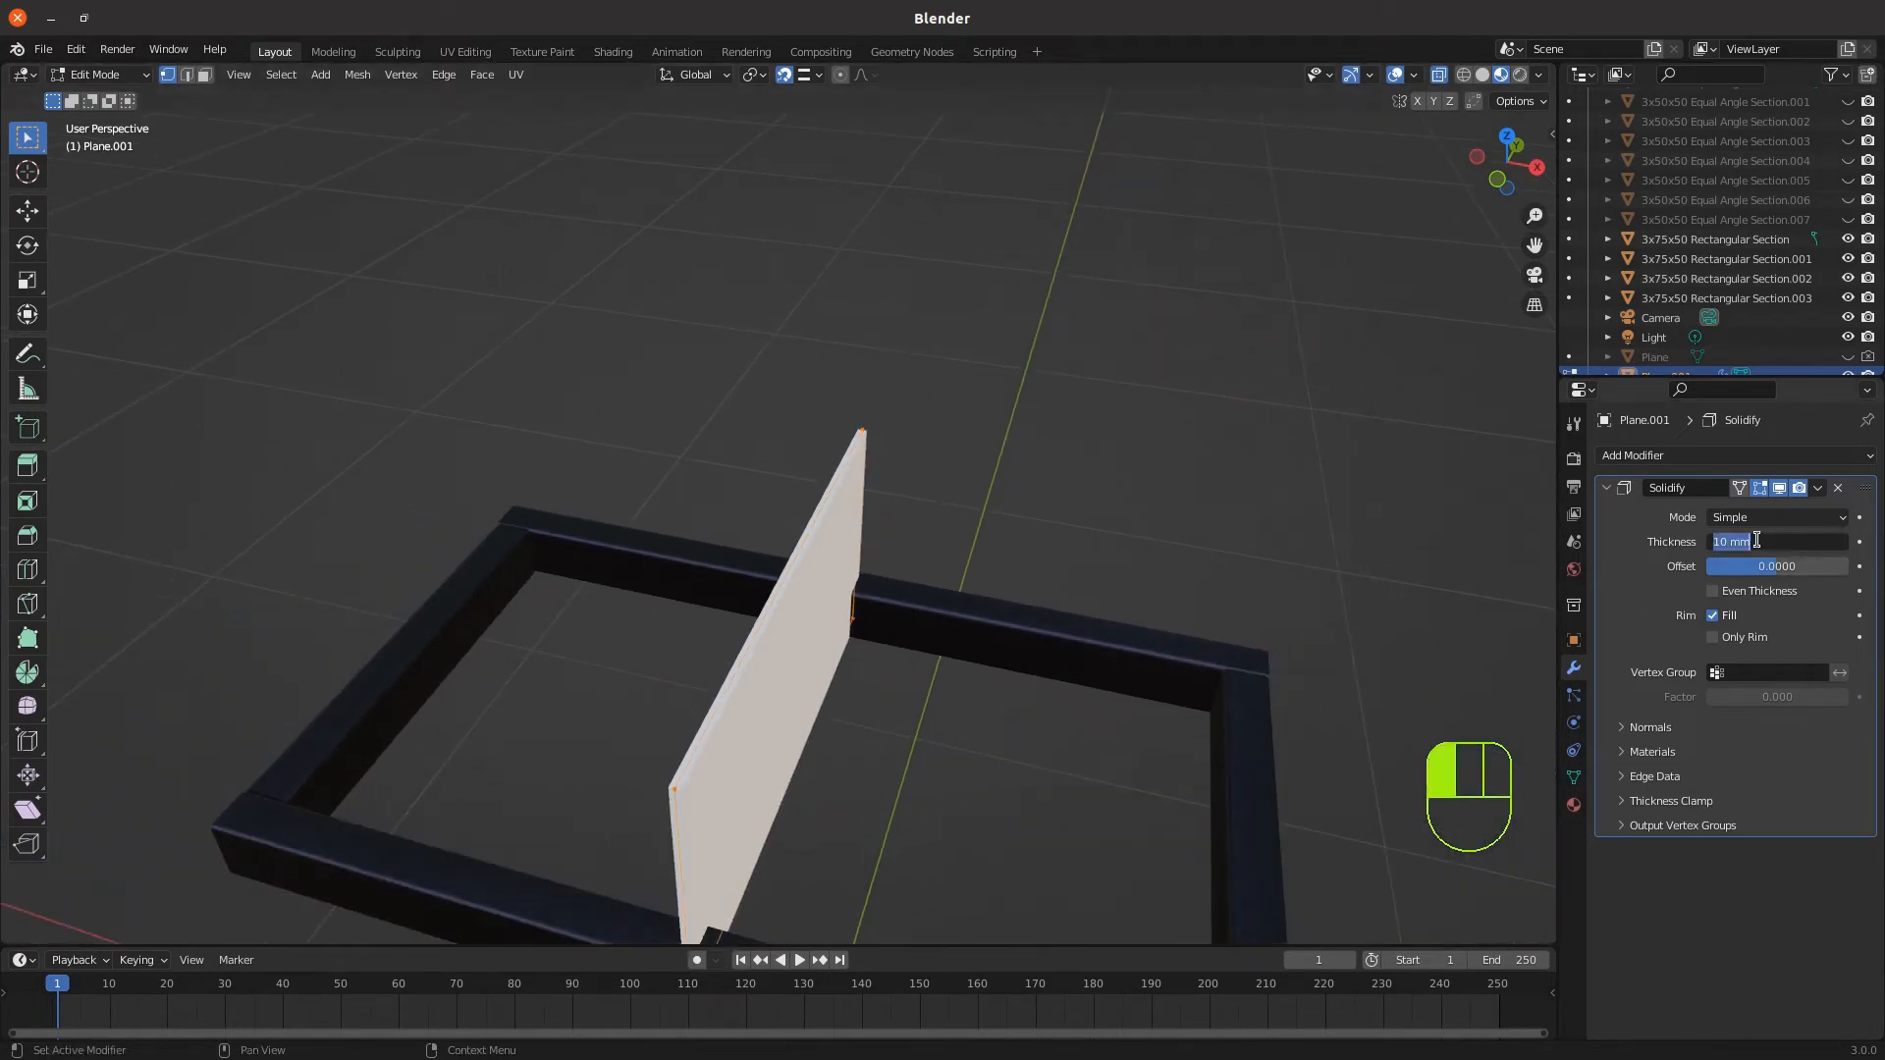
pyautogui.write('2')
pyautogui.click(1664, 547)
pyautogui.scroll(-4, 792, 472)
pyautogui.moveTo(792, 471); pyautogui.dragTo(943, 756, button='middle')
pyautogui.scroll(3, 751, 648)
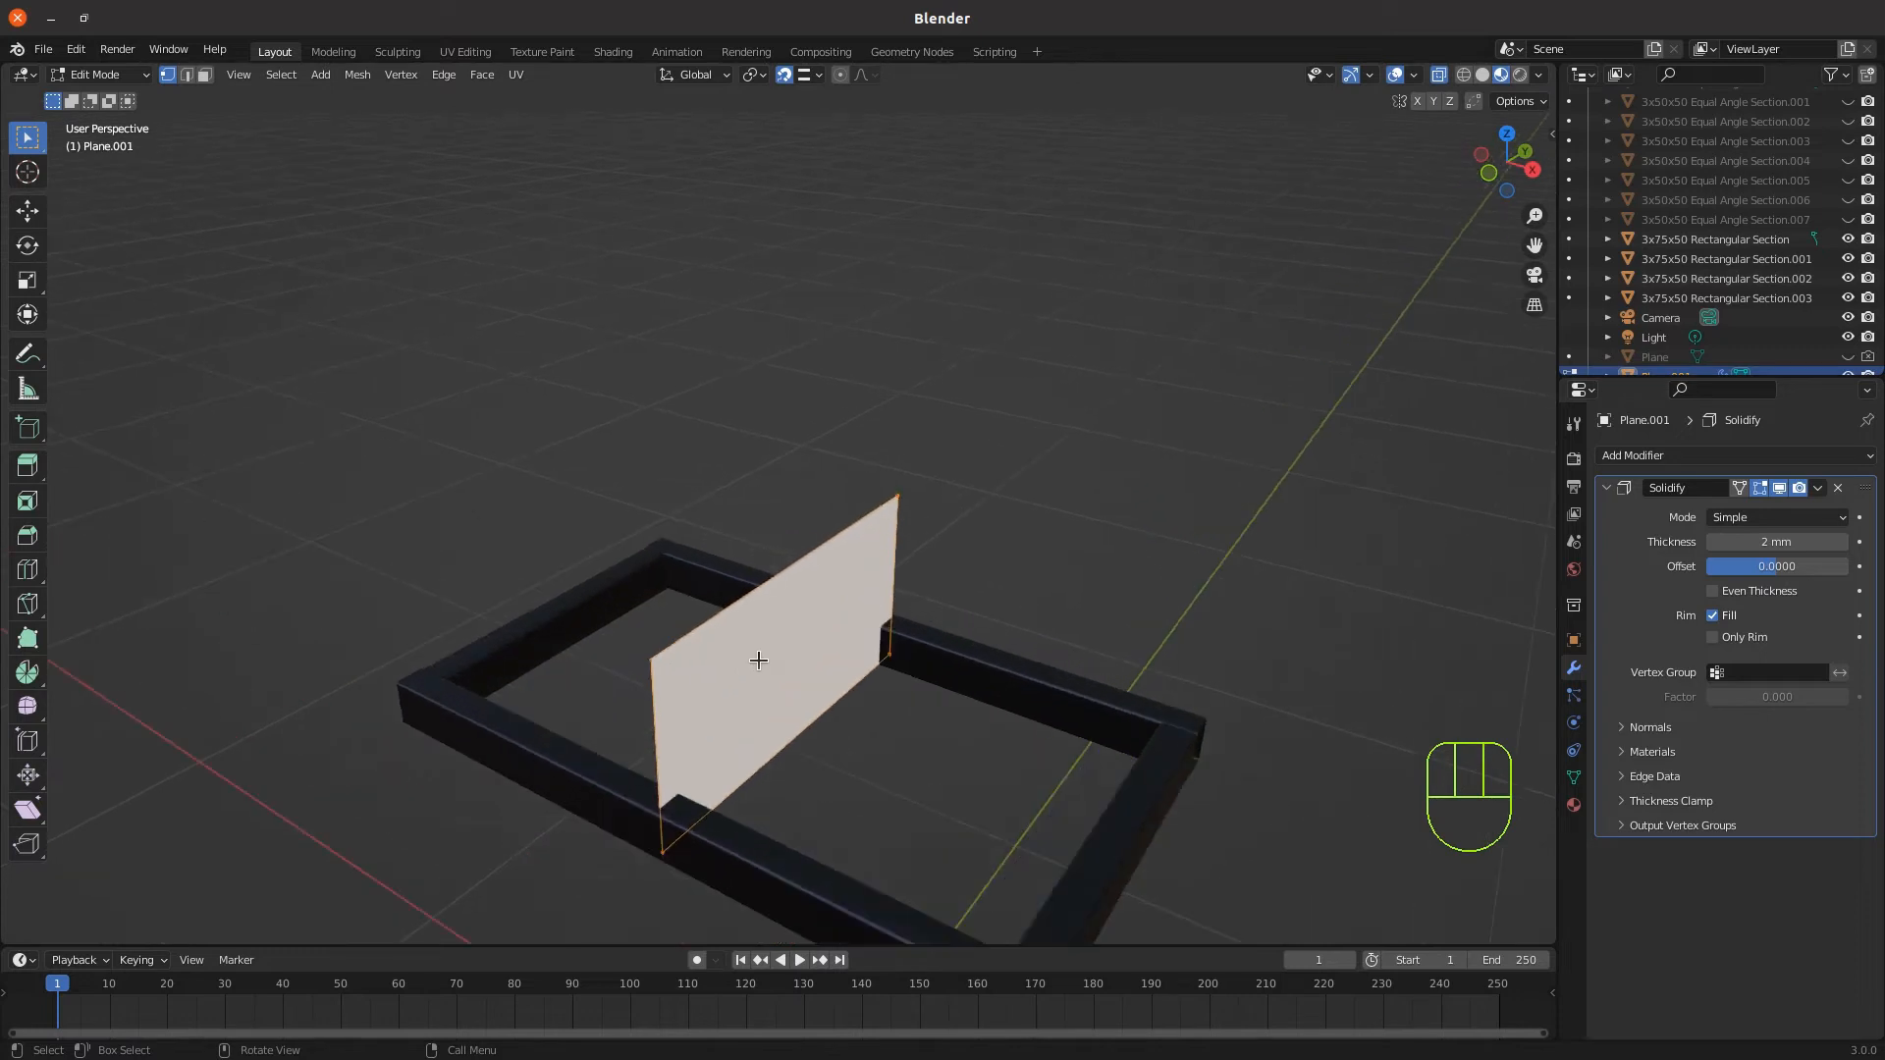
# Return to Object Mode and, in the top view, move the panel -400 mm along global X
pyautogui.press('Tab')
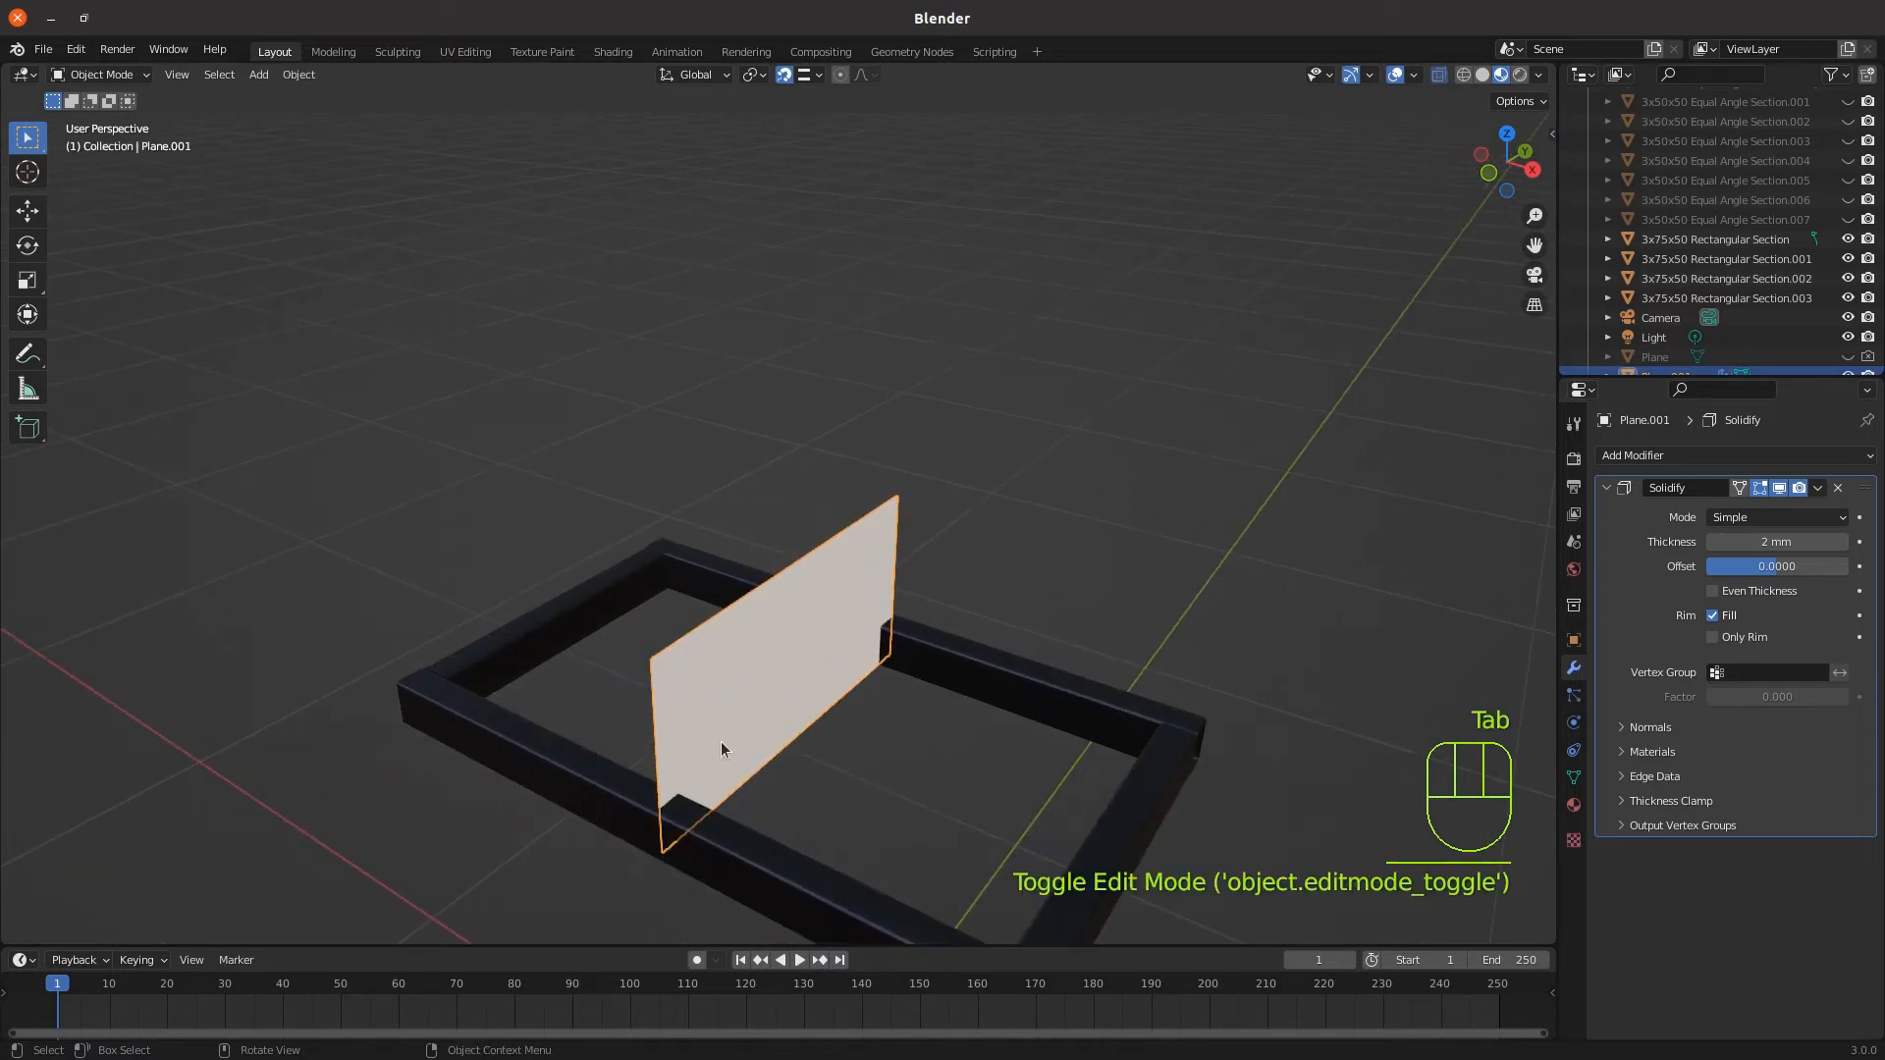
pyautogui.scroll(-2, 712, 766)
pyautogui.keyDown('shift'); pyautogui.moveTo(898, 712); pyautogui.dragTo(1019, 678, button='middle'); pyautogui.keyUp('shift')
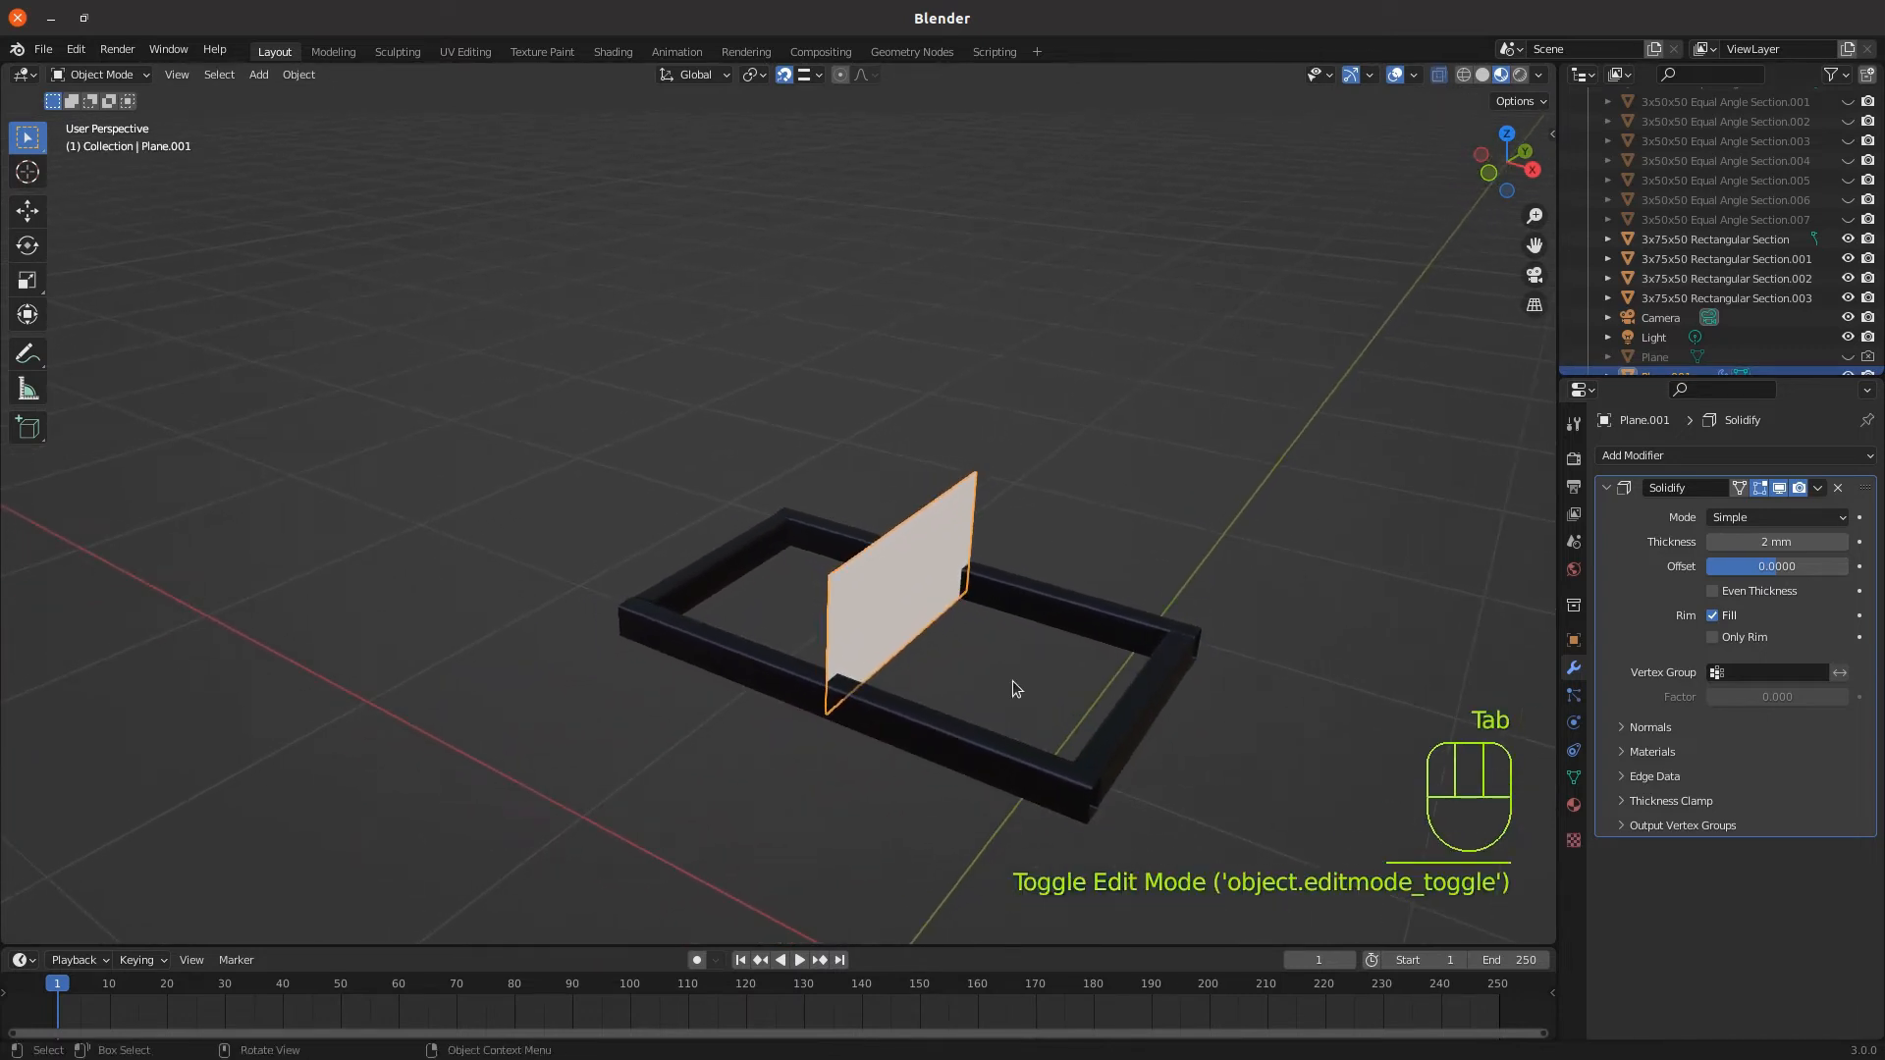
pyautogui.scroll(2, 879, 699)
pyautogui.moveTo(862, 707); pyautogui.dragTo(918, 734, button='middle')
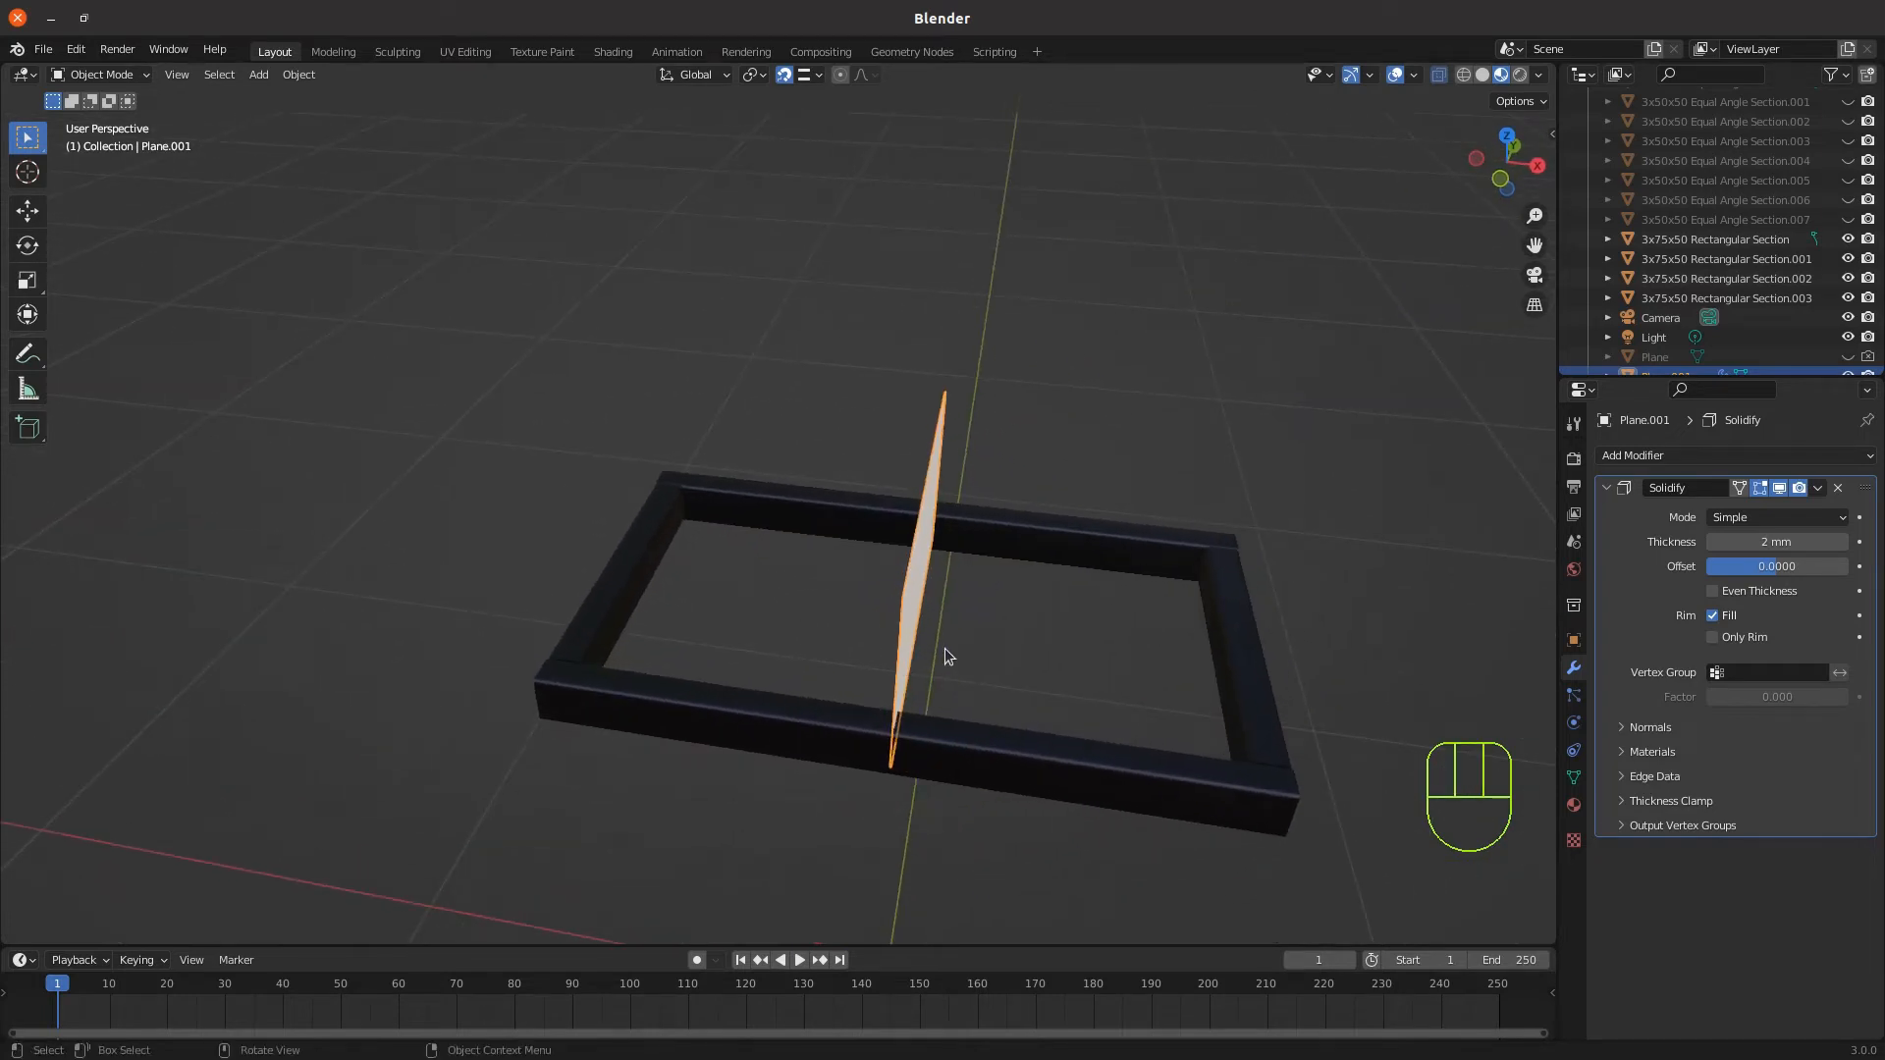
pyautogui.press('KP_7')
pyautogui.scroll(1, 945, 656)
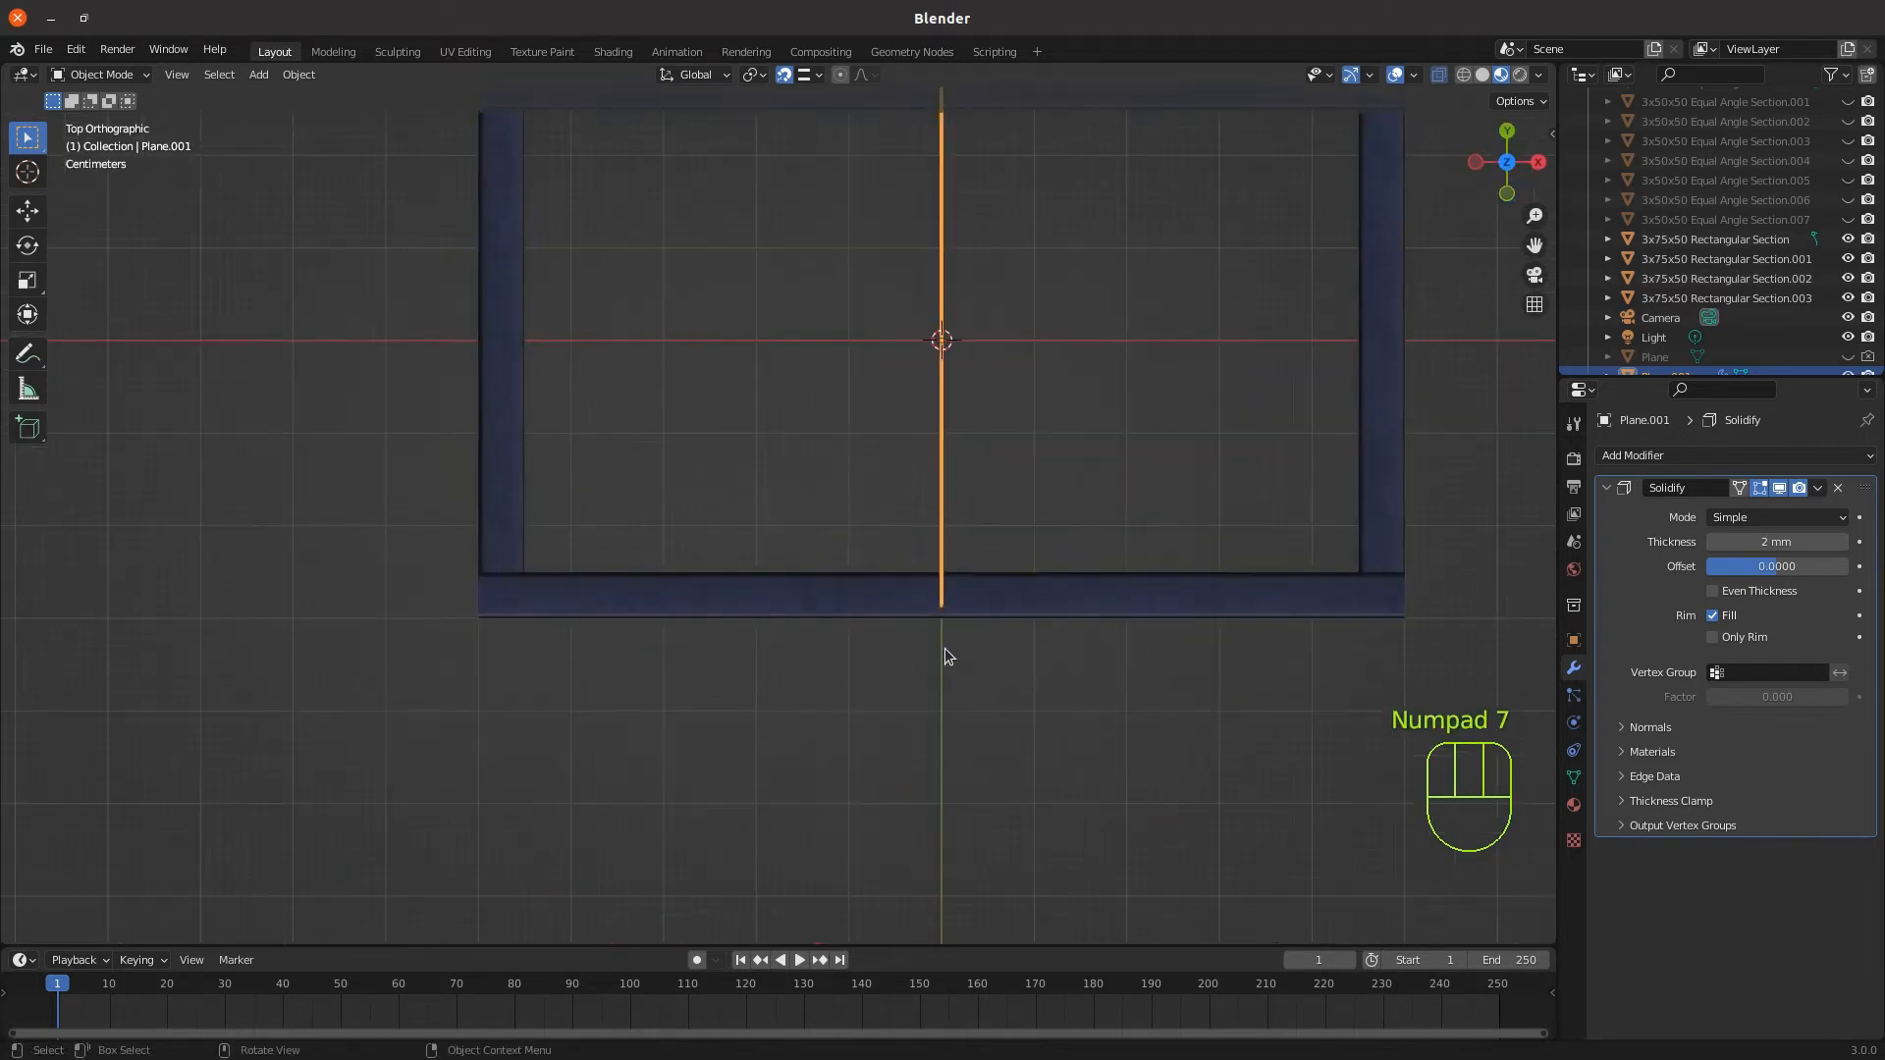
pyautogui.keyDown('shift'); pyautogui.moveTo(945, 656); pyautogui.dragTo(875, 897, button='middle'); pyautogui.keyUp('shift')
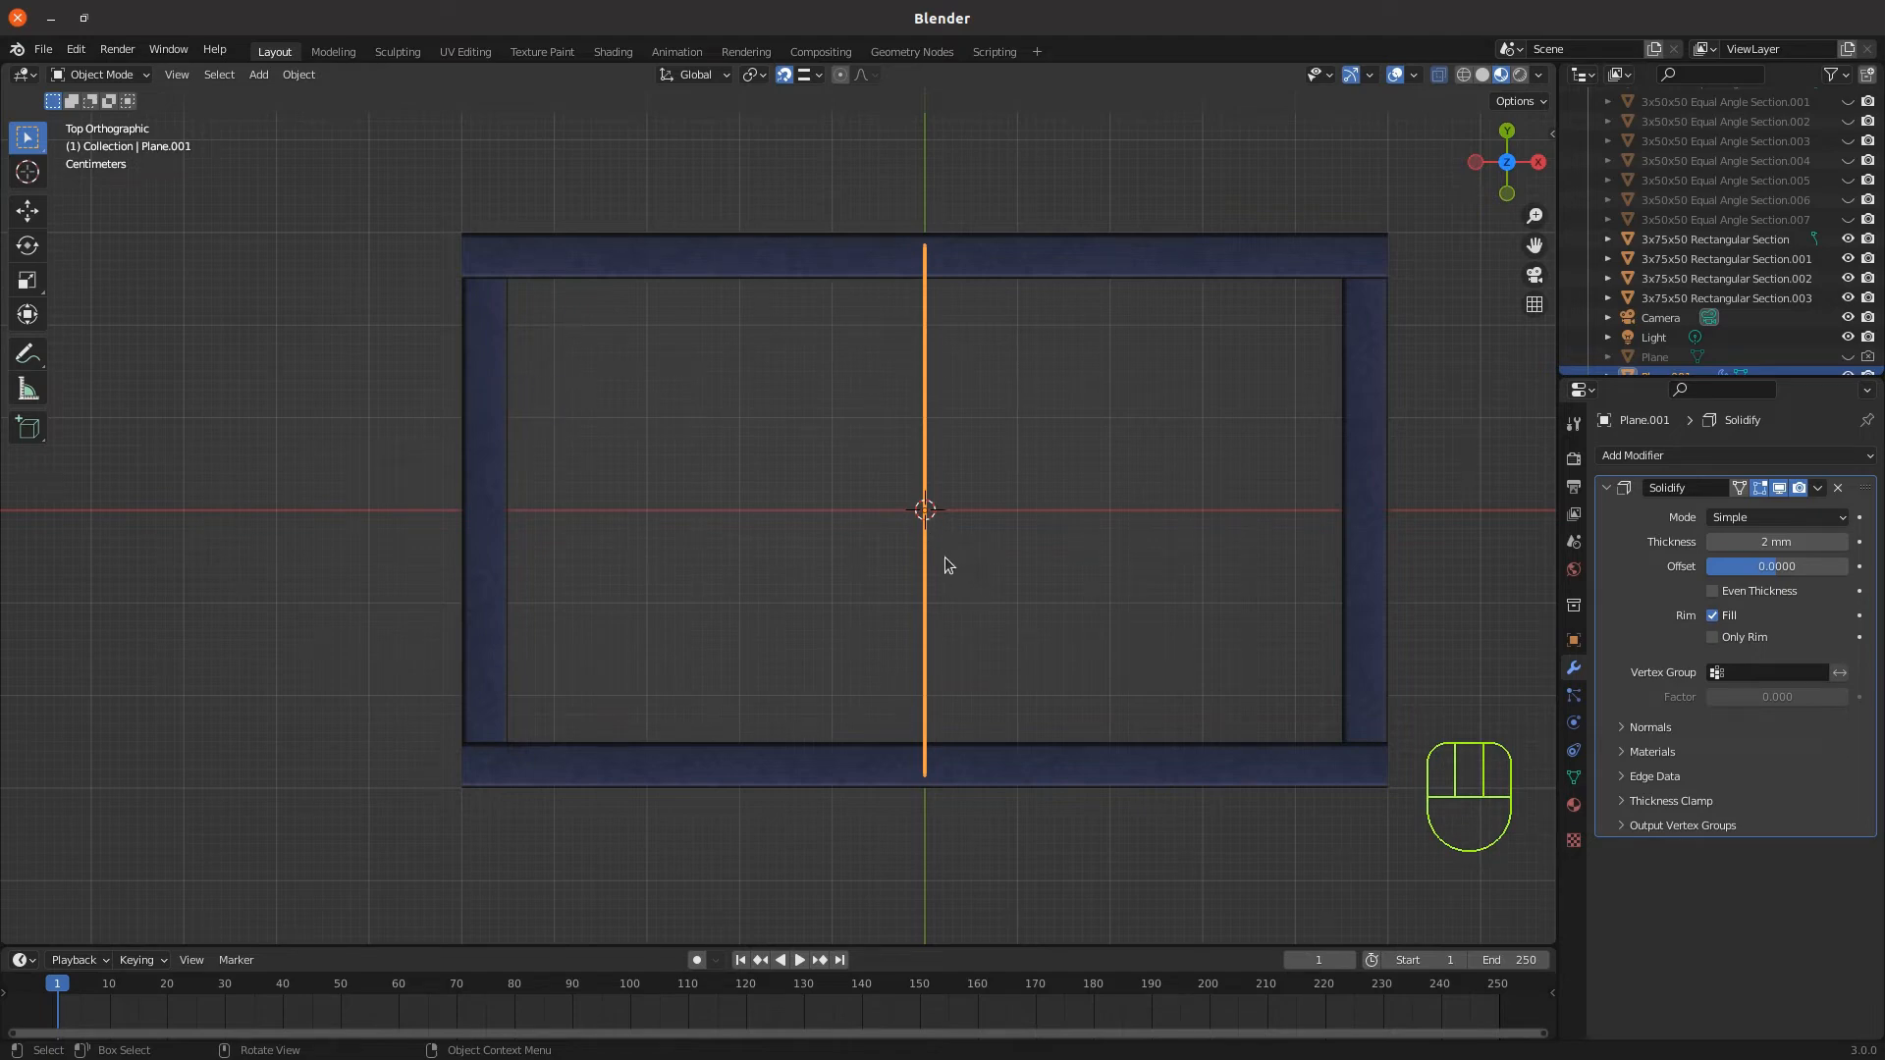
pyautogui.press('g')
pyautogui.press('x')
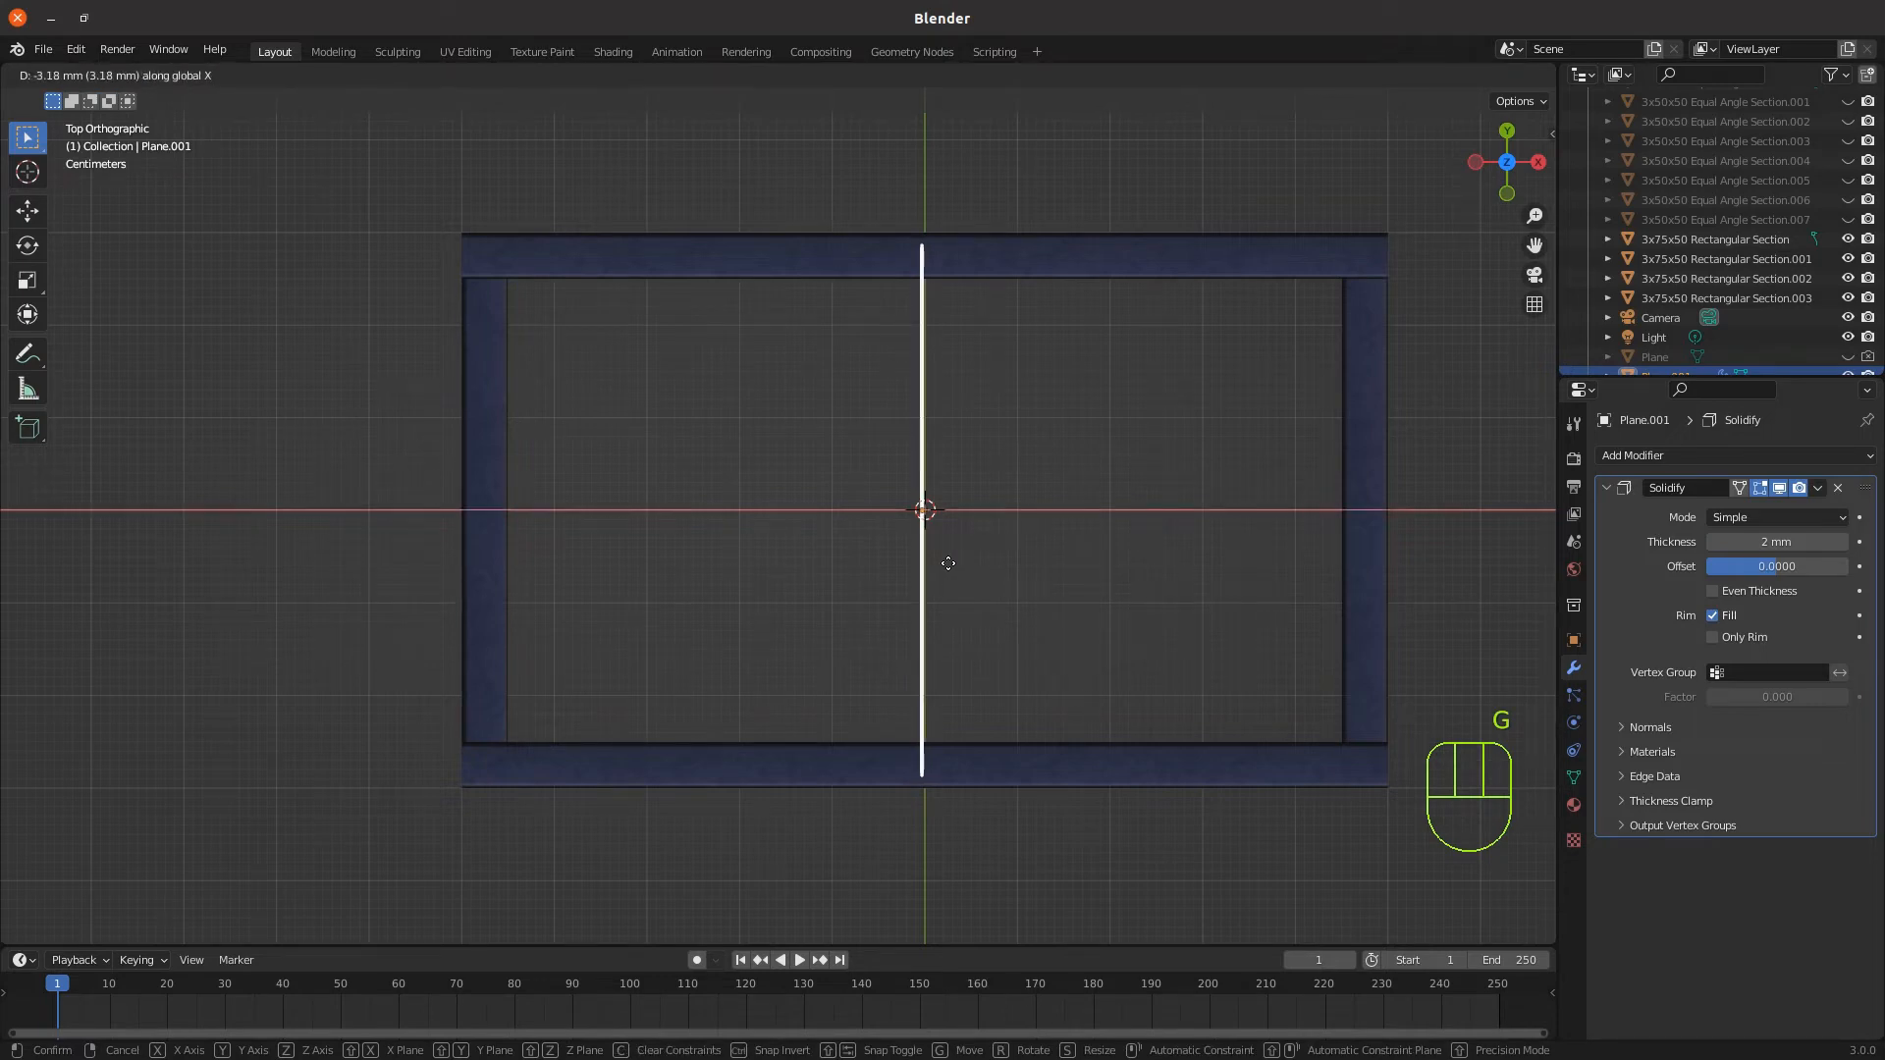
pyautogui.write('-400')
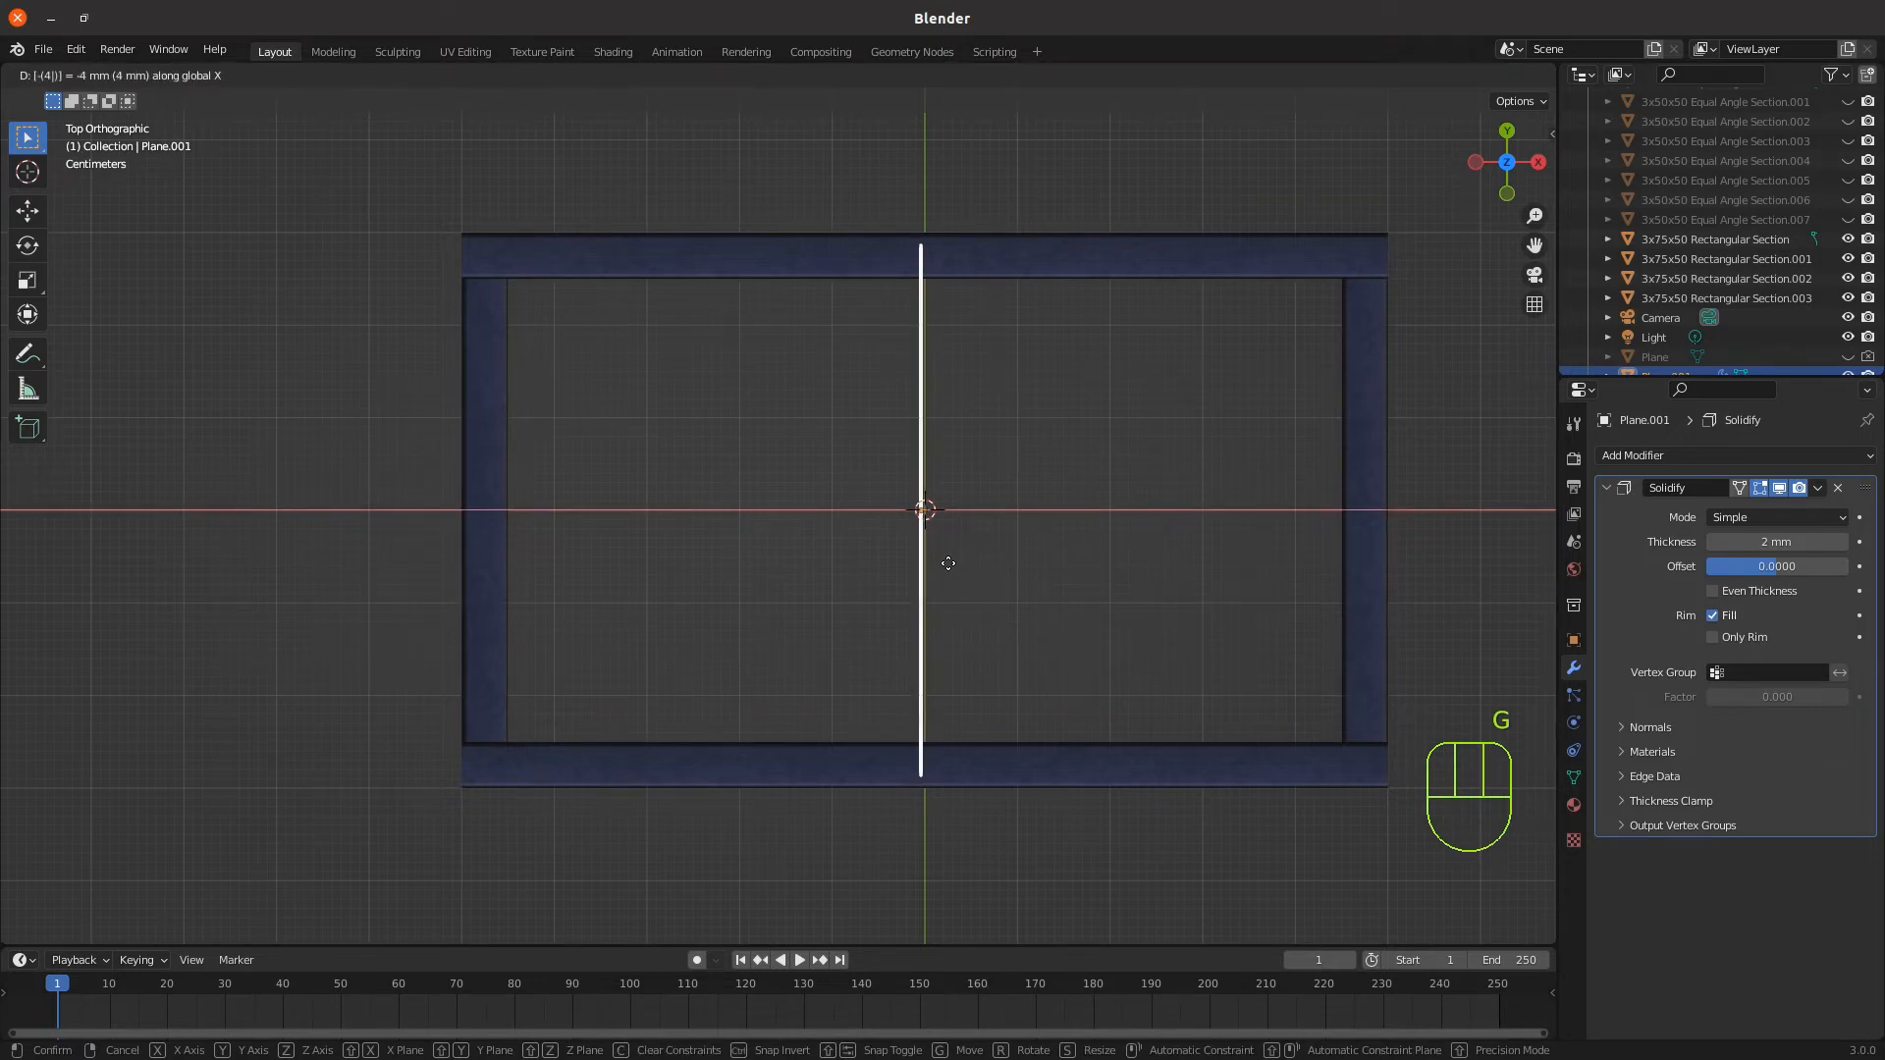
pyautogui.press('Return')
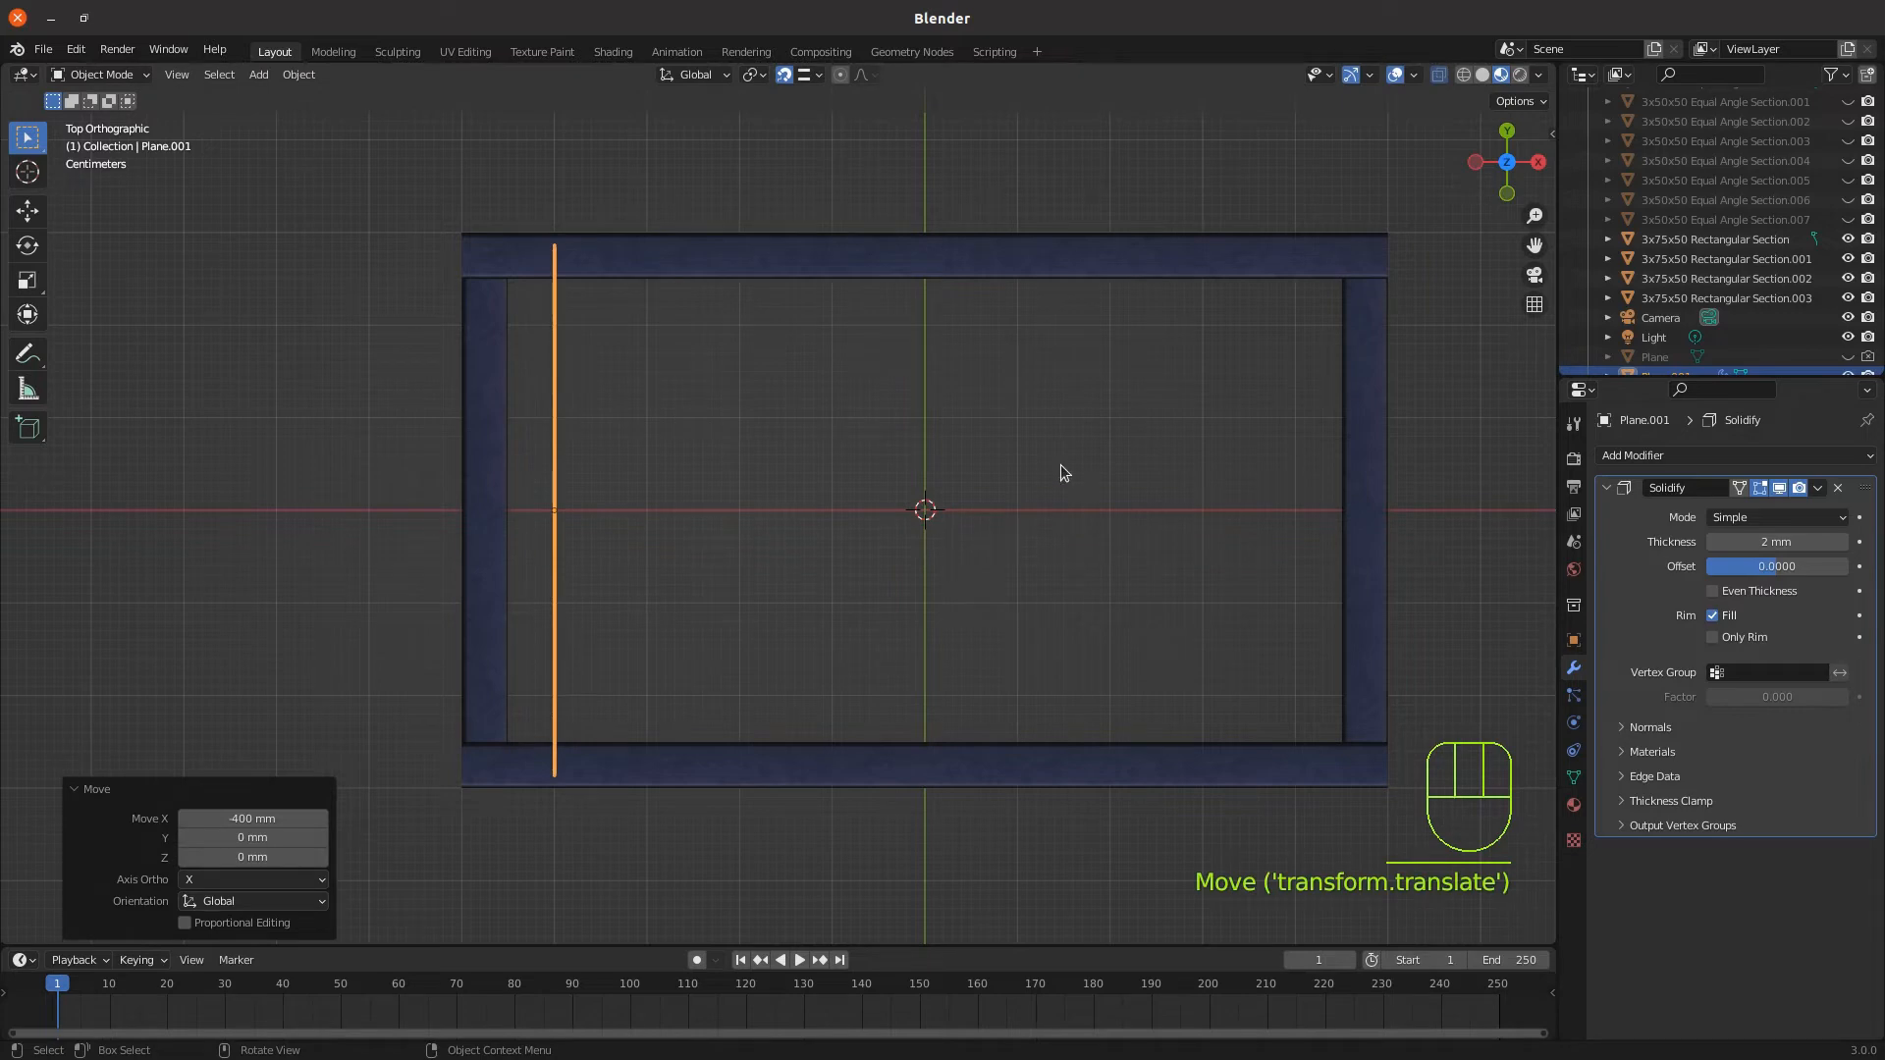
# Add an Array modifier to the solidified panel
pyautogui.moveTo(770, 623); pyautogui.dragTo(728, 597, button='middle')
pyautogui.keyDown('shift'); pyautogui.moveTo(721, 727); pyautogui.dragTo(661, 619, button='middle'); pyautogui.keyUp('shift')
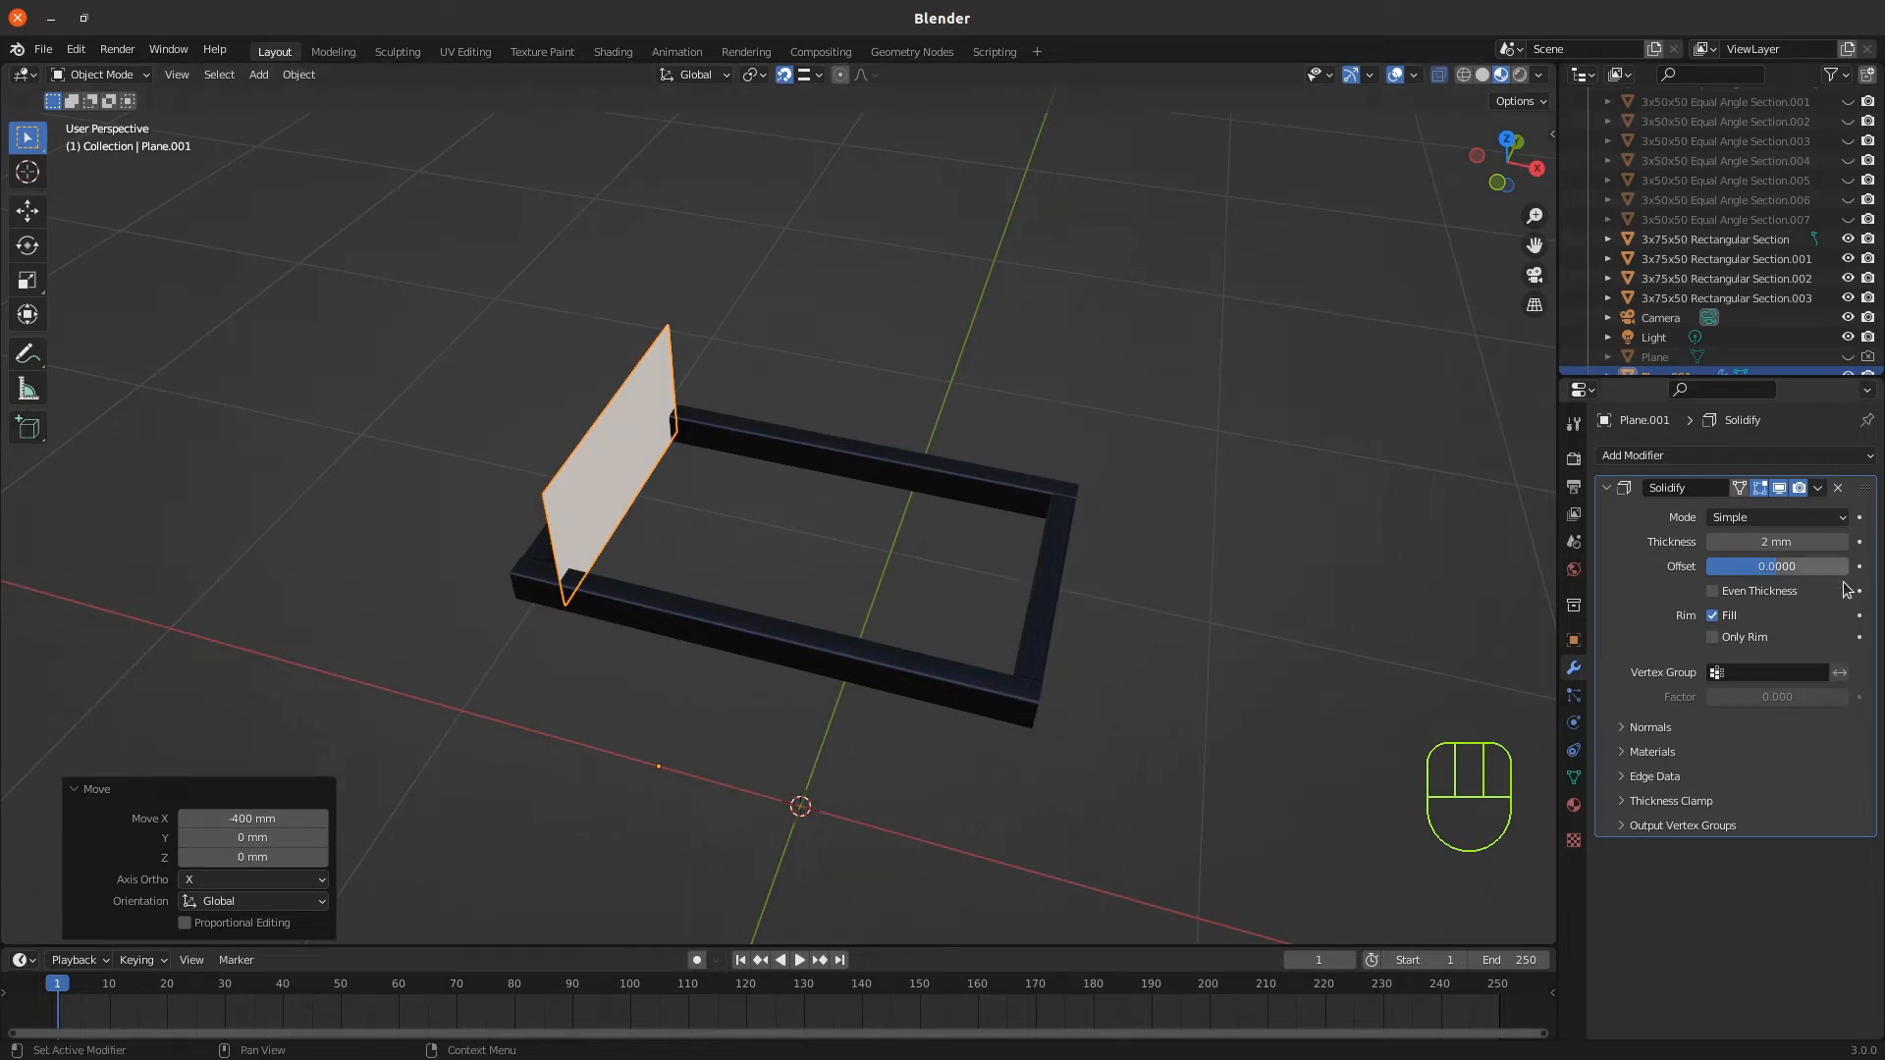
pyautogui.click(1631, 461)
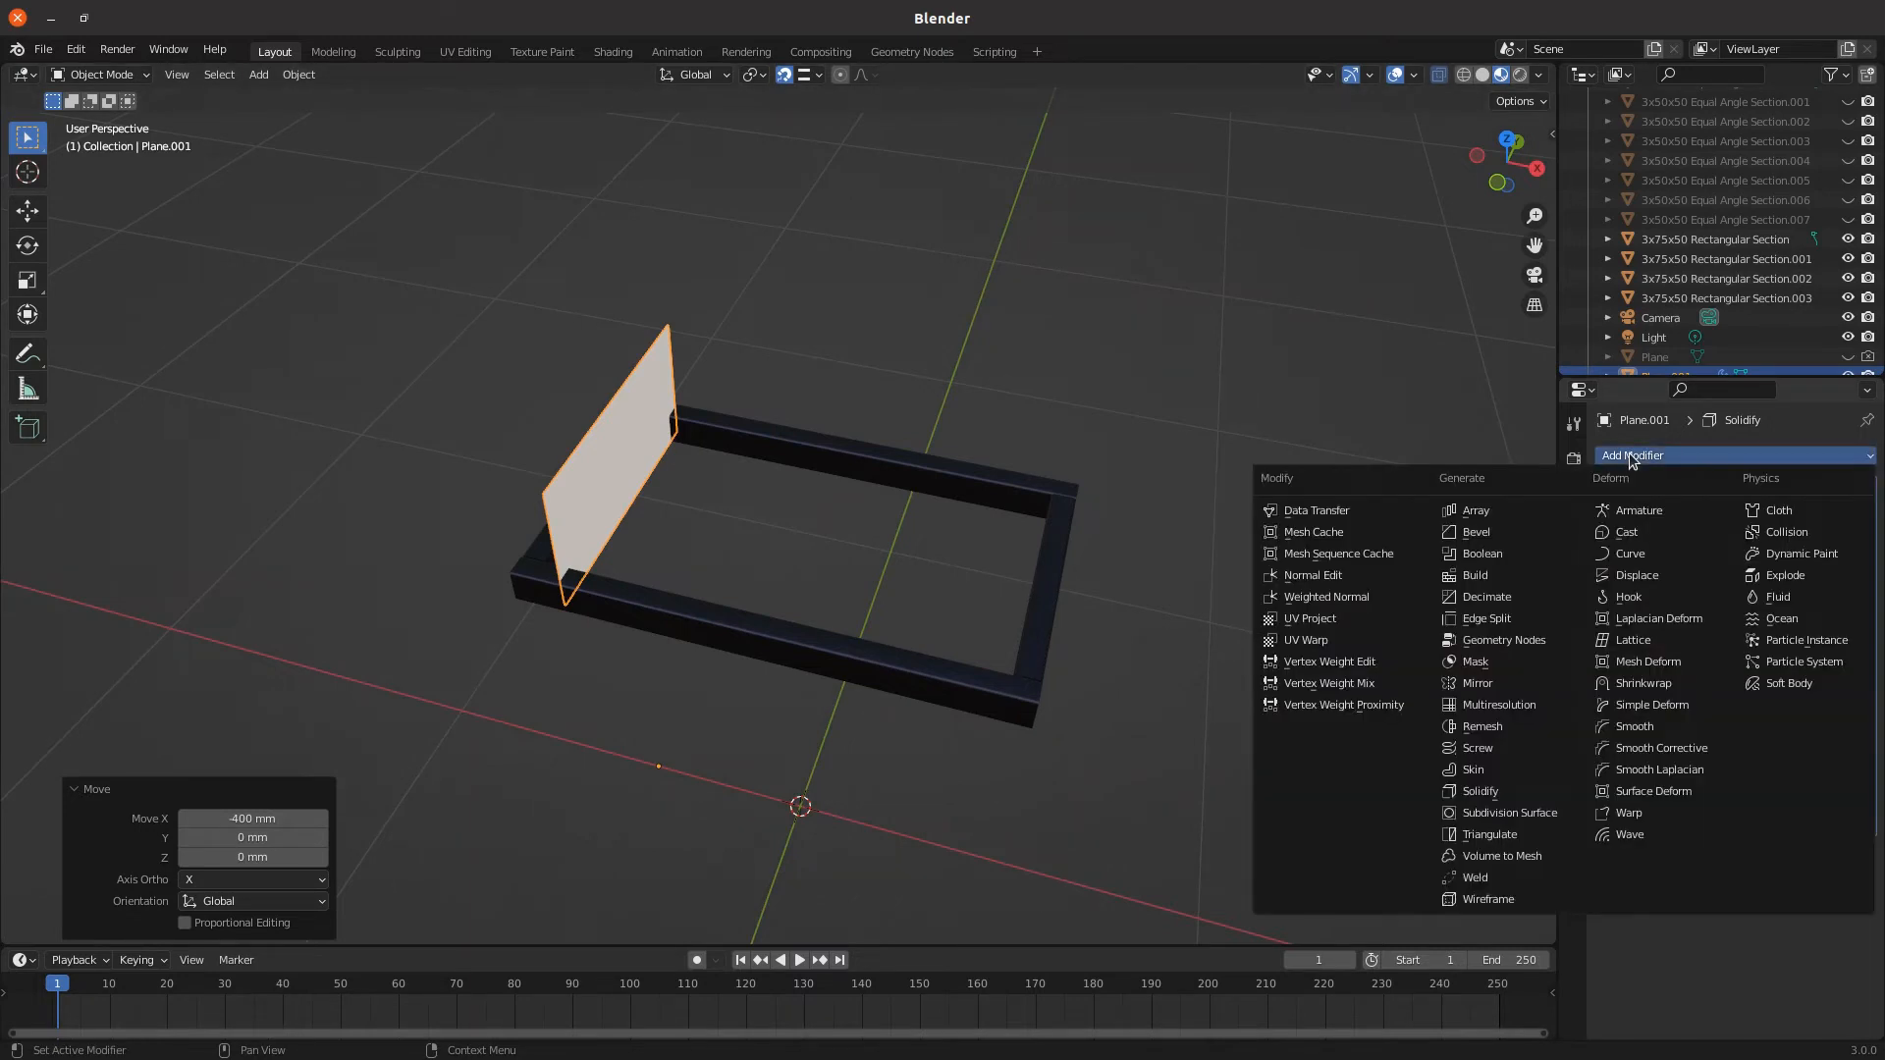
pyautogui.click(1477, 510)
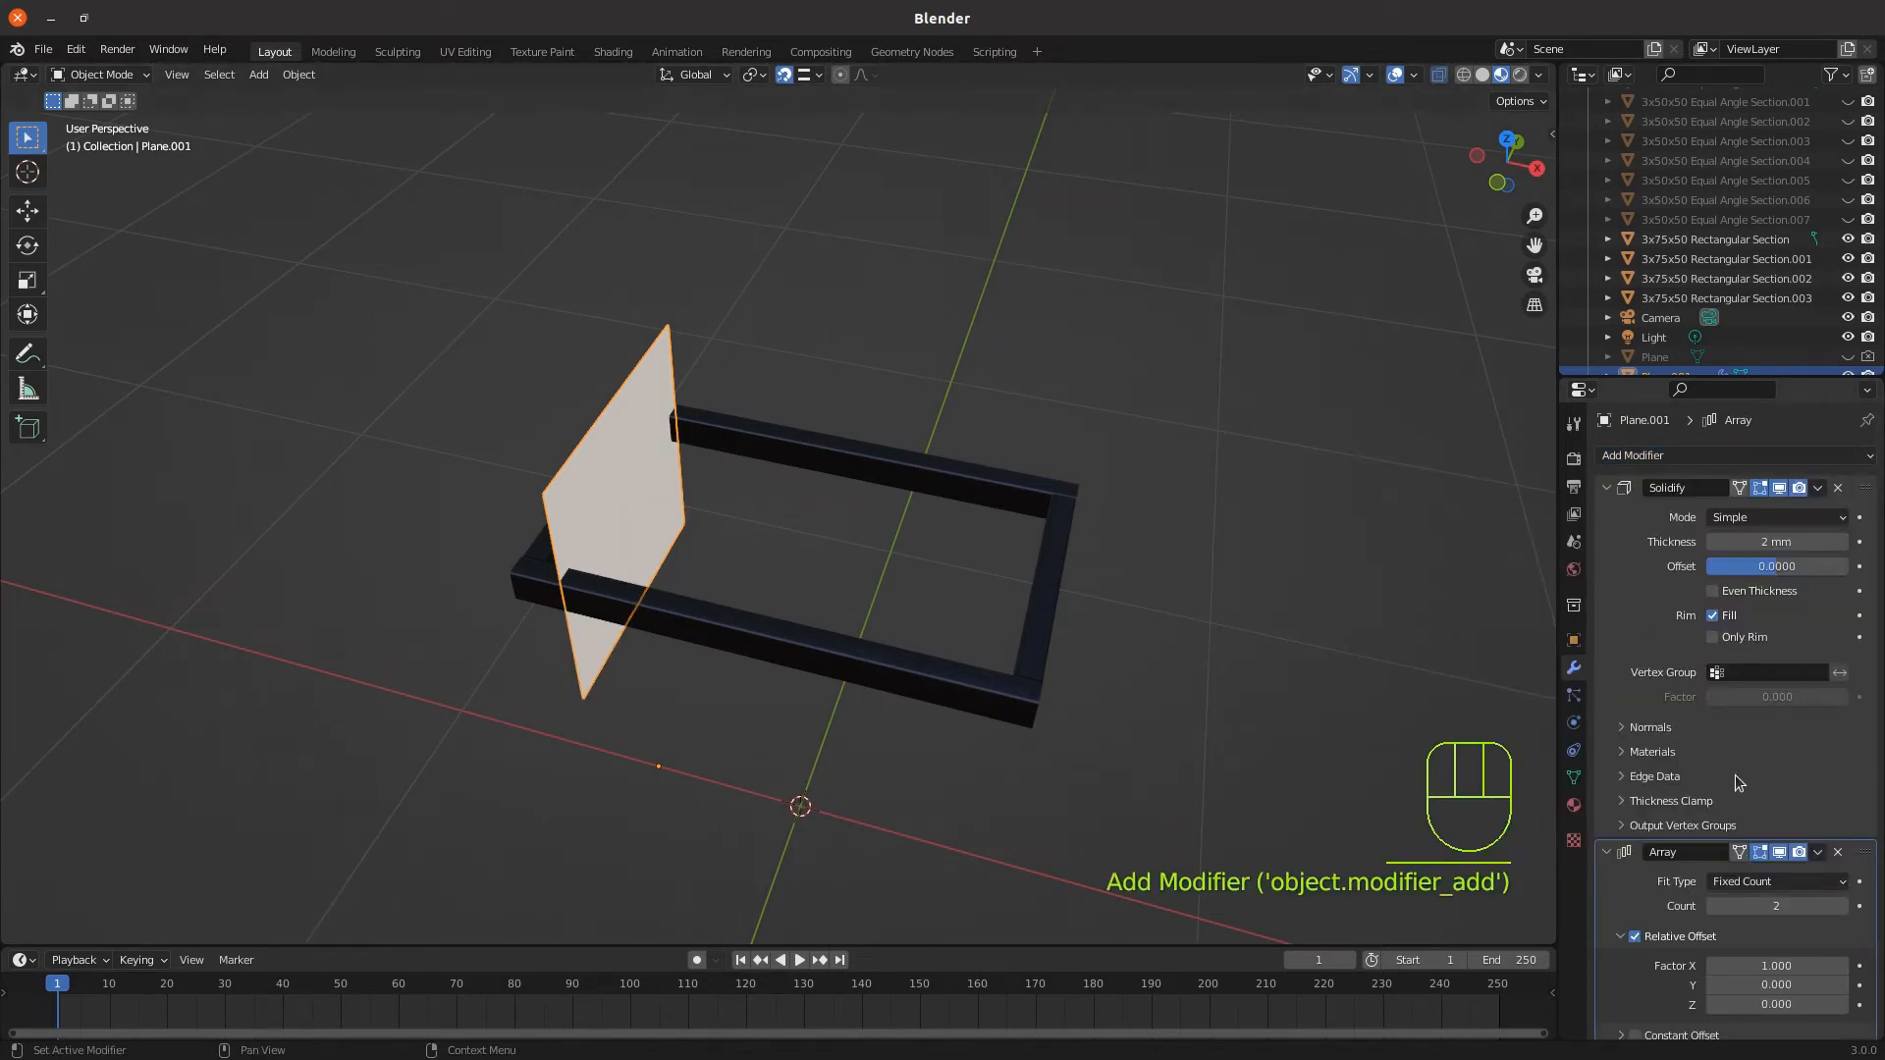
# Turn off Relative Offset in the panel's Array modifier and enable Constant Offset instead
pyautogui.scroll(-3, 1706, 779)
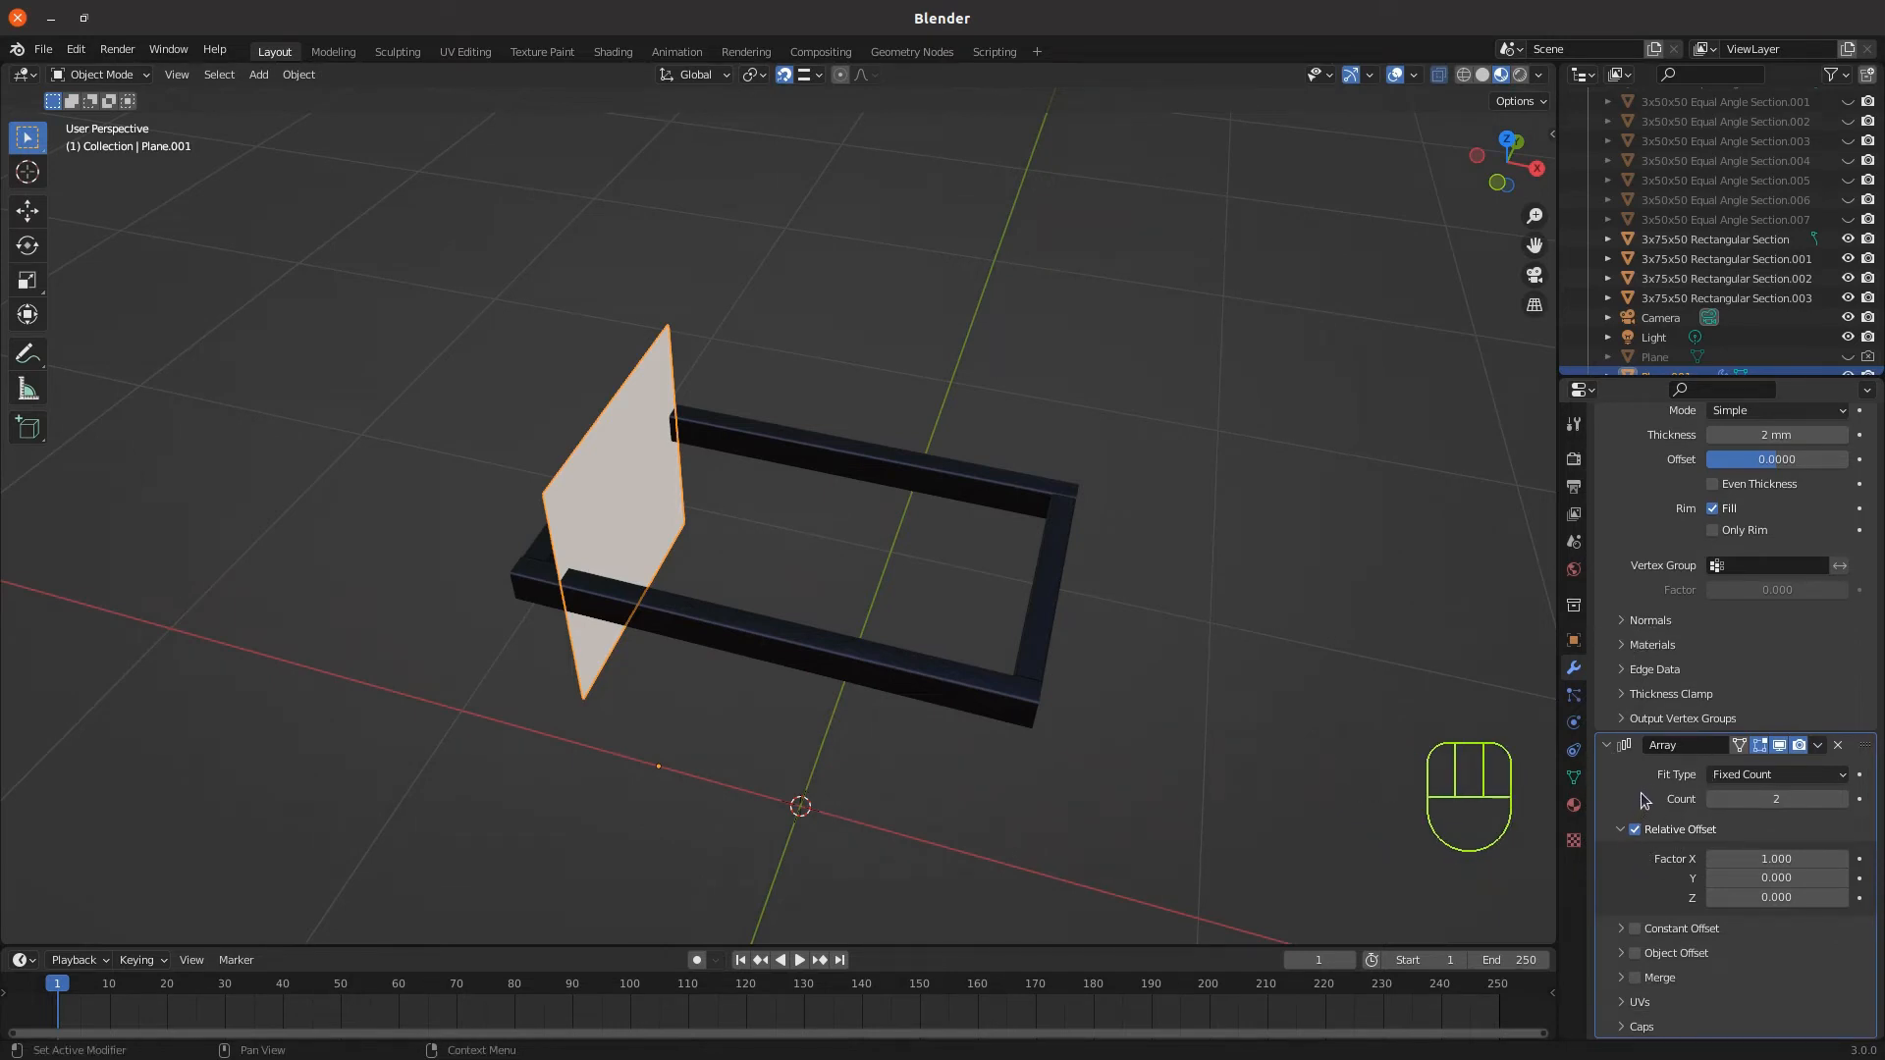
pyautogui.click(1636, 829)
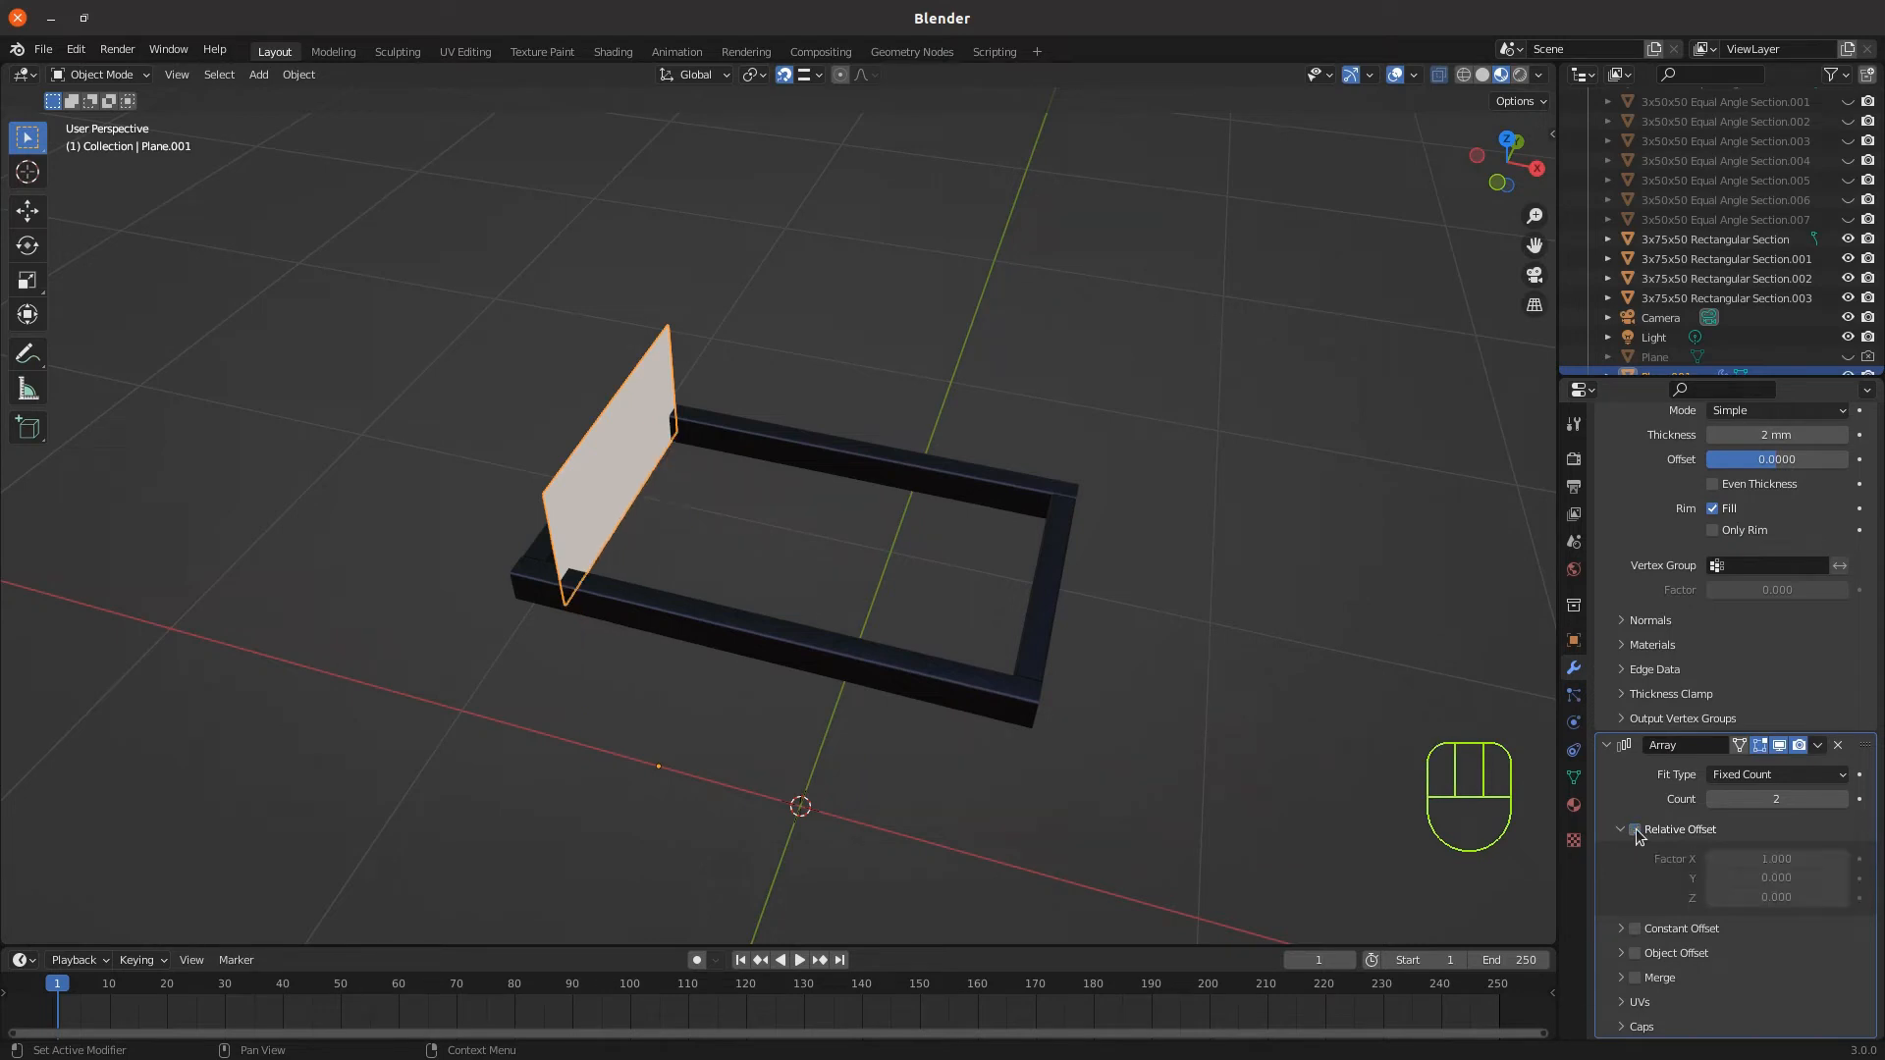
pyautogui.click(1622, 829)
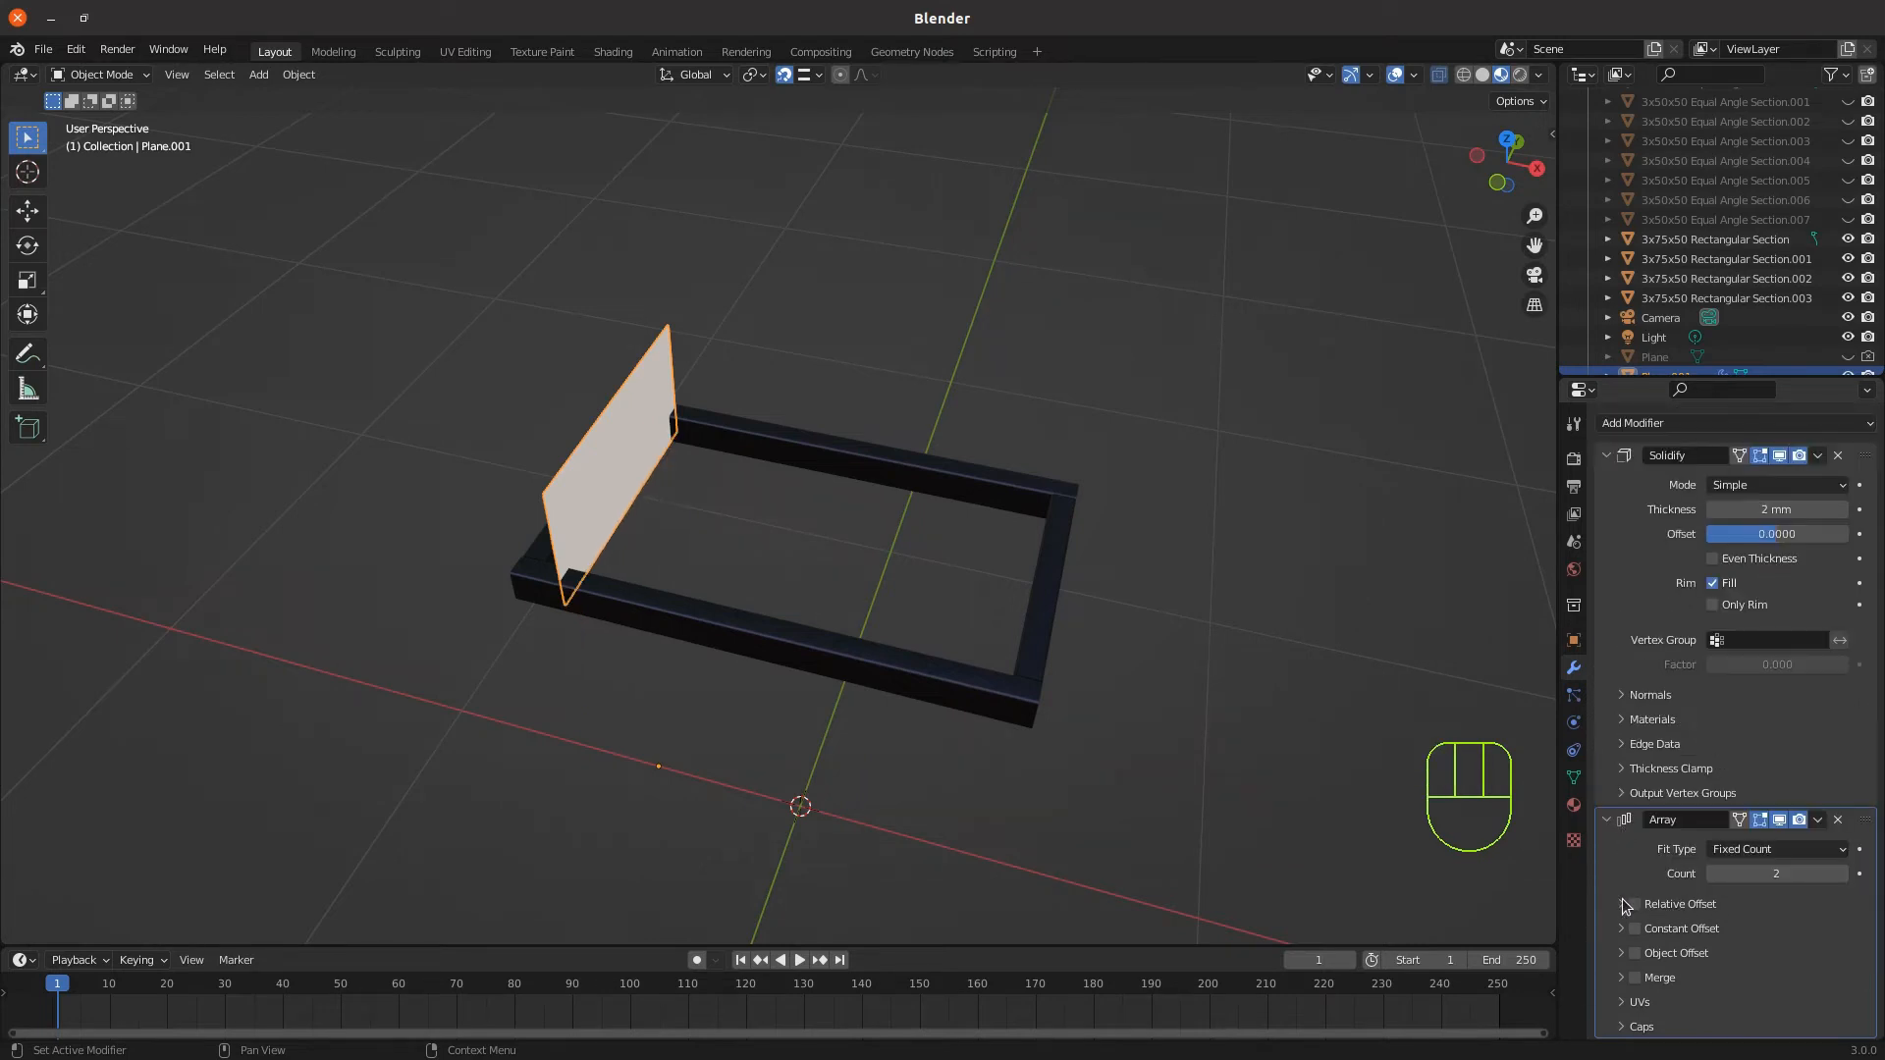
pyautogui.scroll(-2, 1622, 934)
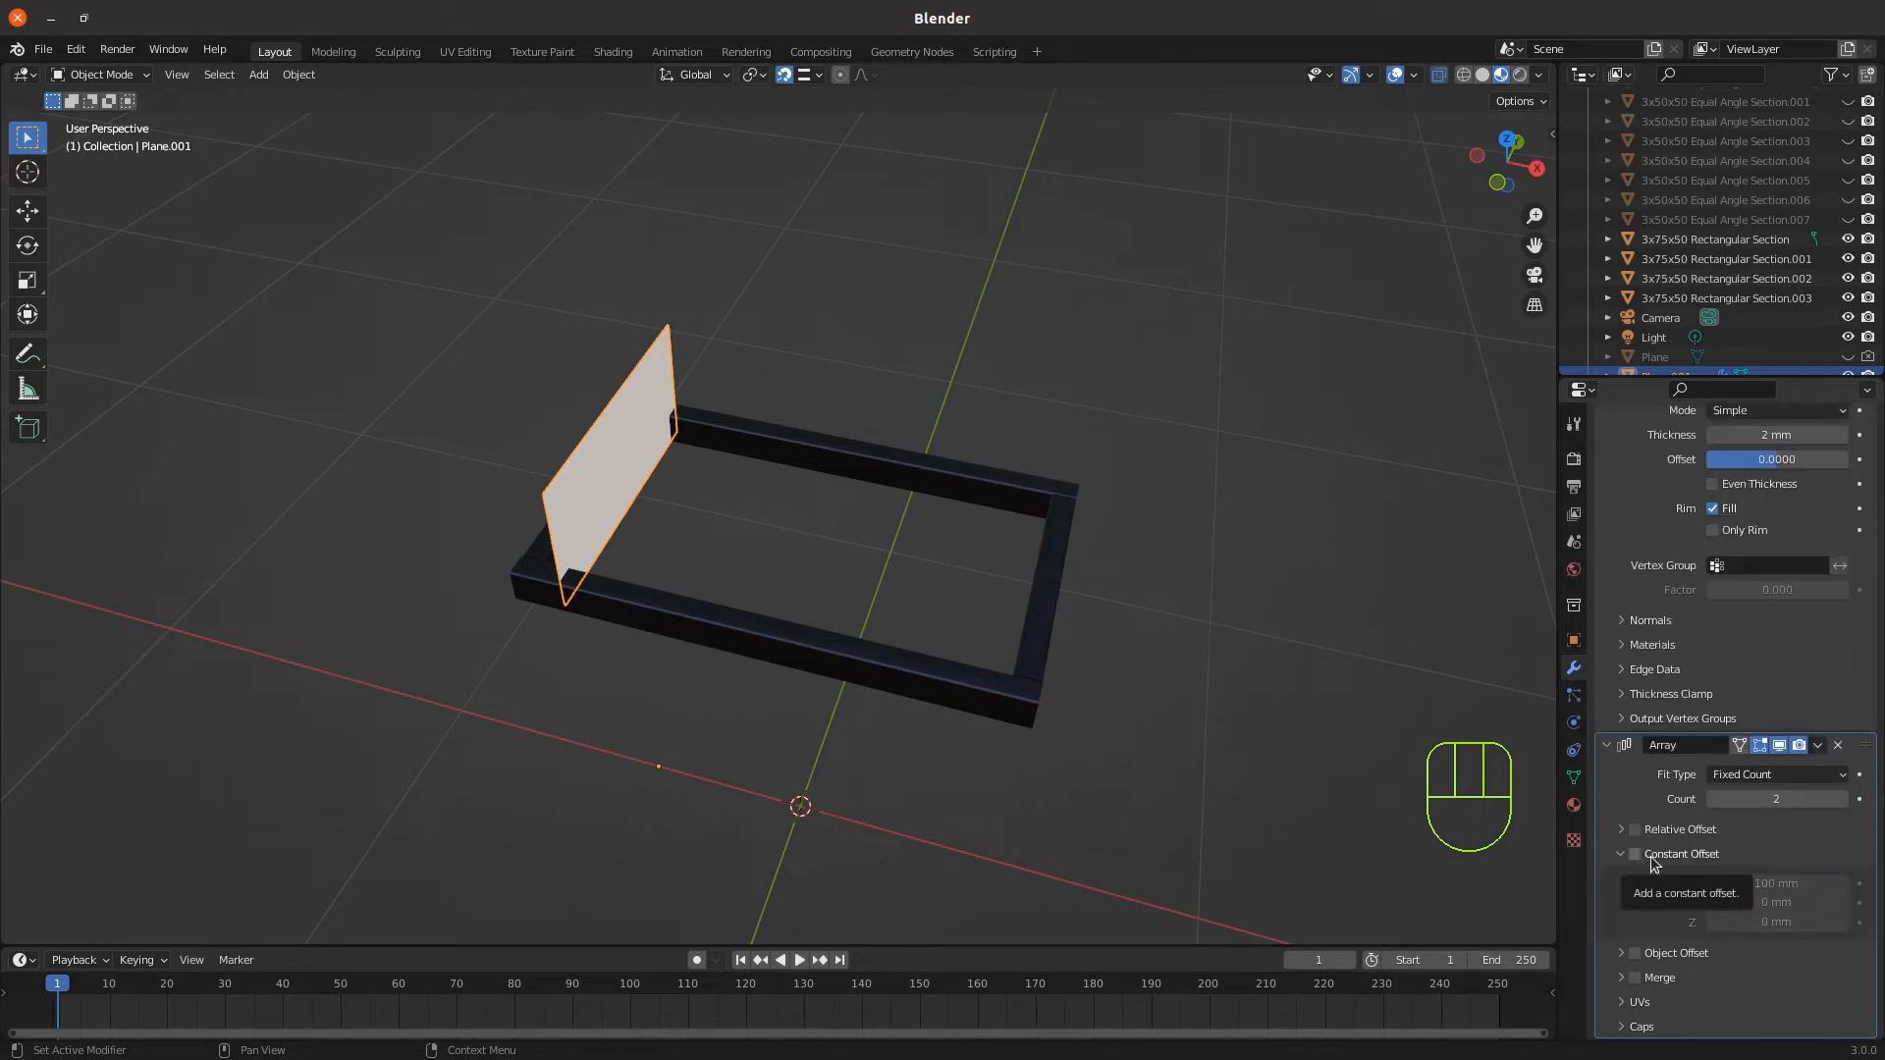
pyautogui.click(1676, 856)
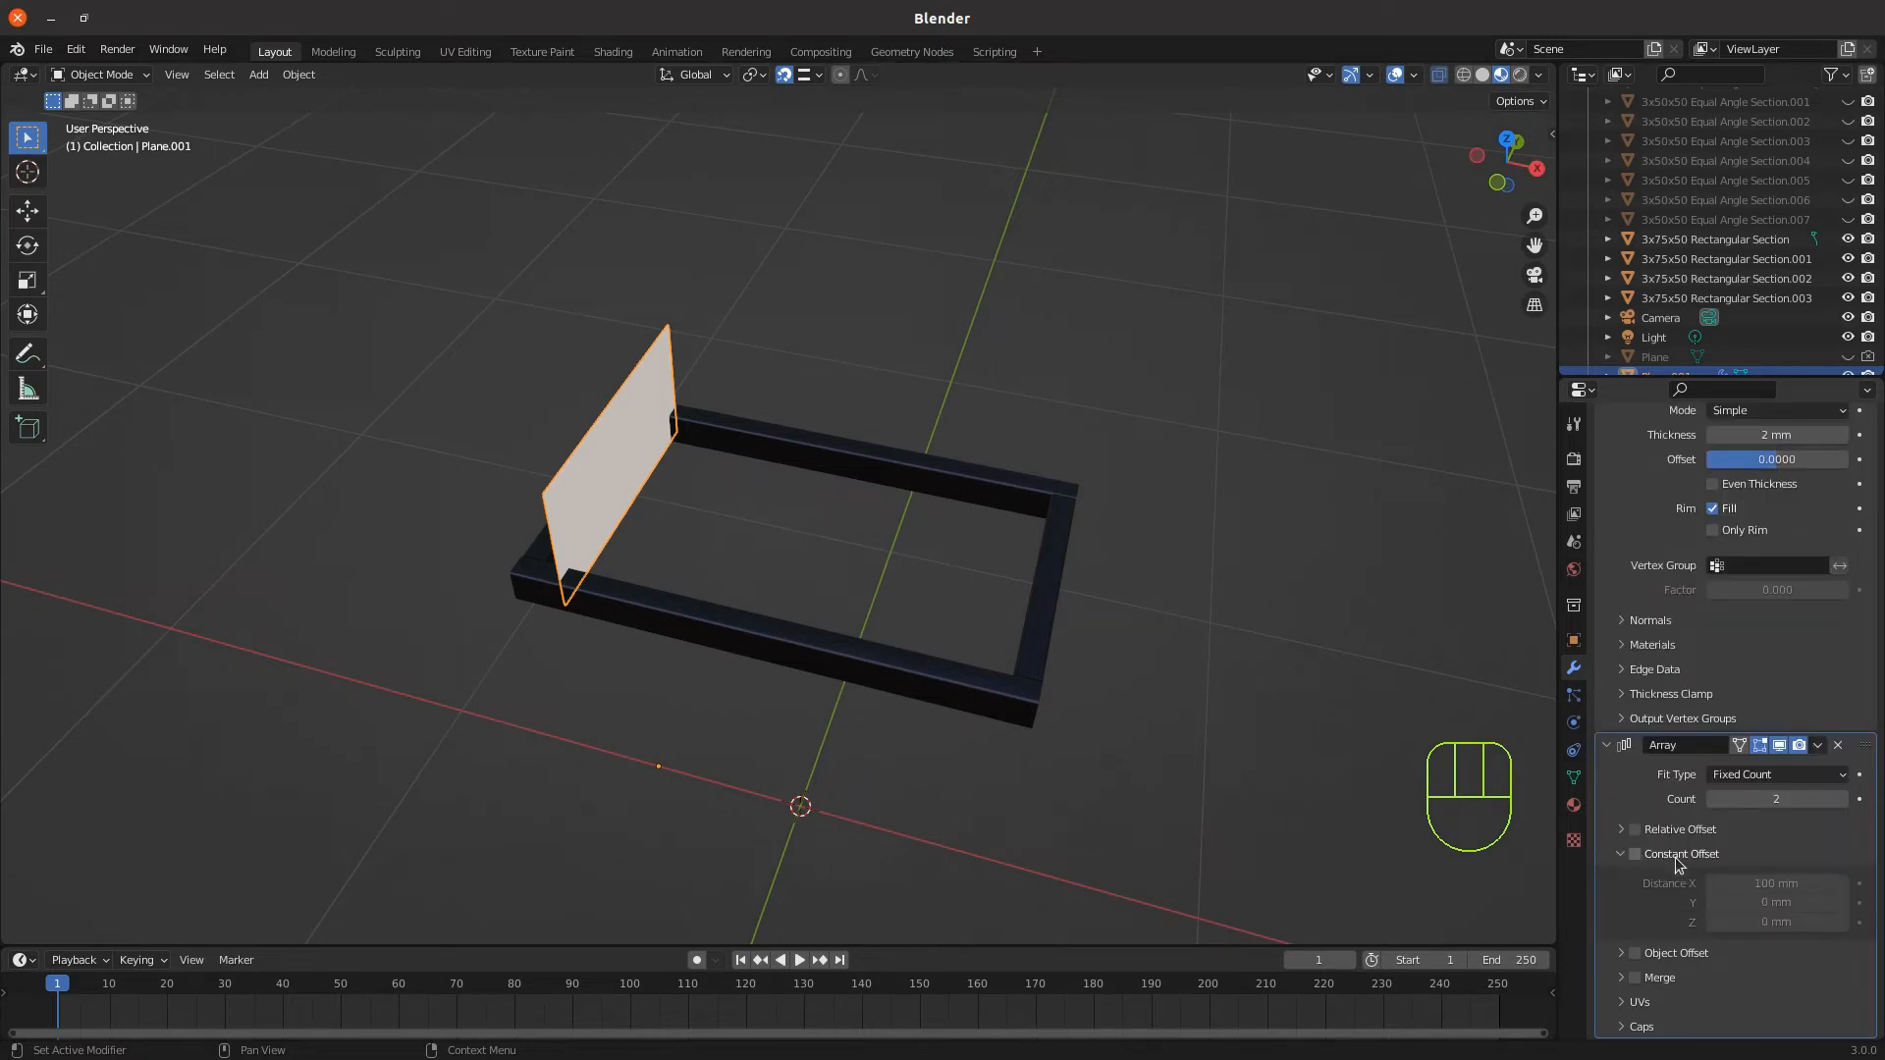
pyautogui.click(1636, 855)
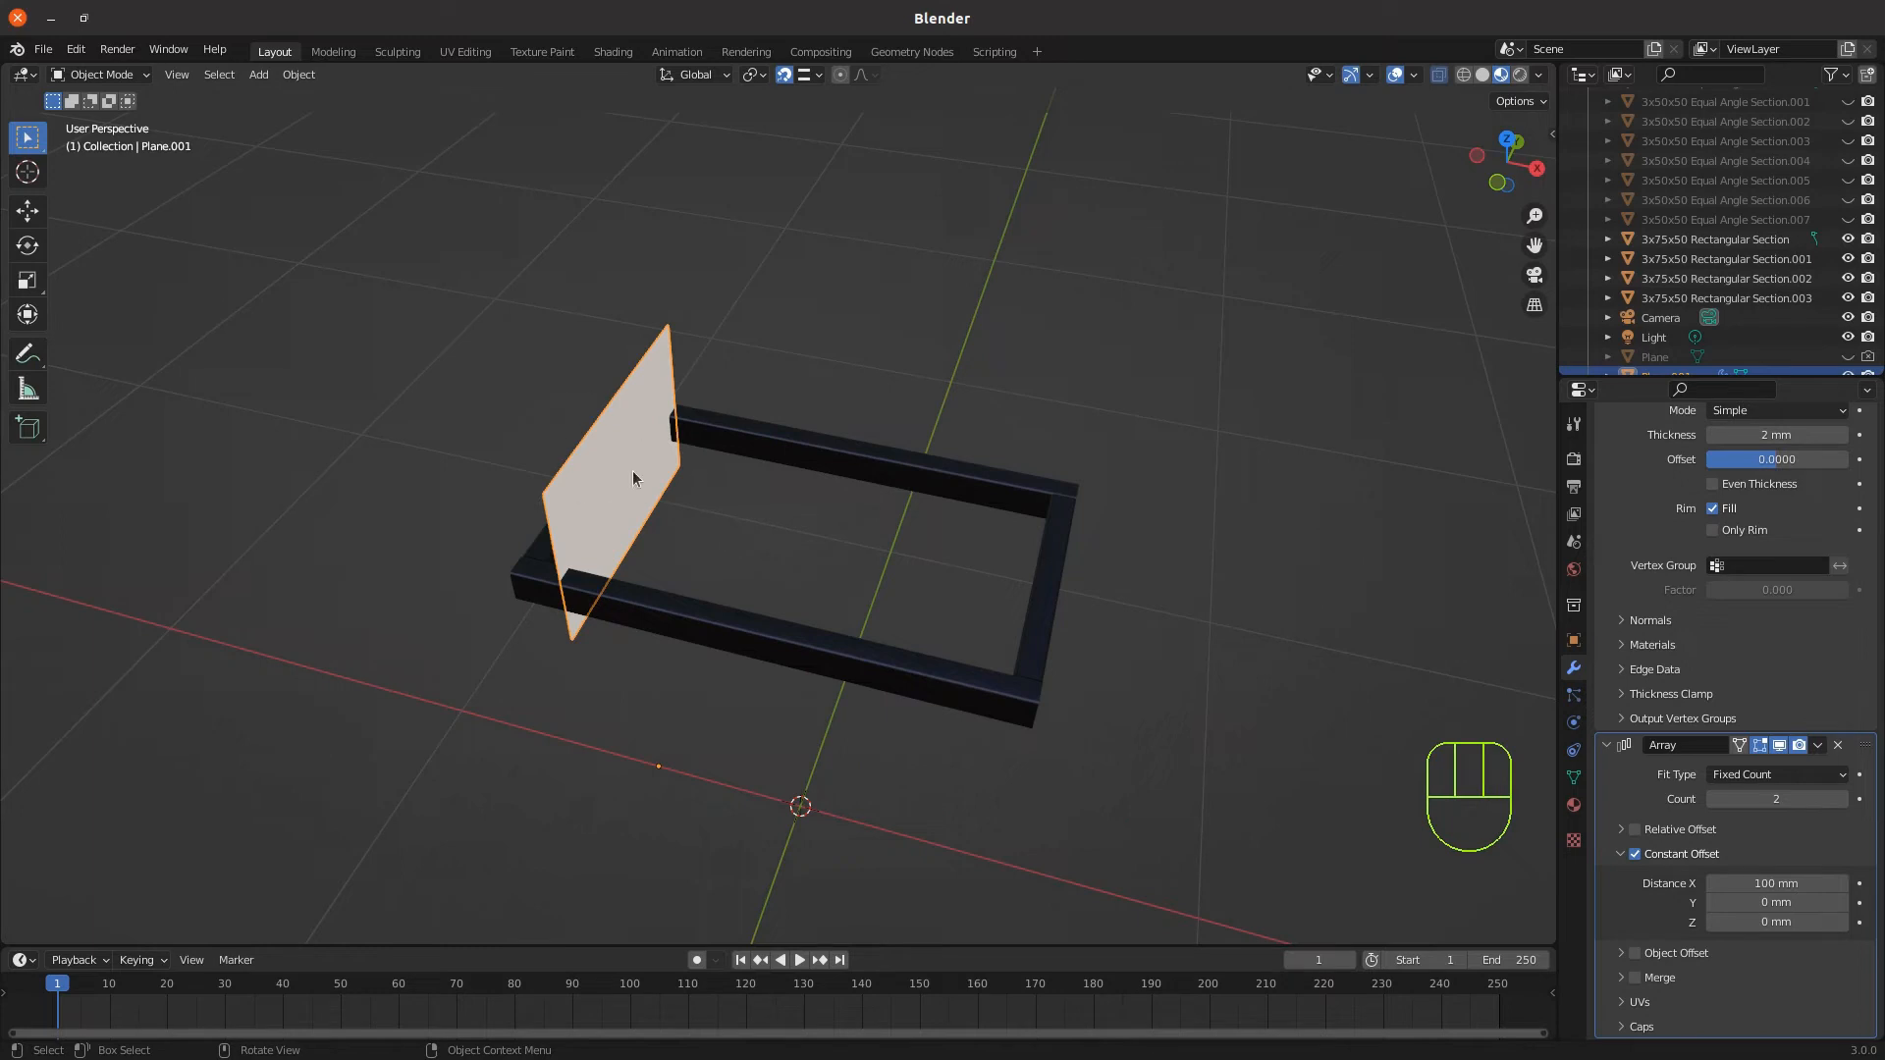
# Apply the rotation of the panel to its mesh data
pyautogui.press('ctrl')
pyautogui.hotkey('ctrl', 'a')
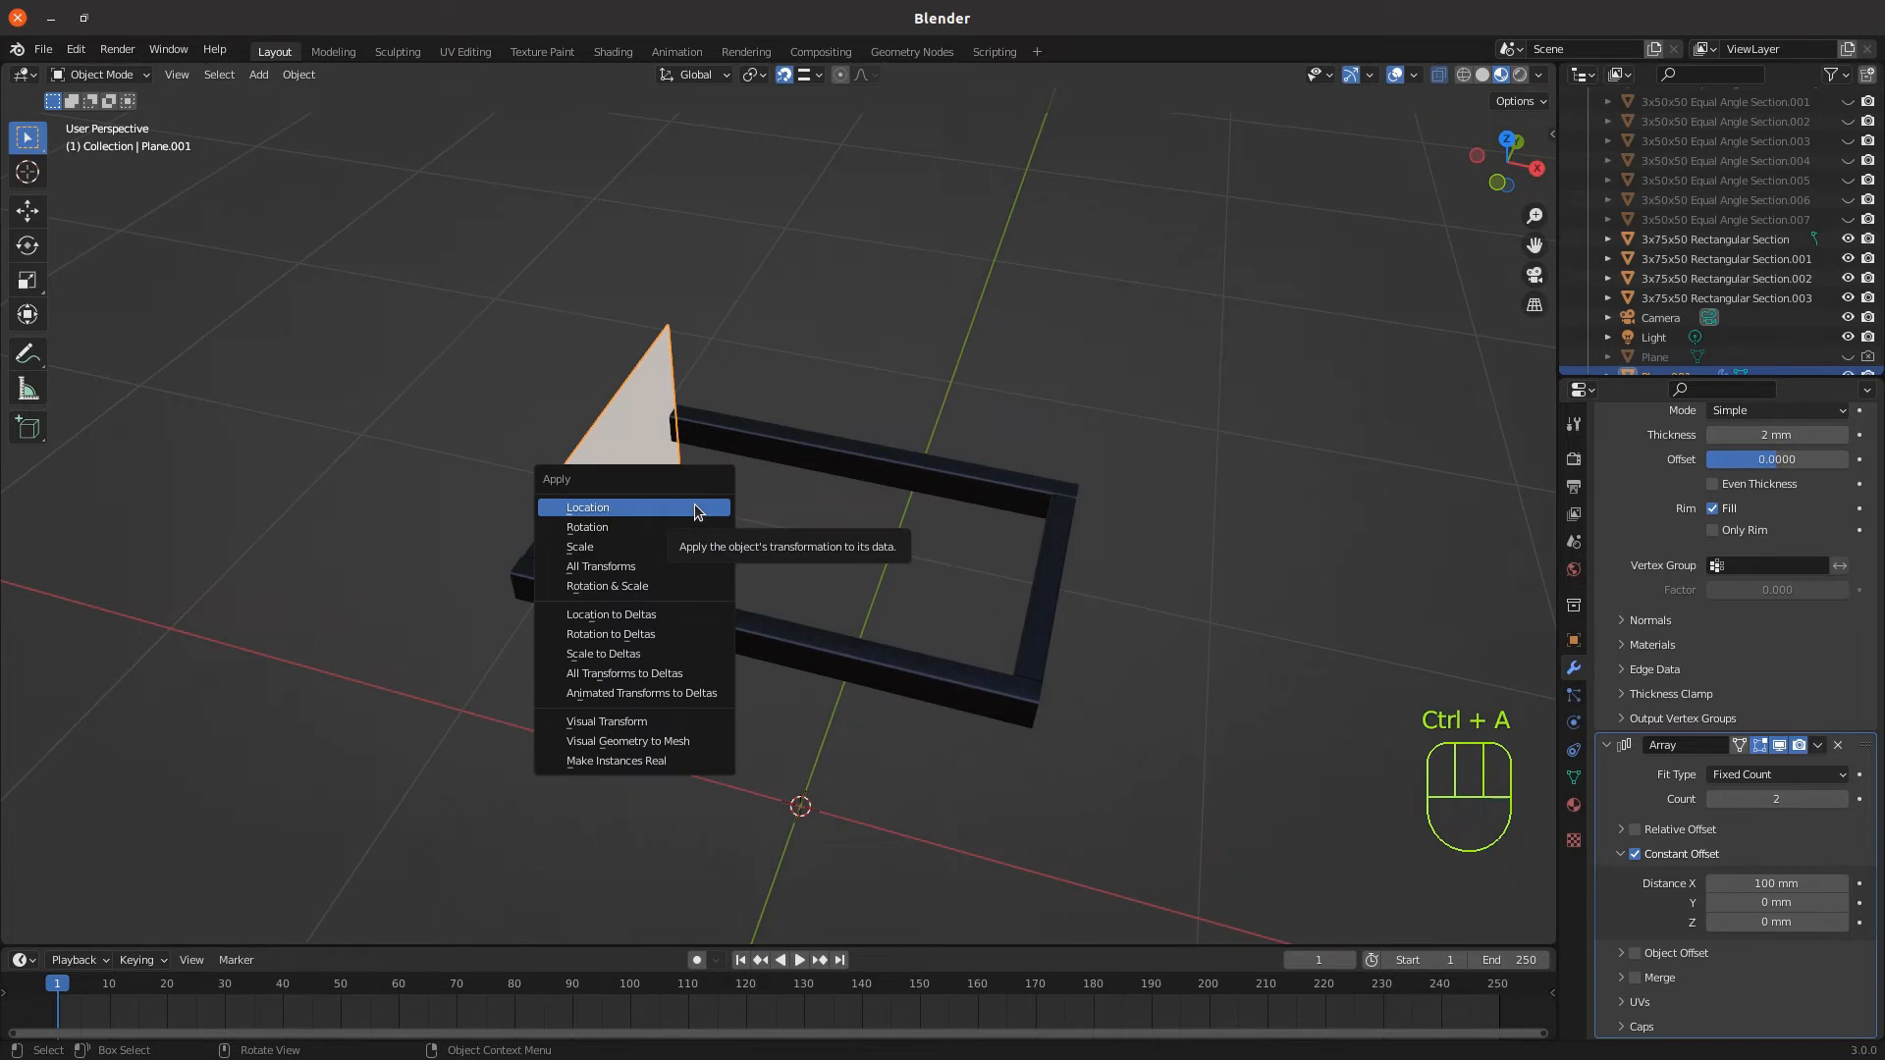
pyautogui.click(675, 528)
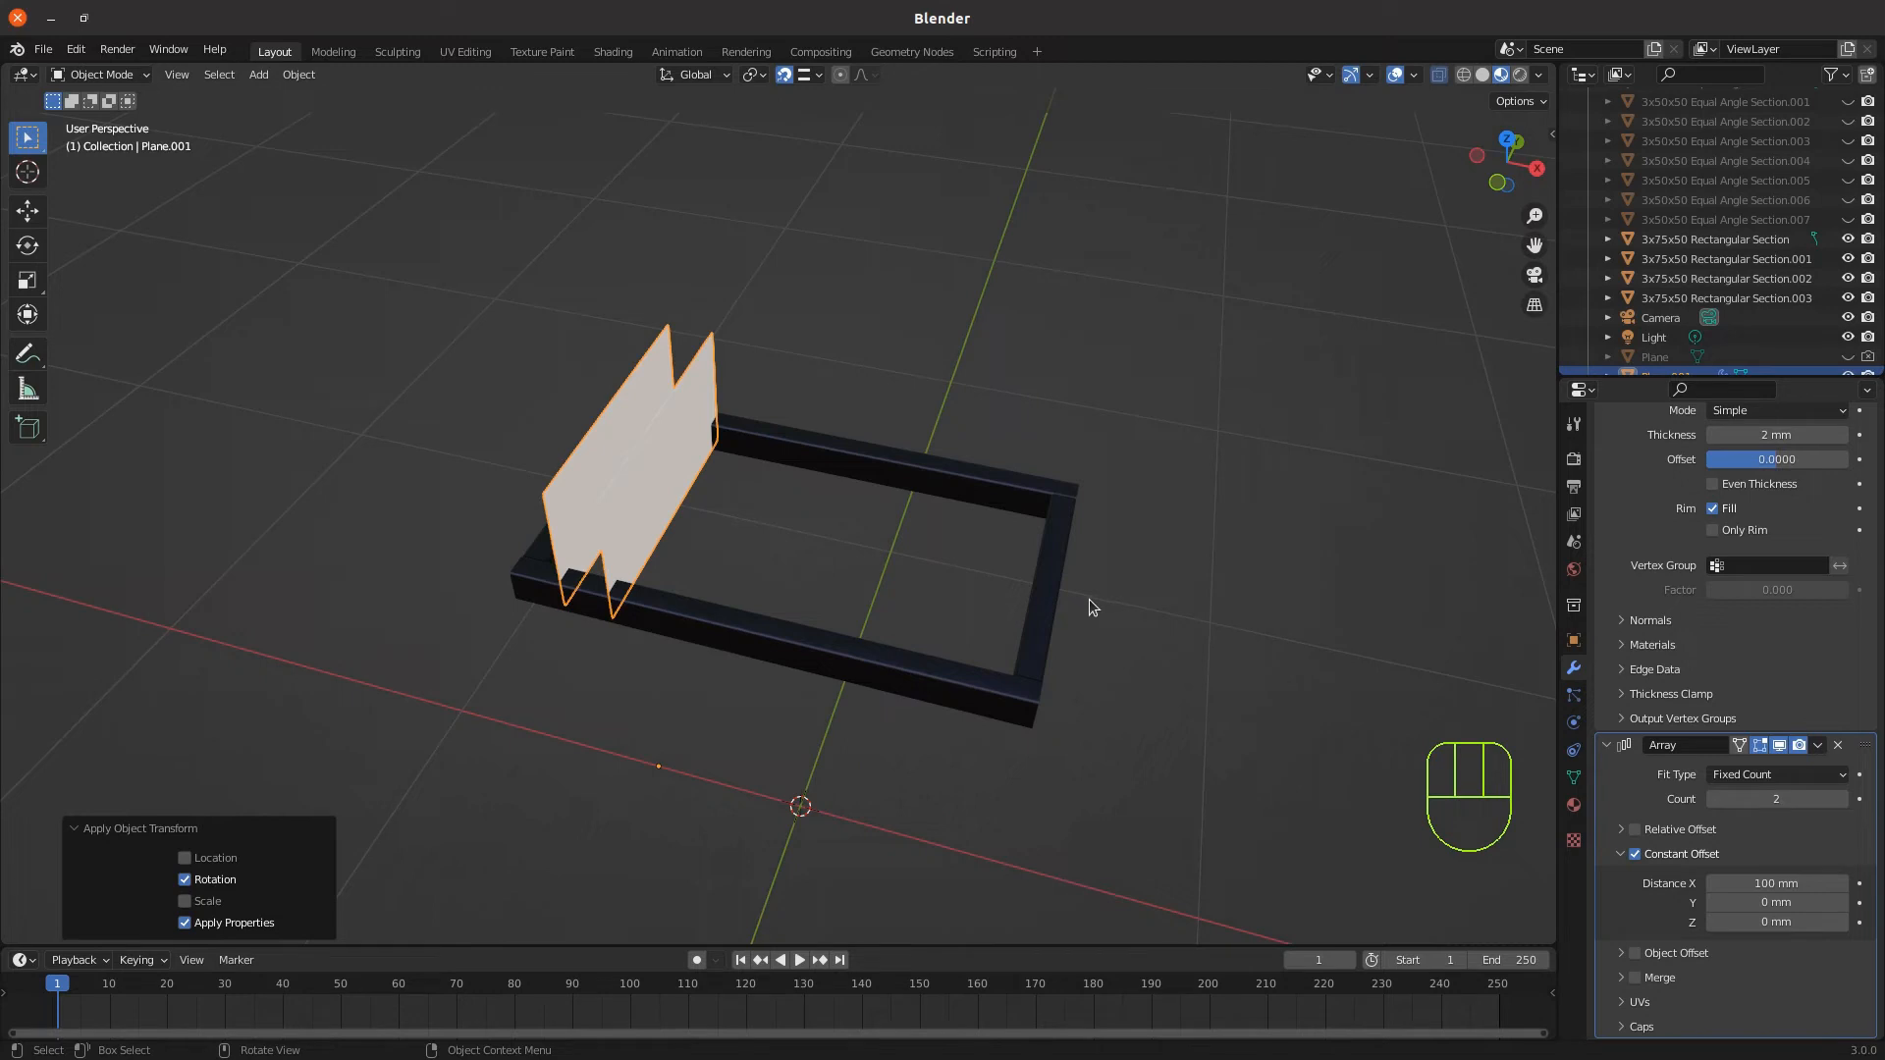
# Raise the Array modifier's count to 9 copies of the panel
pyautogui.click(1842, 799)
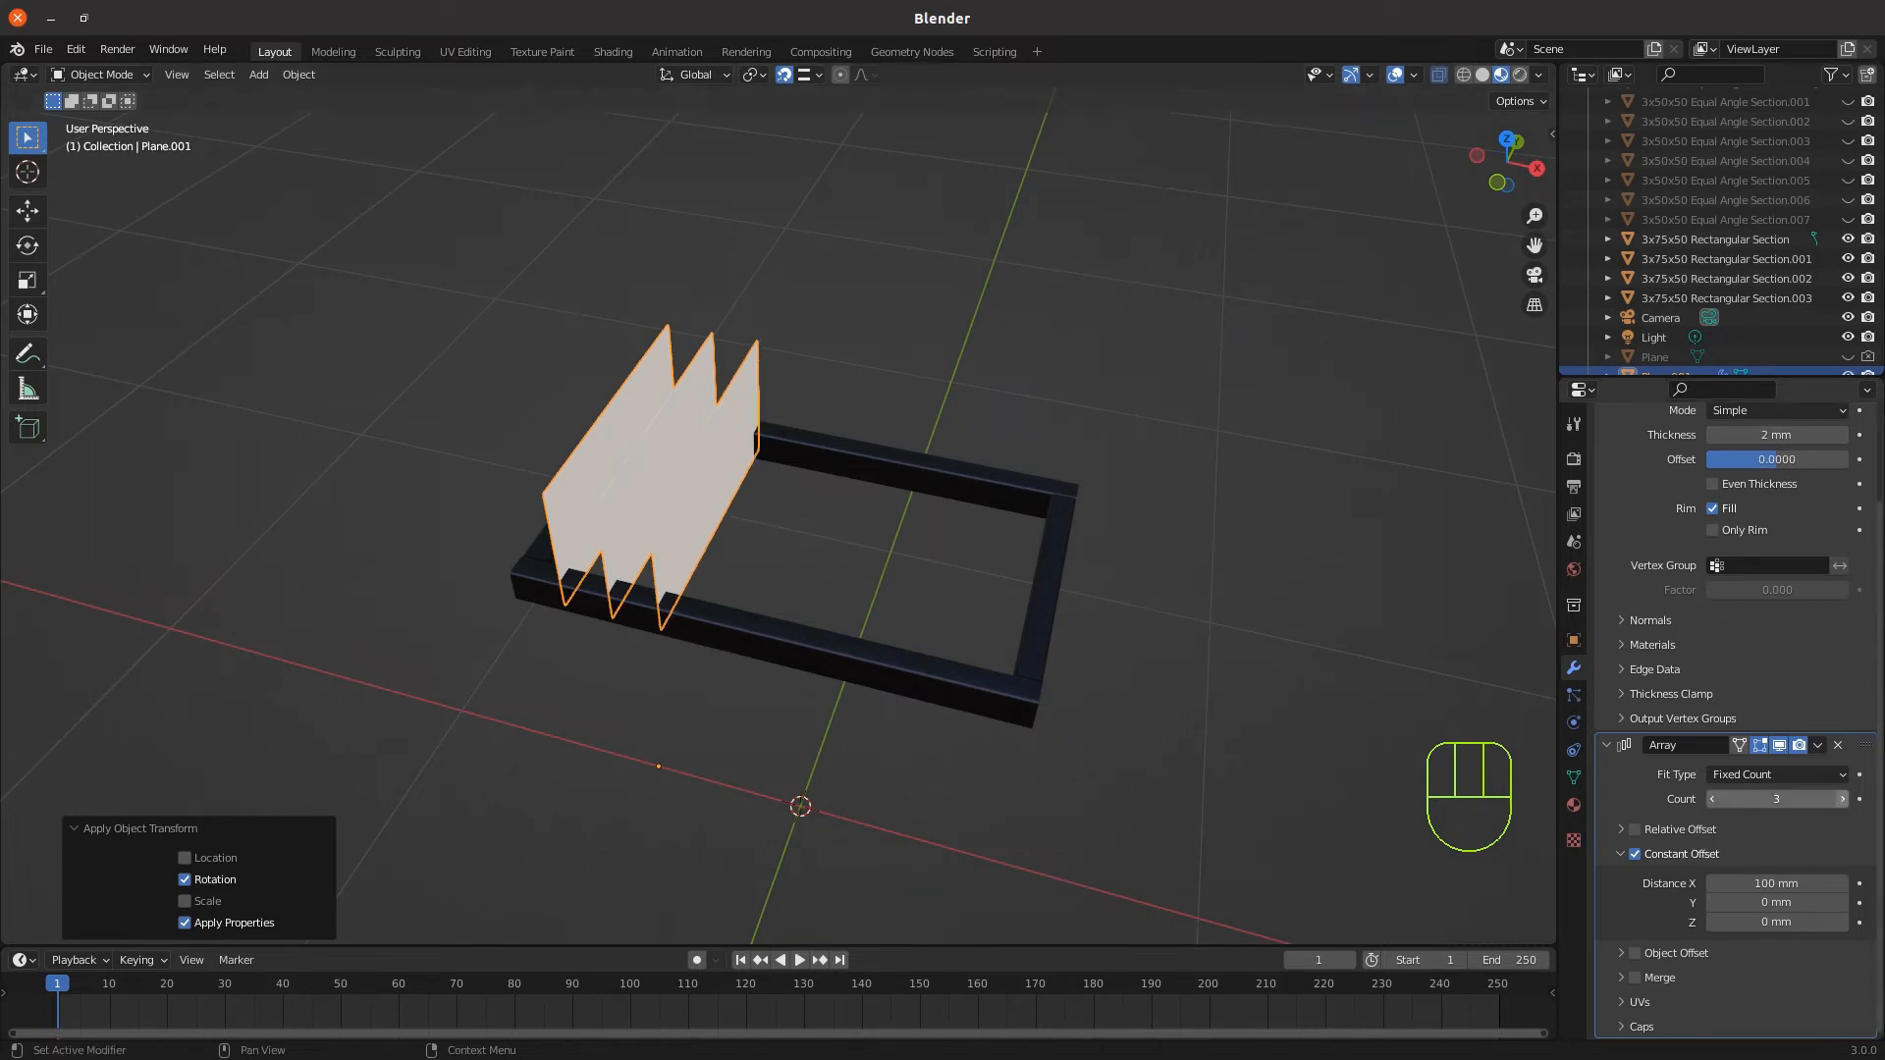
pyautogui.click(1843, 799)
pyautogui.click(1842, 799)
pyautogui.click(1842, 799)
pyautogui.click(1842, 799)
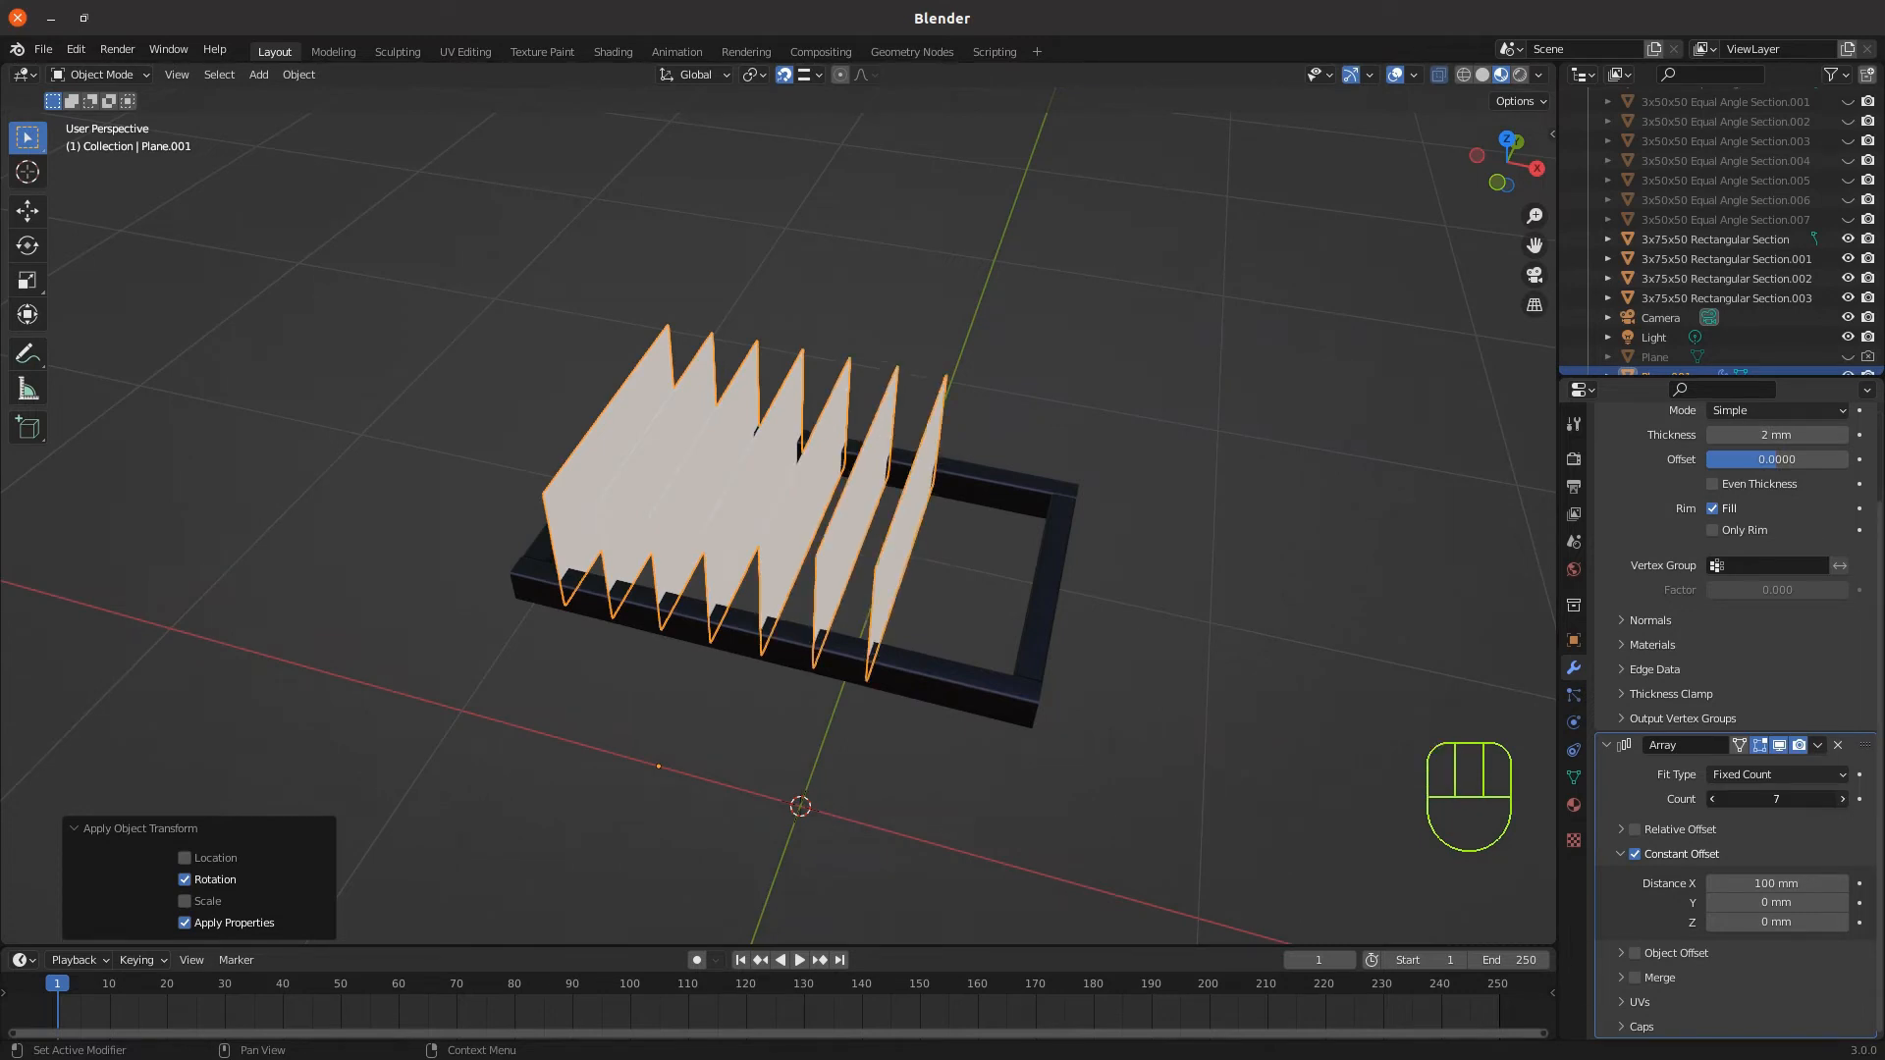
pyautogui.click(1842, 799)
pyautogui.click(1842, 799)
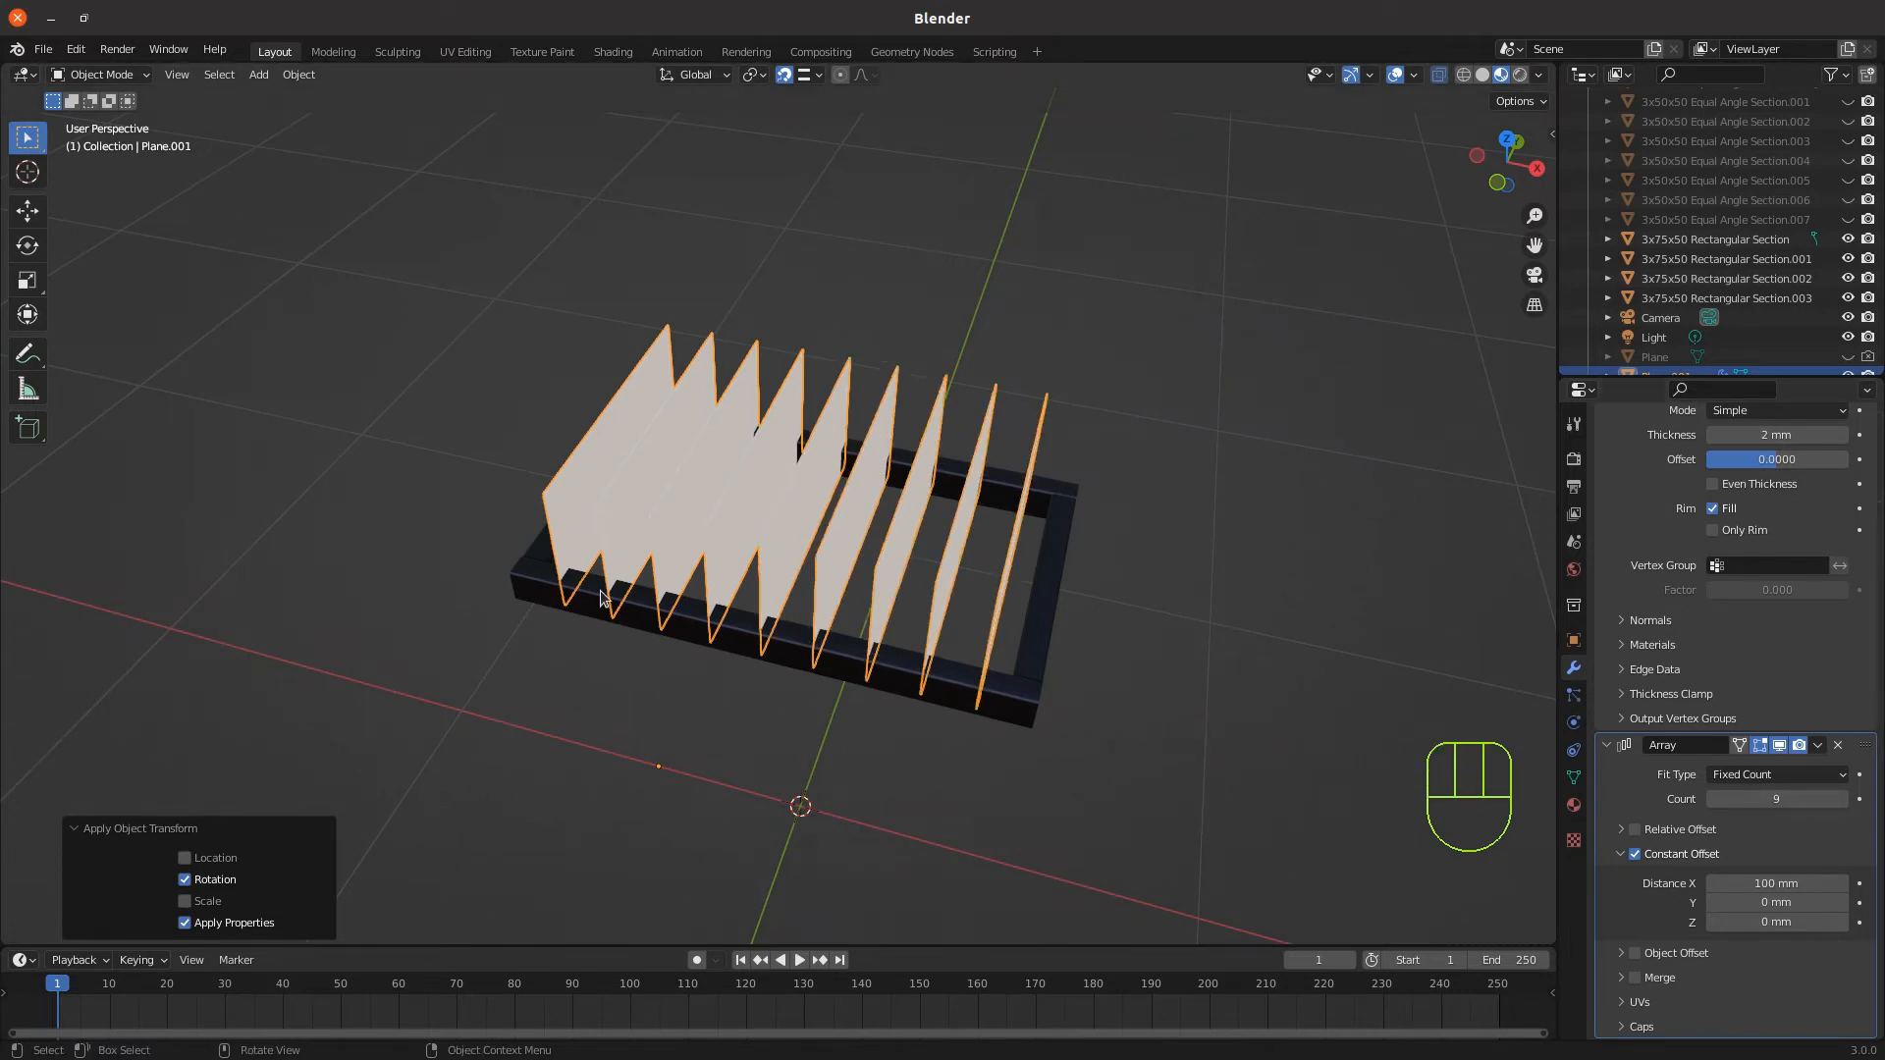
# Set the Array modifier's constant offset distance along X to 50 mm
pyautogui.click(1763, 883)
pyautogui.write('50')
pyautogui.press('Return')
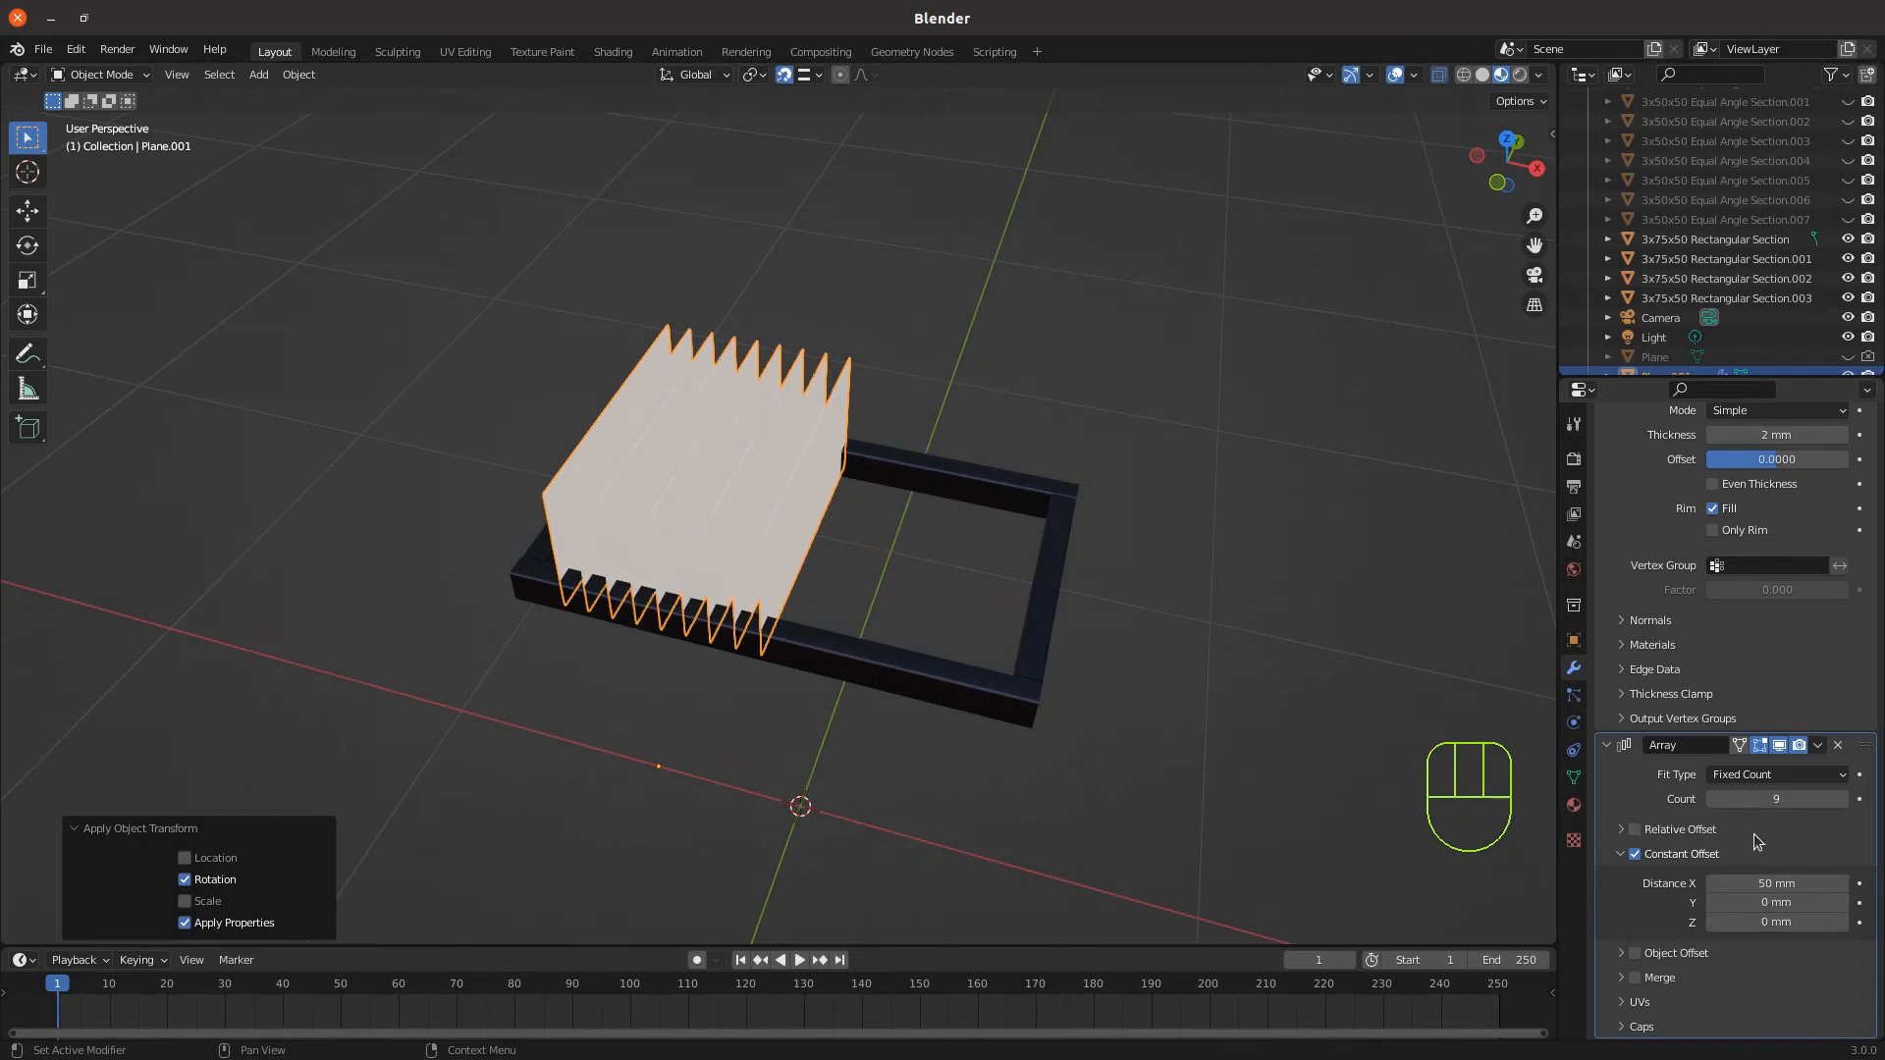
# Raise the Array count to 17 so the panels span the length of the frame
pyautogui.click(1844, 800)
pyautogui.click(1844, 800)
pyautogui.click(1844, 801)
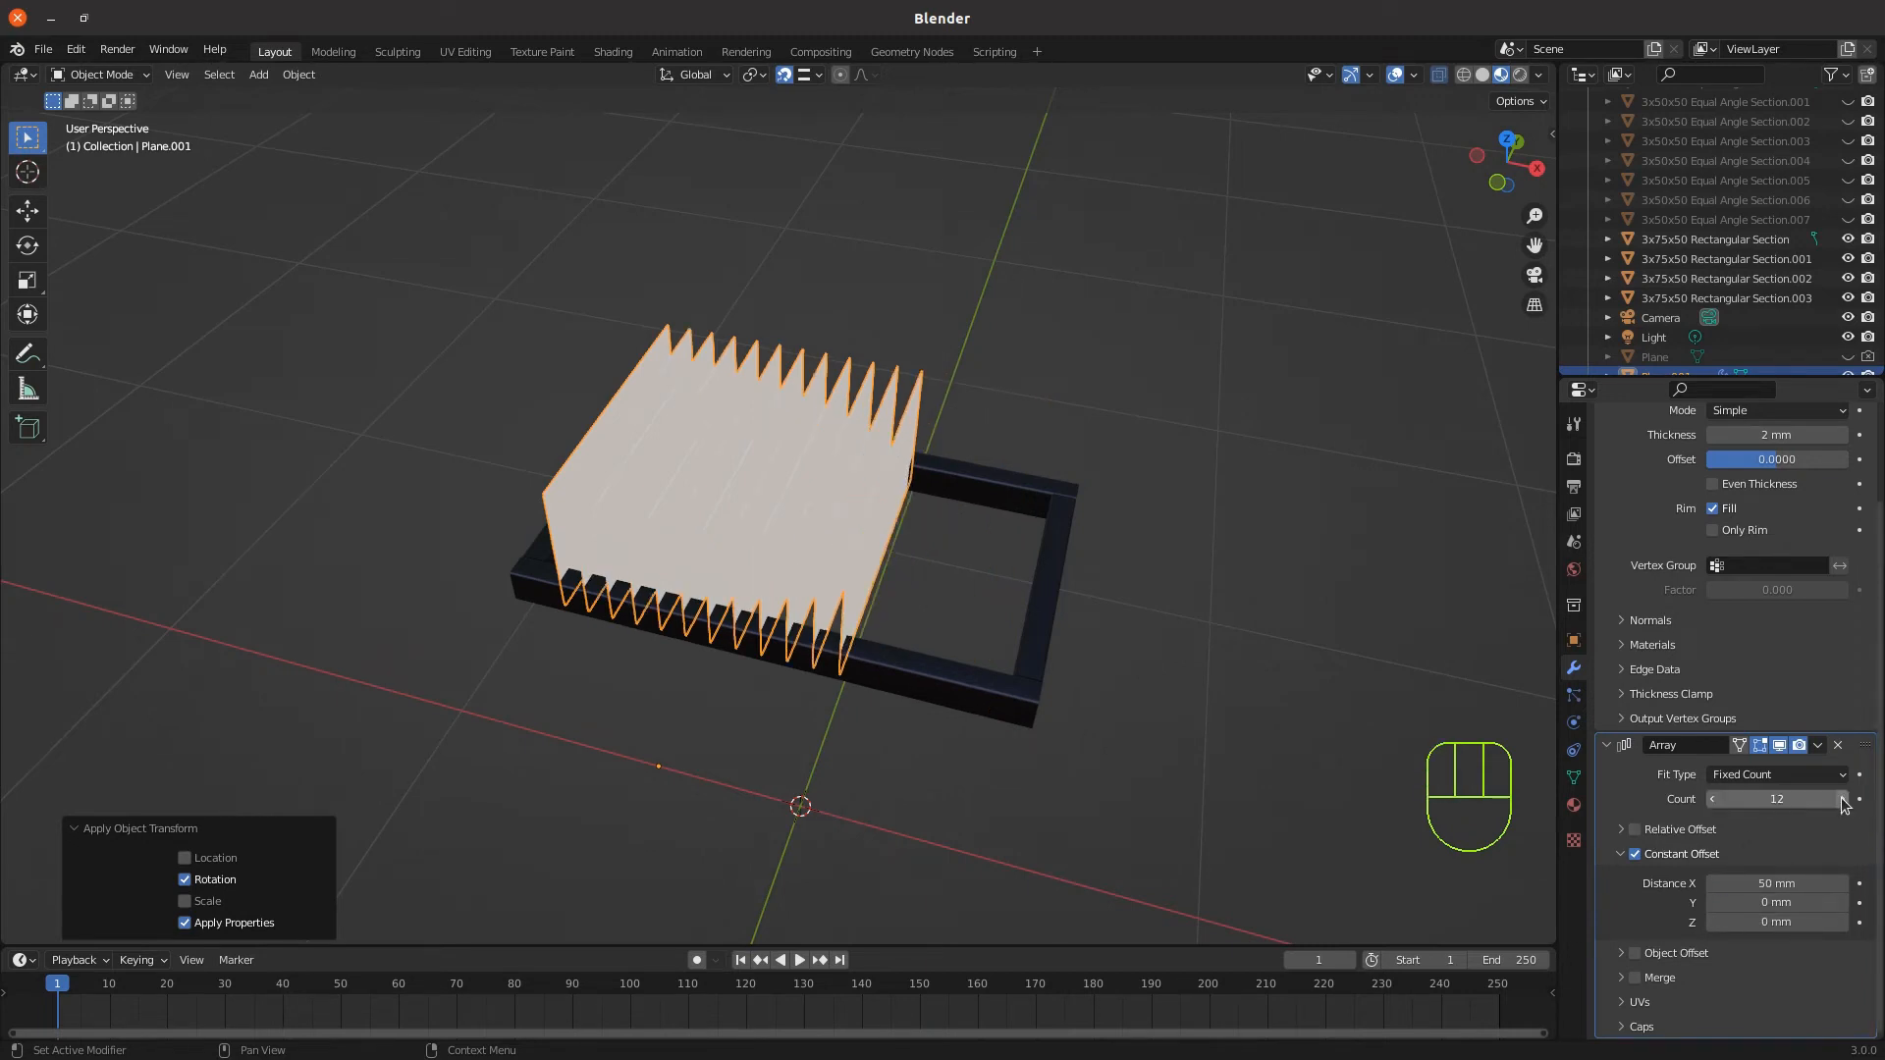
pyautogui.click(1844, 800)
pyautogui.click(1844, 800)
pyautogui.click(1844, 800)
pyautogui.click(1844, 800)
pyautogui.click(1844, 801)
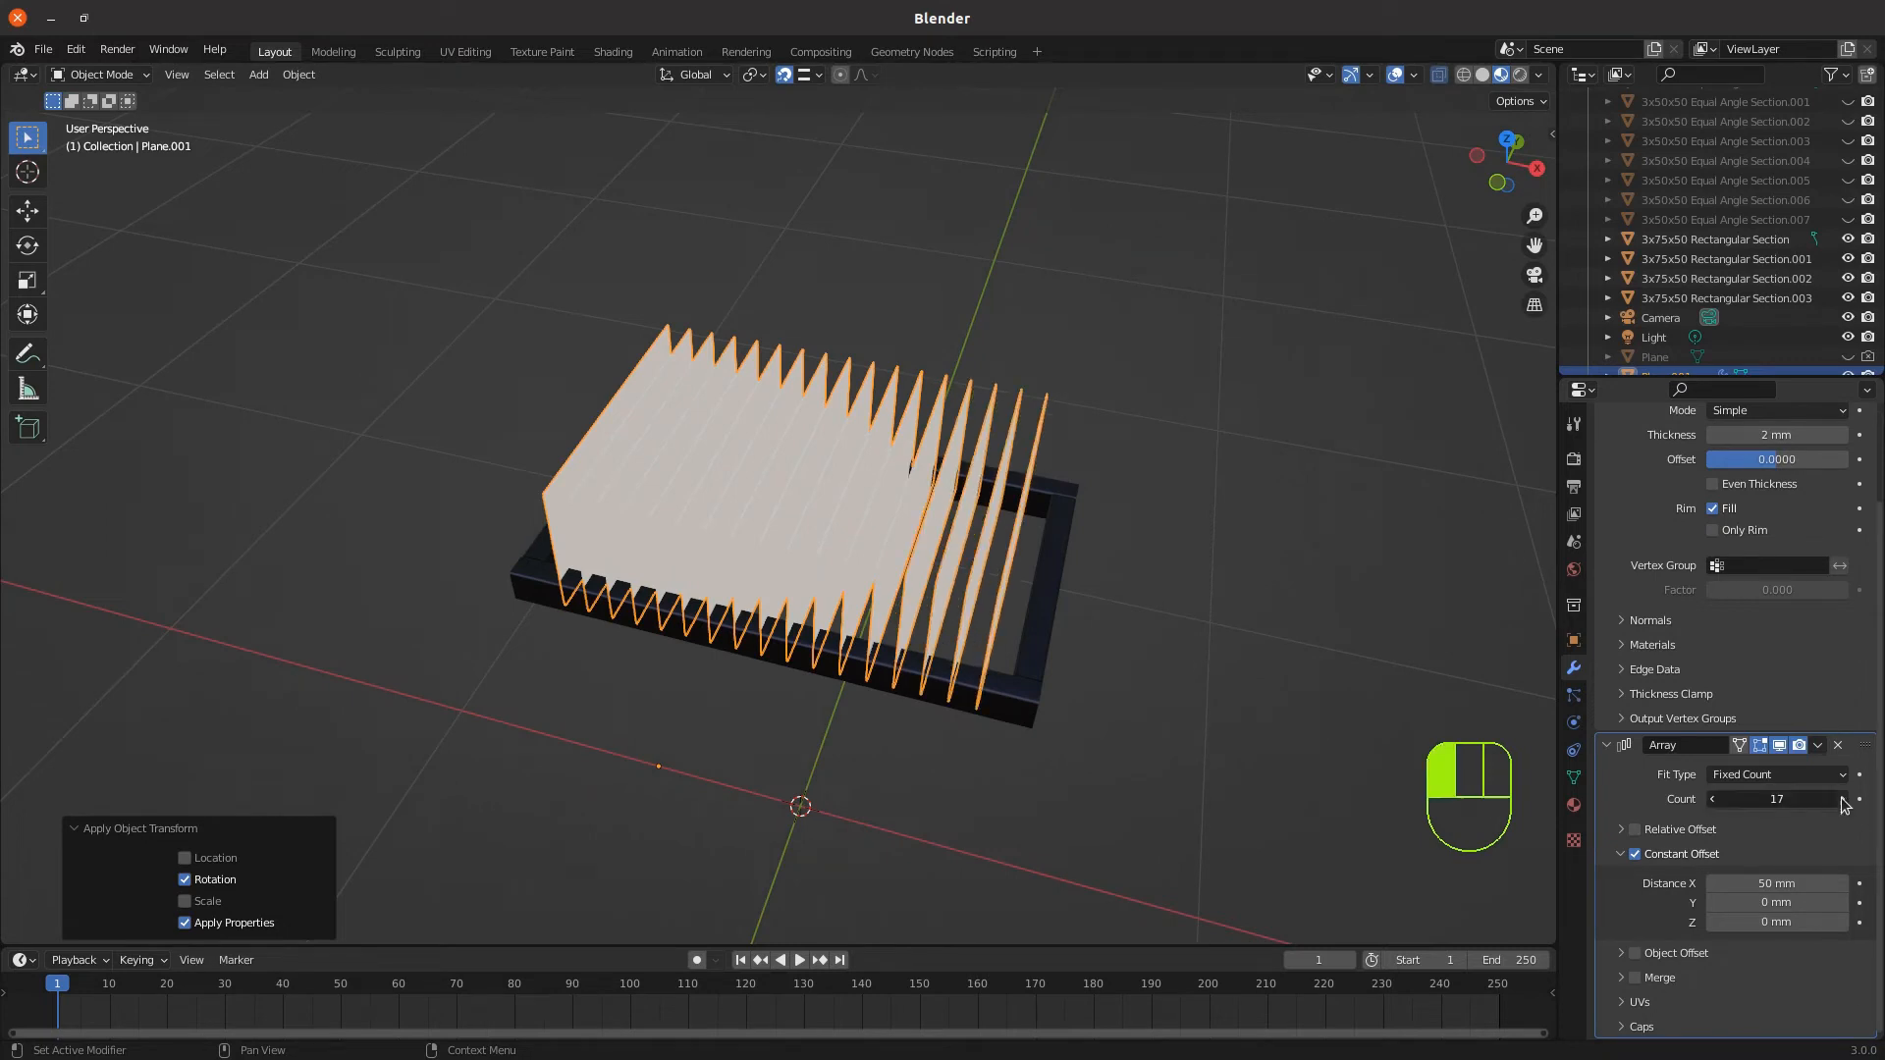
pyautogui.click(1844, 800)
pyautogui.click(1713, 800)
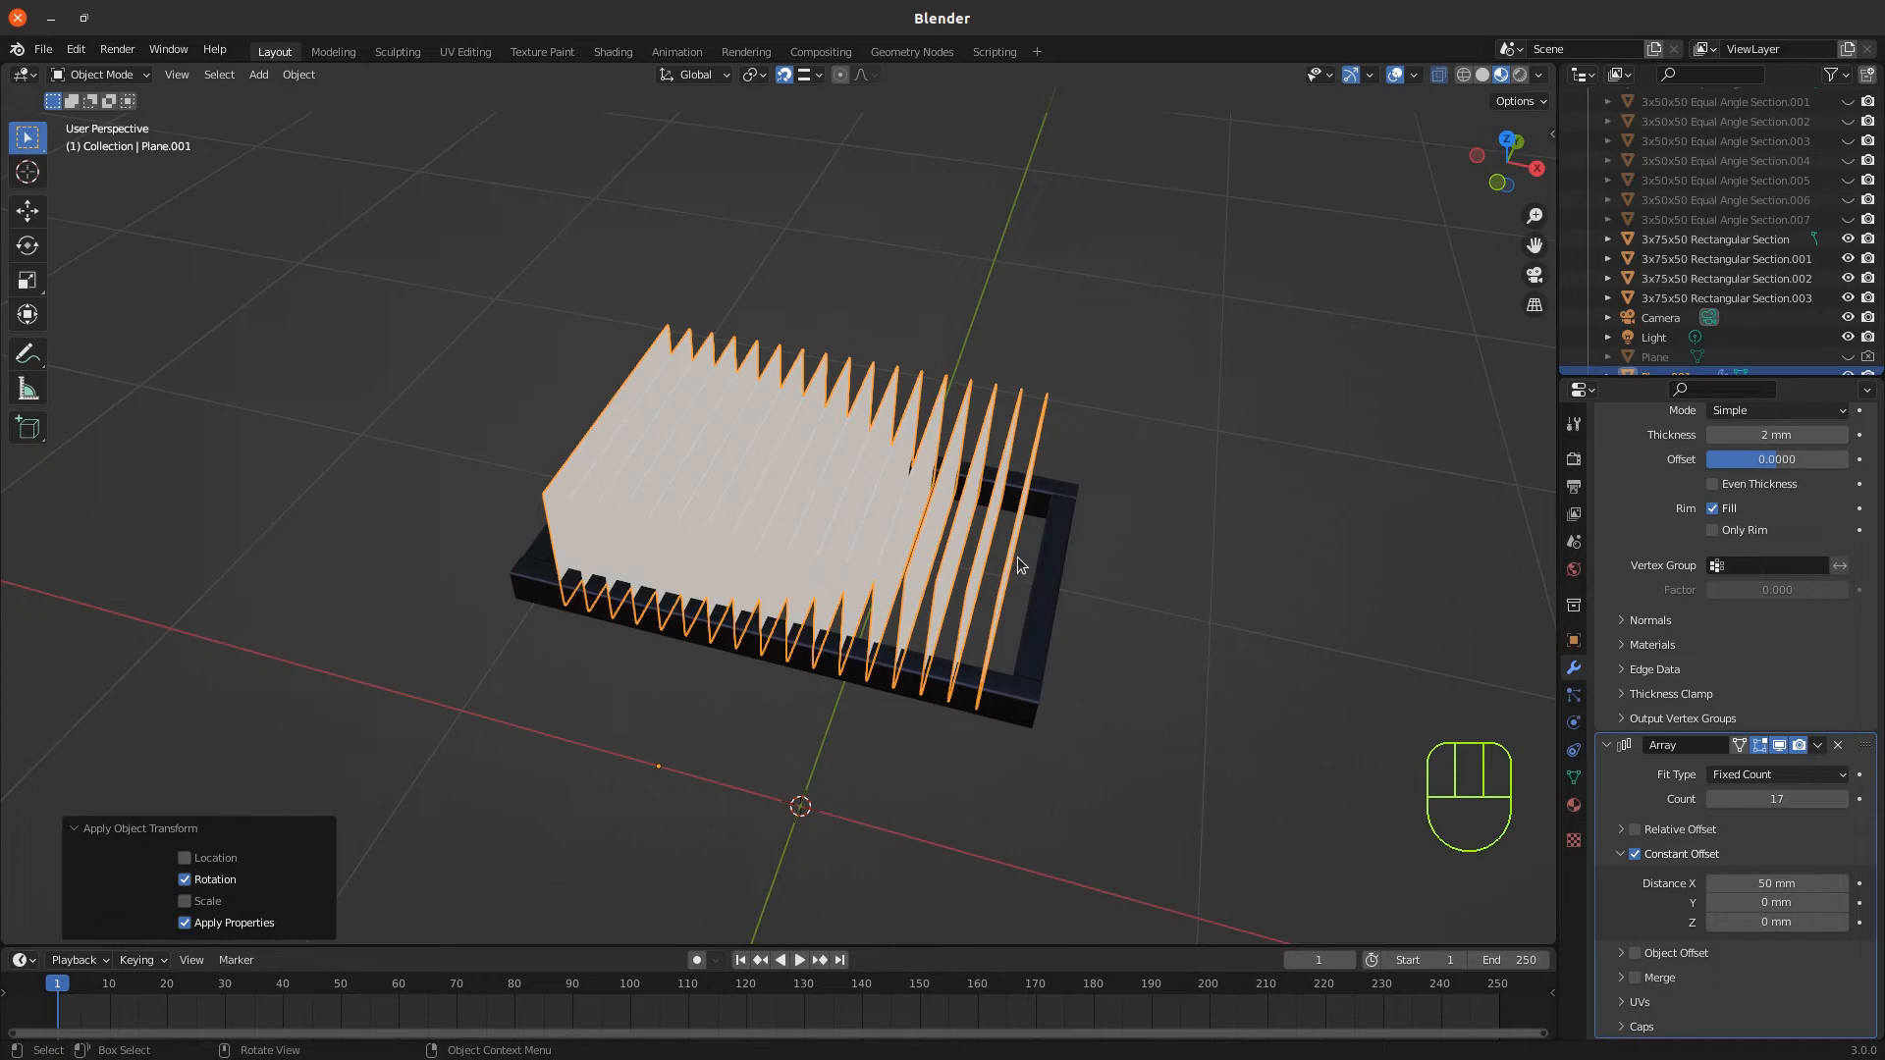
# Check the panel spacing from above, select the long frame member 3x75x50 Rectangular Section, and switch to wireframe shading
pyautogui.press('KP_7')
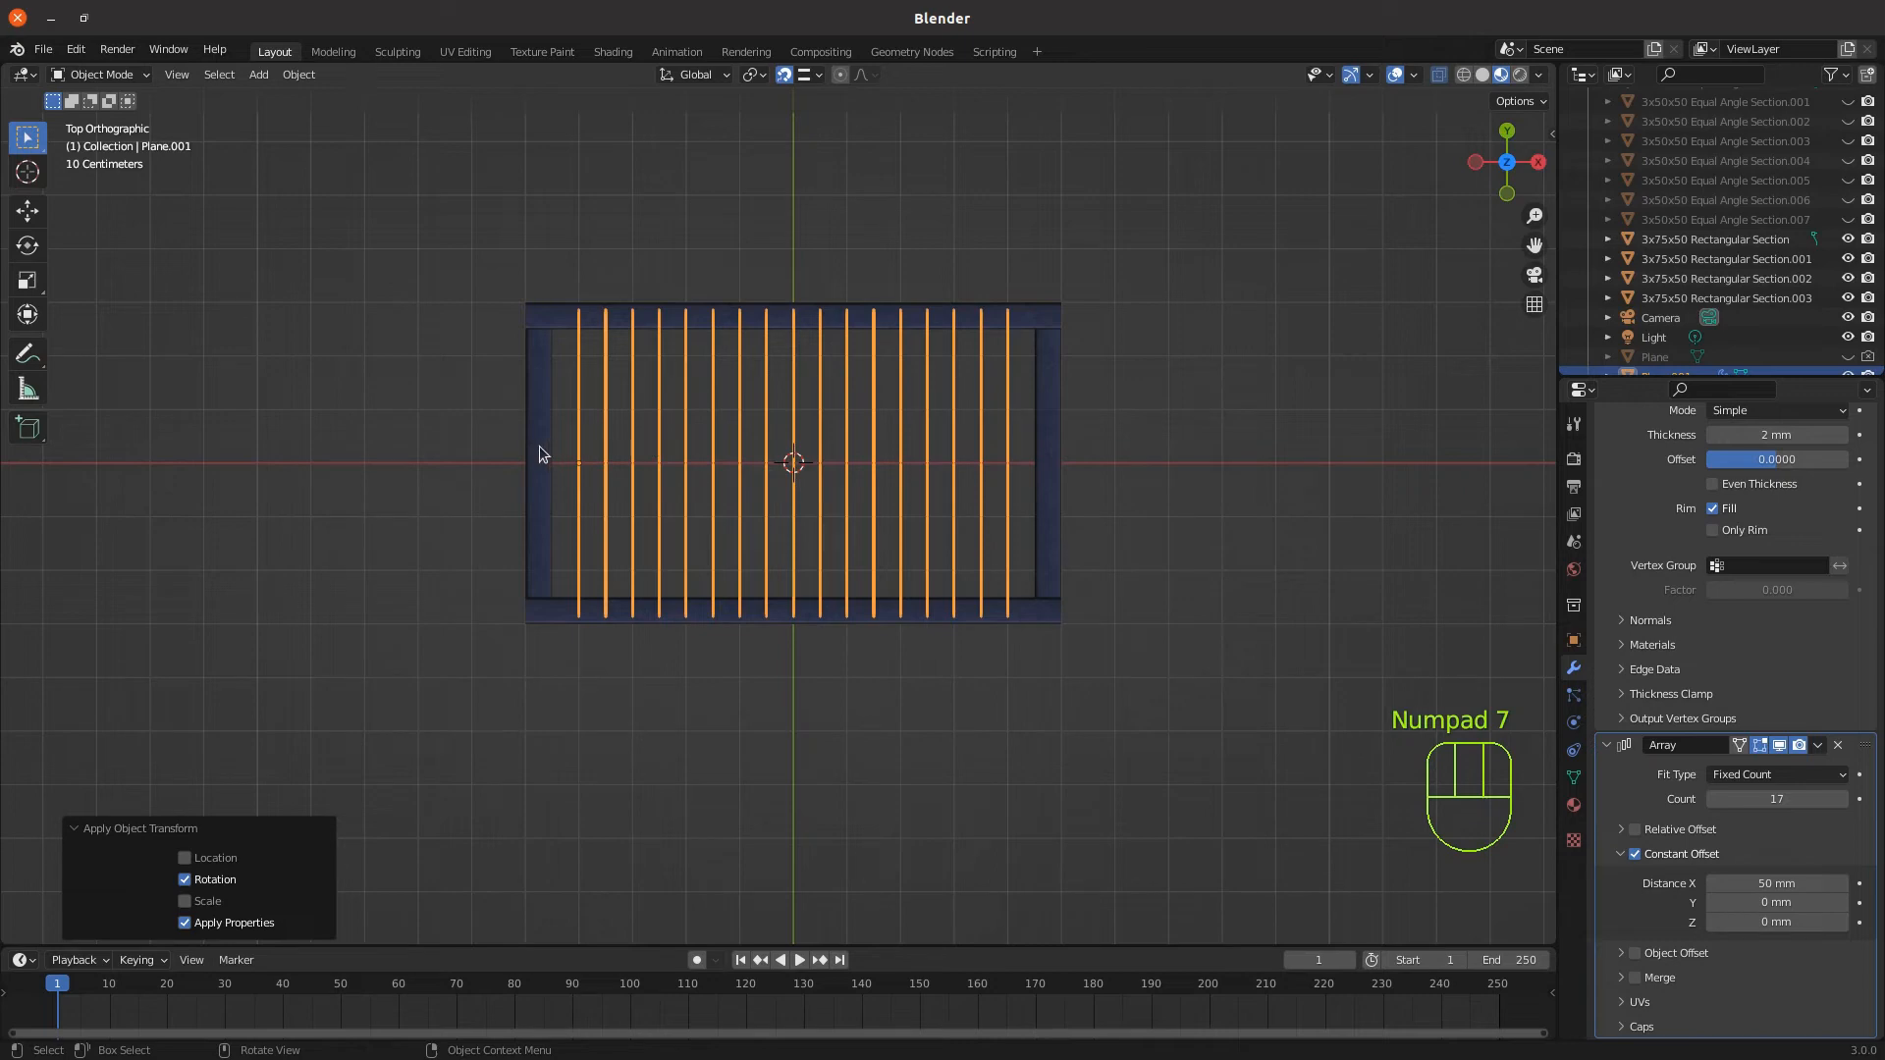
pyautogui.moveTo(736, 656); pyautogui.dragTo(880, 551, button='middle')
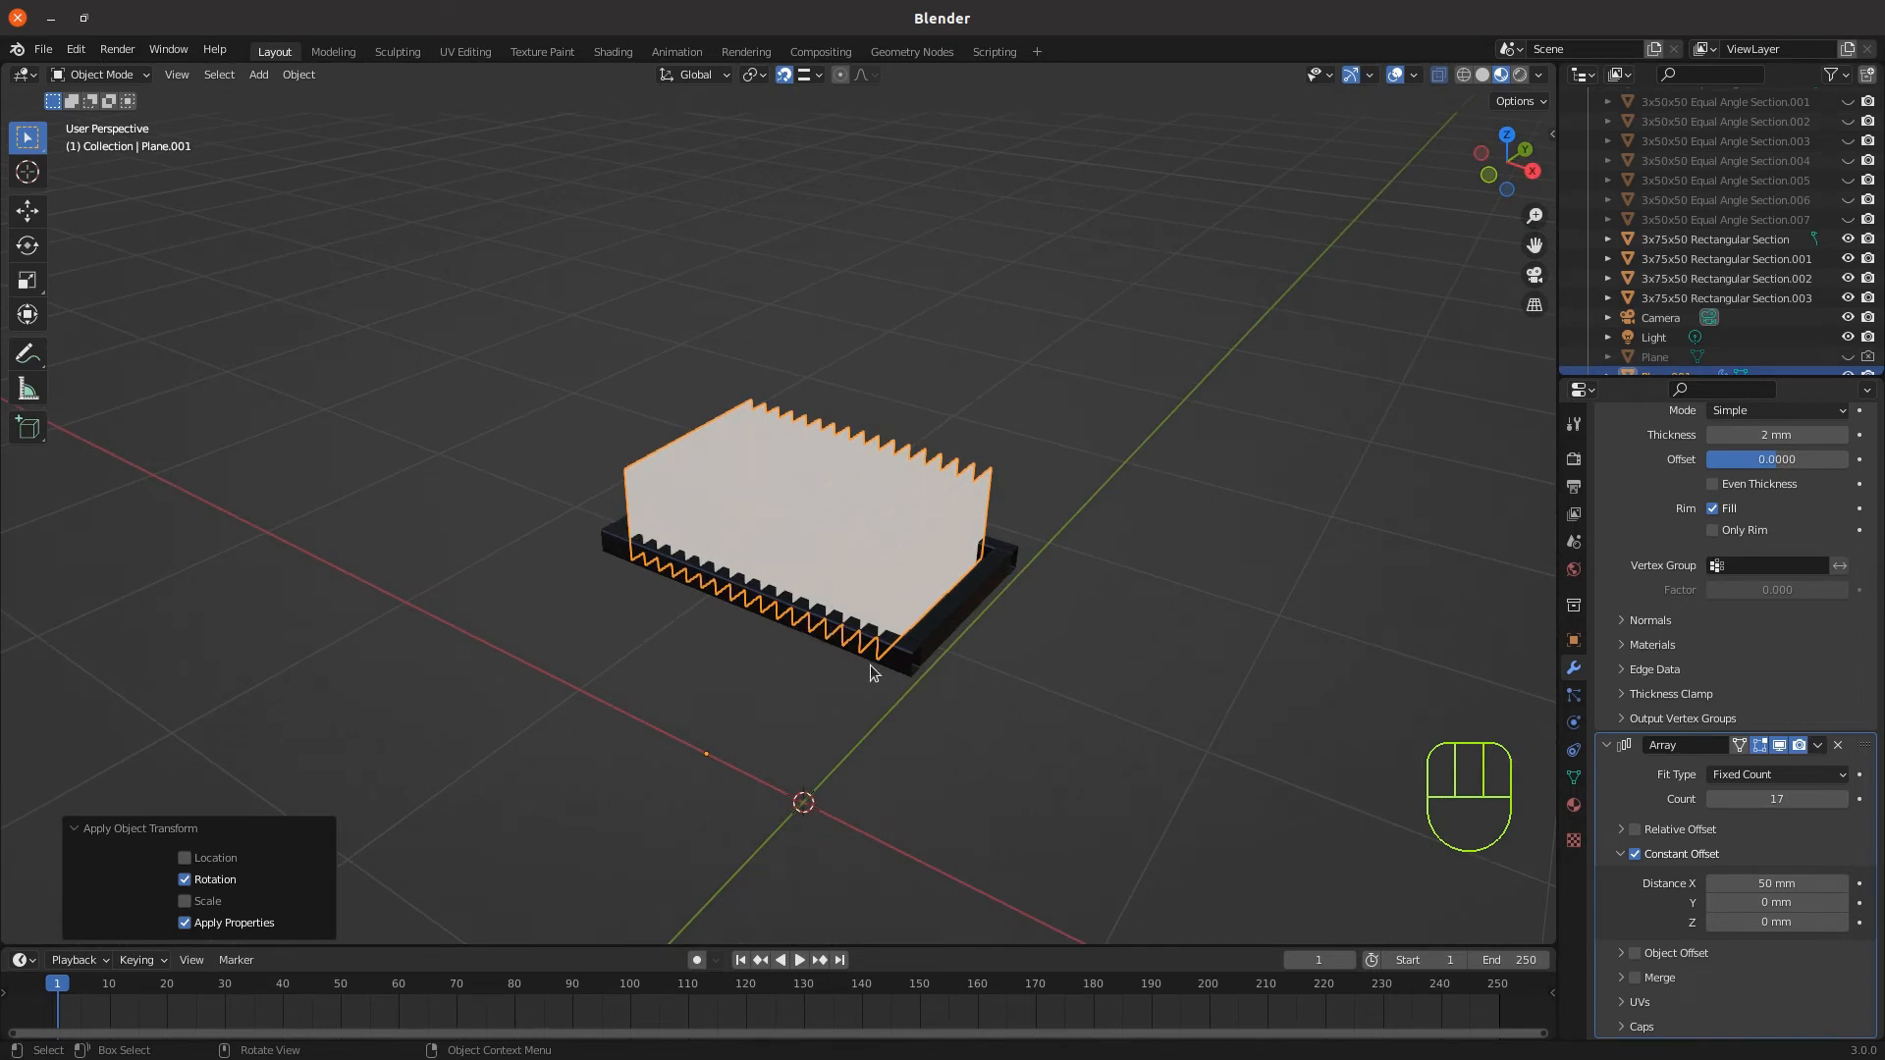
pyautogui.scroll(2, 856, 626)
pyautogui.scroll(2, 857, 627)
pyautogui.moveTo(813, 701); pyautogui.dragTo(1264, 674, button='middle')
pyautogui.click(1263, 675)
pyautogui.scroll(-2, 1222, 632)
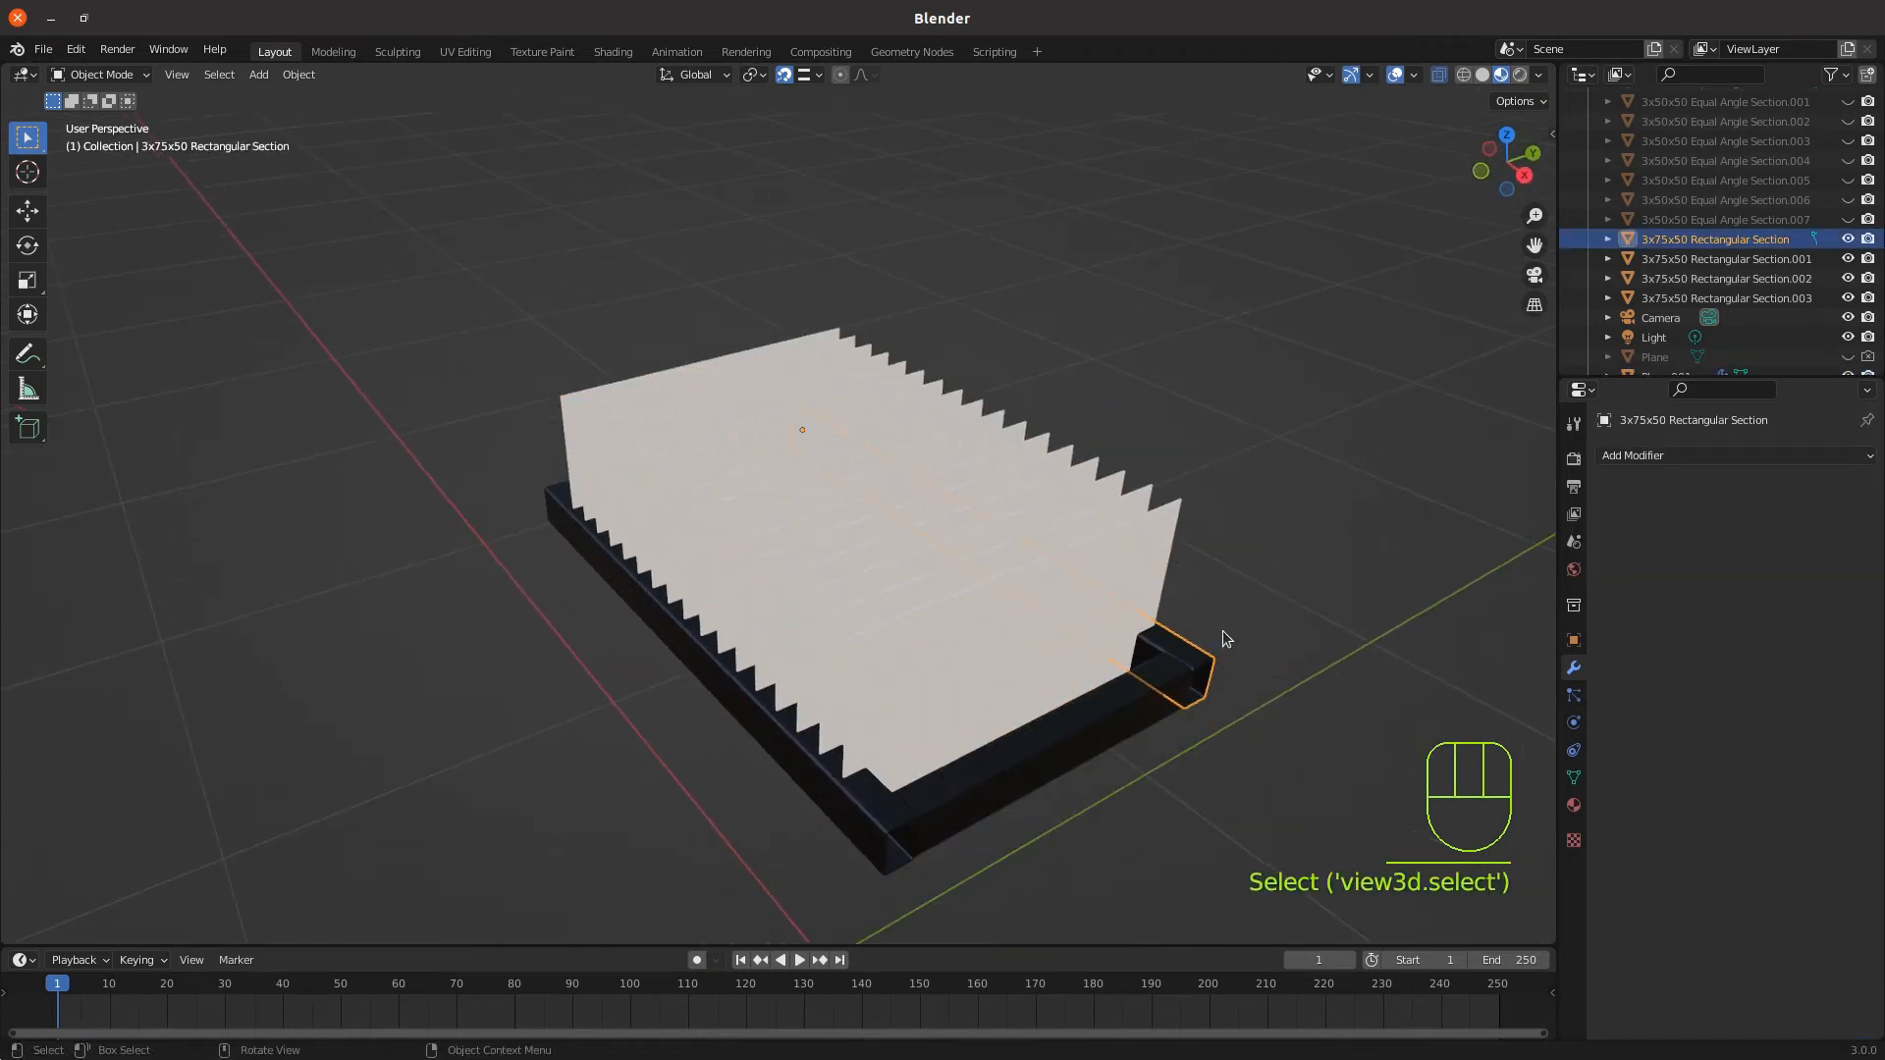
pyautogui.moveTo(1074, 816); pyautogui.dragTo(1108, 810, button='middle')
pyautogui.press('z')
pyautogui.click(841, 623)
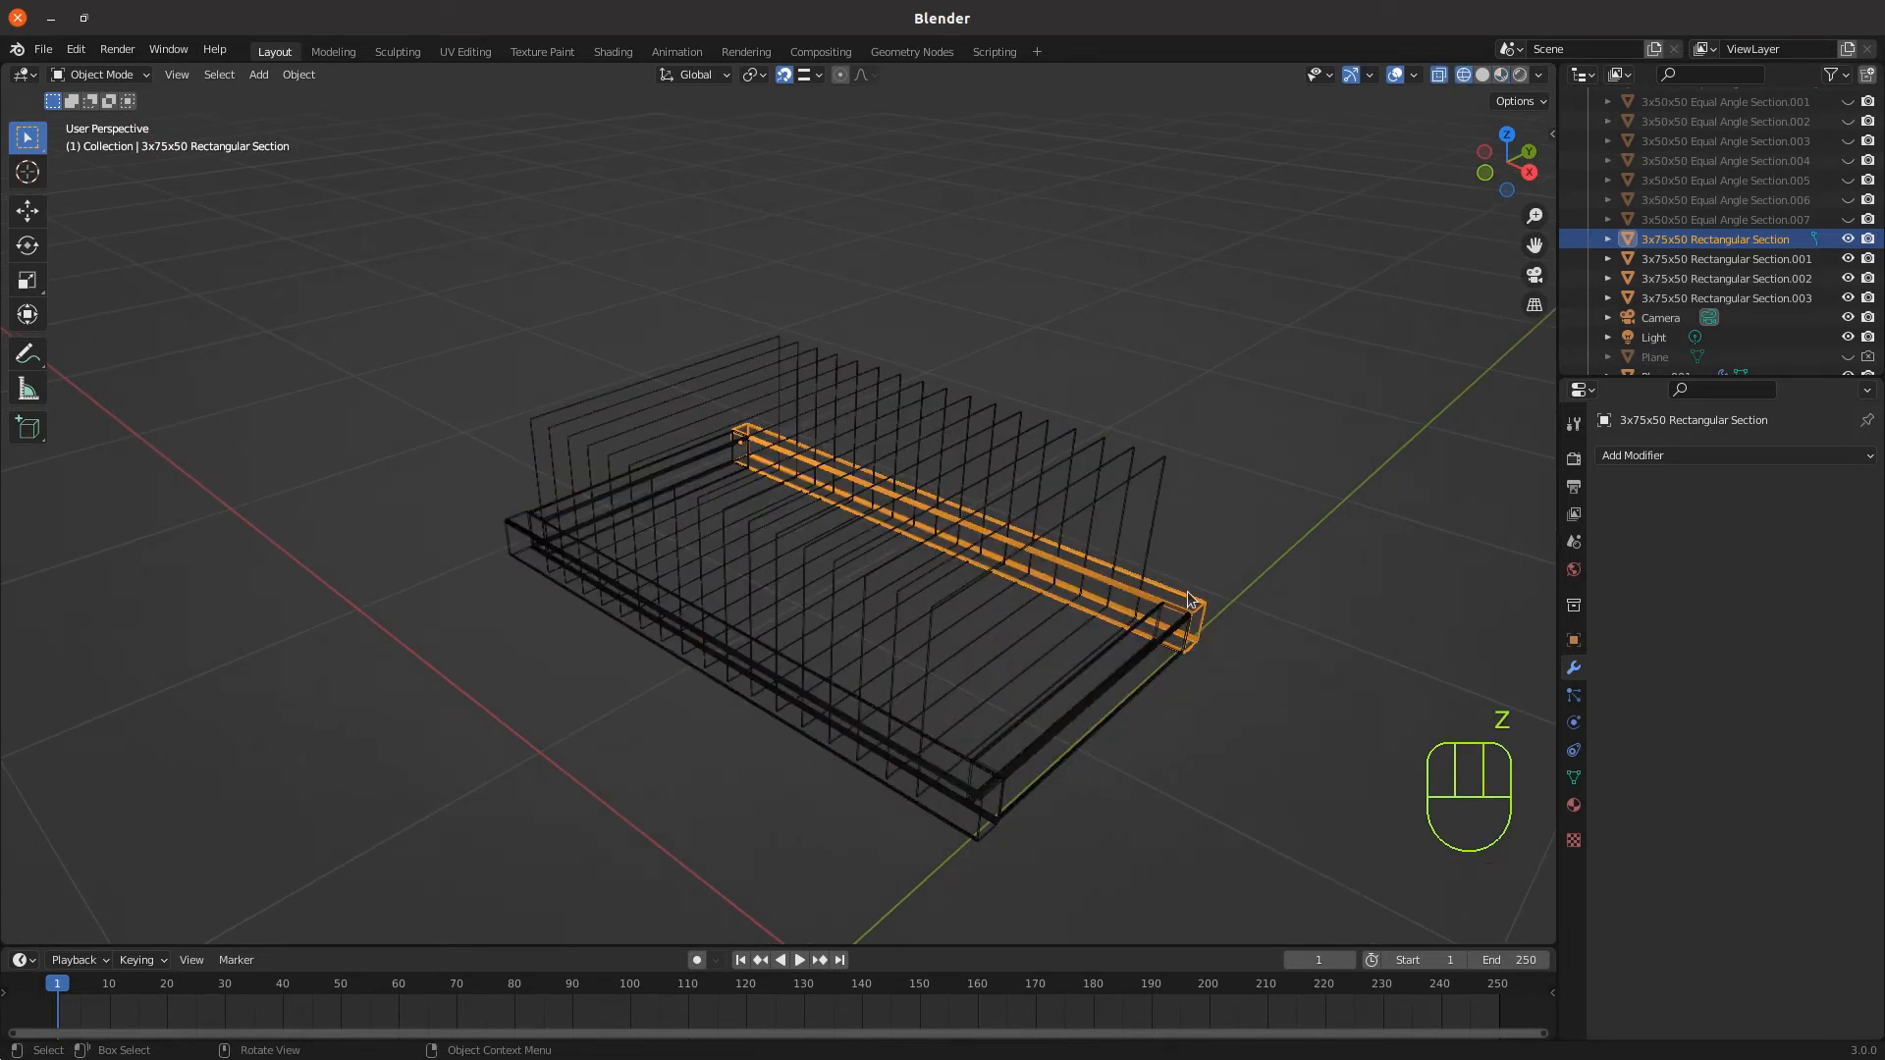
# Add a Boolean Difference modifier to the selected rectangular section with Plane.001 as its object
pyautogui.click(1654, 456)
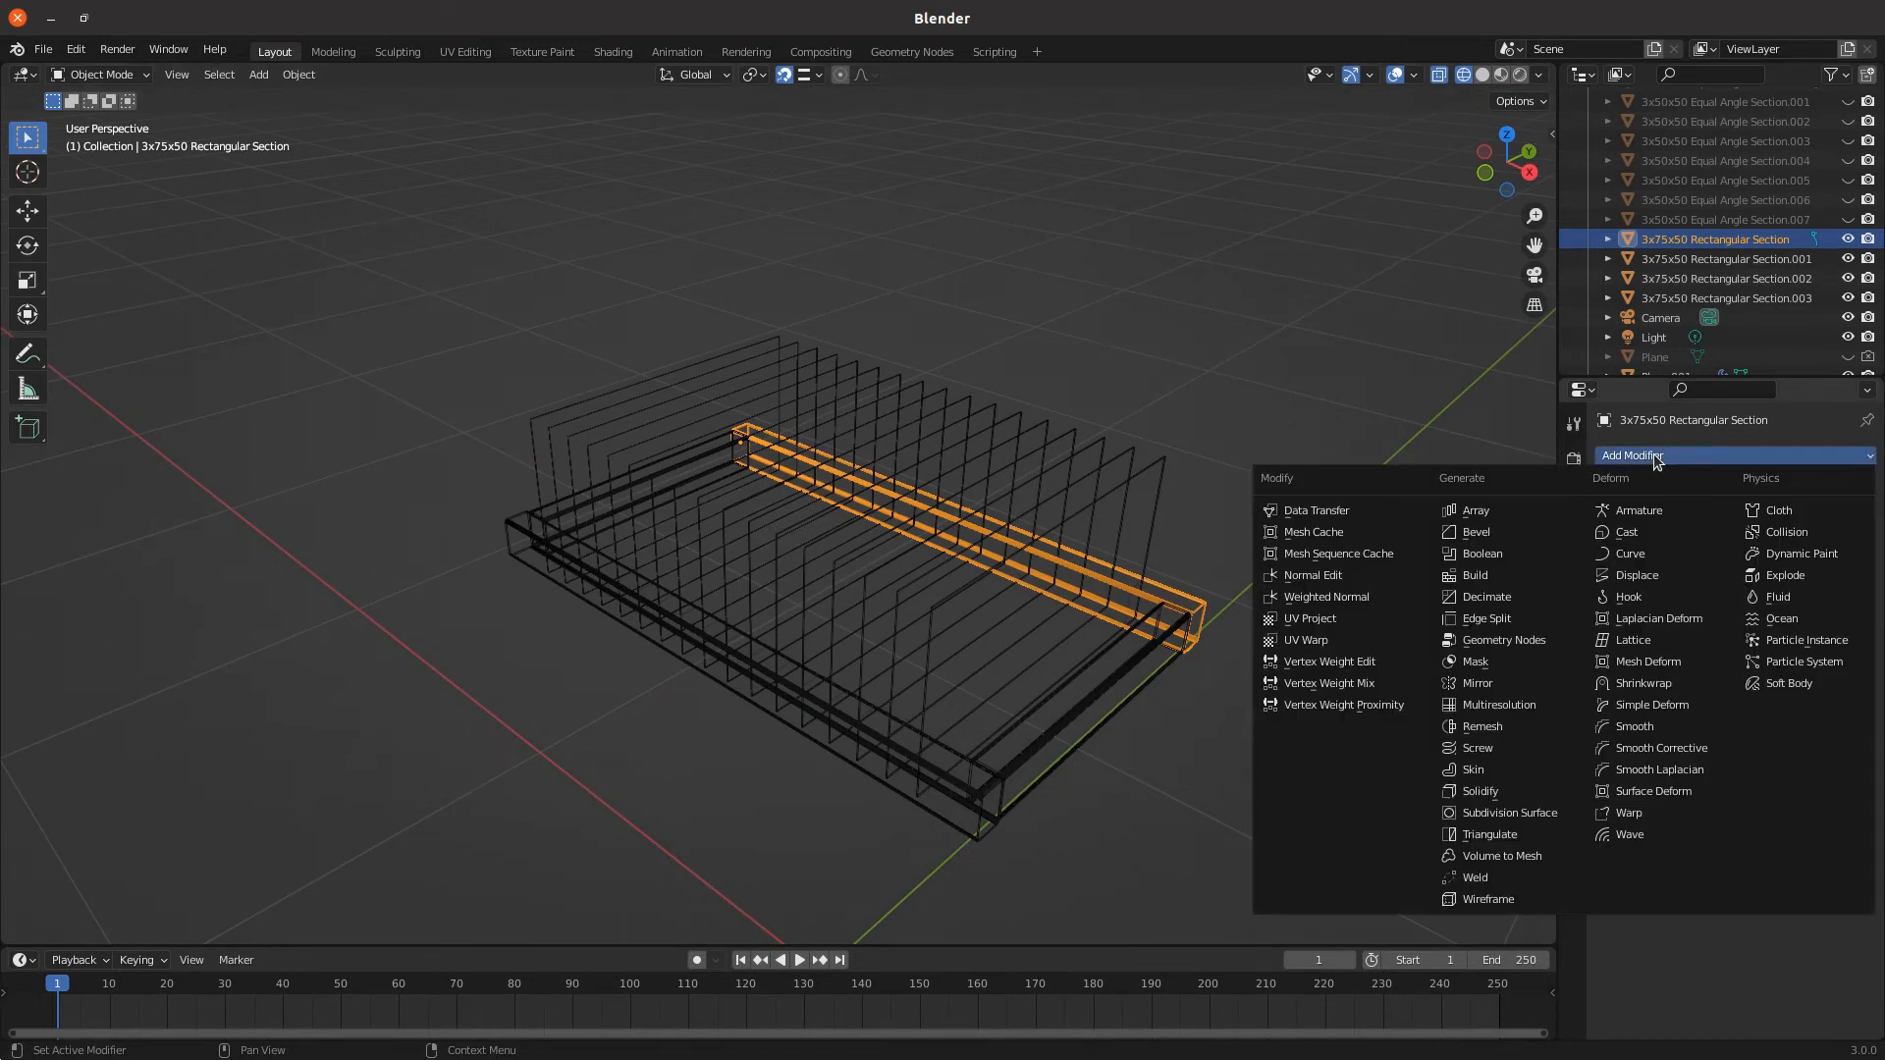
pyautogui.click(1455, 555)
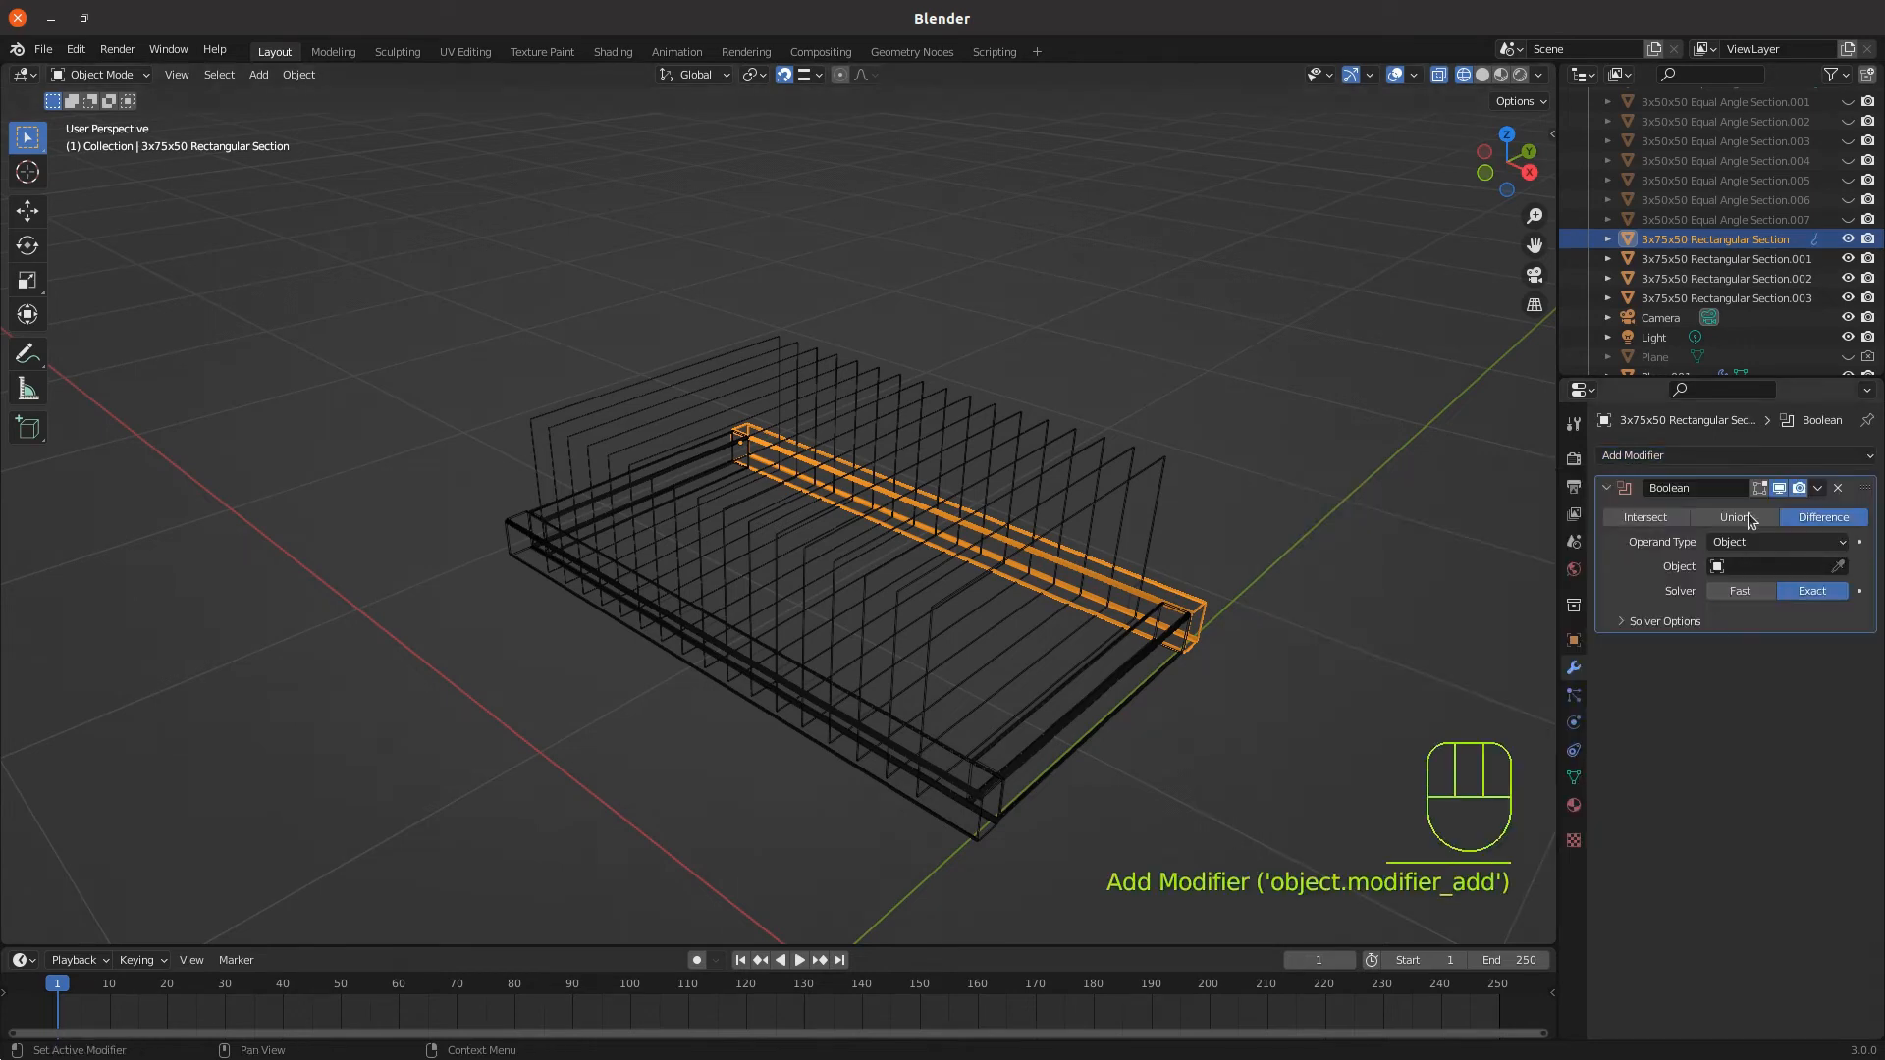
pyautogui.click(1744, 568)
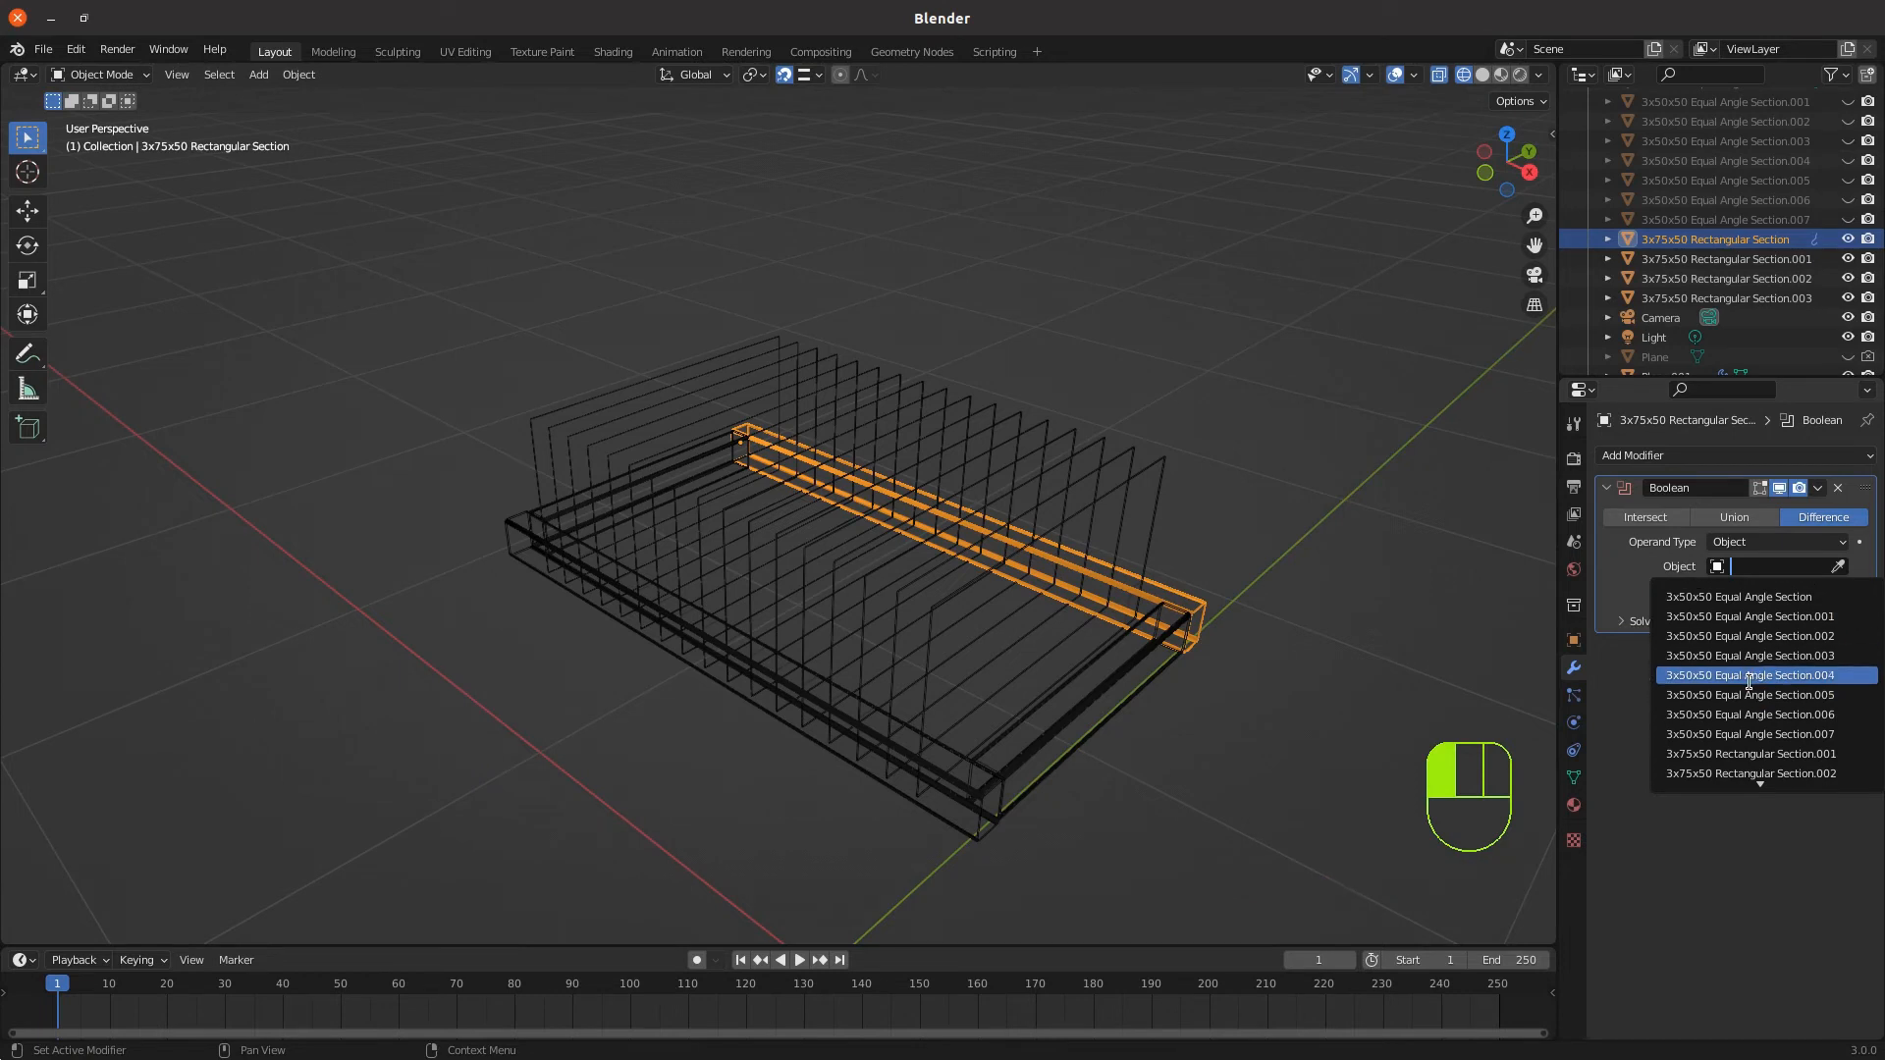
pyautogui.press('Down')
pyautogui.press('Down')
pyautogui.press('Down')
pyautogui.scroll(-12, 1749, 683)
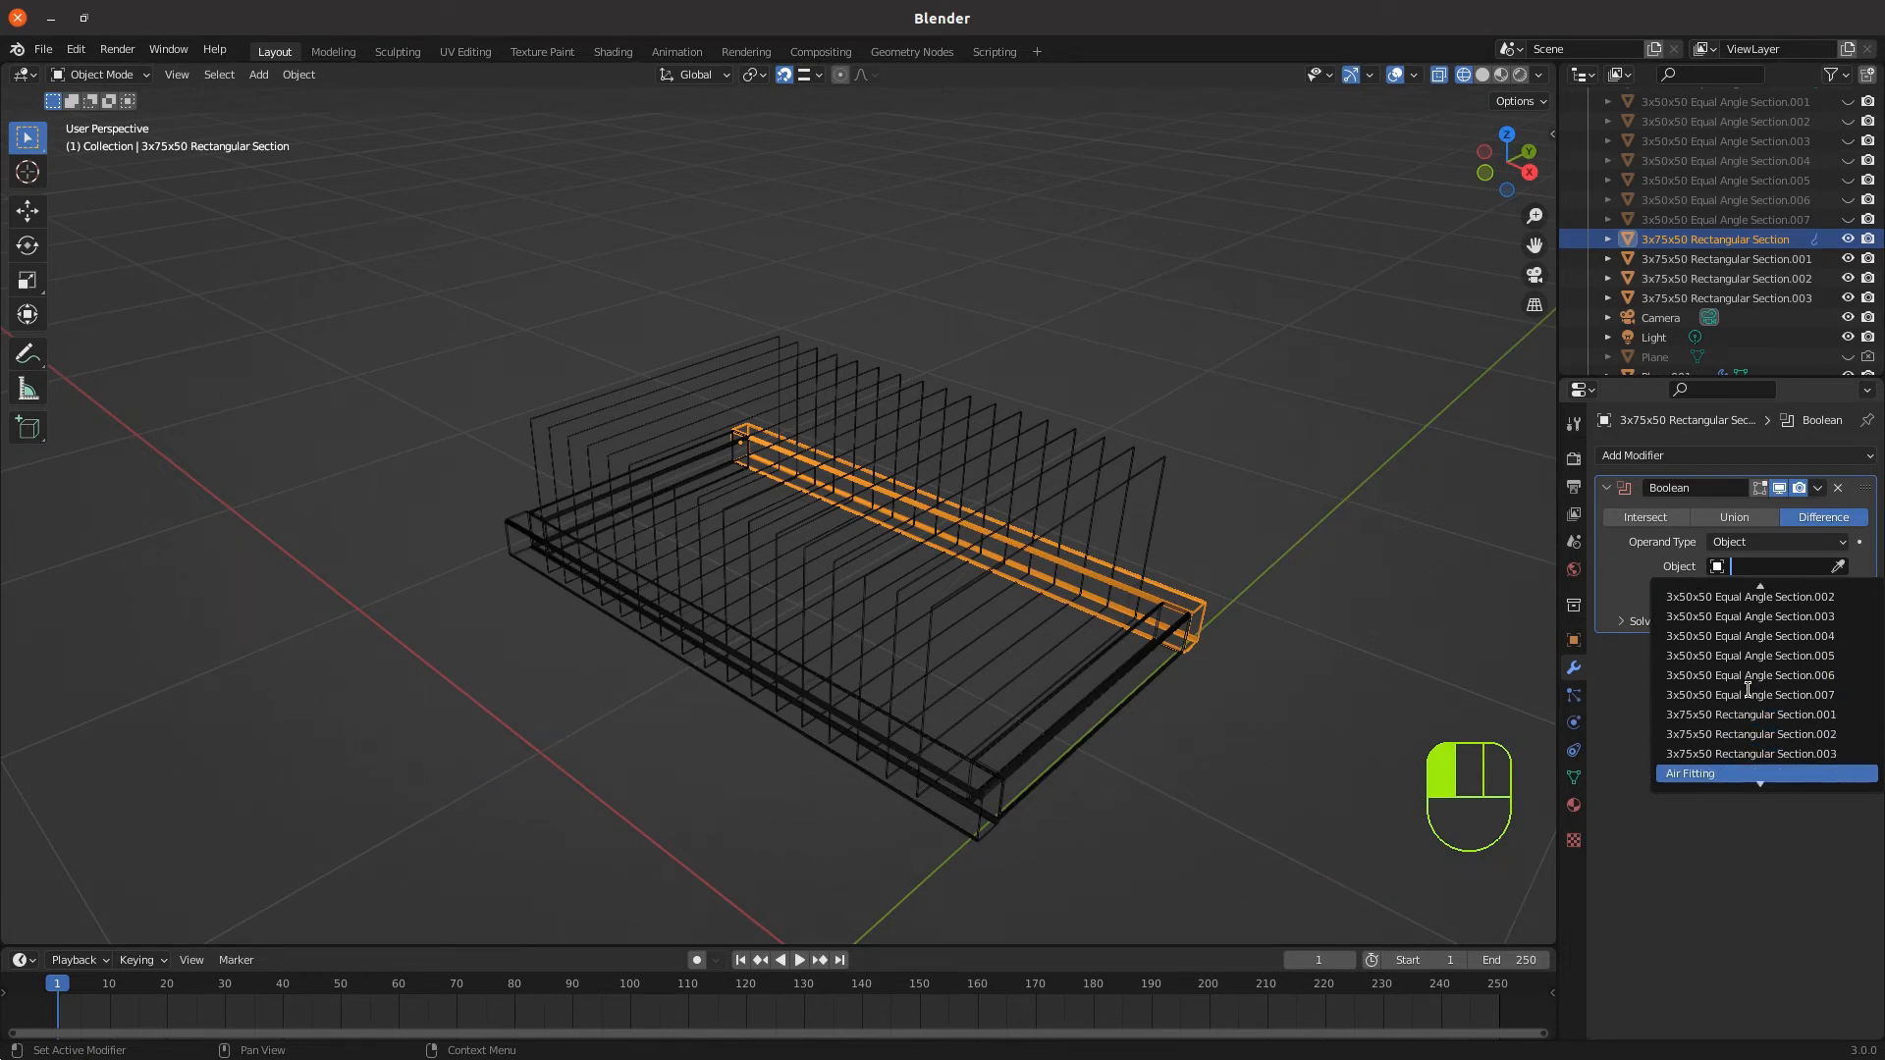
pyautogui.scroll(-8, 1732, 764)
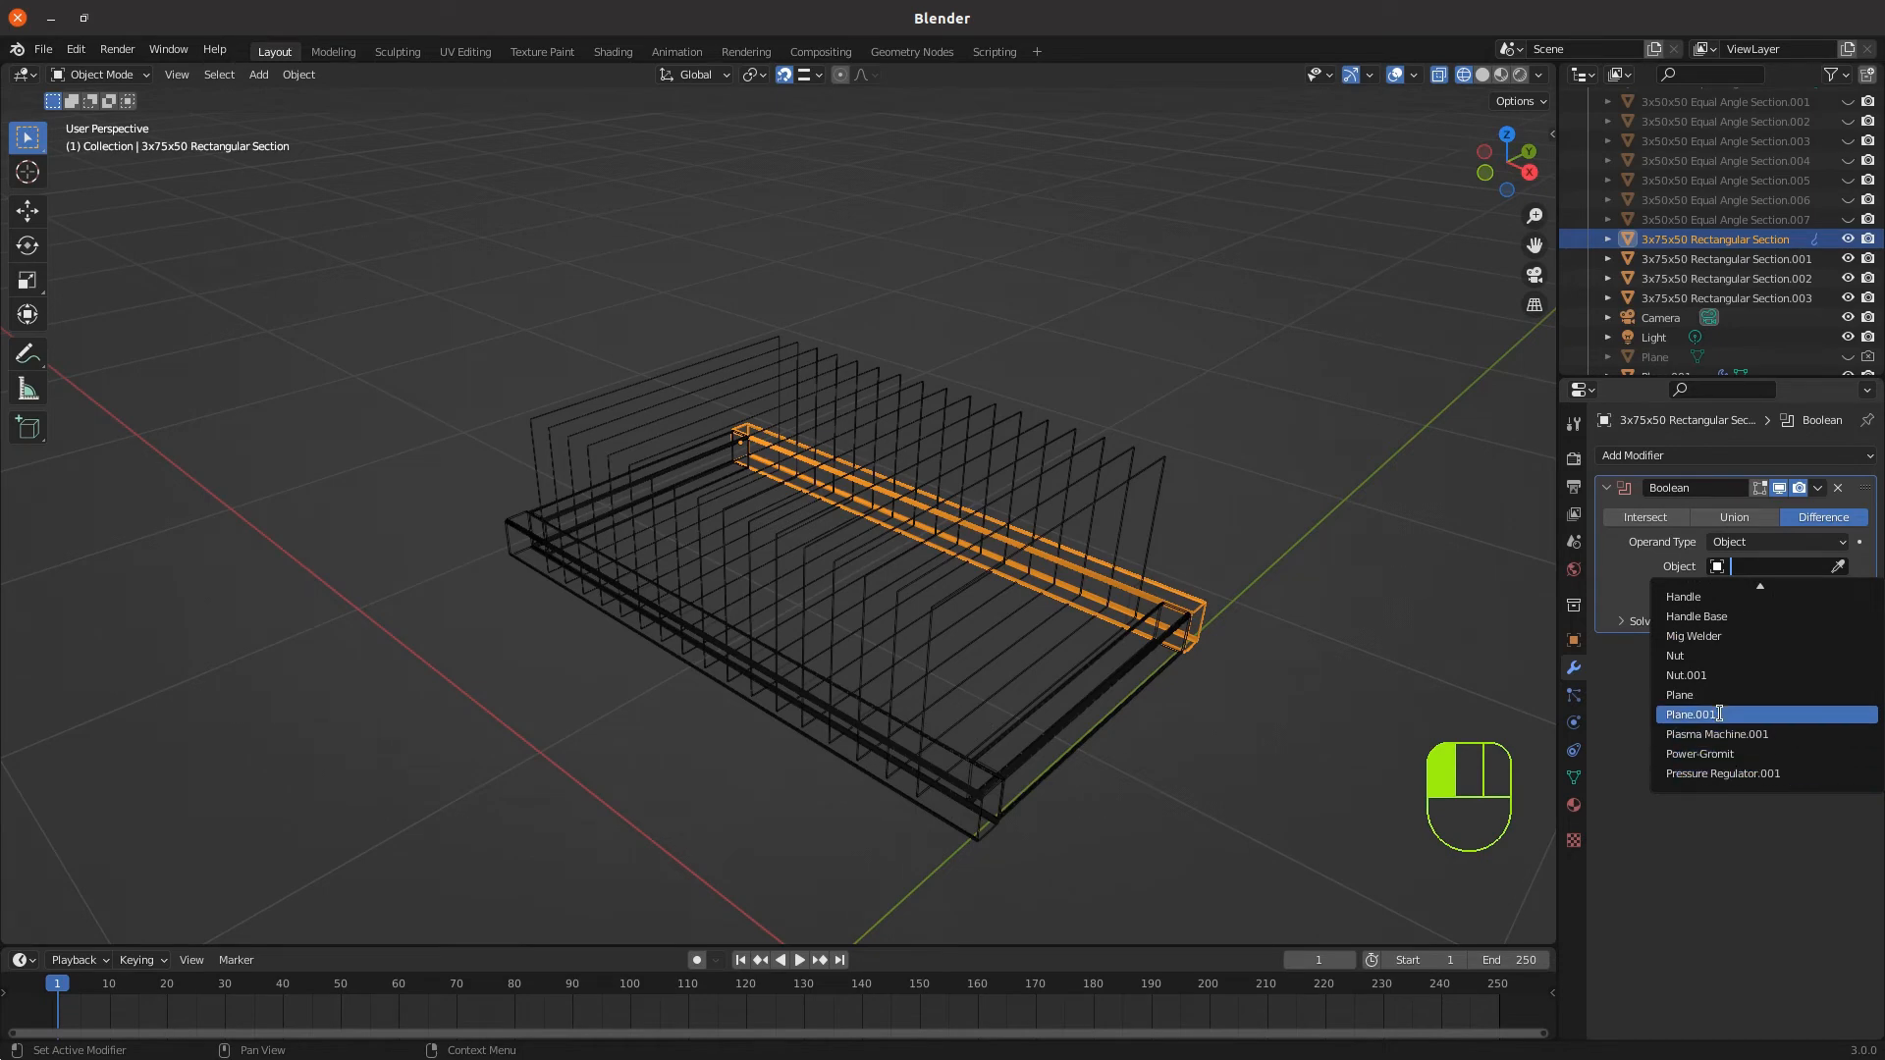
pyautogui.click(1711, 715)
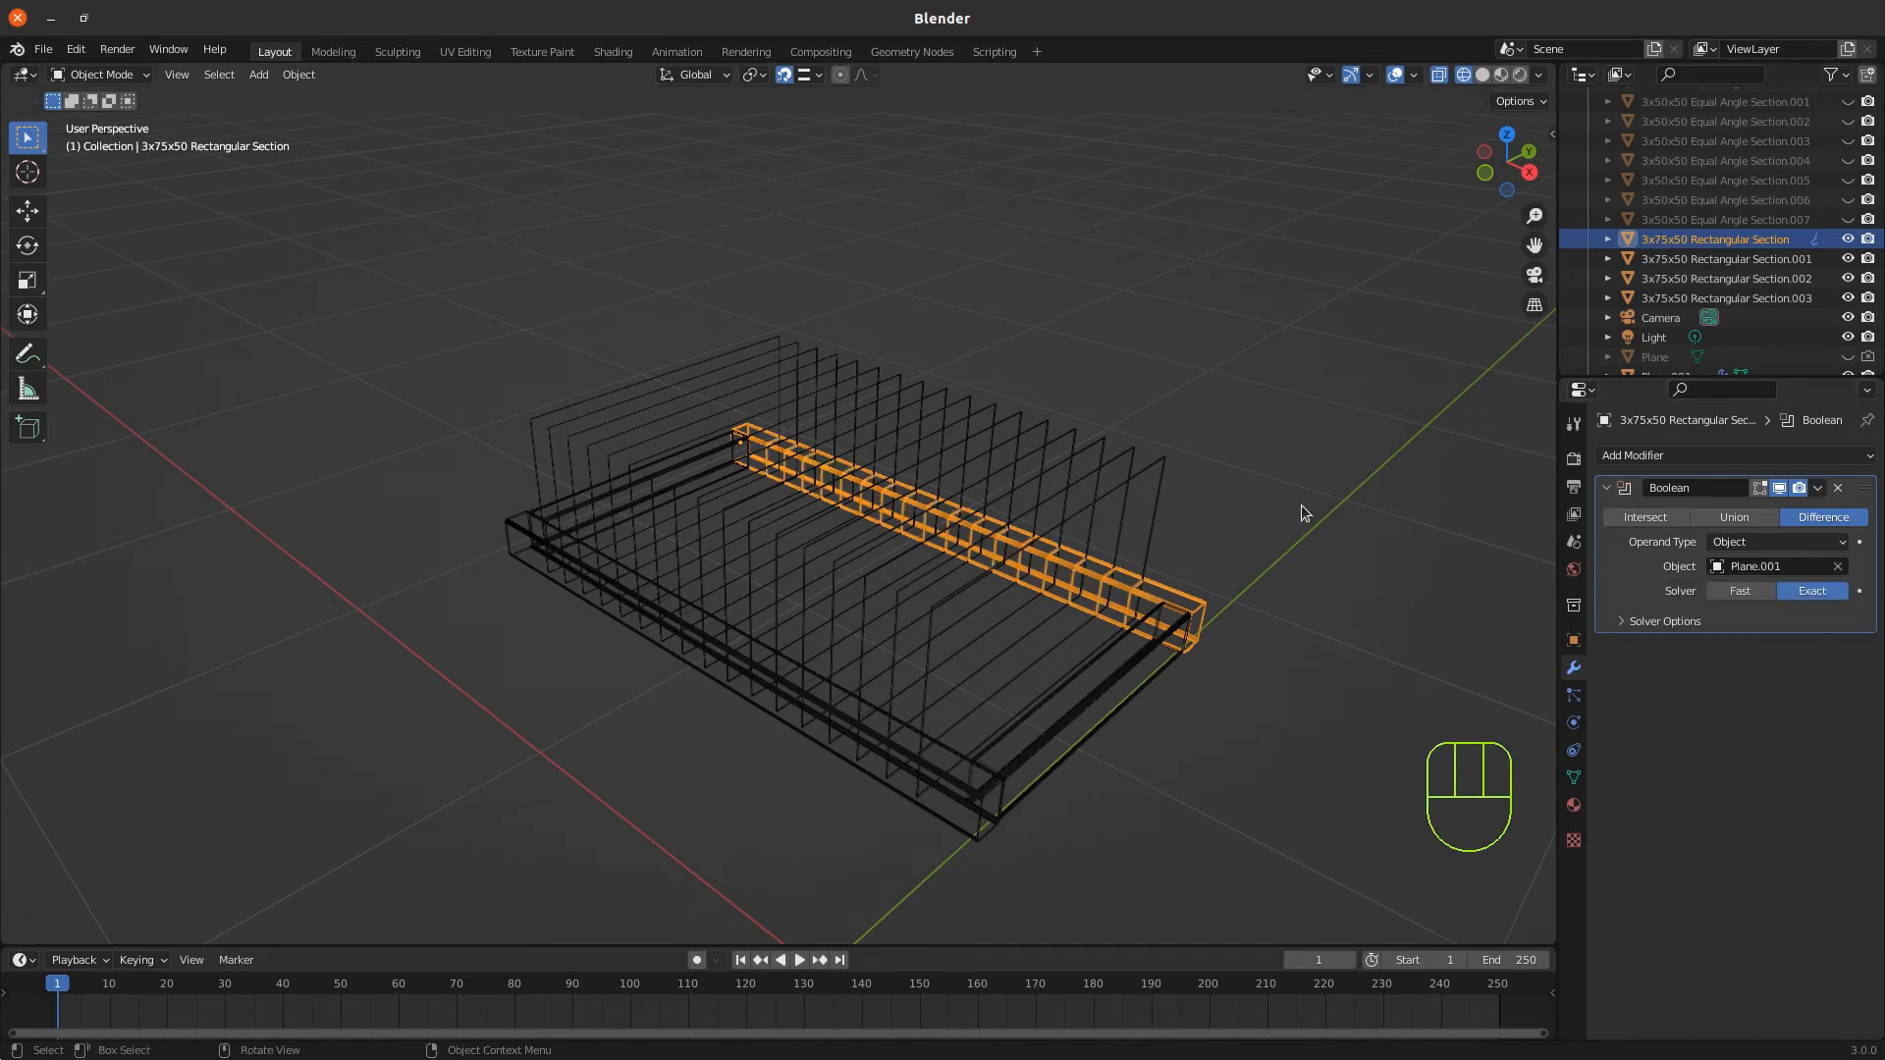
# Examine the Boolean cuts along the long rectangular section from several angles
pyautogui.scroll(2, 1162, 601)
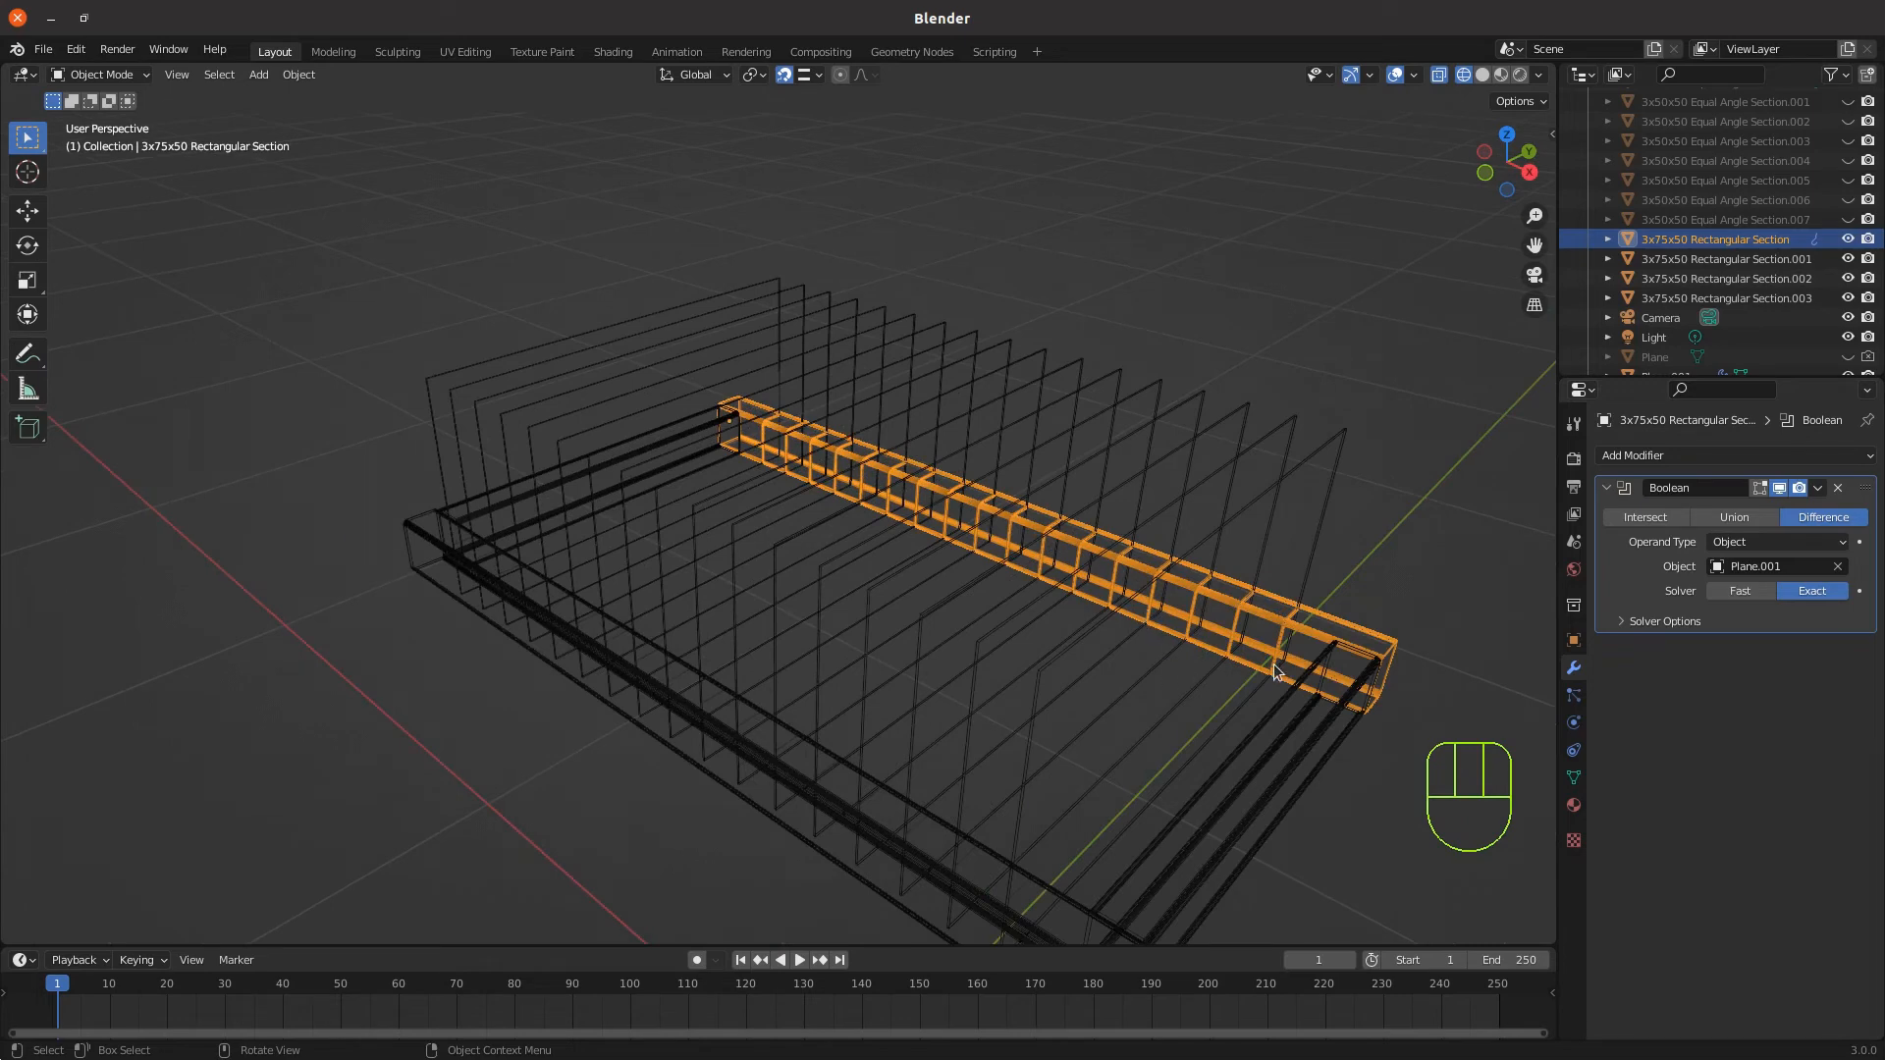
pyautogui.moveTo(1235, 649); pyautogui.dragTo(952, 744, button='middle')
pyautogui.scroll(-4, 1117, 614)
pyautogui.scroll(2, 977, 793)
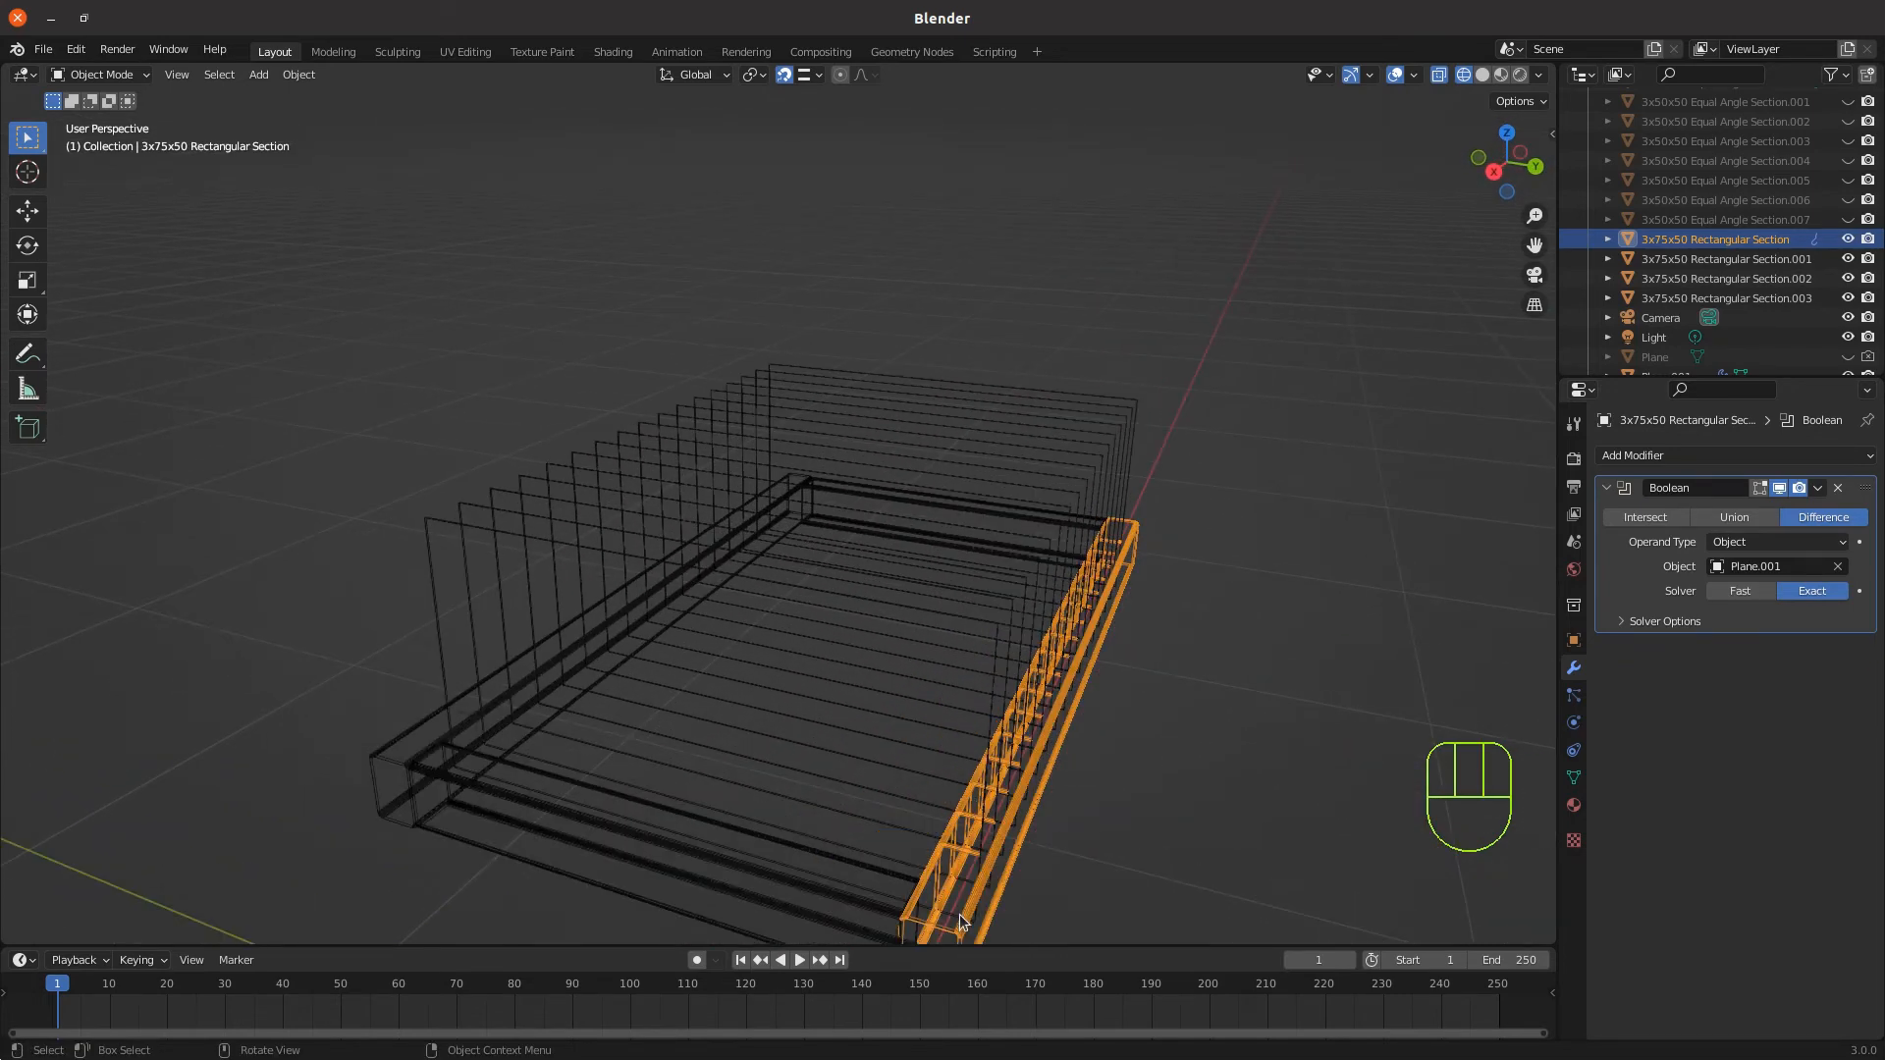
pyautogui.keyDown('shift'); pyautogui.moveTo(928, 817); pyautogui.dragTo(852, 674, button='middle'); pyautogui.keyUp('shift')
pyautogui.scroll(3, 852, 670)
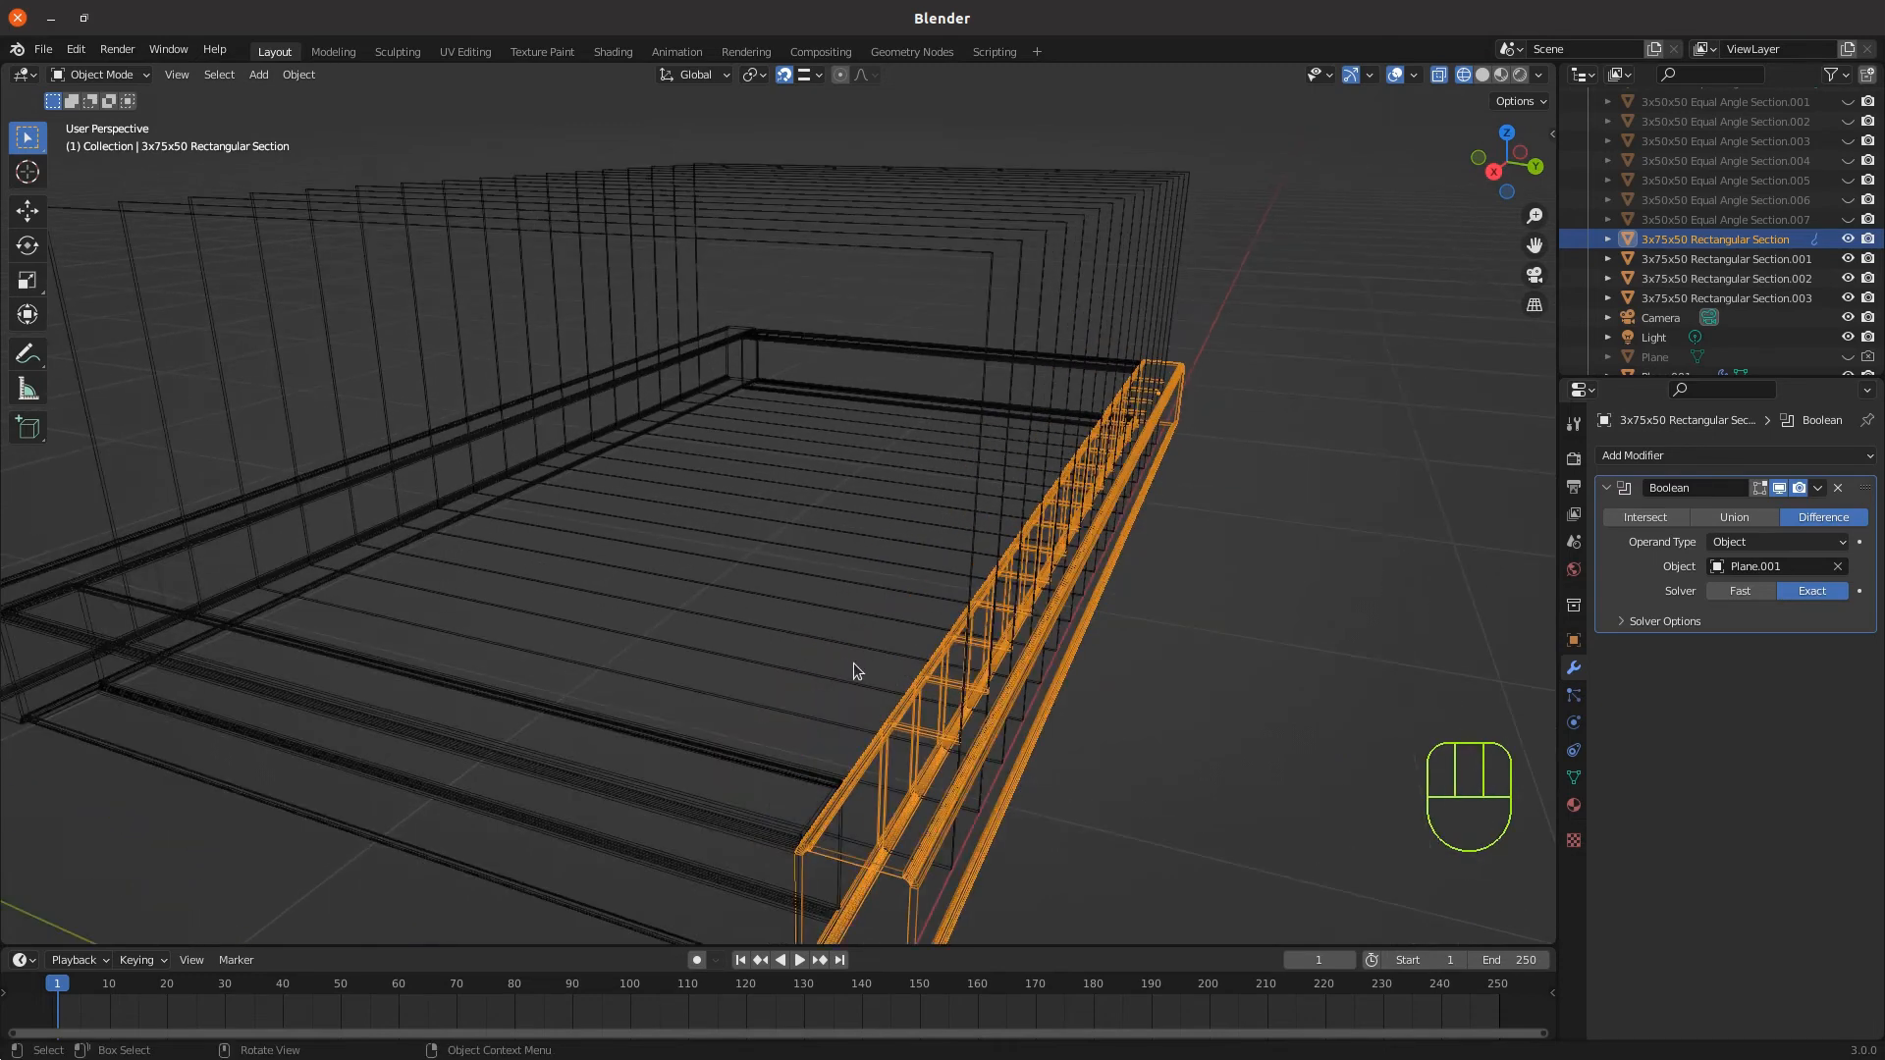
pyautogui.scroll(-2, 892, 685)
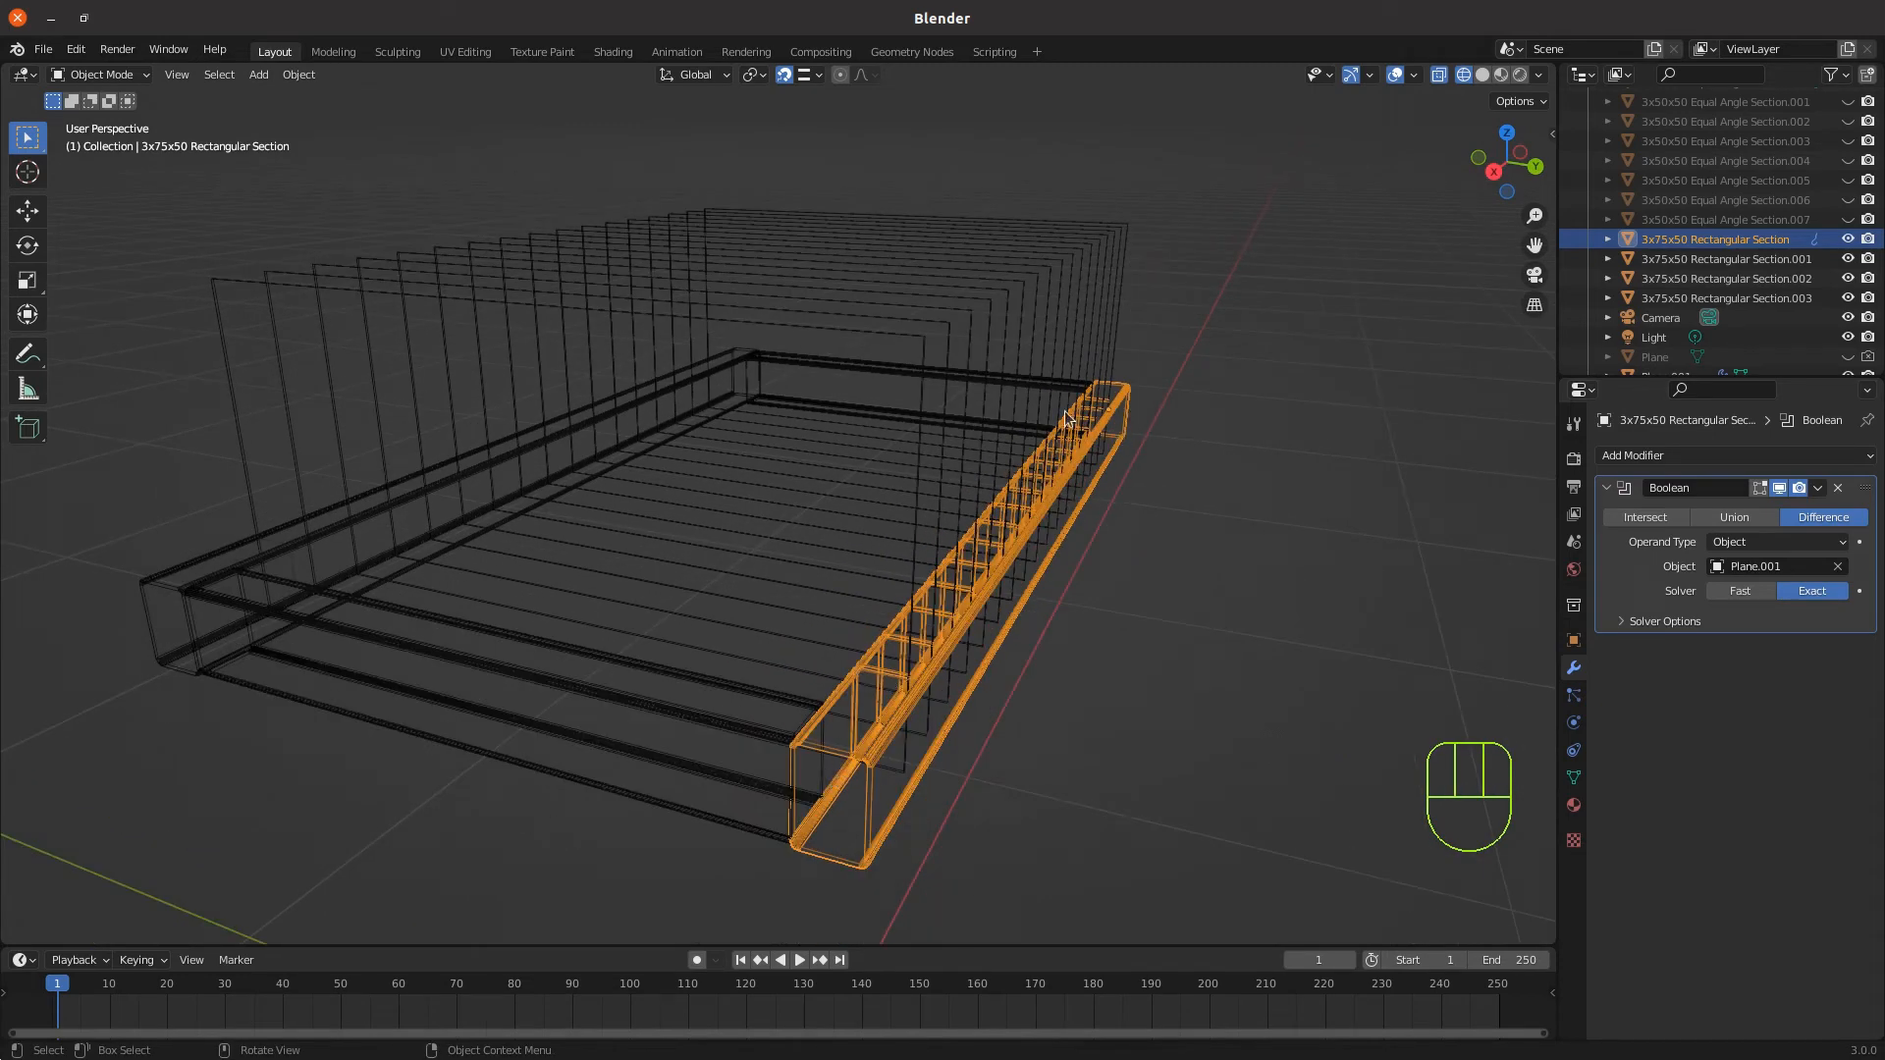
pyautogui.moveTo(573, 676); pyautogui.dragTo(703, 681, button='middle')
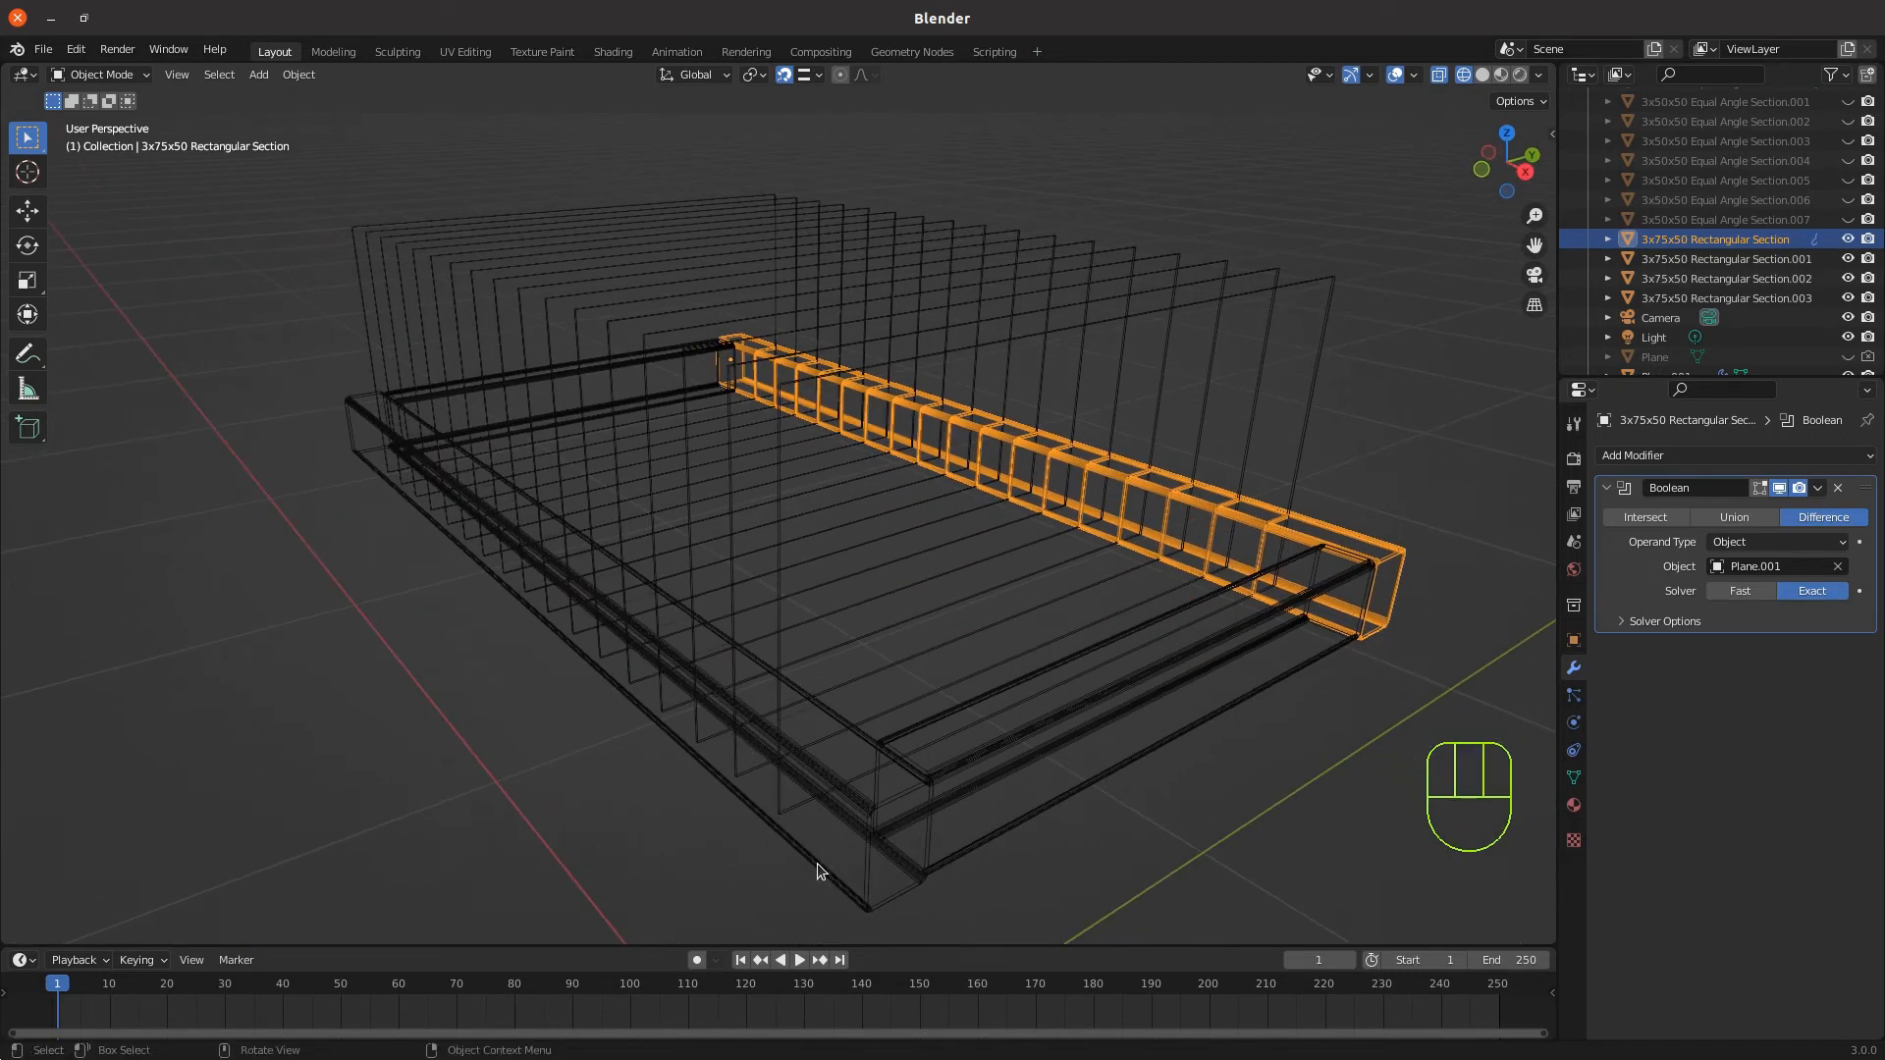
# Add a Boolean Difference modifier to the opposite long frame member, 3x75x50 Rectangular Section.001, with Plane.001 as its object
pyautogui.click(817, 863)
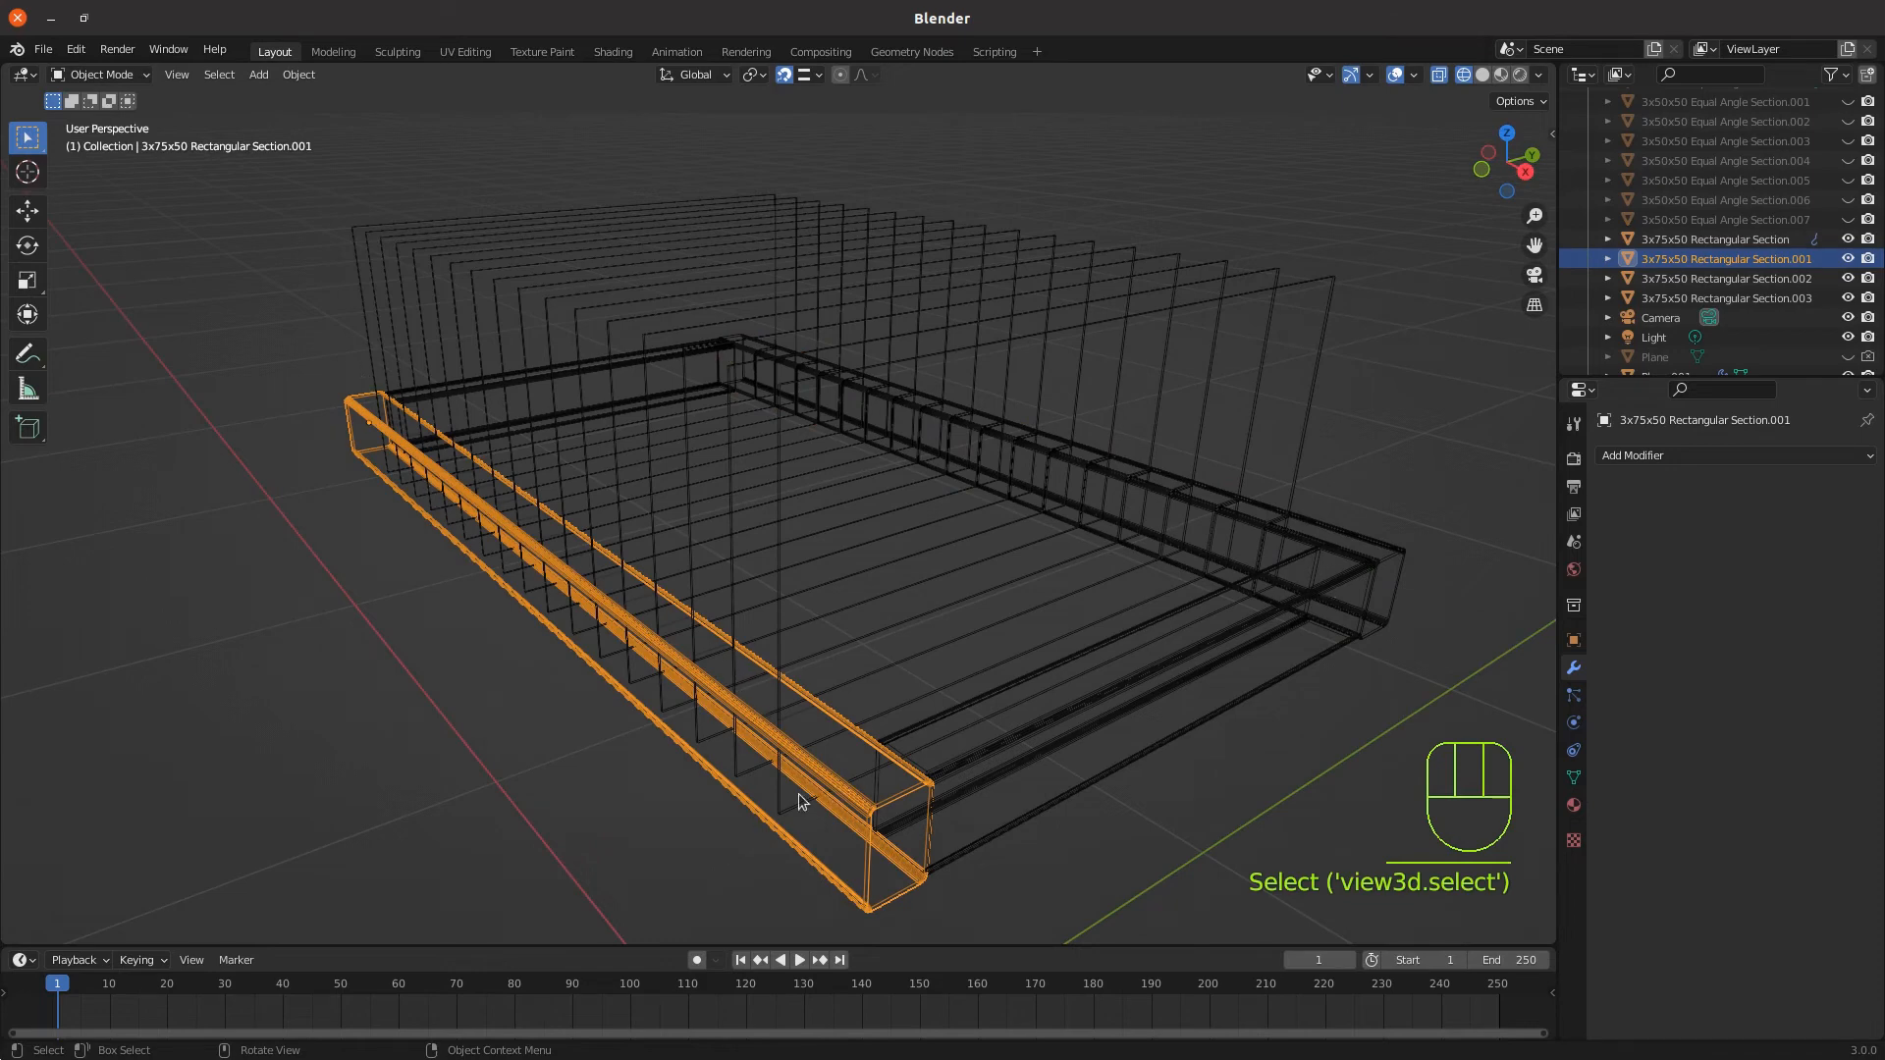
pyautogui.click(1628, 454)
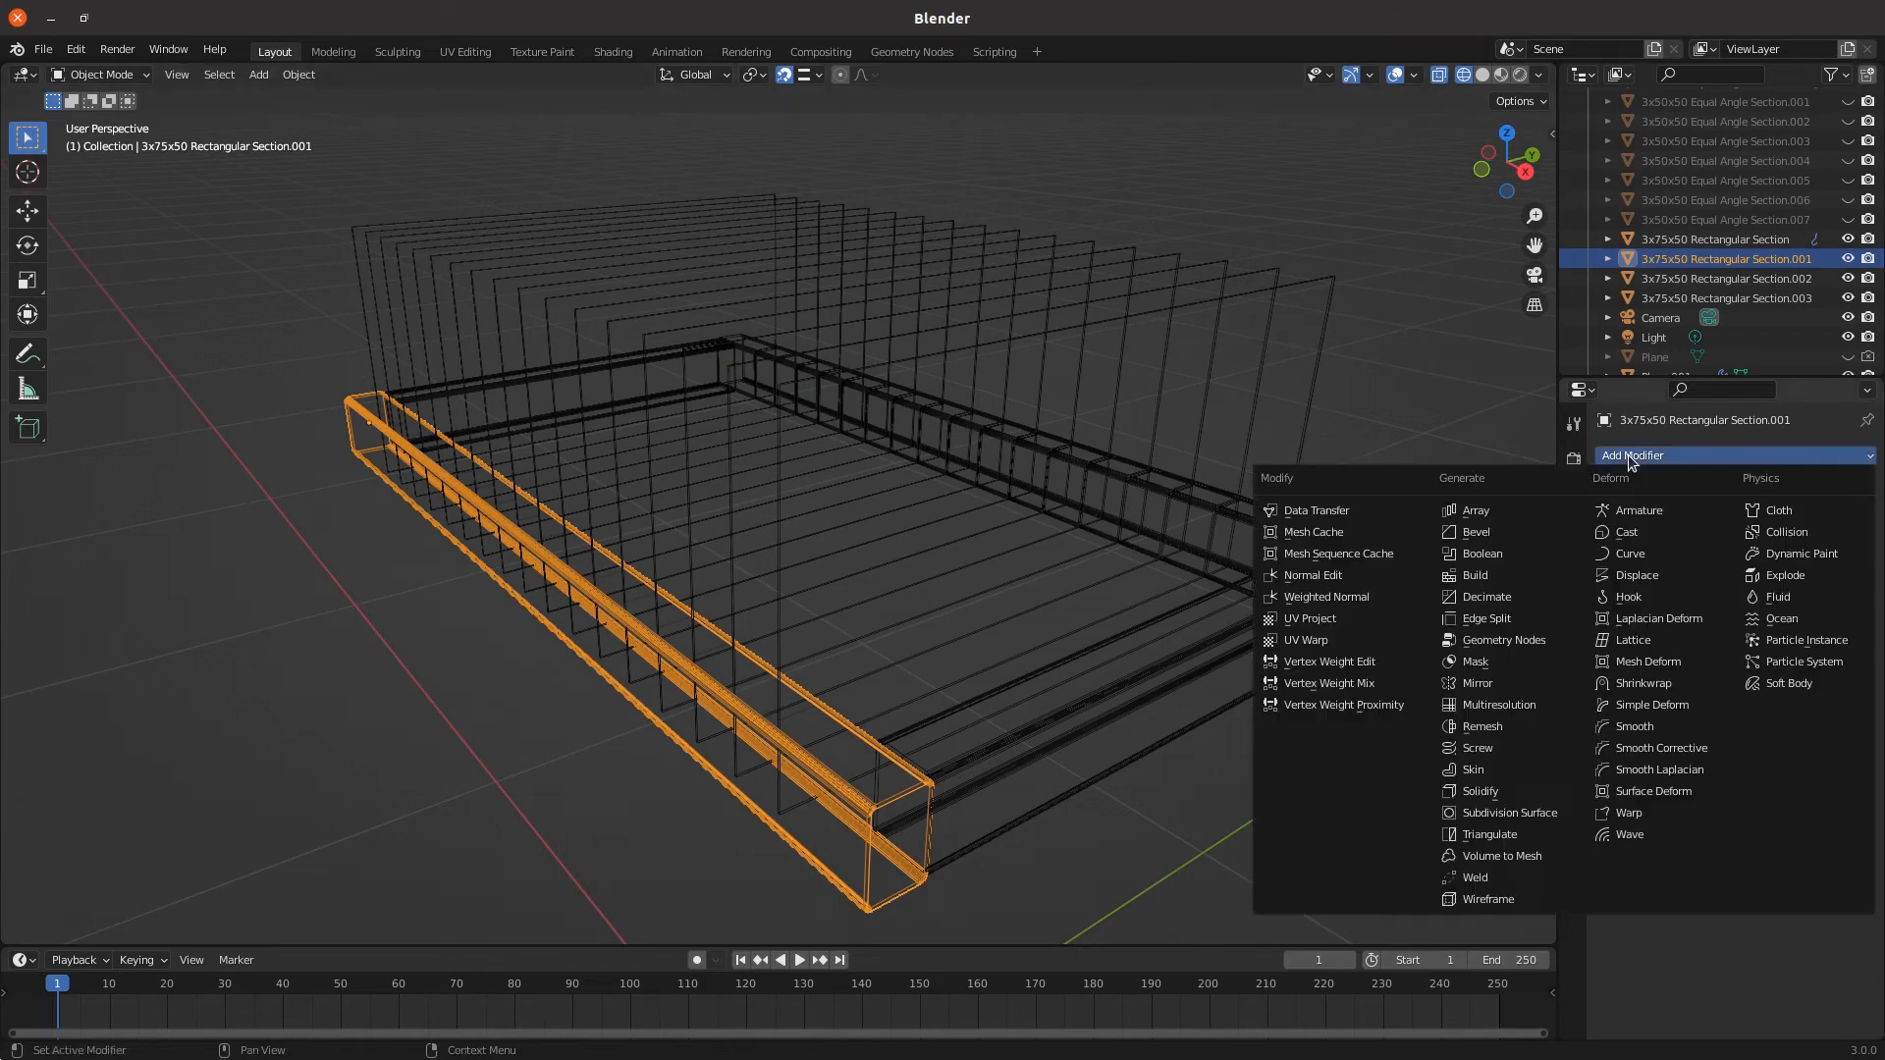
pyautogui.click(1501, 554)
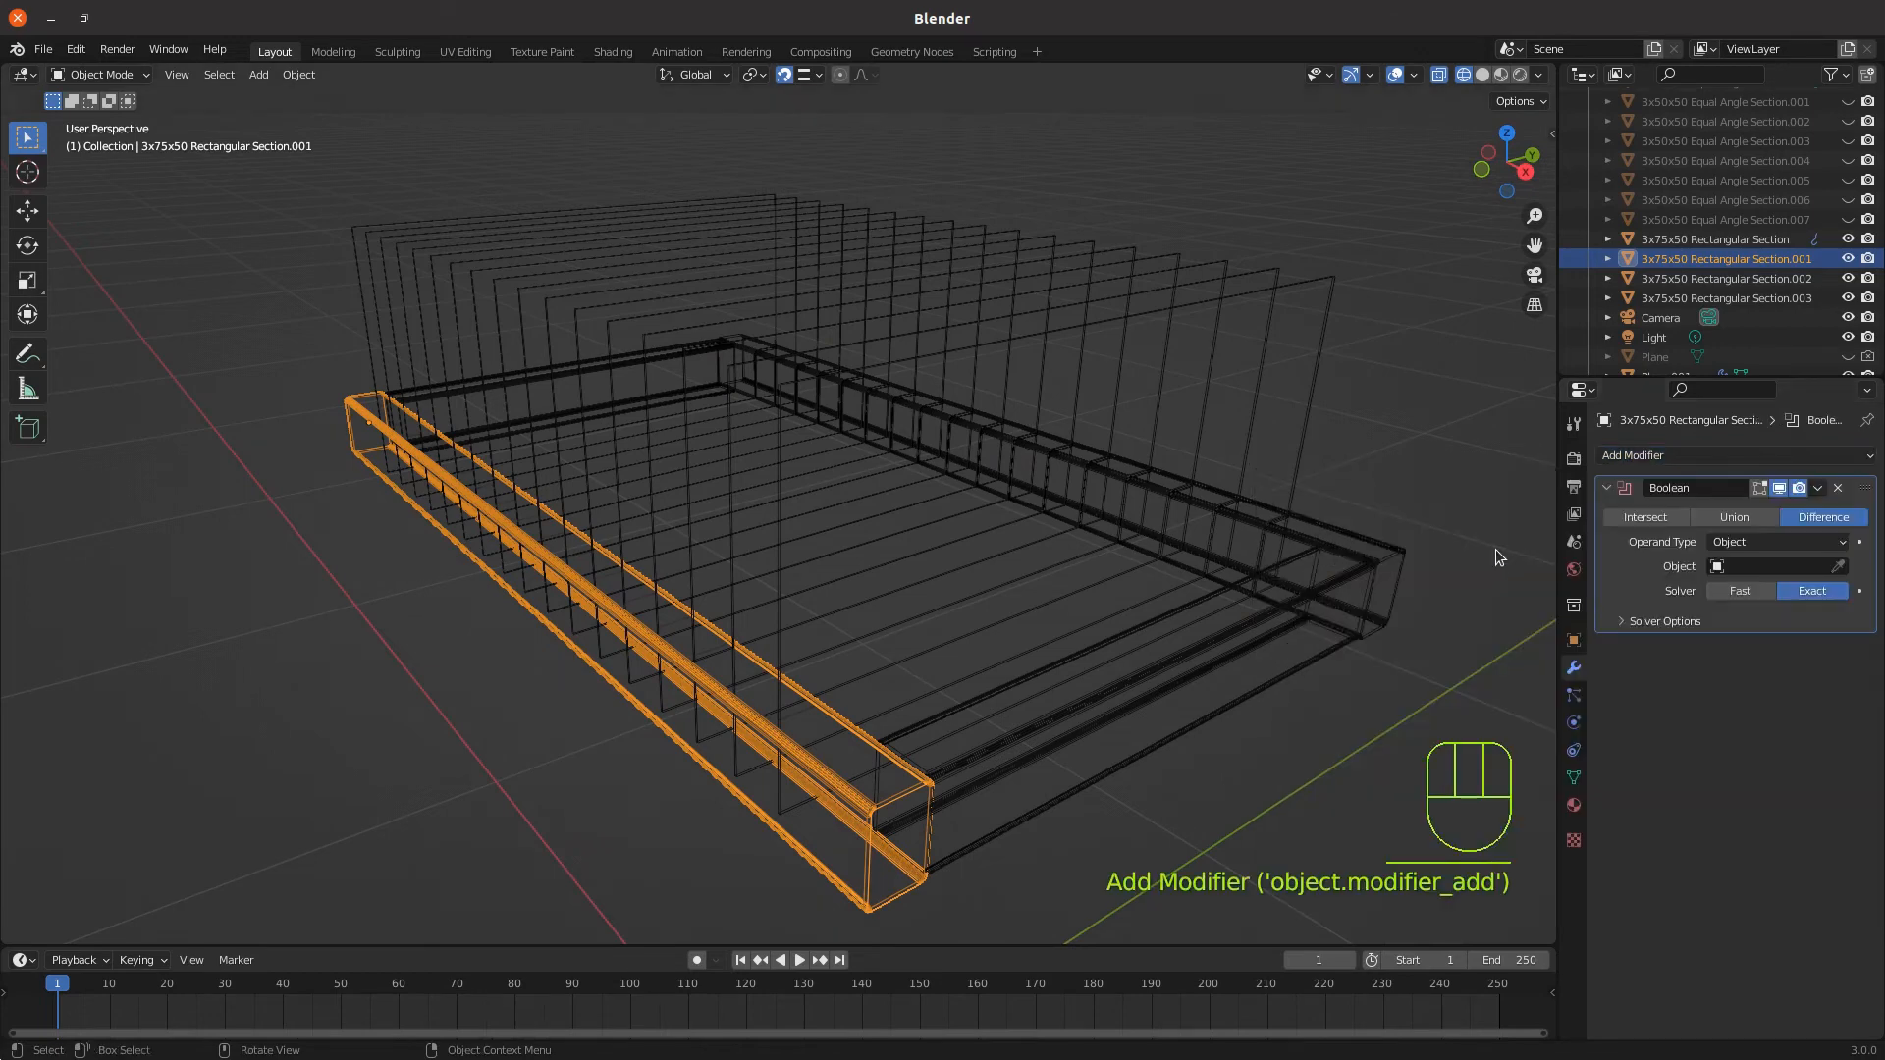
pyautogui.click(1788, 566)
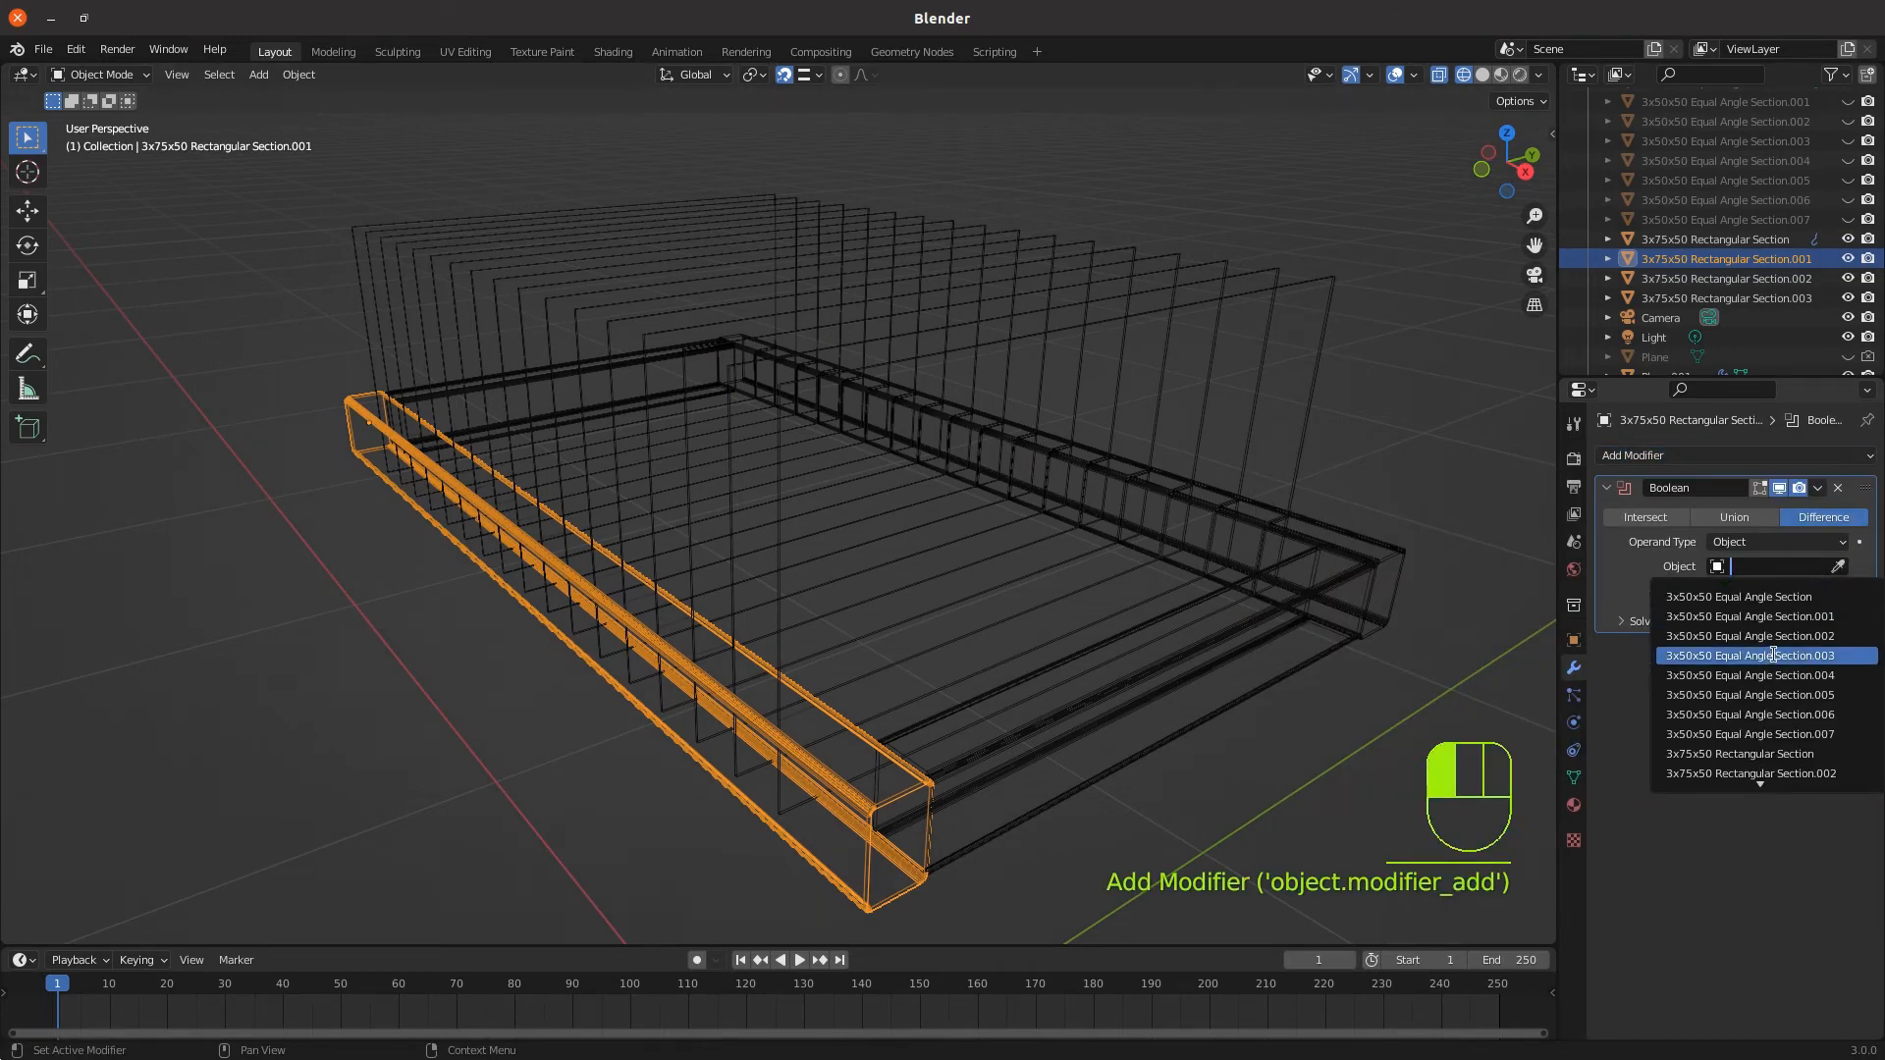
pyautogui.click(1863, 560)
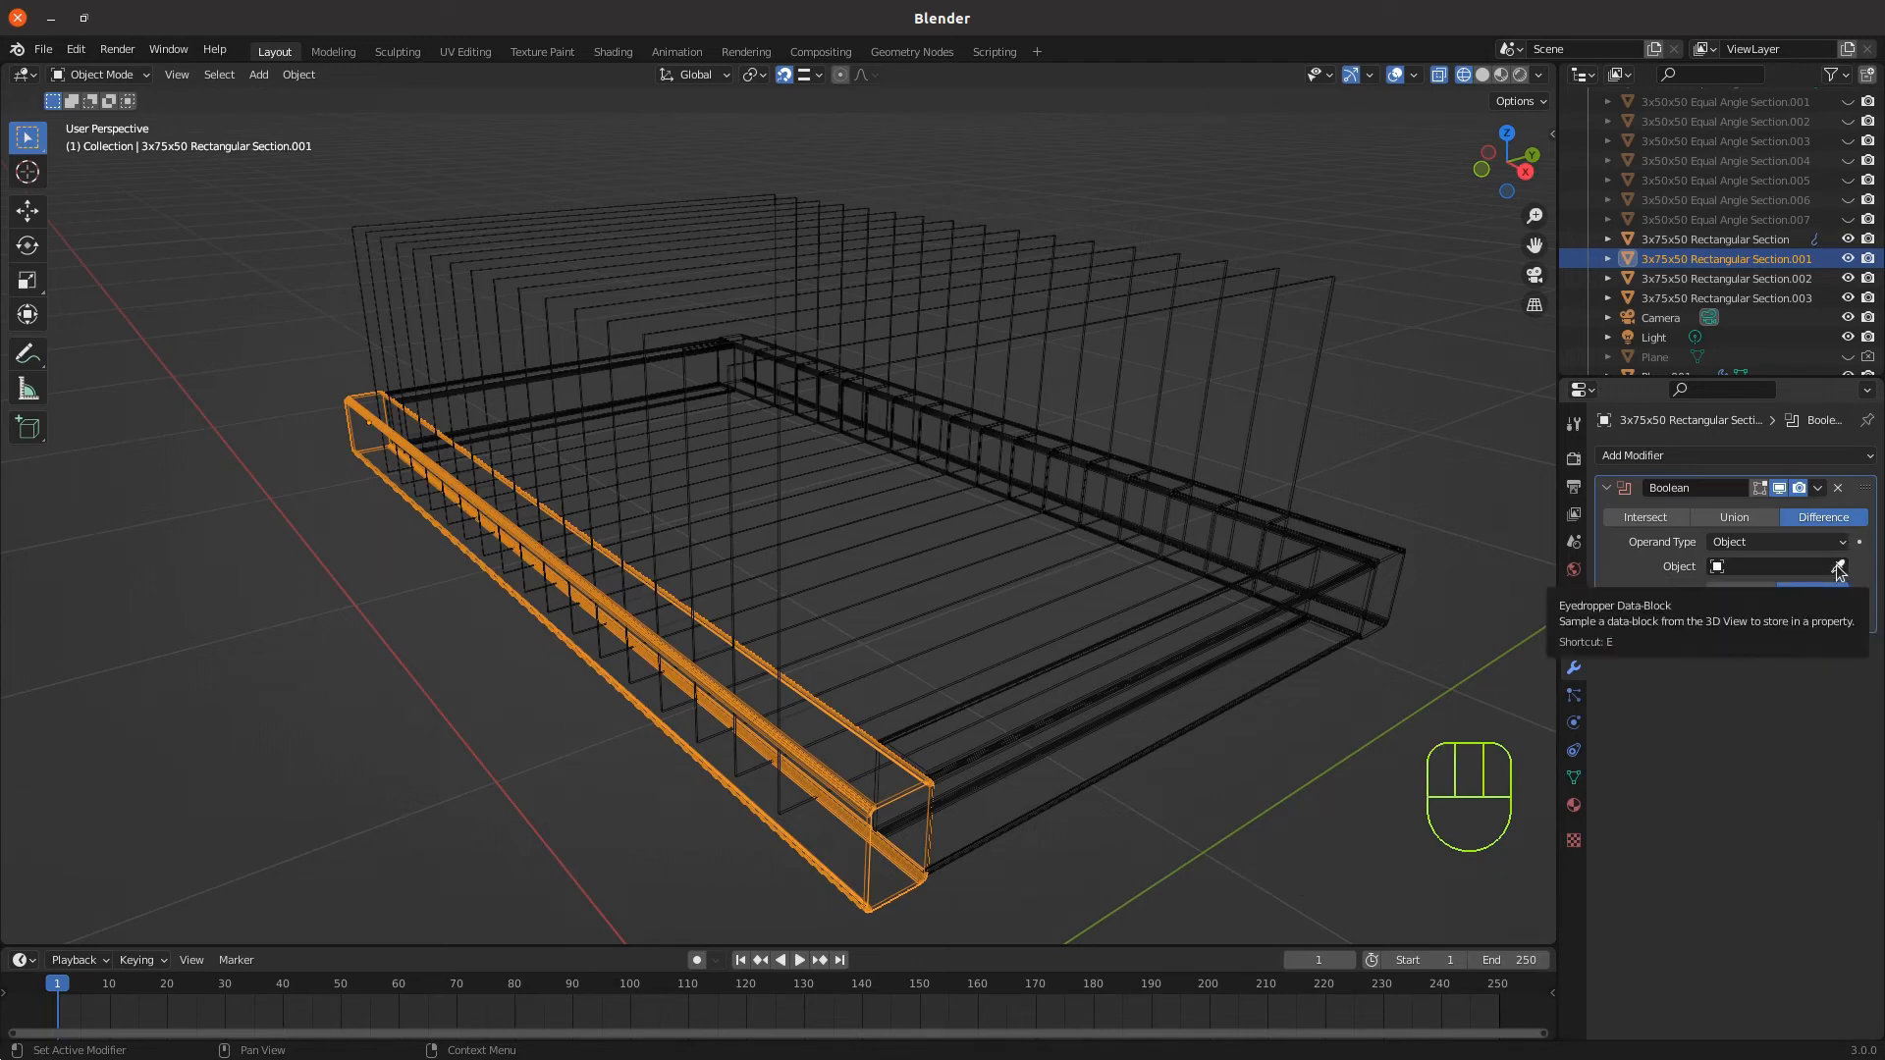
pyautogui.click(1839, 568)
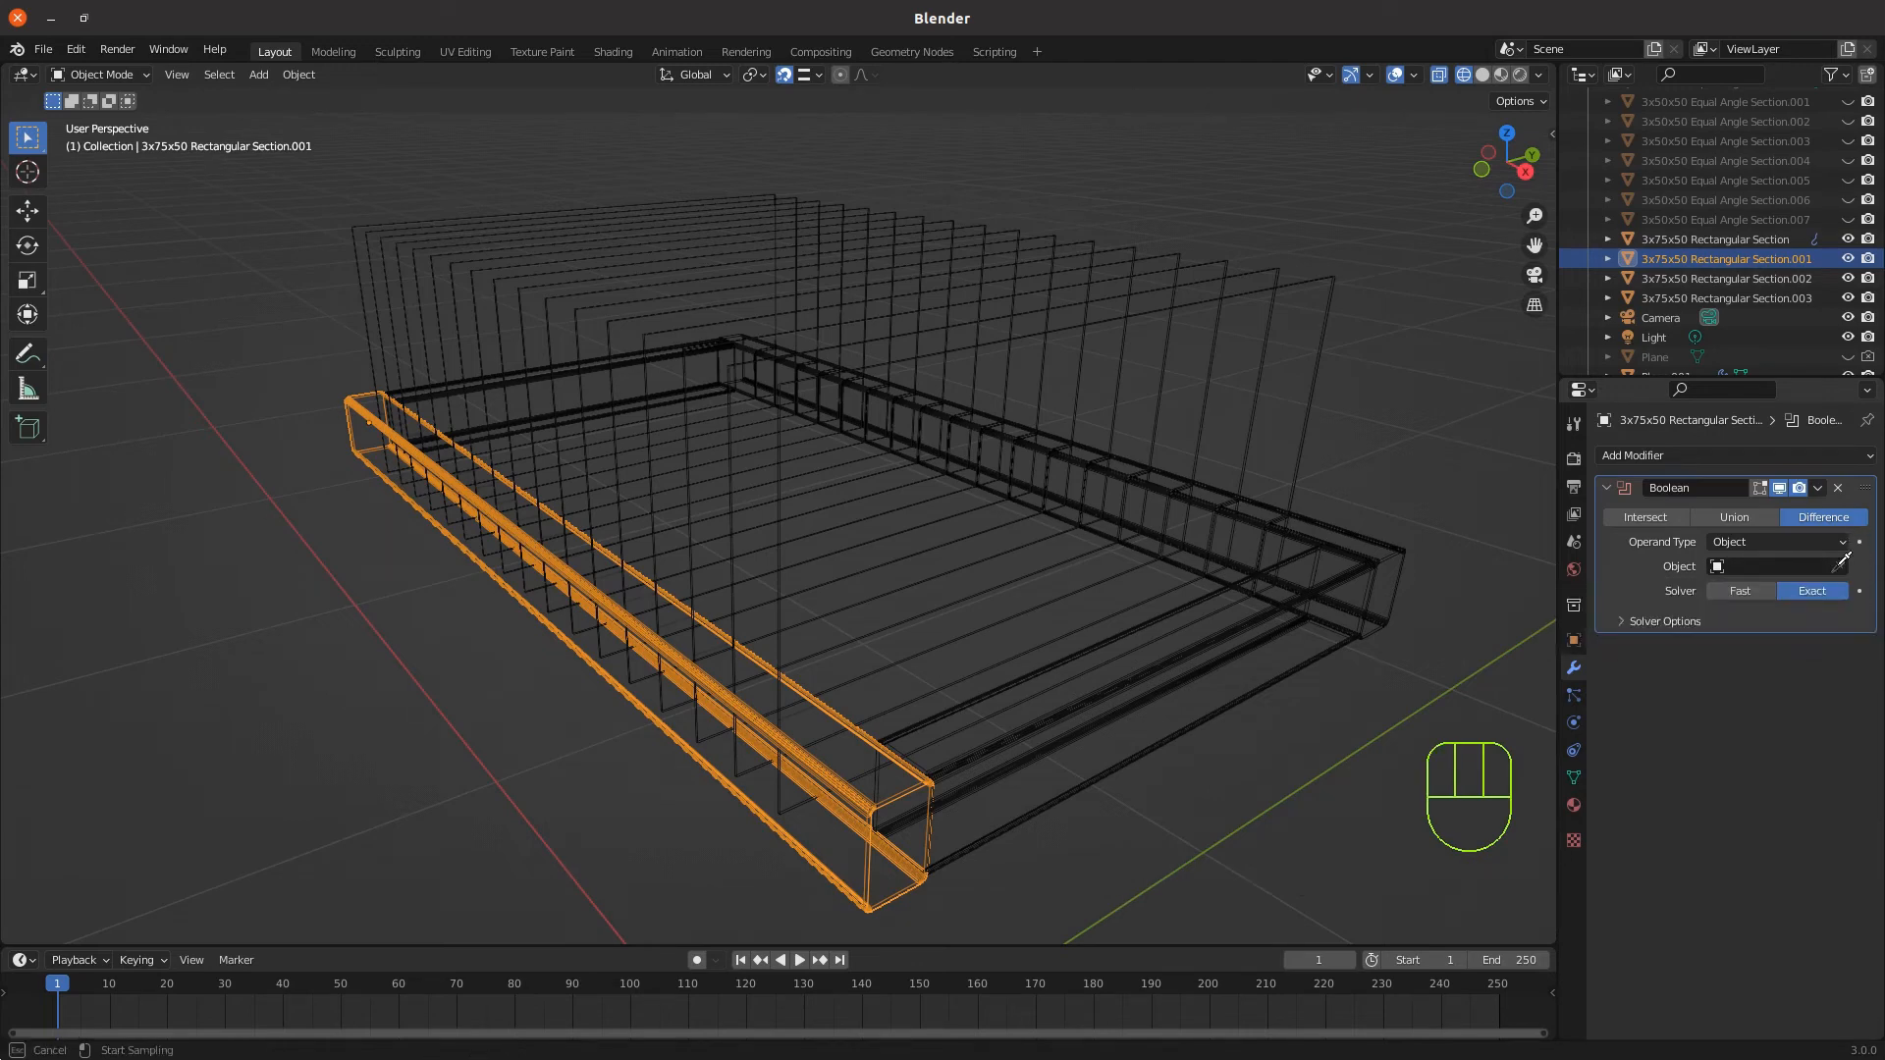
pyautogui.click(1329, 316)
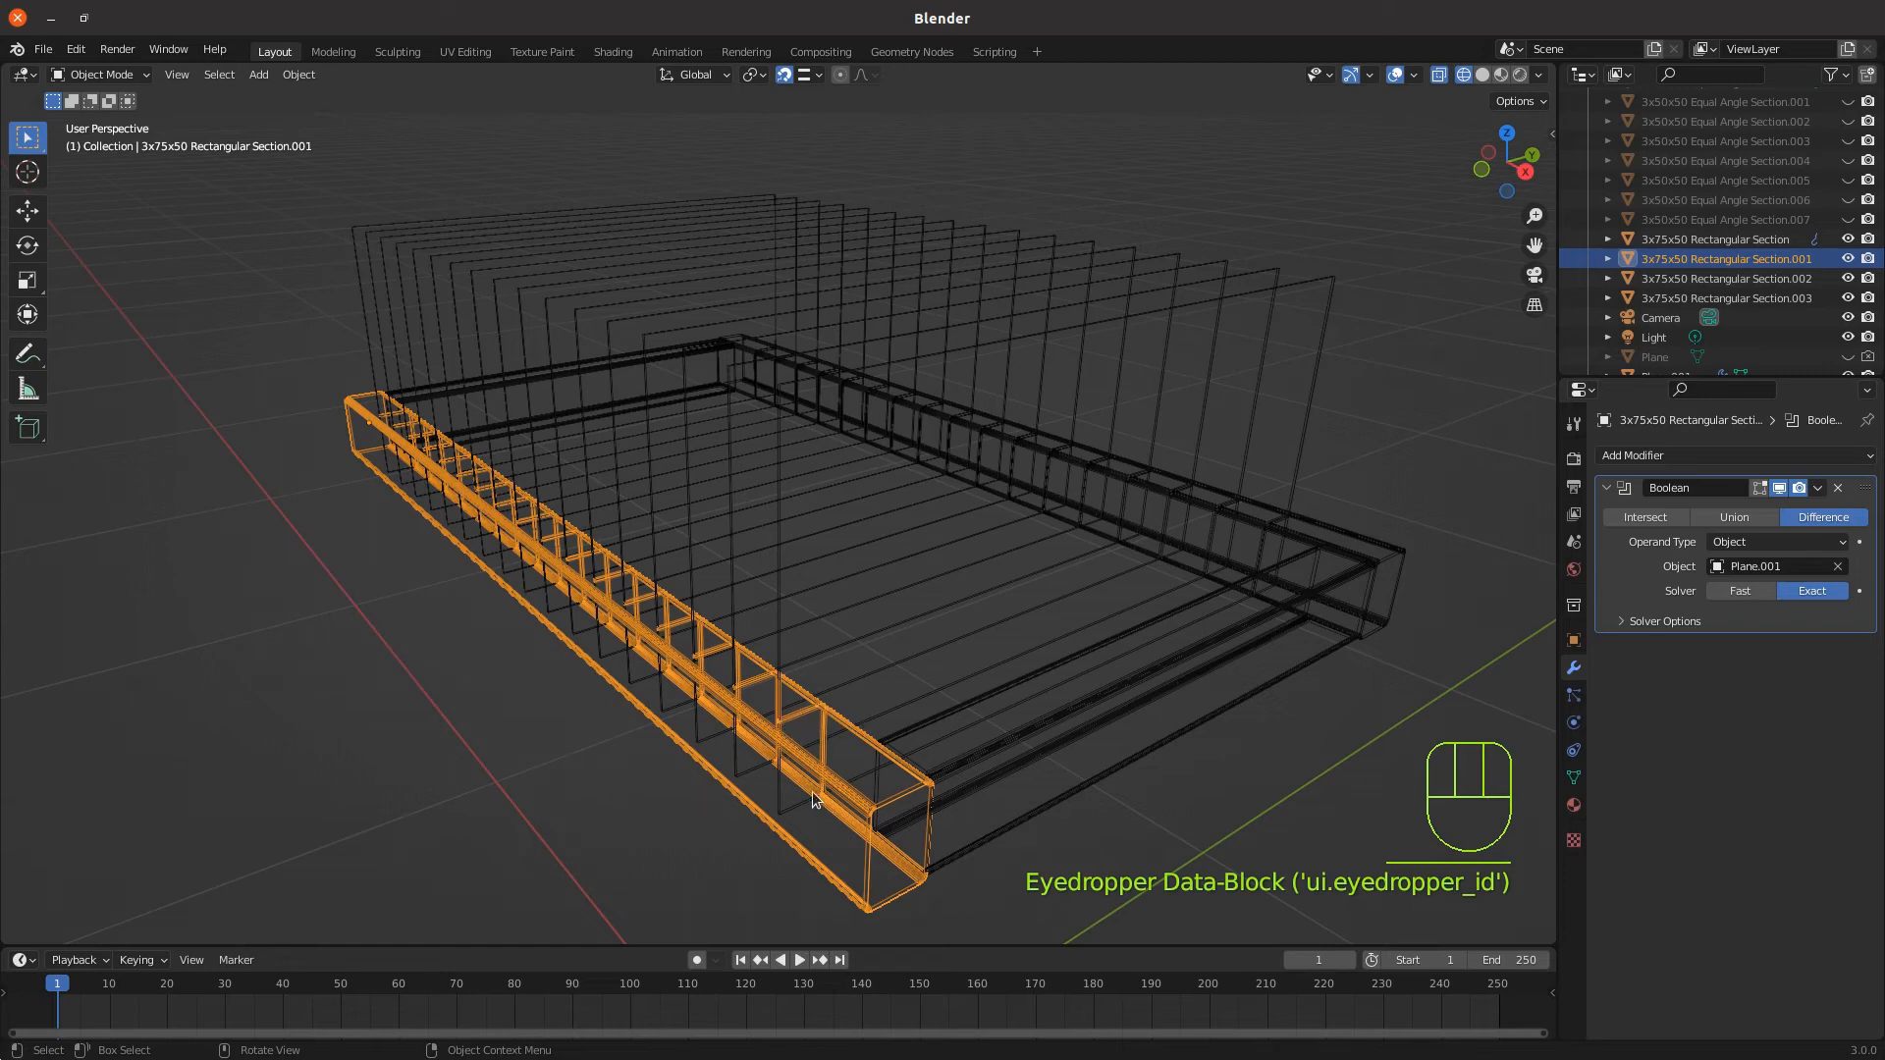
pyautogui.moveTo(758, 544); pyautogui.dragTo(609, 684, button='middle')
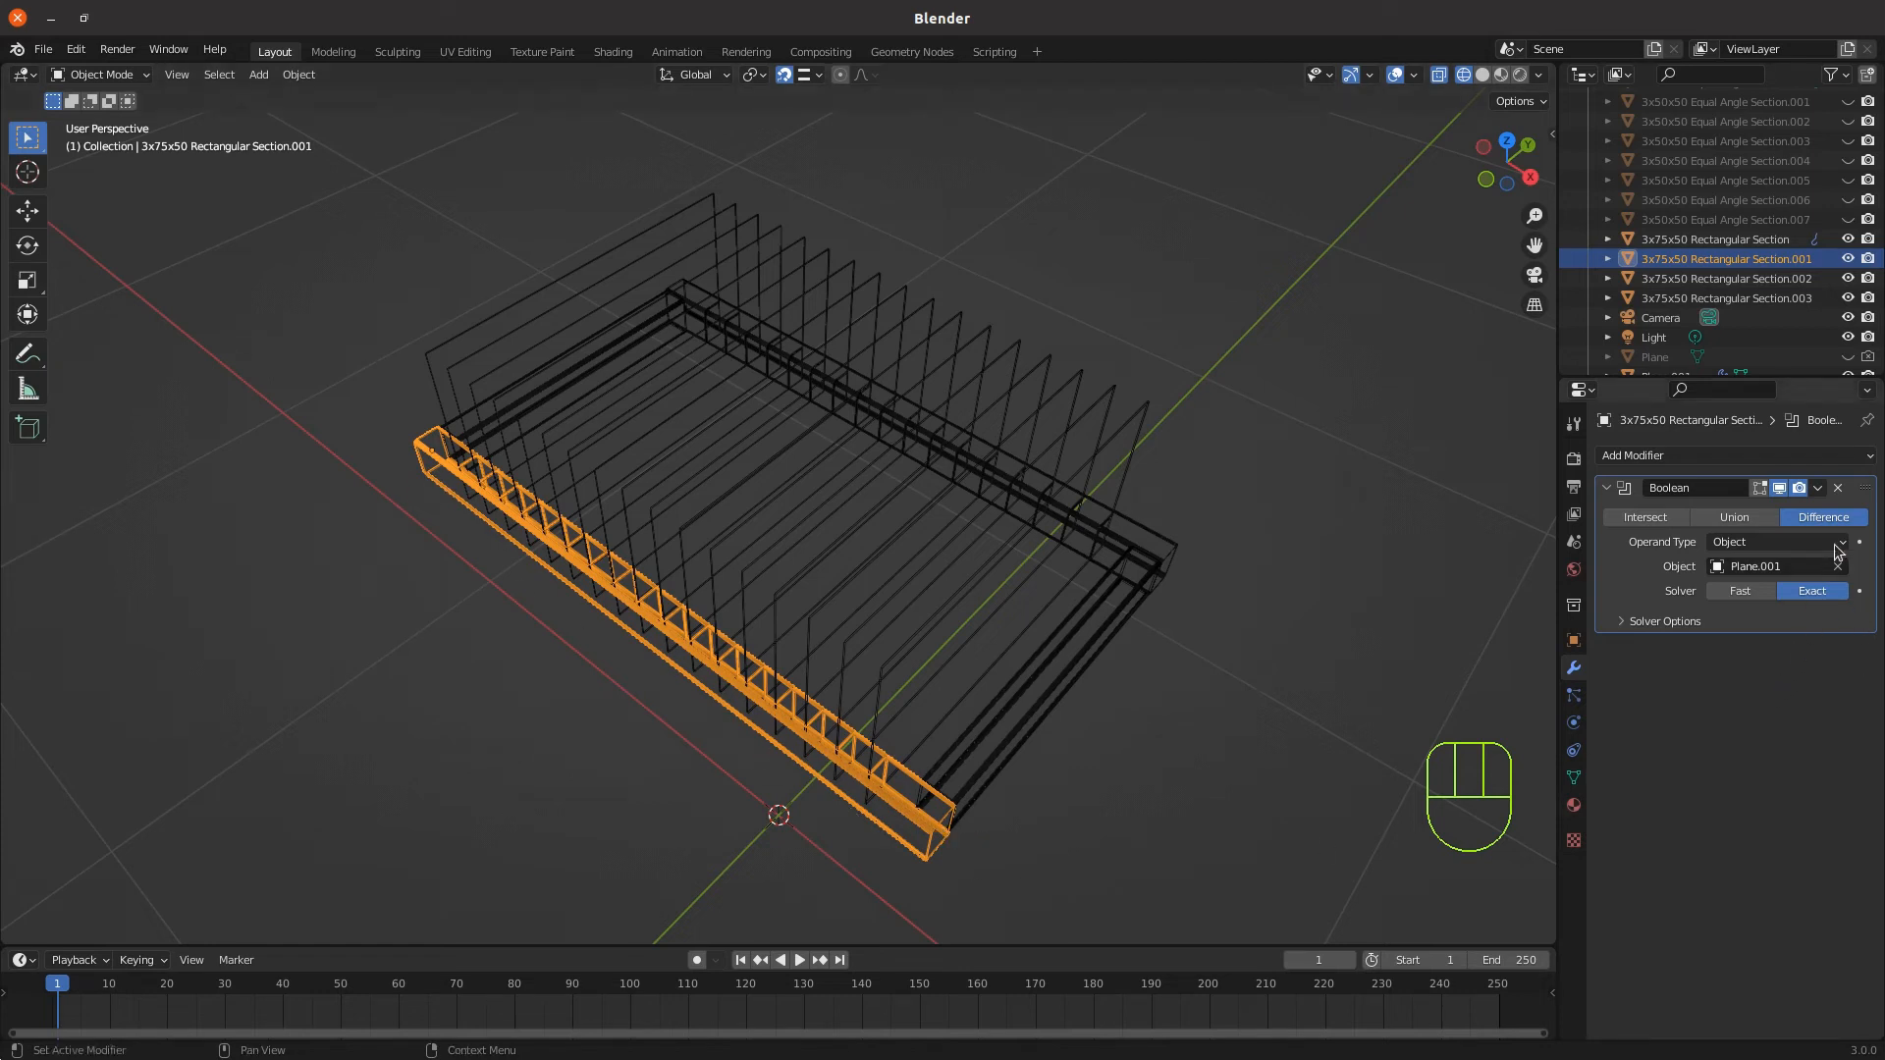
# Apply the Boolean modifier on 3x75x50 Rectangular Section.001 and inspect its cut mesh in Edit Mode
pyautogui.click(1818, 489)
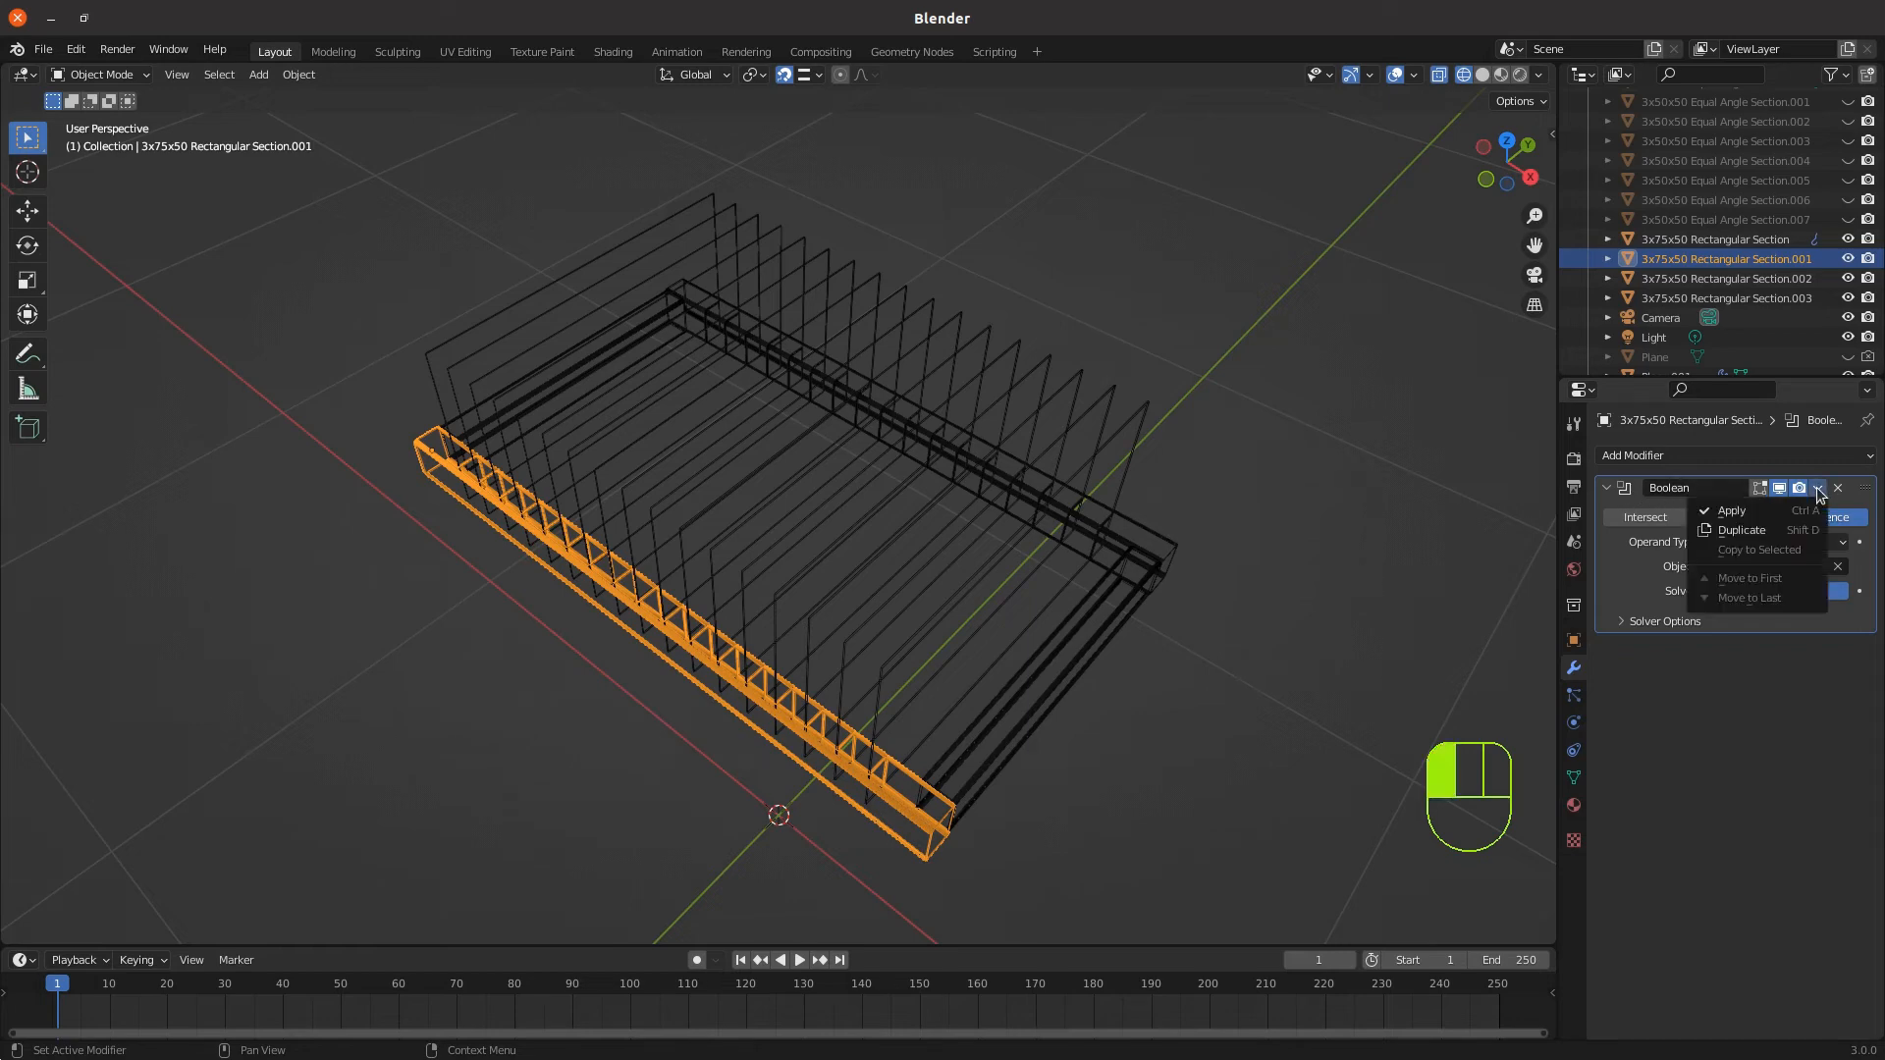
pyautogui.click(1739, 512)
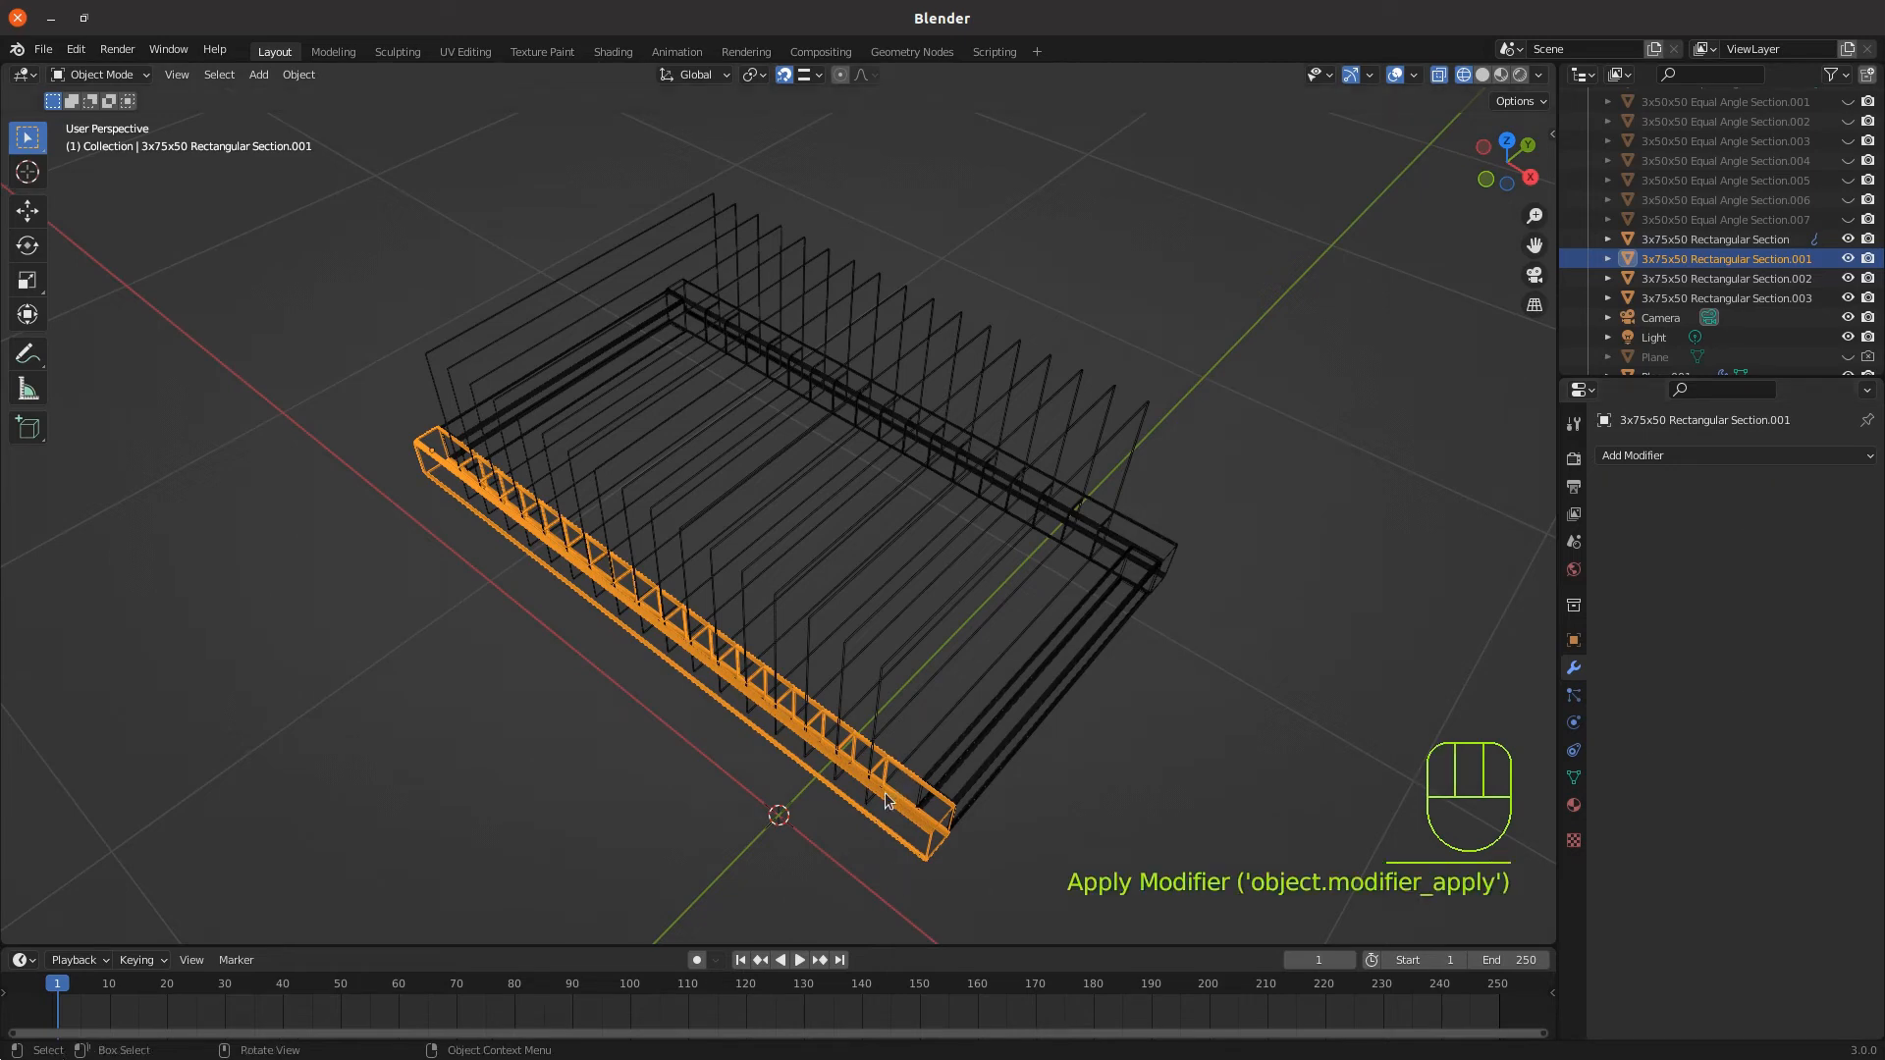
pyautogui.press('Tab')
pyautogui.scroll(2, 838, 778)
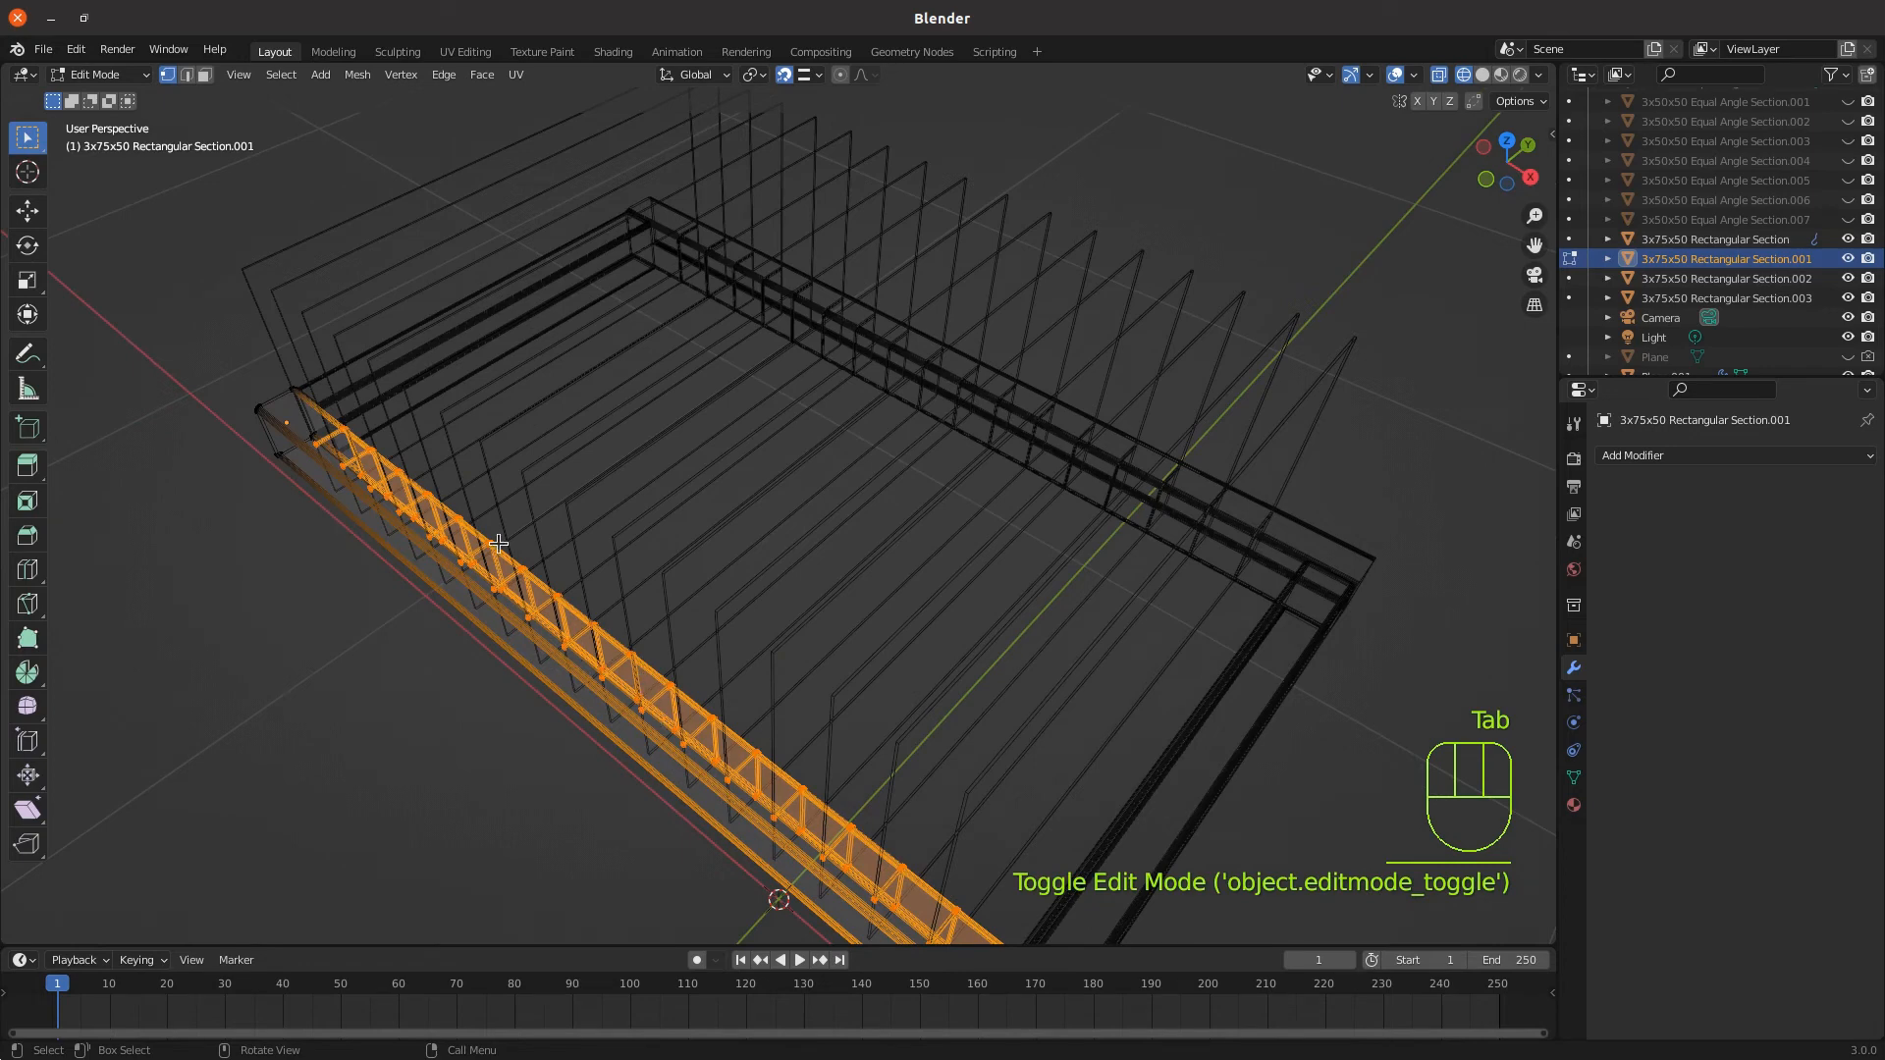
pyautogui.scroll(-3, 393, 507)
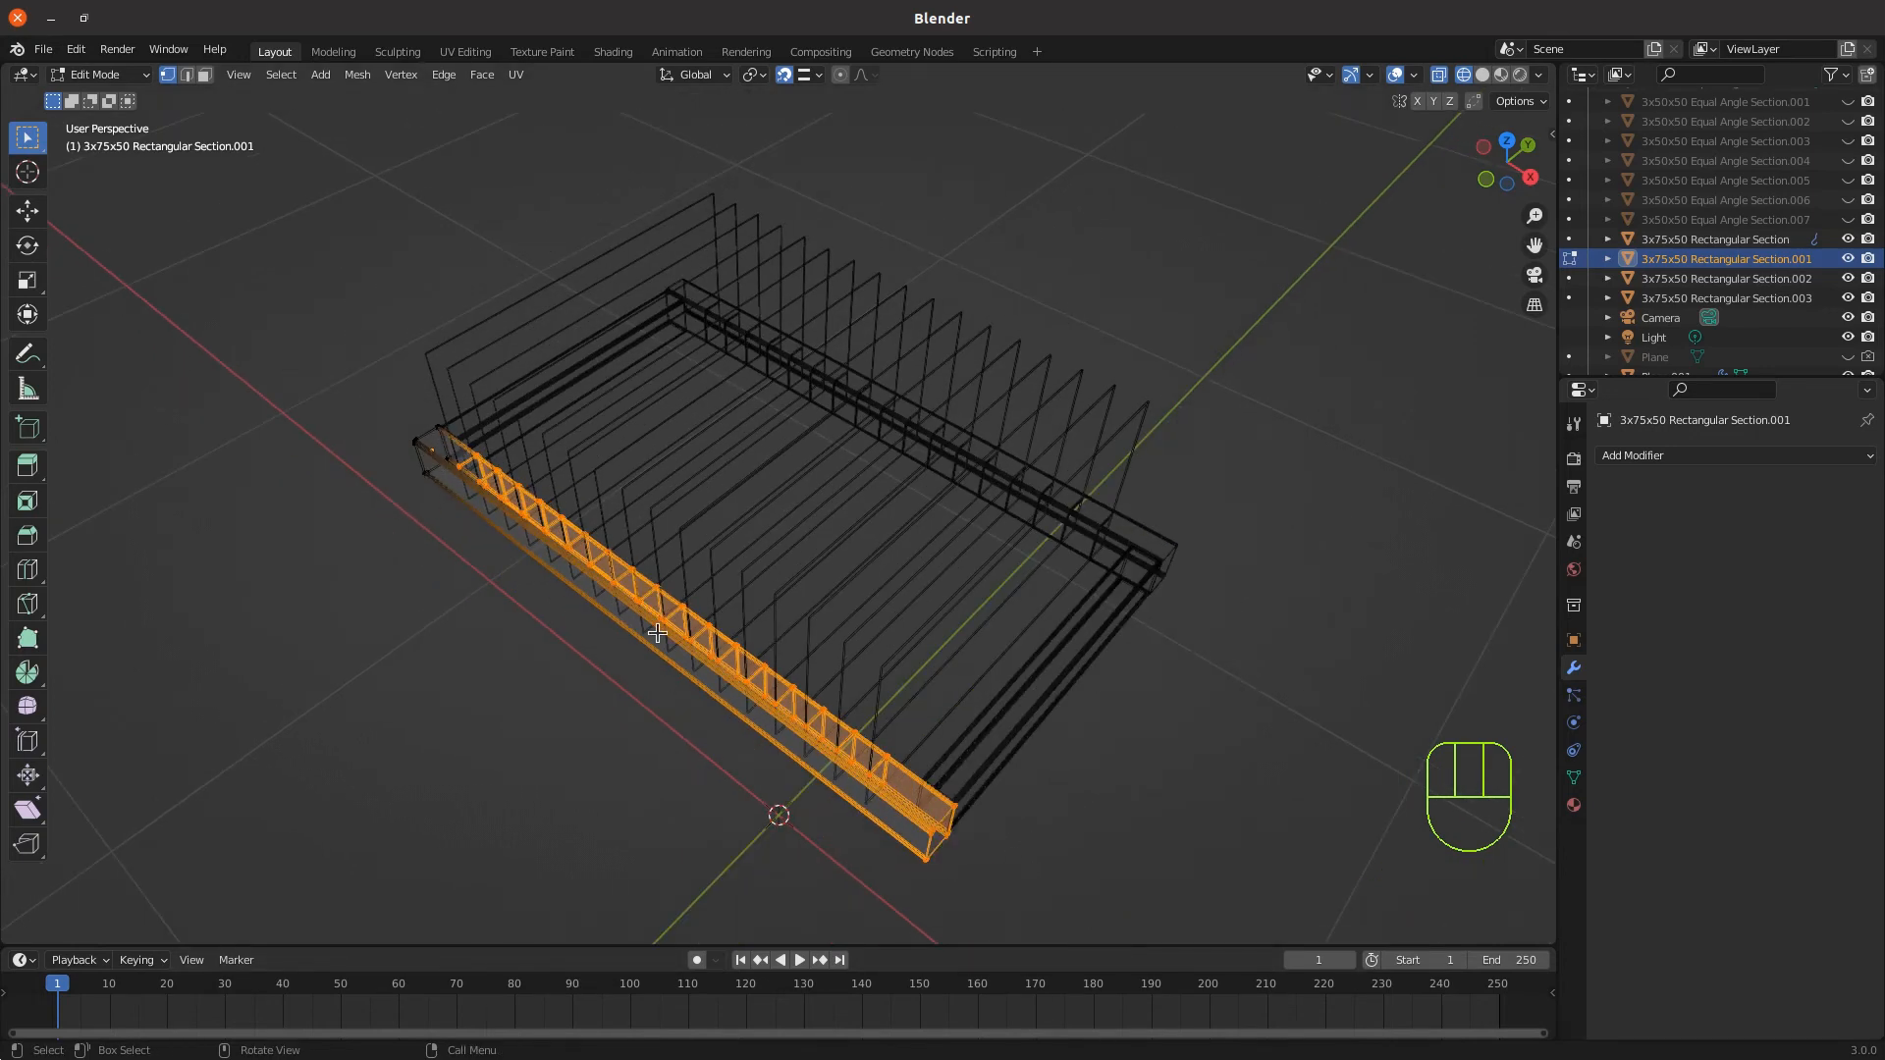
pyautogui.scroll(2, 998, 522)
pyautogui.scroll(-1, 985, 541)
pyautogui.press('Tab')
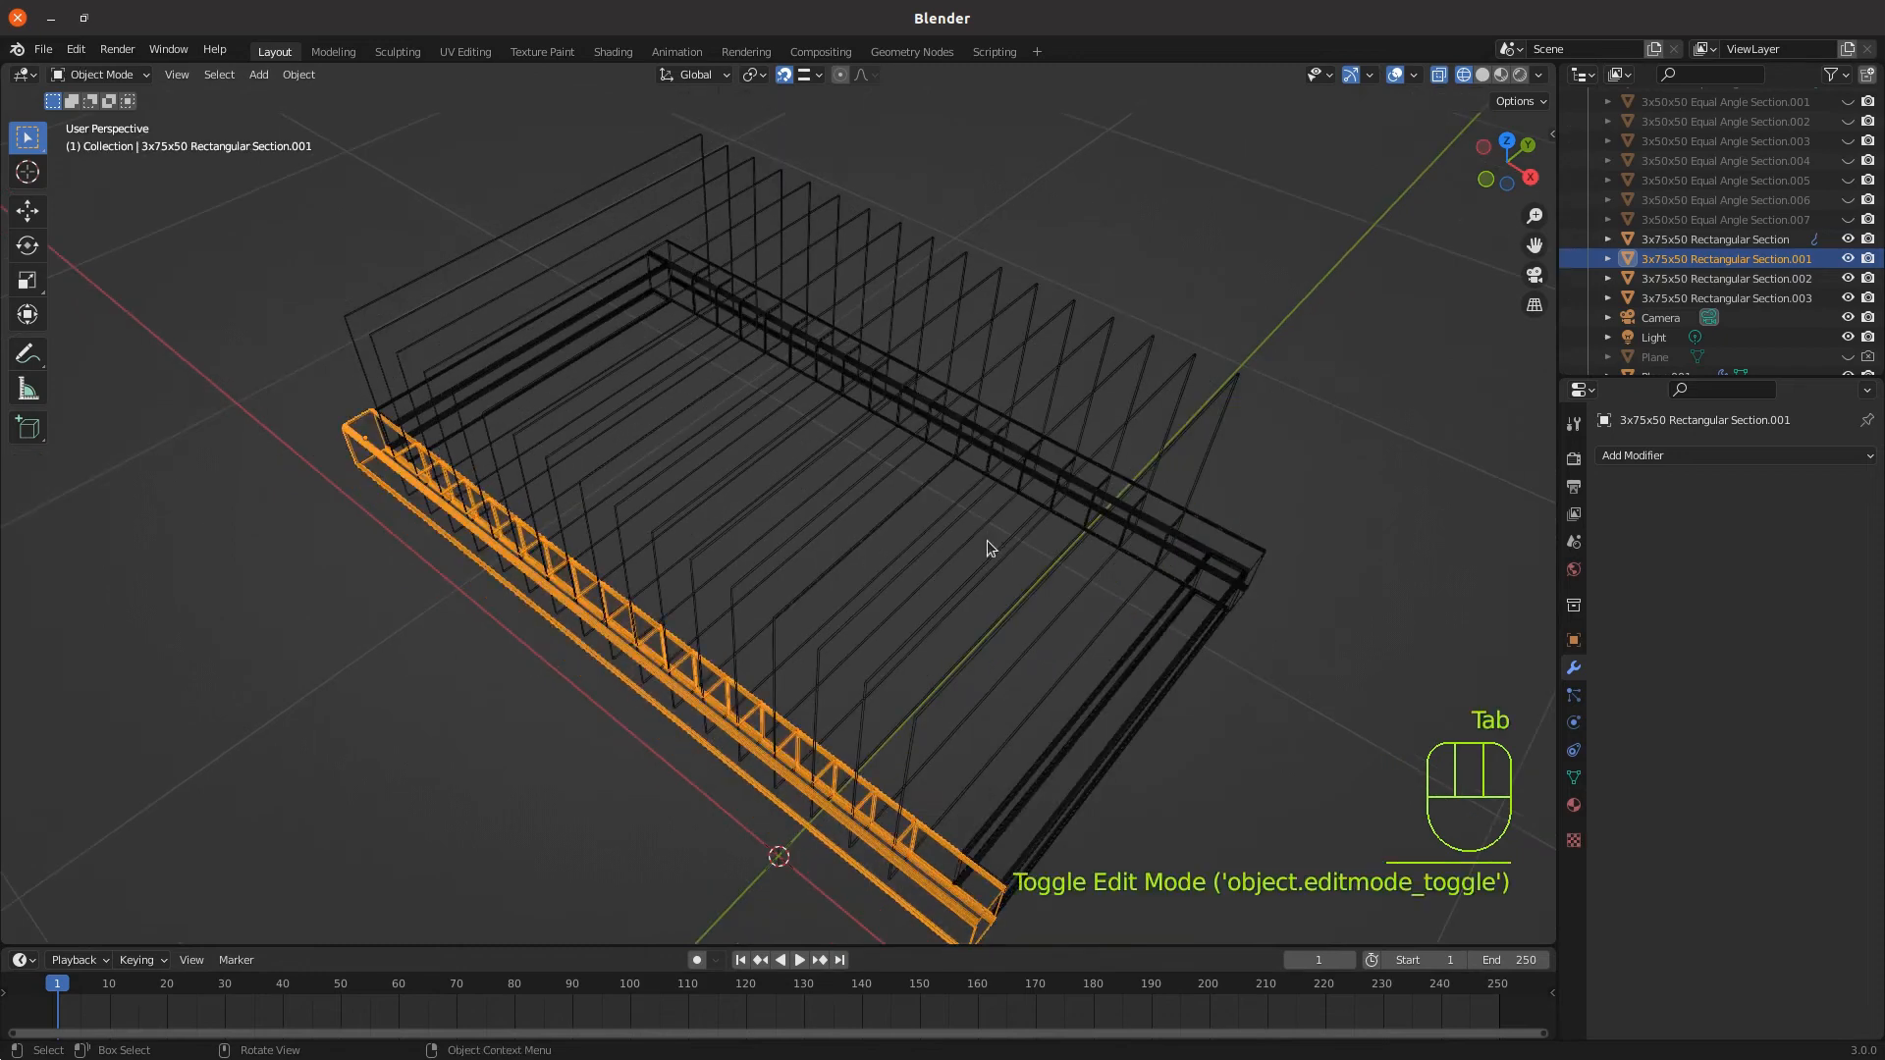
# Compare the uncut base mesh of 3x75x50 Rectangular Section in Edit Mode, and apply its Boolean modifier in Object Mode
pyautogui.click(1241, 556)
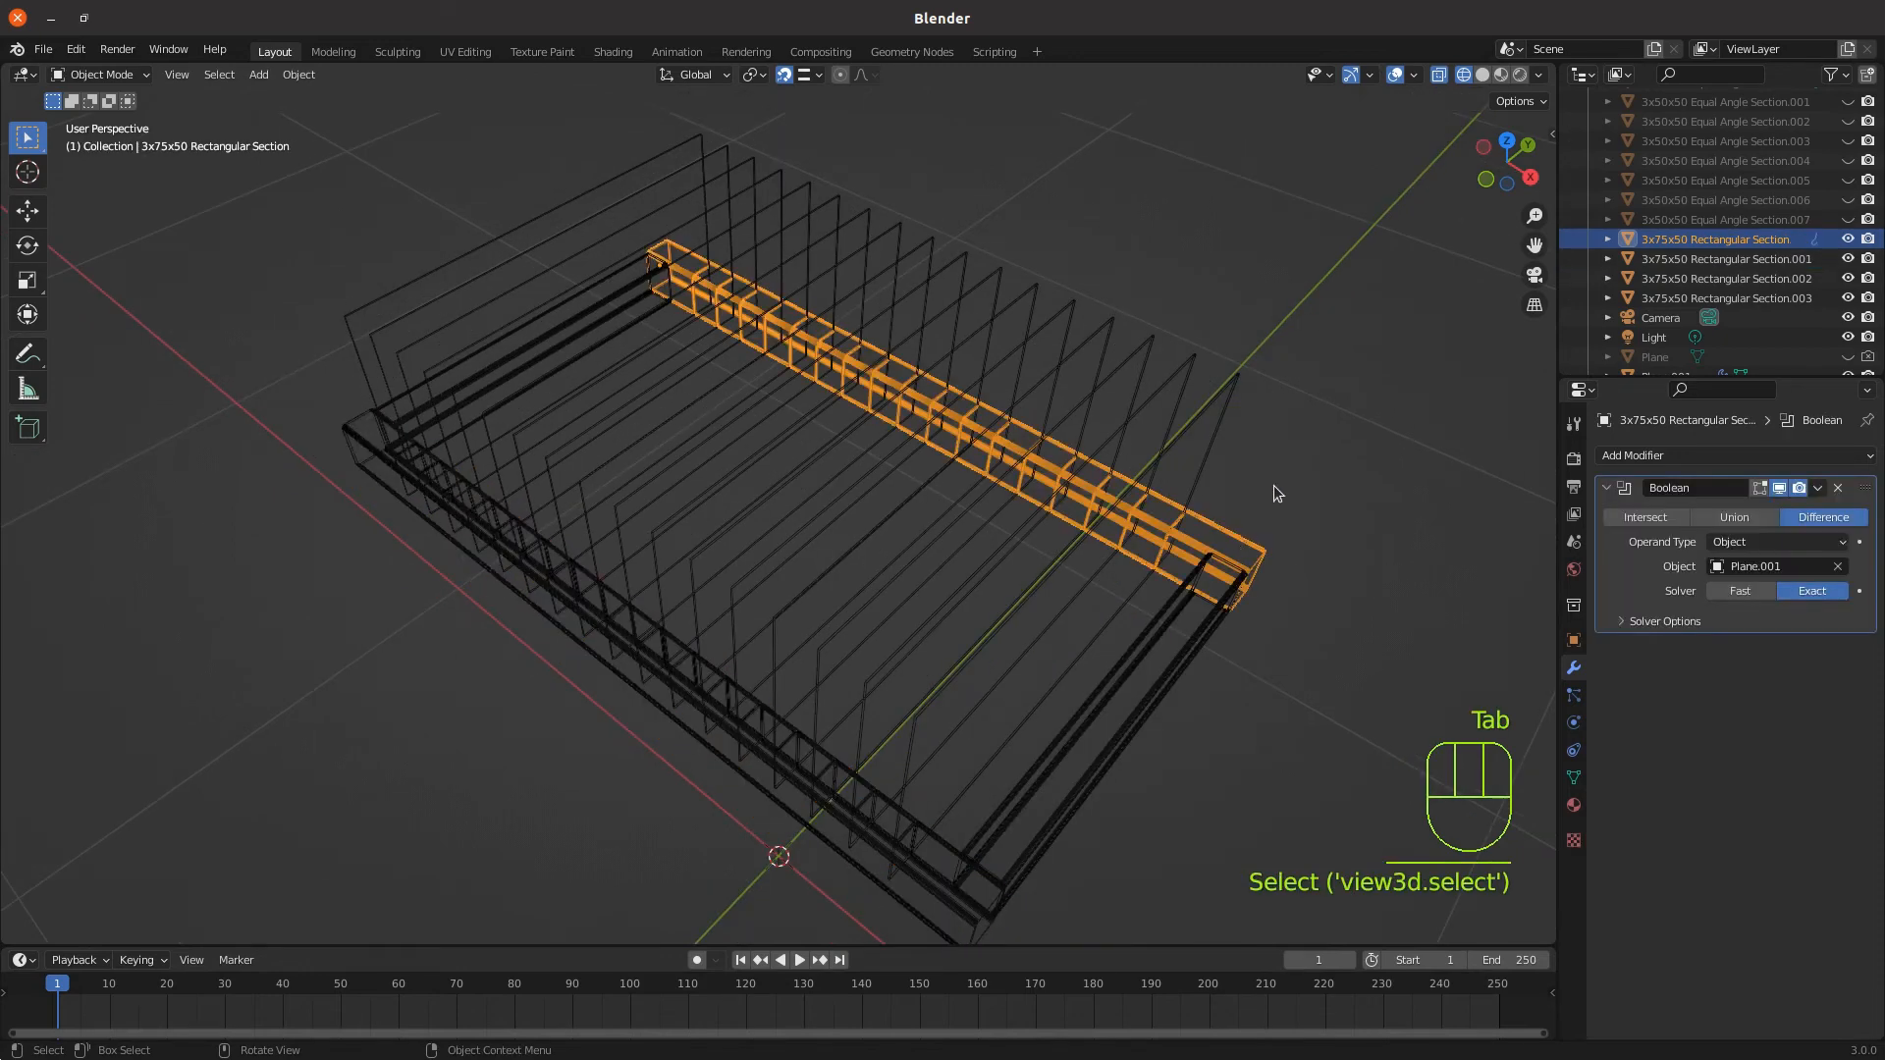
pyautogui.press('Tab')
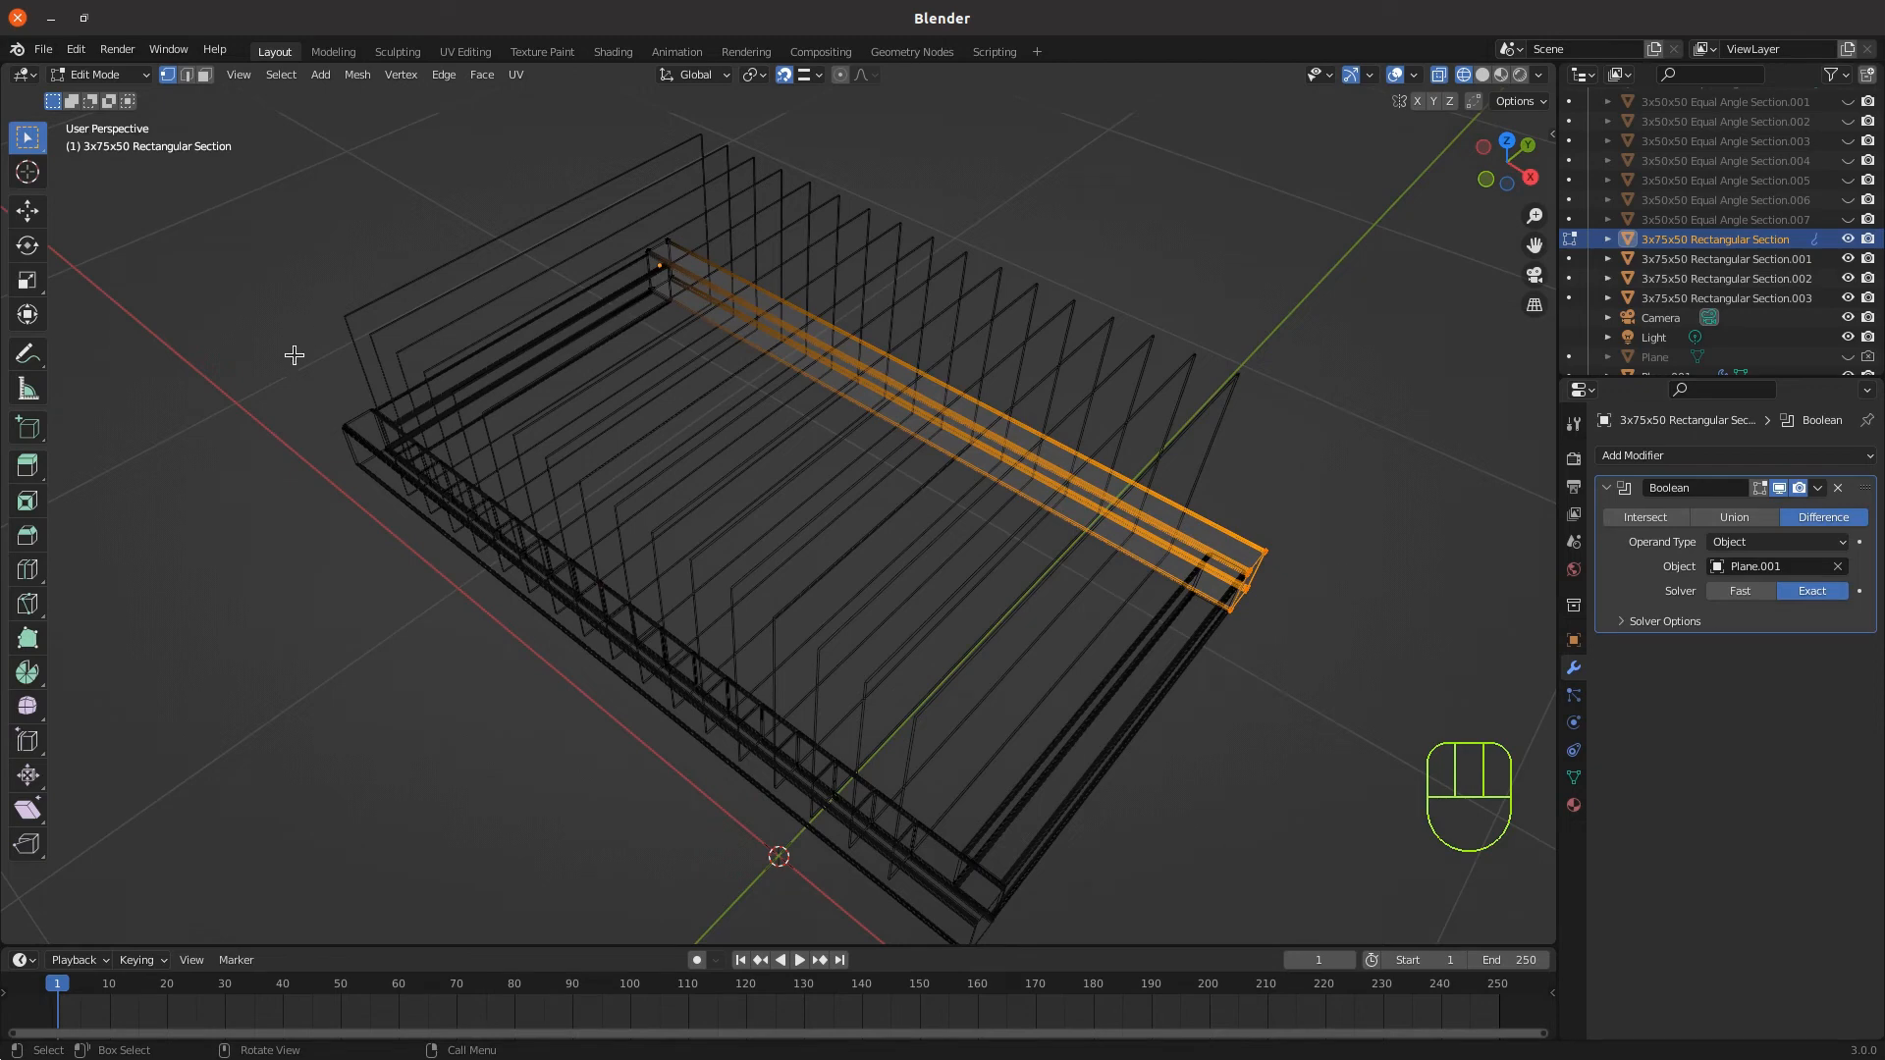
pyautogui.press('Tab')
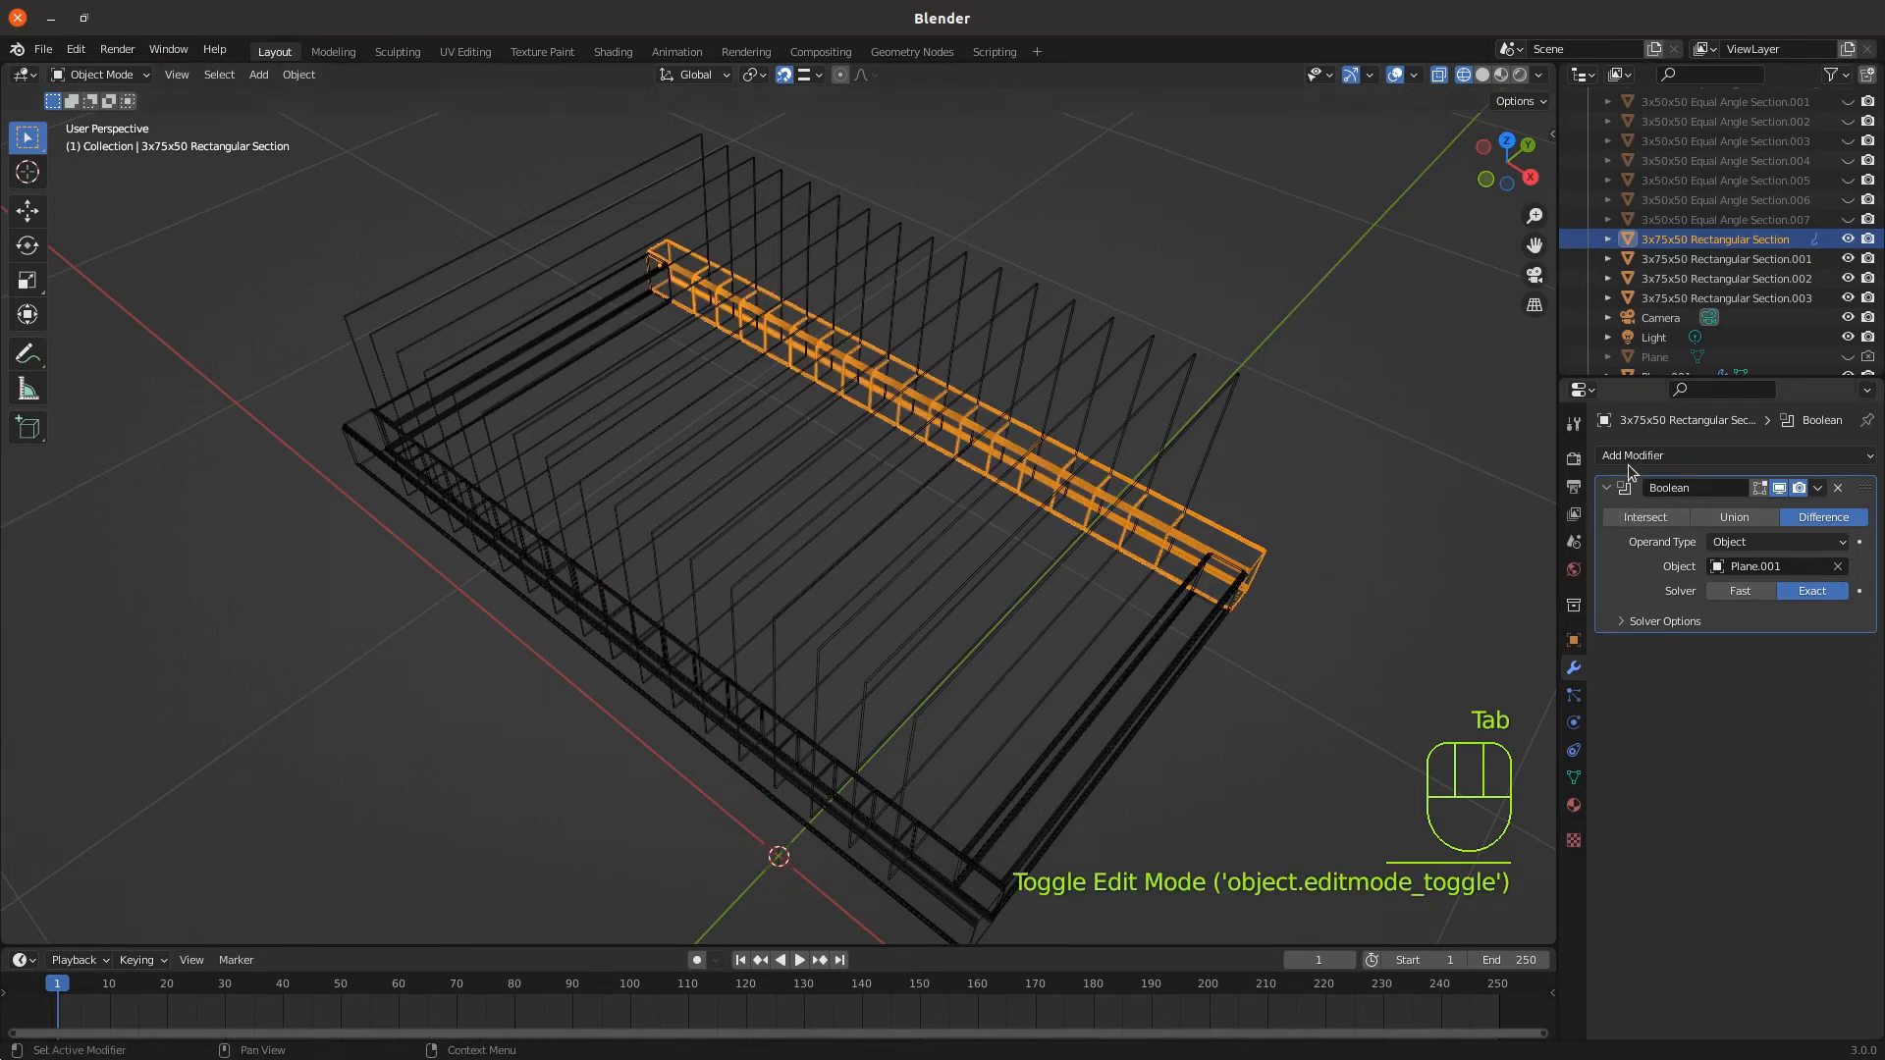
pyautogui.click(1818, 489)
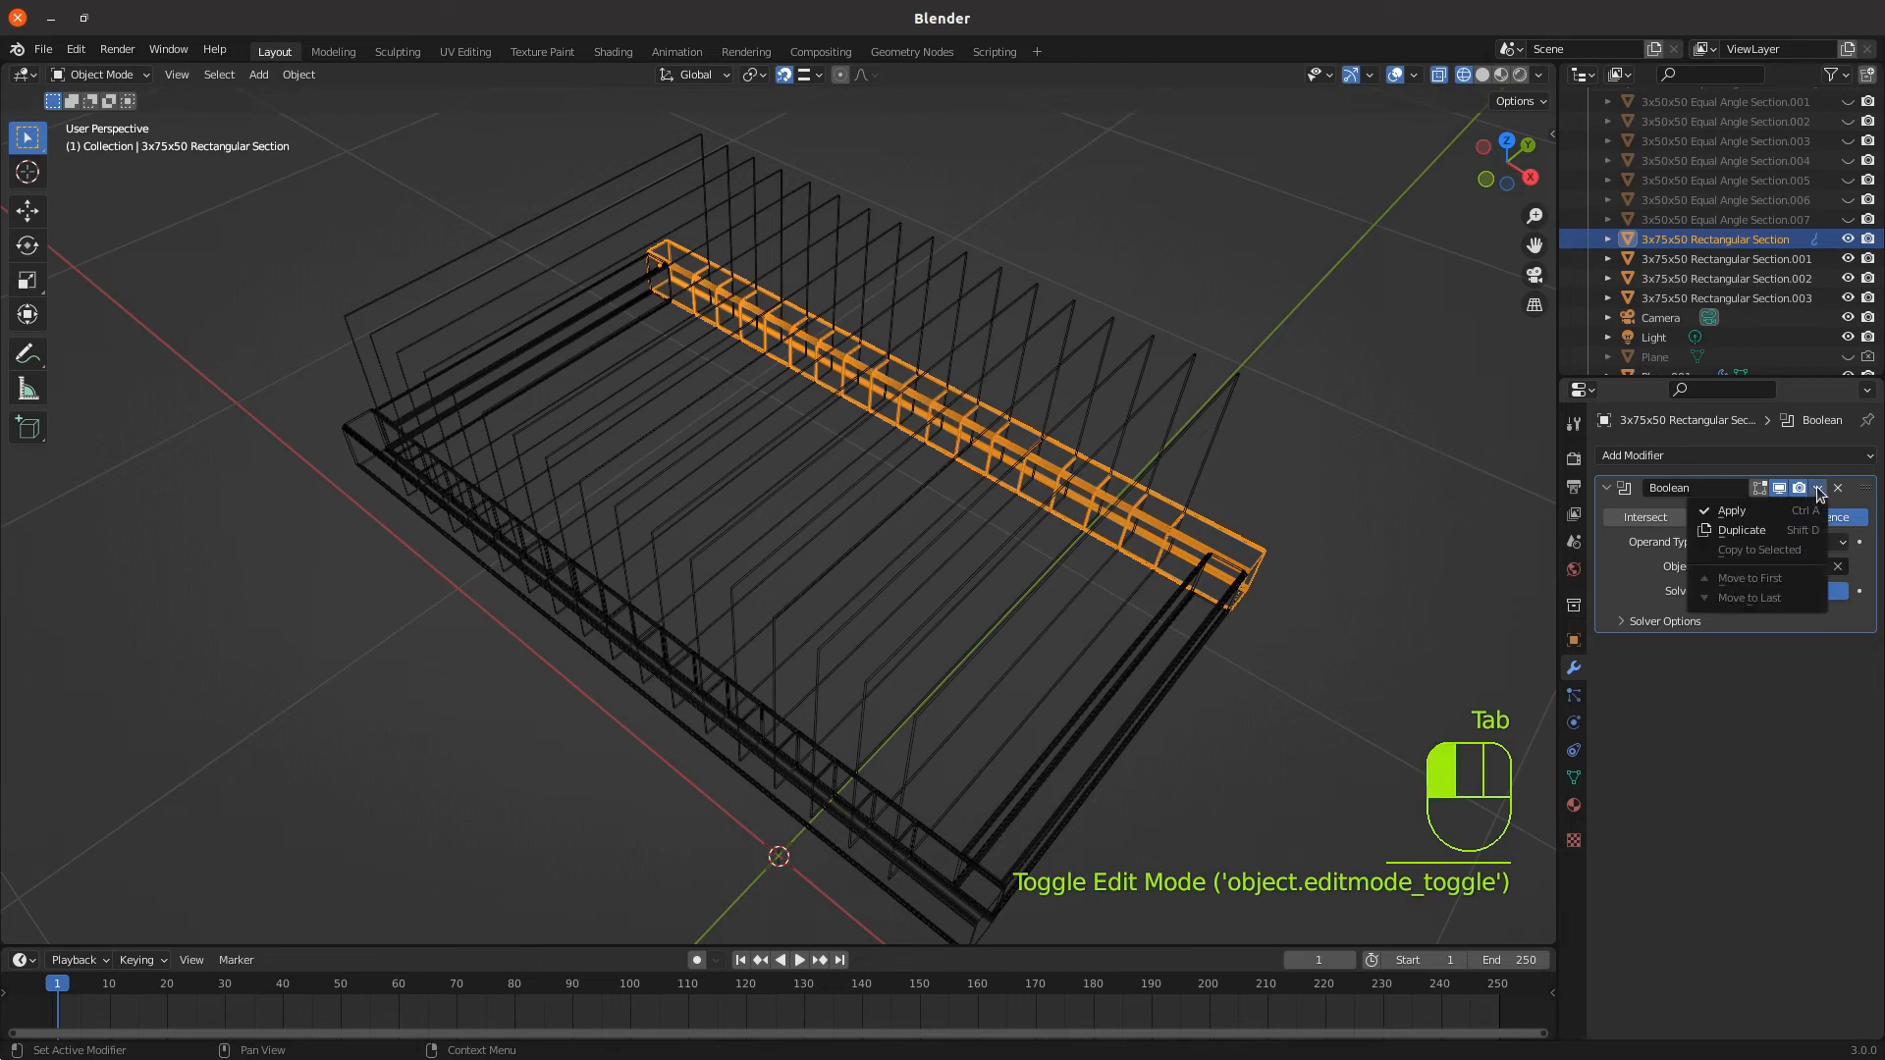
pyautogui.click(1732, 510)
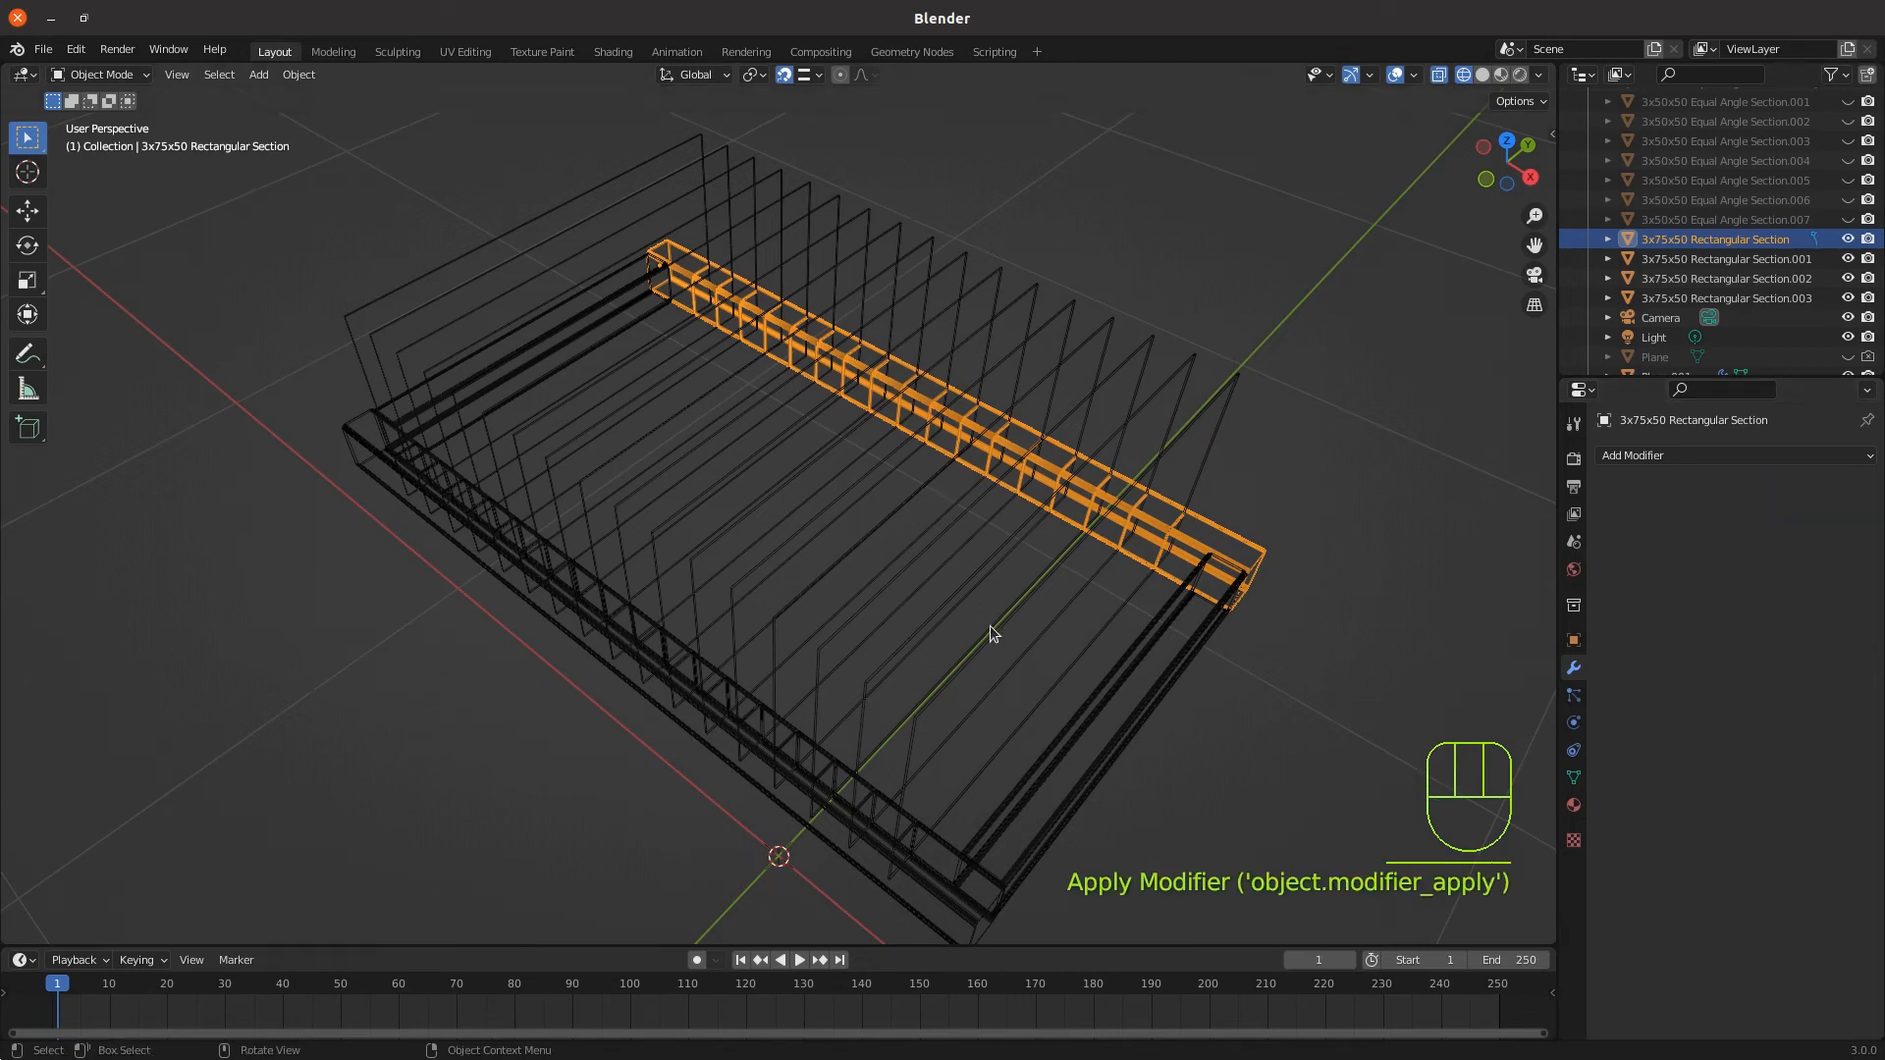
# Select the arrayed panel Plane.001 and show it in the right orthographic view
pyautogui.moveTo(793, 727); pyautogui.dragTo(728, 591, button='middle')
pyautogui.scroll(-2, 697, 603)
pyautogui.scroll(2, 534, 424)
pyautogui.moveTo(567, 447); pyautogui.dragTo(597, 451, button='middle')
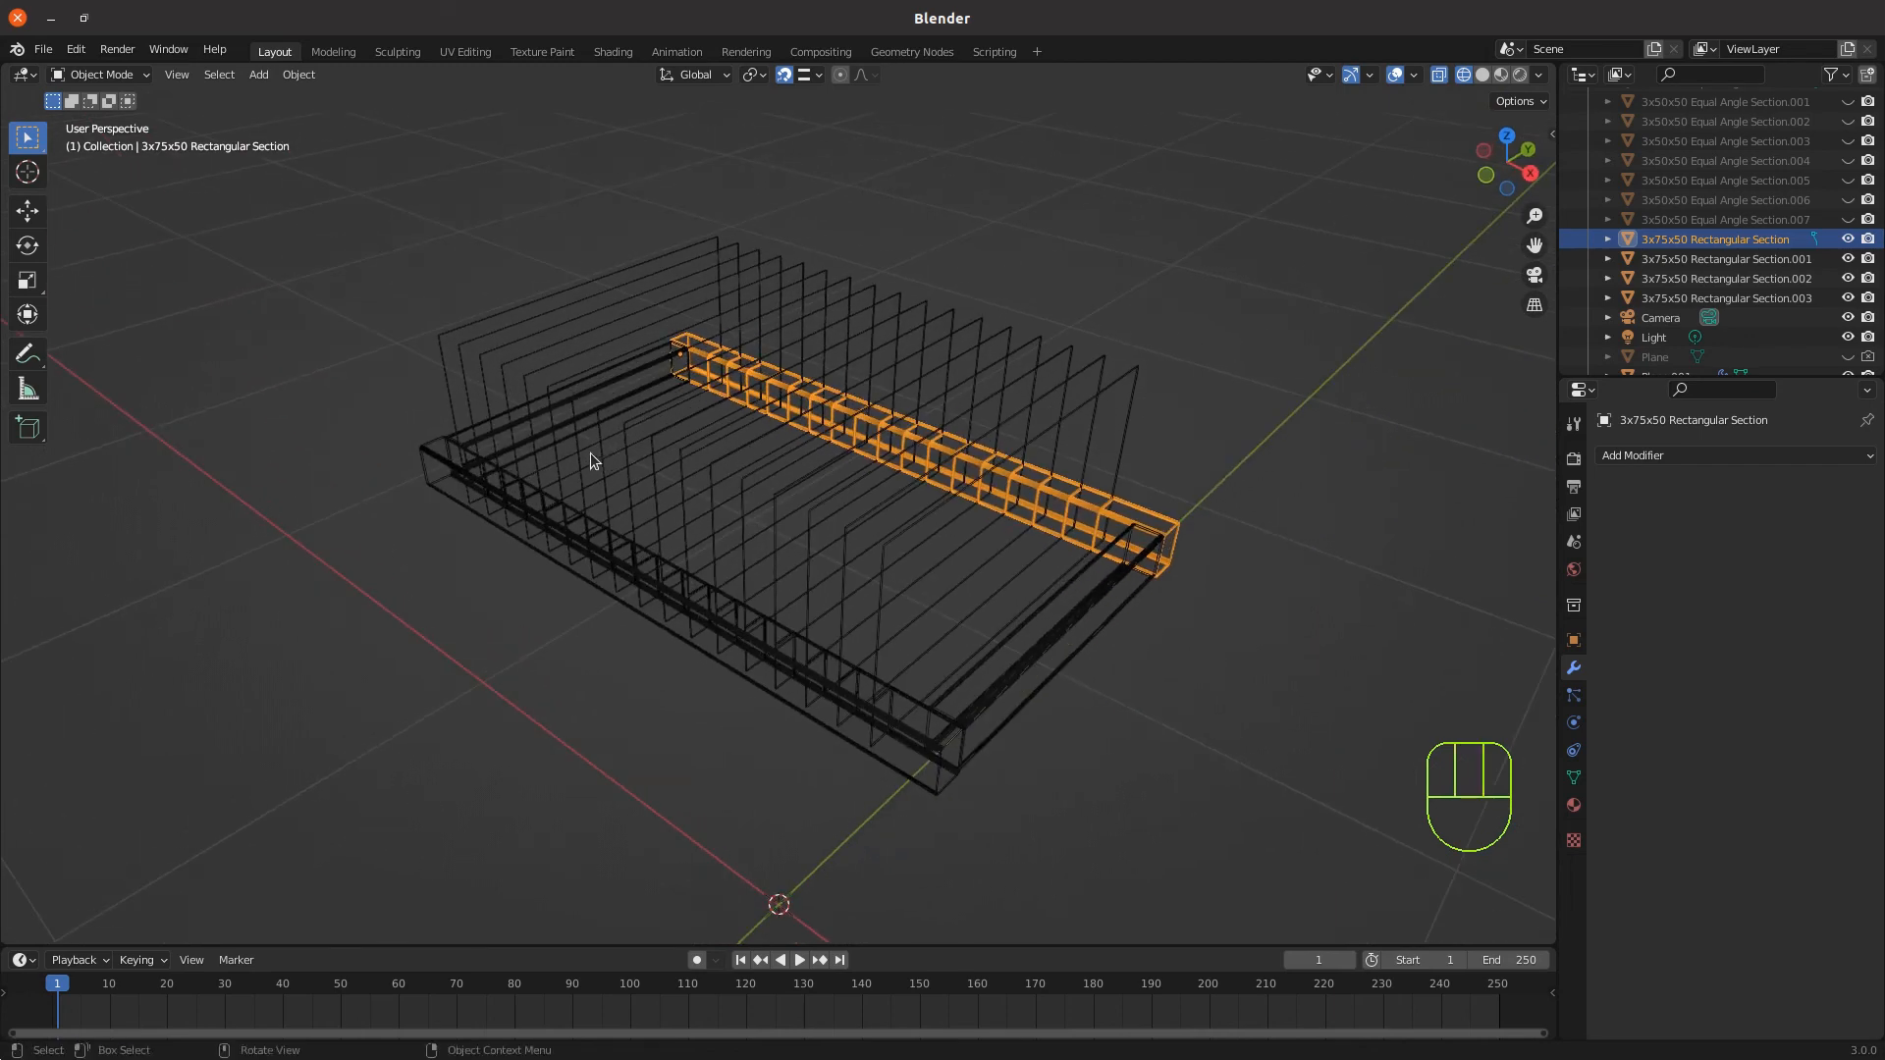
pyautogui.scroll(2, 567, 445)
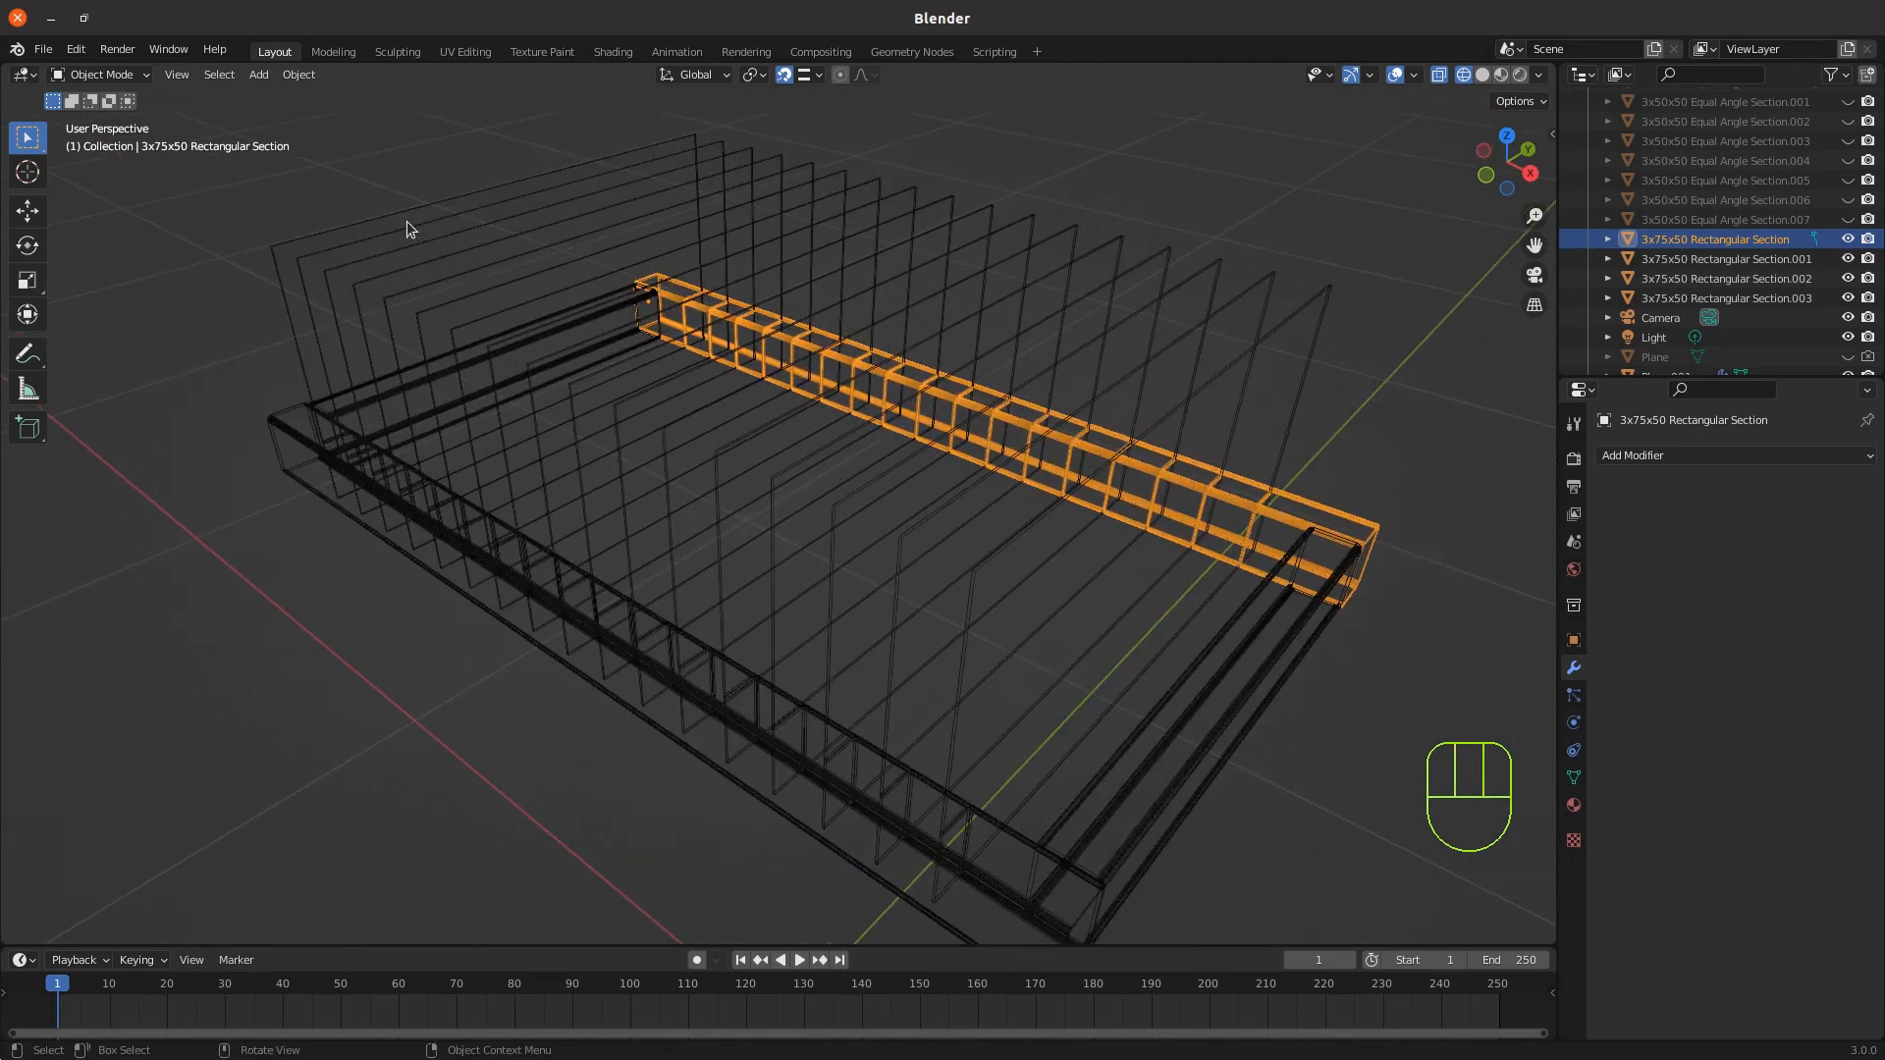
pyautogui.click(297, 267)
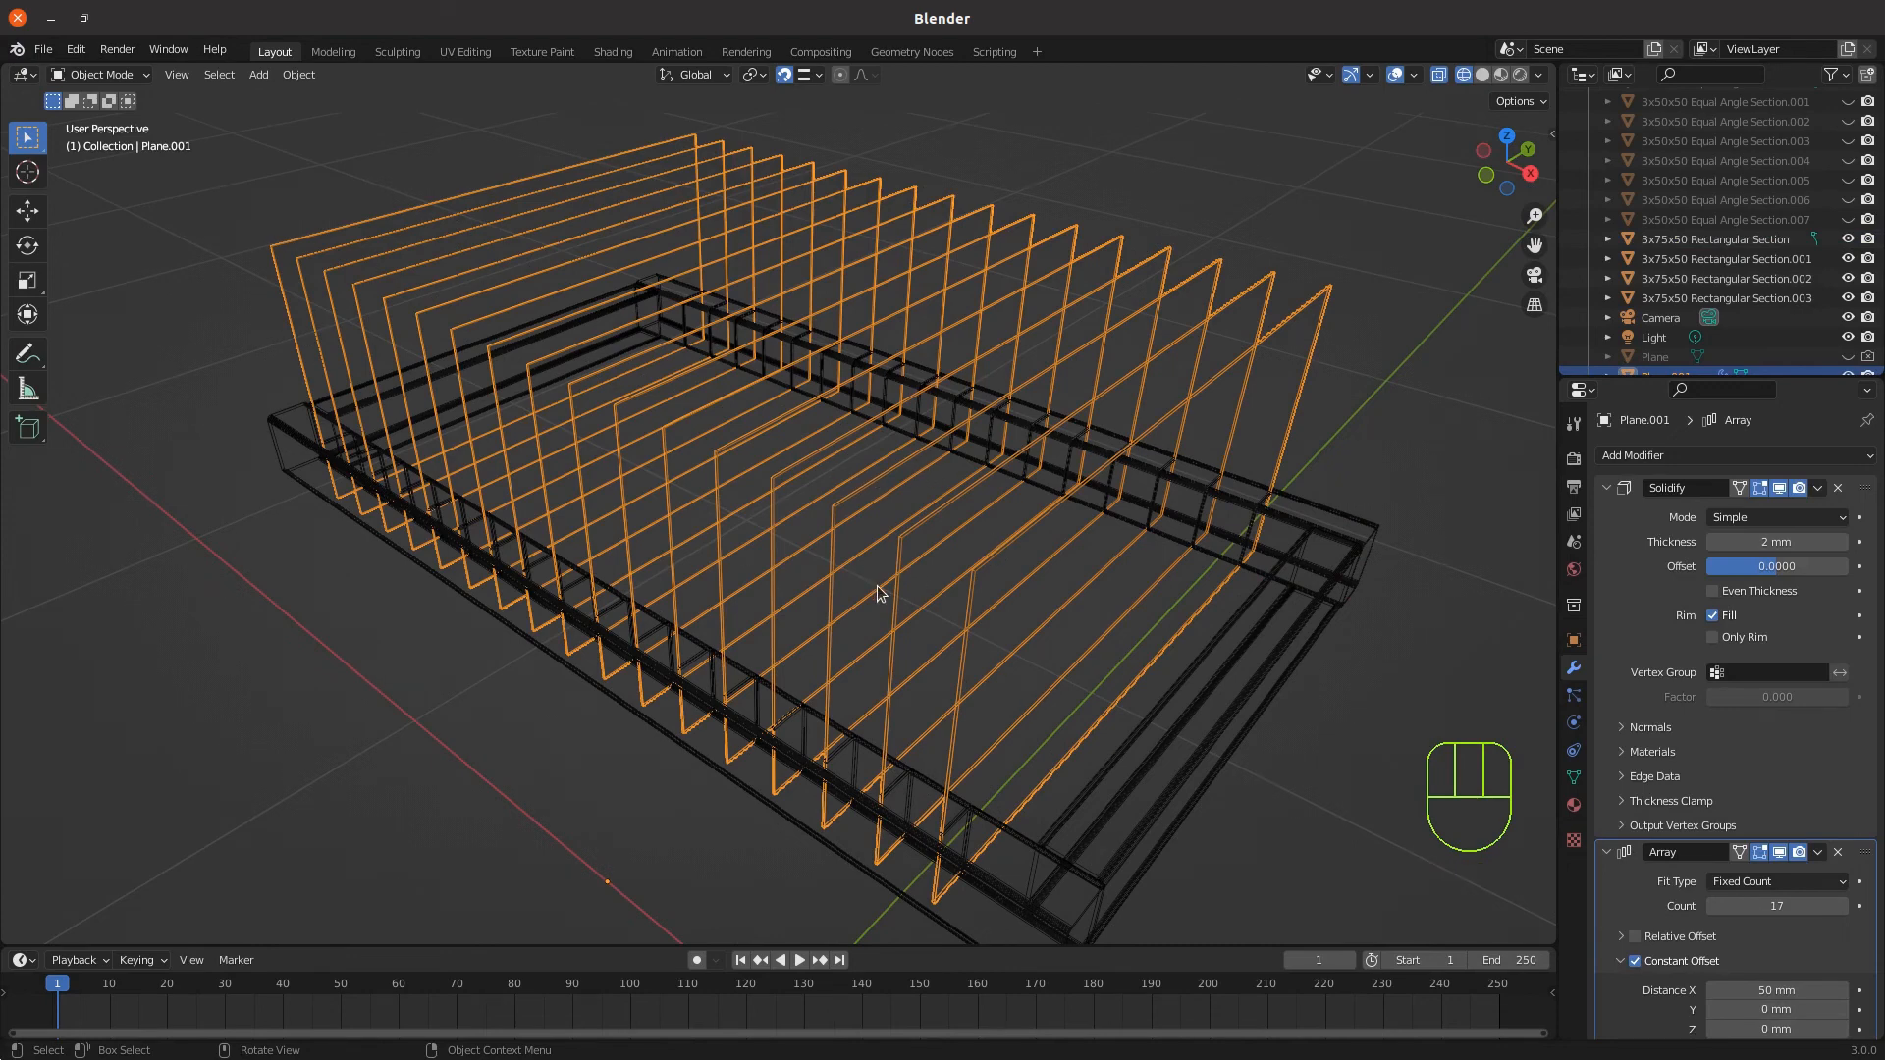
pyautogui.press('KP_3')
pyautogui.scroll(2, 526, 347)
pyautogui.keyDown('shift'); pyautogui.moveTo(526, 348); pyautogui.dragTo(693, 594, button='middle'); pyautogui.keyUp('shift')
pyautogui.scroll(1, 683, 594)
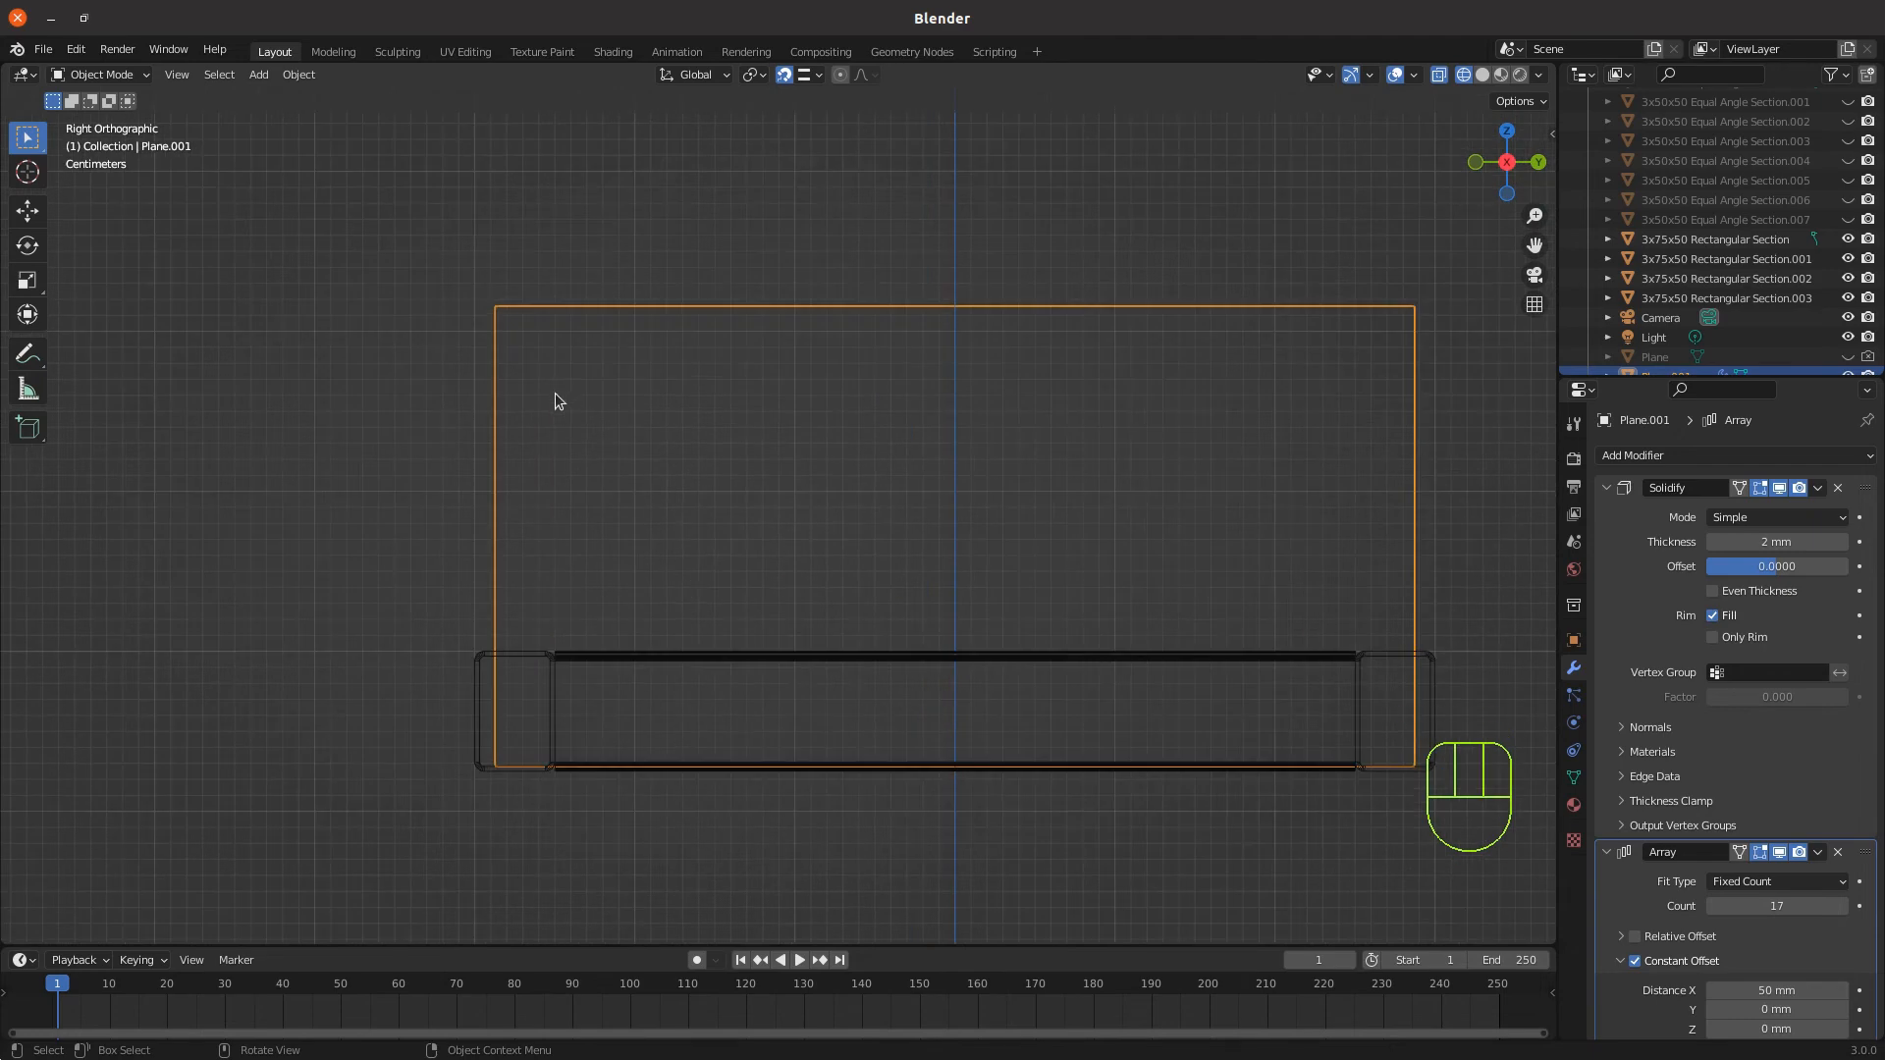
# Lower the top two vertices of Plane.001 by 215.5 mm along Z to the frame's top edge
pyautogui.press('Tab')
pyautogui.click(503, 303)
pyautogui.keyDown('shift'); pyautogui.click(1424, 309); pyautogui.keyUp('shift')
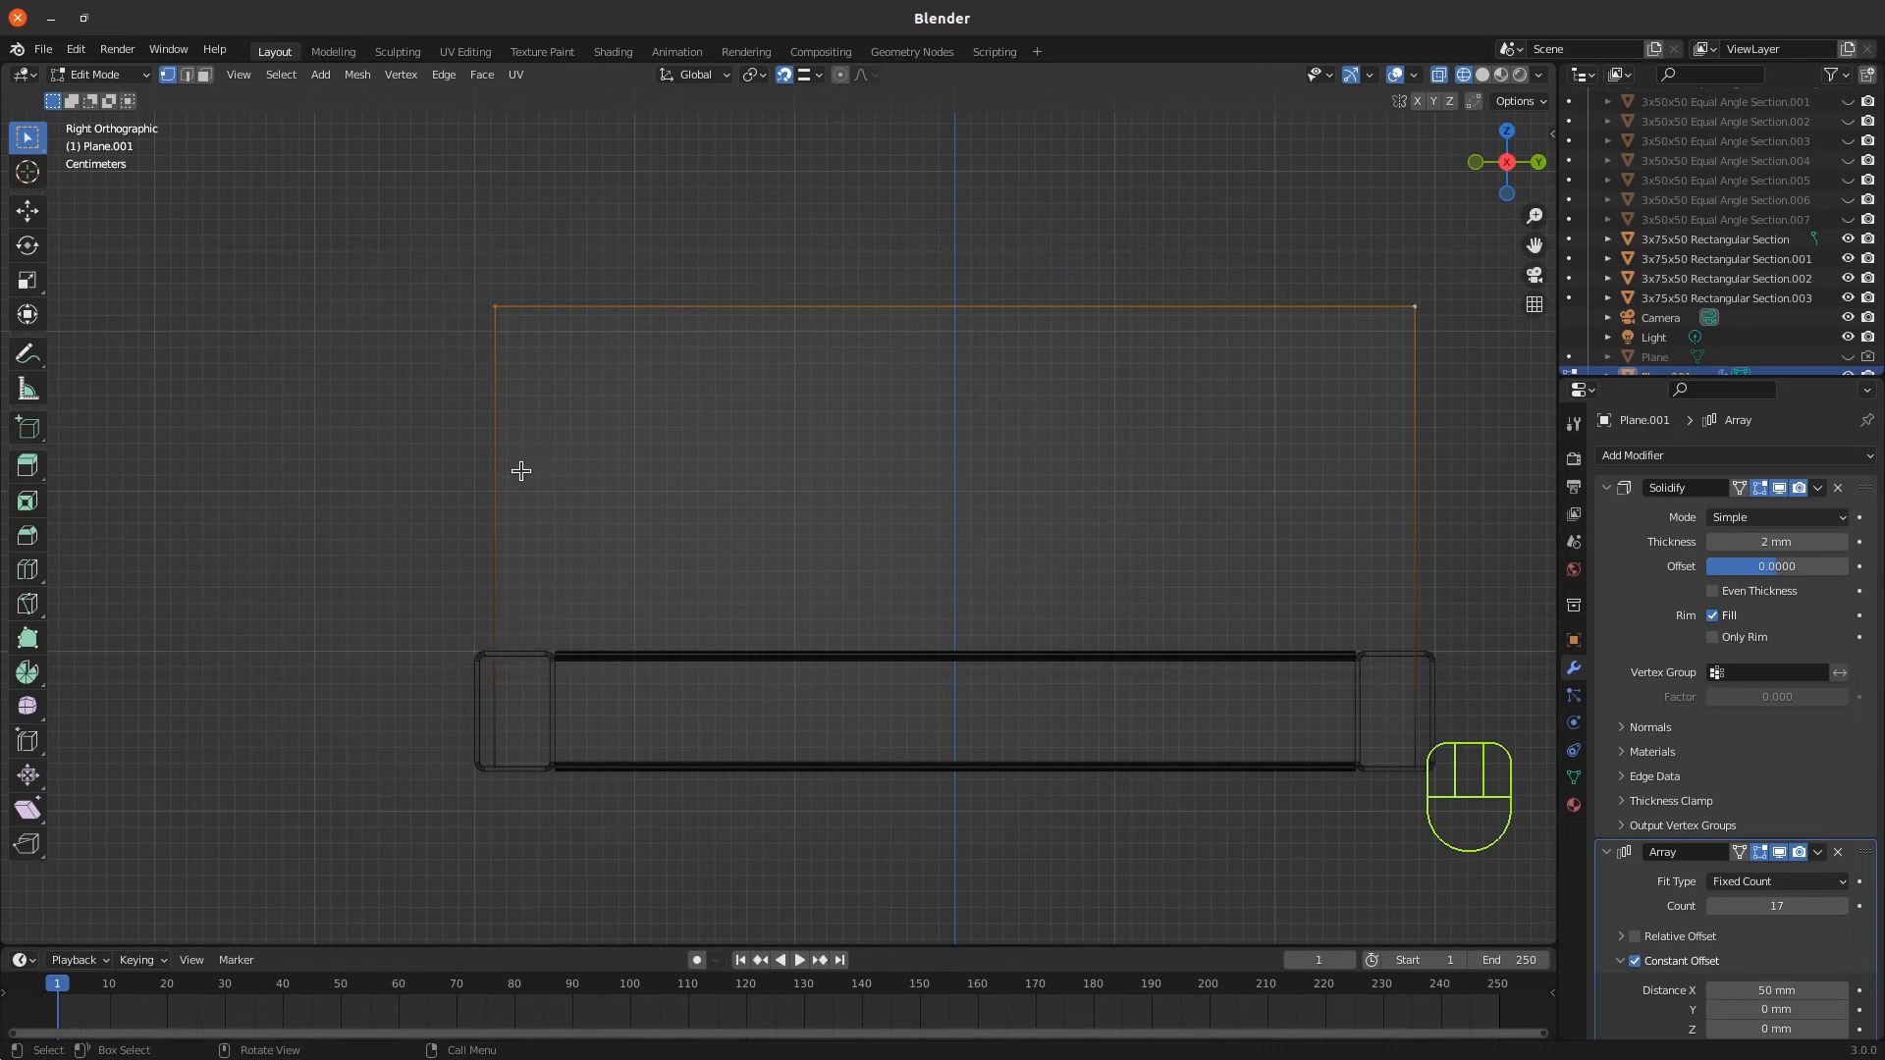
pyautogui.press('g')
pyautogui.press('z')
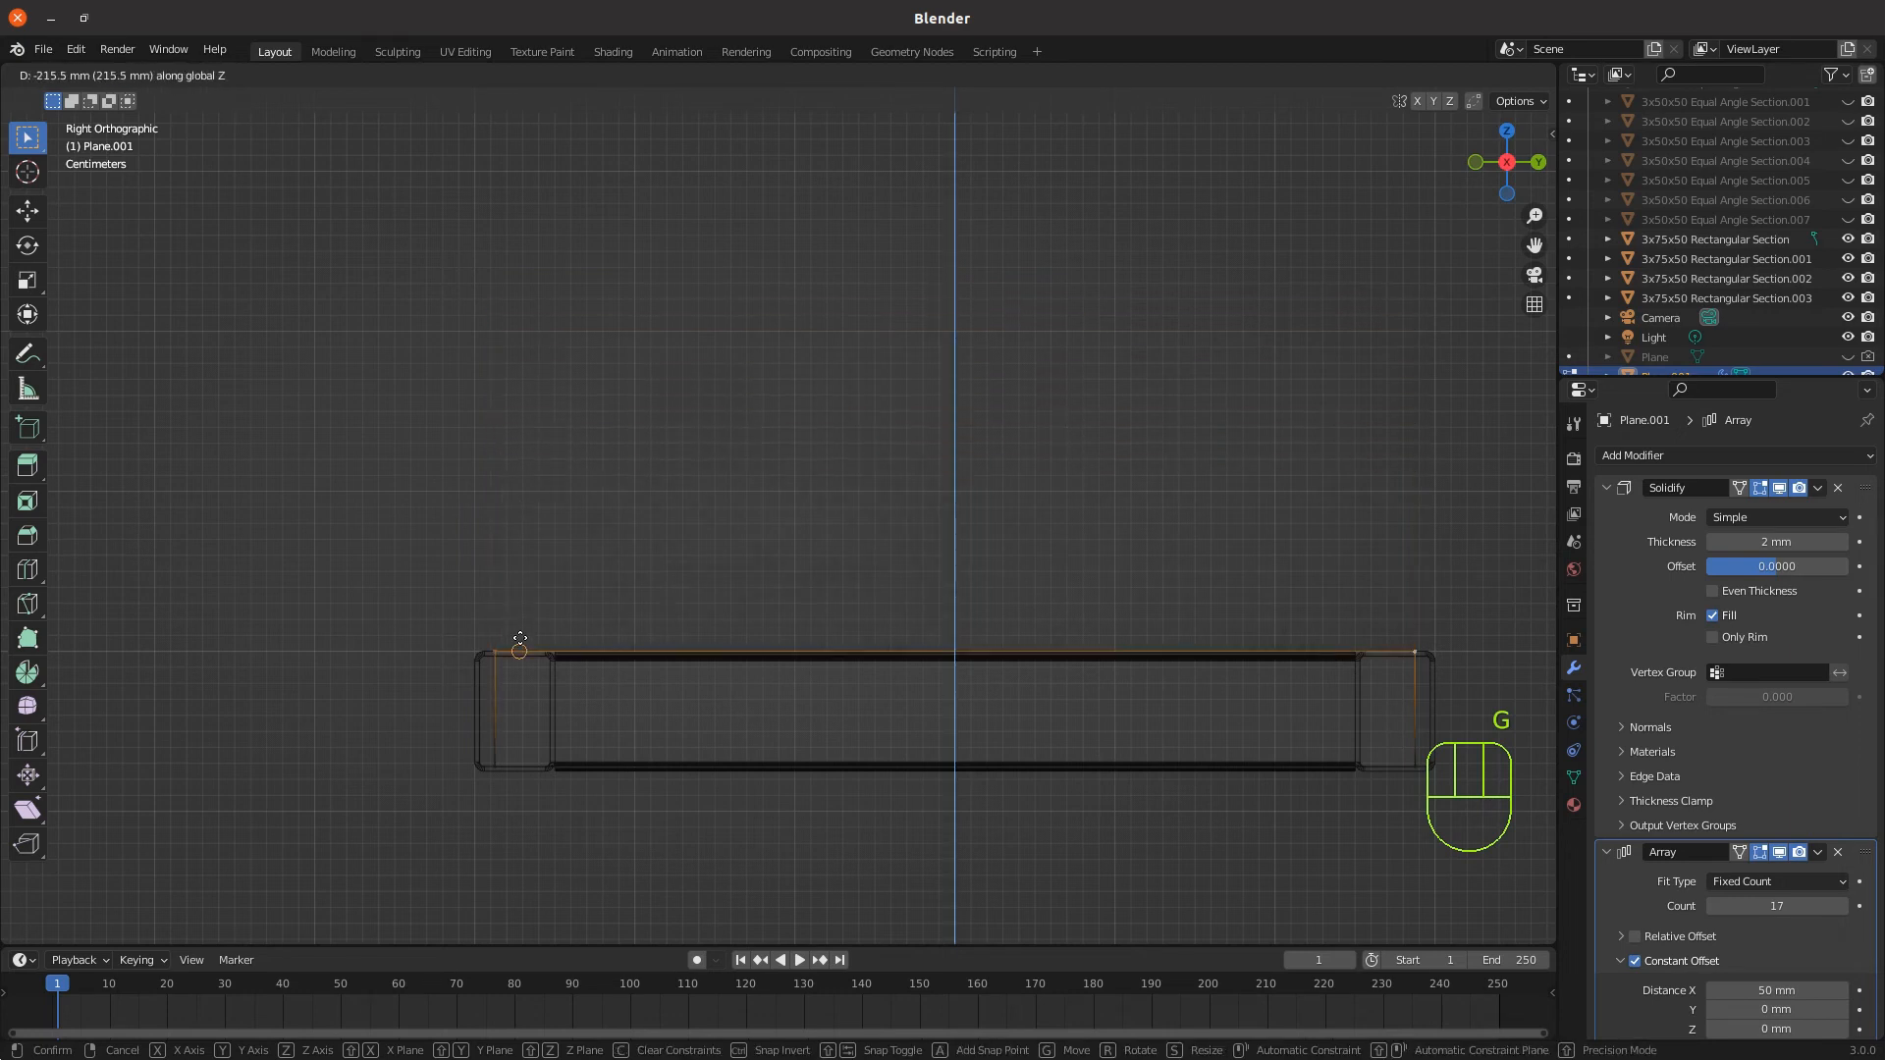
pyautogui.click(520, 640)
pyautogui.keyDown('shift'); pyautogui.moveTo(639, 539); pyautogui.dragTo(529, 272, button='middle'); pyautogui.keyUp('shift')
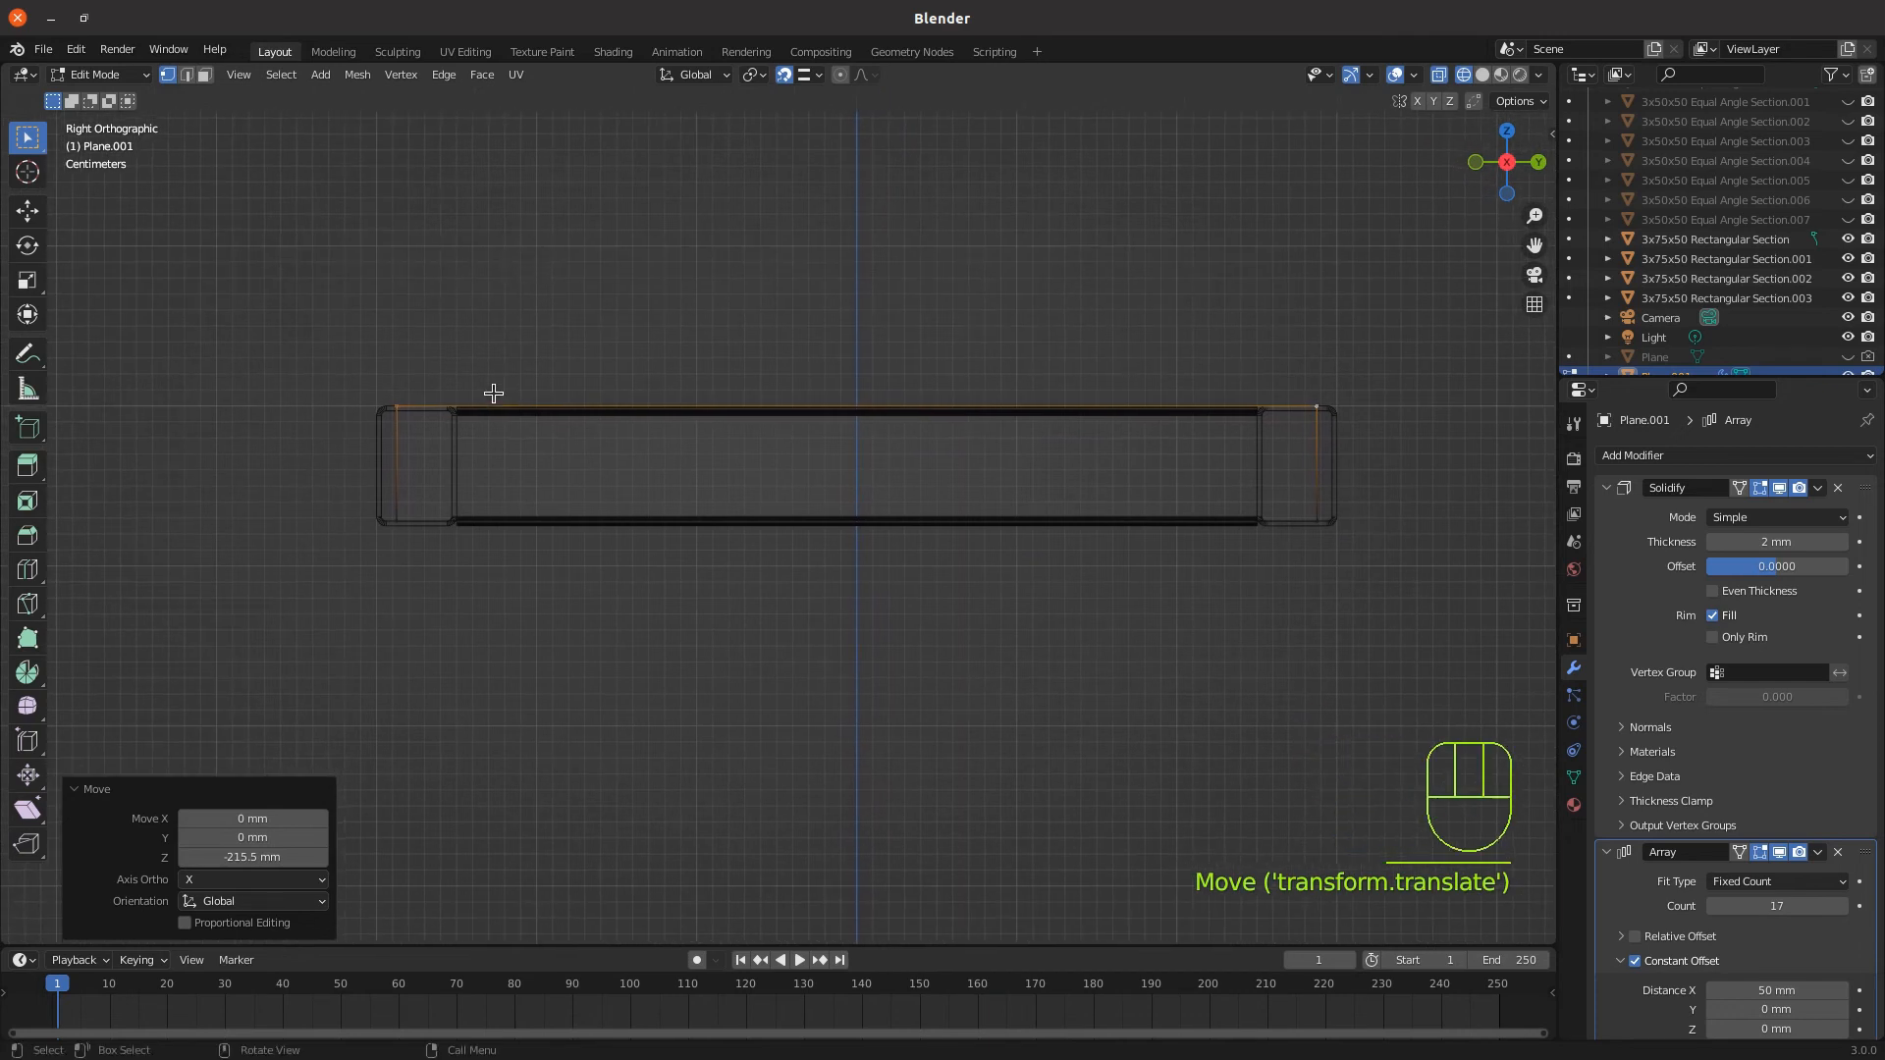
# Turn on the Edge Length measurement overlay for the panel's mesh
pyautogui.scroll(1, 491, 394)
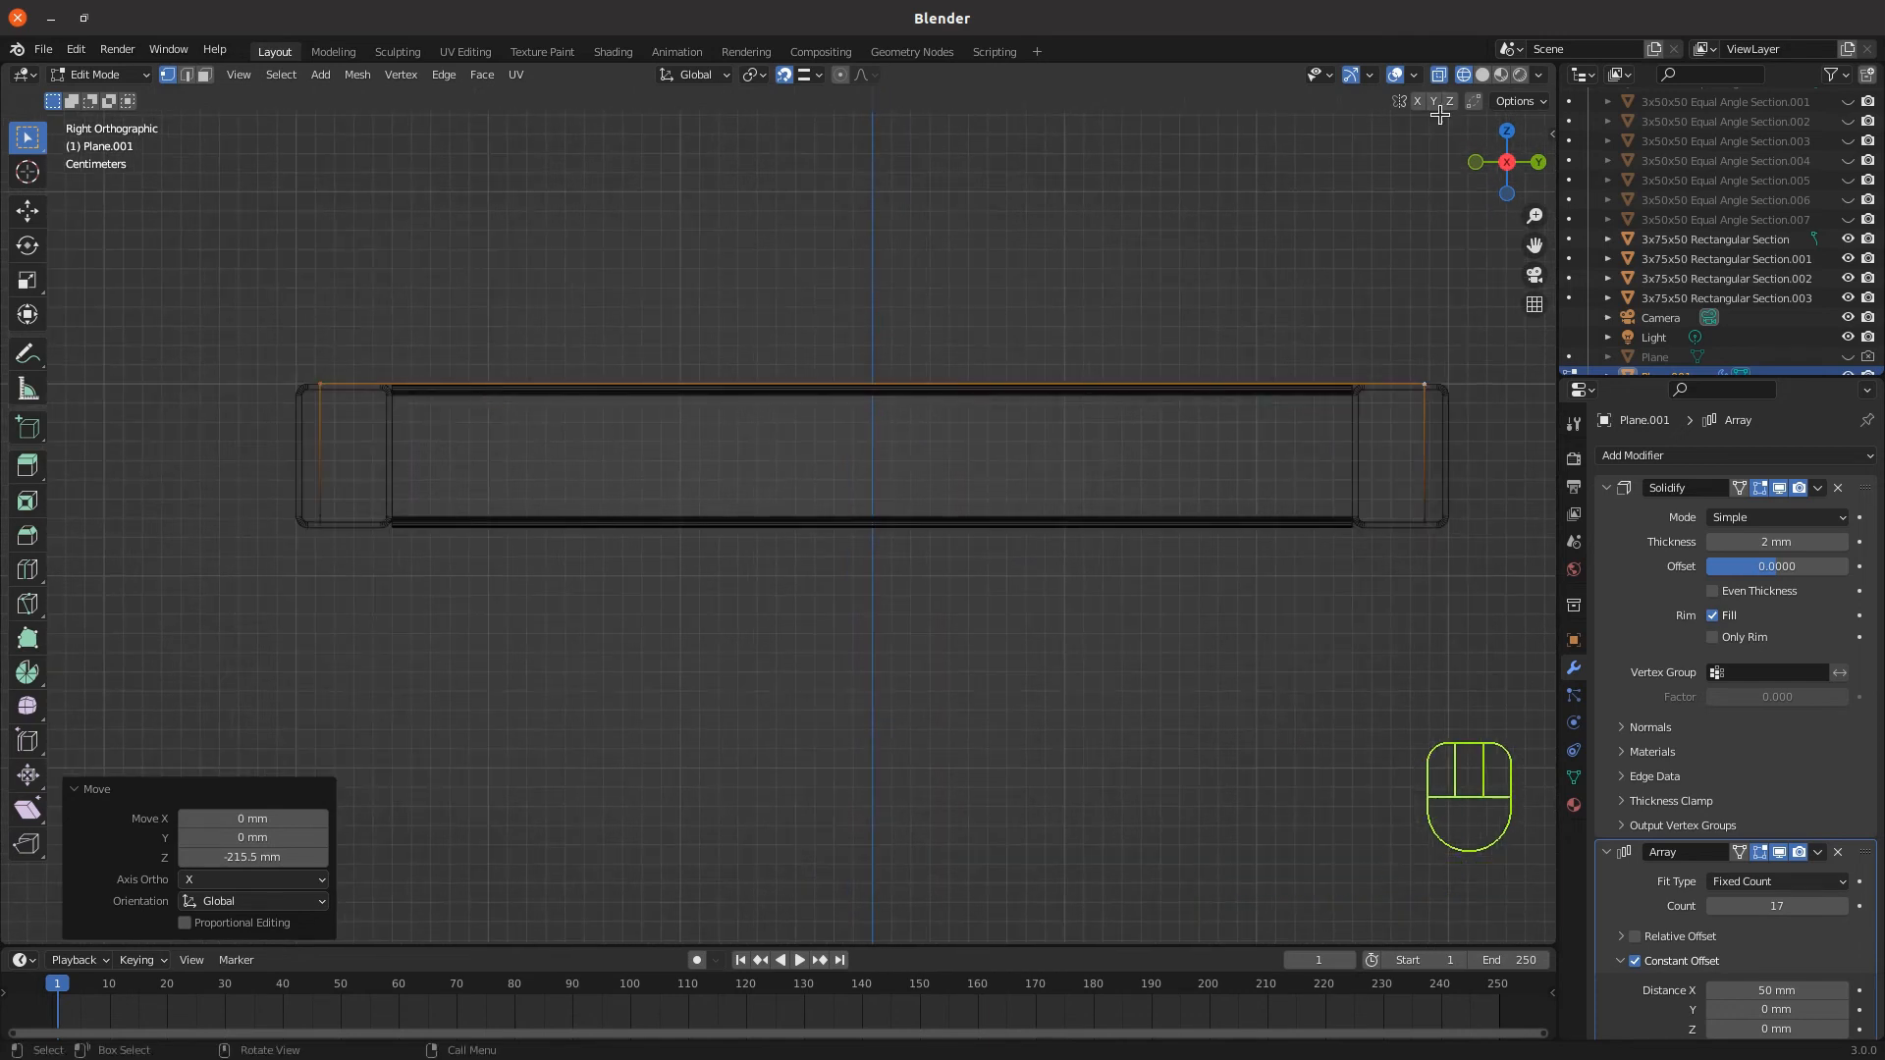
pyautogui.click(1414, 76)
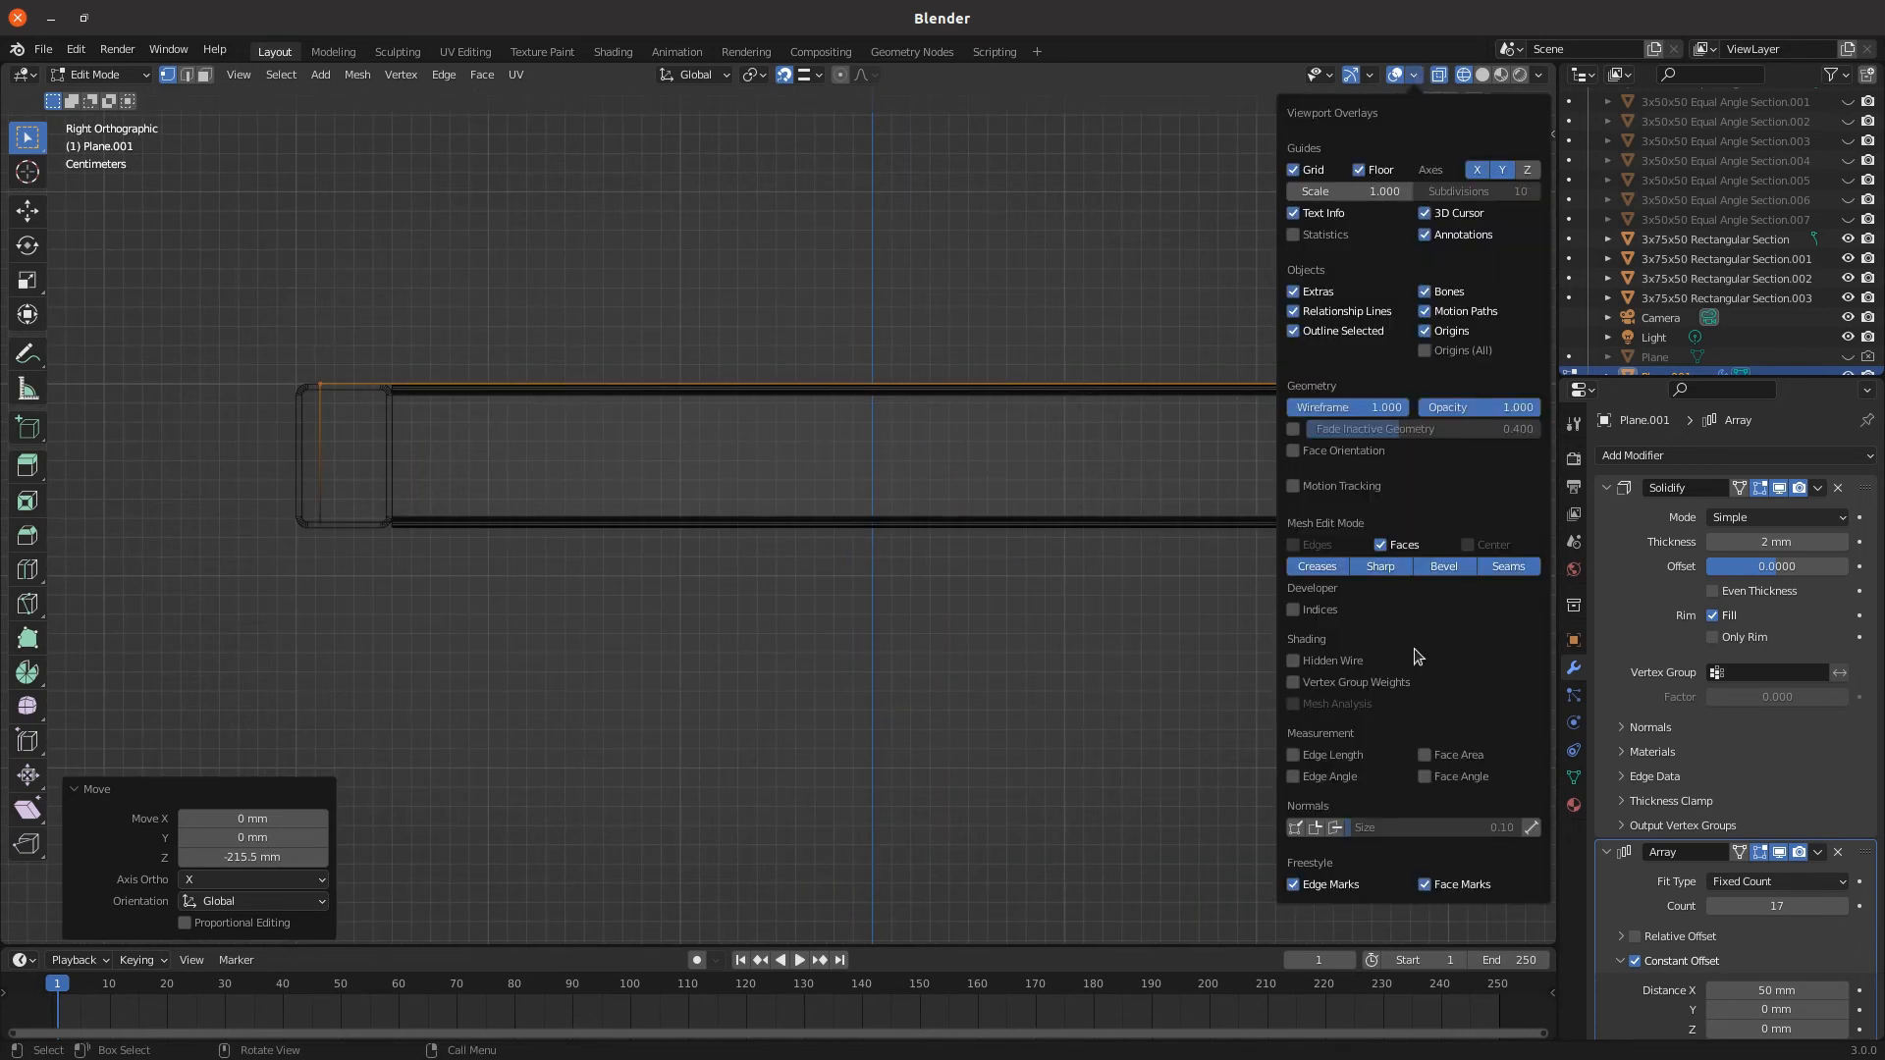
pyautogui.click(1293, 755)
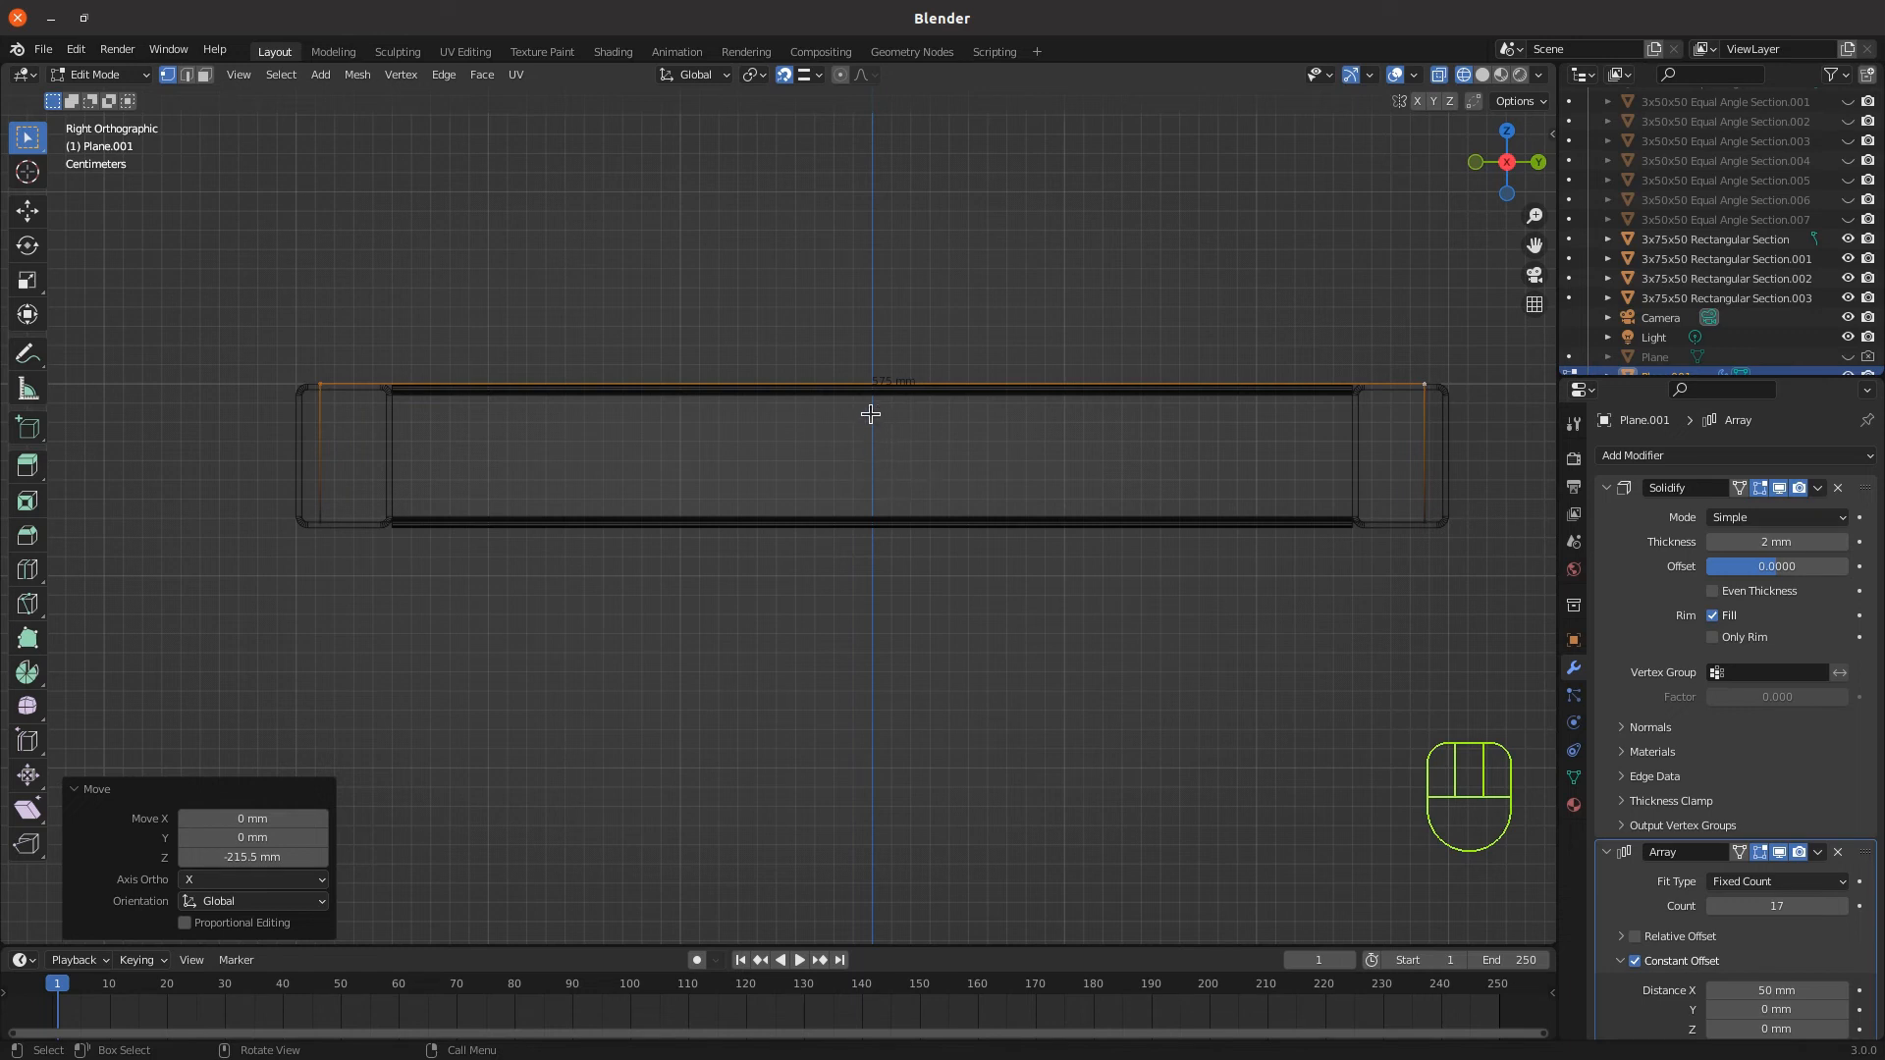
# Move the panel's vertical edge at the negative Y end inward by 2.5 mm along Y
pyautogui.click(314, 526)
pyautogui.keyDown('shift'); pyautogui.click(312, 396); pyautogui.keyUp('shift')
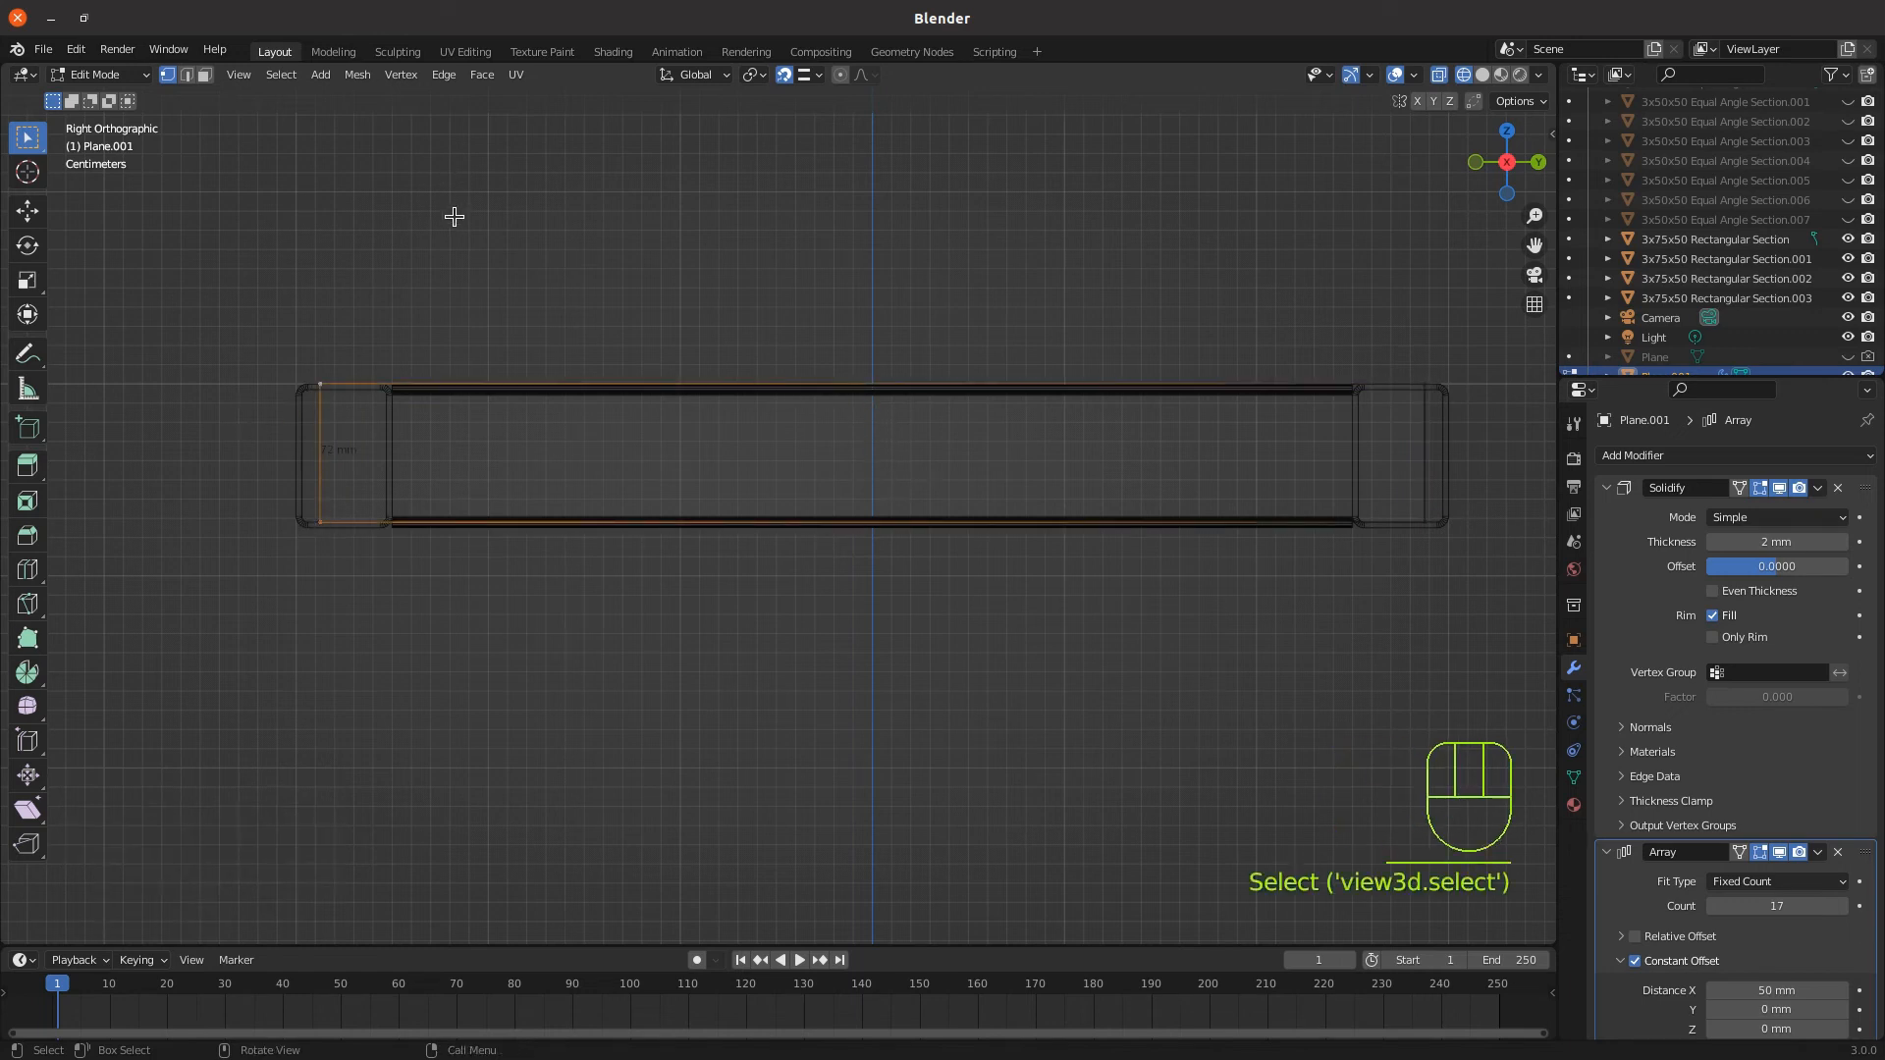
pyautogui.press('g')
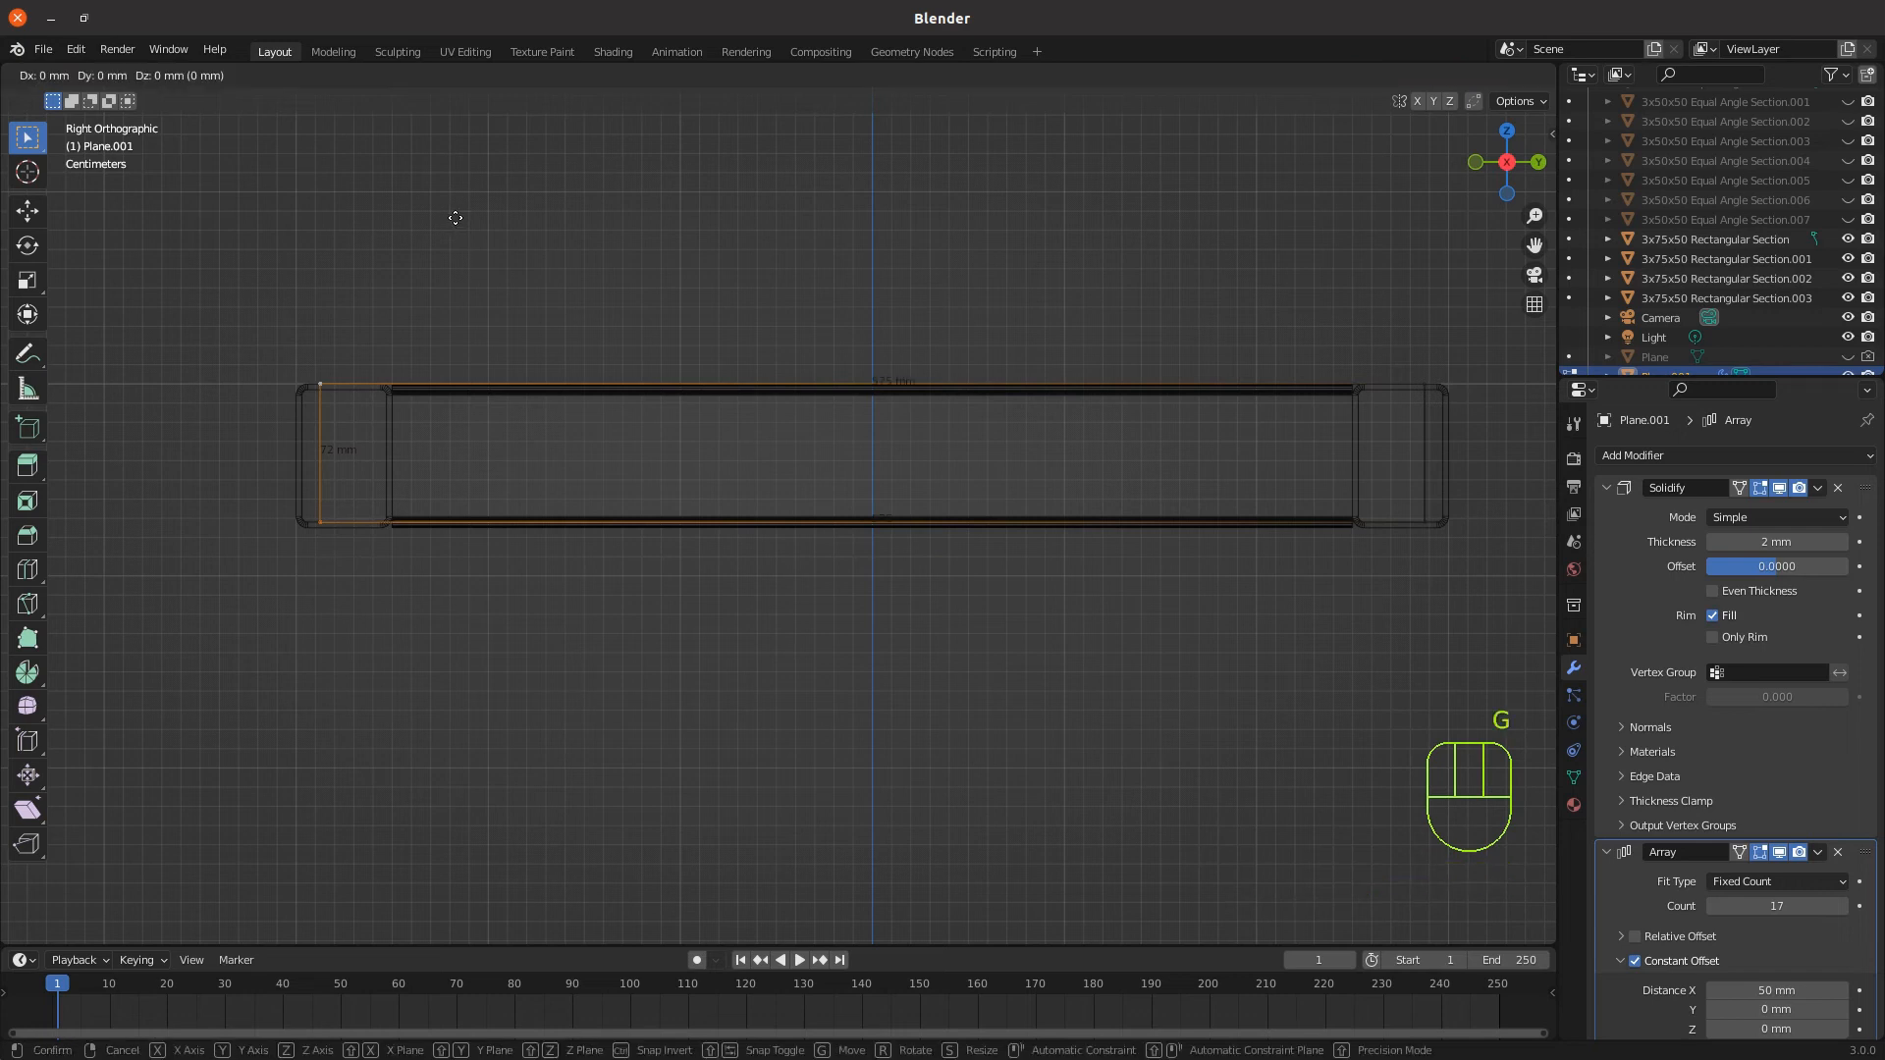
pyautogui.press('y')
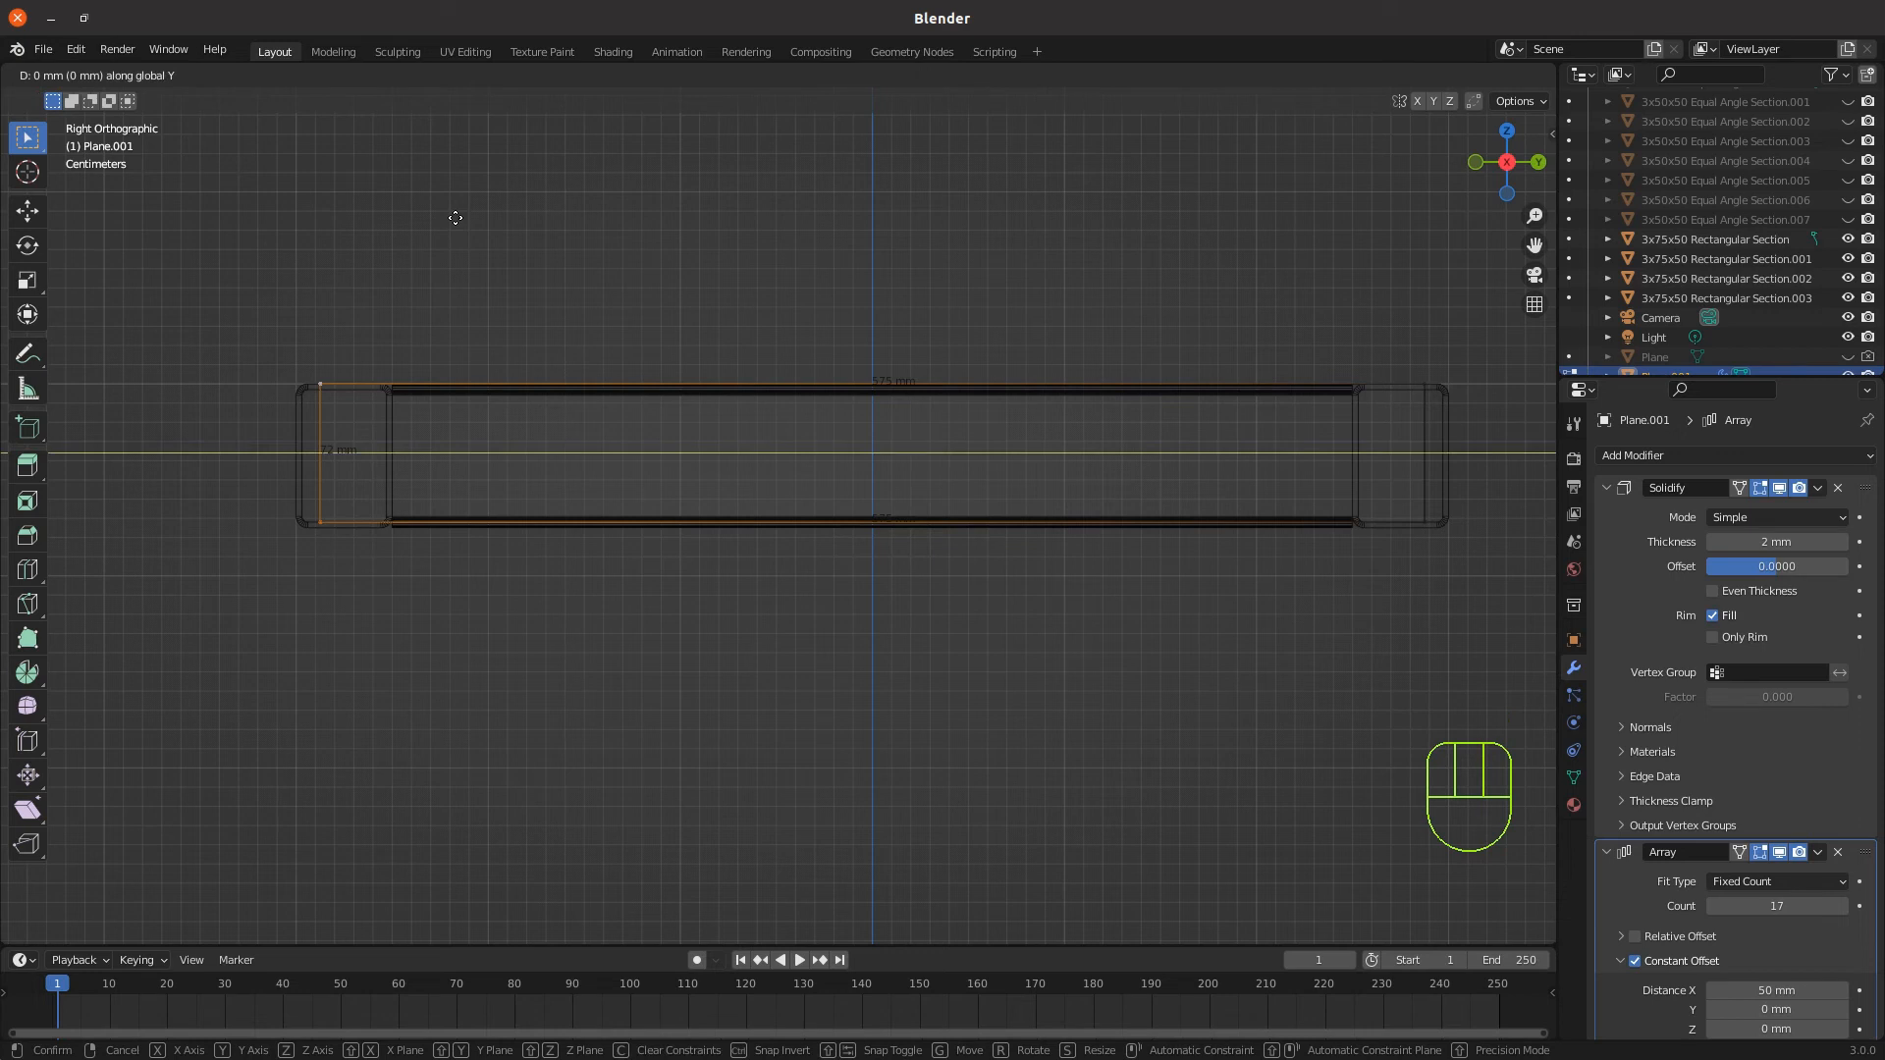
pyautogui.write('2.5')
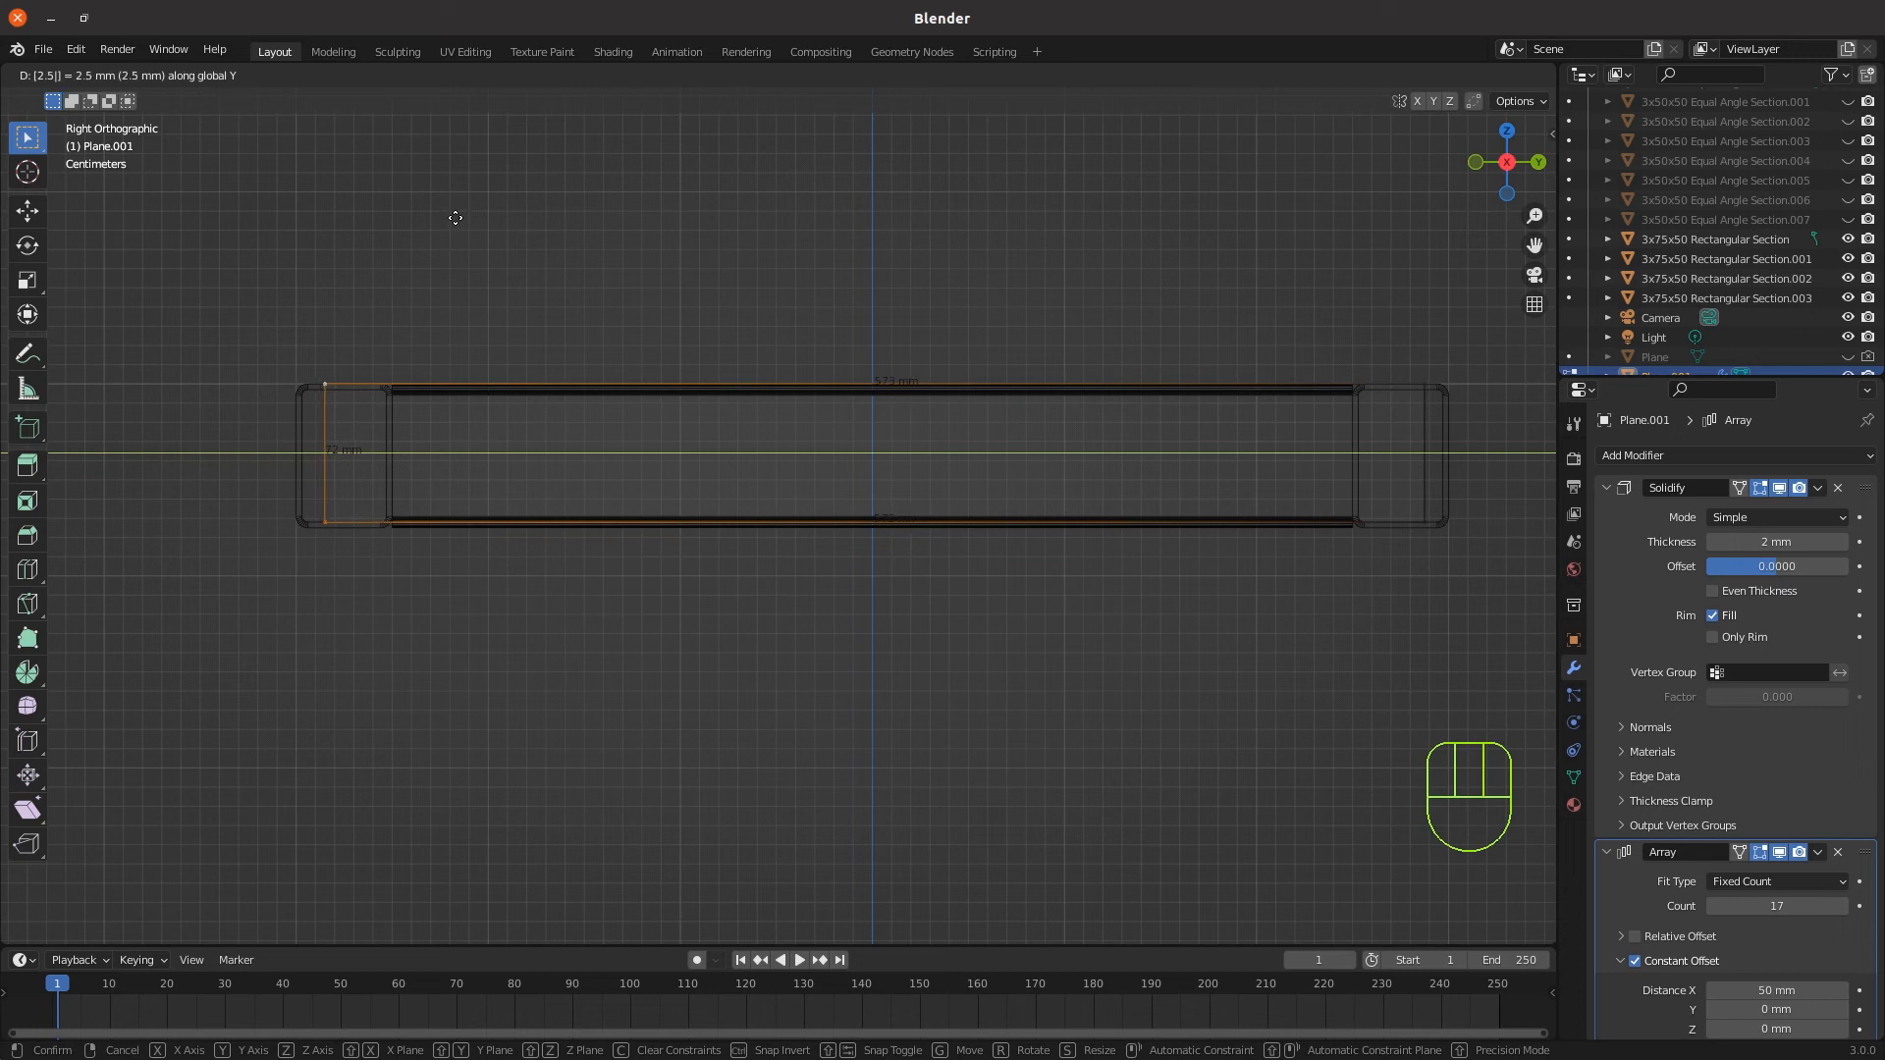
pyautogui.press('Return')
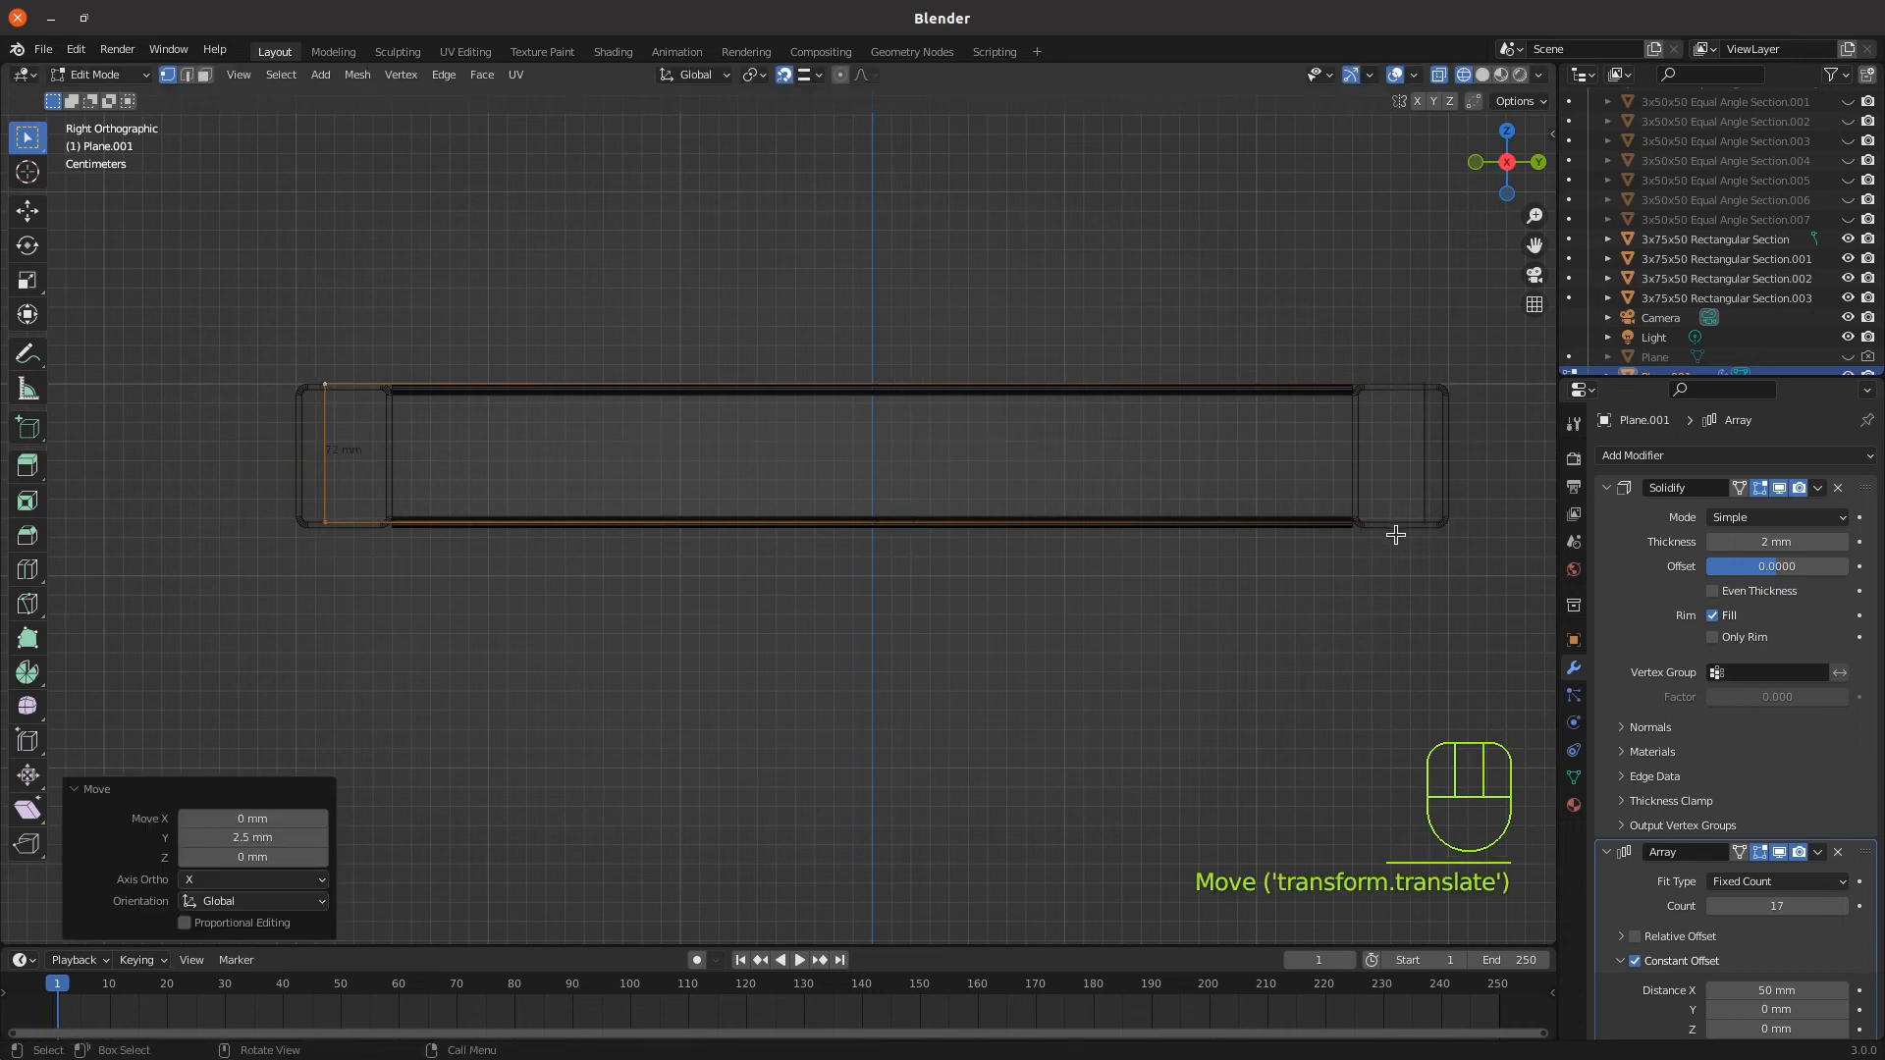
# Move the panel's vertical edge at the positive Y end inward by 2.5 mm along Y
pyautogui.keyDown('shift'); pyautogui.click(1426, 528); pyautogui.keyUp('shift')
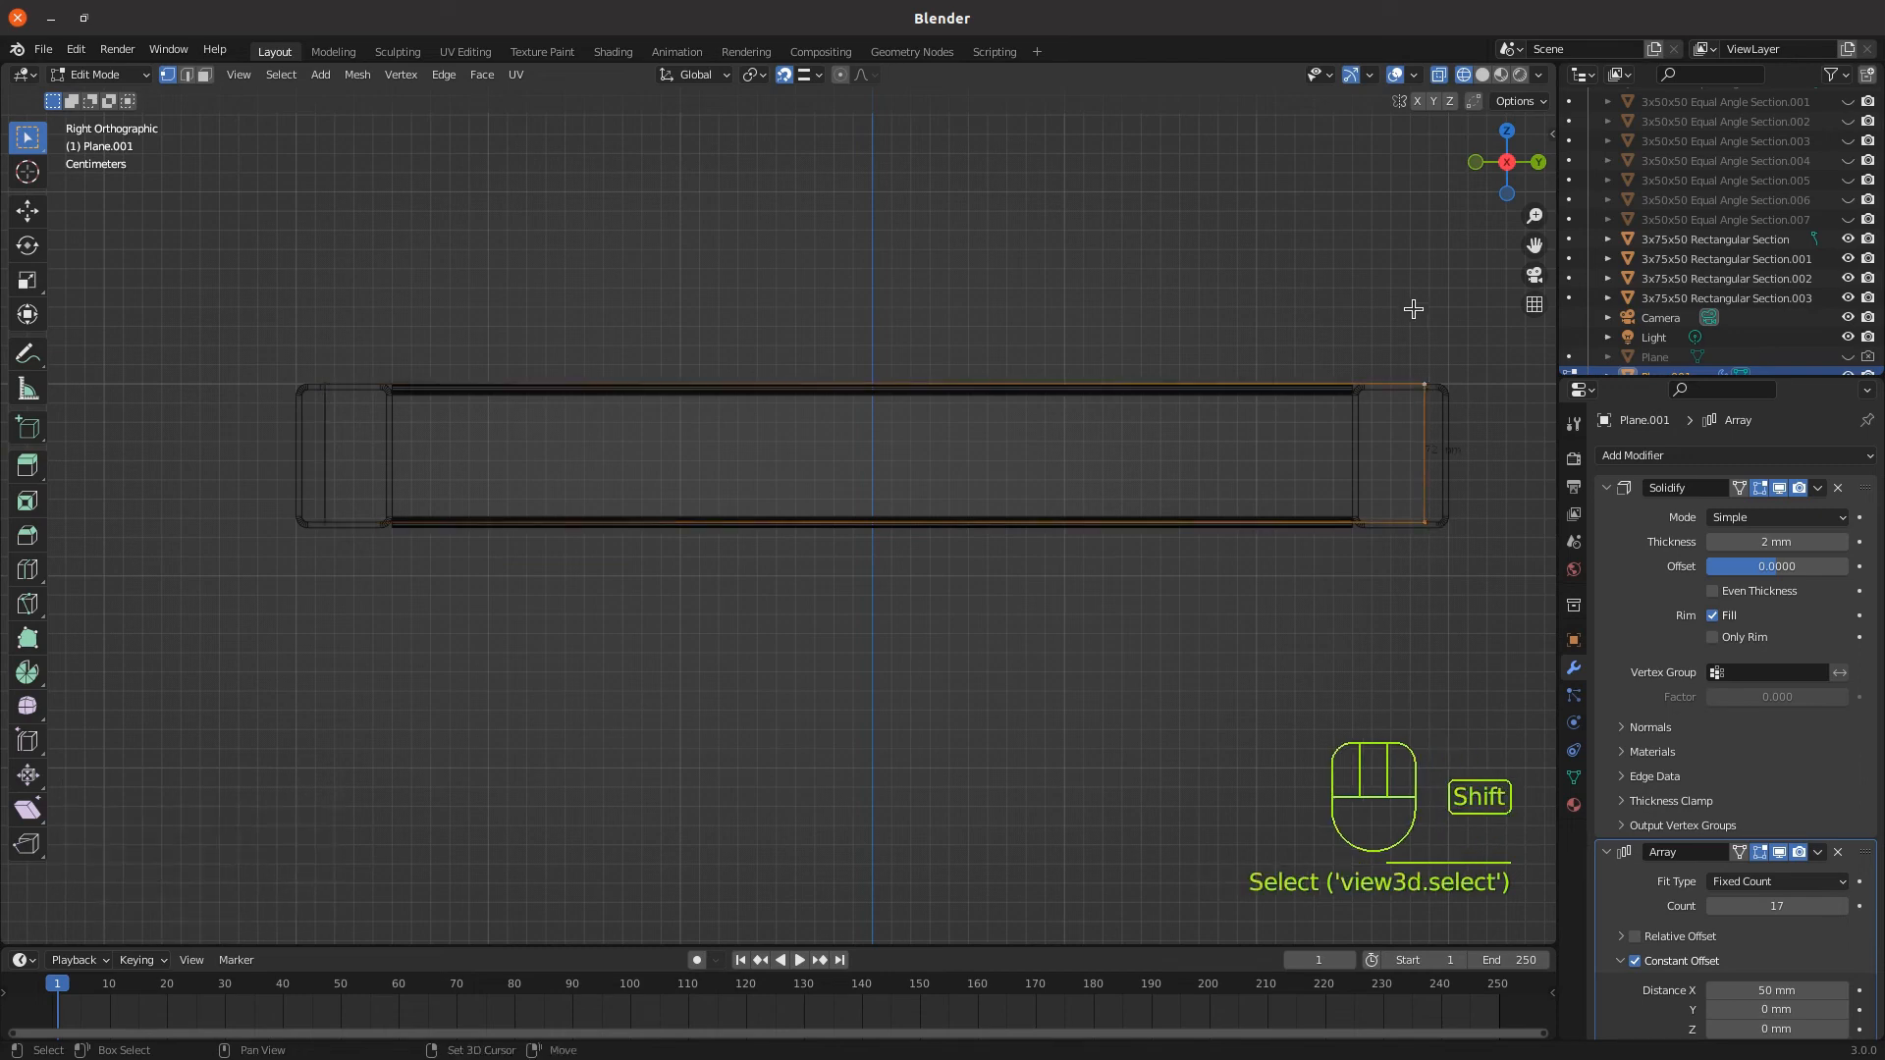
pyautogui.press('g')
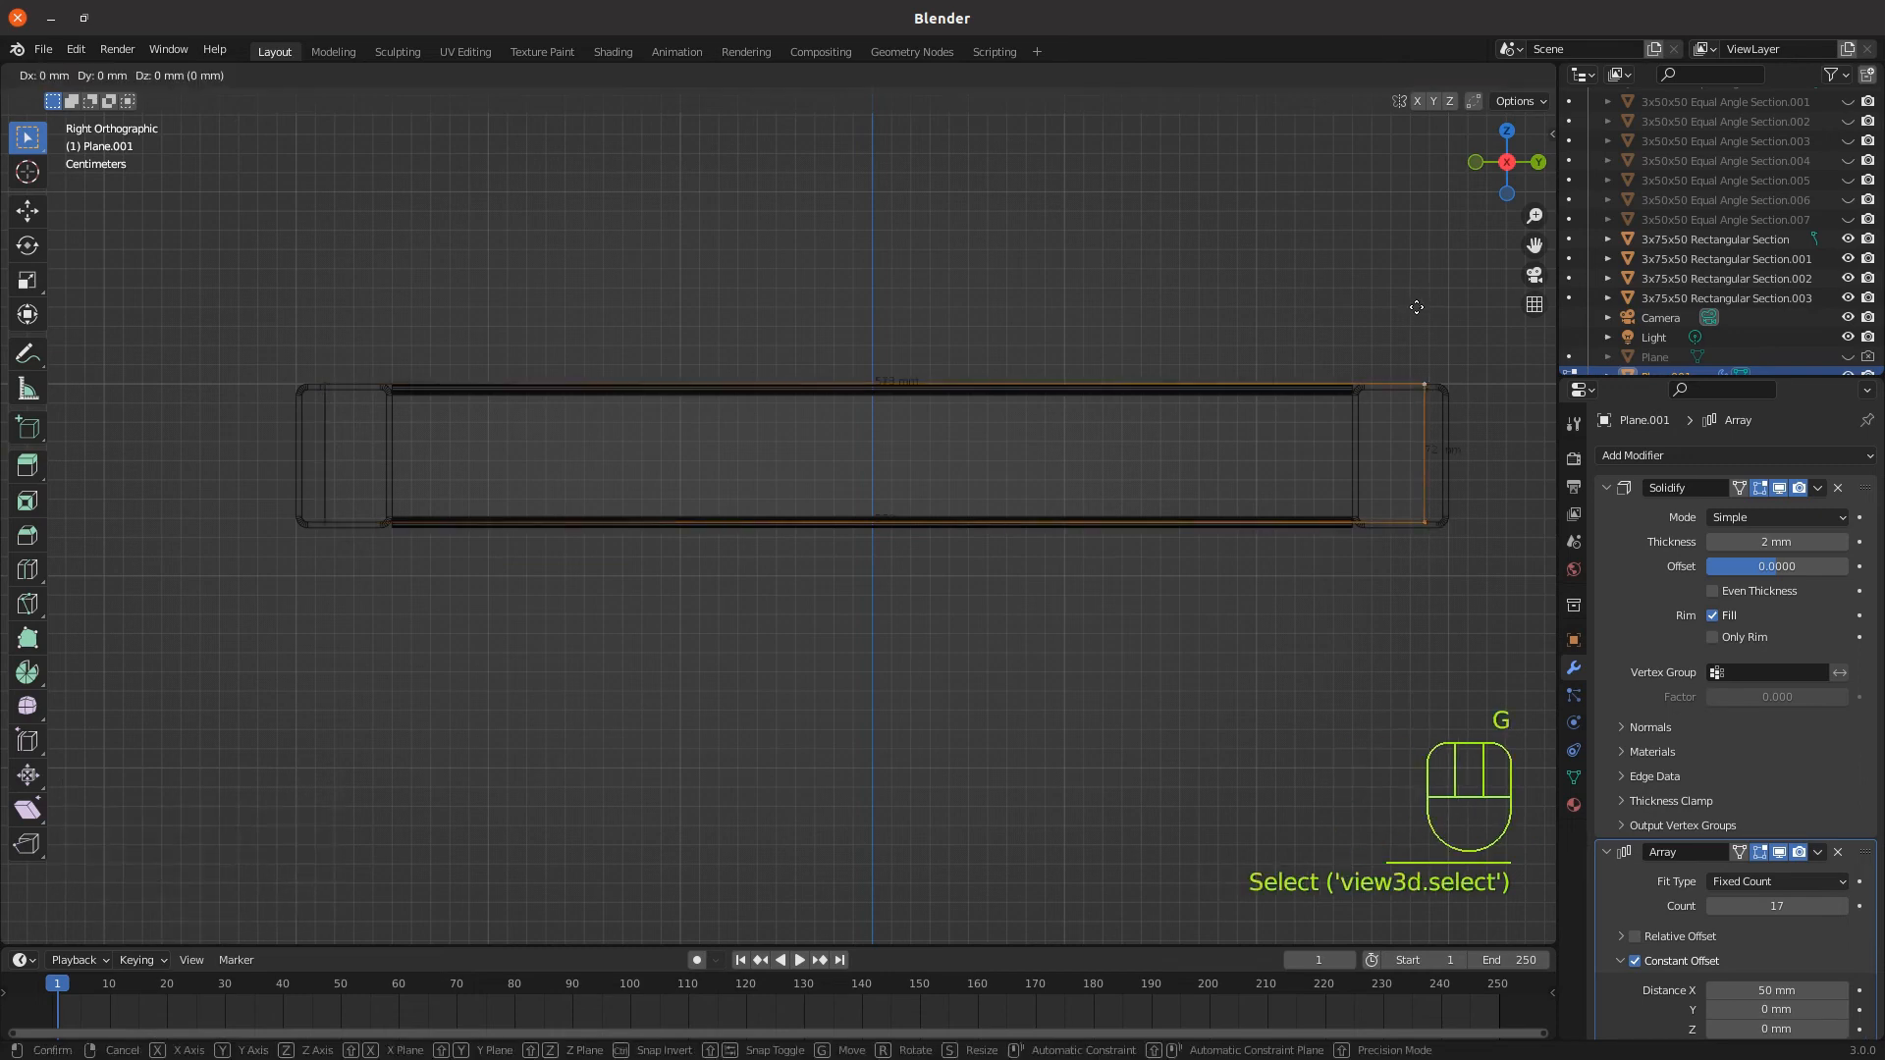
pyautogui.press('y')
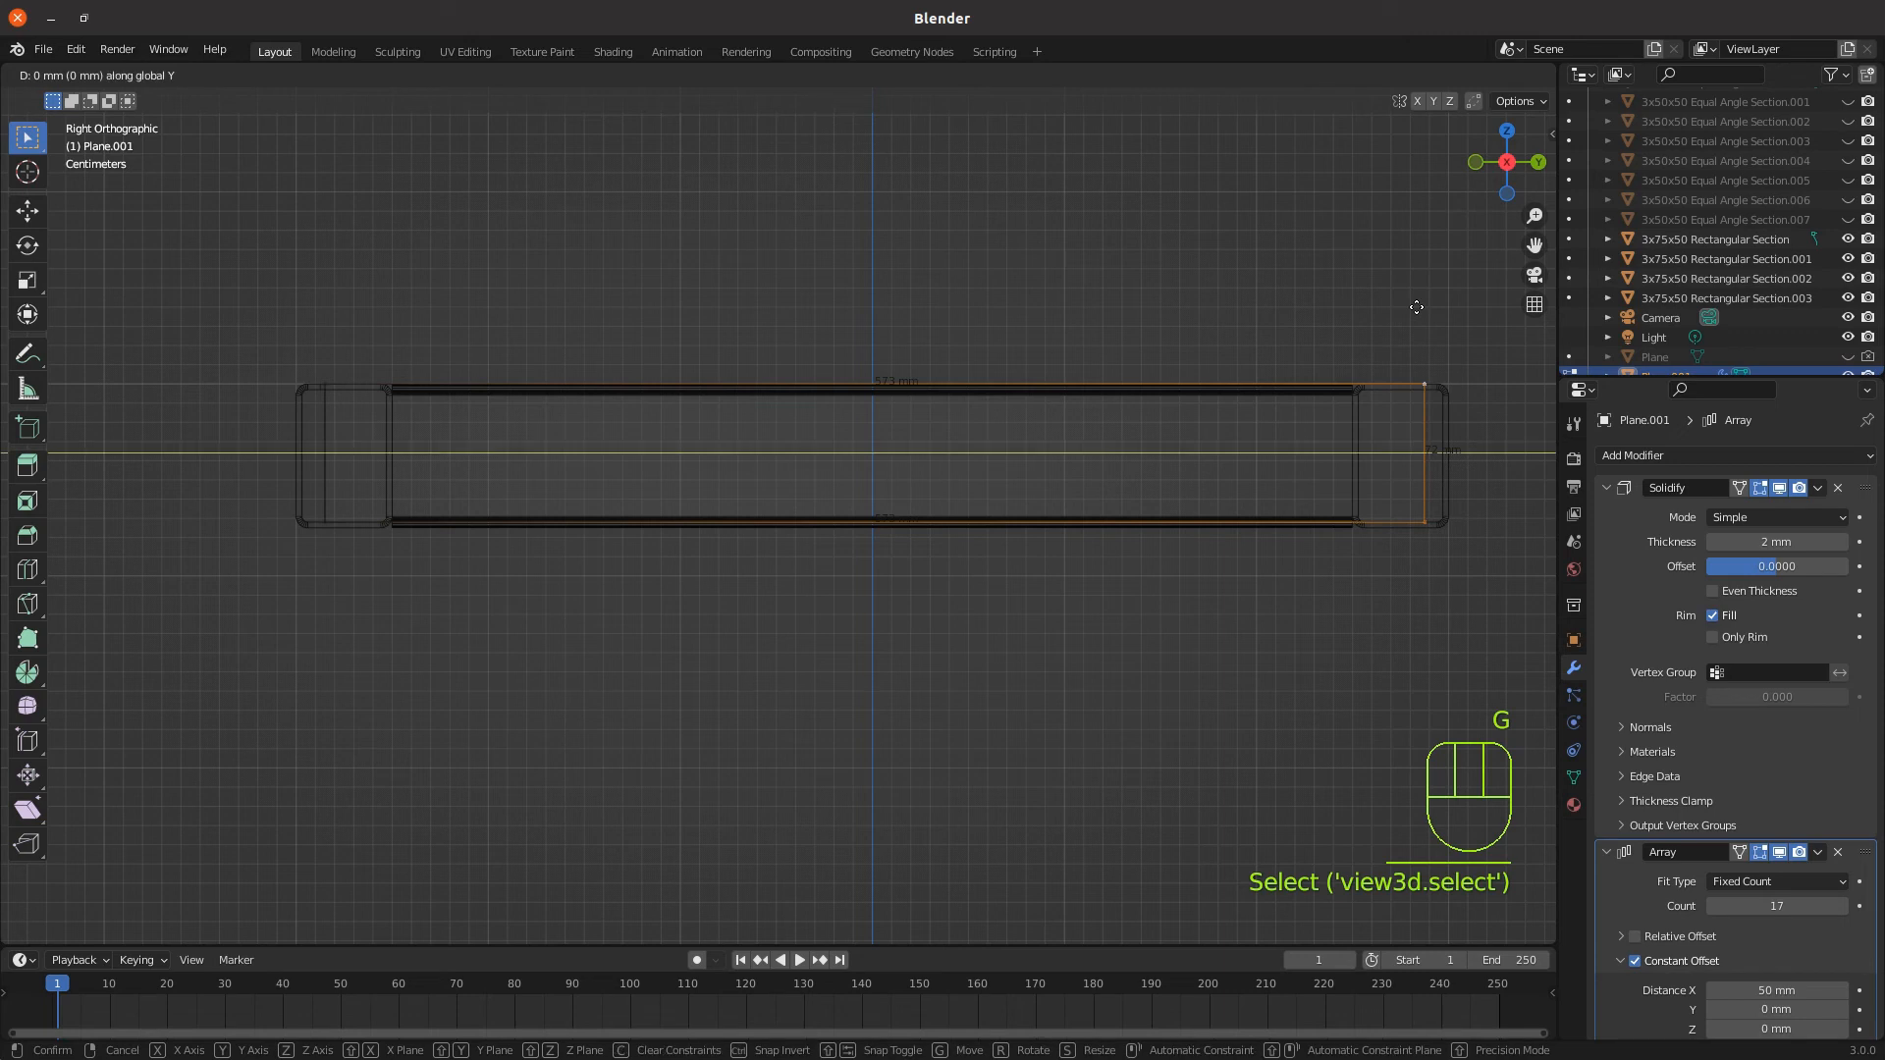
pyautogui.write('-2.5')
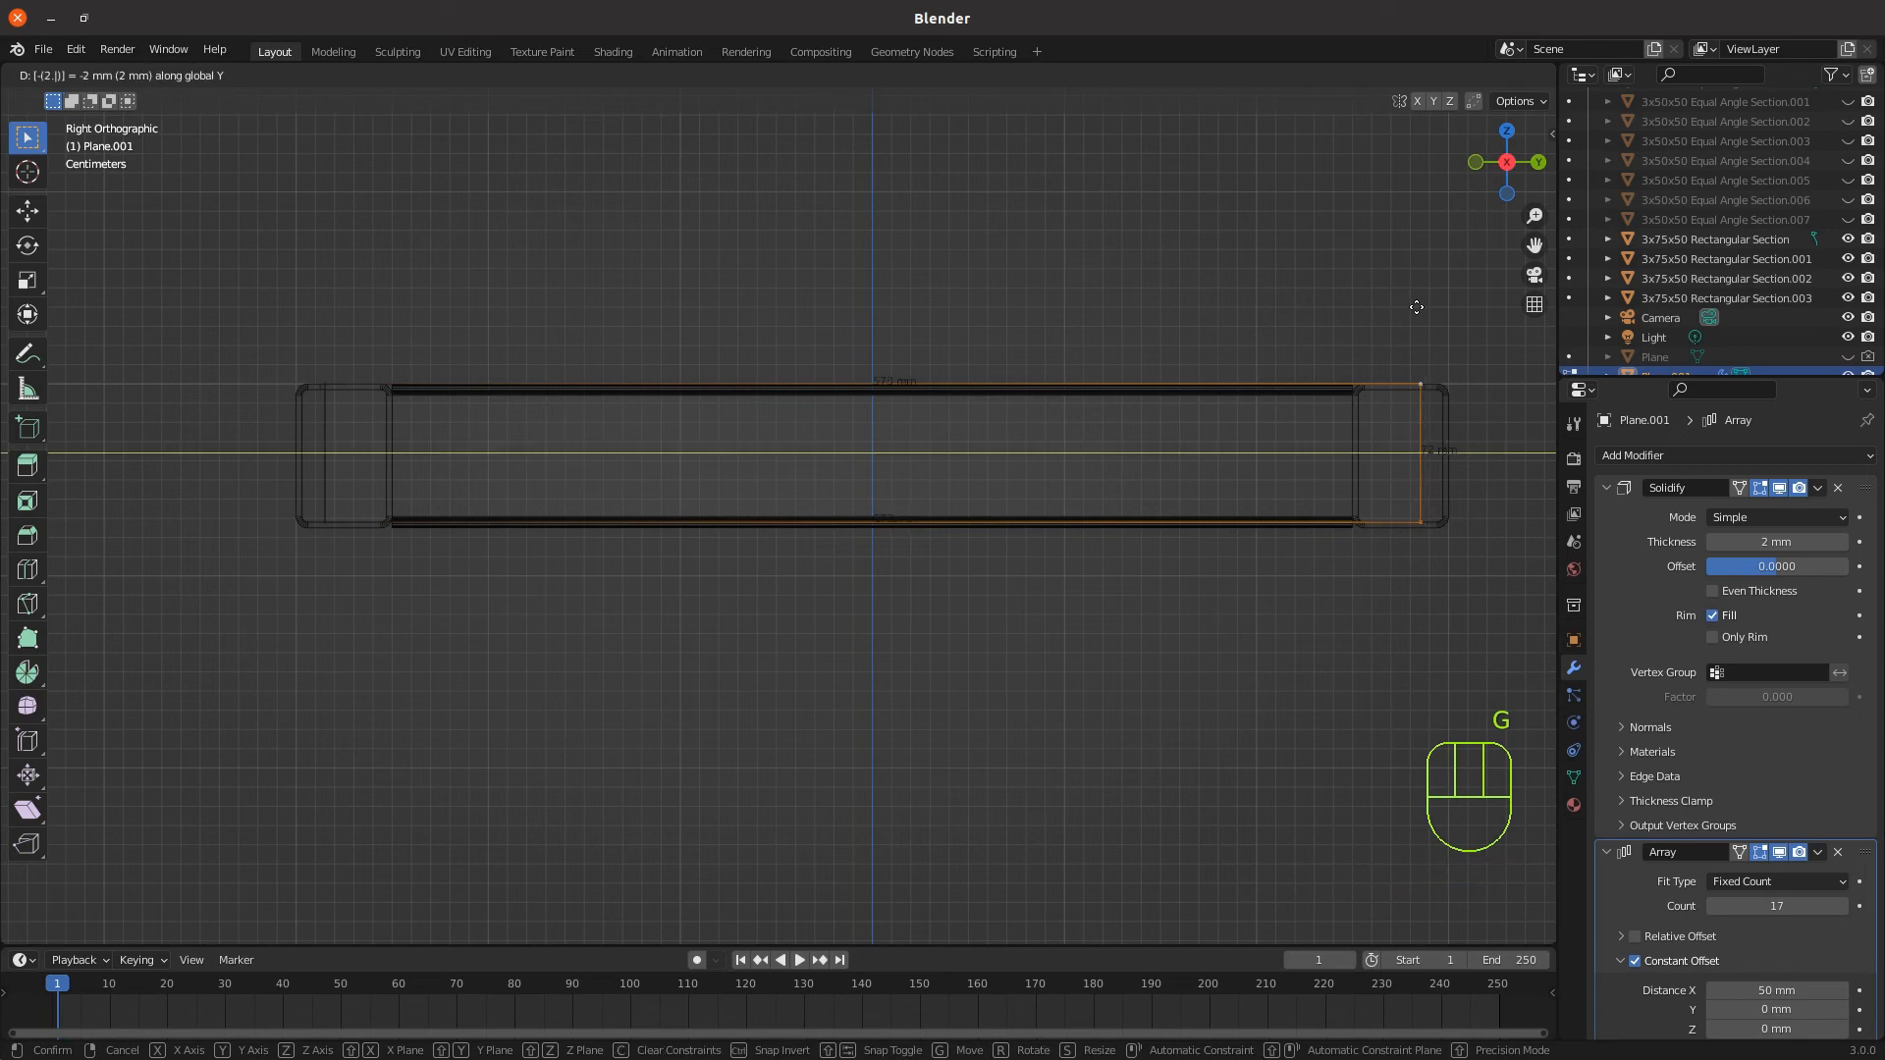
pyautogui.press('Return')
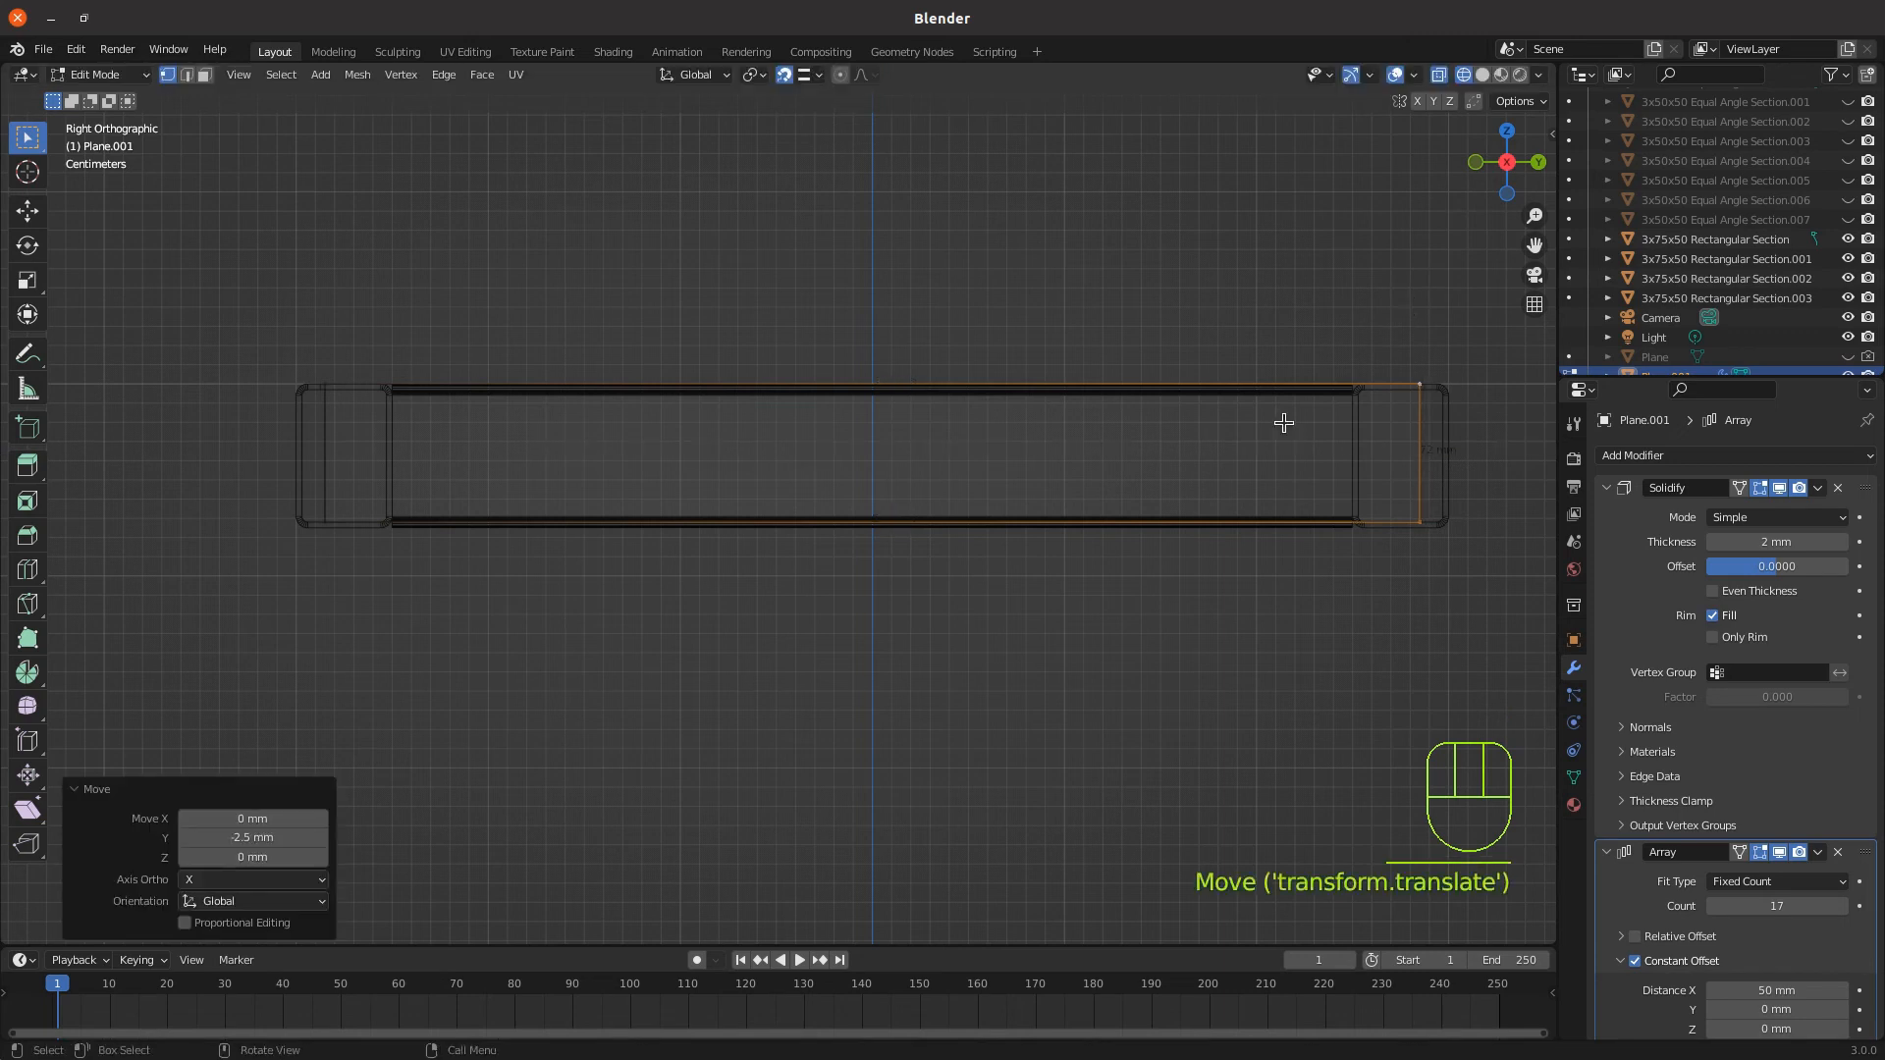
# Return Plane.001 to Object Mode and display the frame and panels with Material Preview shading in a perspective view
pyautogui.scroll(2, 312, 382)
pyautogui.keyDown('shift'); pyautogui.moveTo(312, 382); pyautogui.dragTo(467, 417, button='middle'); pyautogui.keyUp('shift')
pyautogui.scroll(-5, 454, 518)
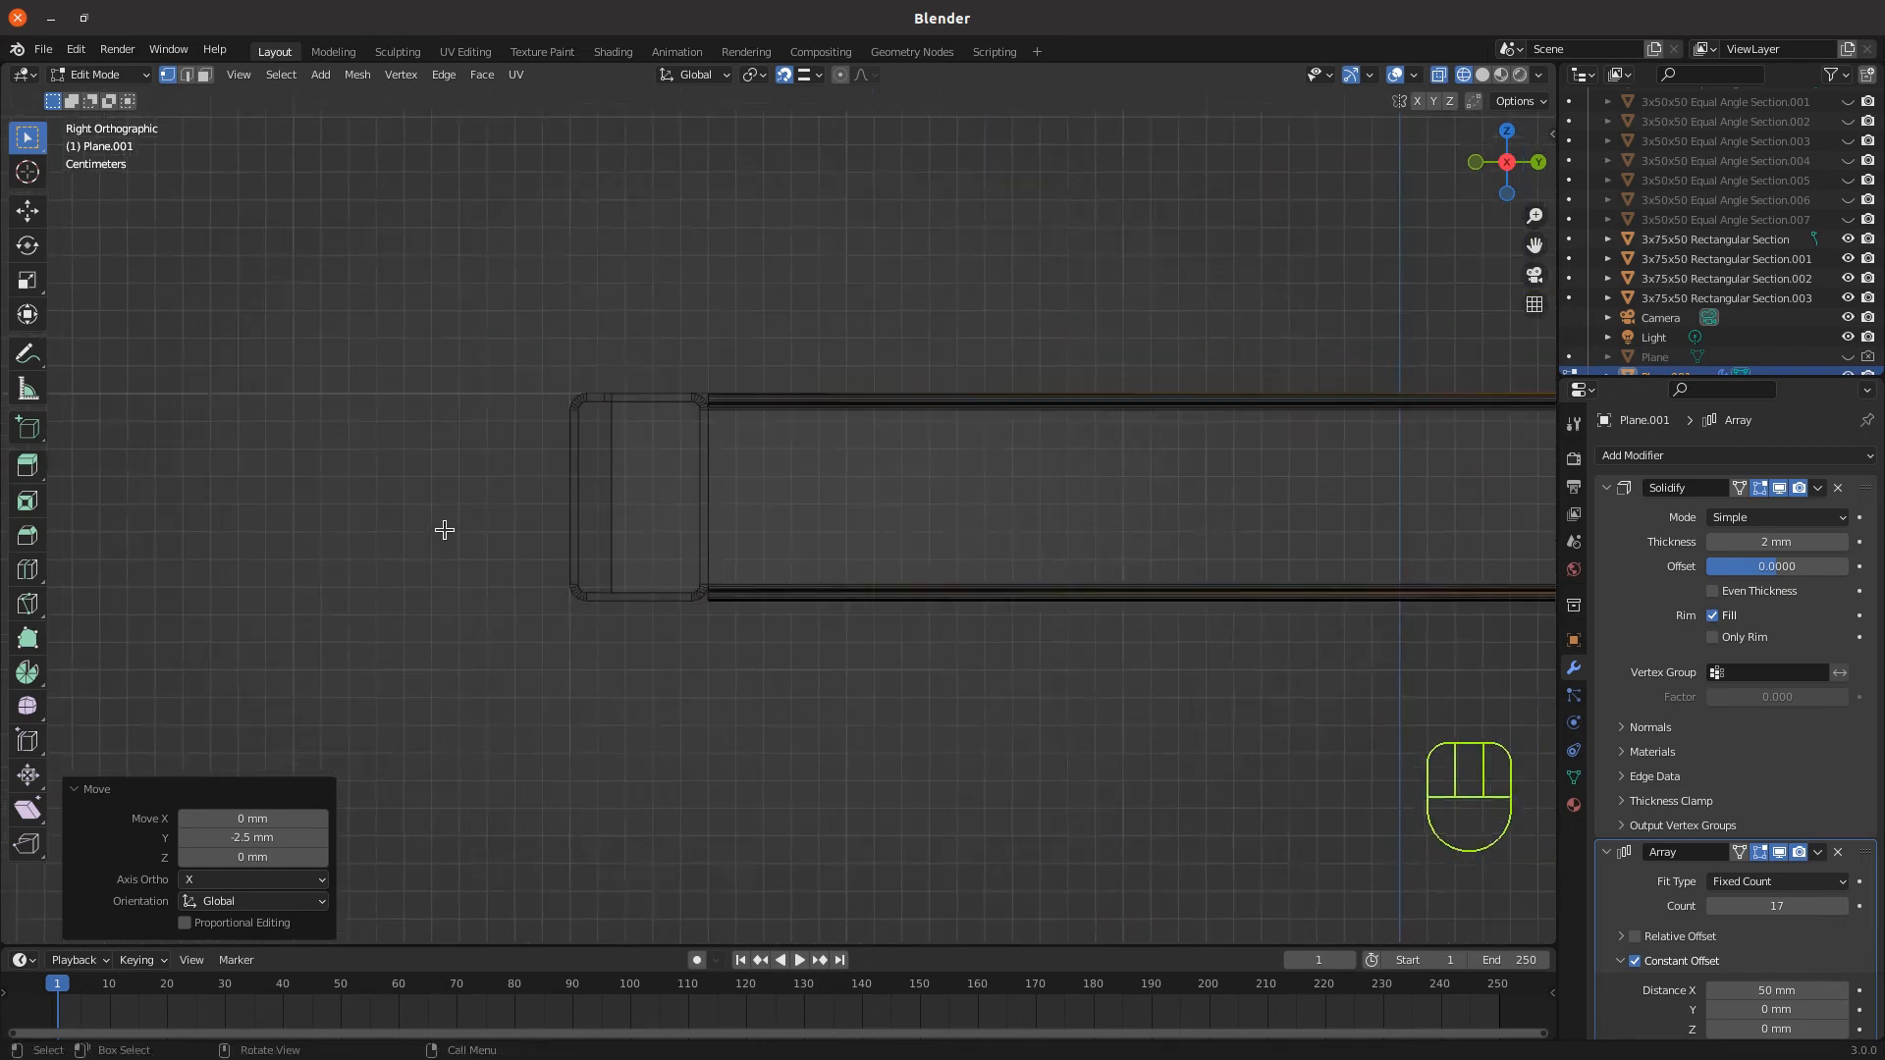
pyautogui.moveTo(735, 667); pyautogui.dragTo(795, 706, button='middle')
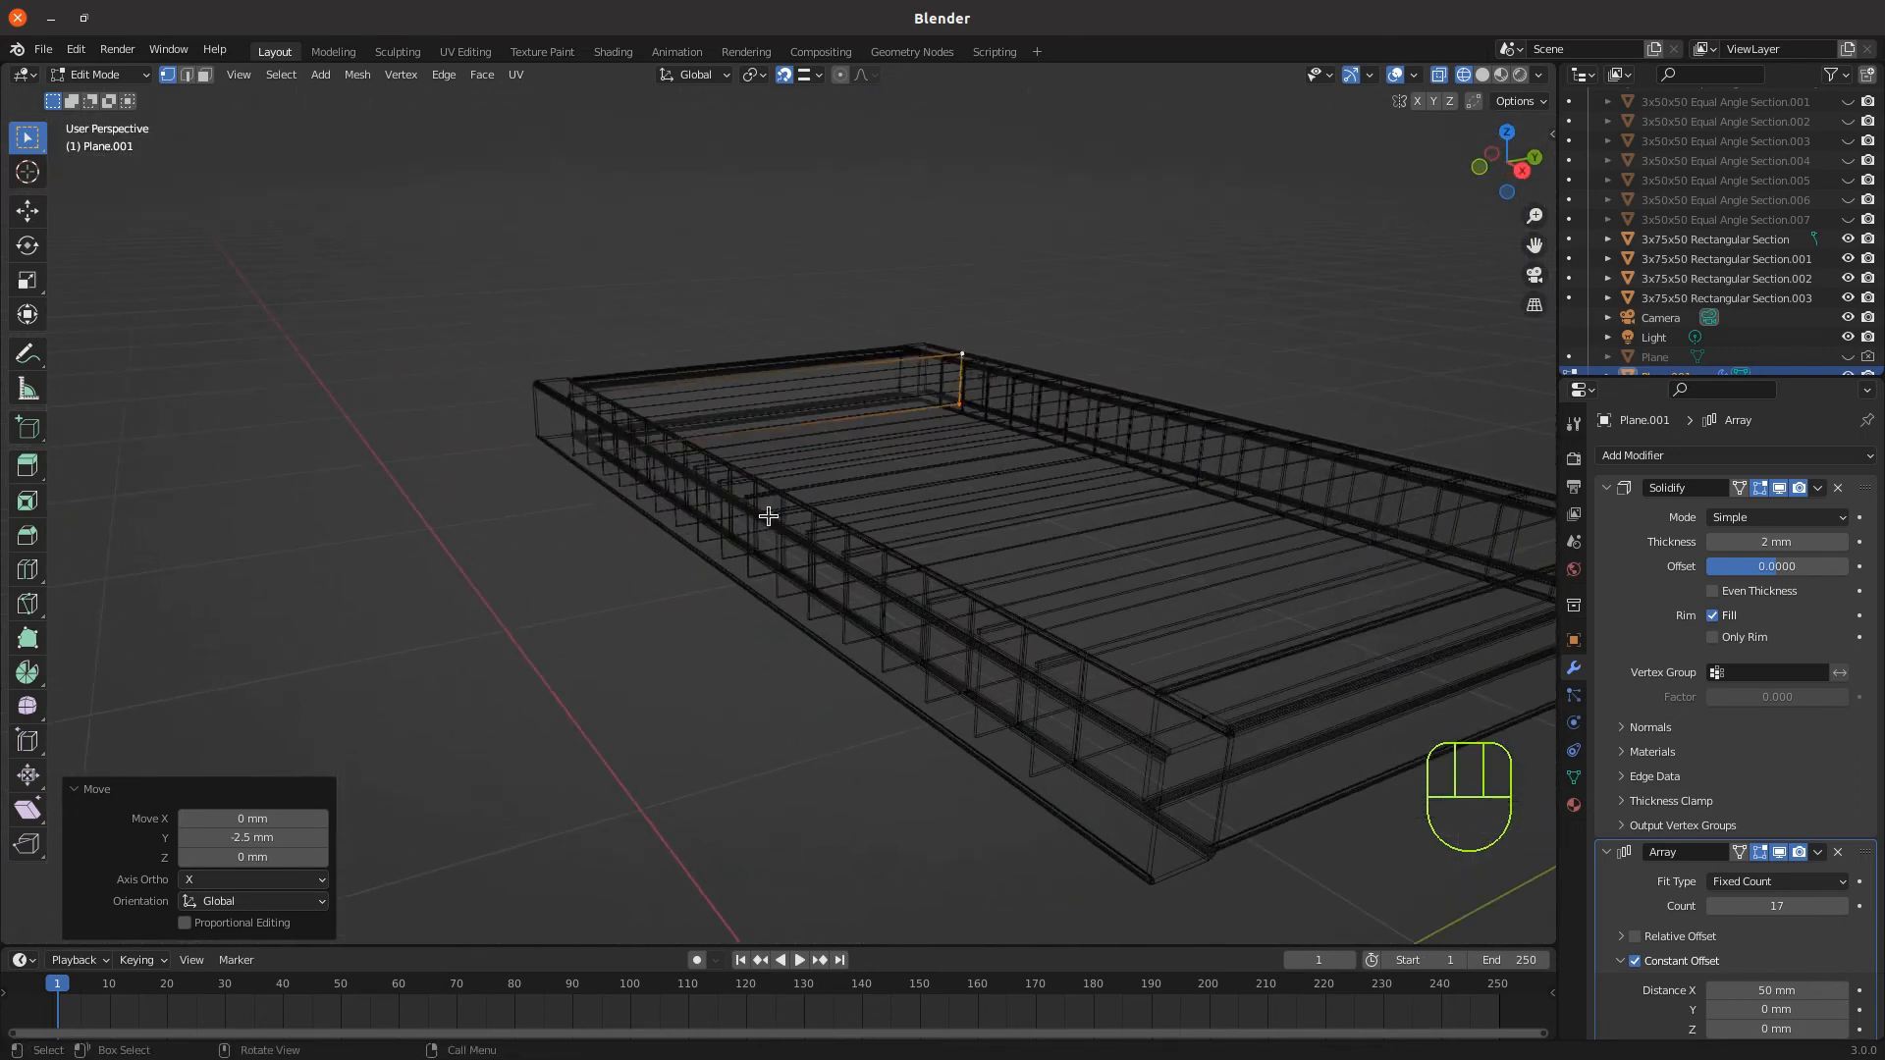
pyautogui.moveTo(725, 495); pyautogui.dragTo(750, 512, button='middle')
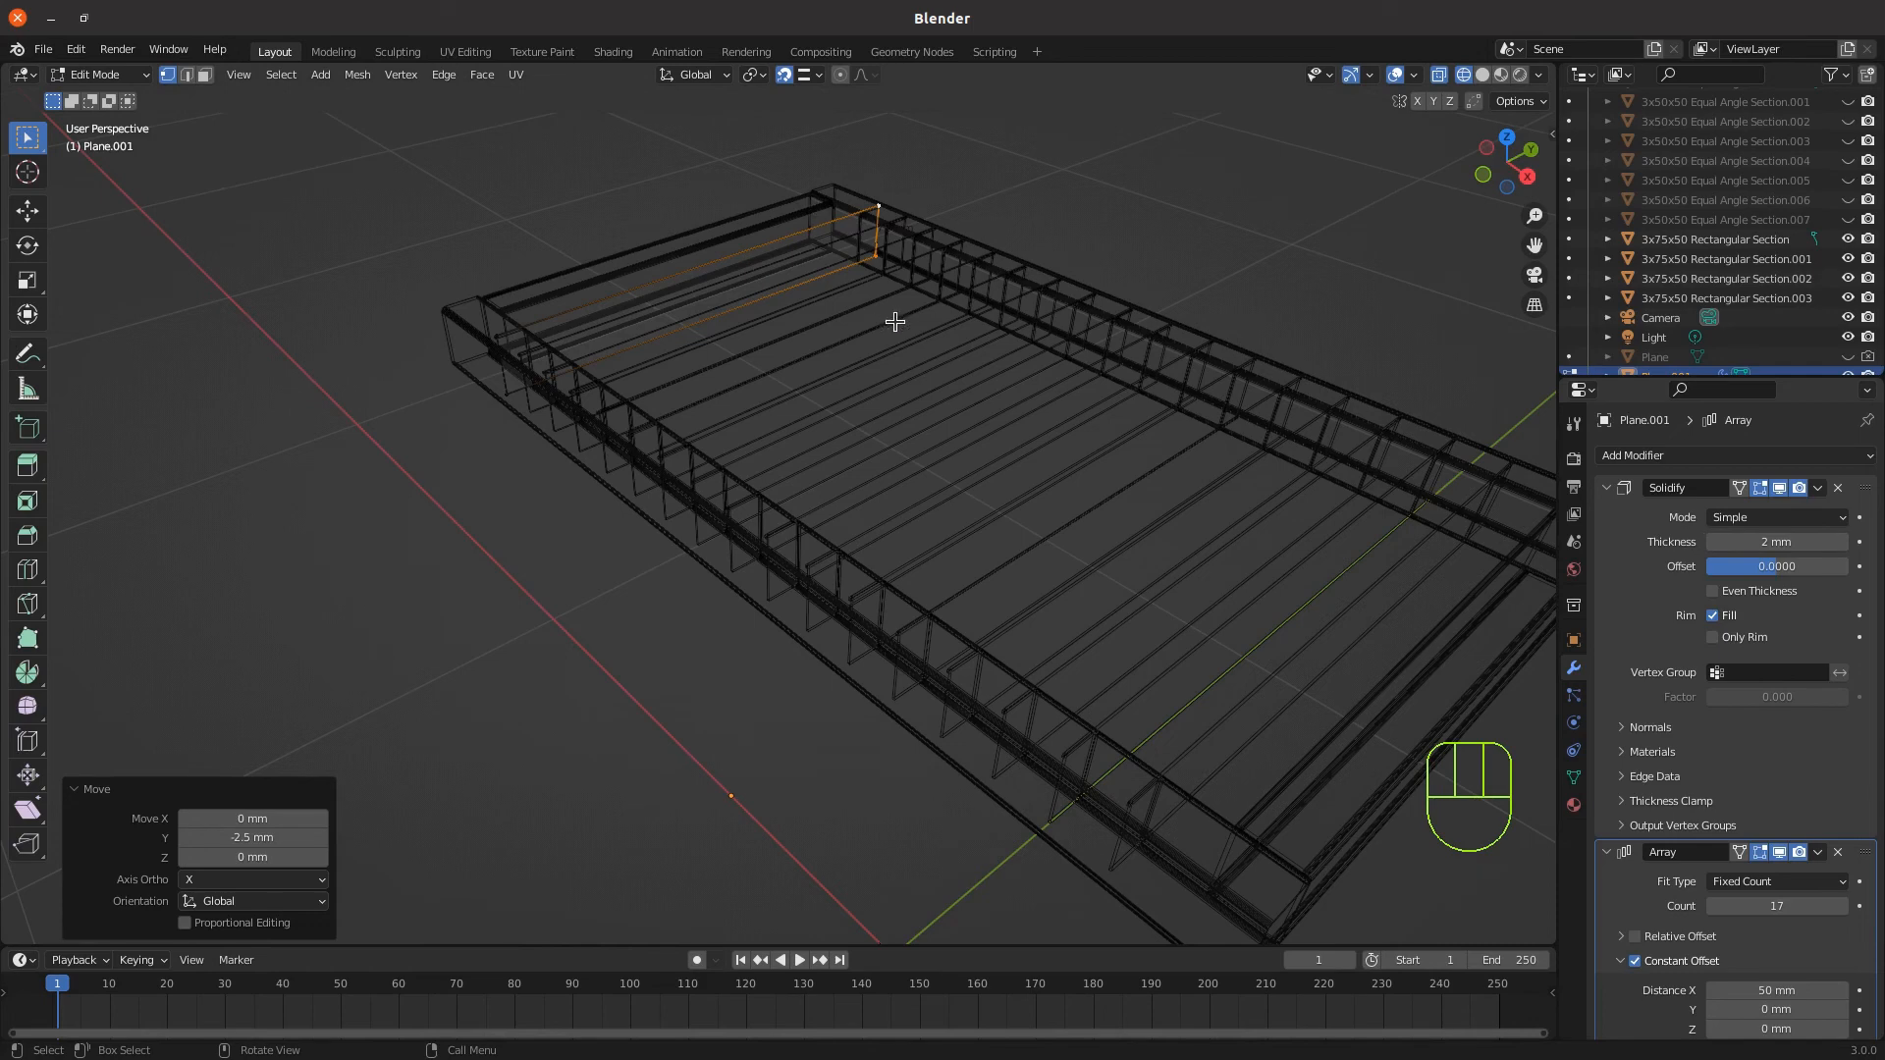
pyautogui.press('Tab')
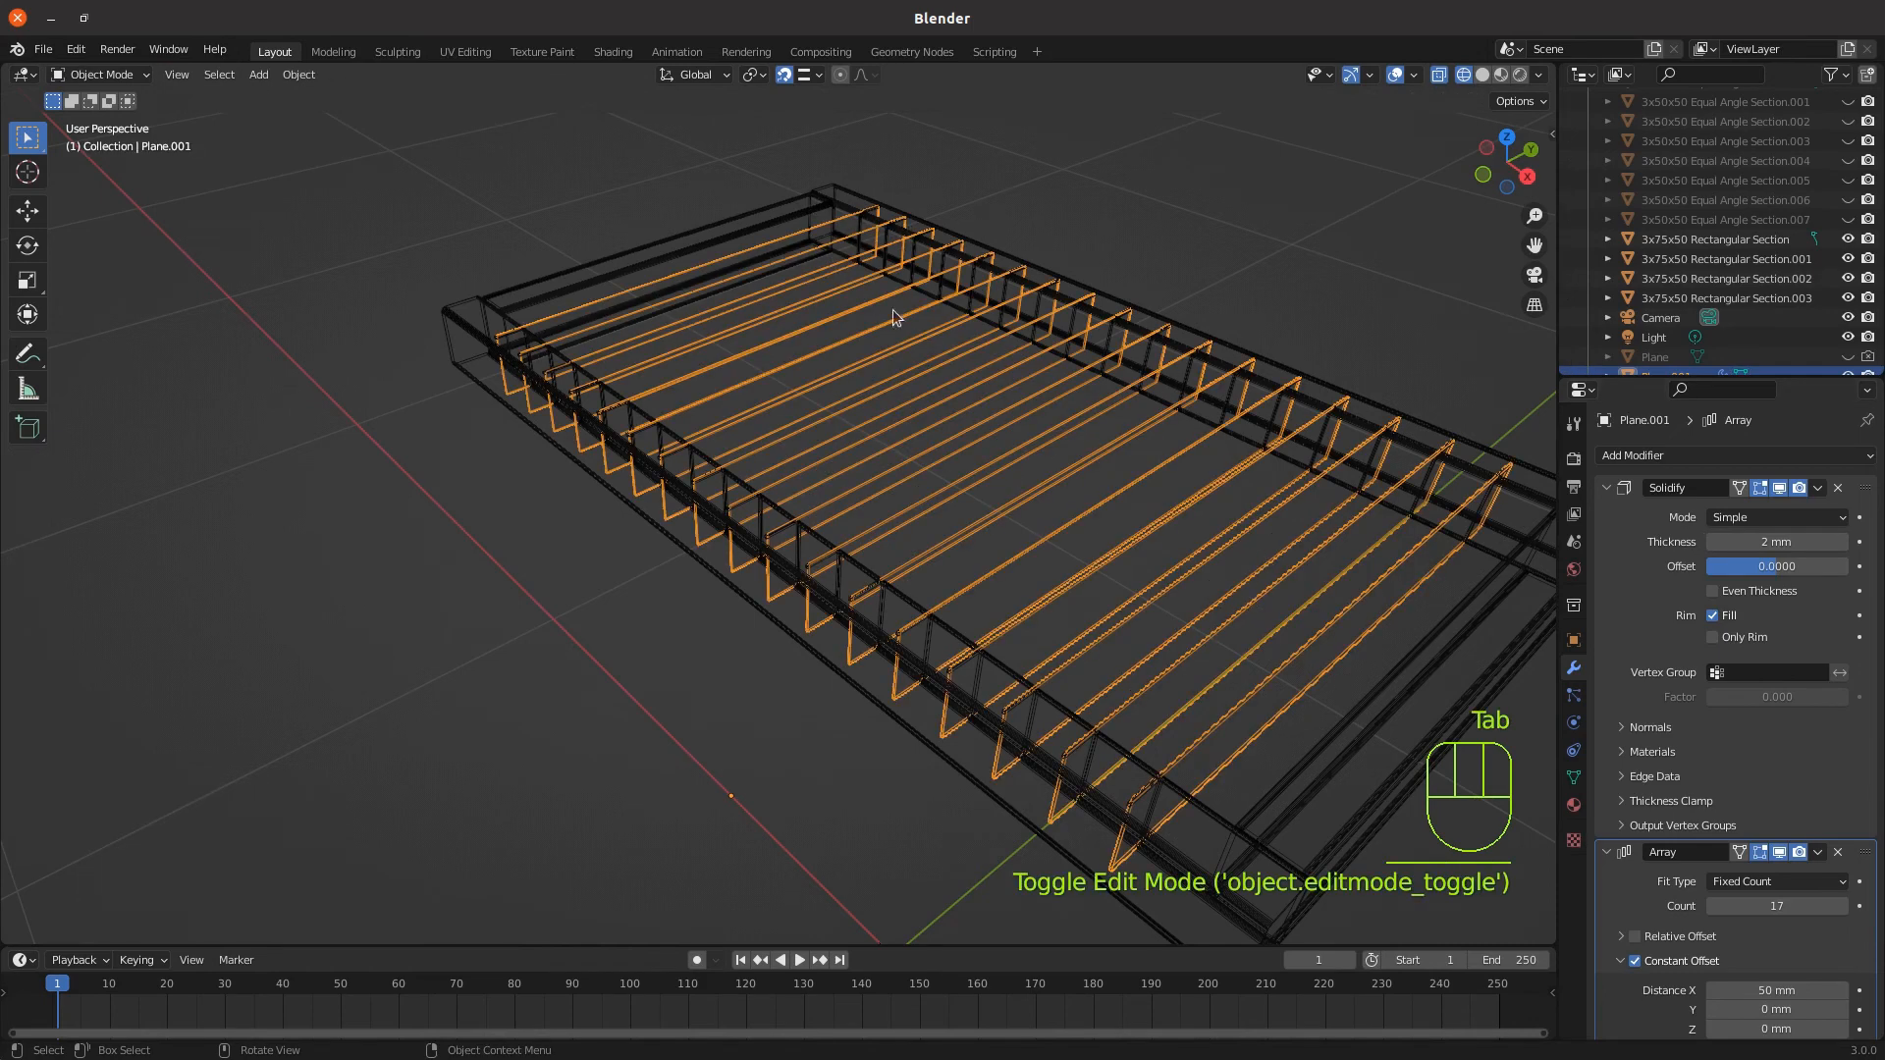
pyautogui.moveTo(807, 389)
pyautogui.keyDown('shift'); pyautogui.mouseDown(button='middle')
pyautogui.moveTo(832, 411)
pyautogui.moveTo(766, 420)
pyautogui.moveTo(695, 557)
pyautogui.moveTo(661, 551)
pyautogui.moveTo(691, 542)
pyautogui.mouseUp(button='middle'); pyautogui.keyUp('shift')
pyautogui.press('z')
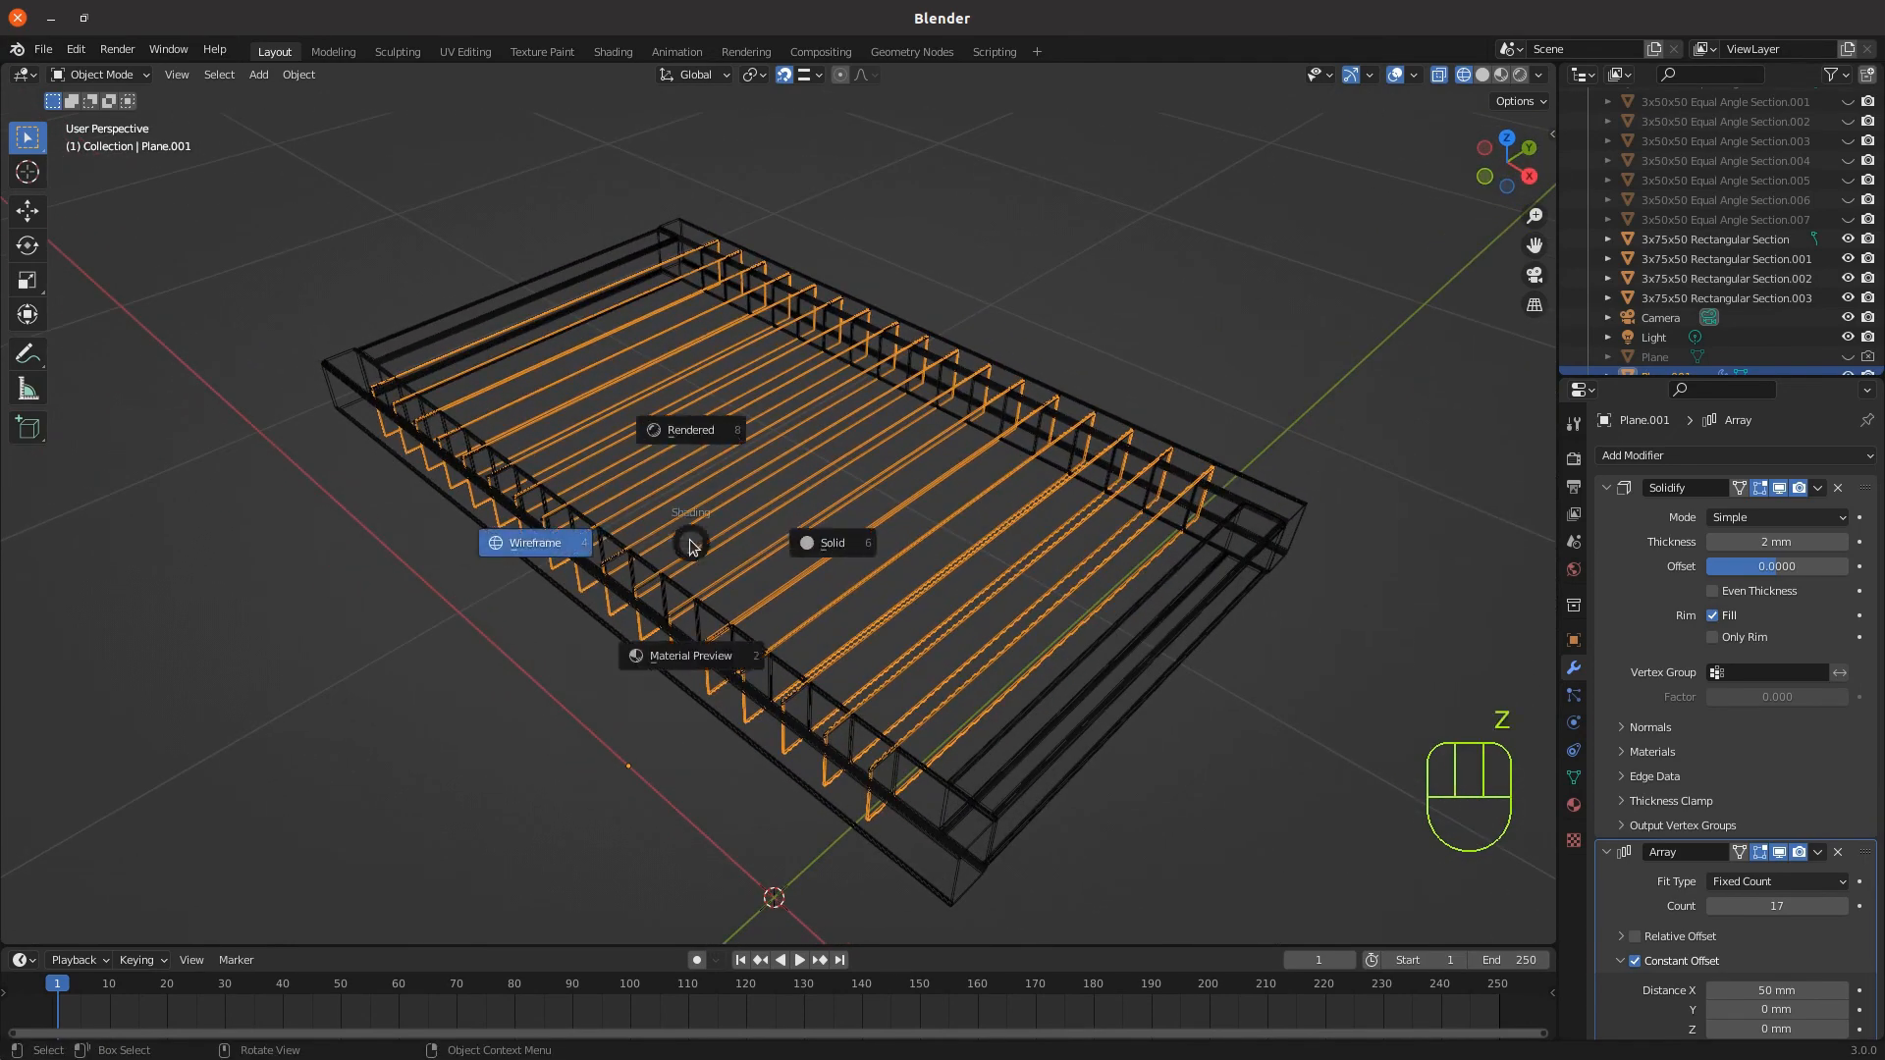
pyautogui.click(844, 541)
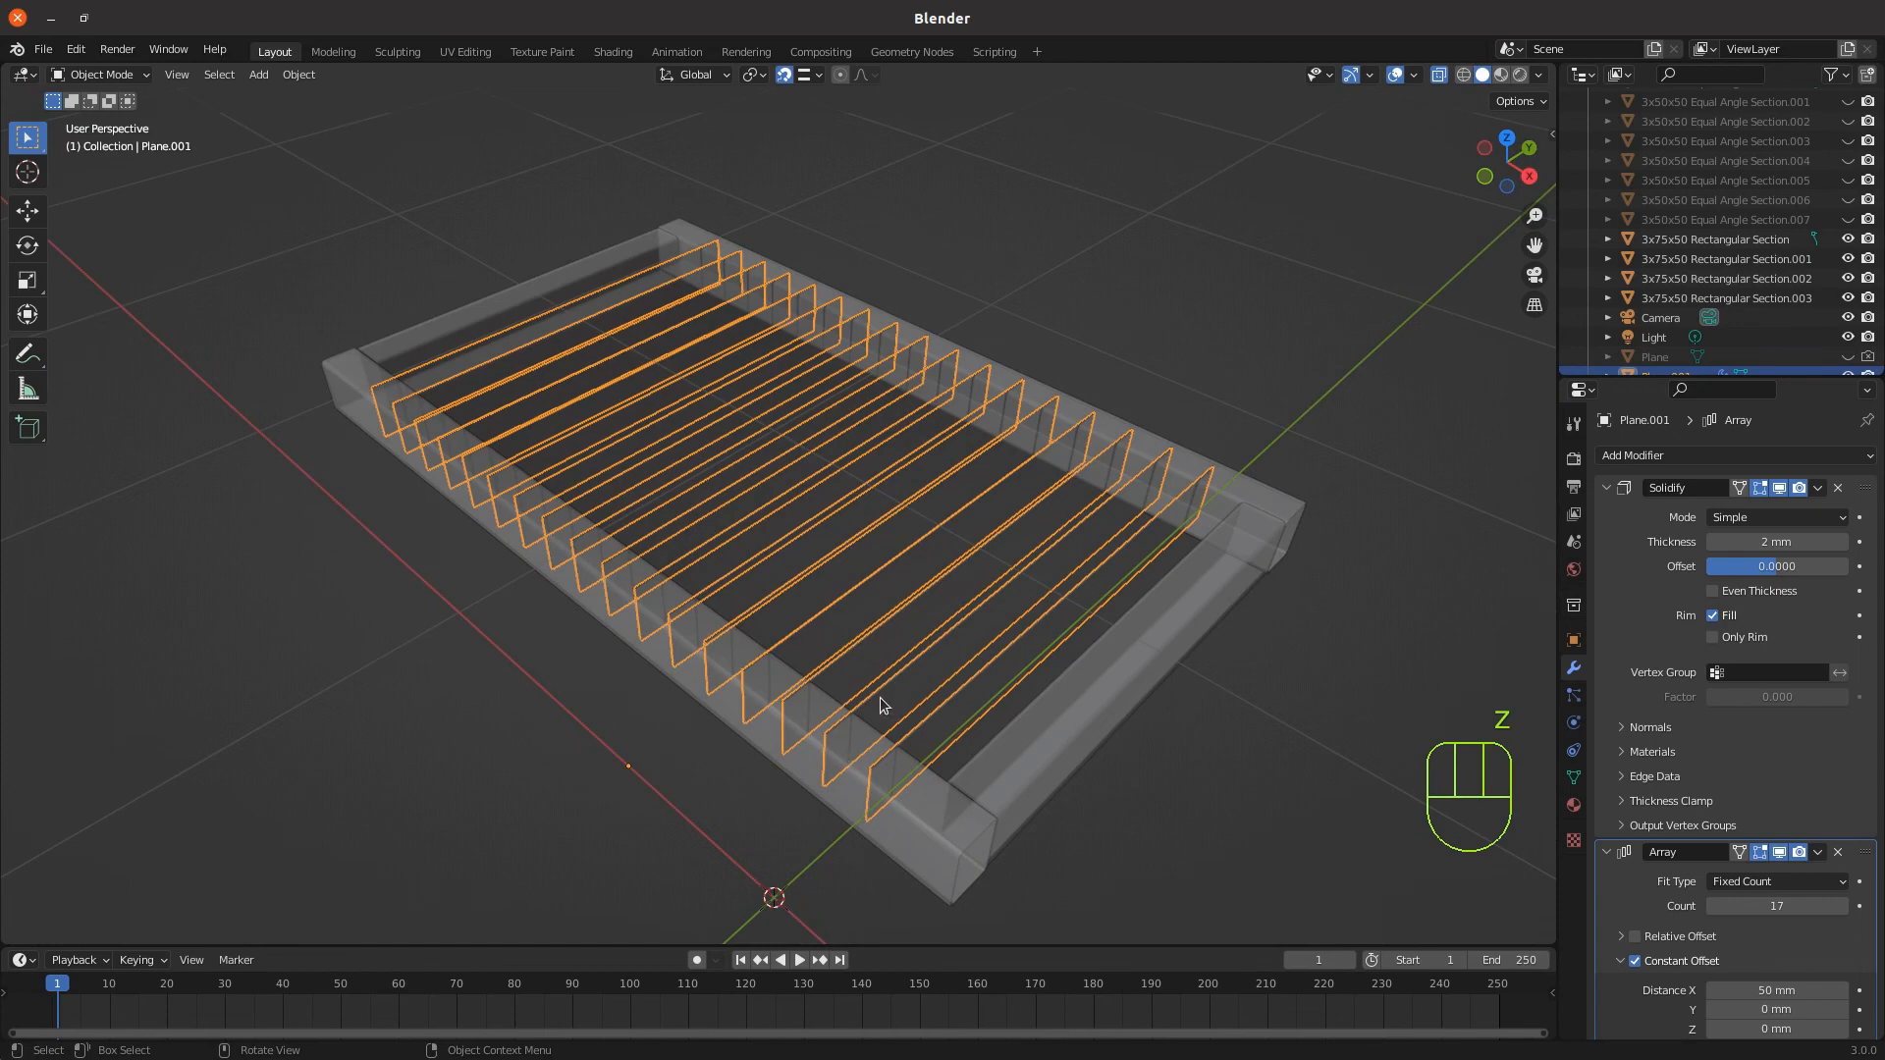
pyautogui.press('z')
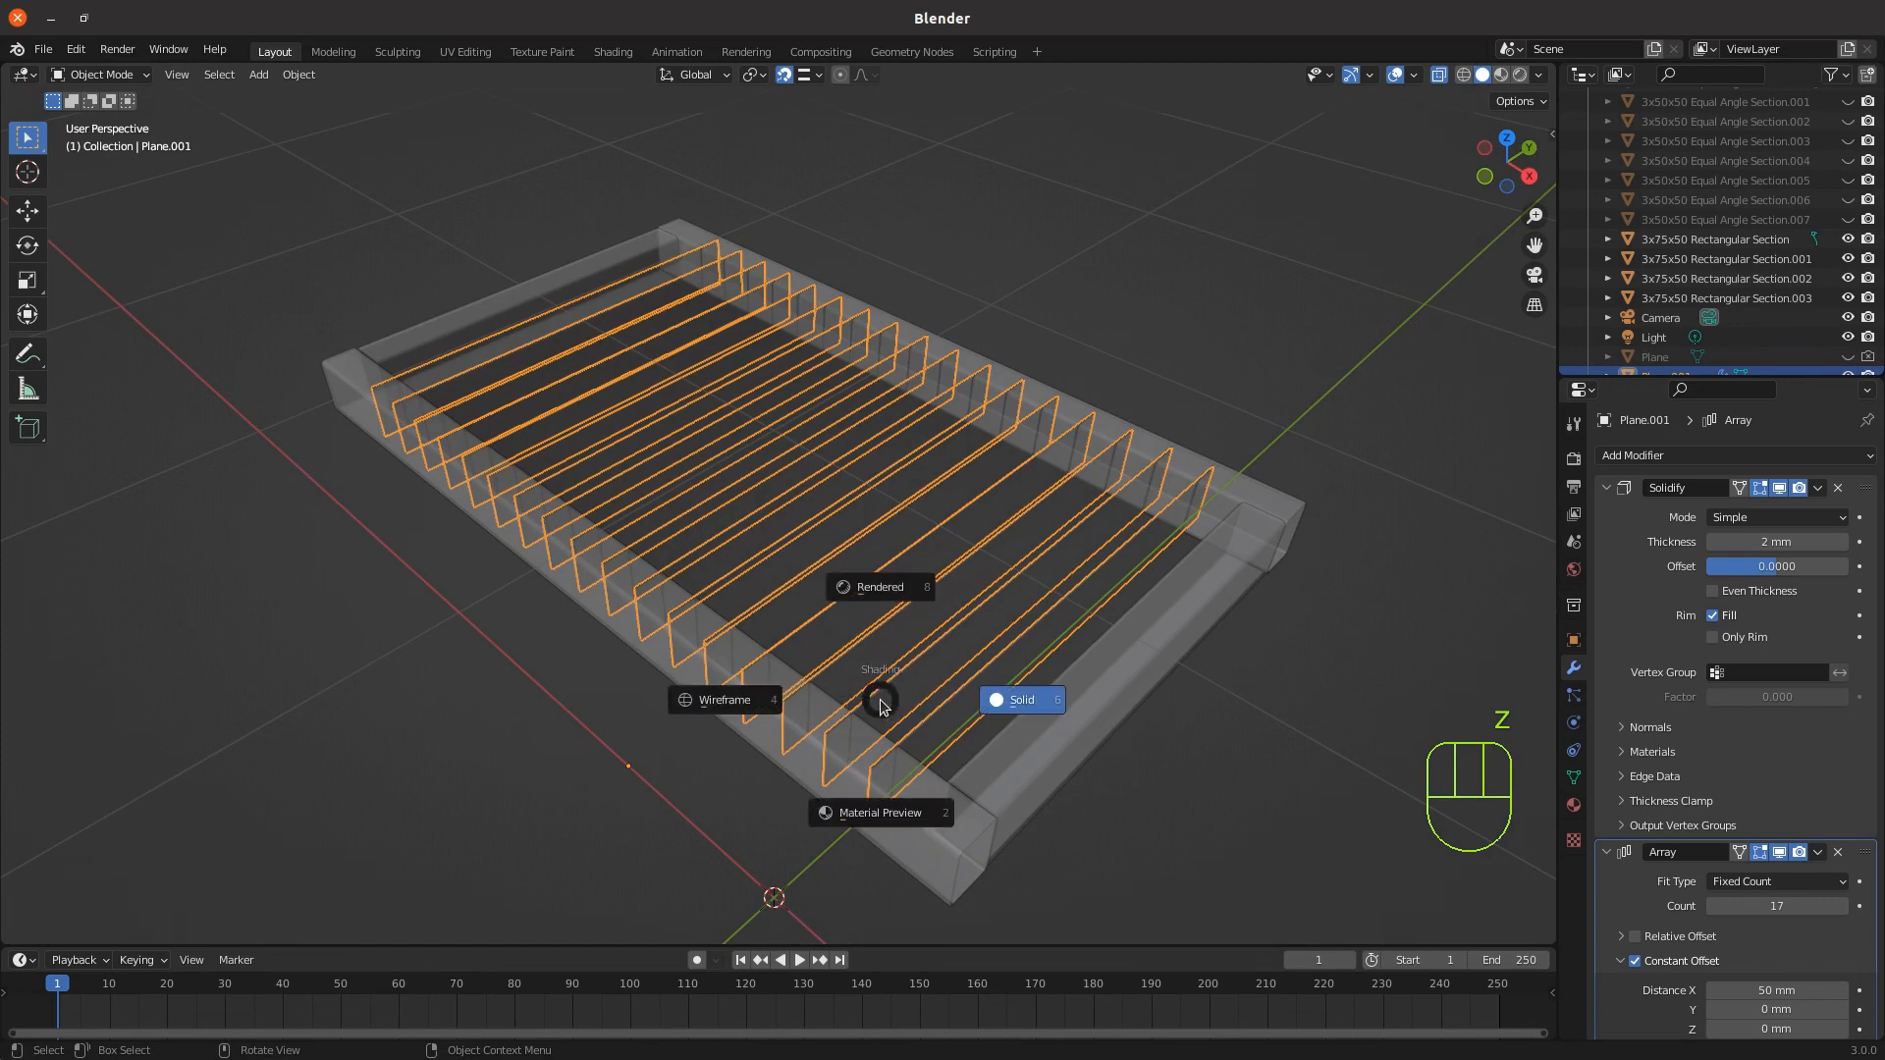
pyautogui.click(868, 811)
pyautogui.scroll(2, 690, 527)
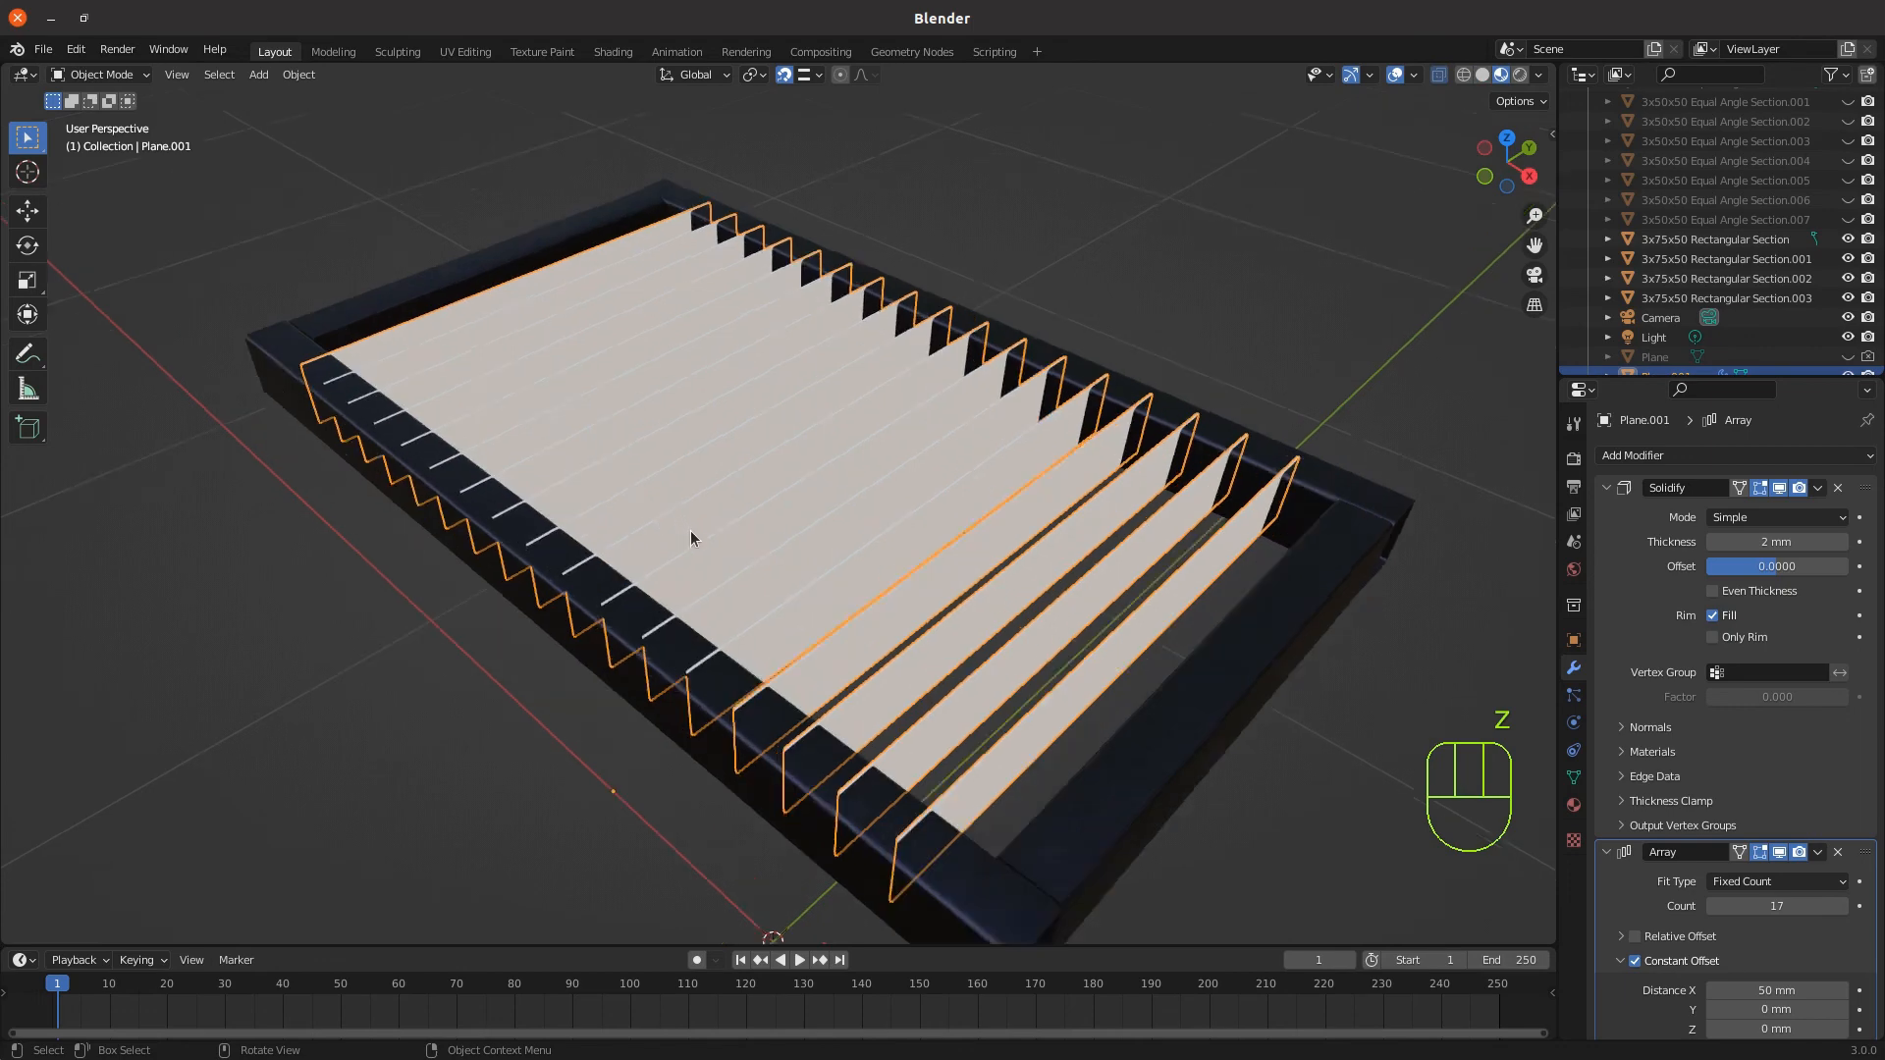
# Set the Solidify thickness of the arrayed panels to 1.2 mm
pyautogui.keyDown('shift'); pyautogui.moveTo(1000, 552); pyautogui.dragTo(1041, 712, button='middle'); pyautogui.keyUp('shift')
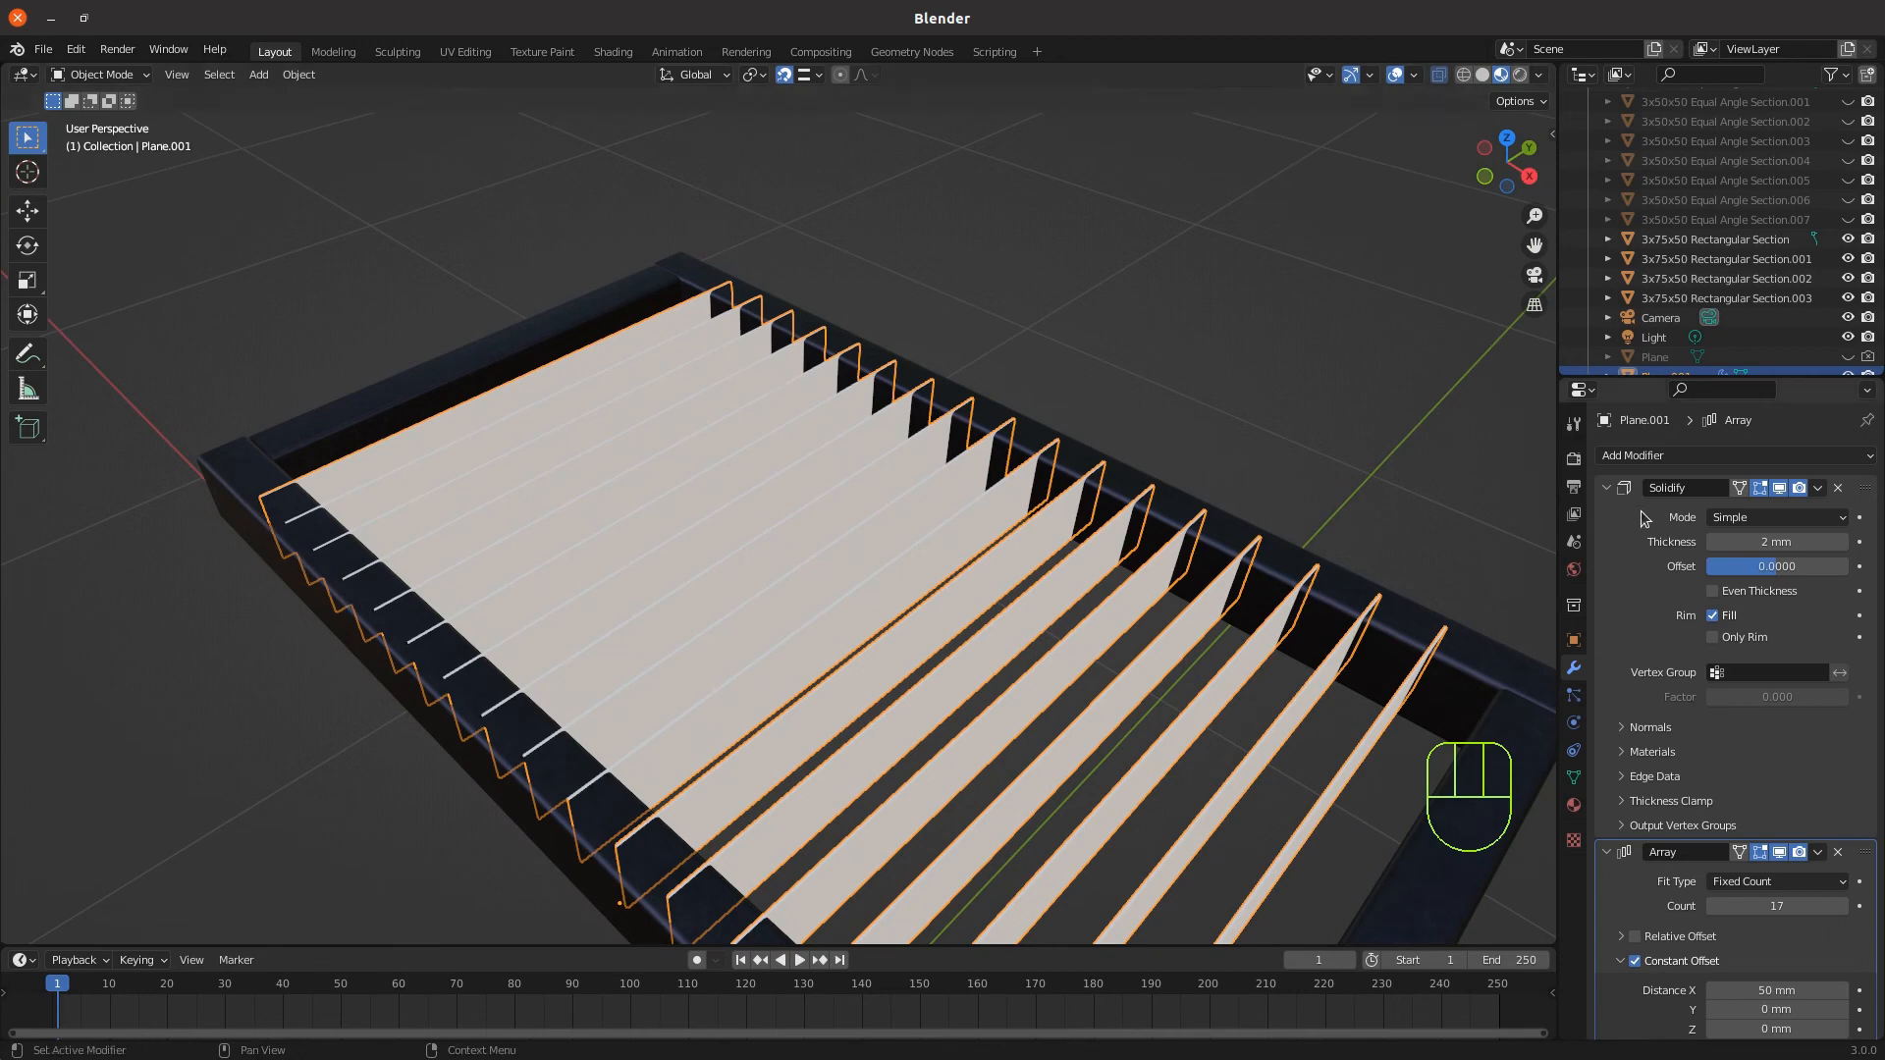
pyautogui.click(1774, 543)
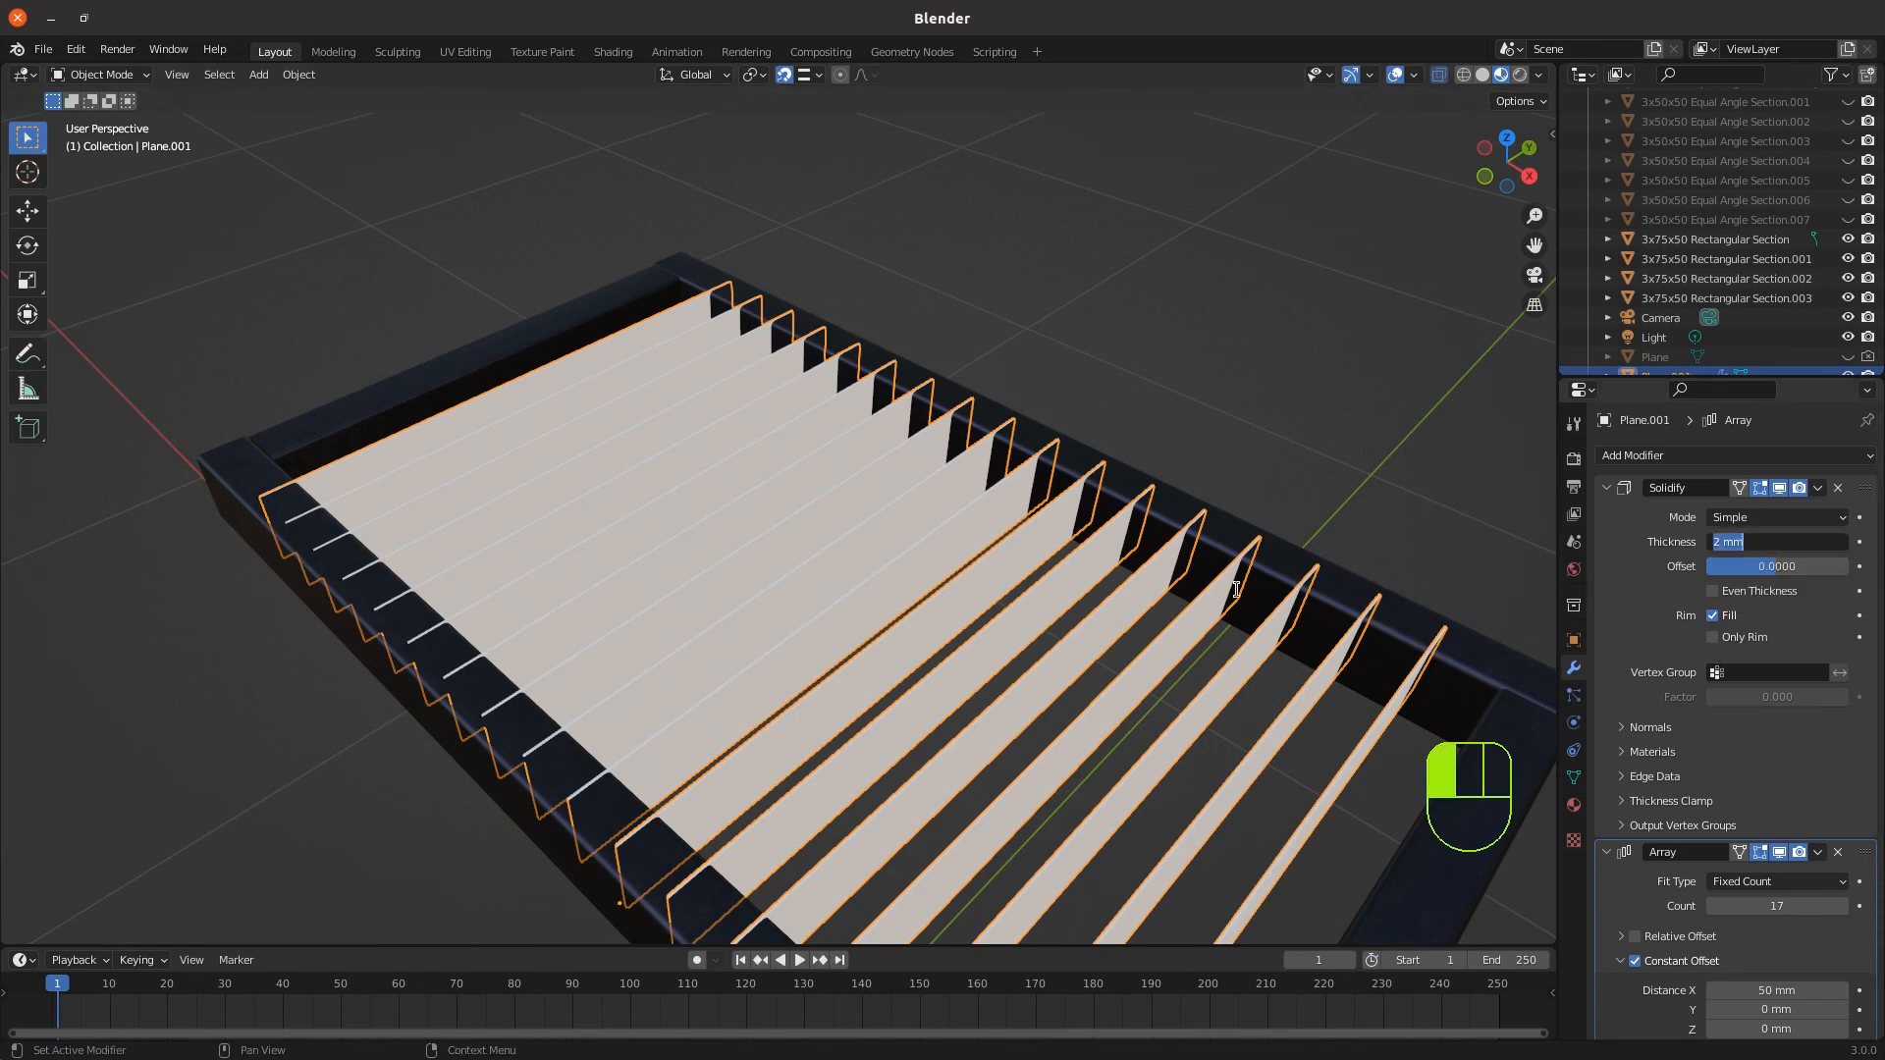
pyautogui.write('1.2')
pyautogui.click(1612, 579)
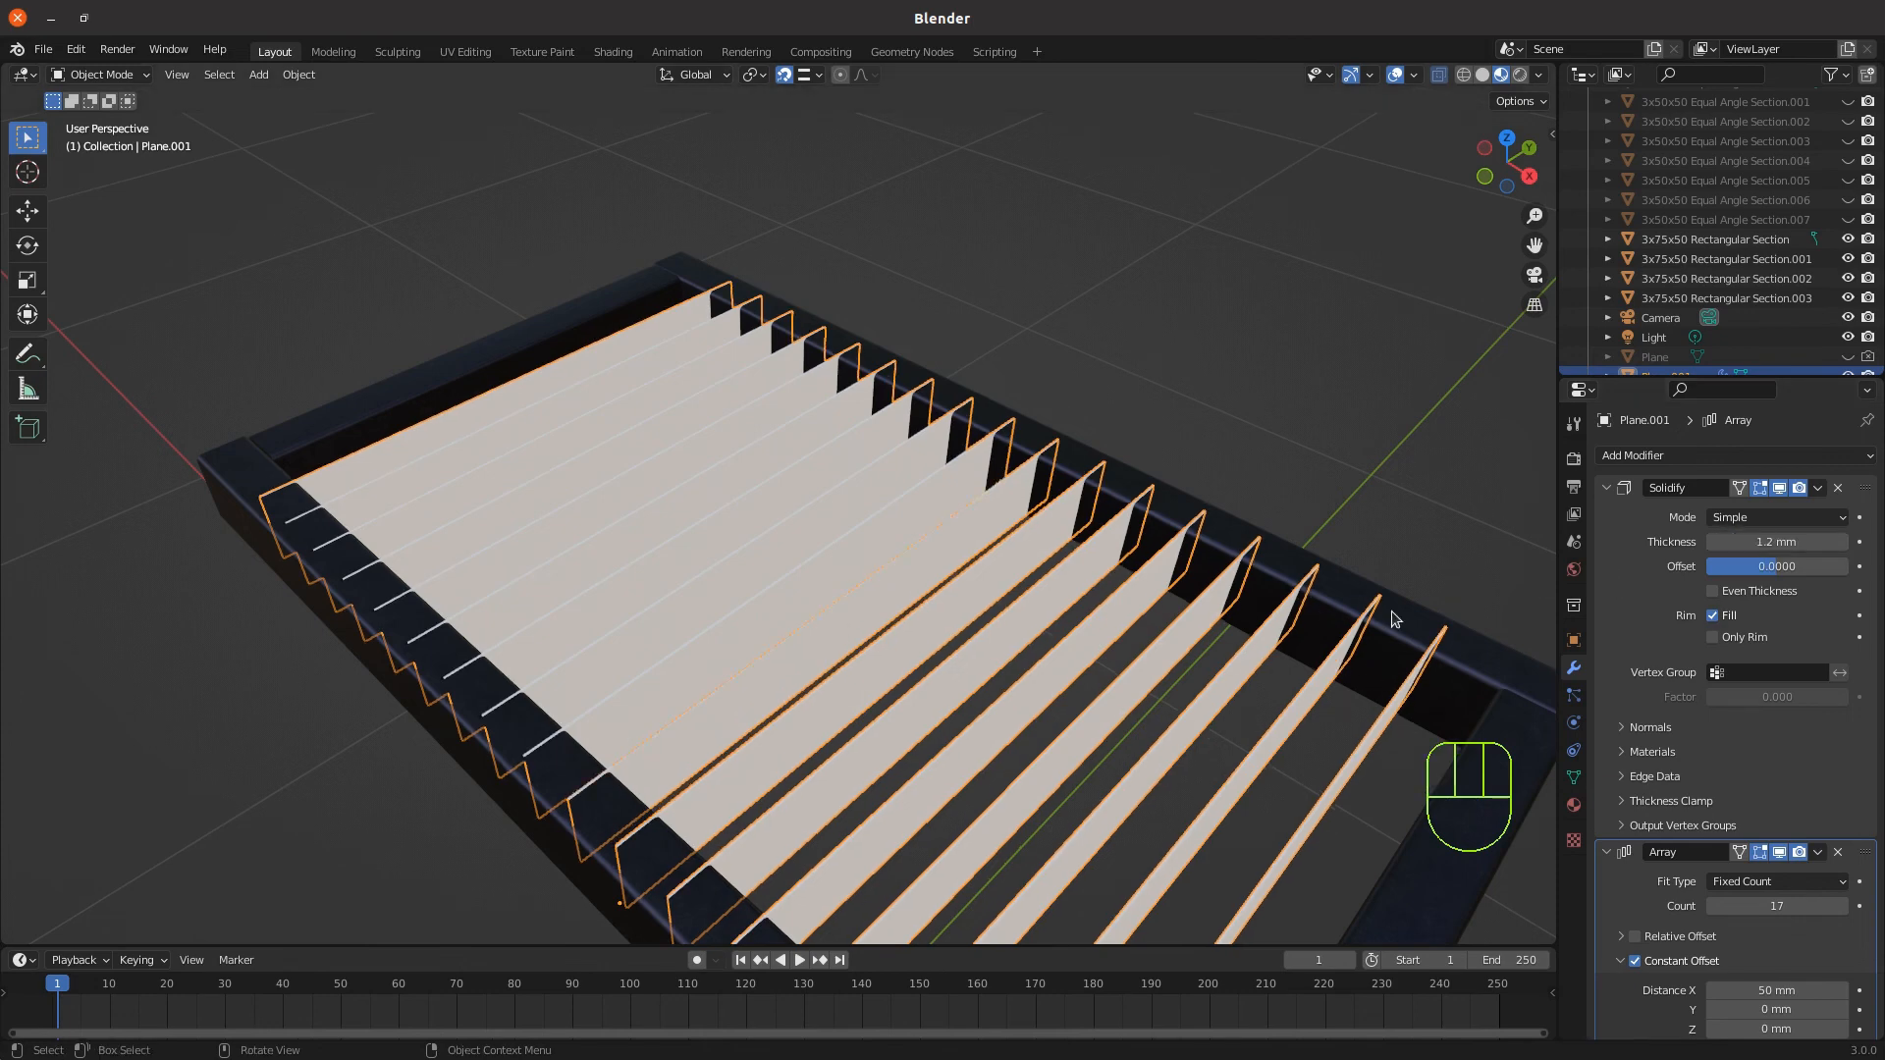
# Examine the clearance between the panels and the frame slots in the top orthographic wireframe view
pyautogui.press('KP_7')
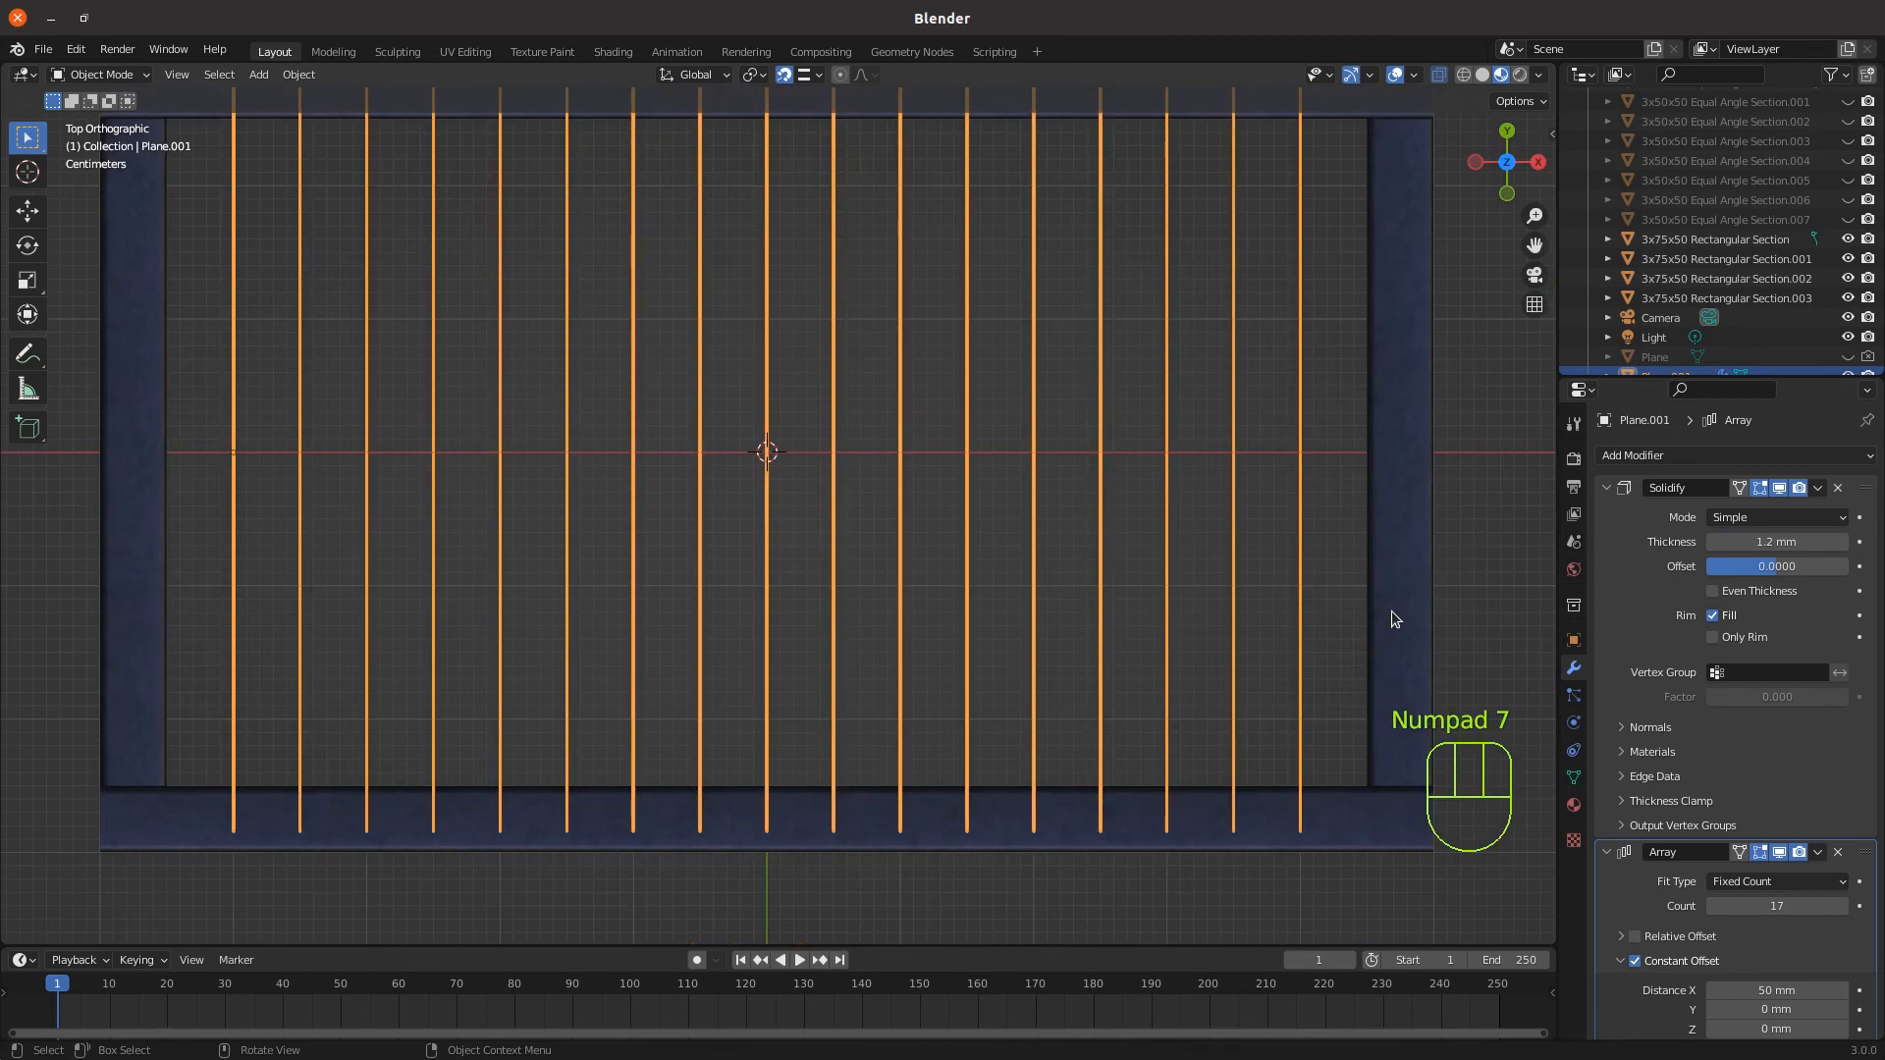
pyautogui.press('z')
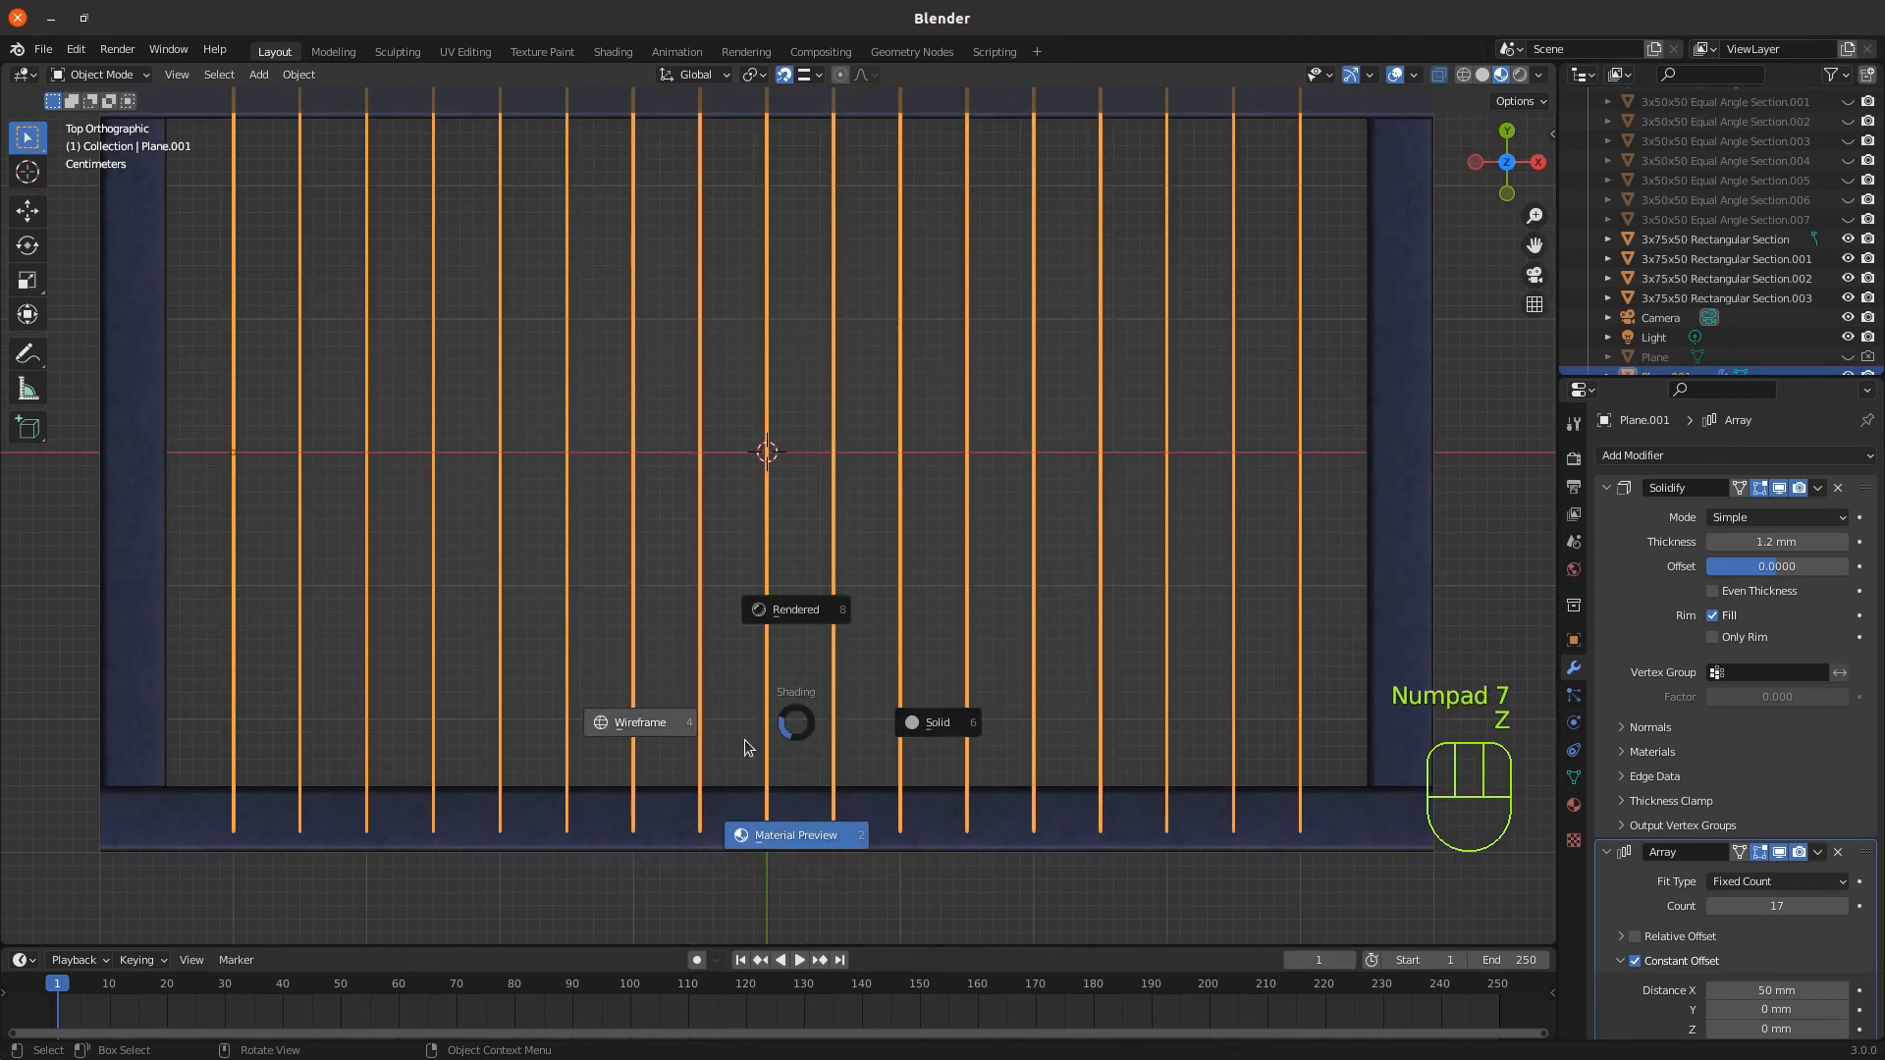
pyautogui.click(643, 723)
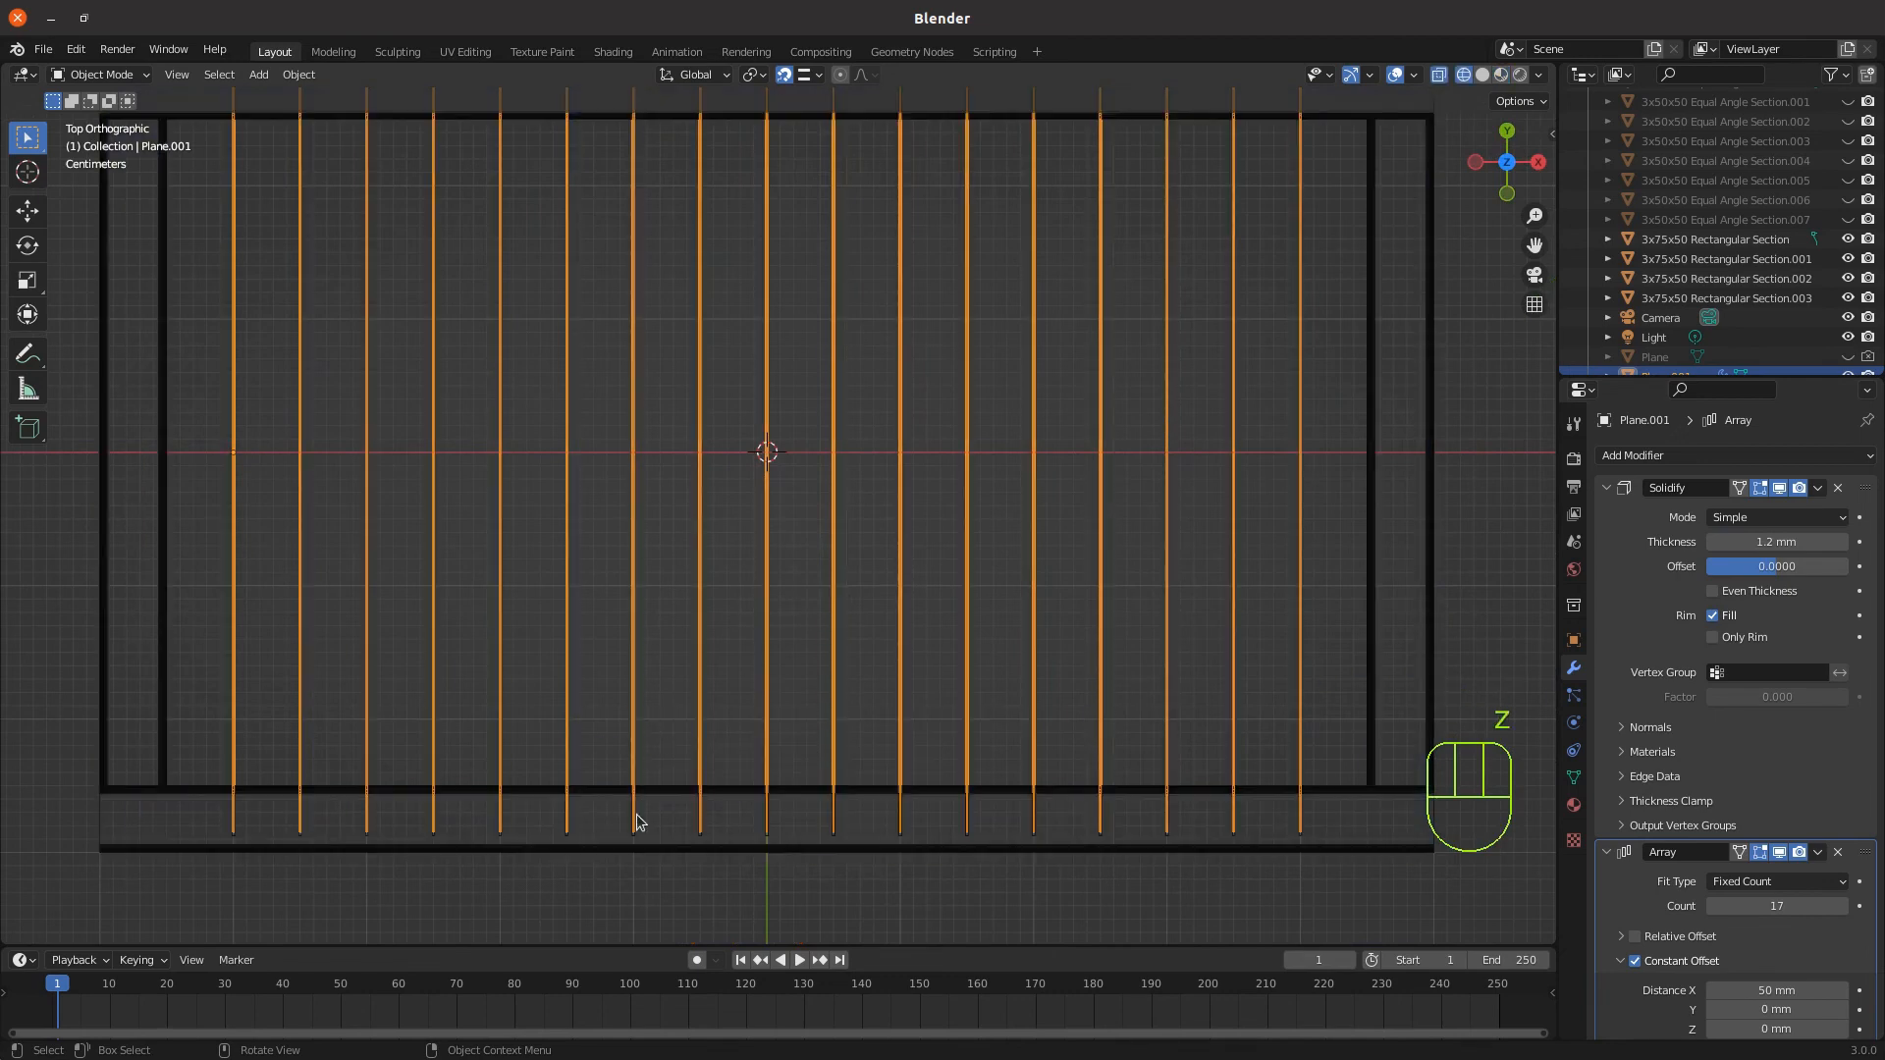
pyautogui.keyDown('shift'); pyautogui.moveTo(668, 868); pyautogui.dragTo(751, 365, button='middle'); pyautogui.keyUp('shift')
pyautogui.scroll(4, 652, 844)
pyautogui.scroll(6, 668, 639)
pyautogui.scroll(4, 672, 651)
pyautogui.keyDown('shift'); pyautogui.moveTo(475, 874); pyautogui.dragTo(825, 446, button='middle'); pyautogui.keyUp('shift')
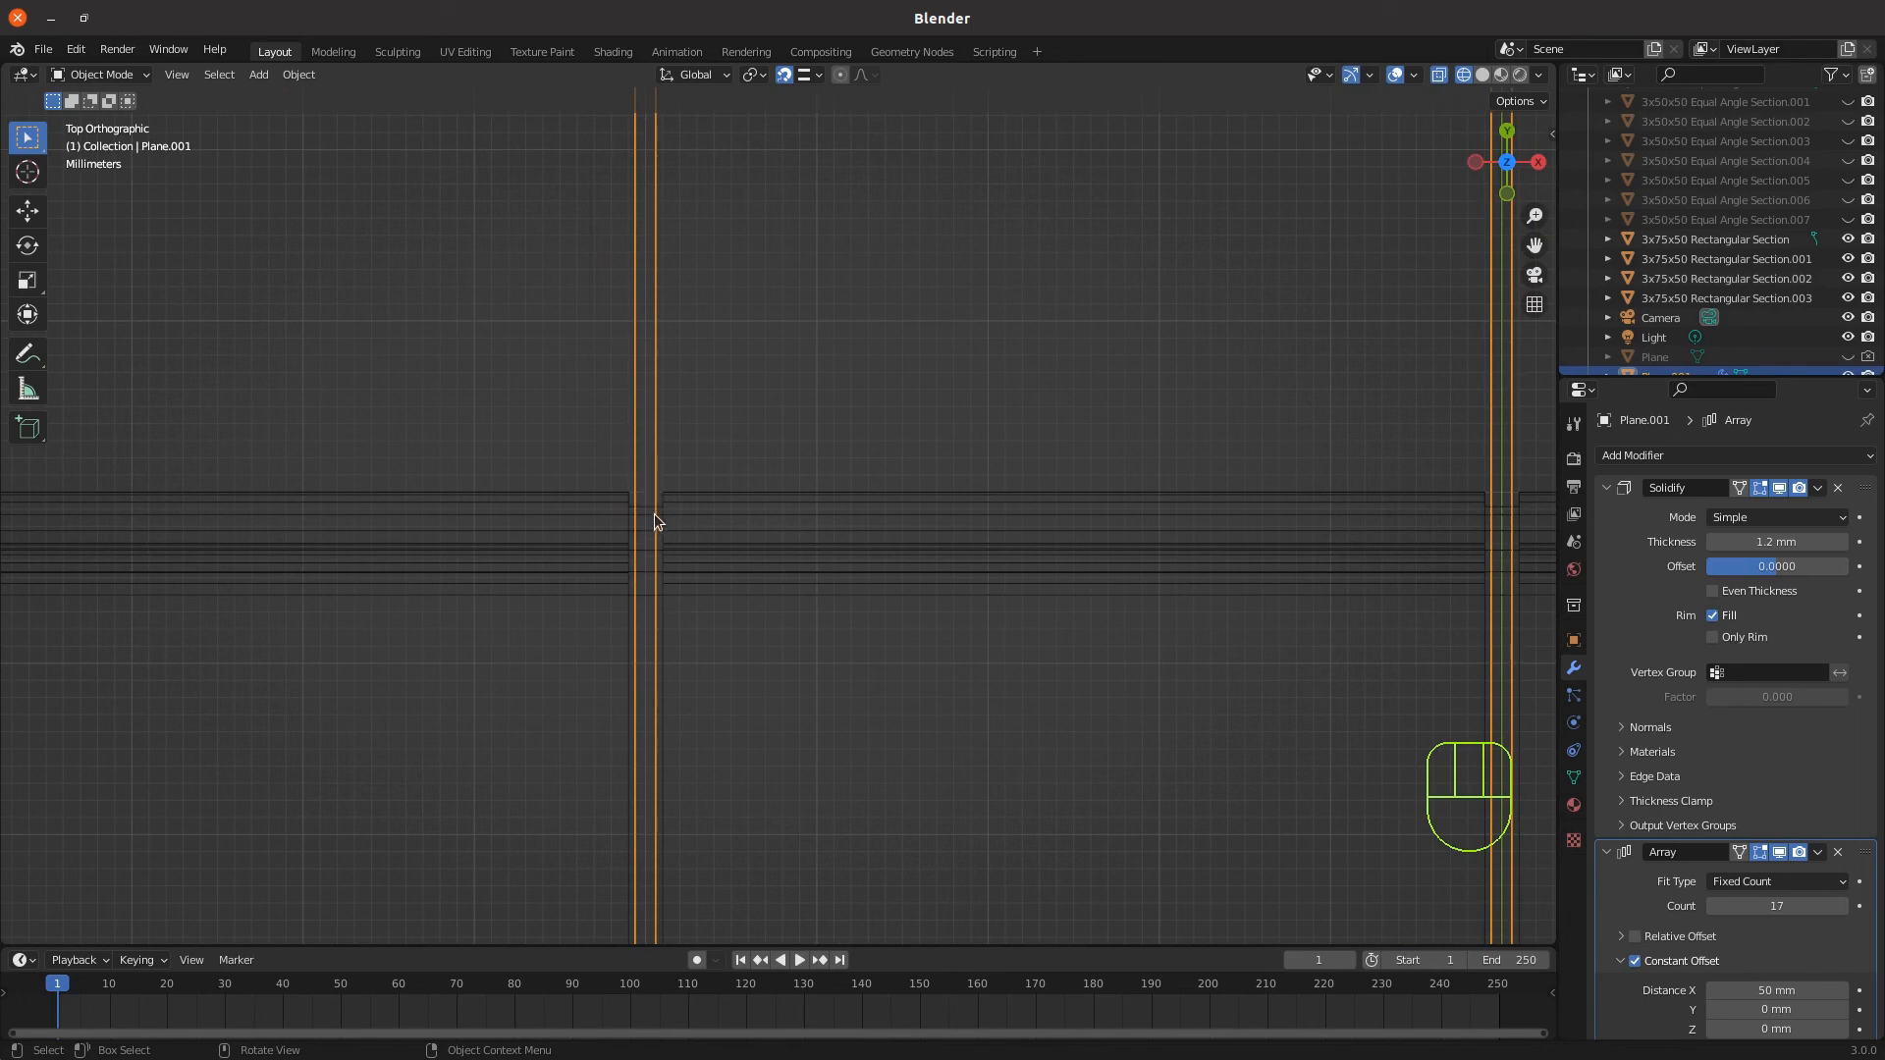
pyautogui.scroll(-12, 624, 570)
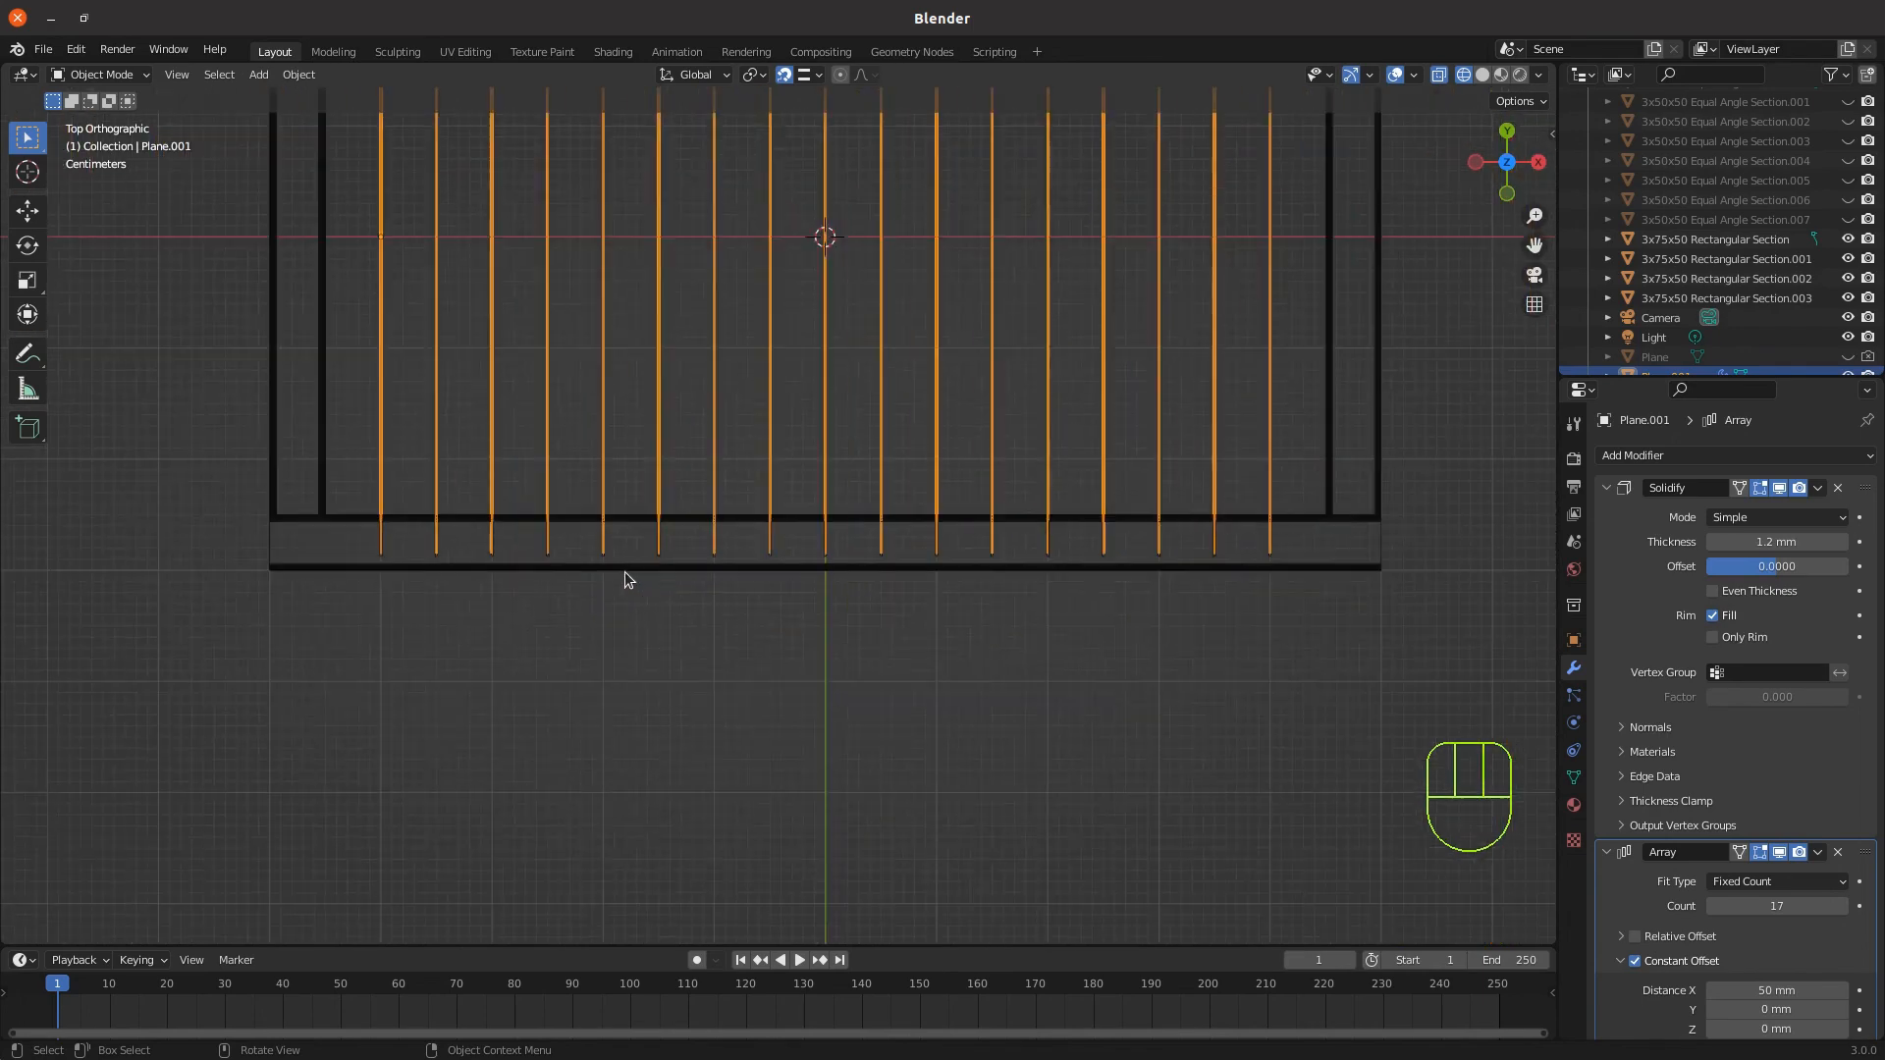
# Show the table top in a perspective view with Material Preview shading again
pyautogui.scroll(-5, 722, 516)
pyautogui.moveTo(704, 697); pyautogui.dragTo(625, 577, button='middle')
pyautogui.scroll(2, 648, 588)
pyautogui.keyDown('shift'); pyautogui.moveTo(785, 661); pyautogui.dragTo(697, 621, button='middle'); pyautogui.keyUp('shift')
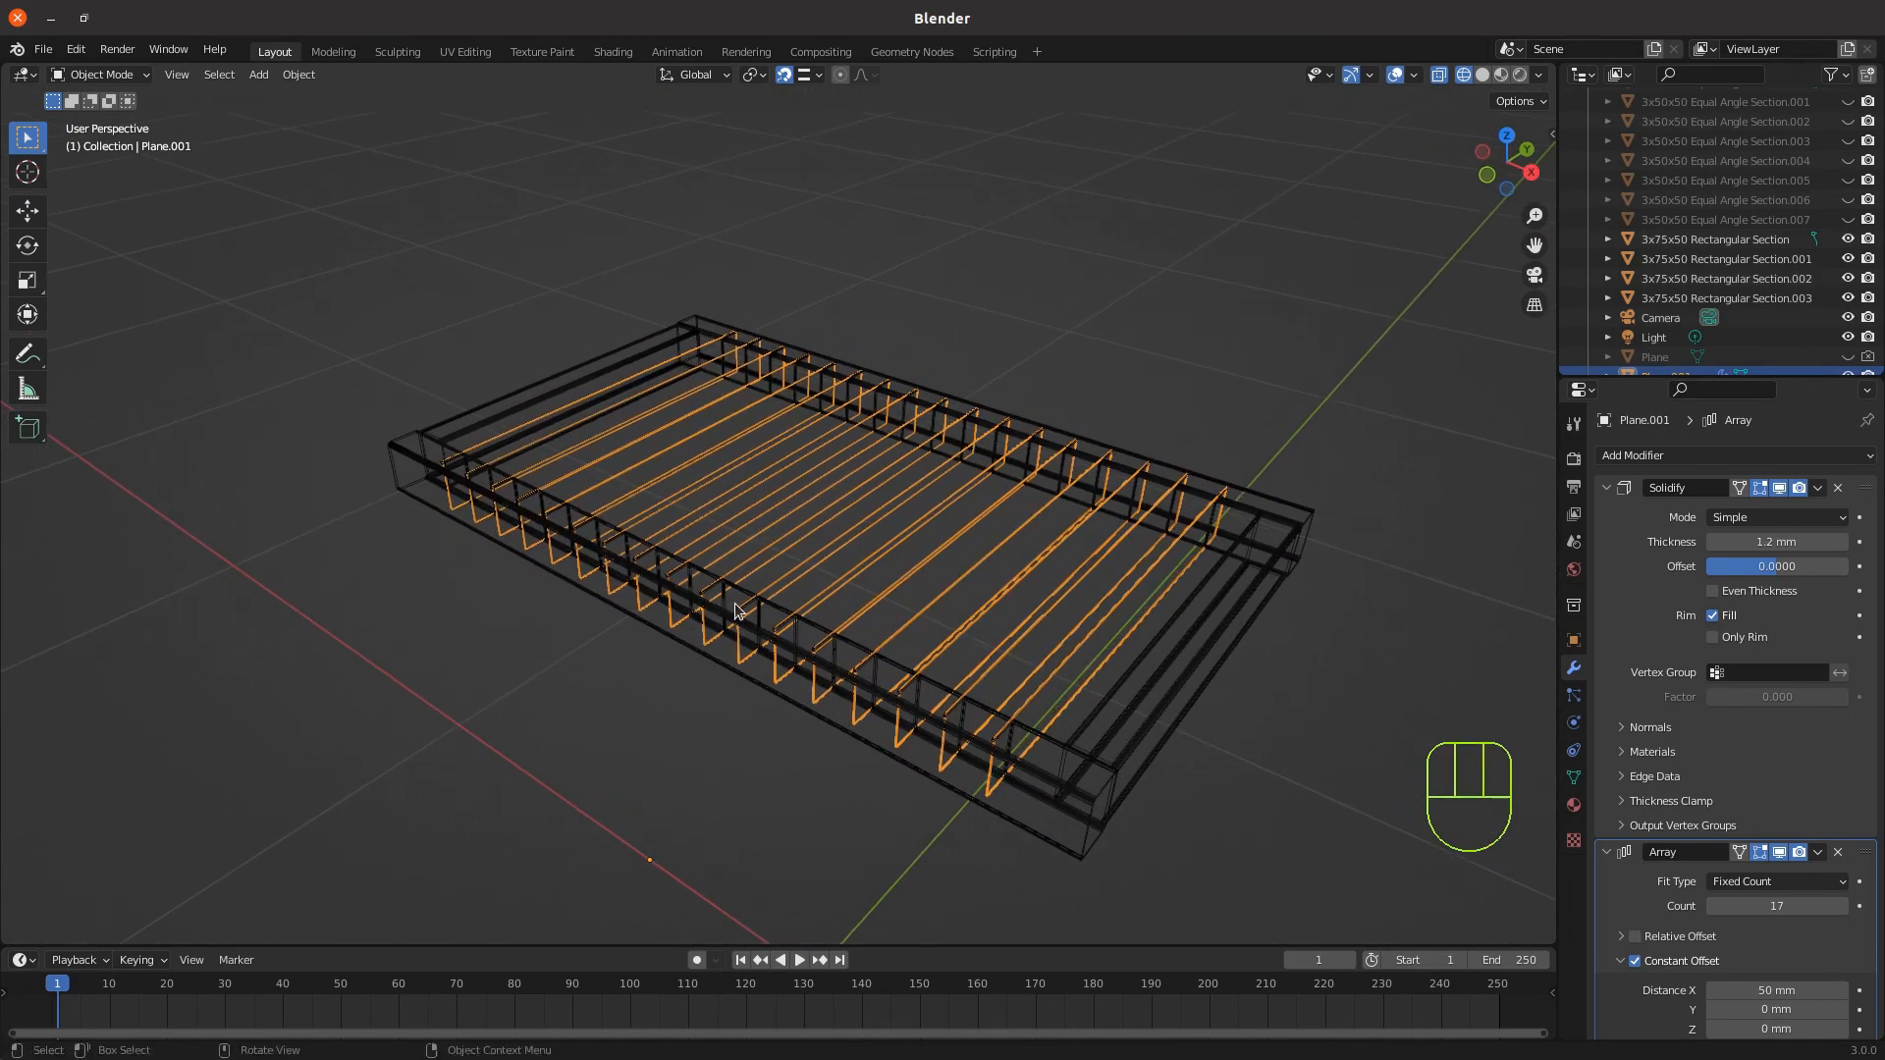
pyautogui.press('z')
pyautogui.click(732, 716)
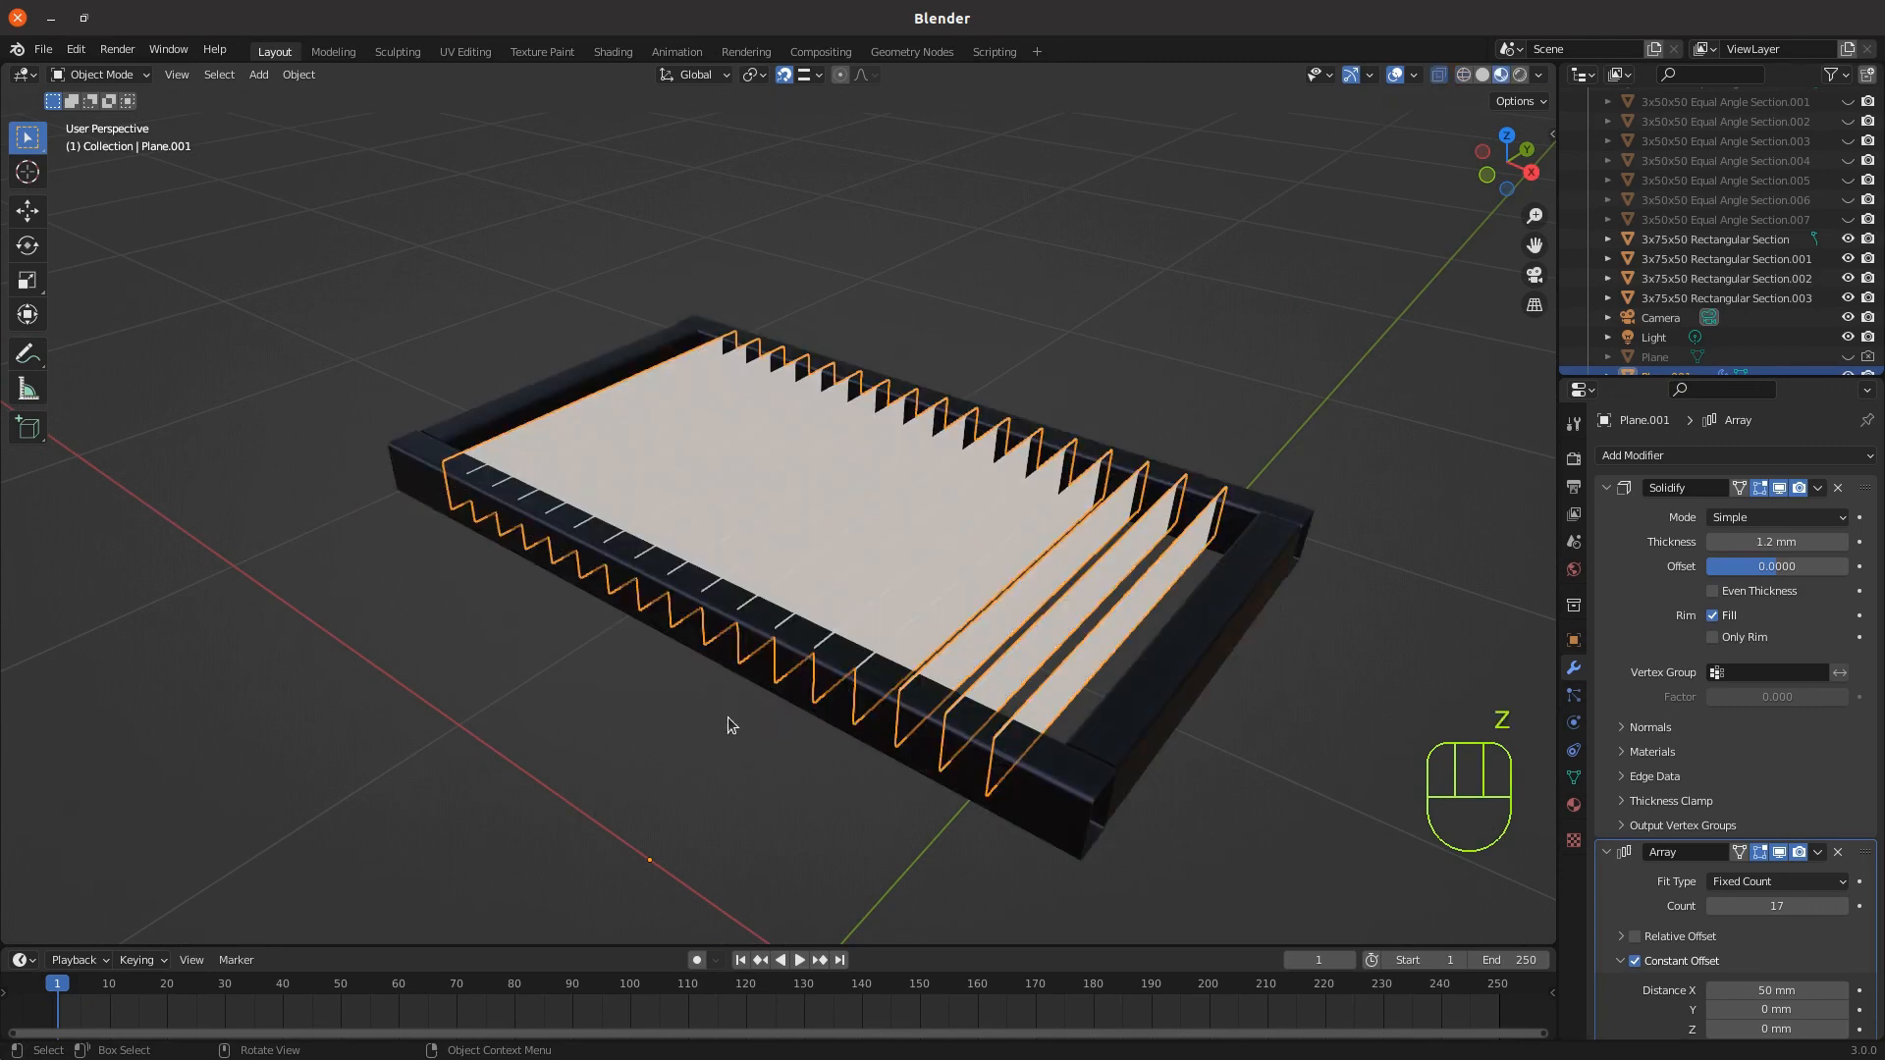
pyautogui.moveTo(972, 663)
pyautogui.mouseDown(button='middle')
pyautogui.moveTo(963, 692)
pyautogui.moveTo(945, 638)
pyautogui.mouseUp(button='middle')
pyautogui.scroll(-2, 962, 691)
pyautogui.scroll(1, 922, 650)
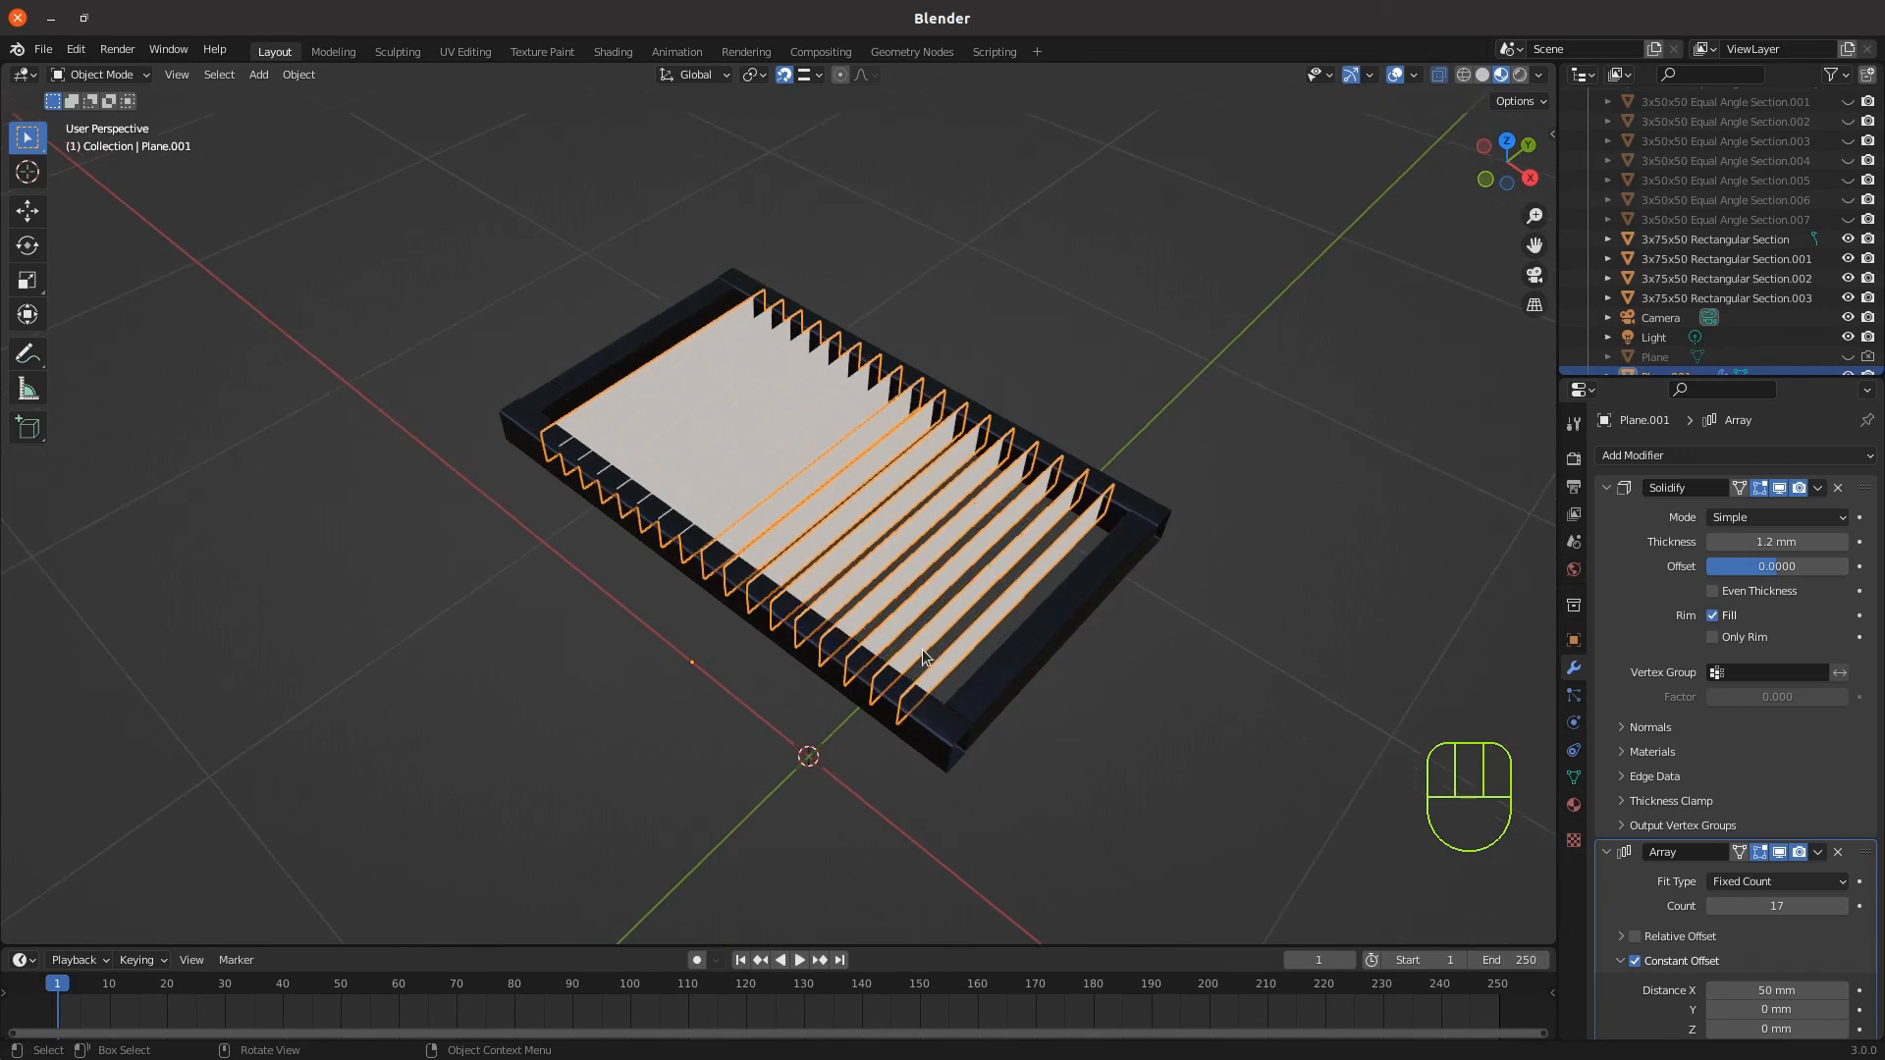
# Deselect everything and unhide all eight 3x50x50 Equal Angle Sections, from the base section through .007, to show the whole table
pyautogui.hotkey('alt', 'a')
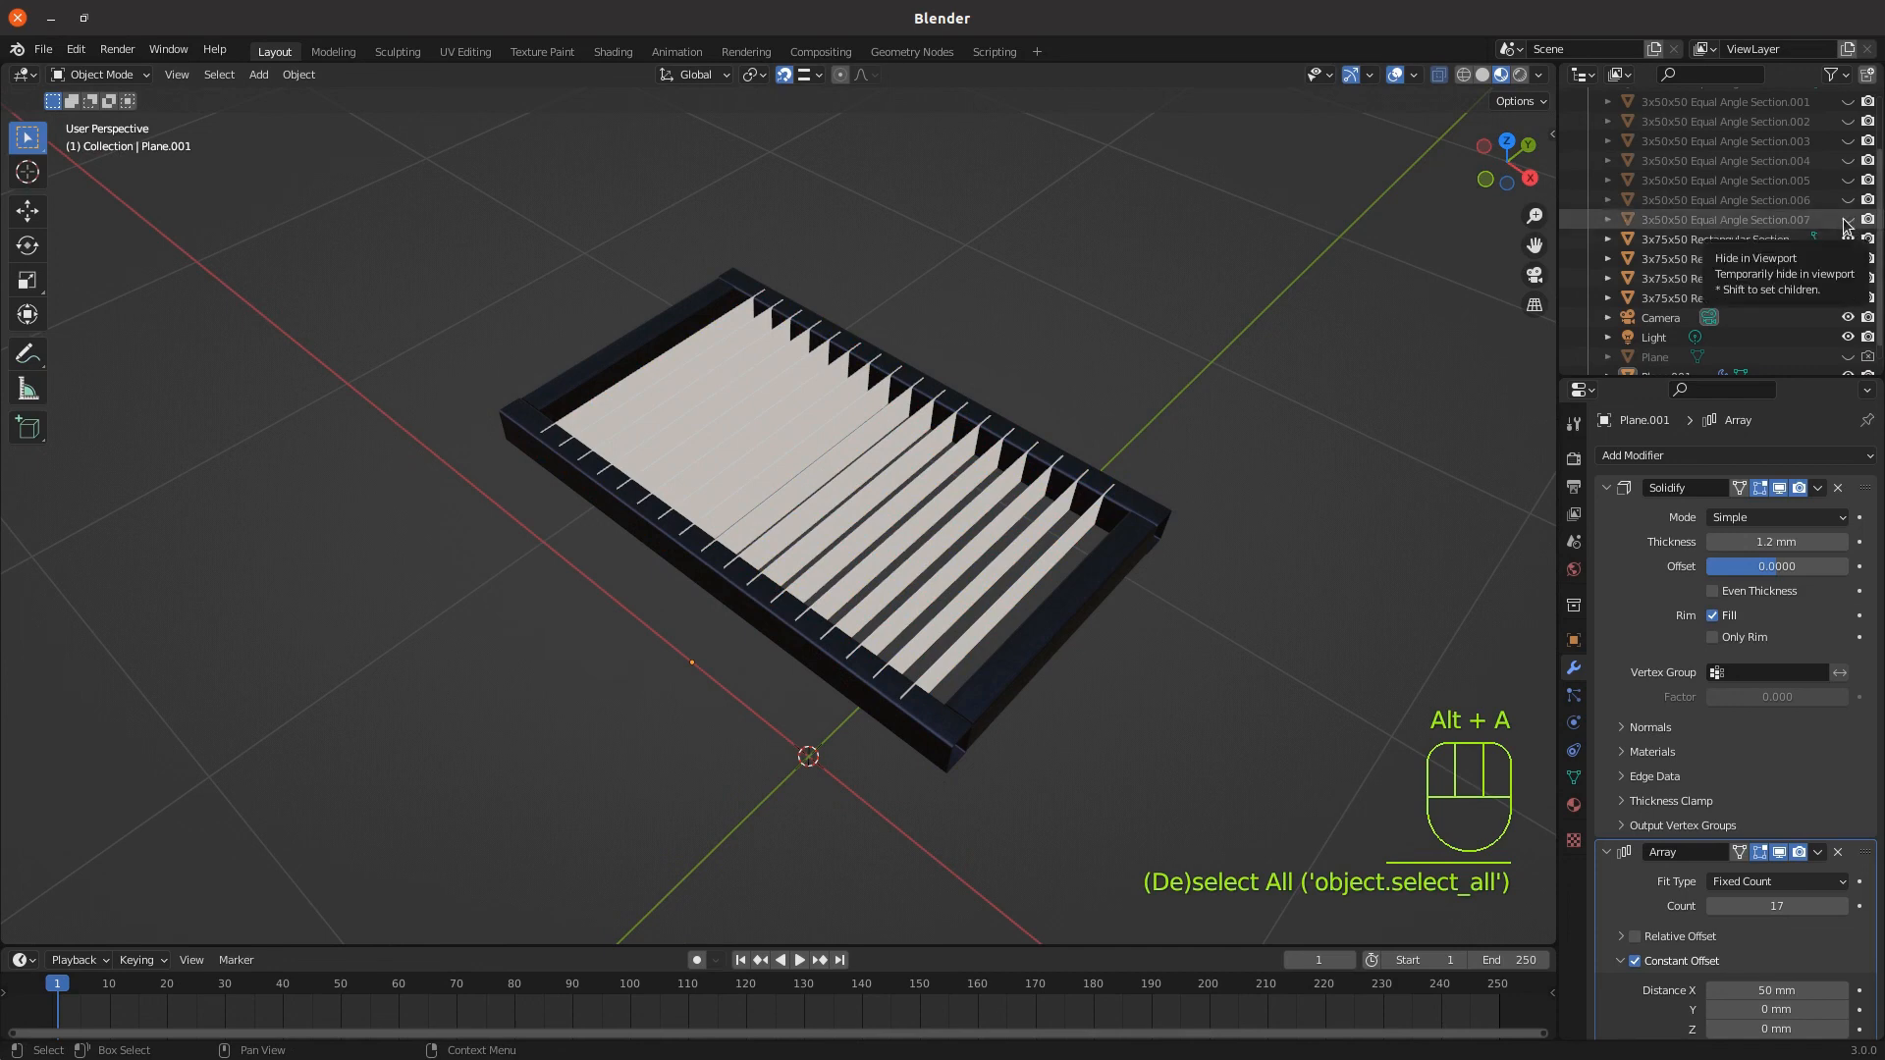
pyautogui.scroll(4, 1763, 206)
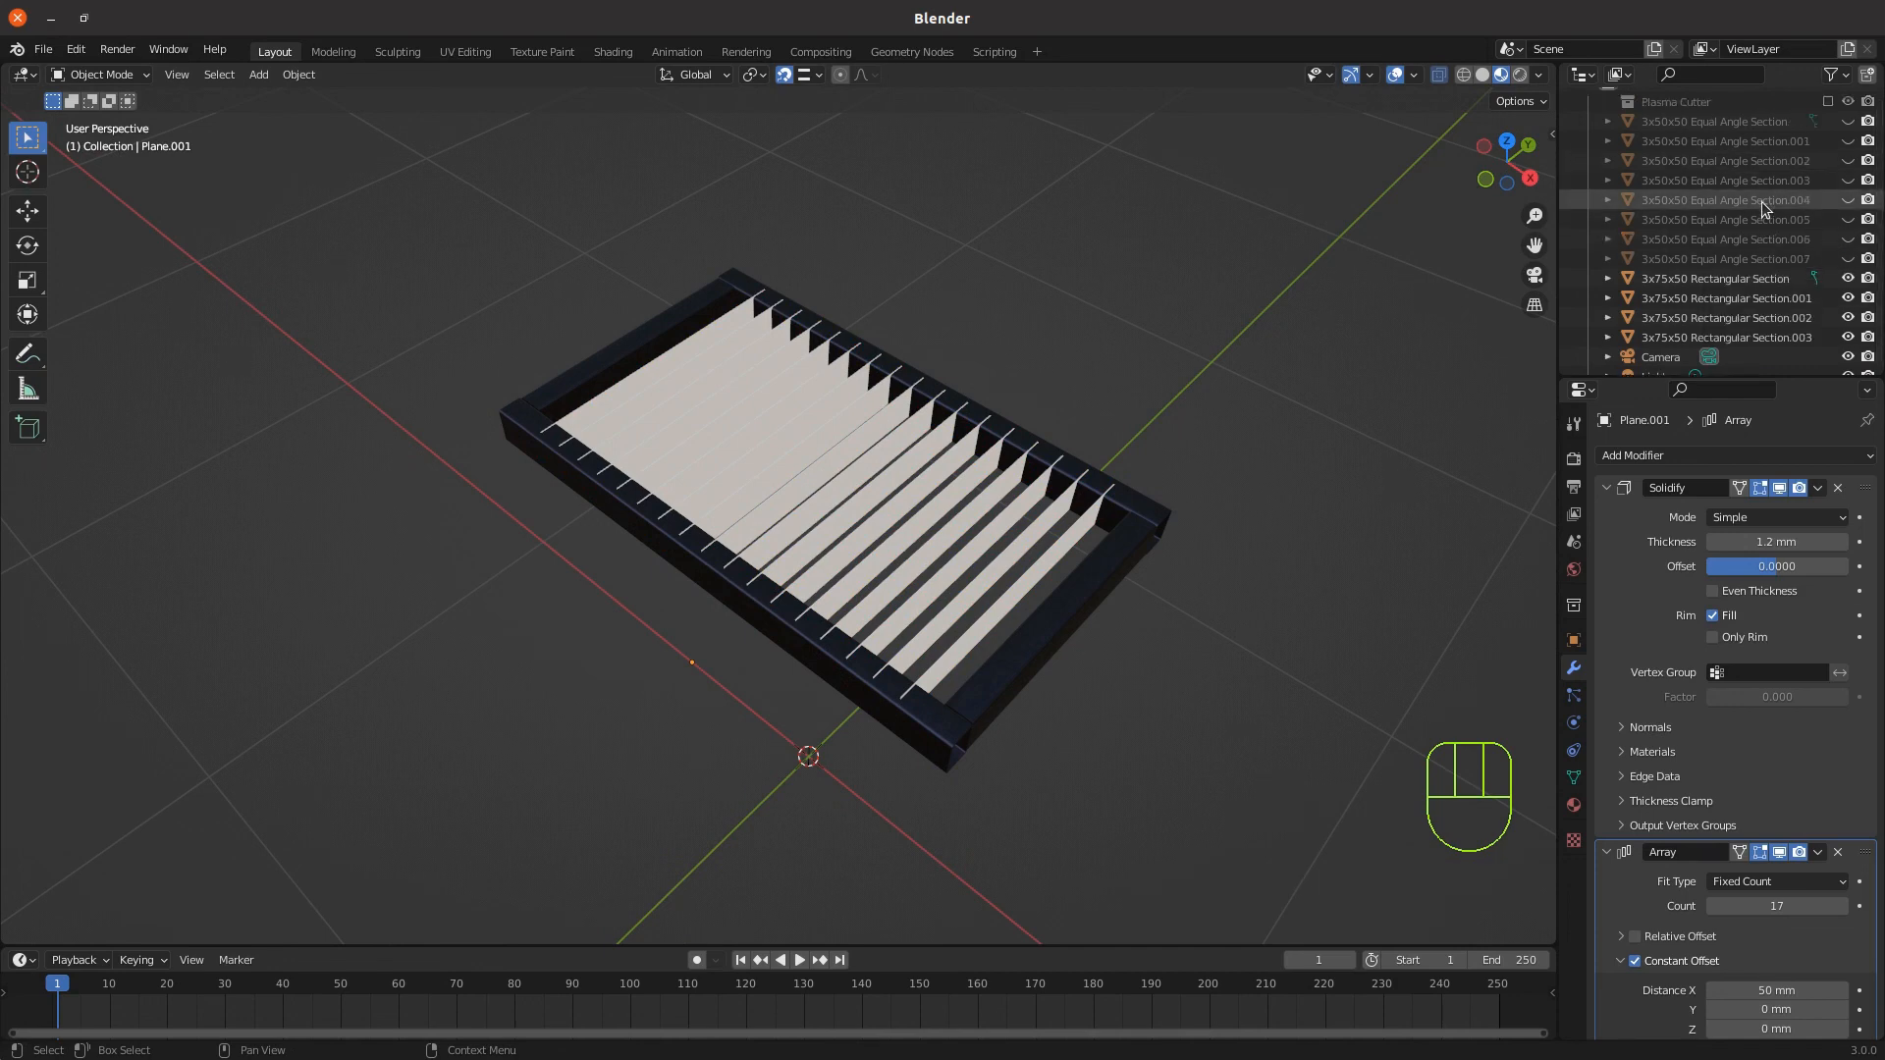
pyautogui.click(1848, 292)
pyautogui.click(1848, 275)
pyautogui.click(1848, 255)
pyautogui.click(1848, 236)
pyautogui.click(1848, 216)
pyautogui.click(1847, 197)
pyautogui.click(1848, 177)
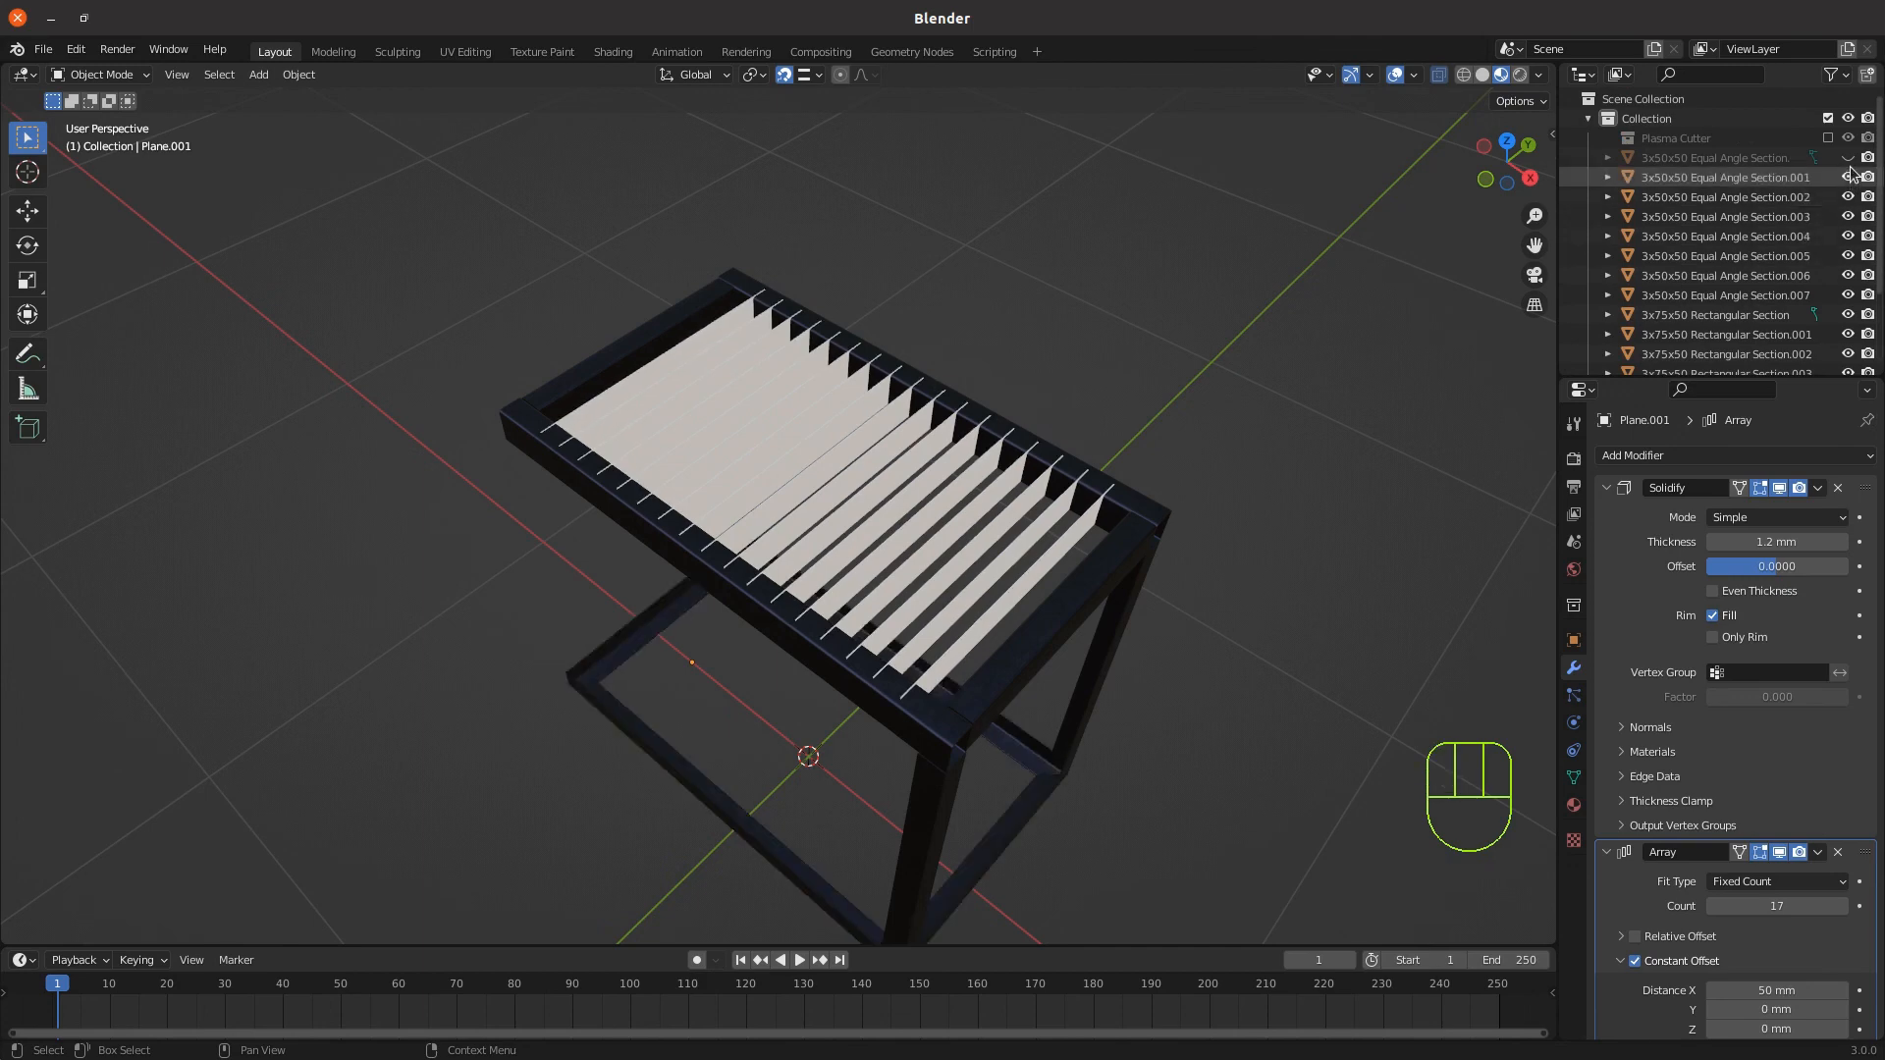
pyautogui.click(1848, 157)
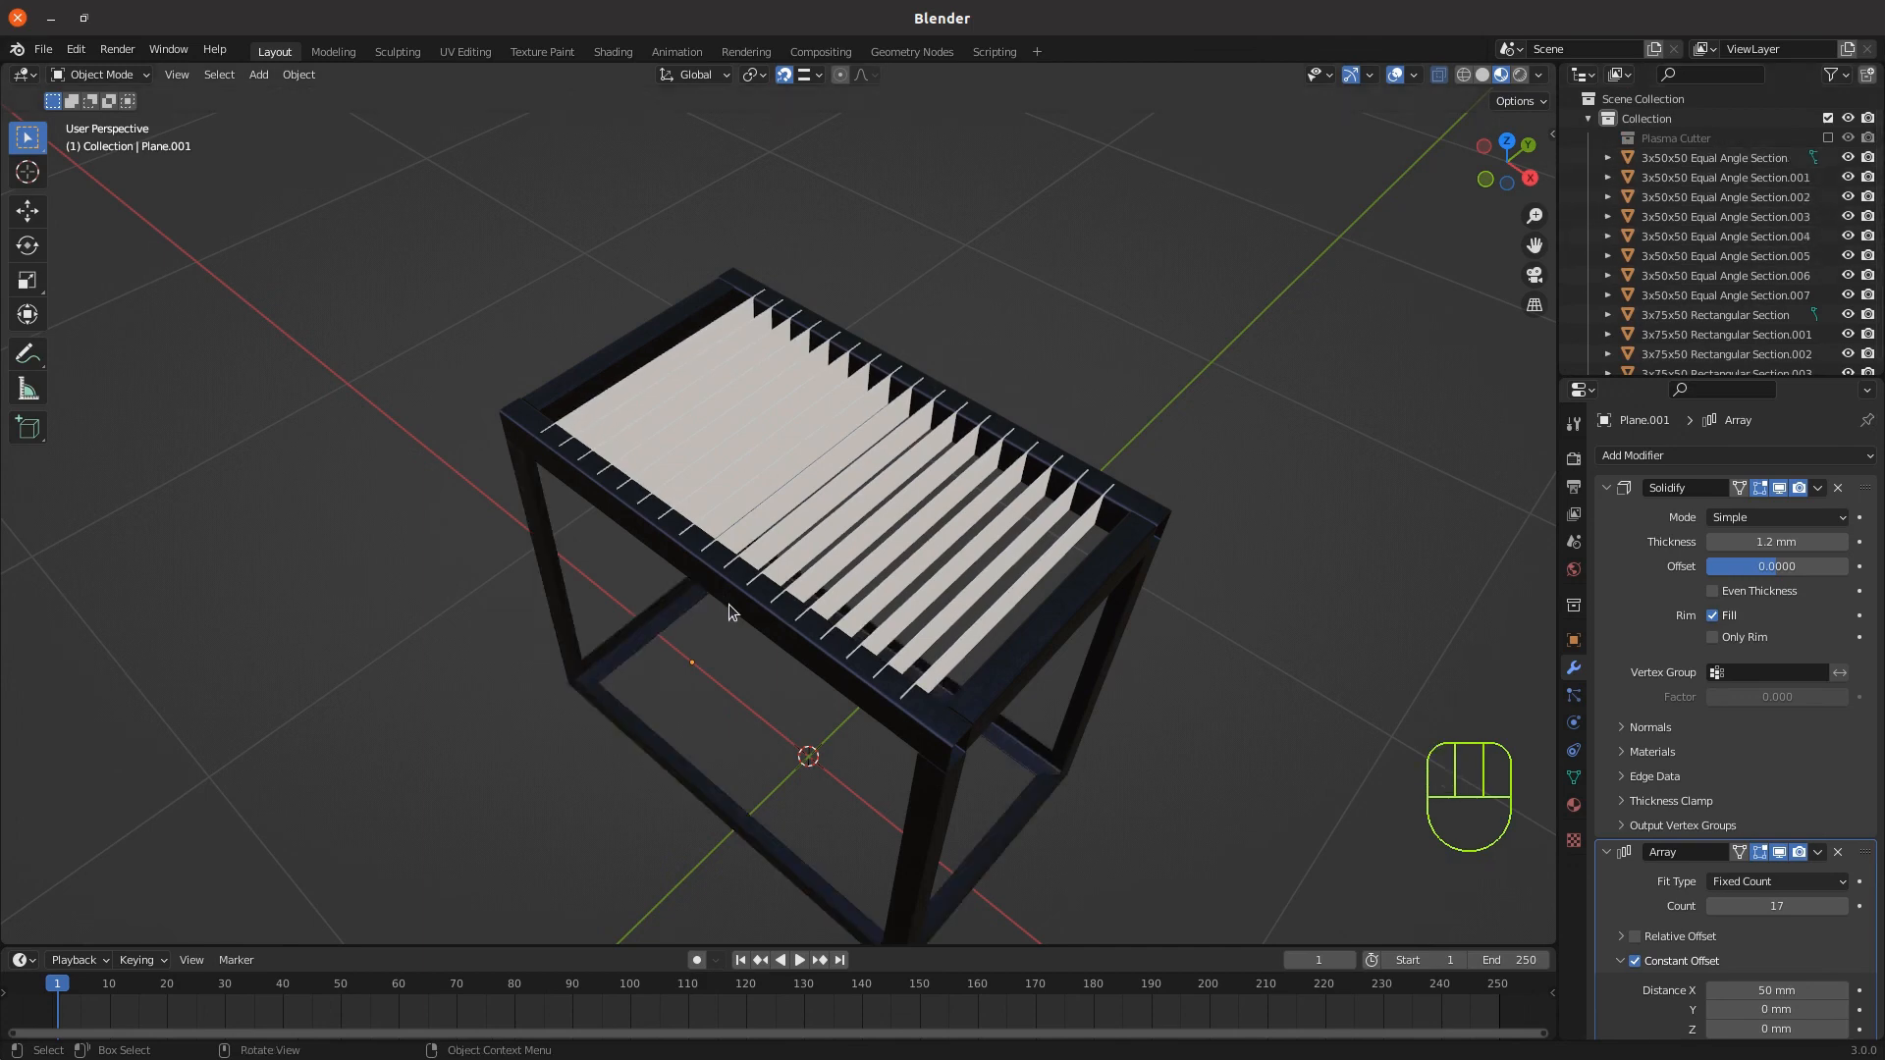
pyautogui.scroll(-3, 783, 646)
pyautogui.moveTo(783, 646); pyautogui.dragTo(776, 579, button='middle')
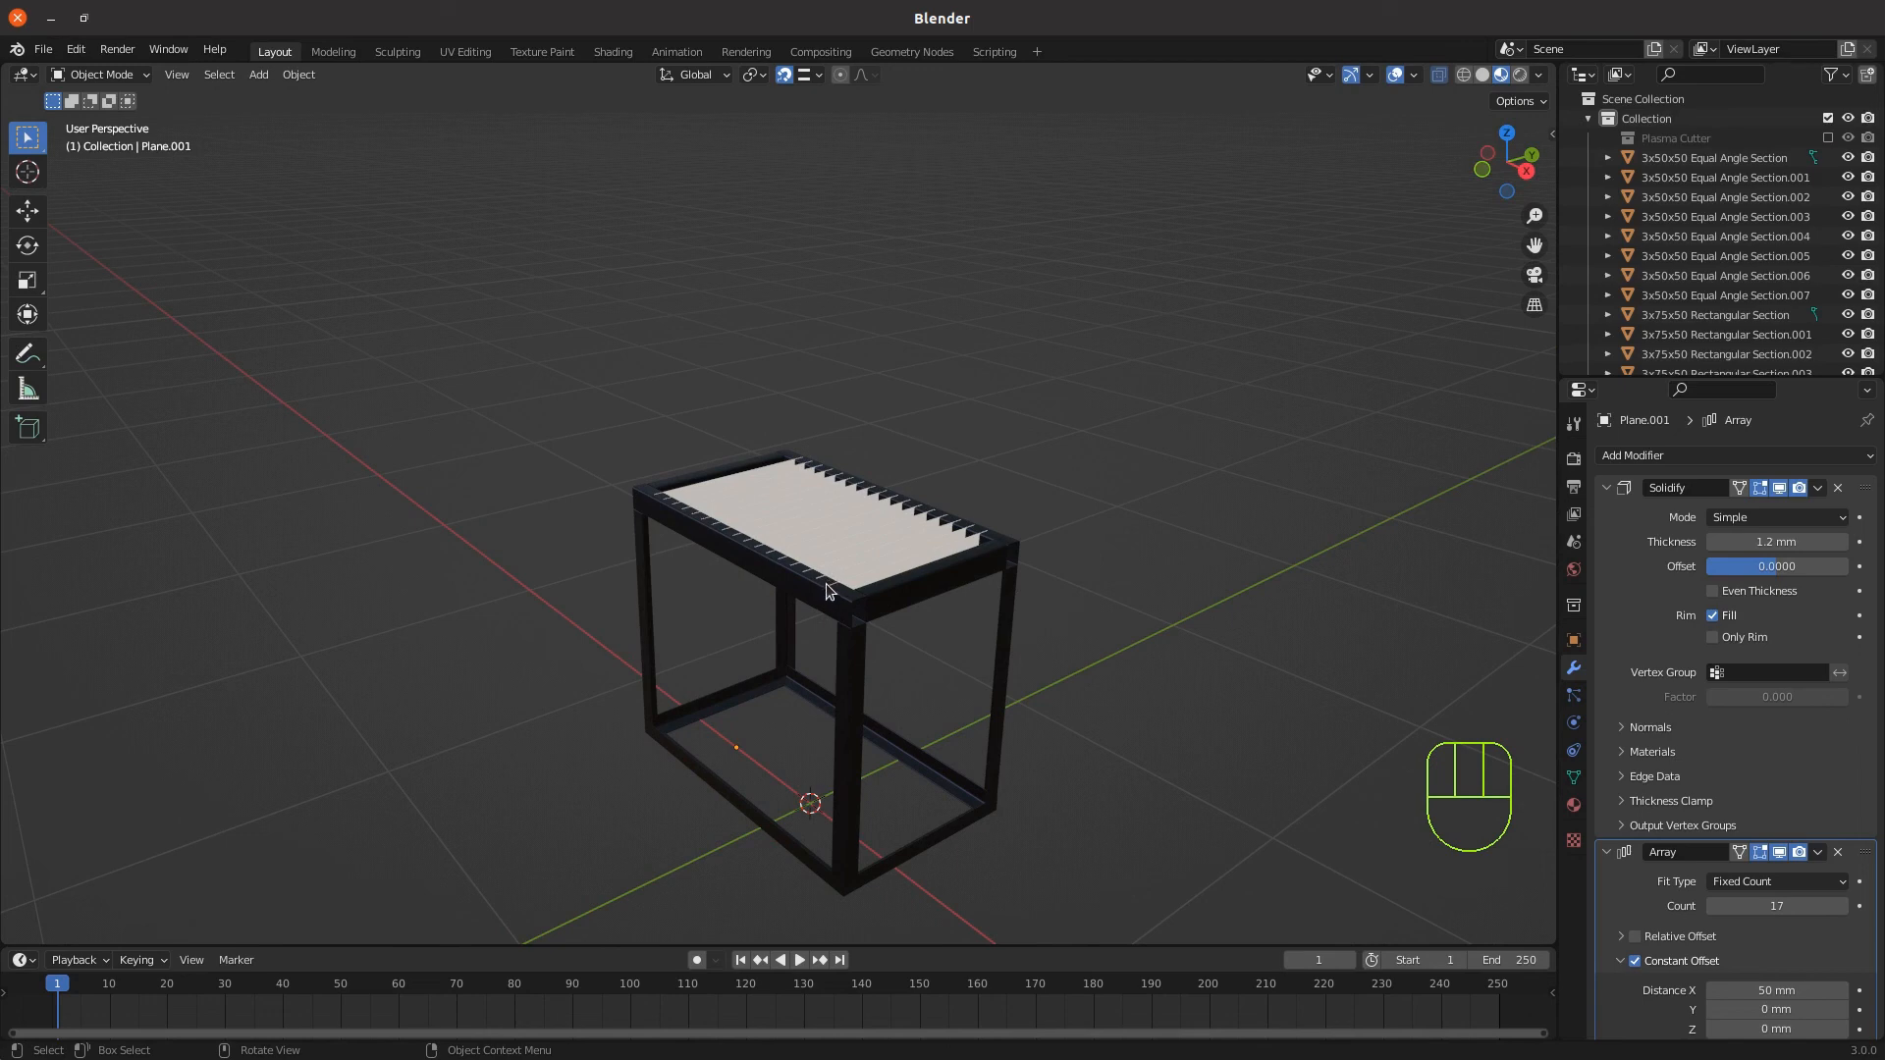
pyautogui.scroll(-2, 815, 594)
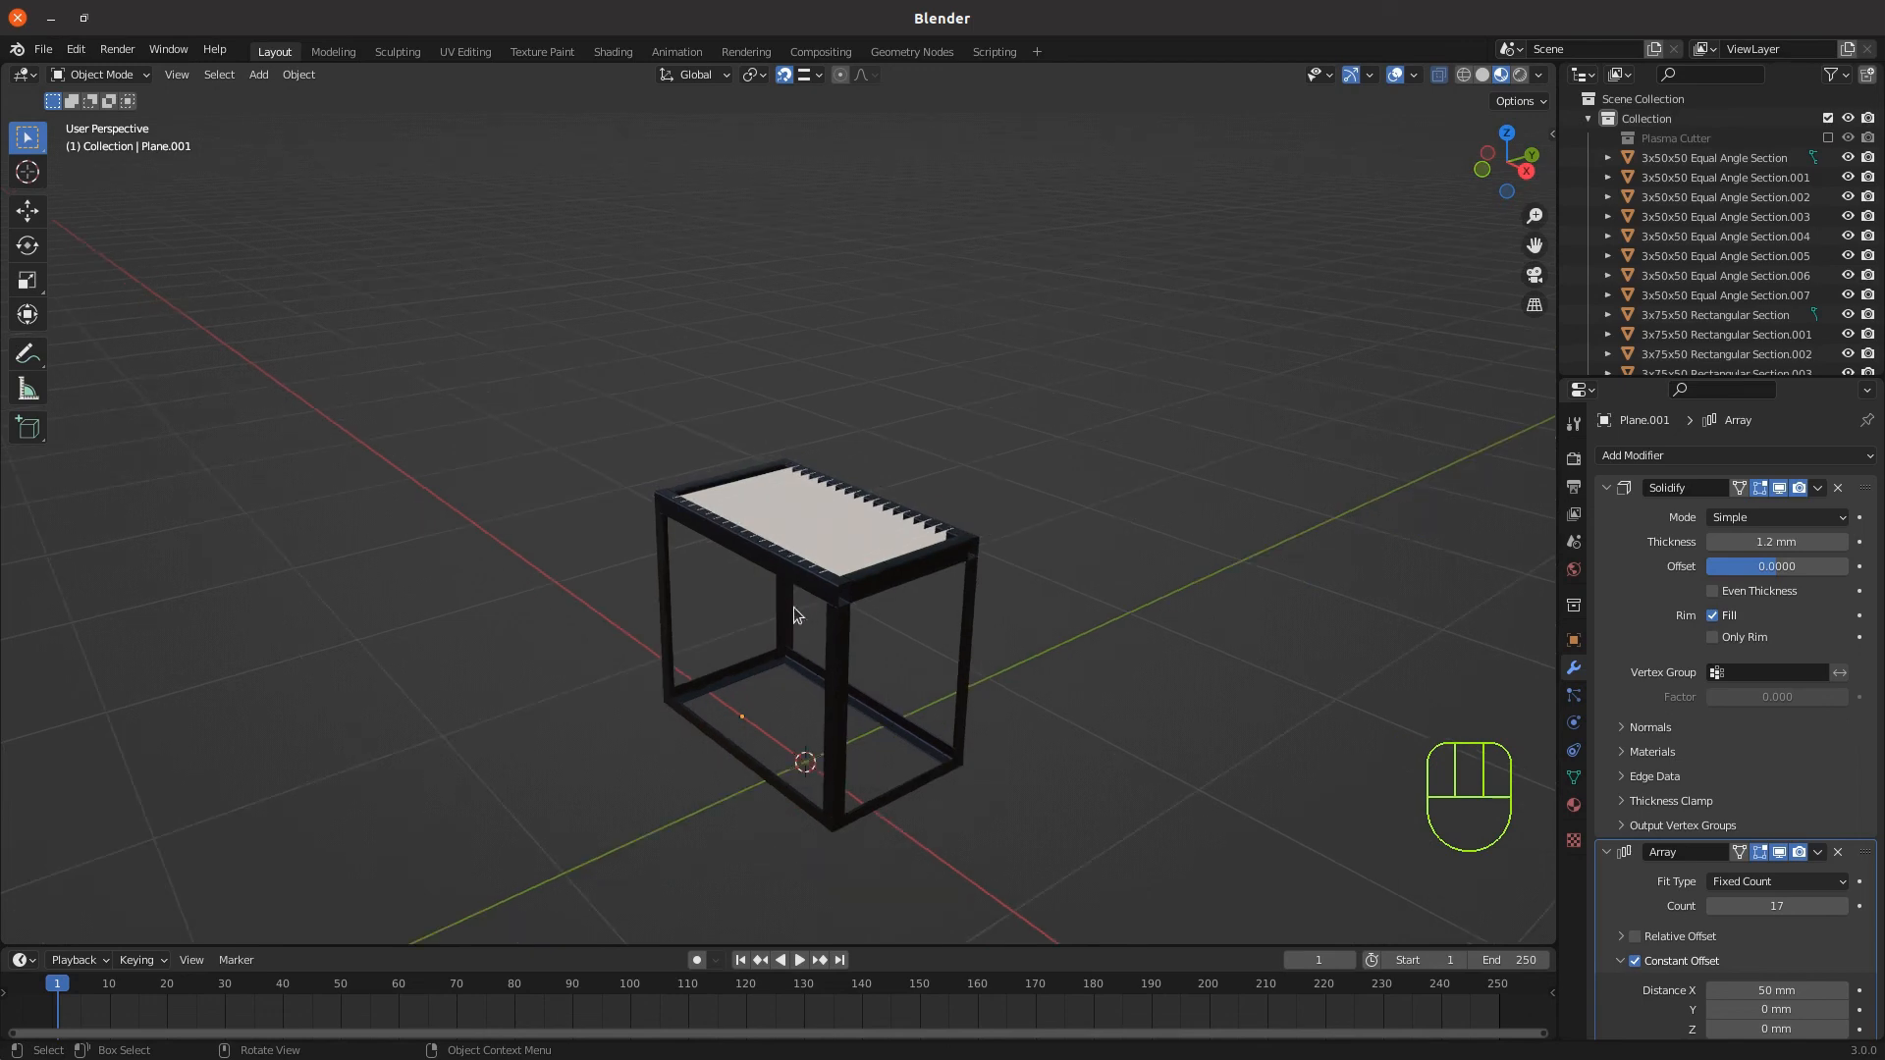